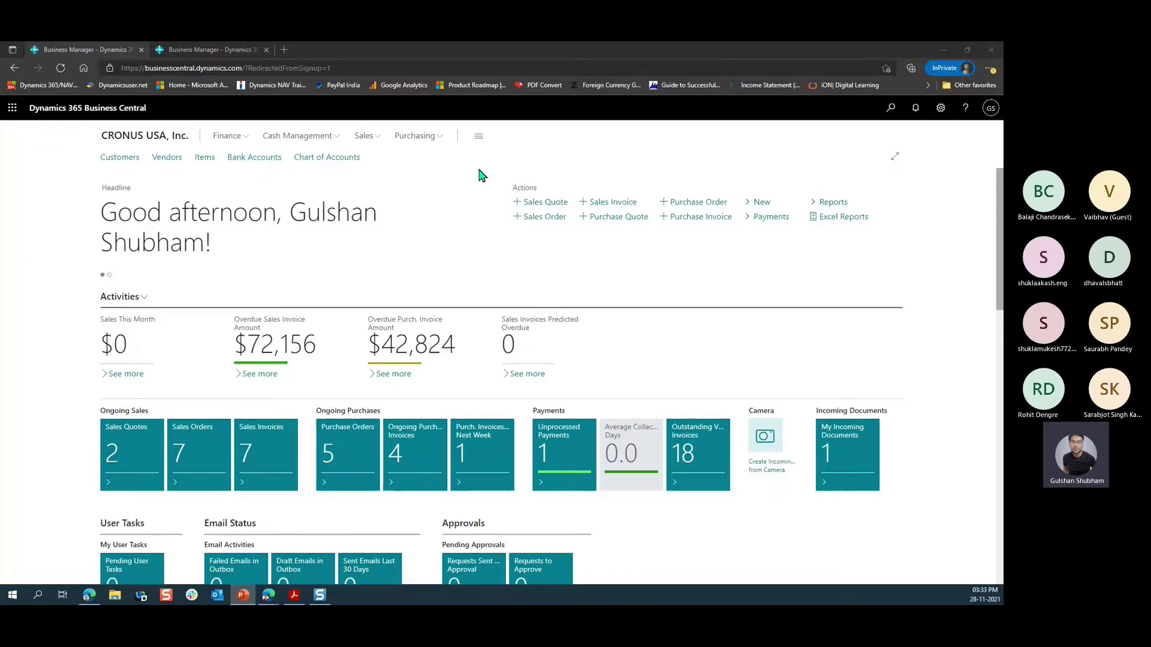
# Step: Search for "pay jou" and open the Payment Journals page
pyautogui.click(887, 115)
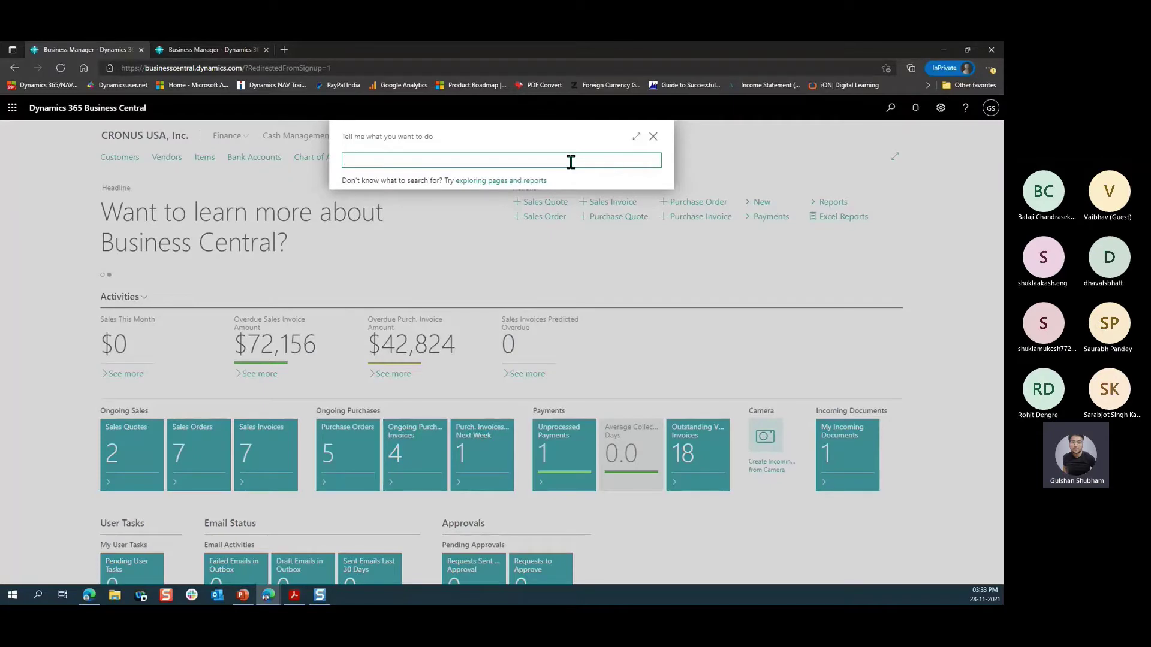
pyautogui.write('po')
pyautogui.write('asy jou')
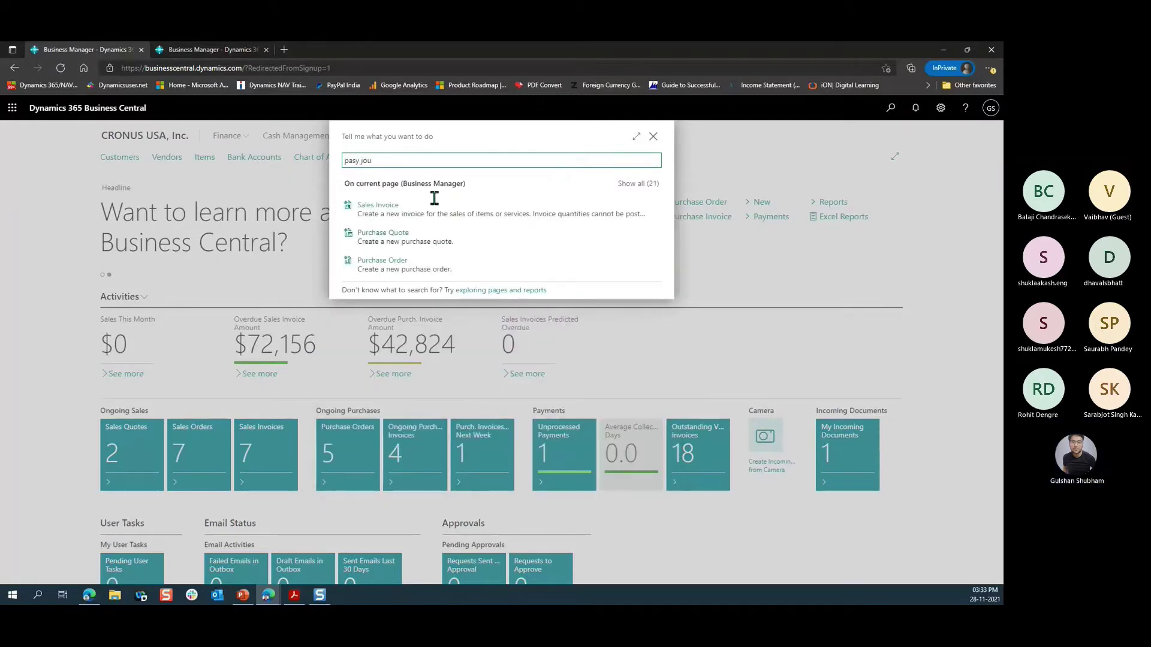
pyautogui.press('Left')
pyautogui.press('Left')
pyautogui.press('Left')
pyautogui.press('Left')
pyautogui.press('BackSpace')
pyautogui.press('BackSpace')
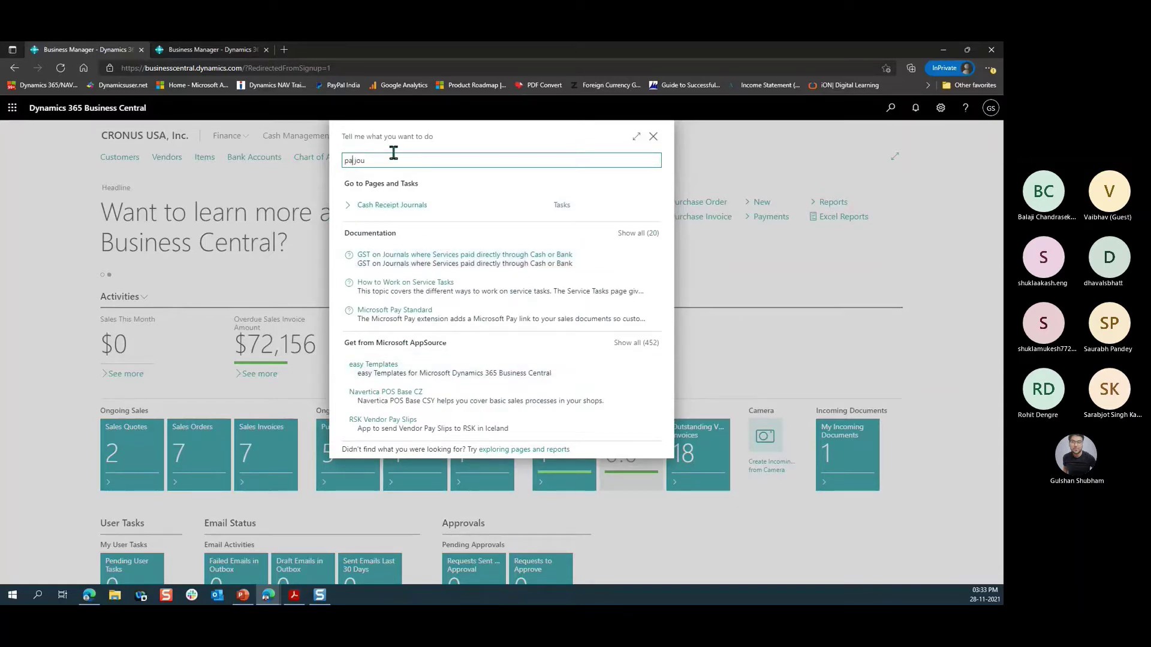
pyautogui.write('y')
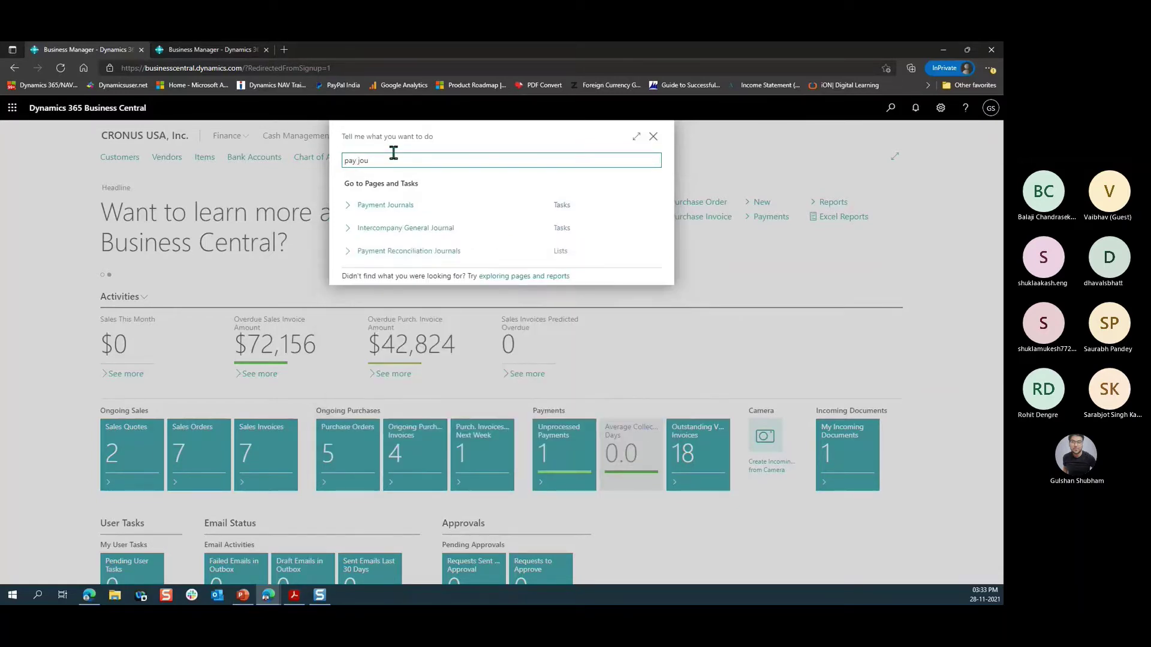
pyautogui.click(397, 210)
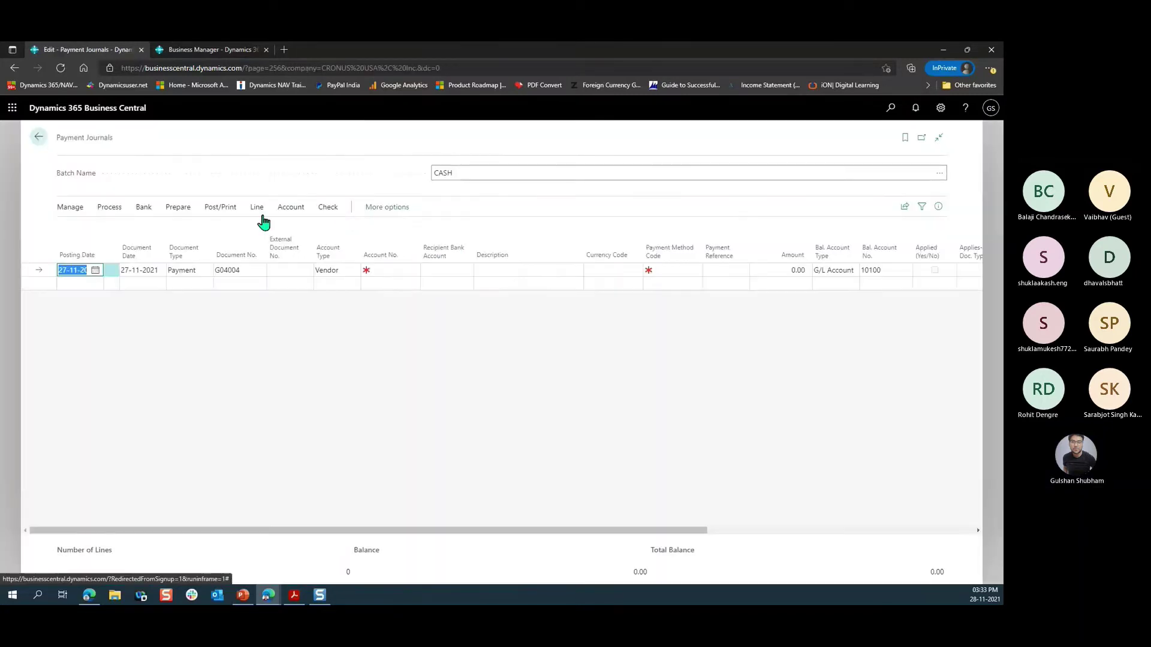
pyautogui.click(174, 211)
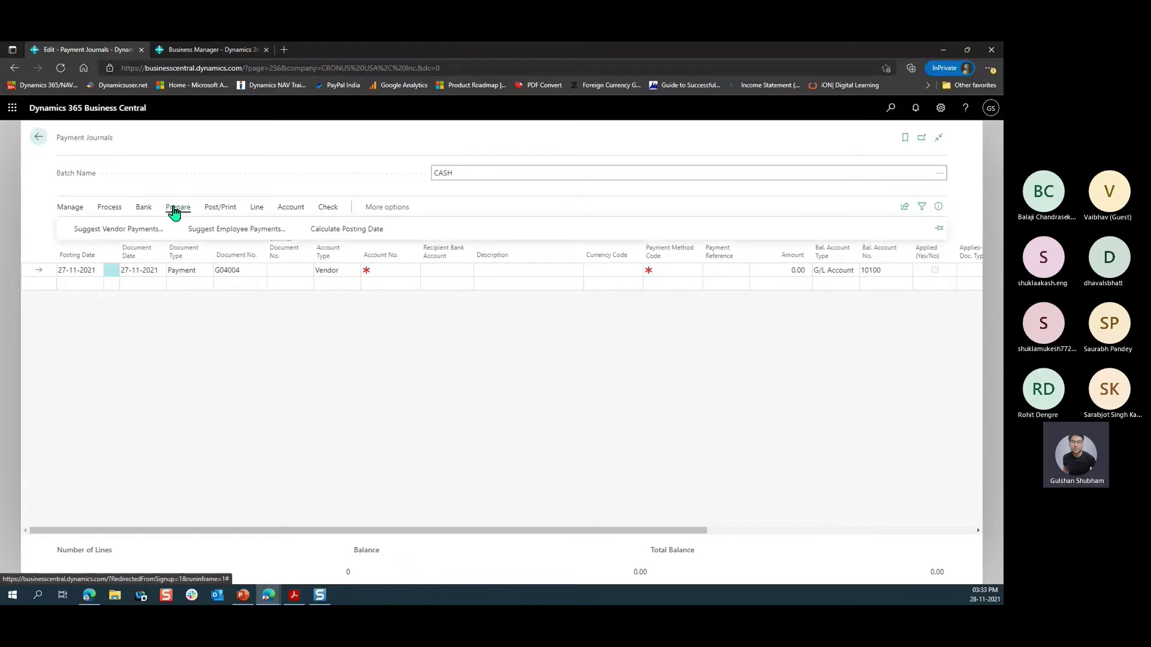
pyautogui.click(120, 230)
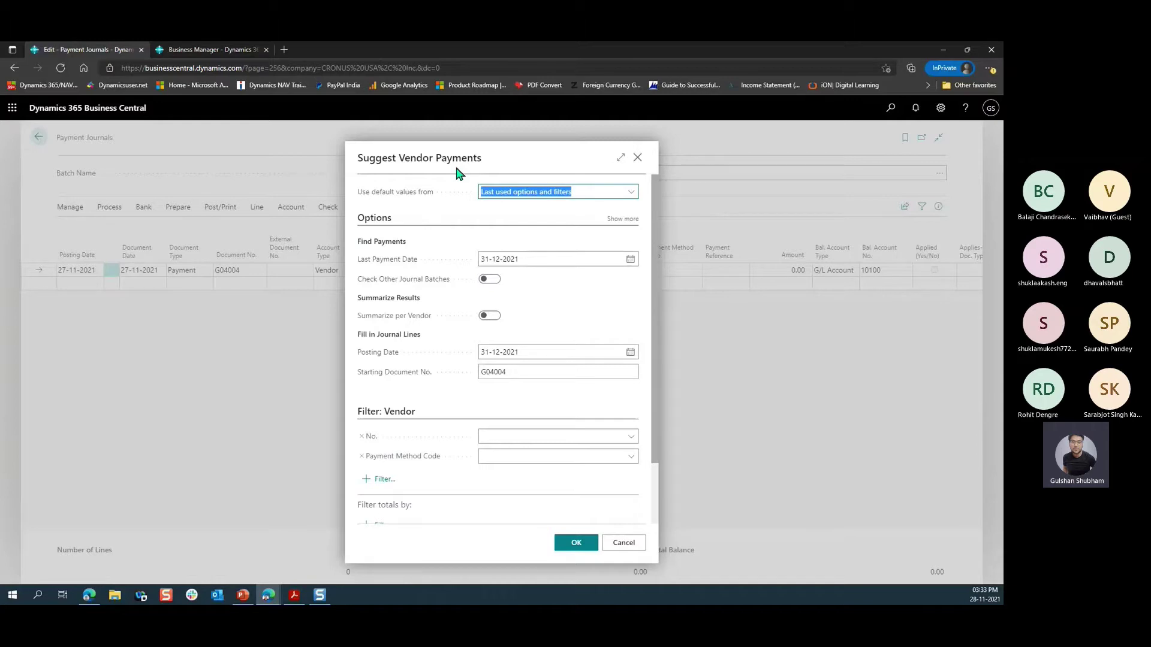
pyautogui.click(637, 158)
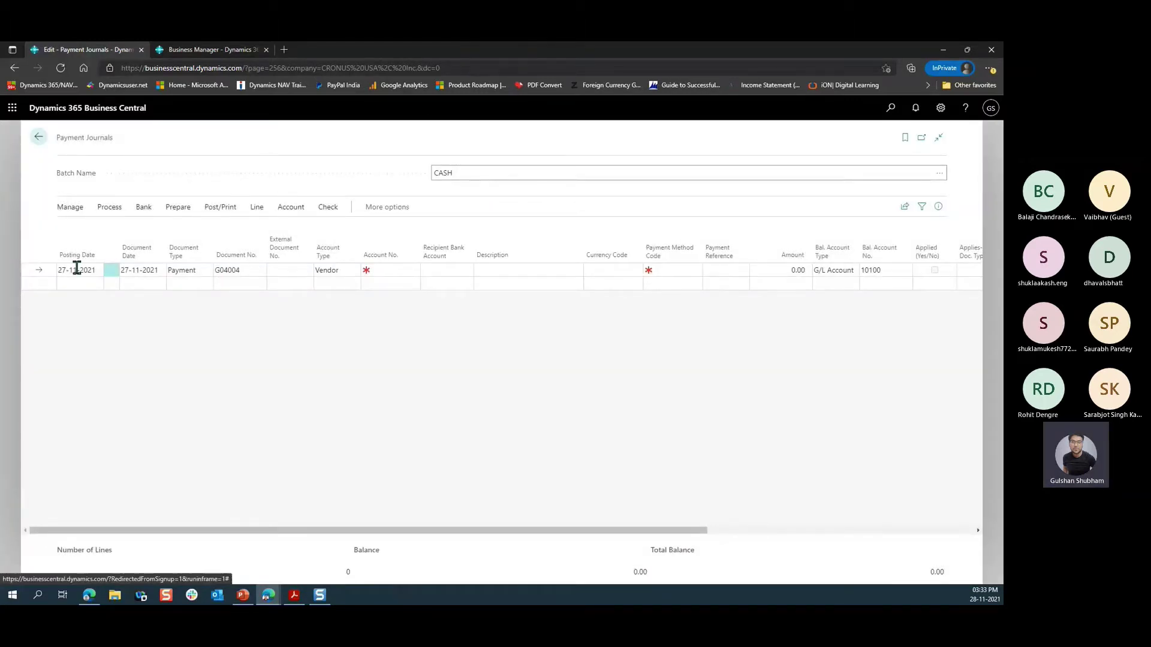
# Step: Examine the blank payment line's fields, including vendor account, amount and applies-to document, and the available processing actions
pyautogui.click(381, 271)
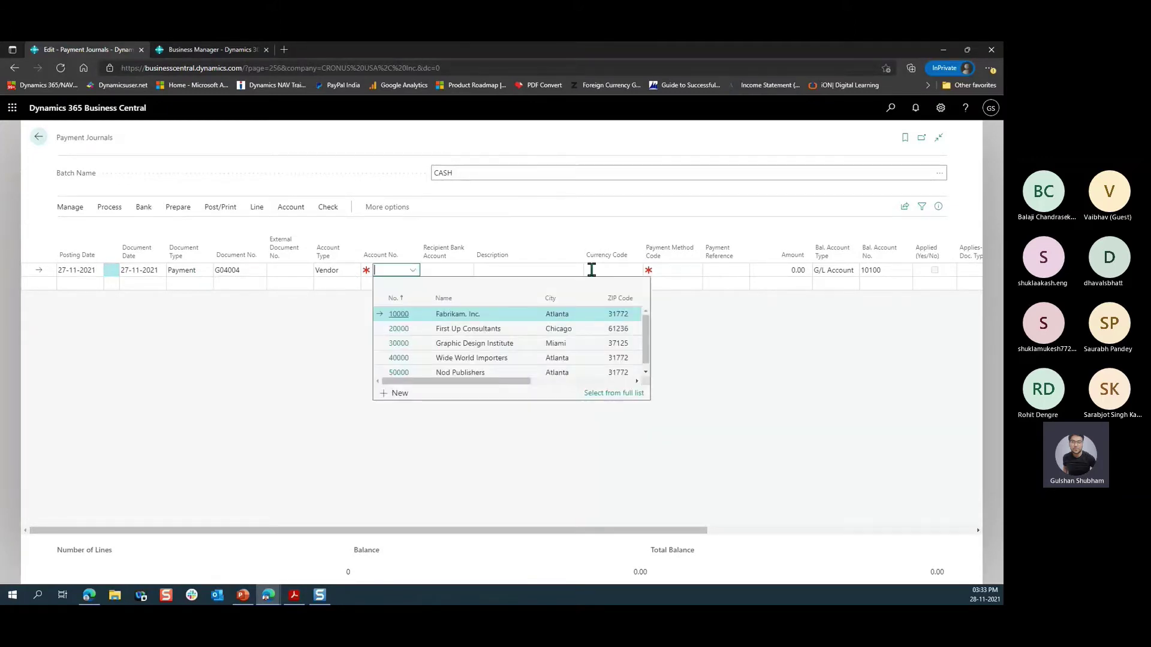
pyautogui.click(768, 270)
pyautogui.moveTo(665, 531)
pyautogui.mouseDown()
pyautogui.moveTo(875, 515)
pyautogui.moveTo(514, 509)
pyautogui.moveTo(894, 481)
pyautogui.mouseUp()
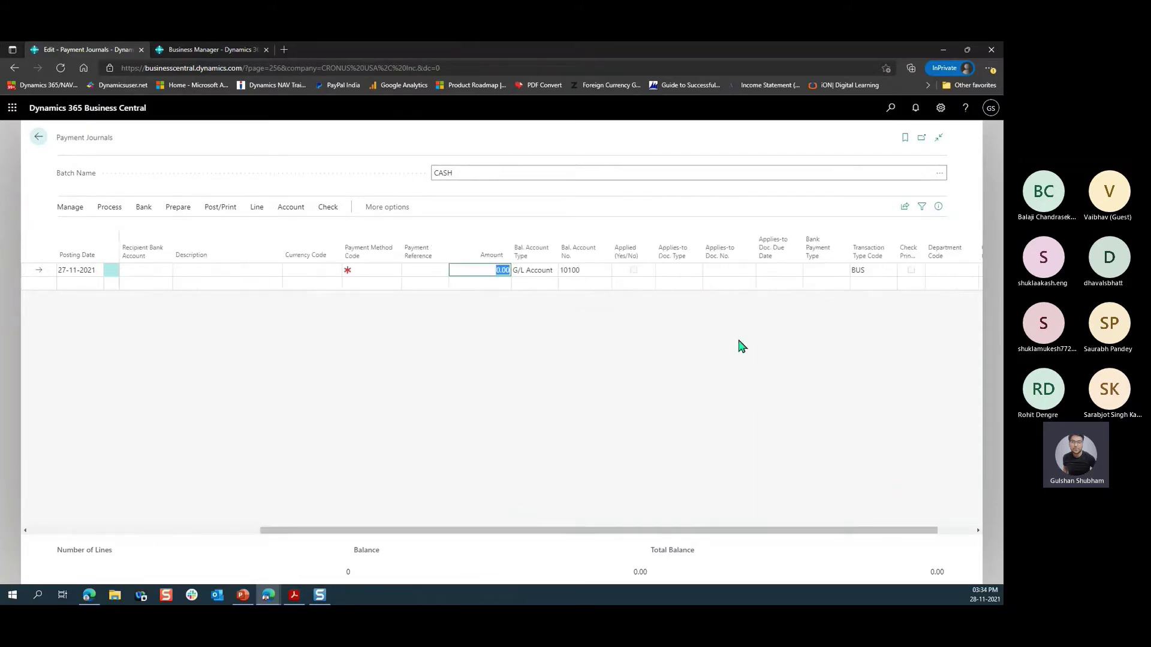
pyautogui.click(688, 274)
pyautogui.click(688, 282)
pyautogui.click(110, 209)
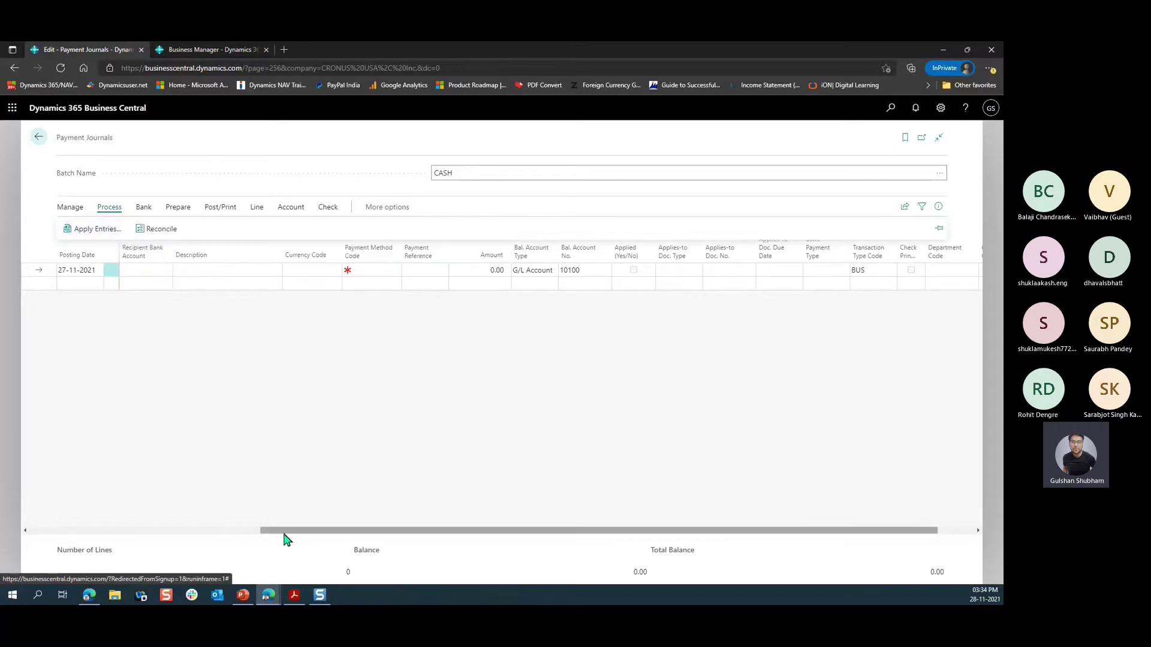
pyautogui.moveTo(286, 531); pyautogui.dragTo(55, 498)
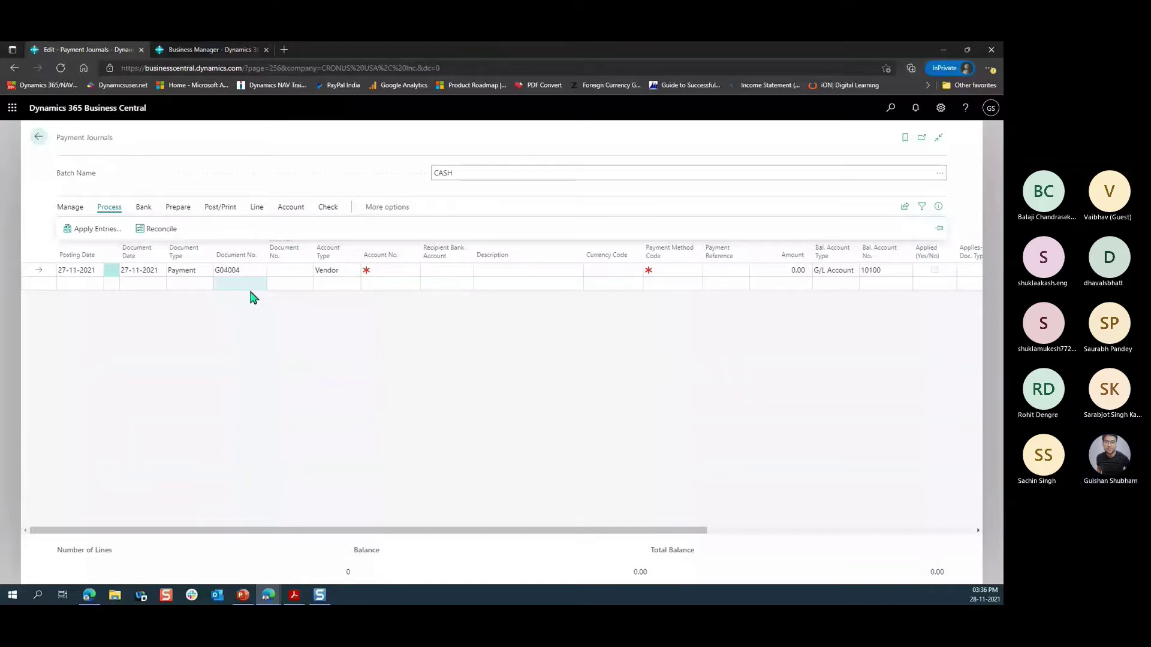
pyautogui.click(254, 271)
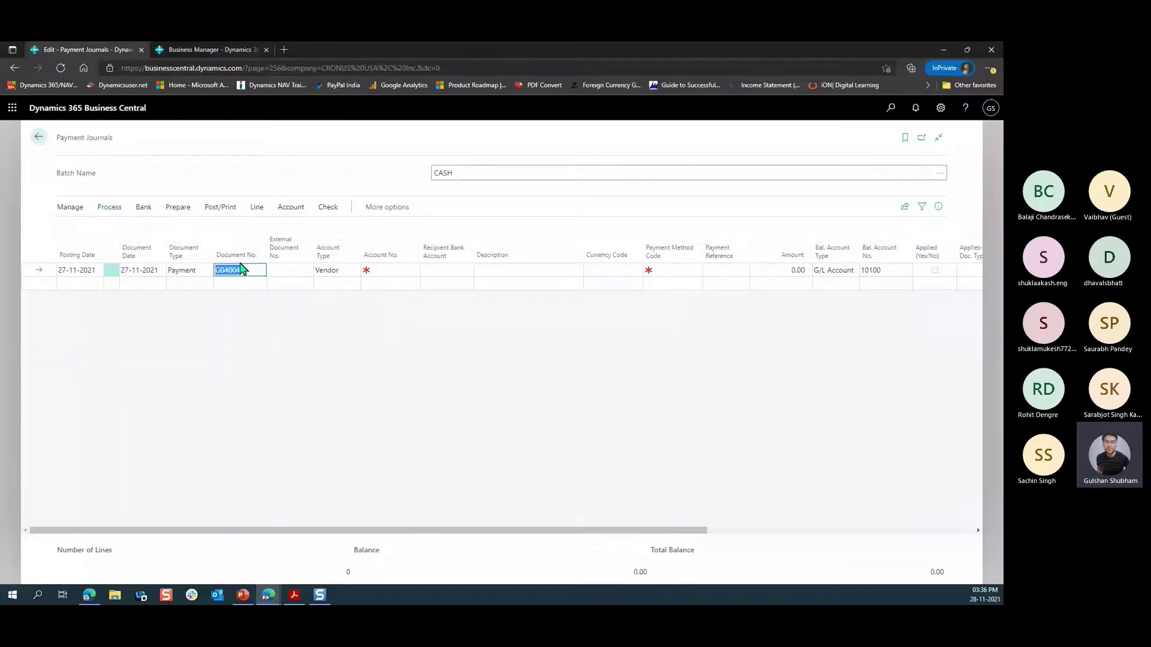
pyautogui.click(115, 211)
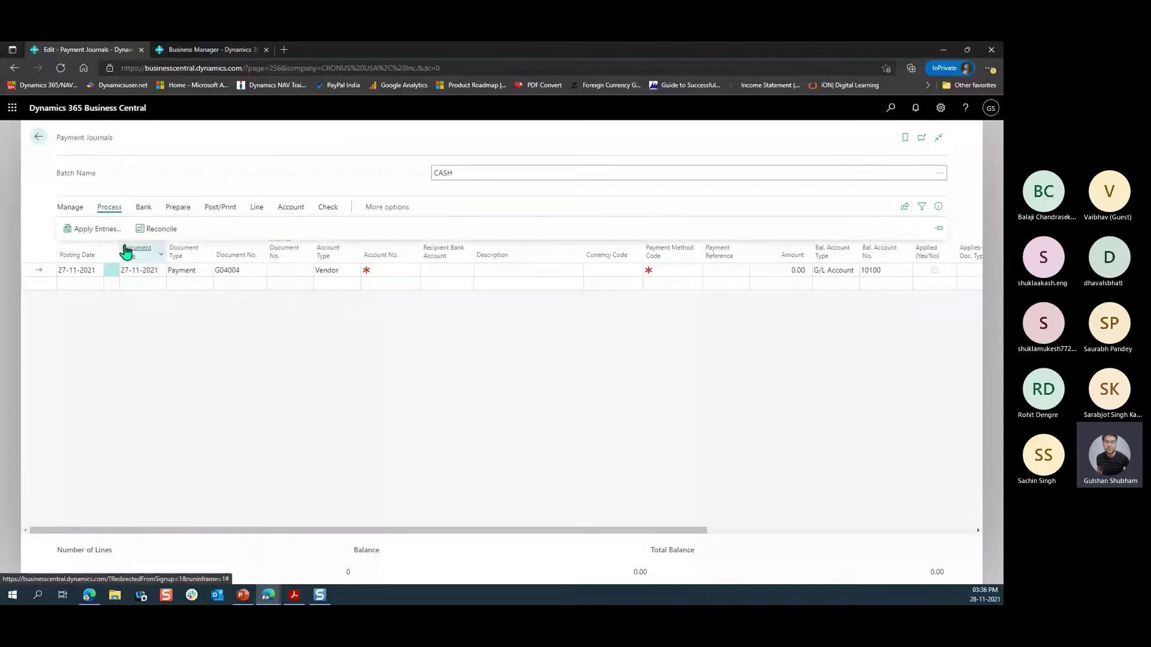
# Step: Run Suggest Vendor Payments for the CASH batch with 31-12-2021 as last payment date and posting date, without vendor filters
pyautogui.click(176, 209)
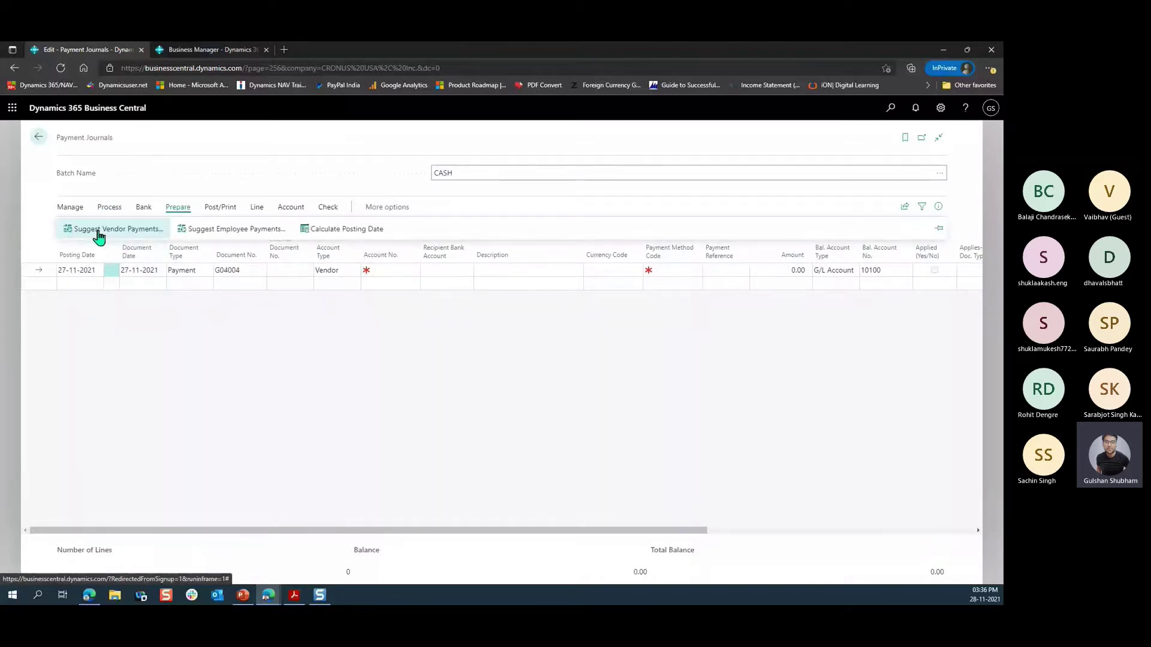
pyautogui.click(99, 231)
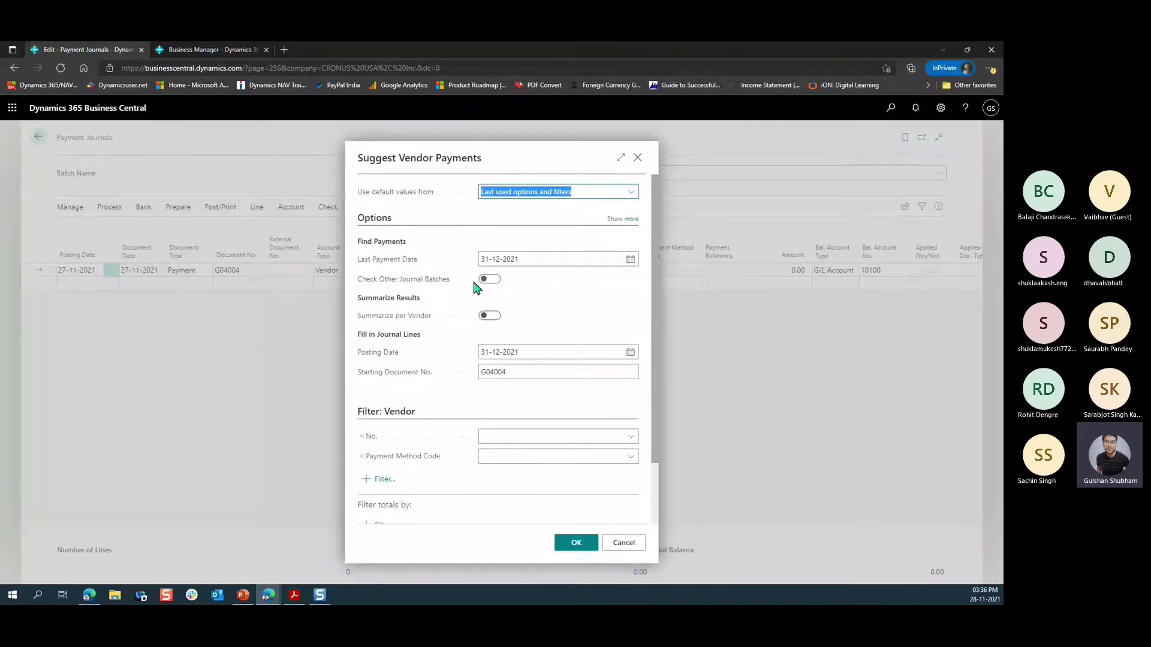
pyautogui.moveTo(421, 271)
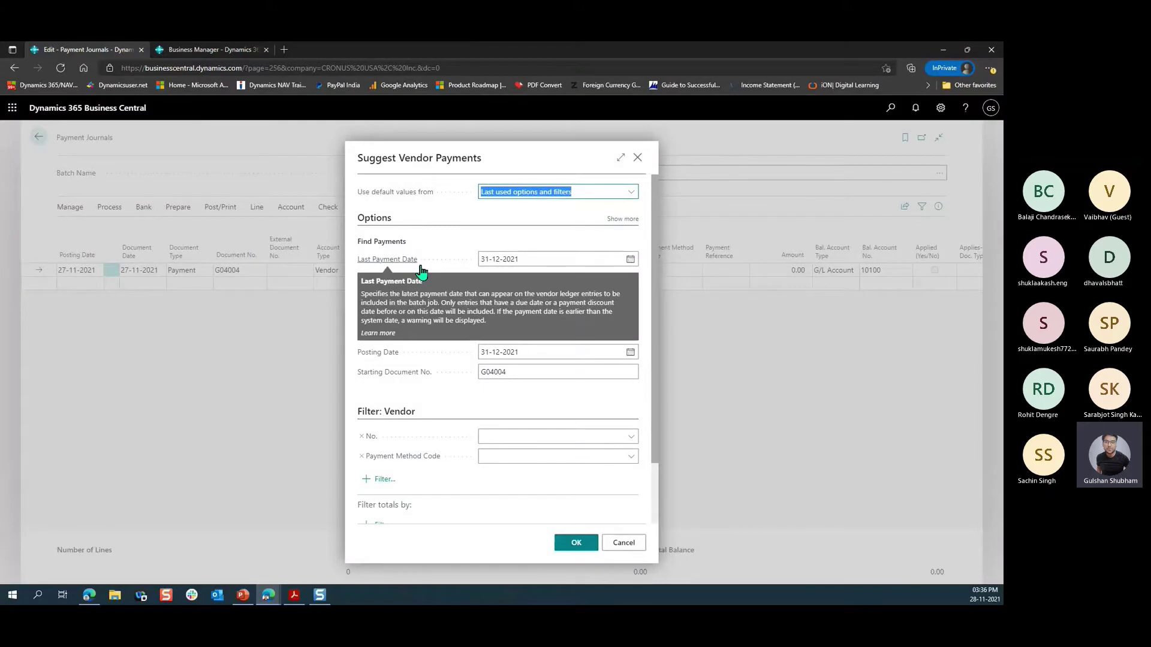
pyautogui.click(539, 256)
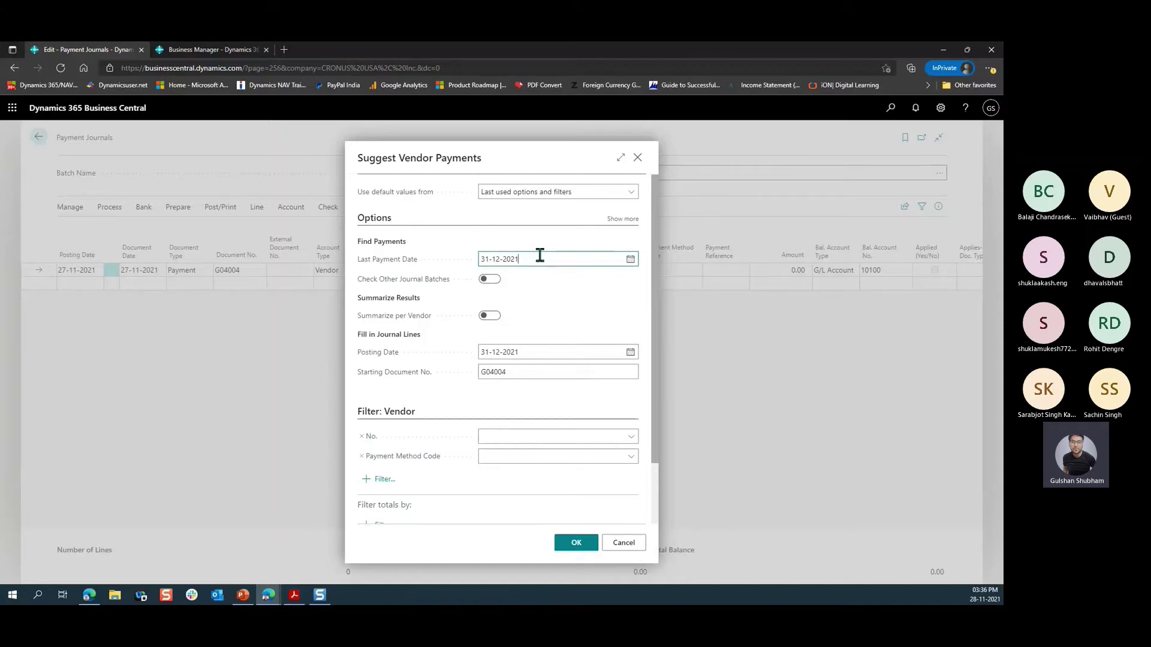
pyautogui.moveTo(539, 255); pyautogui.dragTo(480, 257)
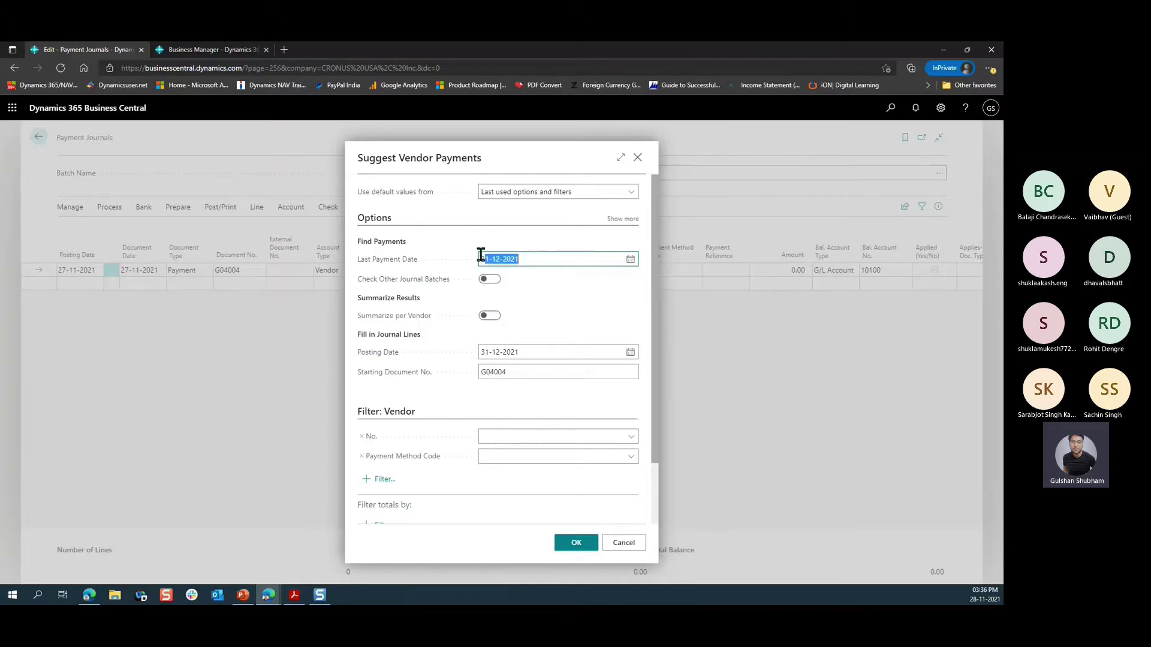
pyautogui.click(533, 262)
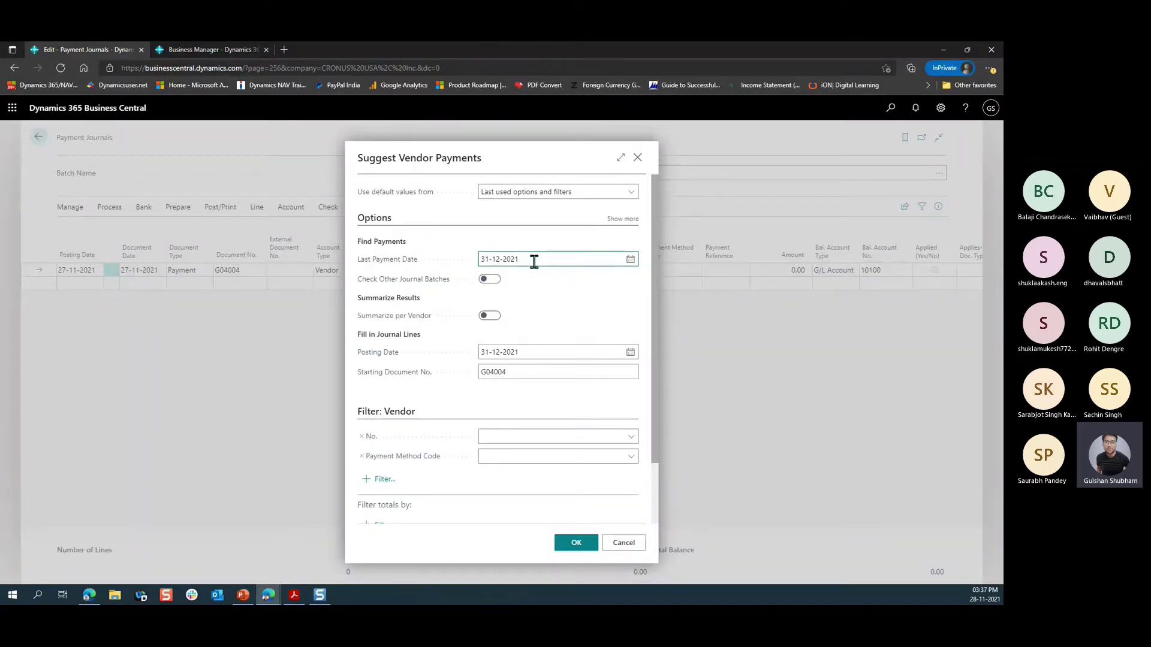
pyautogui.scroll(-1, 495, 356)
pyautogui.scroll(1, 493, 351)
pyautogui.scroll(-1, 468, 372)
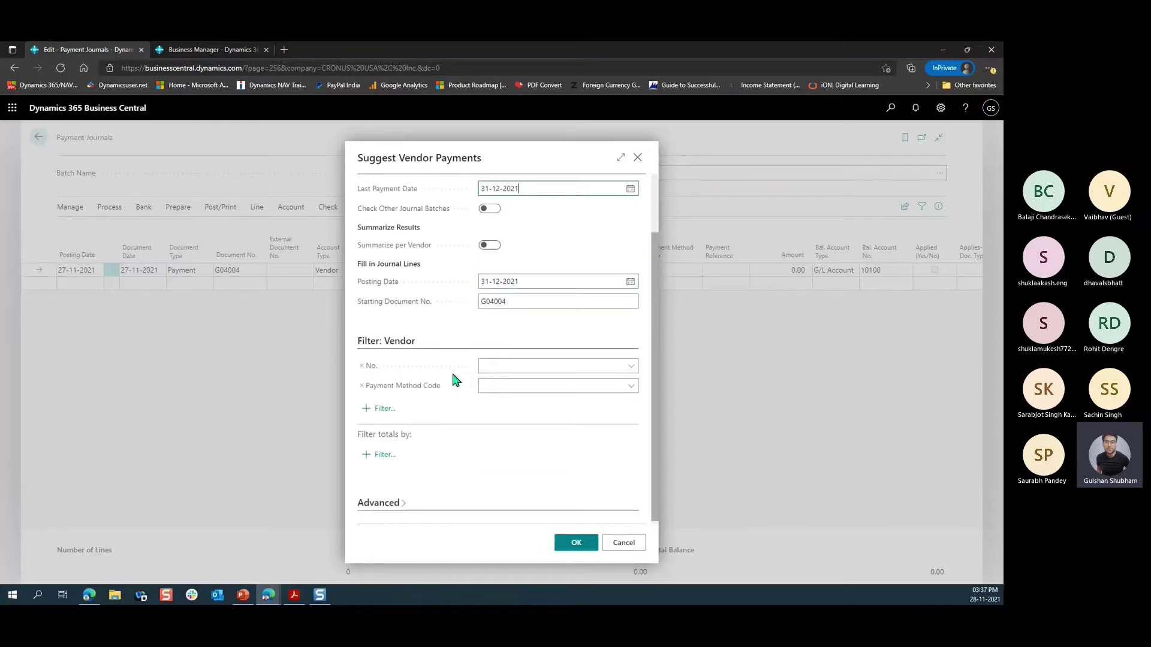
pyautogui.scroll(1, 470, 380)
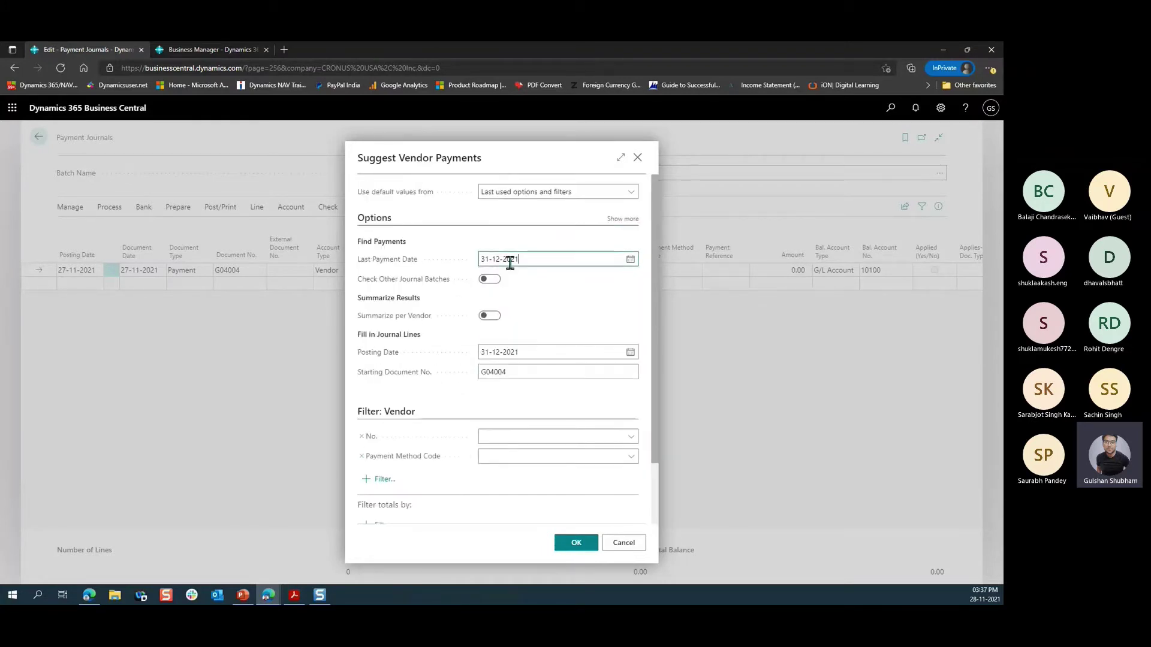
pyautogui.scroll(-1, 548, 413)
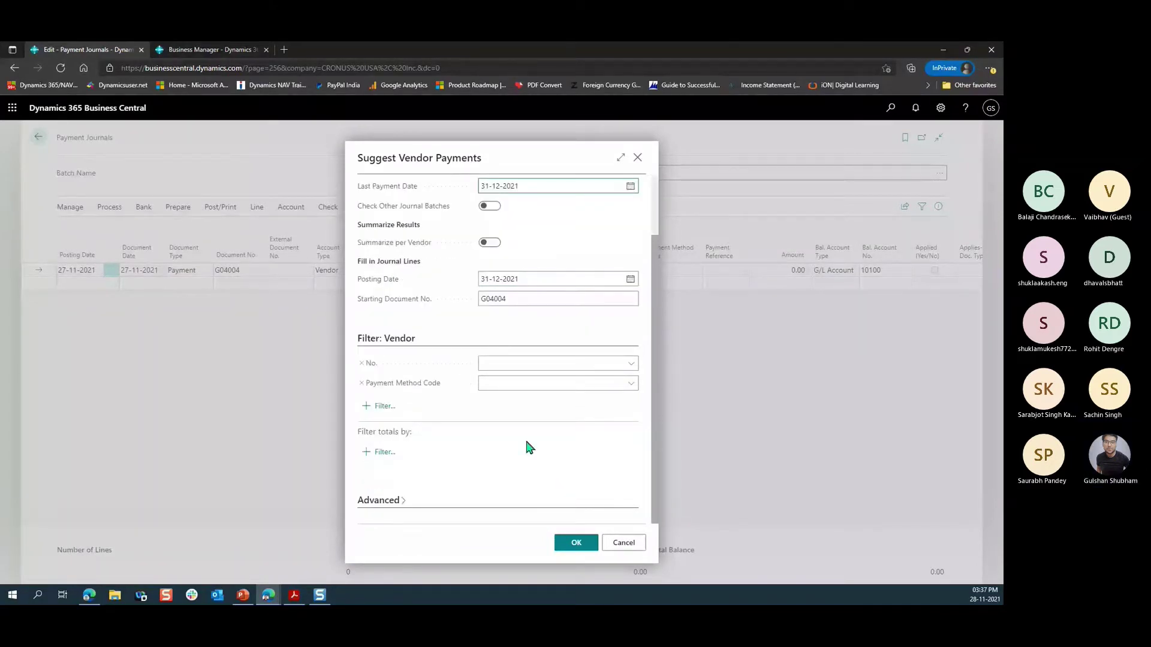
pyautogui.press('Return')
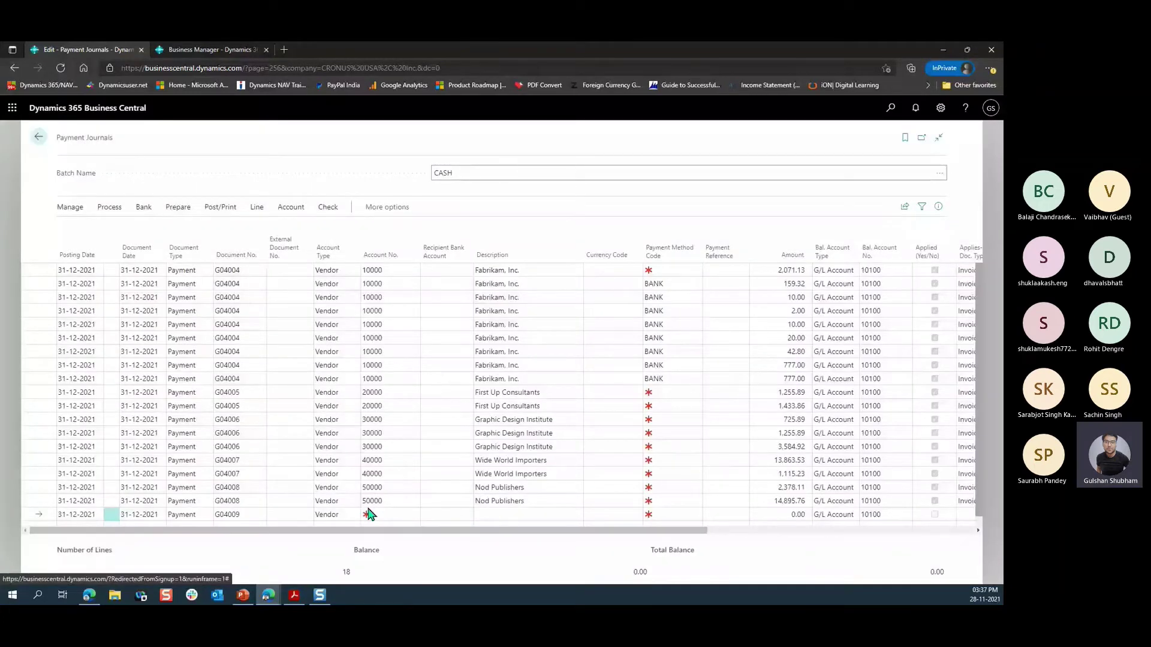
# Step: Examine the suggested payment lines, including vendor, payment method, amount, balancing account, and applies-to document number and due date
pyautogui.click(365, 501)
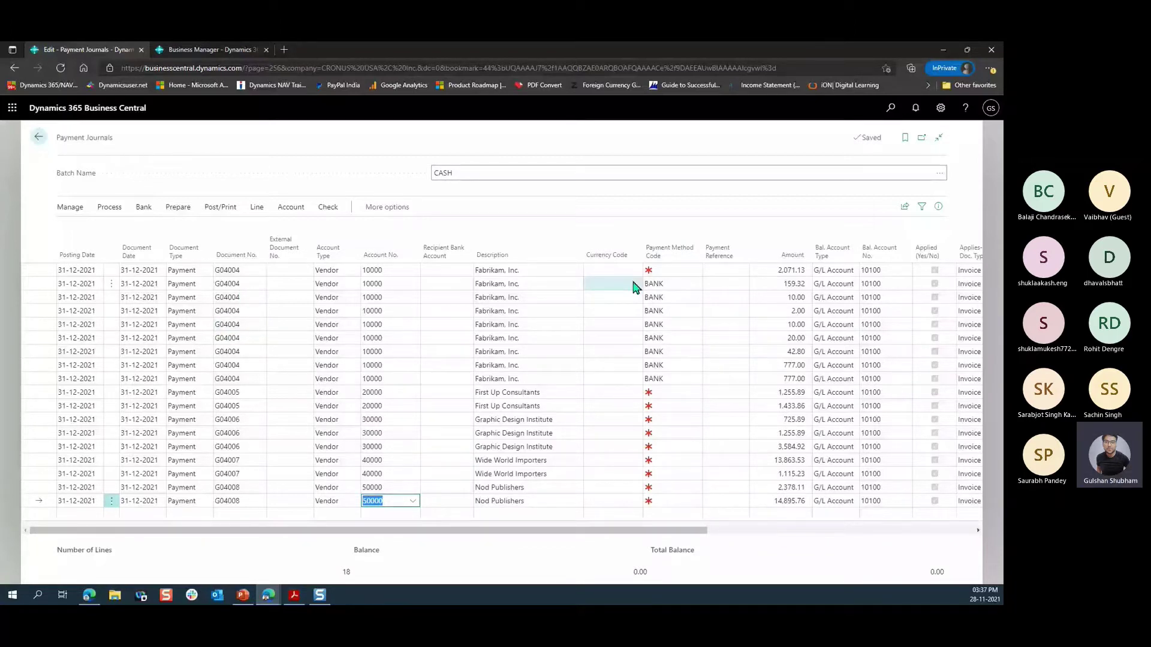
pyautogui.moveTo(671, 531); pyautogui.dragTo(824, 541)
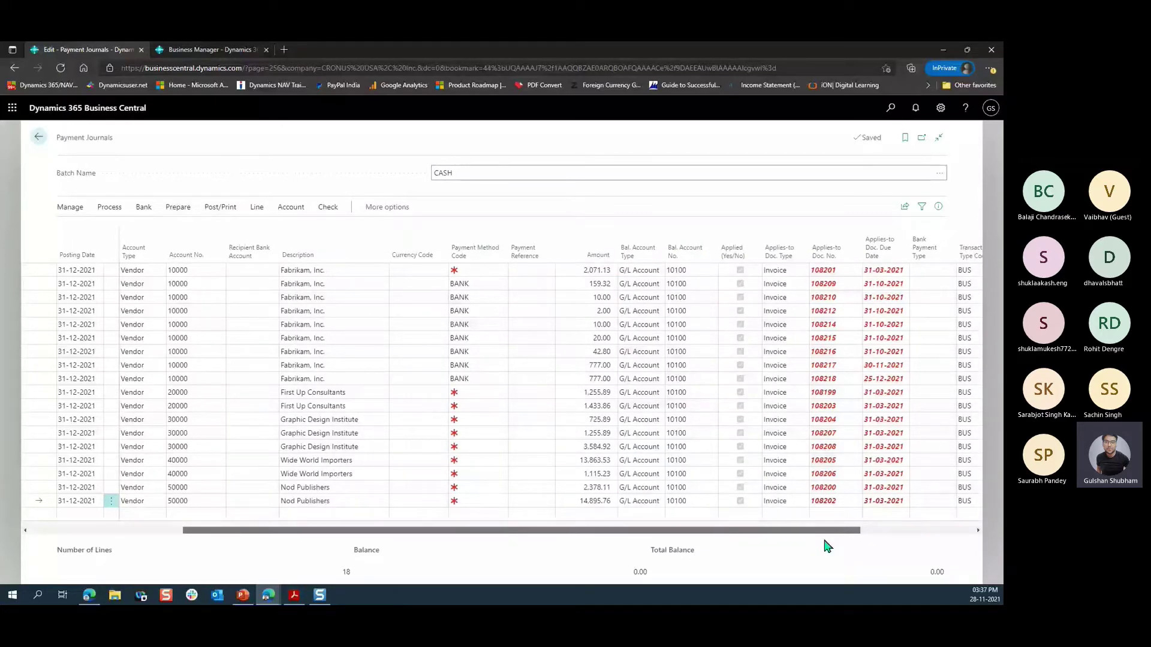
pyautogui.moveTo(824, 545); pyautogui.dragTo(884, 537)
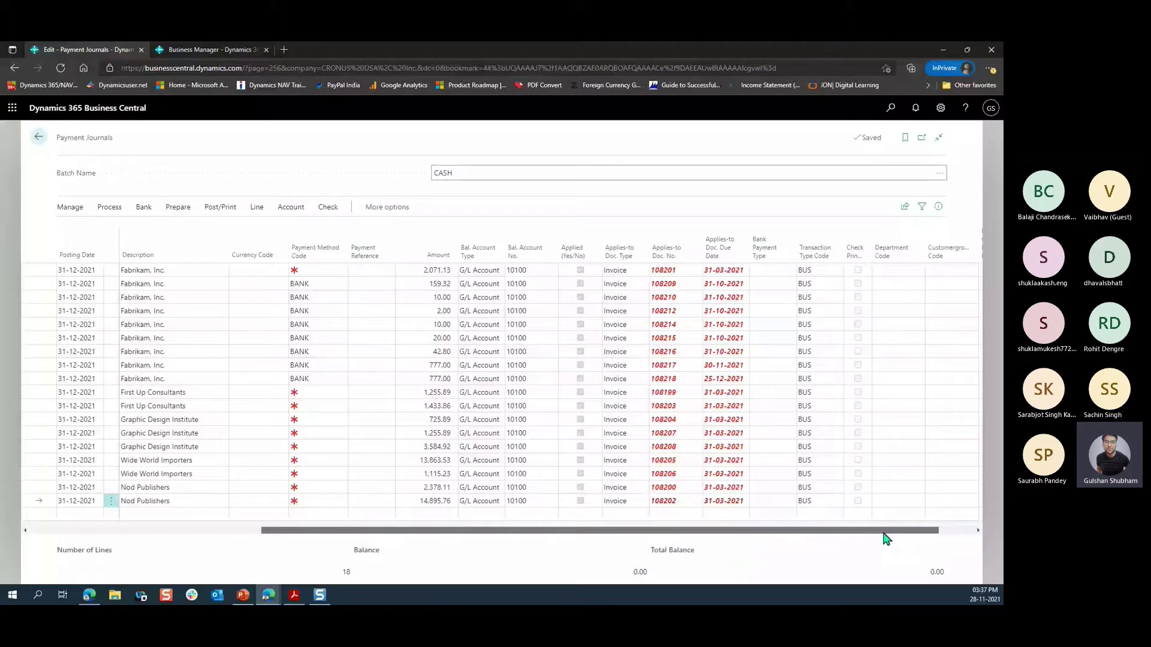
pyautogui.moveTo(883, 532); pyautogui.dragTo(841, 537)
pyautogui.moveTo(461, 531); pyautogui.dragTo(401, 543)
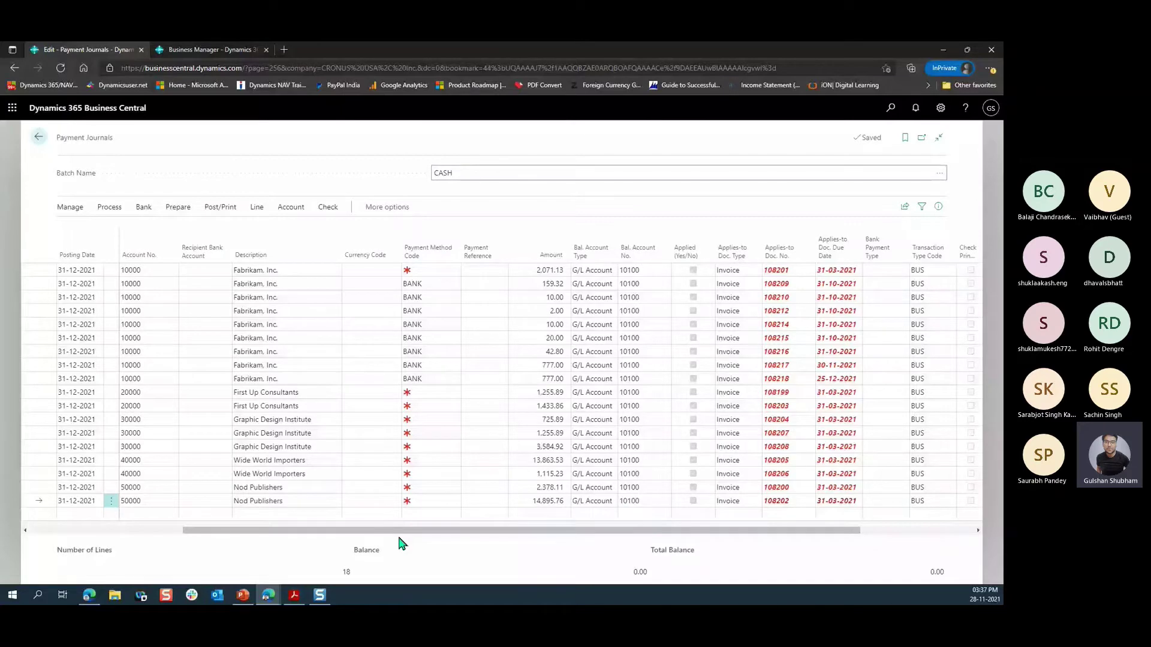
pyautogui.moveTo(398, 536); pyautogui.dragTo(175, 530)
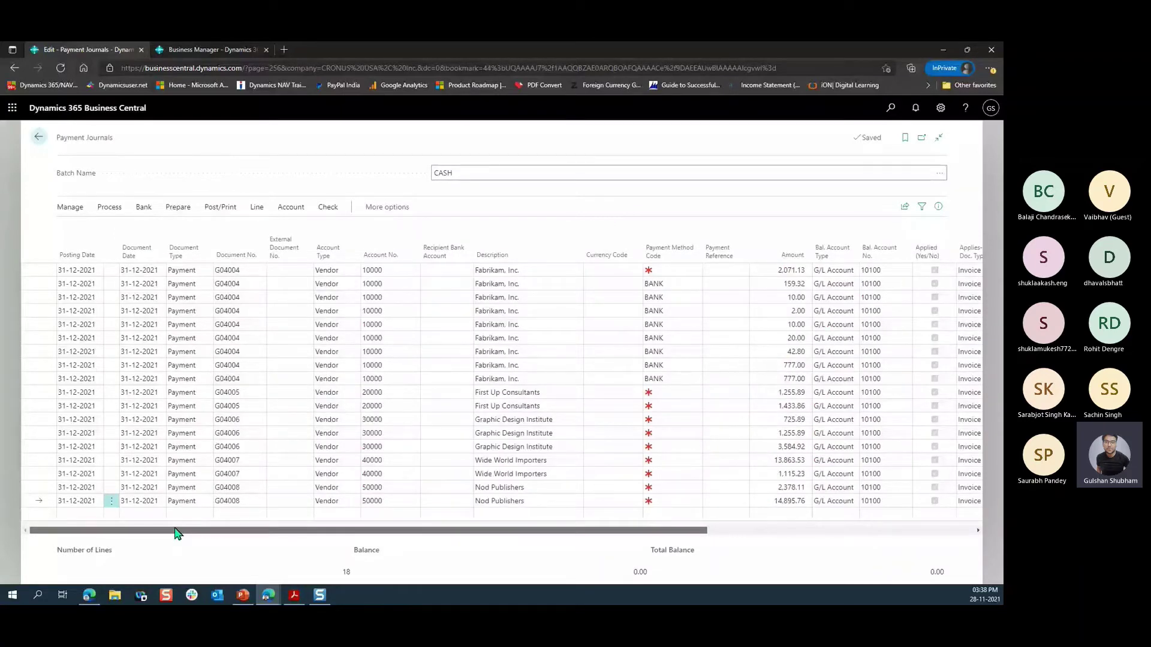
pyautogui.moveTo(175, 530); pyautogui.dragTo(503, 531)
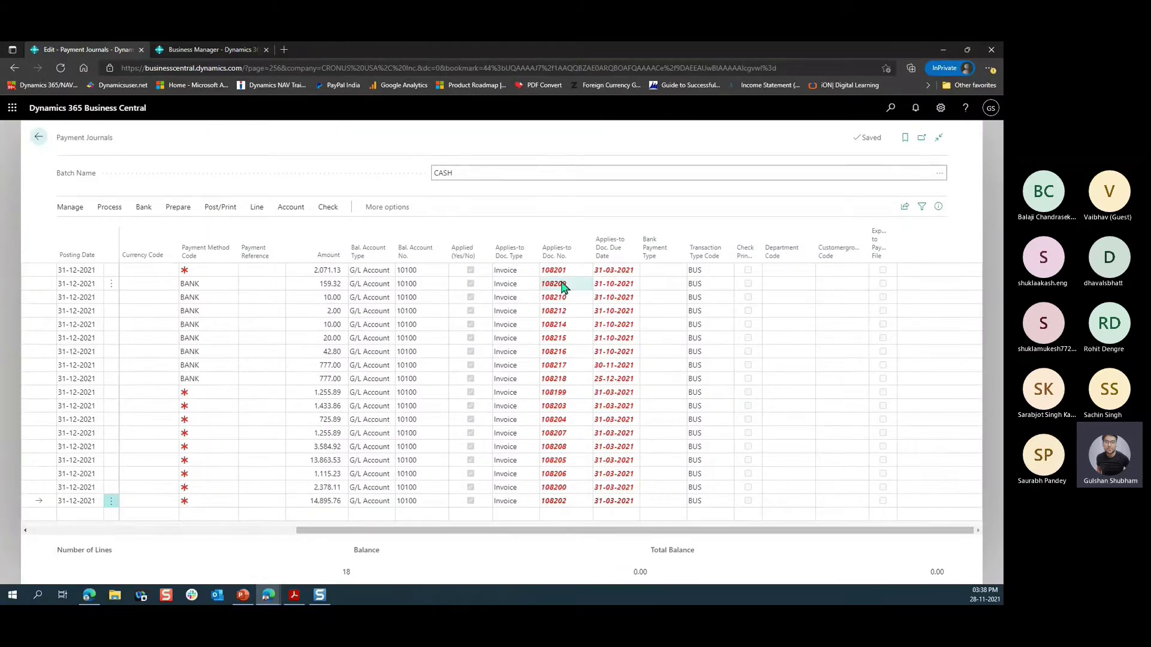
pyautogui.moveTo(472, 533); pyautogui.dragTo(152, 535)
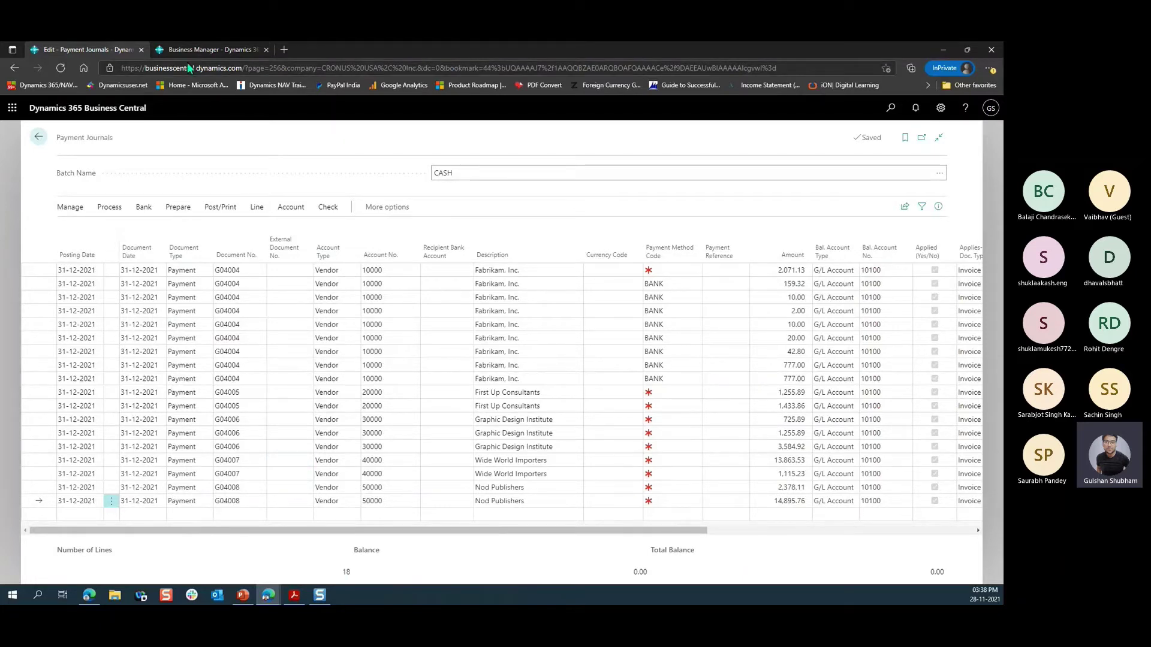
# Step: Recheck the last payment date in the Suggest Vendor Payments options, and return to the journal lines
pyautogui.click(177, 209)
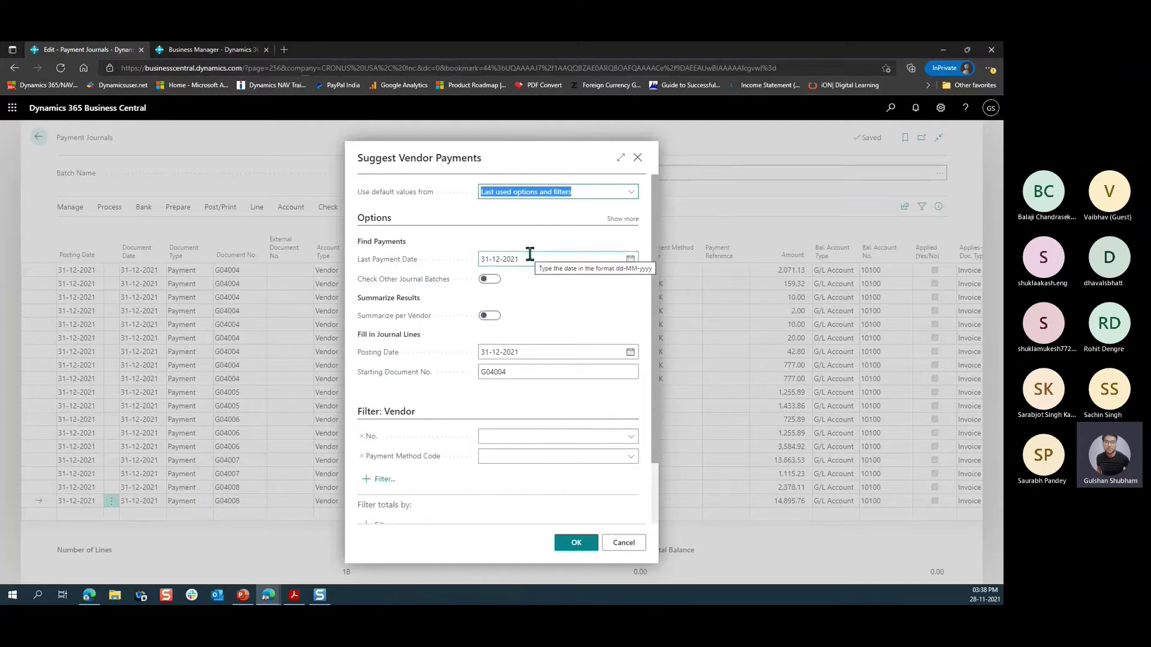
pyautogui.click(640, 157)
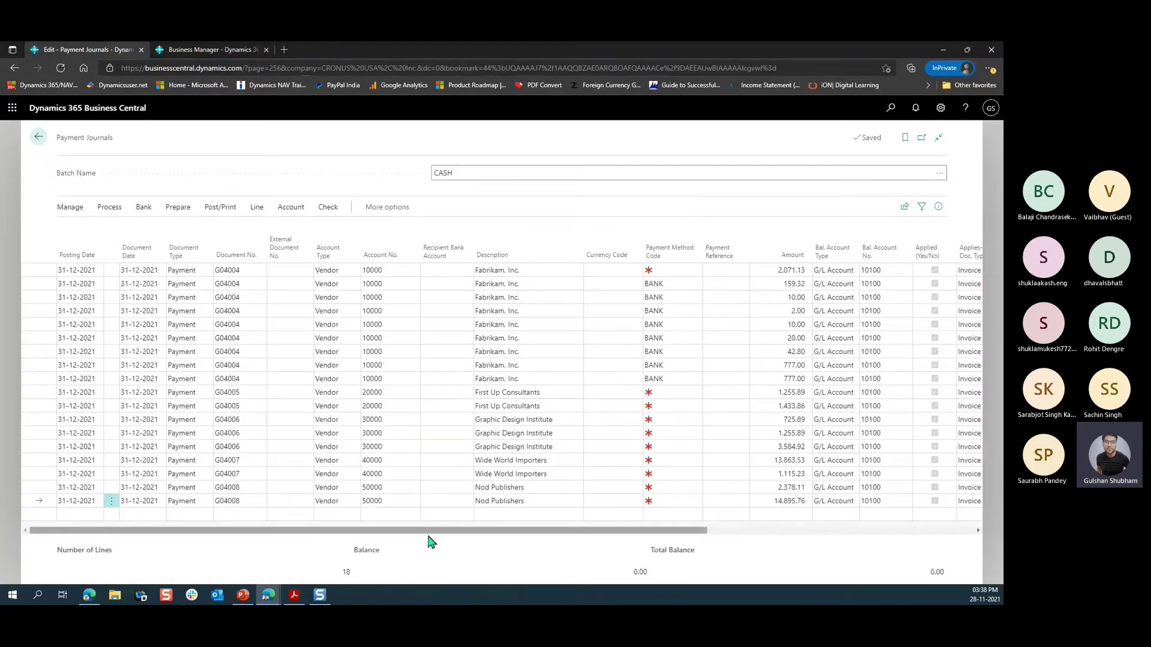
pyautogui.moveTo(438, 532); pyautogui.dragTo(262, 535)
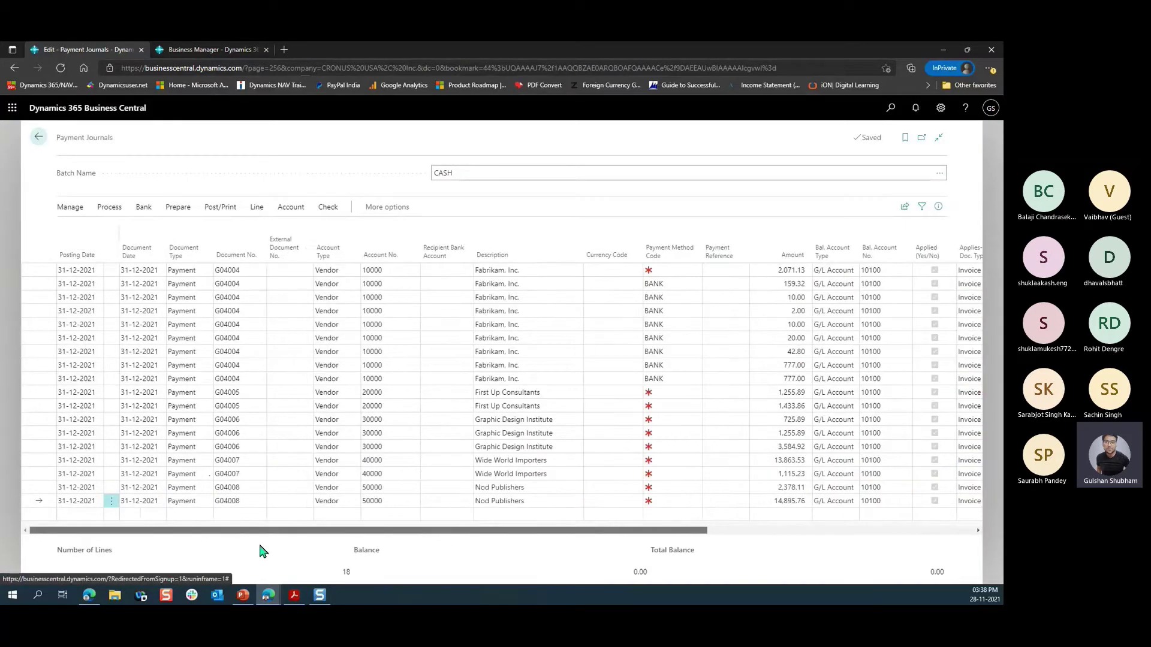
# Step: Open the Vendor Ledger Entries through a search for "vend le en" in the second Business Central browser tab
pyautogui.click(185, 49)
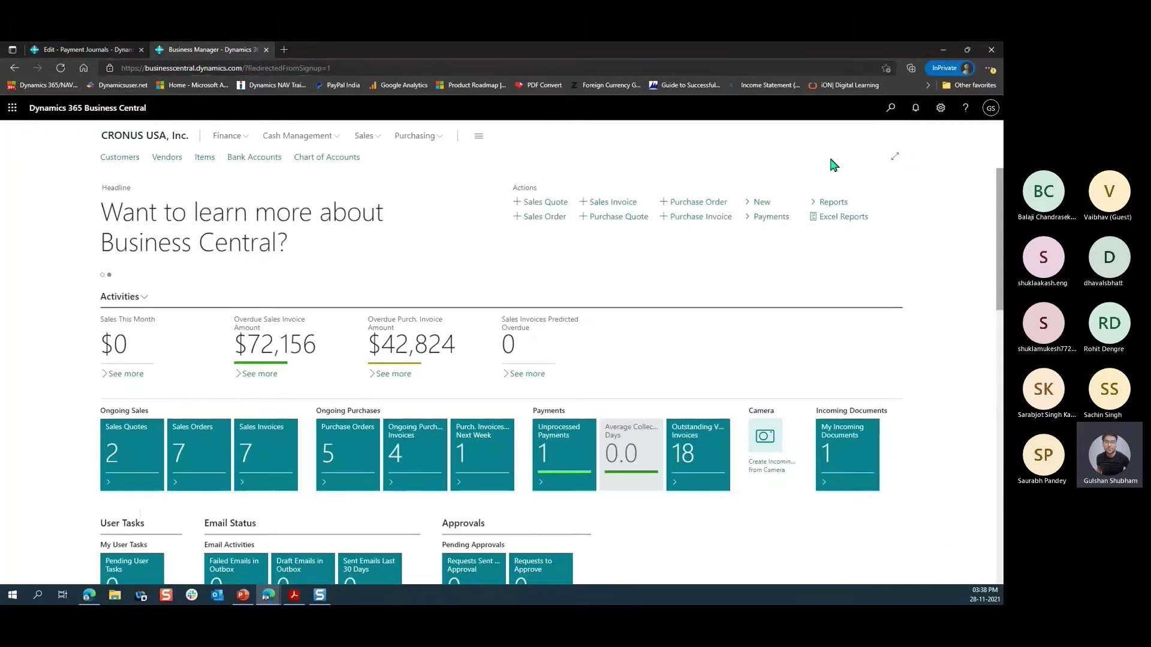
pyautogui.click(890, 110)
pyautogui.write('vend le en')
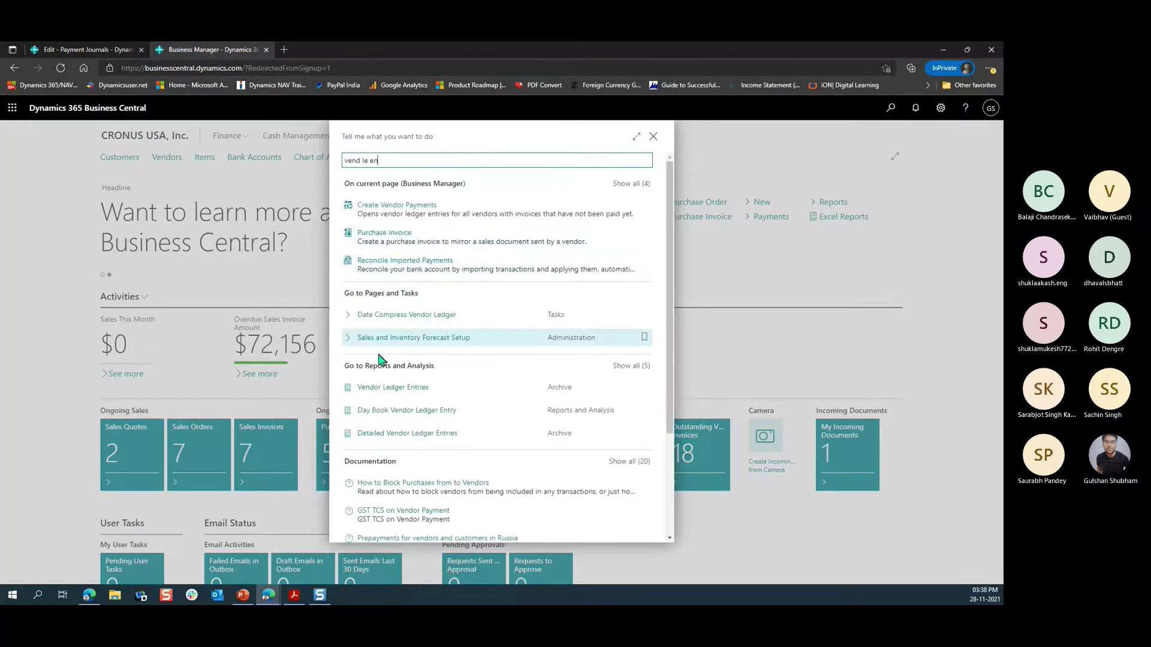
pyautogui.click(389, 387)
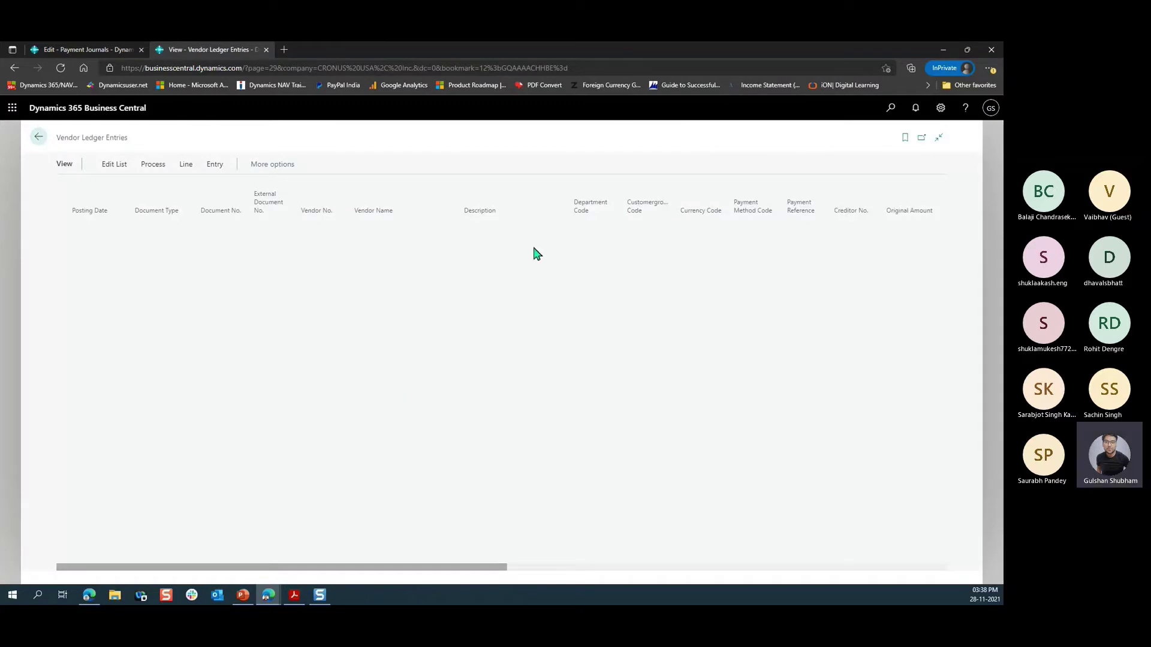
# Step: Filter the vendor ledger entries to those with Open set to Yes
pyautogui.click(902, 163)
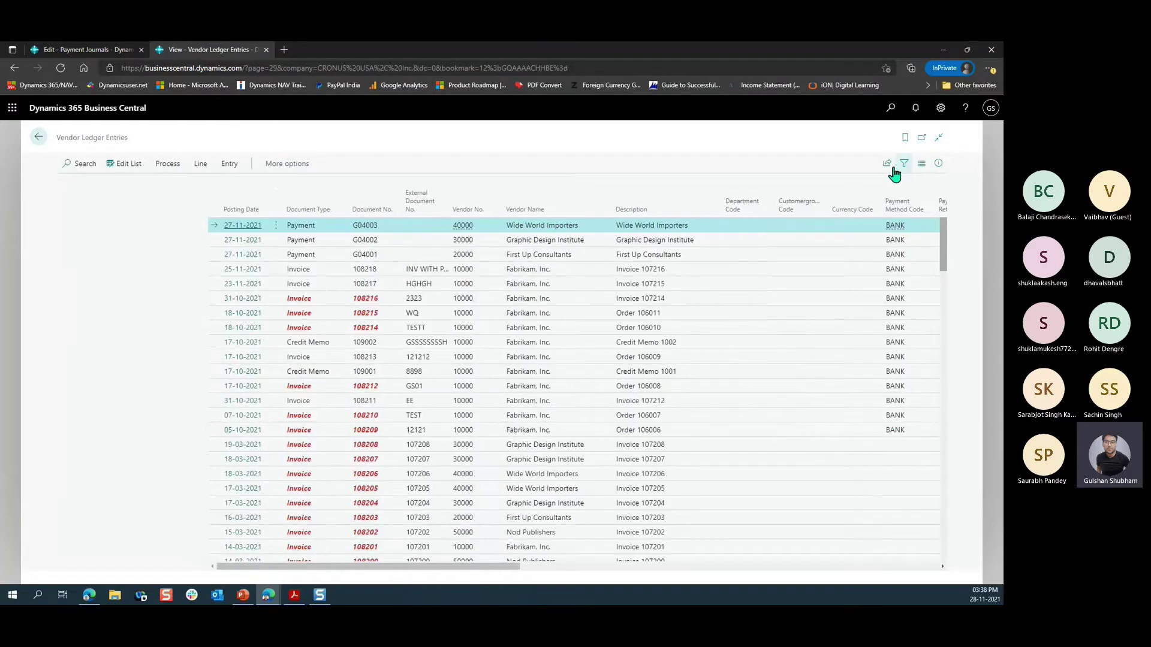
pyautogui.click(82, 253)
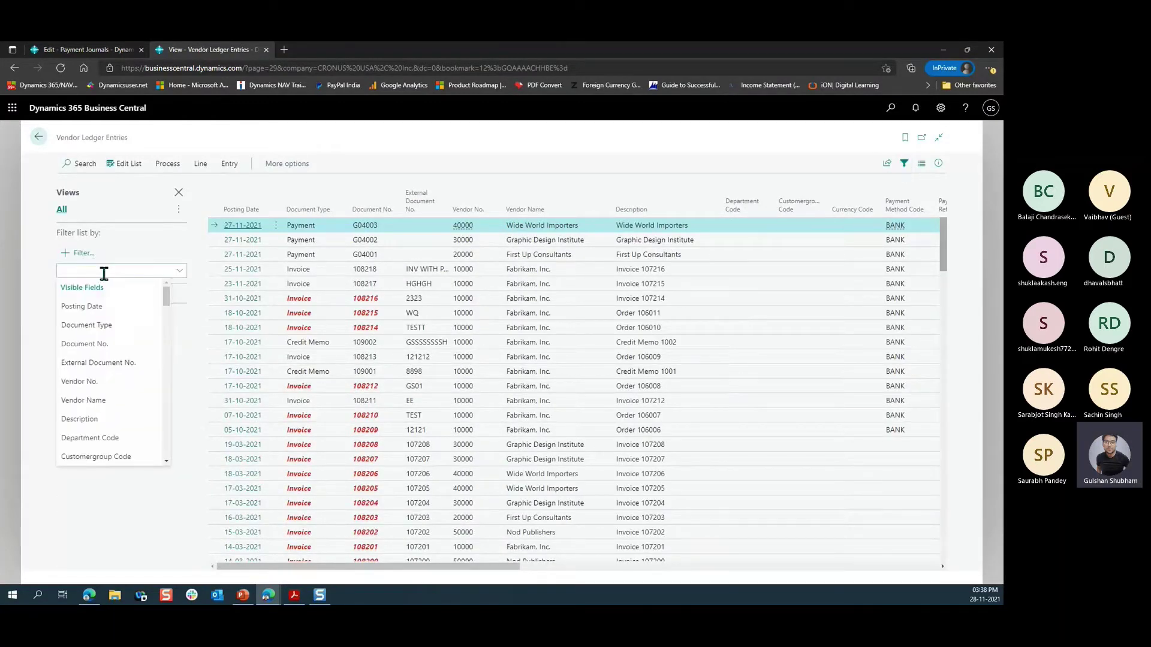
pyautogui.write('Open')
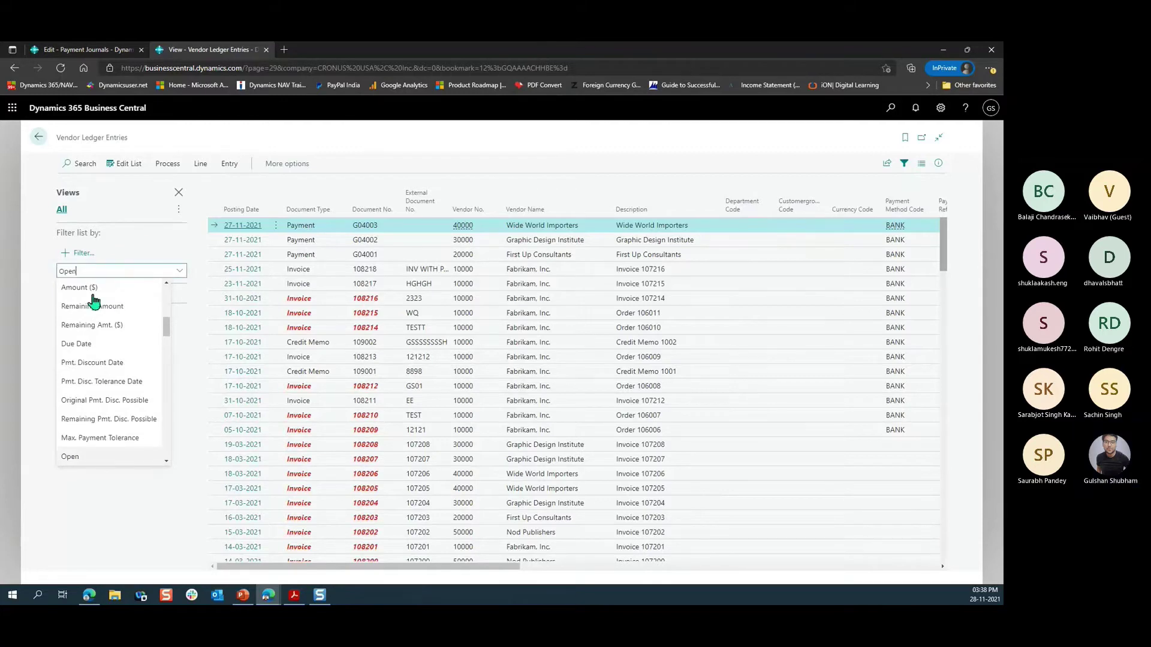
pyautogui.press('Return')
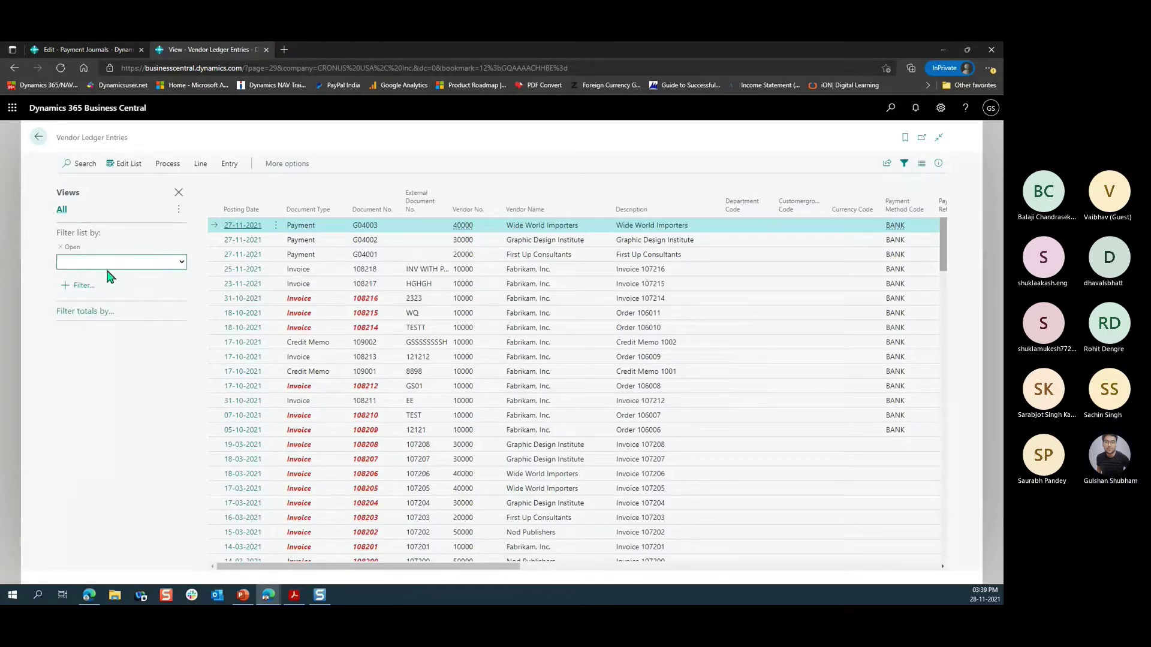
pyautogui.click(110, 264)
pyautogui.click(77, 314)
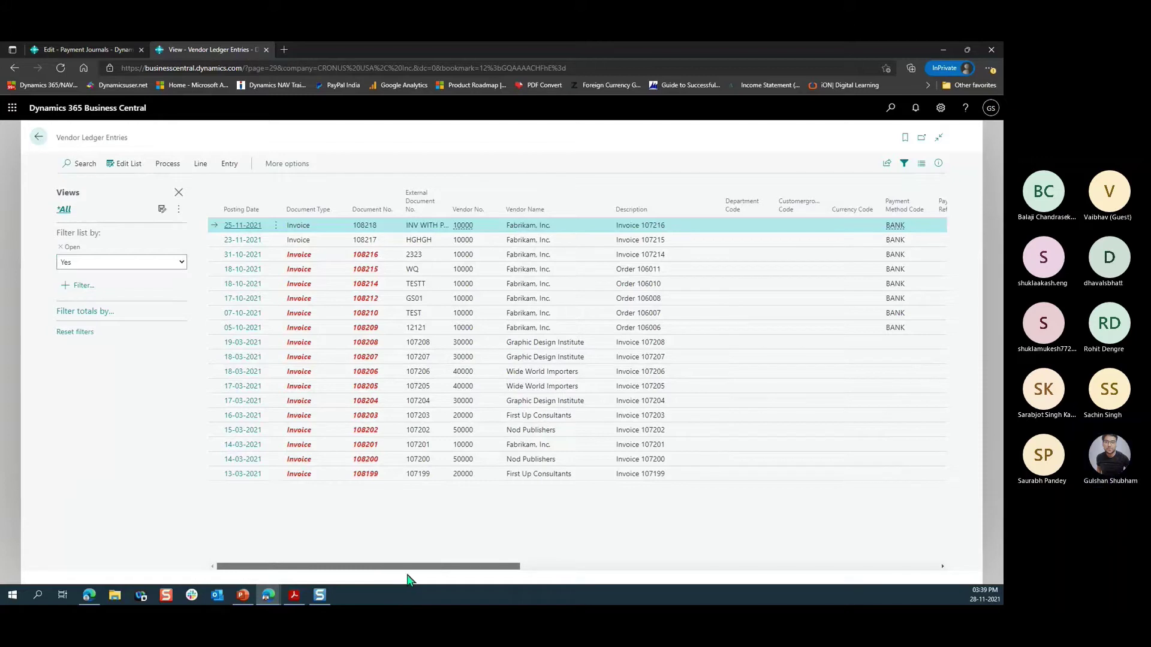
# Step: Export the filtered vendor ledger entries to Excel and open the downloaded workbook in a maximized window
pyautogui.click(883, 167)
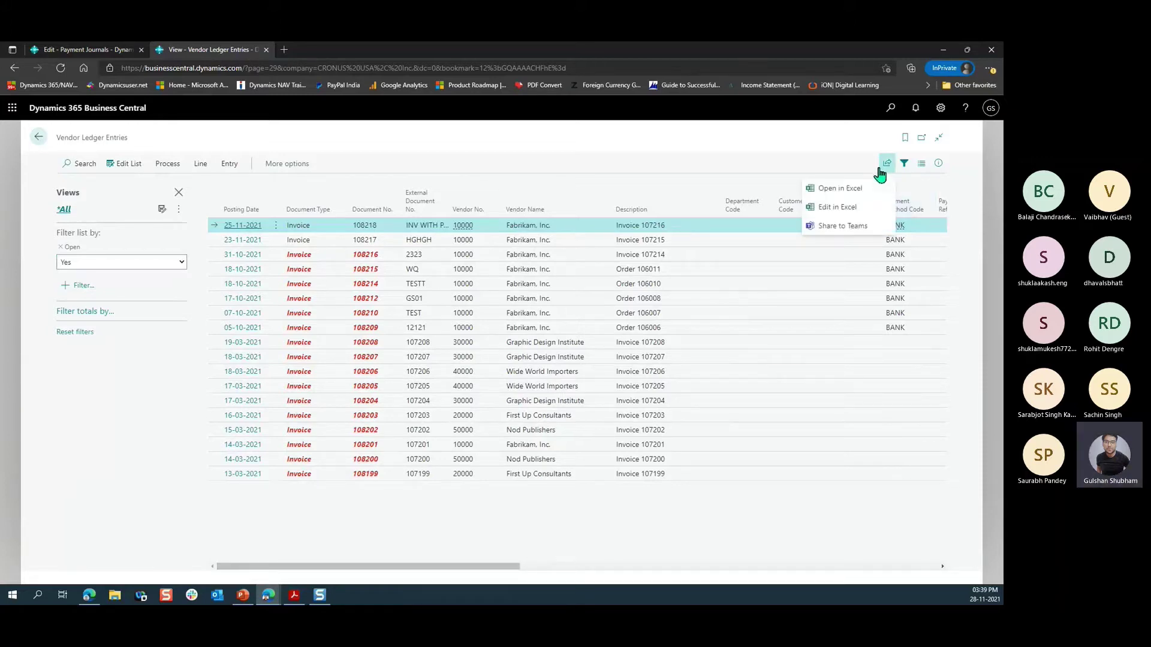
pyautogui.click(841, 190)
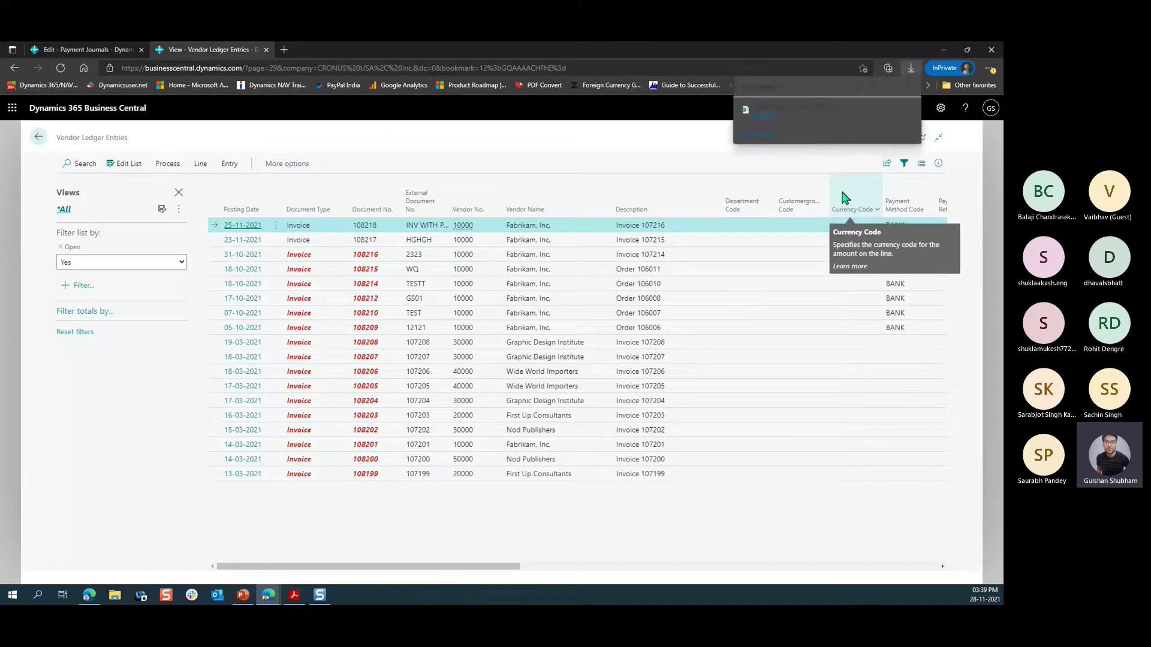
pyautogui.click(768, 114)
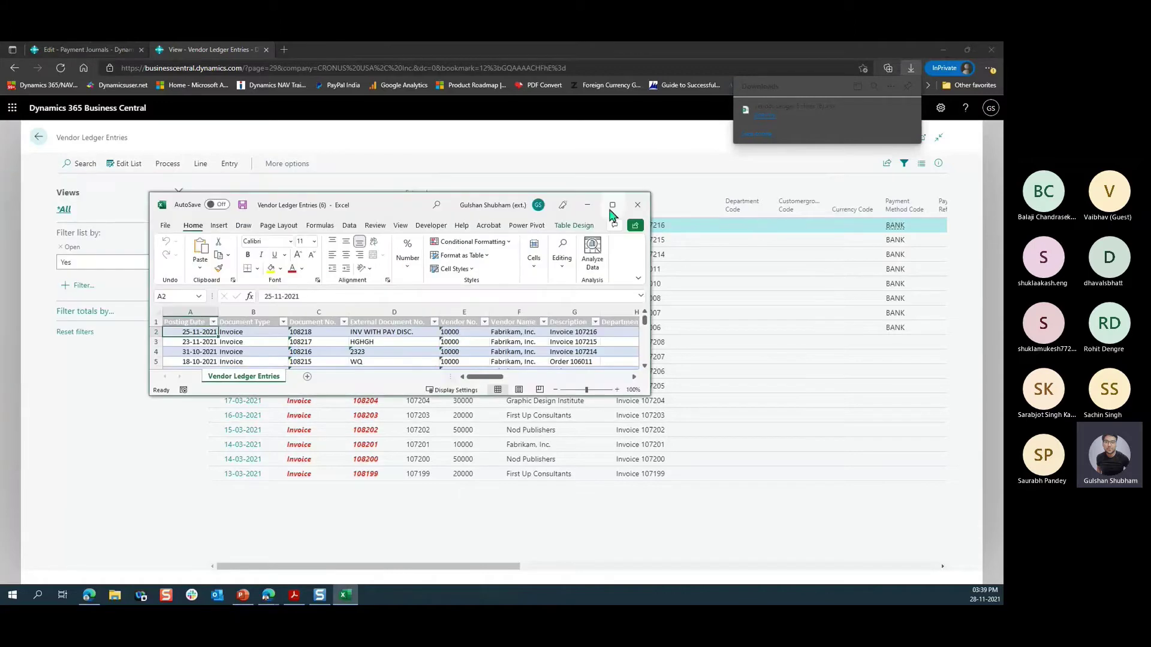
pyautogui.click(611, 207)
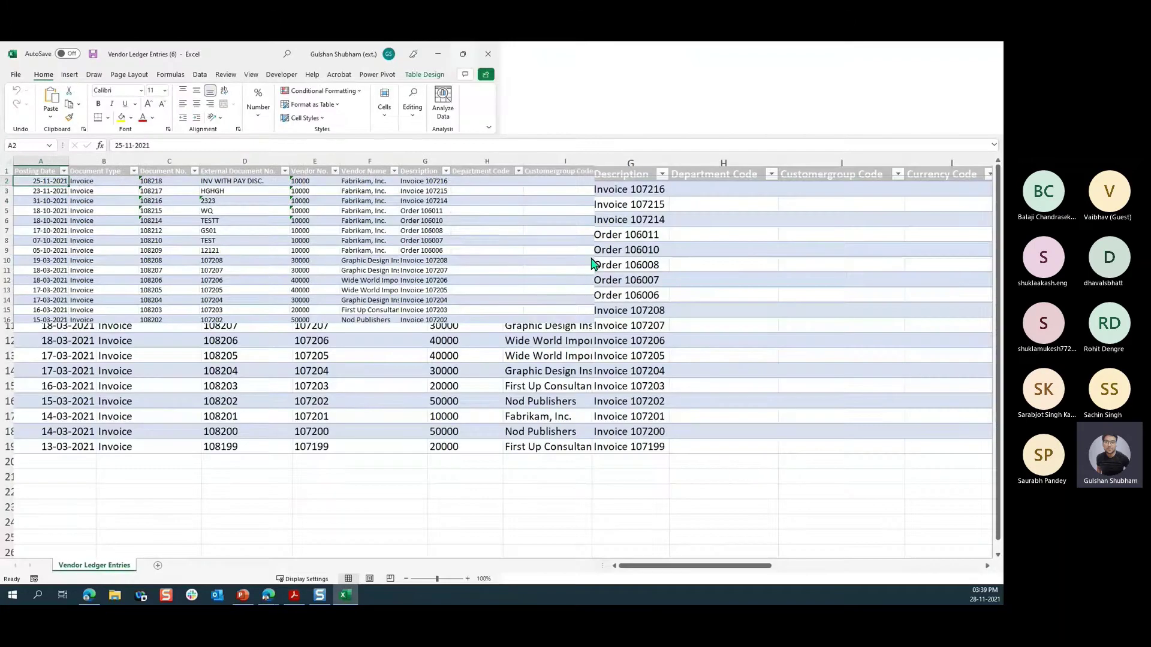
# Step: Count the open entries using the Vendor Name column in the Excel workbook, and return to Business Central
pyautogui.click(365, 161)
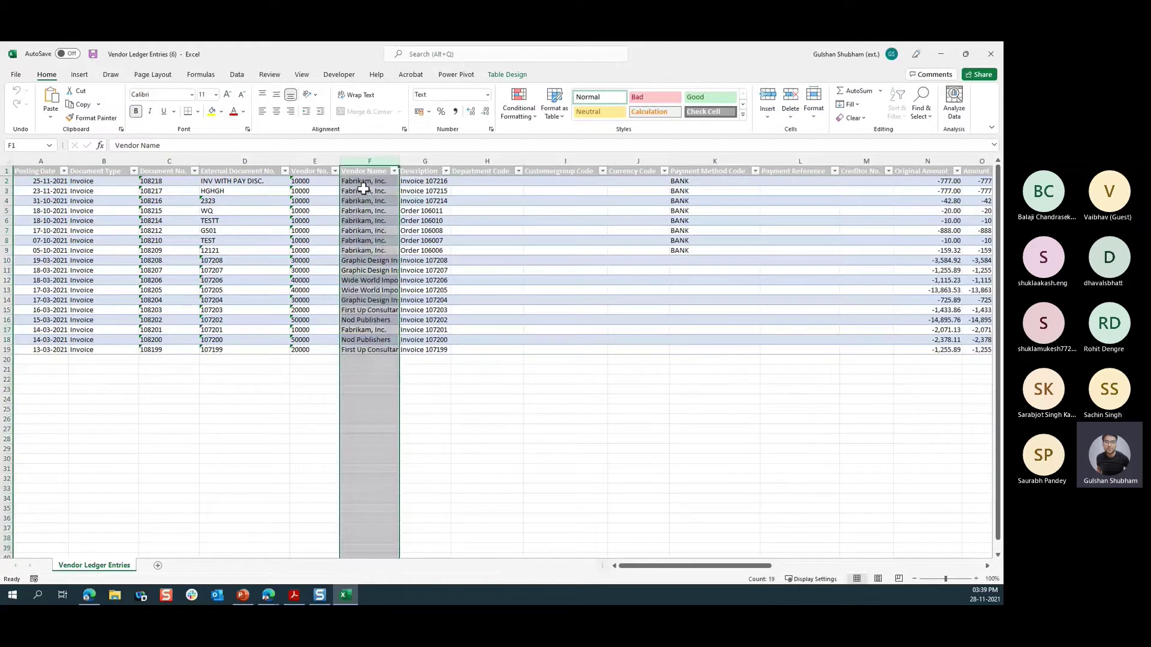
pyautogui.click(363, 184)
pyautogui.hotkey('ctrl', 'shift', 'Down')
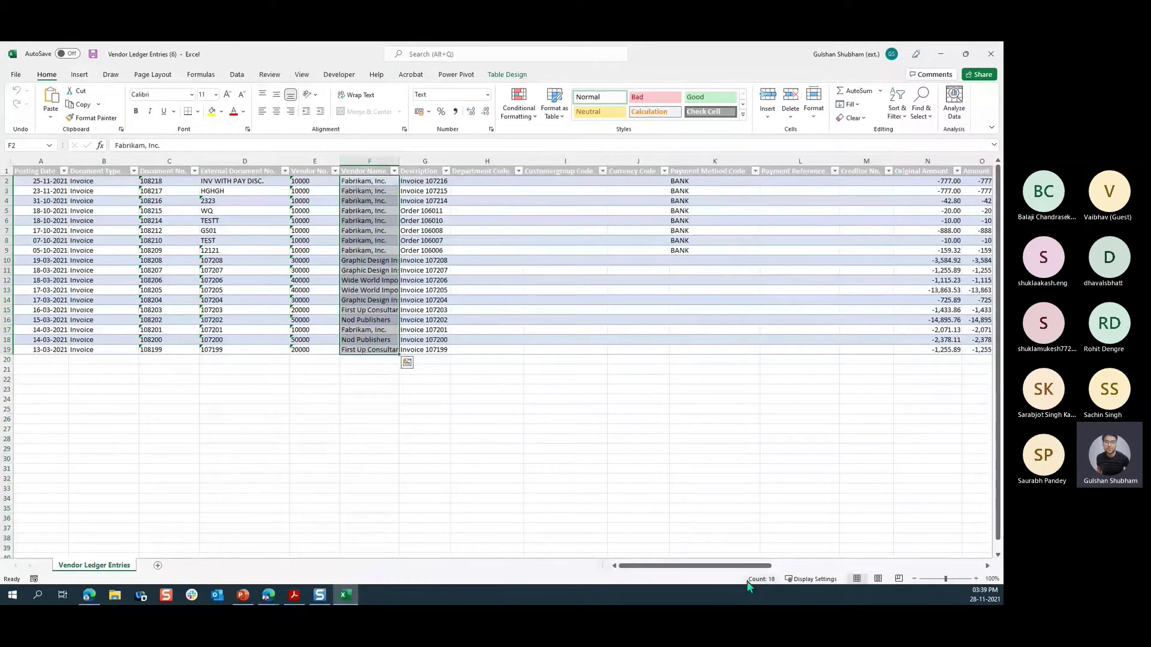
pyautogui.click(431, 329)
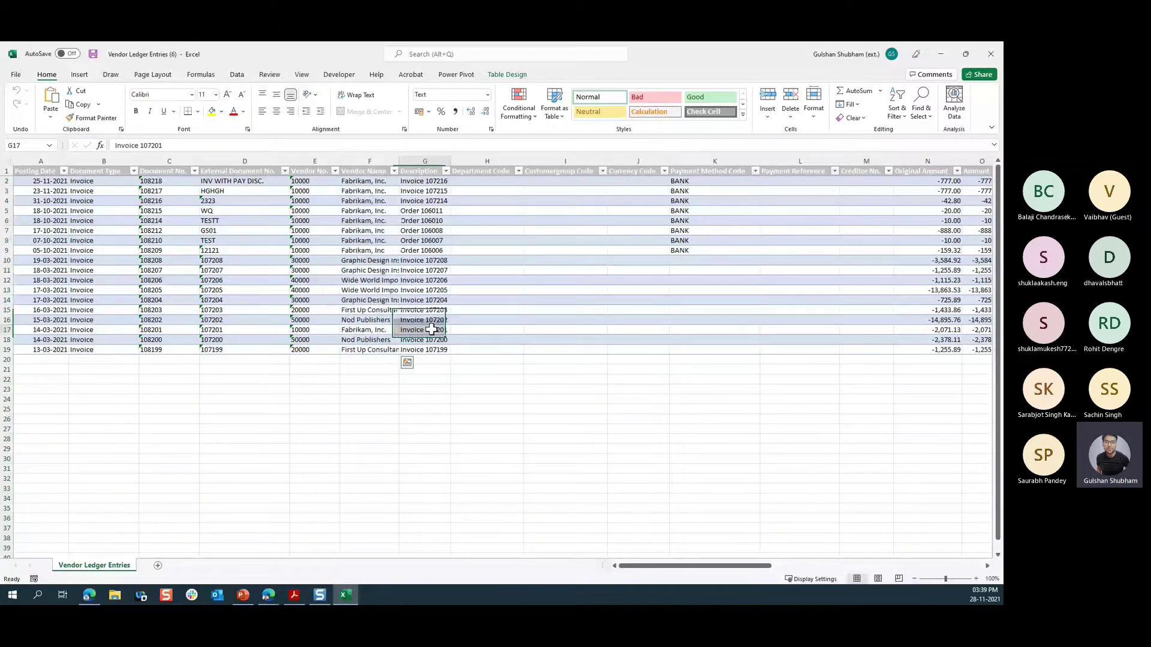
pyautogui.hotkey('alt', 'Tab')
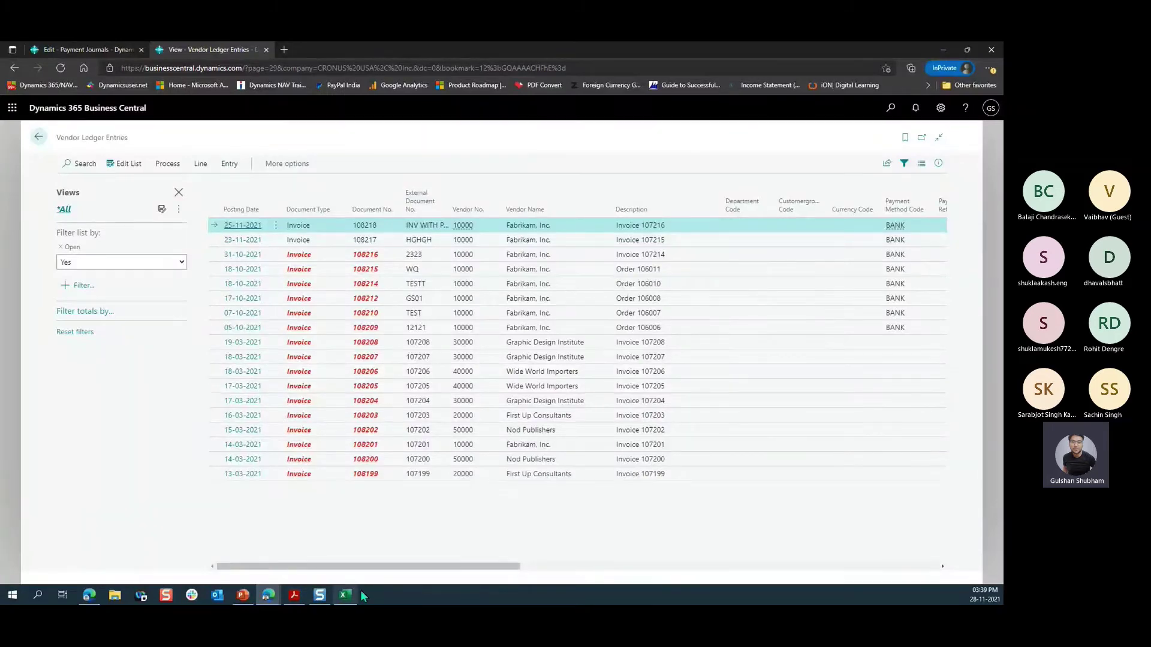
# Step: Check the remaining amounts and due dates of the open vendor entries, and switch back to the payment journal
pyautogui.moveTo(362, 571); pyautogui.dragTo(564, 565)
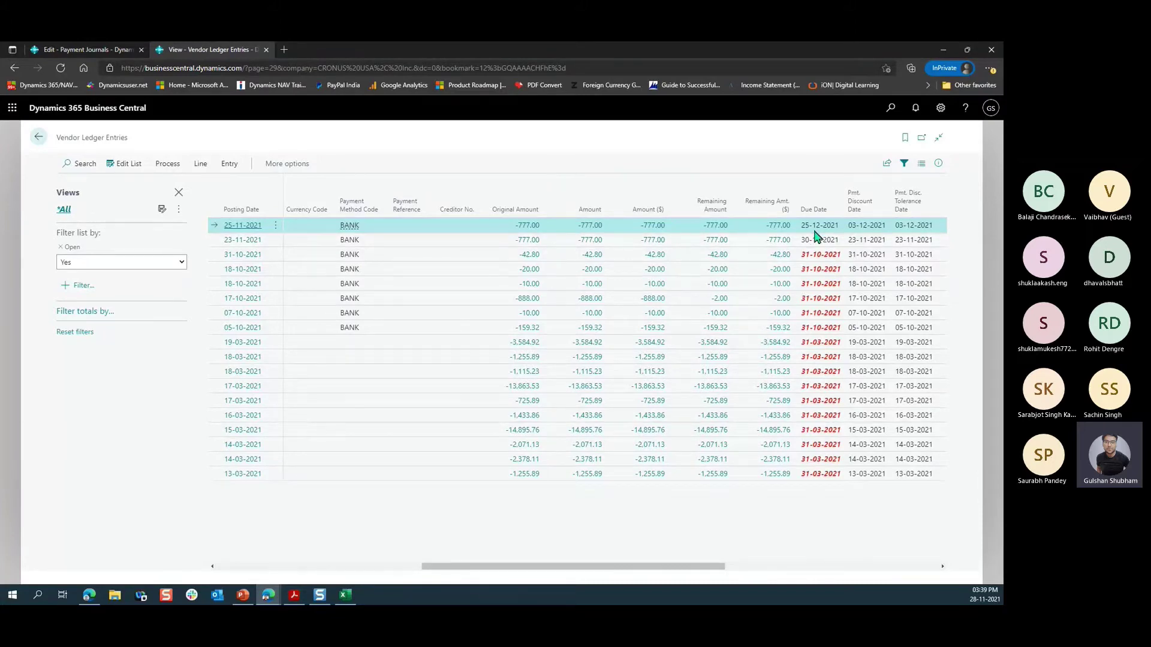
pyautogui.moveTo(601, 570); pyautogui.dragTo(220, 547)
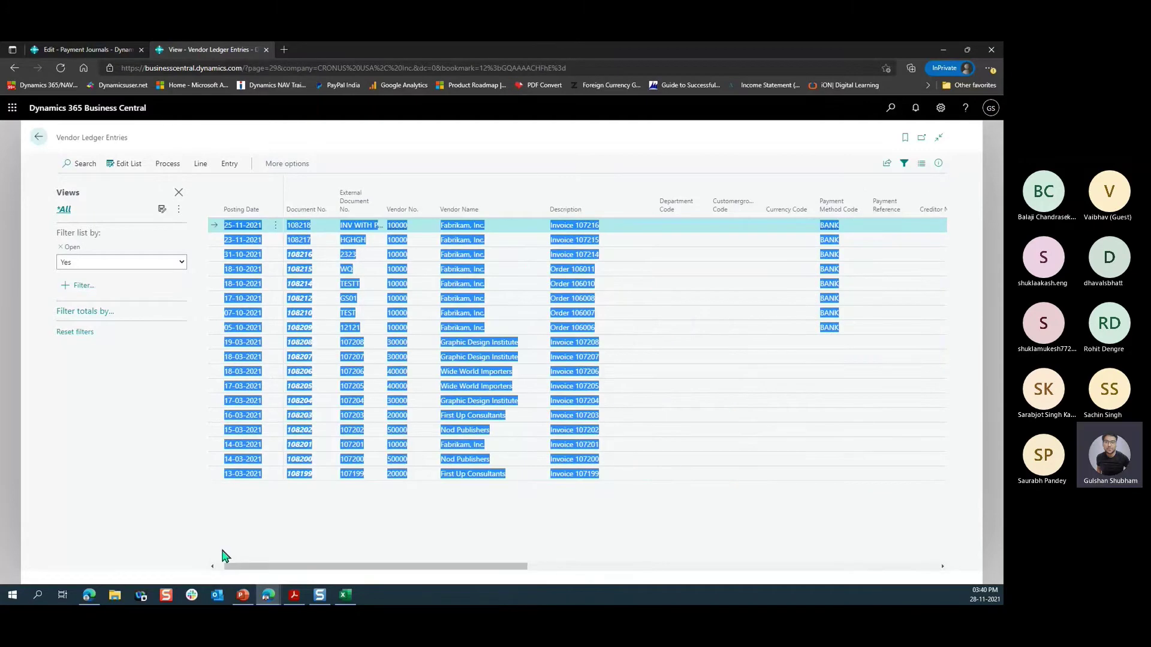
pyautogui.click(220, 547)
pyautogui.click(87, 49)
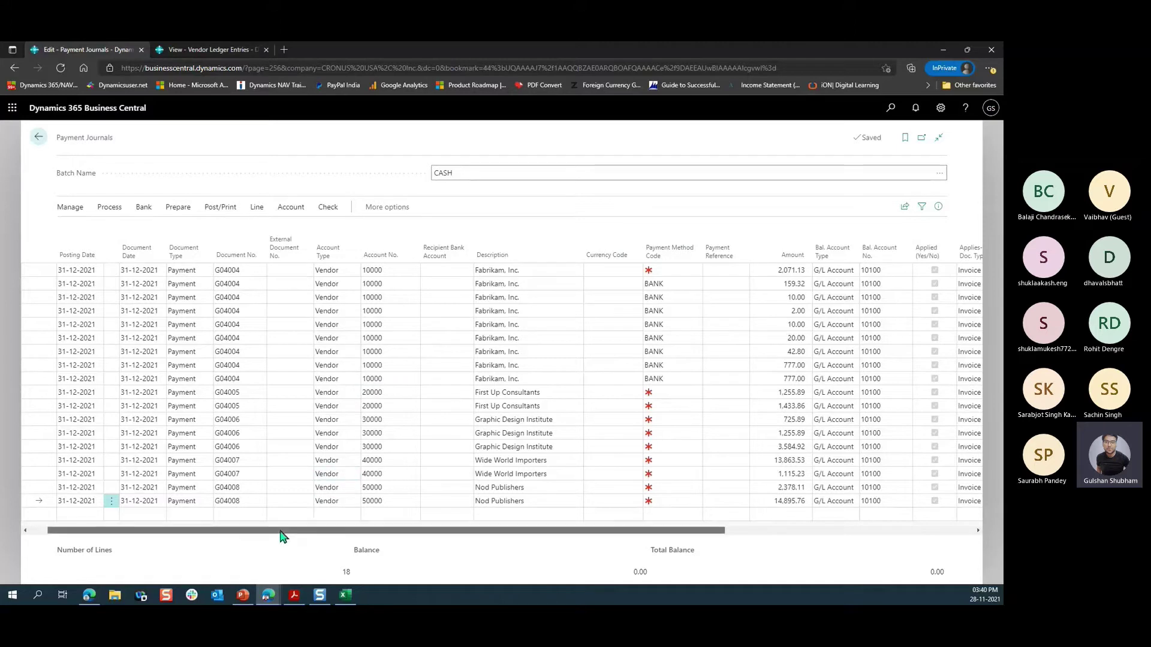
# Step: Filter the payment journal lines to account 10000 to review that vendor's payments, and clear the filter
pyautogui.click(389, 272)
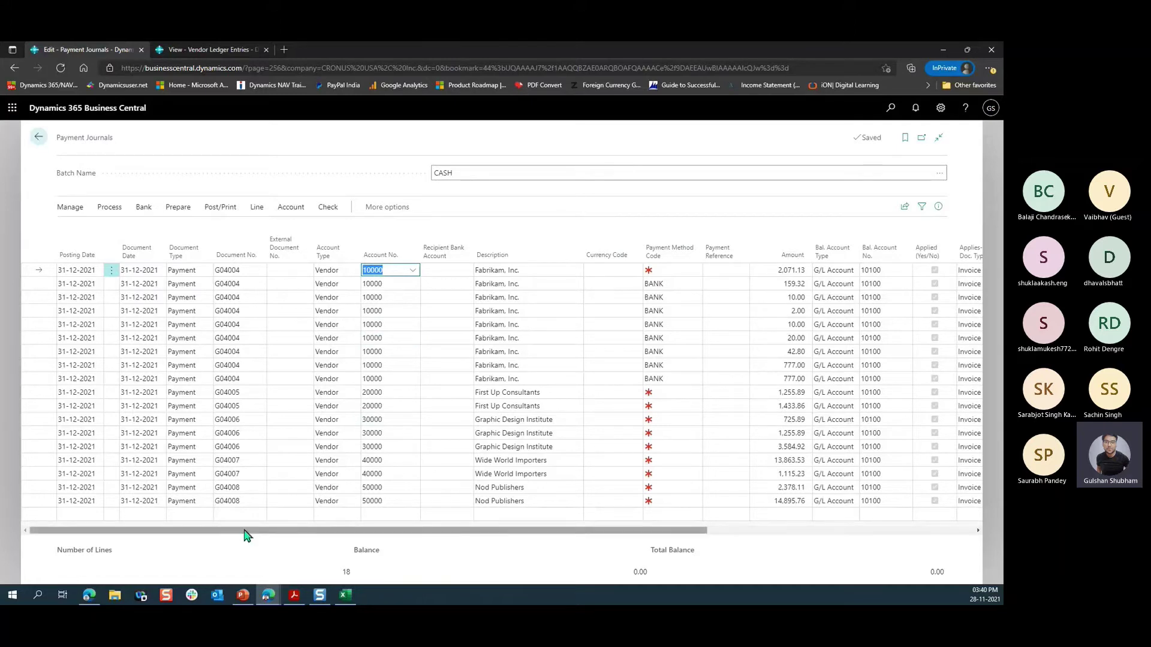
pyautogui.click(415, 257)
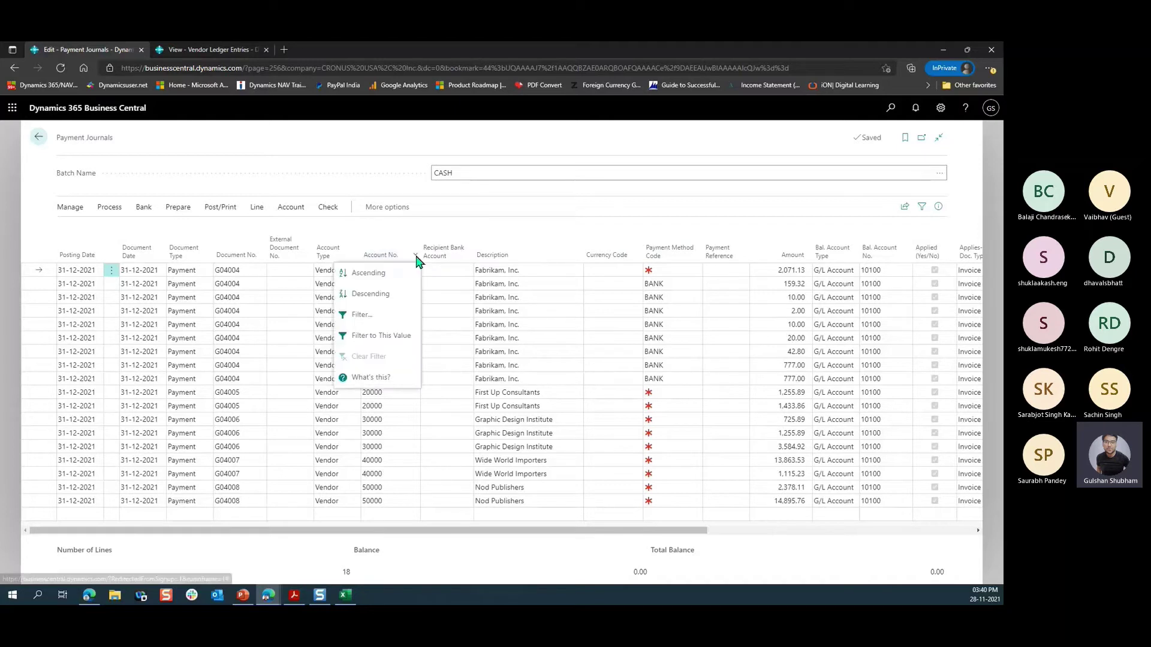
pyautogui.click(384, 336)
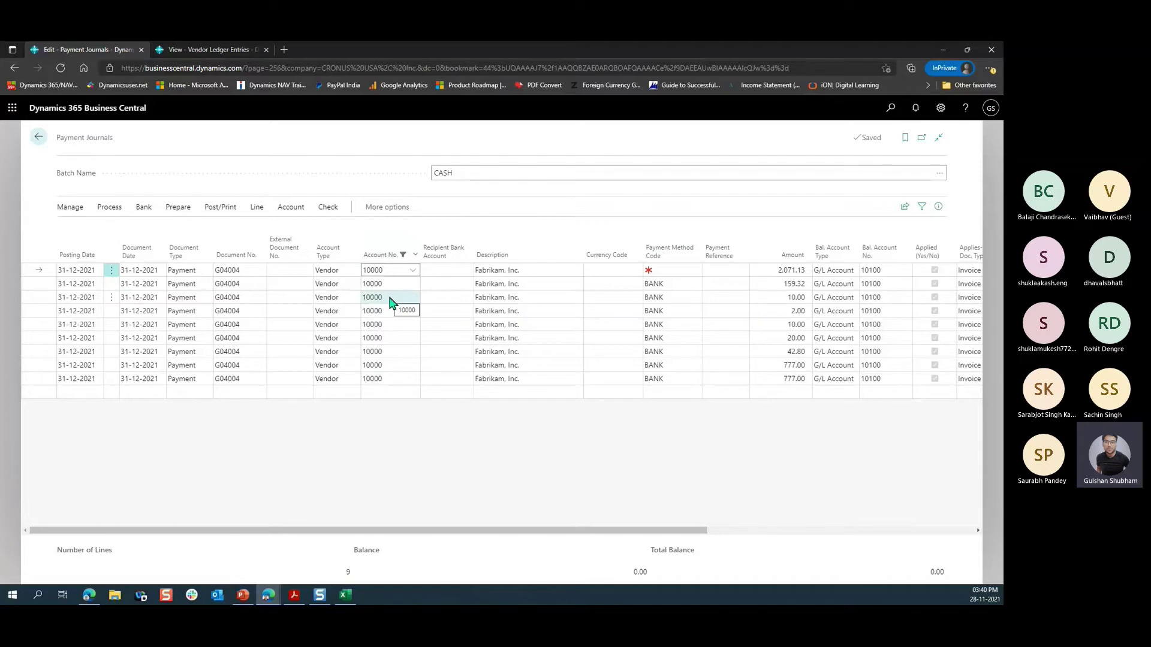
pyautogui.click(413, 255)
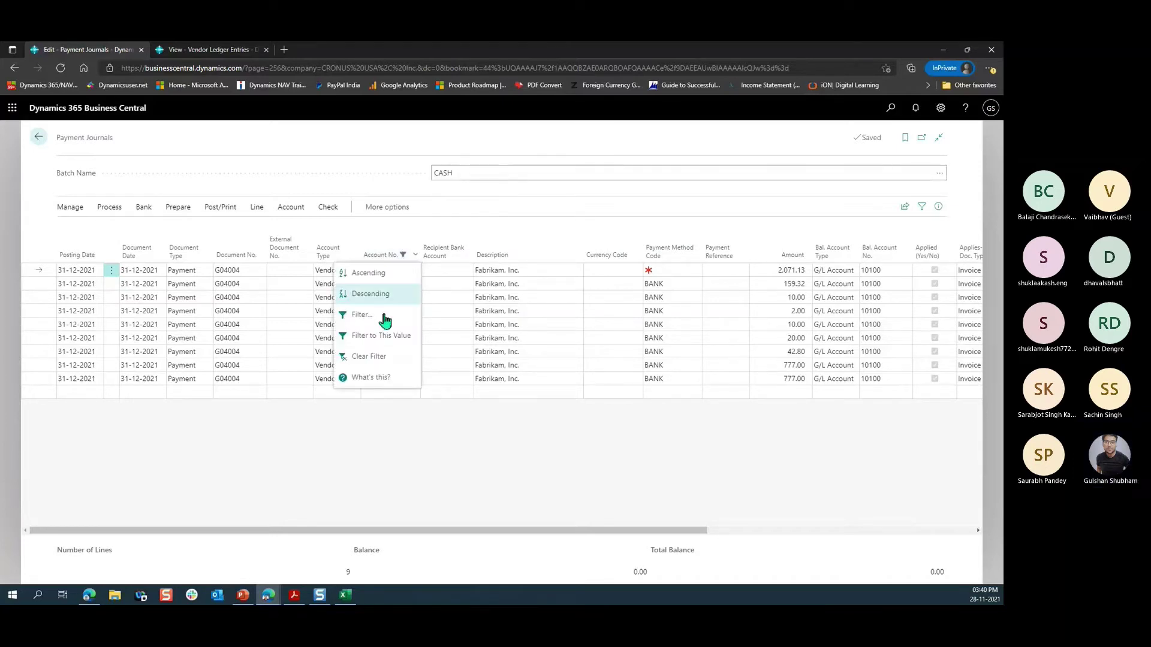
pyautogui.click(377, 358)
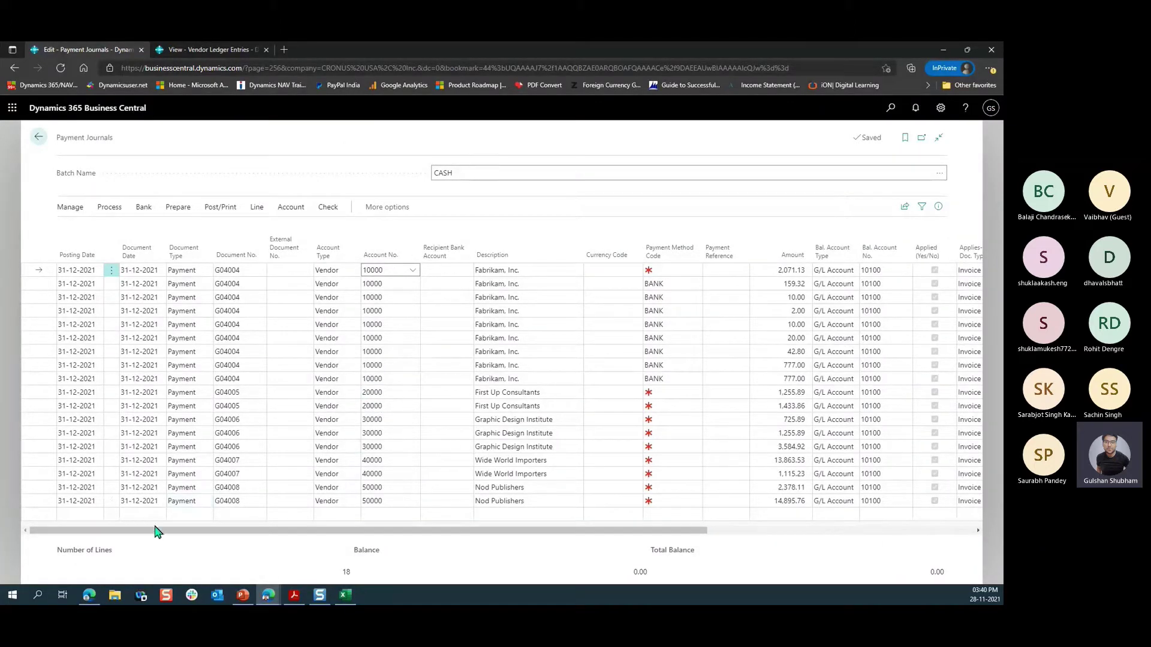
# Step: Review the applies-to document numbers and due dates across all suggested payment lines
pyautogui.hotkey('ctrl', 'a')
pyautogui.click(129, 531)
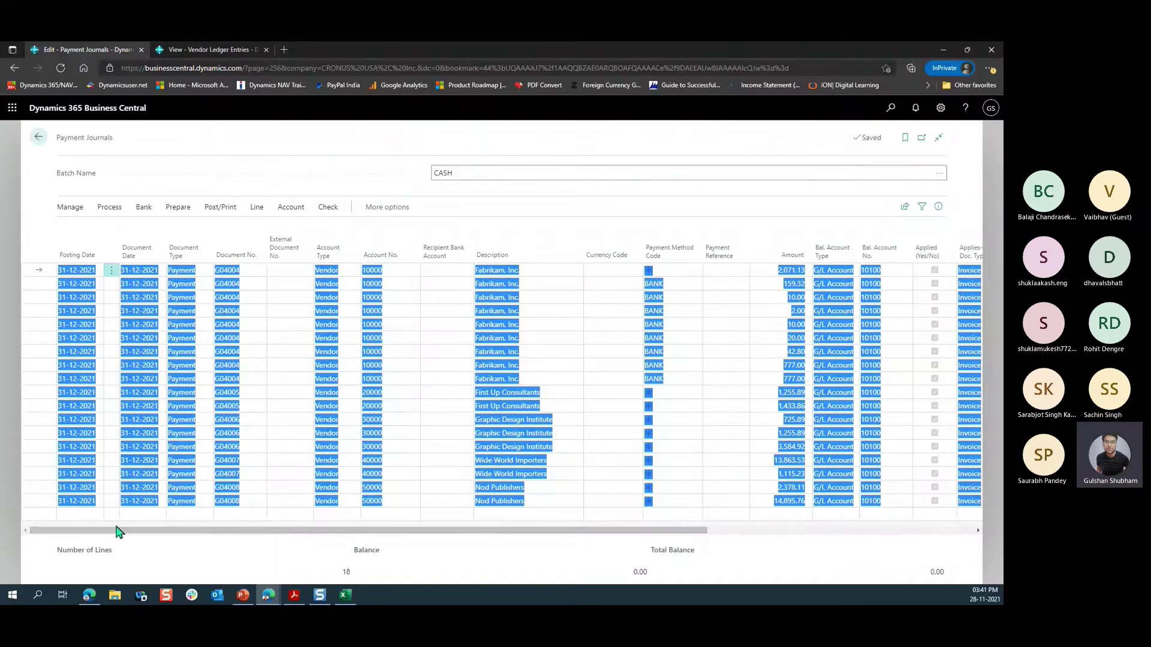
pyautogui.moveTo(118, 532); pyautogui.dragTo(379, 544)
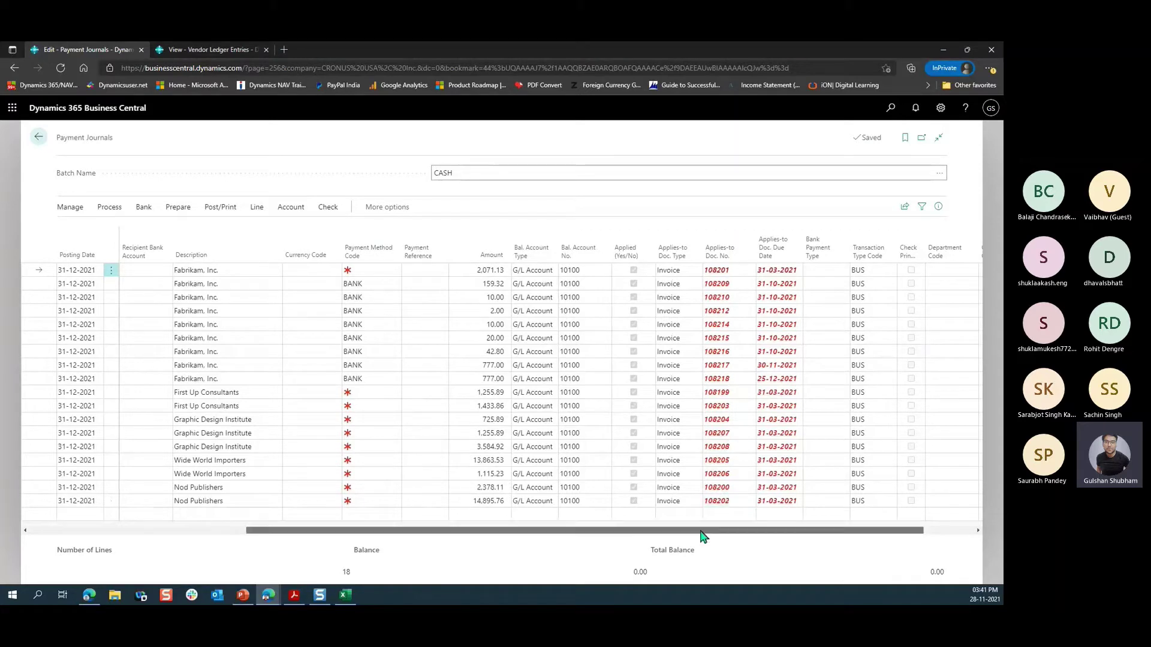
pyautogui.moveTo(701, 535); pyautogui.dragTo(312, 508)
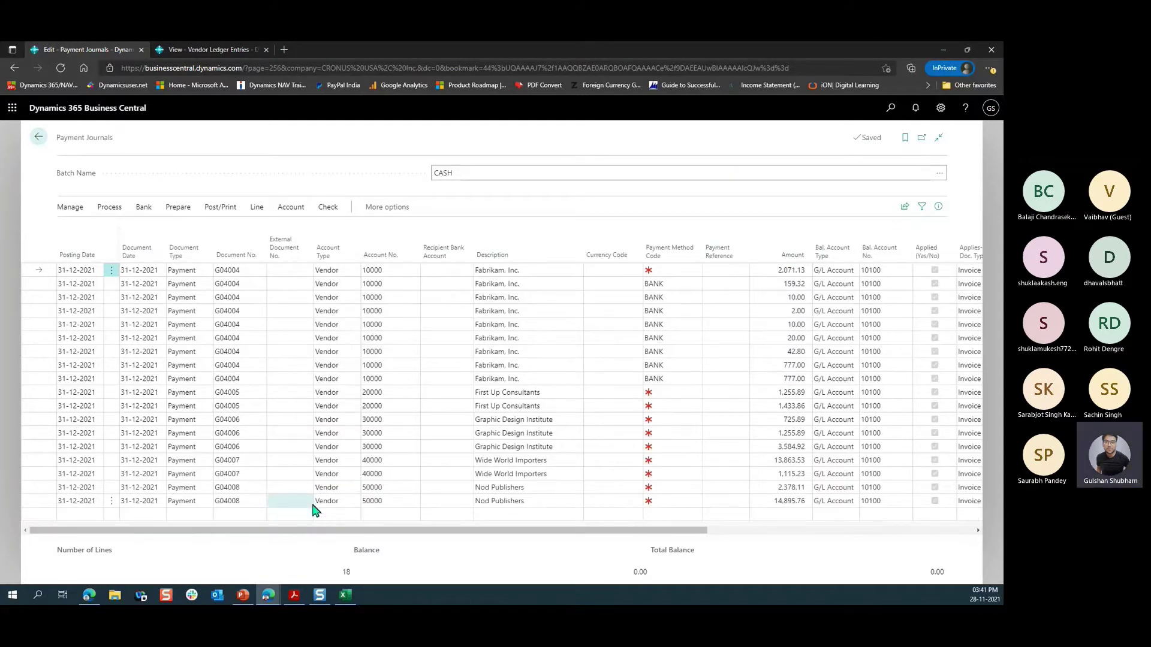
# Step: Delete all payment lines except one 777.00 line for vendor 10000, the 1,255.89 line for vendor 20000 and the 725.89 line for vendor 30000
pyautogui.click(278, 324)
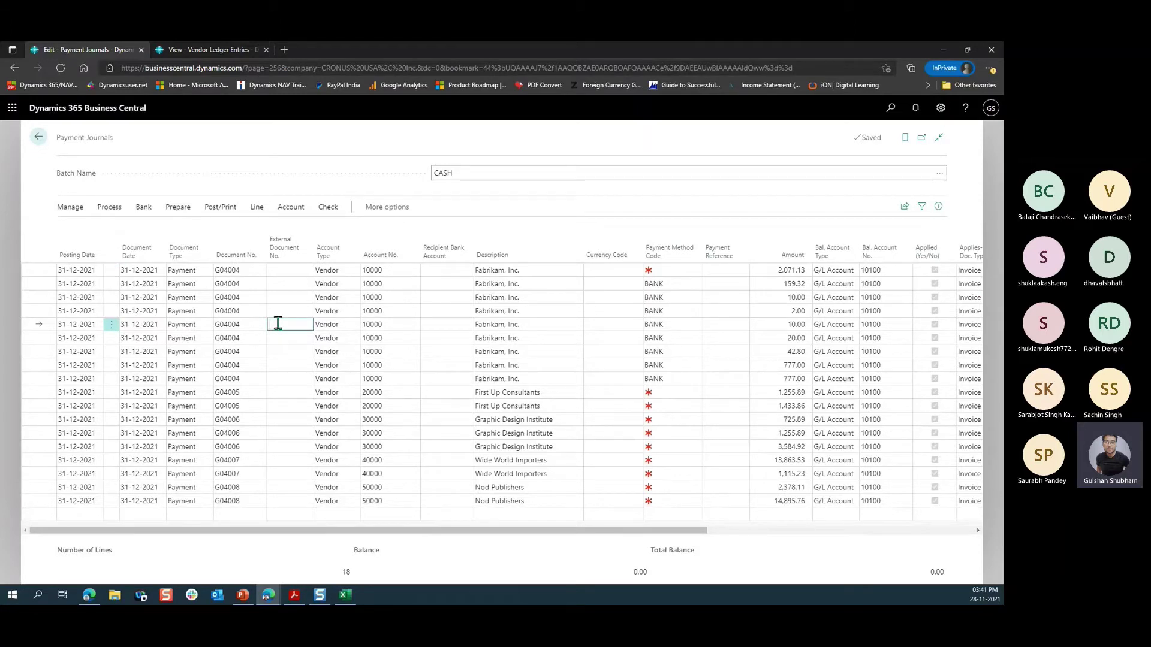
pyautogui.hotkey('ctrl', 'a')
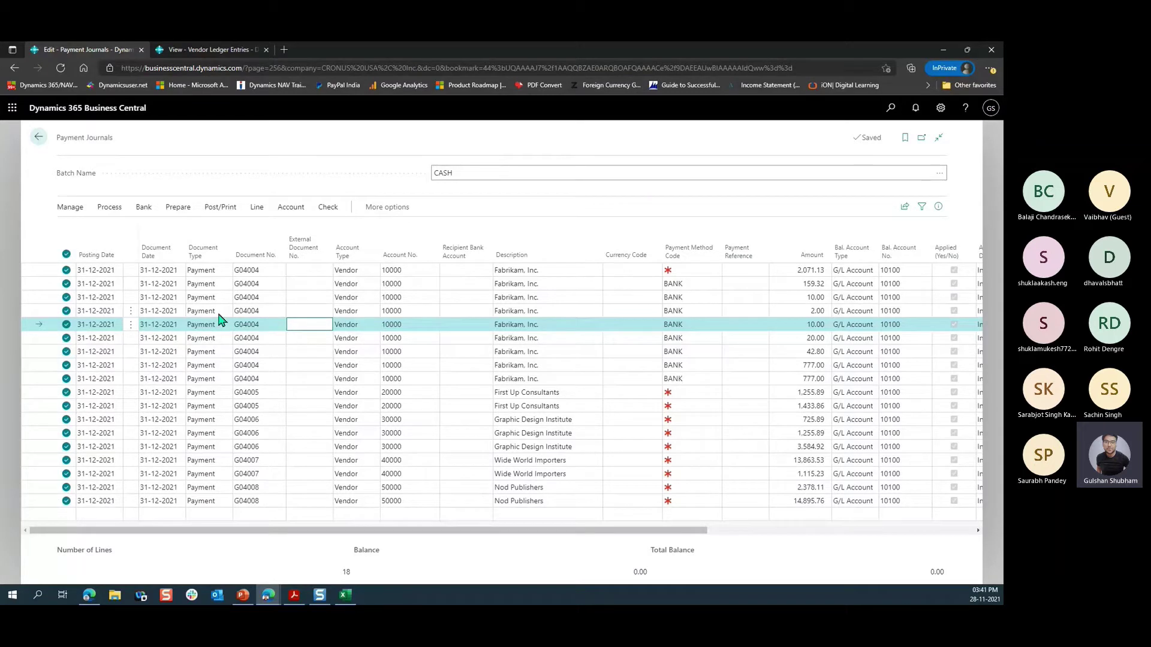
pyautogui.click(67, 366)
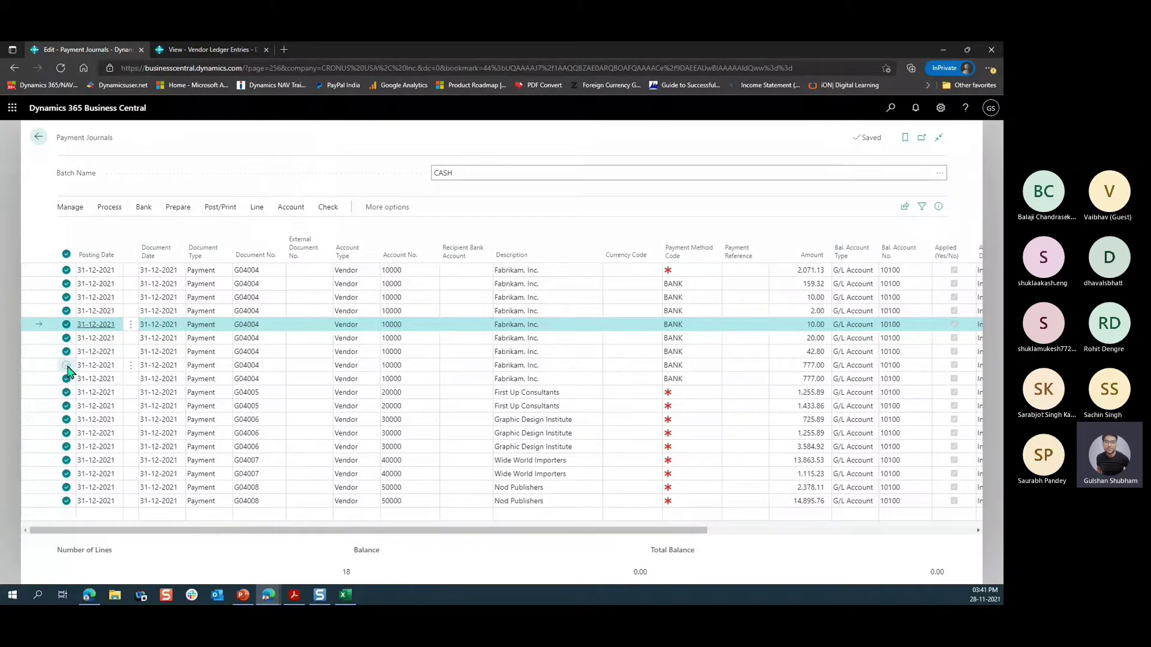
pyautogui.click(67, 393)
pyautogui.click(67, 419)
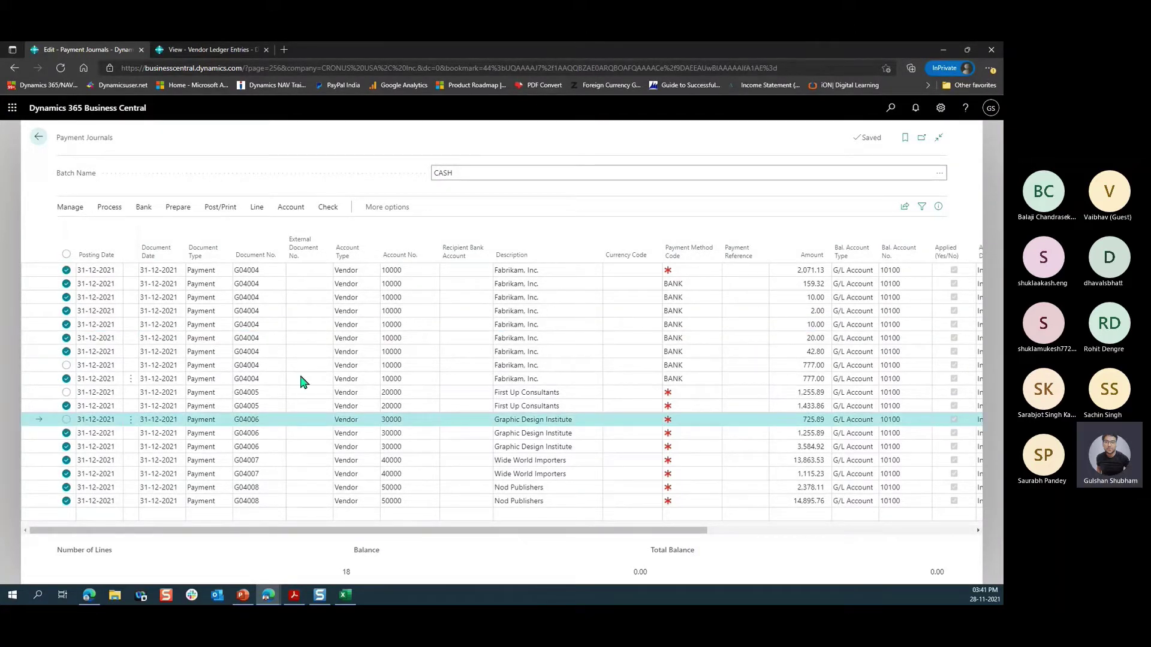
pyautogui.hotkey('ctrl', 'Delete')
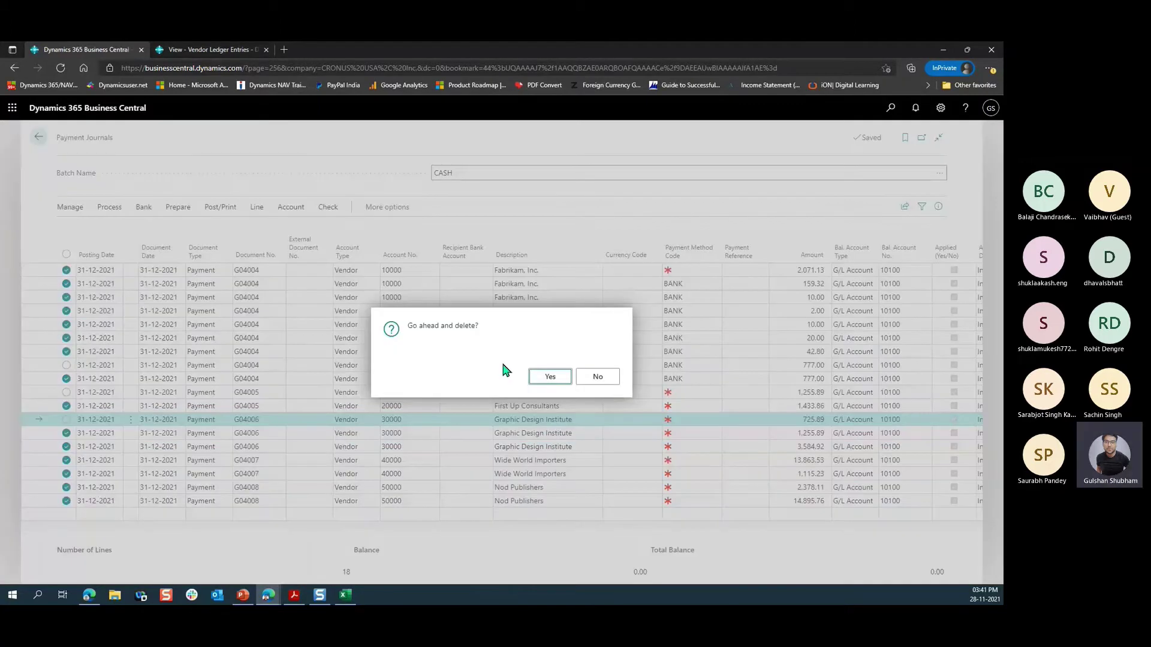
pyautogui.click(543, 377)
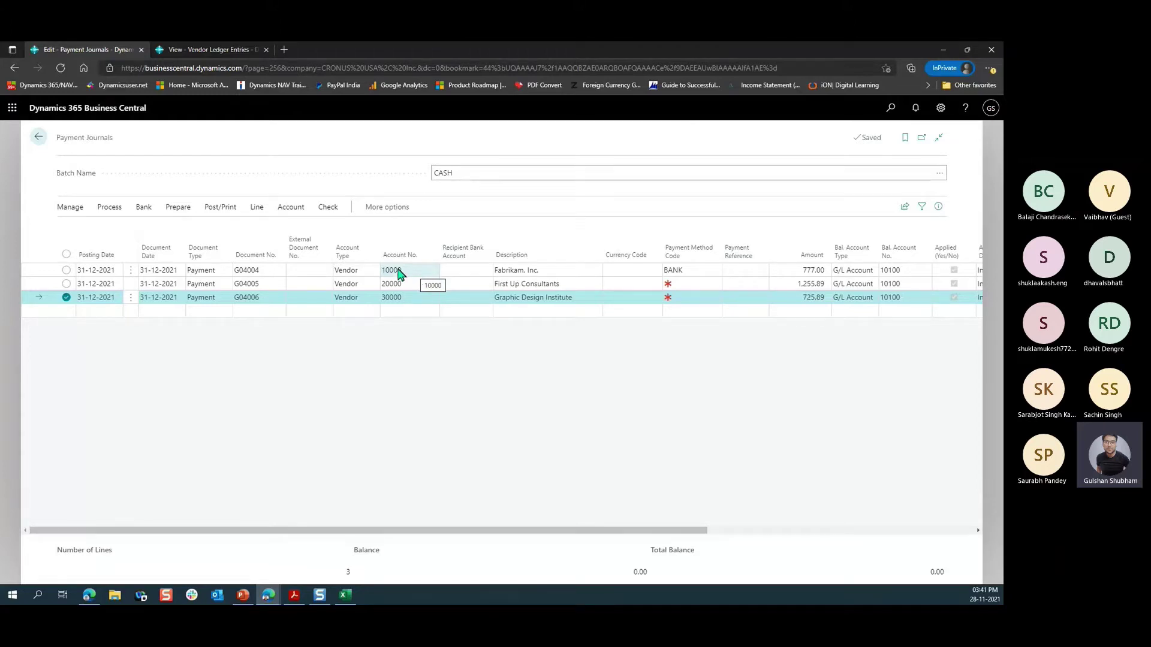
# Step: Delete the three remaining payment lines from the CASH batch
pyautogui.click(309, 271)
pyautogui.hotkey('ctrl', 'a')
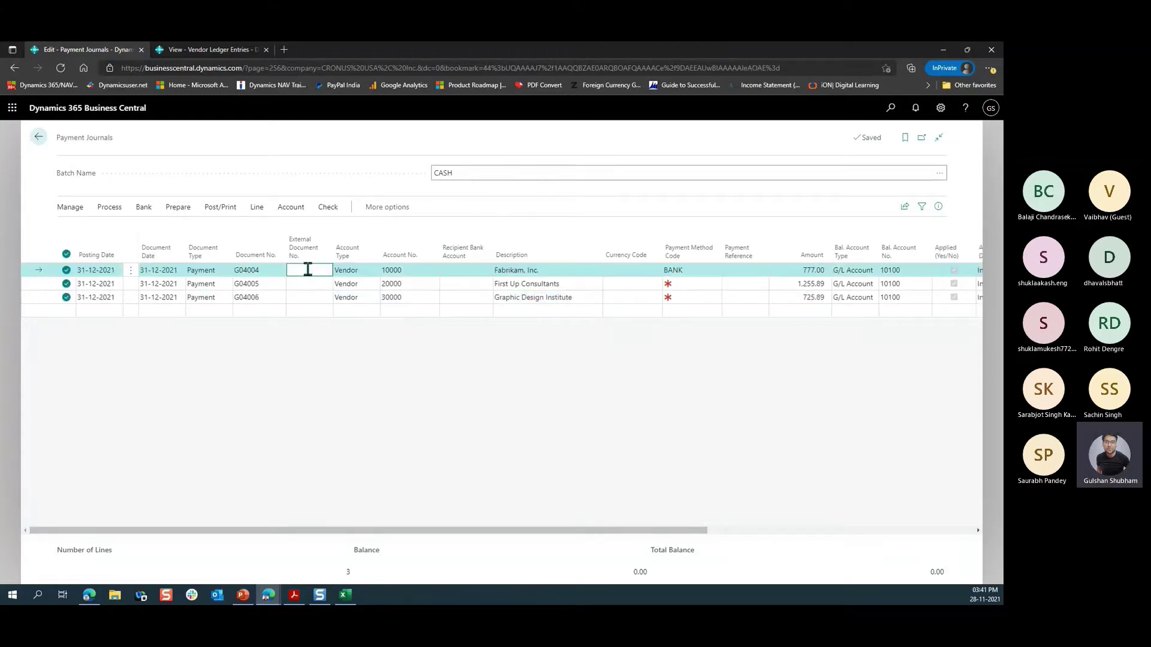
pyautogui.hotkey('ctrl', 'Delete')
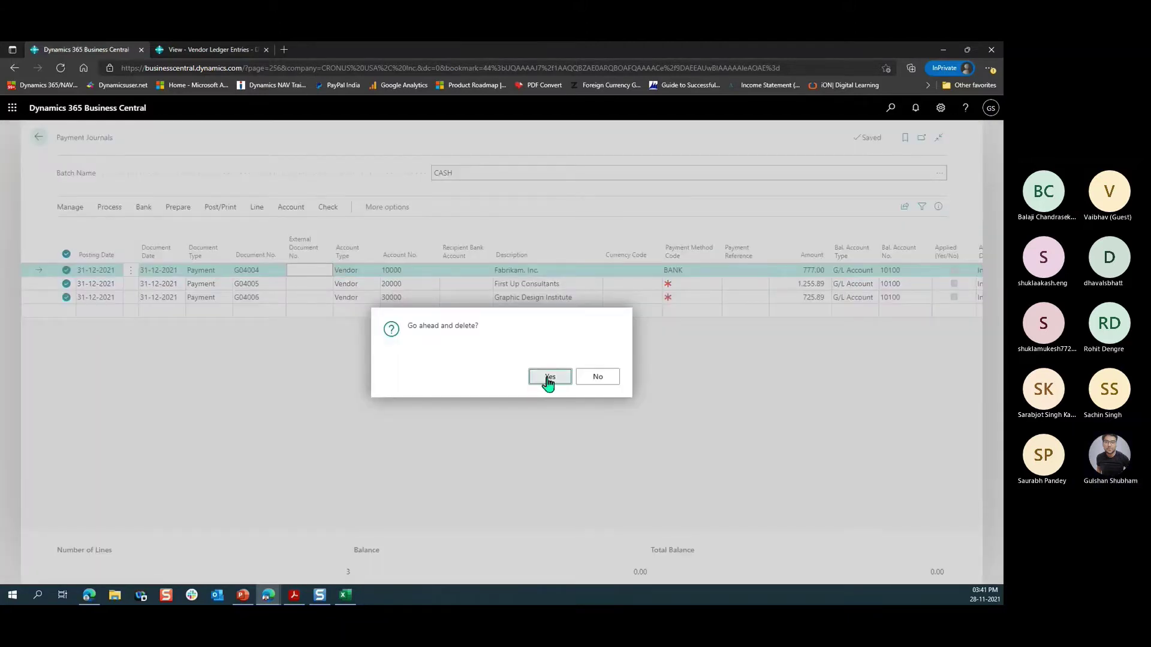
pyautogui.click(548, 379)
# Step: Suggest vendor payments for vendor 10000 only, using the last used options and filters
pyautogui.click(178, 210)
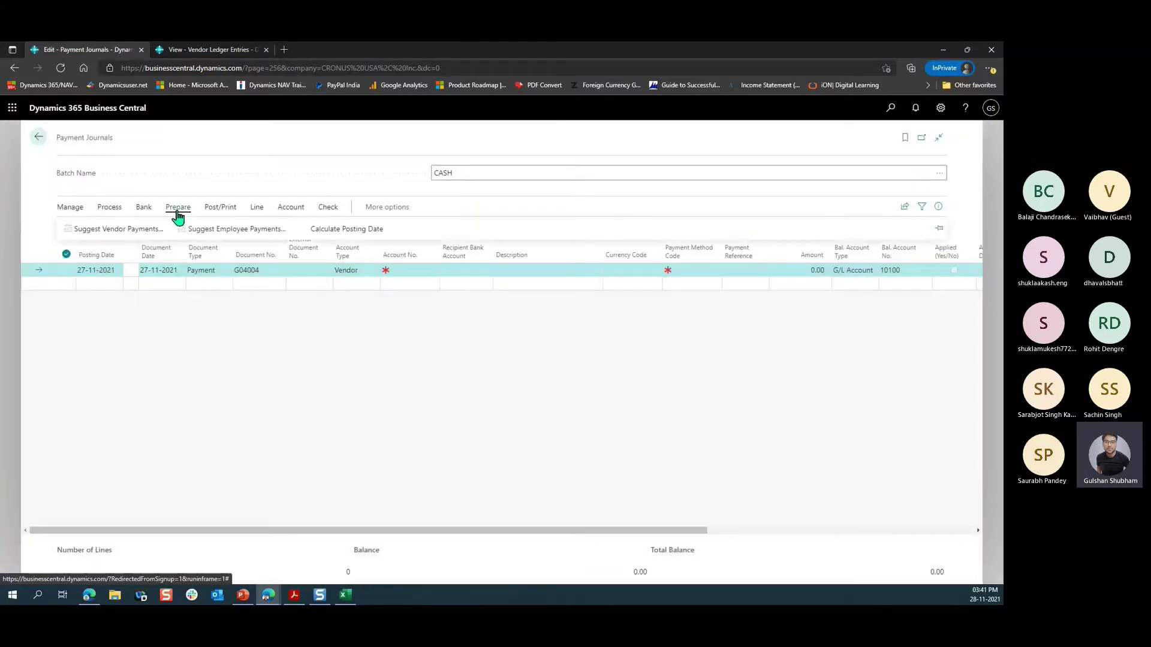
pyautogui.click(117, 230)
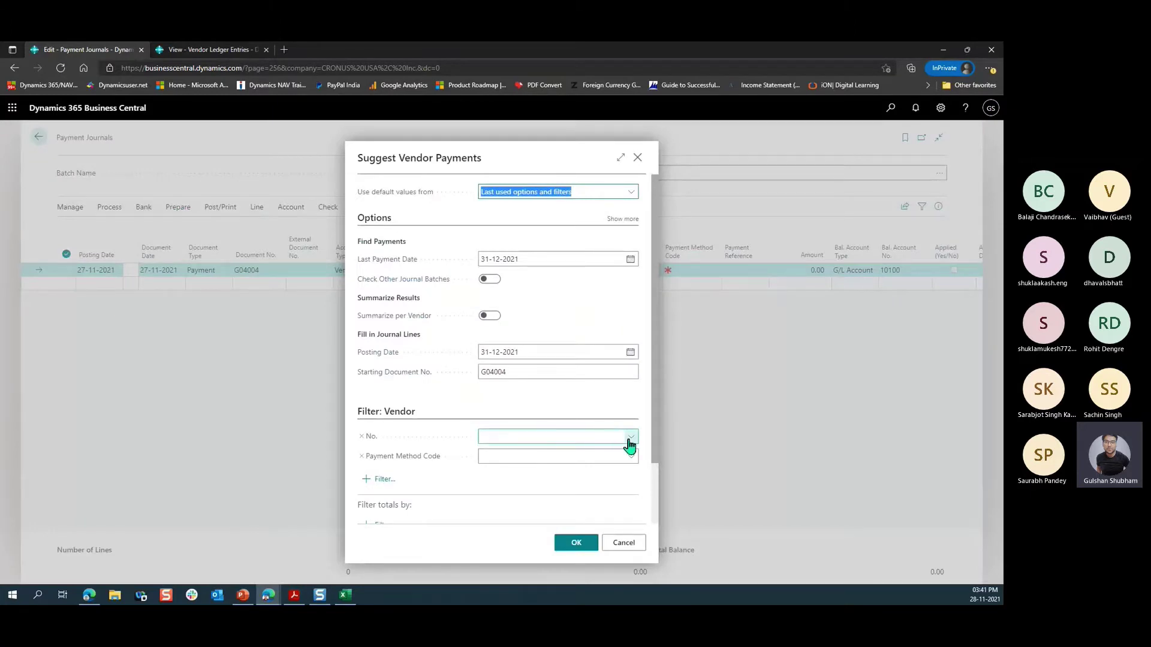
pyautogui.scroll(-1, 456, 400)
pyautogui.scroll(-1, 456, 400)
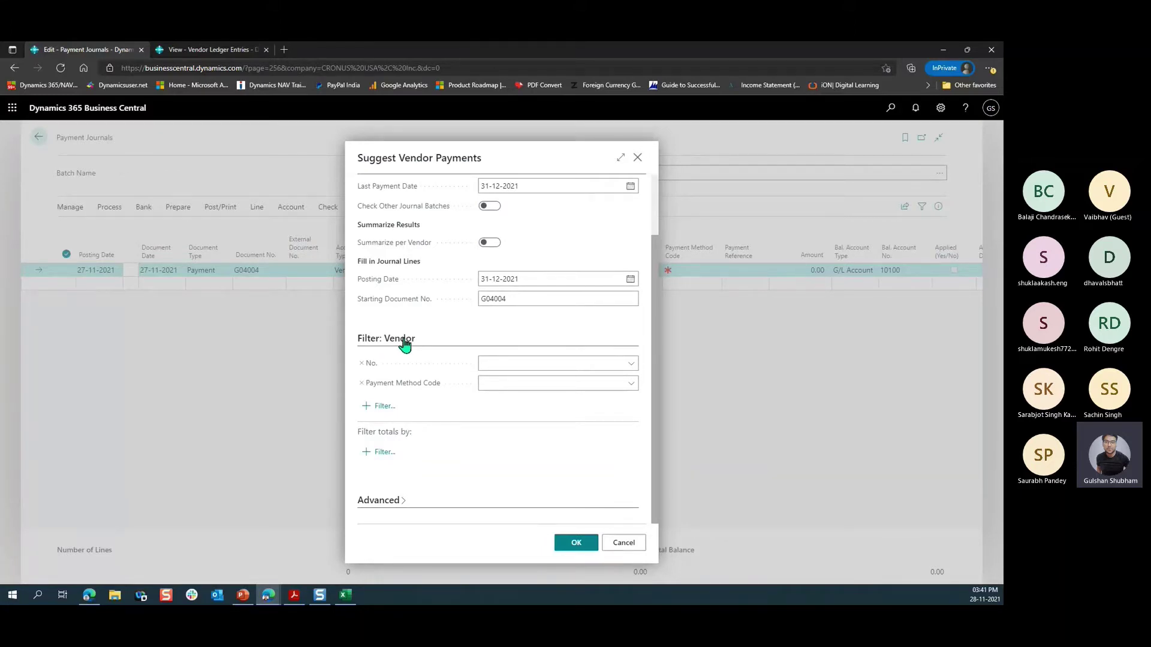
pyautogui.click(631, 365)
pyautogui.click(631, 365)
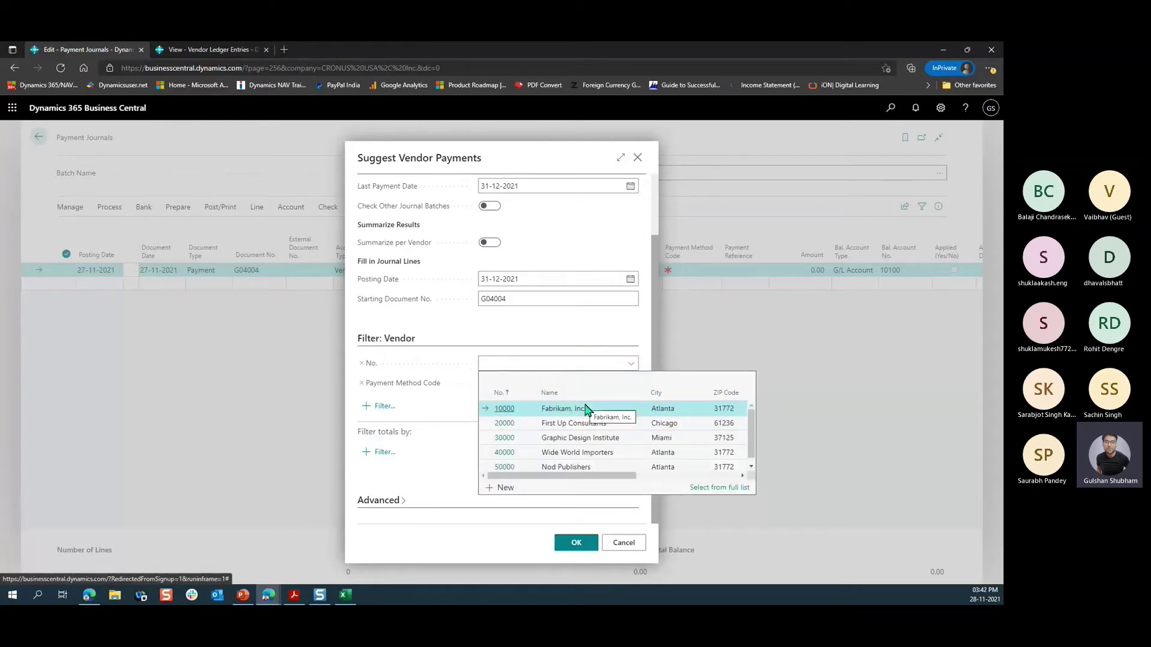
pyautogui.click(586, 408)
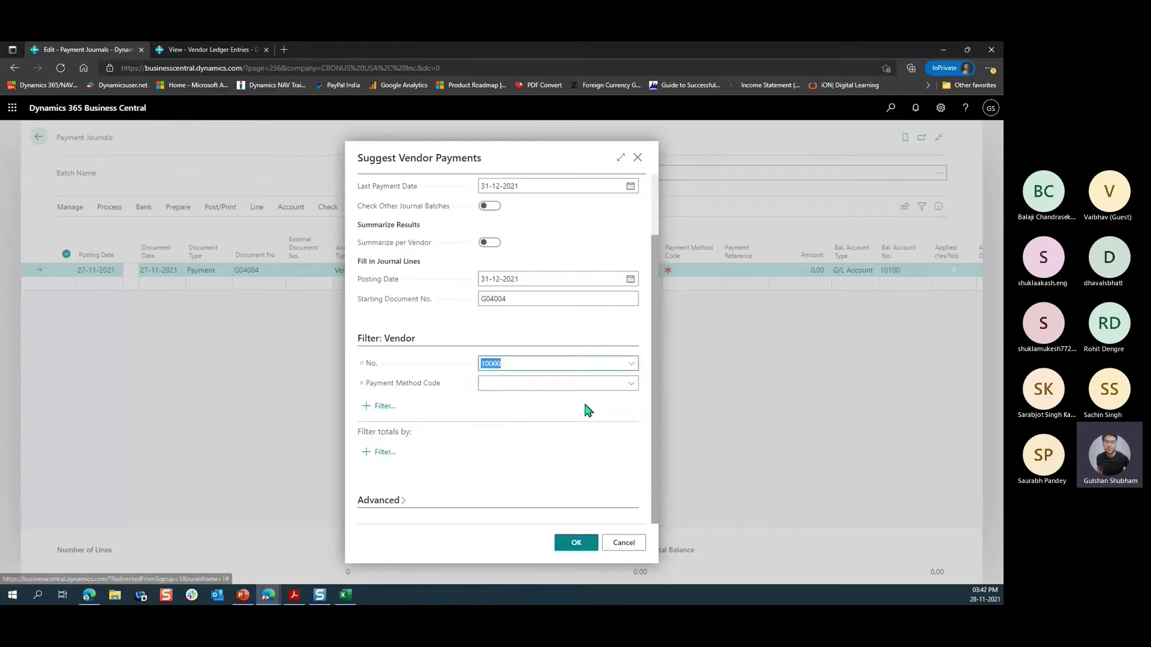
pyautogui.click(581, 543)
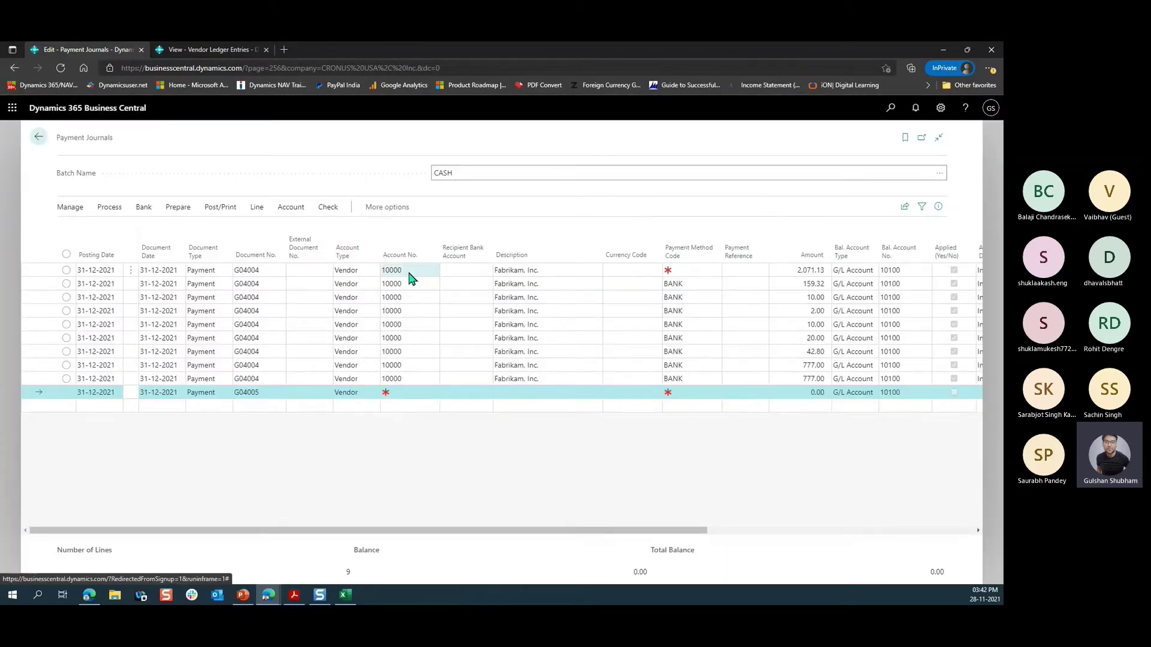
# Step: Delete all the suggested payment lines for vendor 10000 from the journal
pyautogui.click(410, 273)
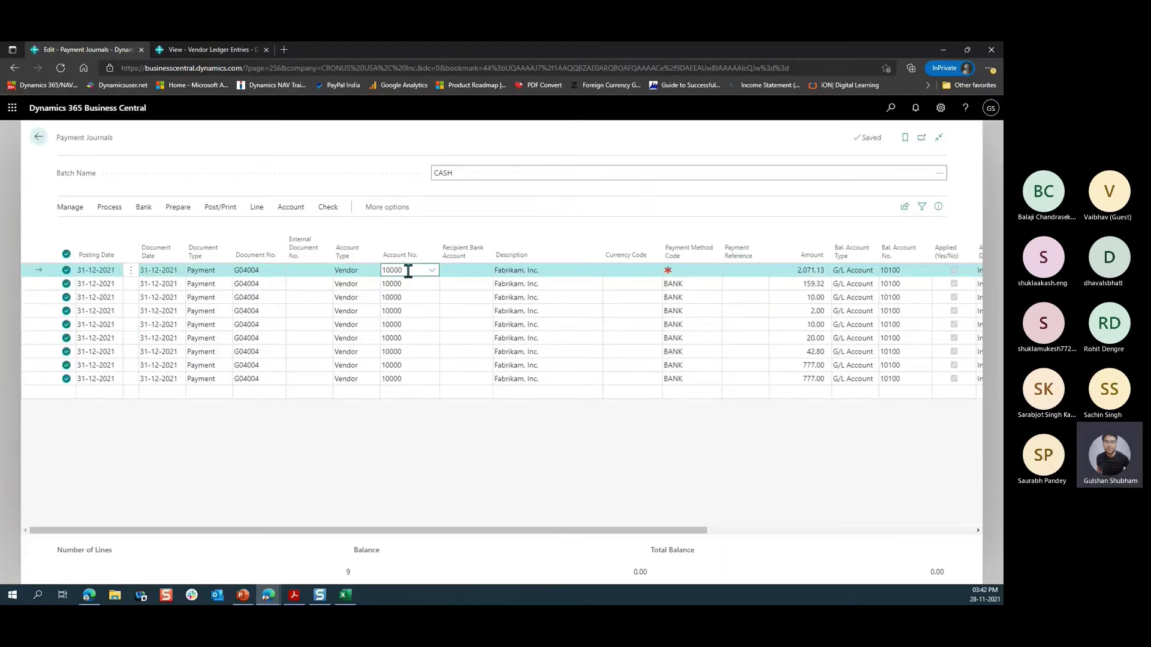
pyautogui.hotkey('ctrl', 'Delete')
pyautogui.click(550, 377)
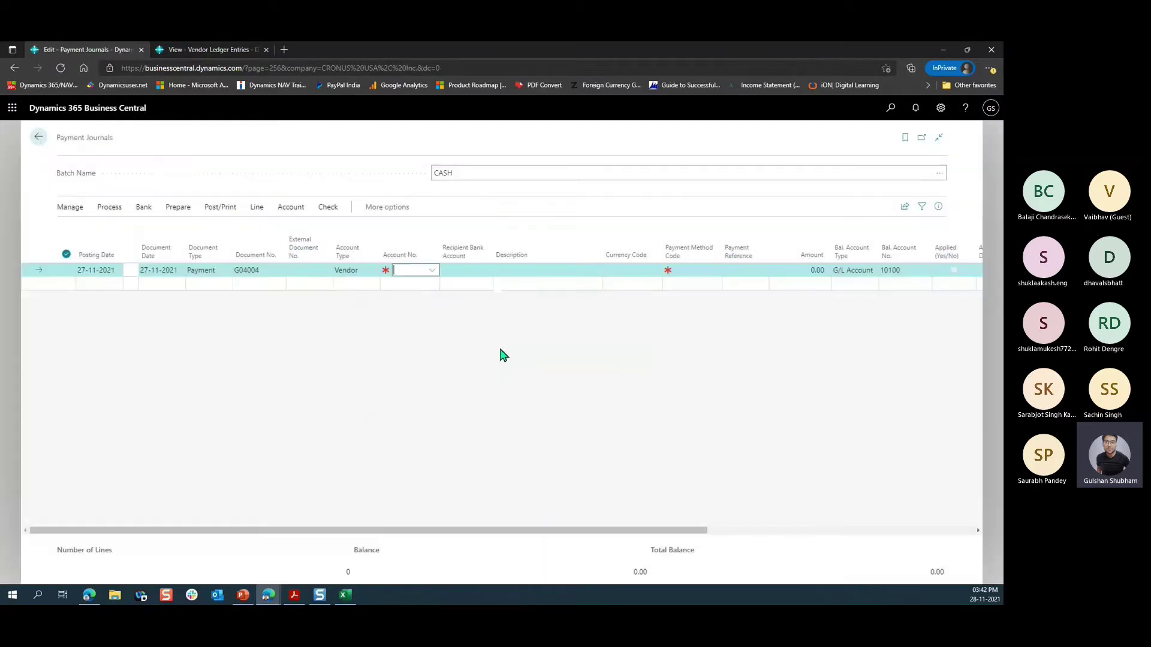
# Step: Reopen Suggest Vendor Payments and add an empty Language Code filter to the vendor filters
pyautogui.click(222, 208)
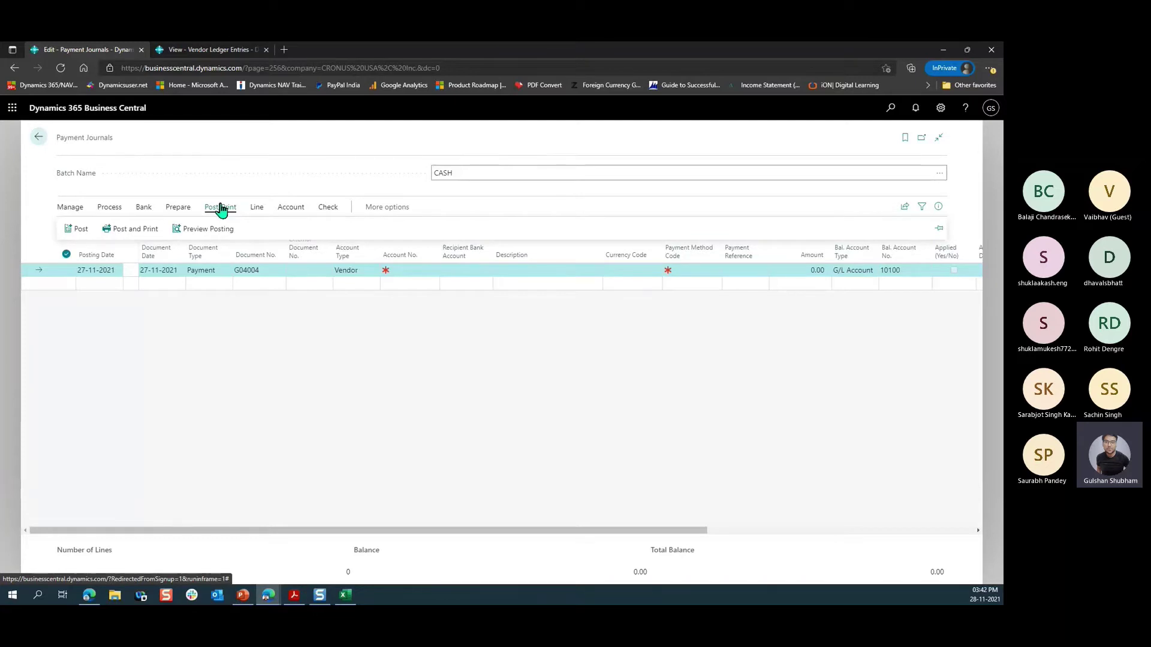
pyautogui.click(175, 207)
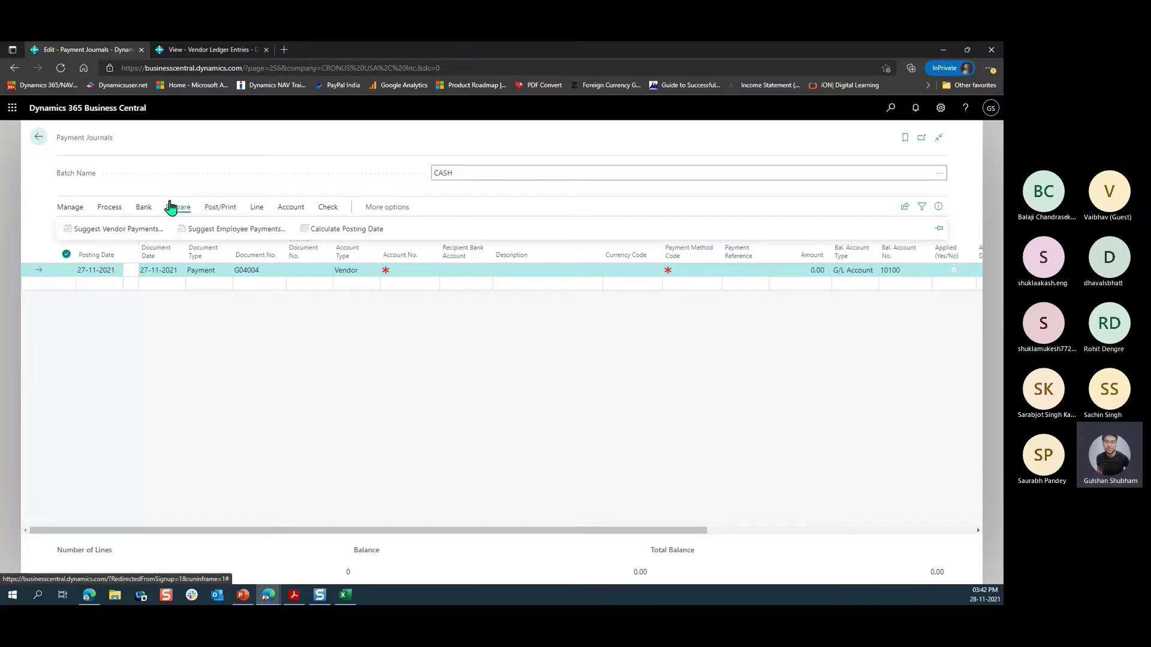
pyautogui.click(117, 233)
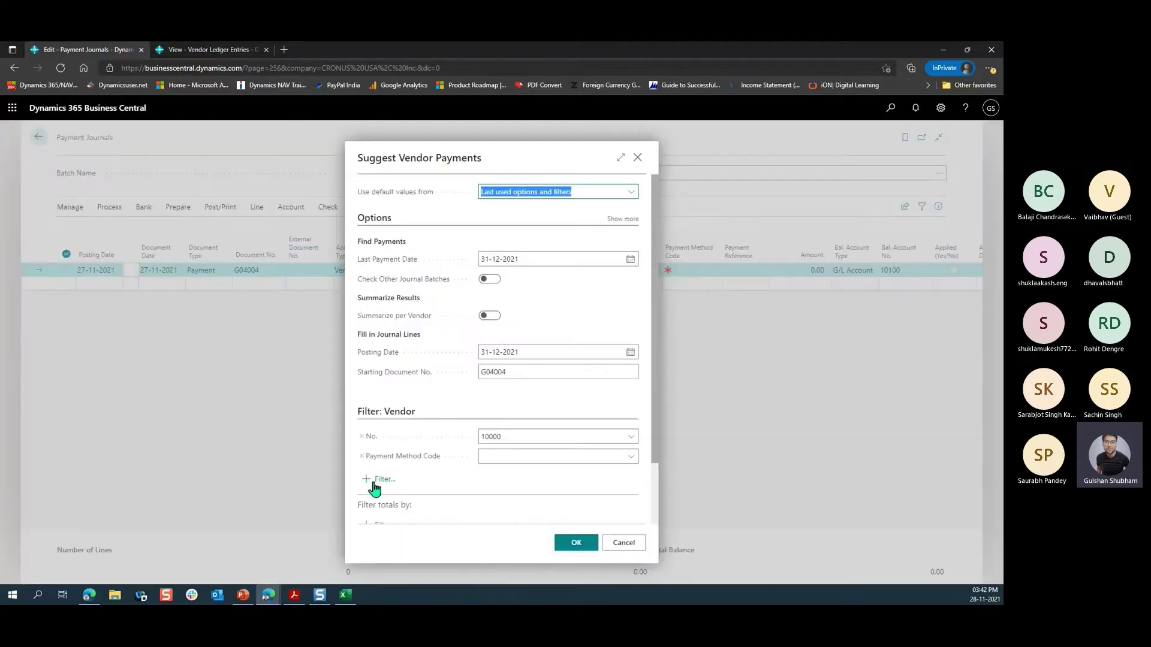
pyautogui.click(374, 482)
pyautogui.scroll(-5, 451, 365)
pyautogui.scroll(-5, 453, 366)
pyautogui.scroll(-3, 452, 366)
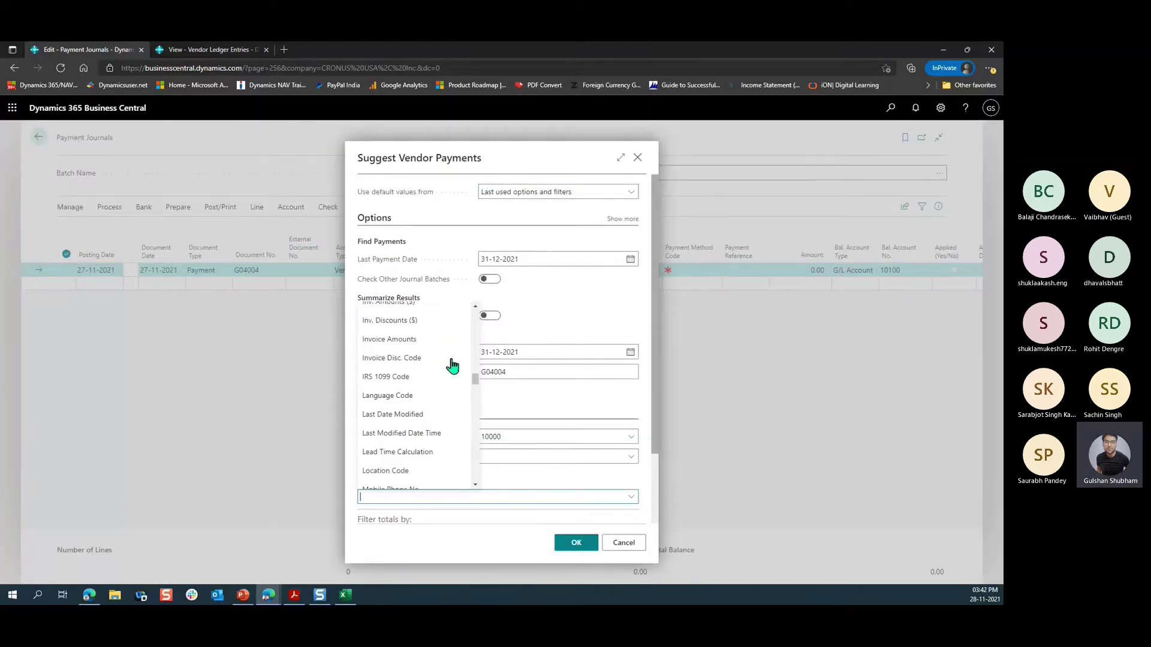
pyautogui.click(457, 400)
pyautogui.scroll(-2, 457, 400)
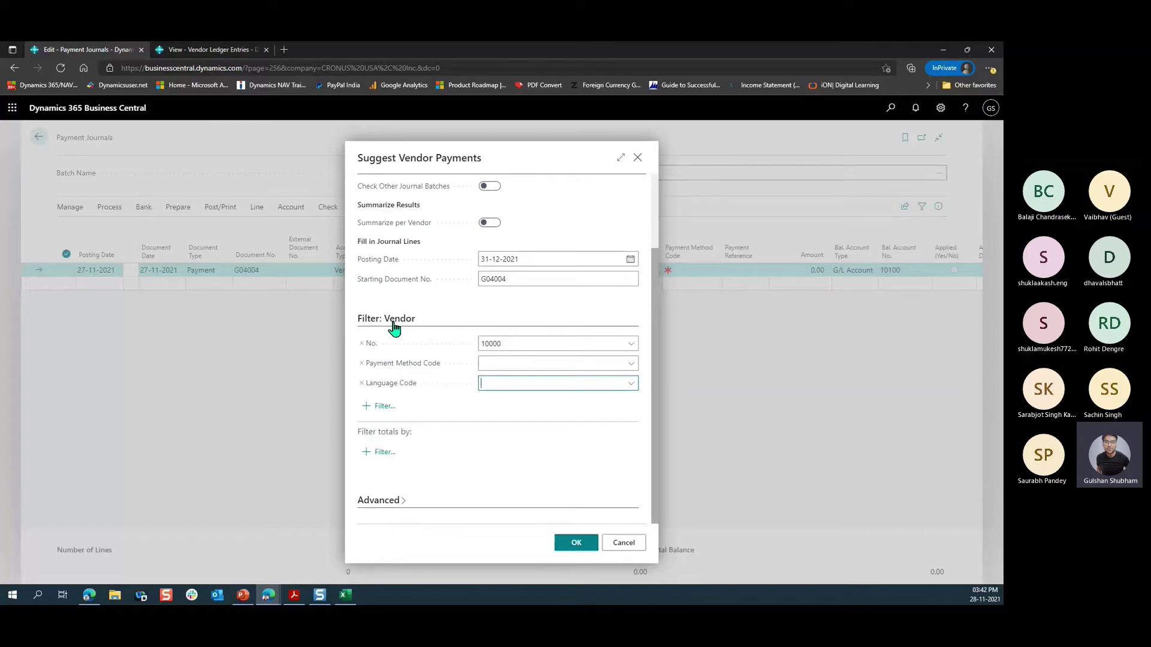
pyautogui.scroll(2, 395, 335)
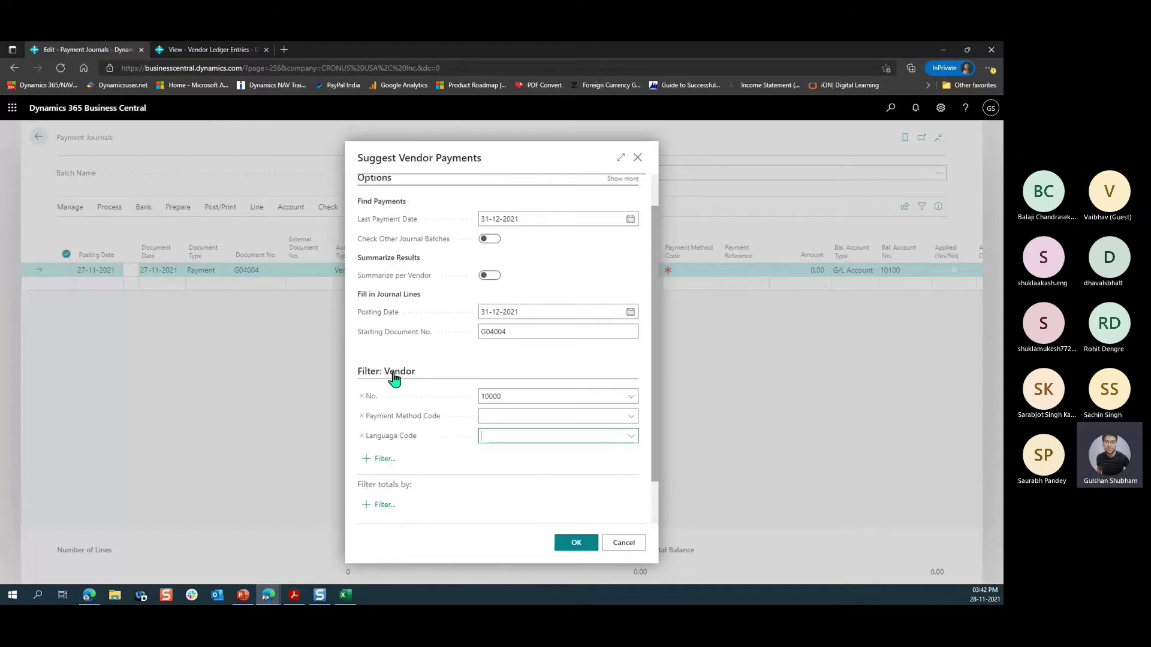
# Step: Collapse the vendor filters and check the advanced limits for row generation time, rows and documents
pyautogui.click(394, 377)
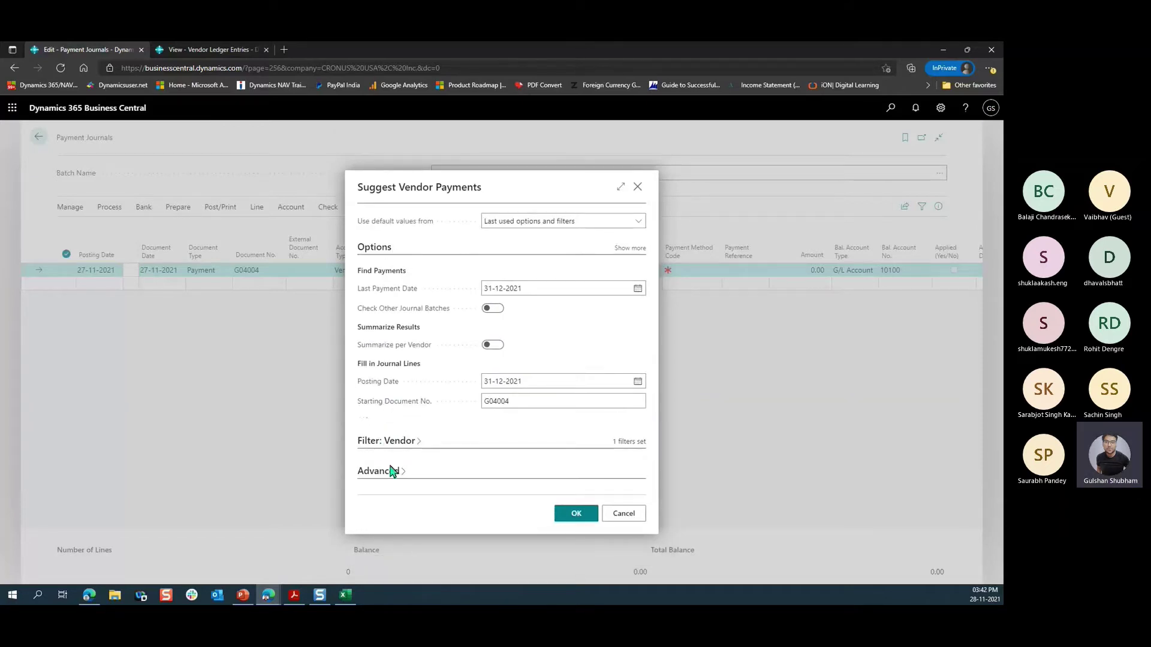
pyautogui.click(392, 472)
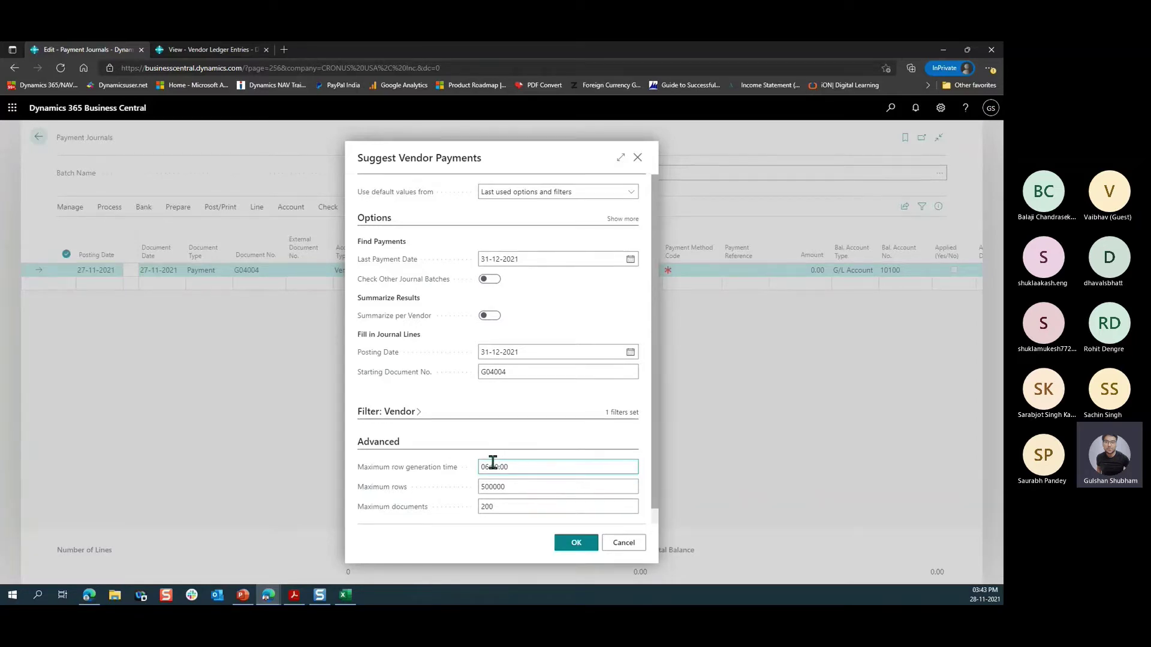
pyautogui.click(389, 443)
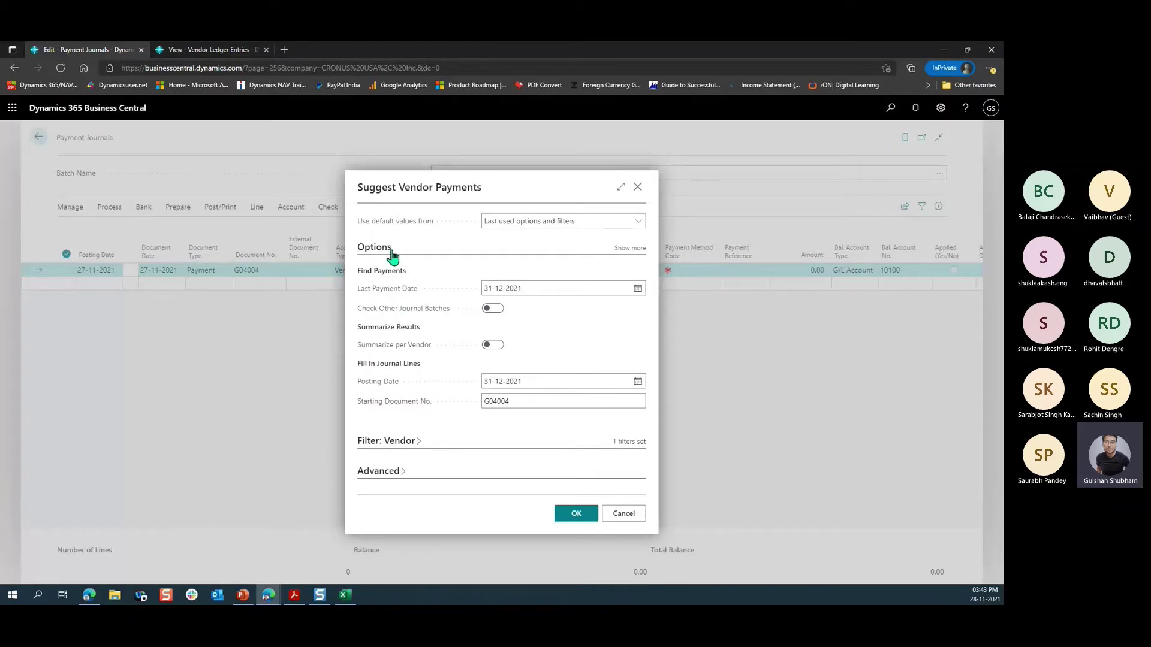
# Step: Expand all payment suggestion options and examine the Find Payments, Summarize Results and Fill in Journal Lines groups
pyautogui.click(628, 249)
pyautogui.scroll(-3, 510, 327)
pyautogui.scroll(1, 439, 398)
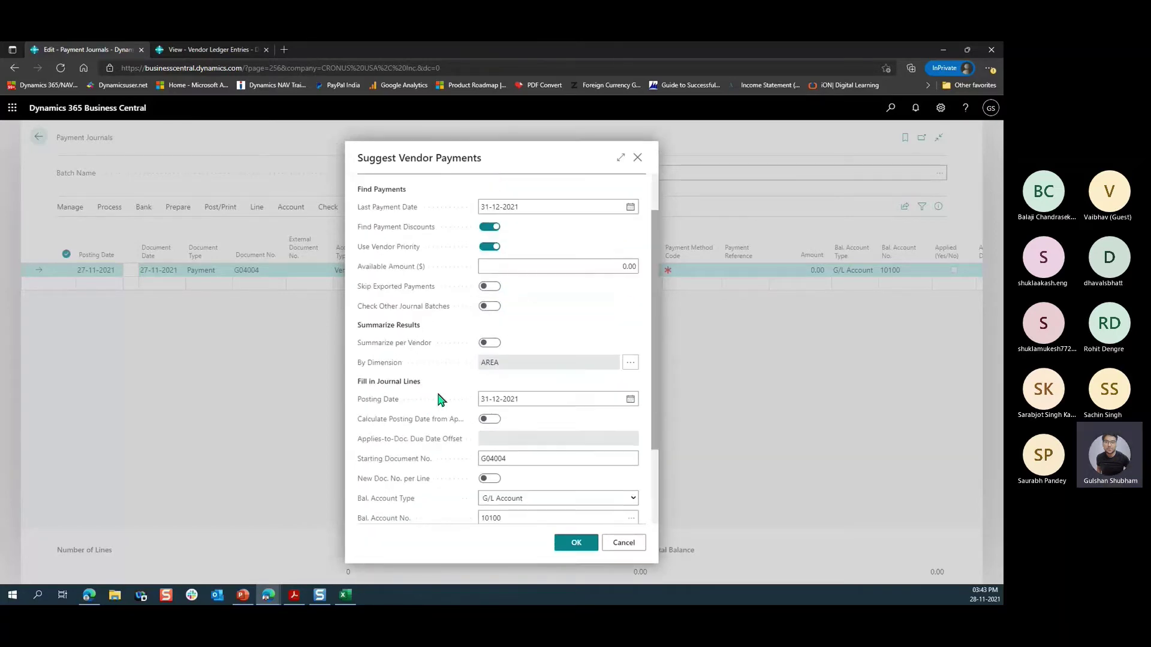
pyautogui.scroll(1, 443, 398)
pyautogui.scroll(-3, 443, 395)
pyautogui.scroll(2, 443, 393)
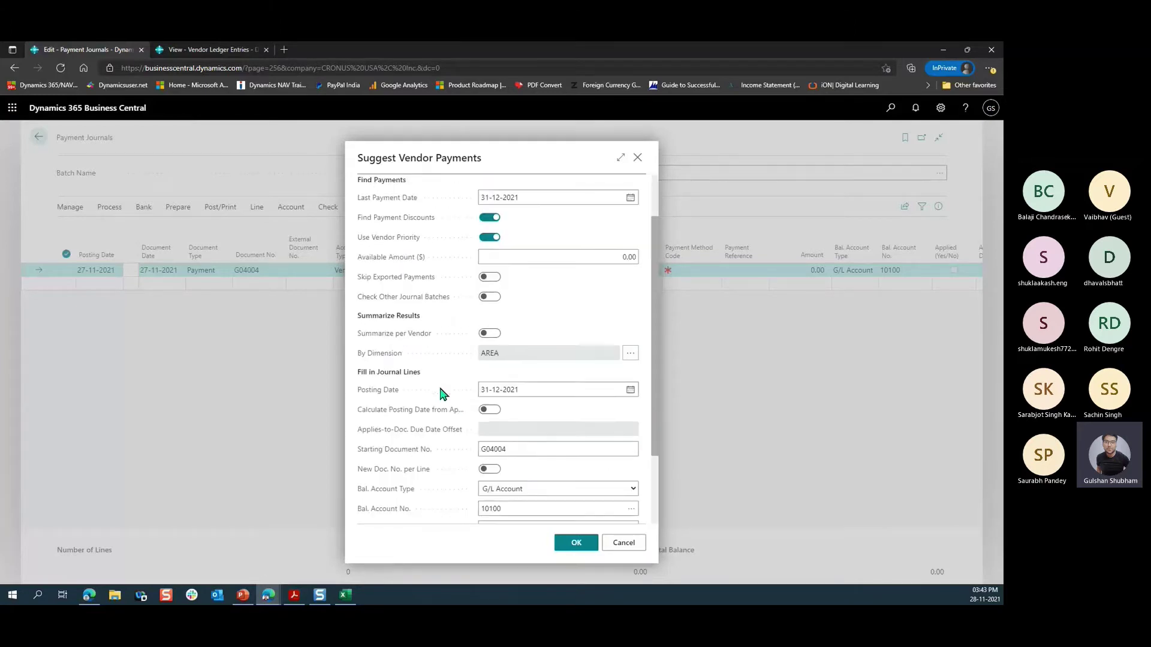
pyautogui.tripleClick(360, 191)
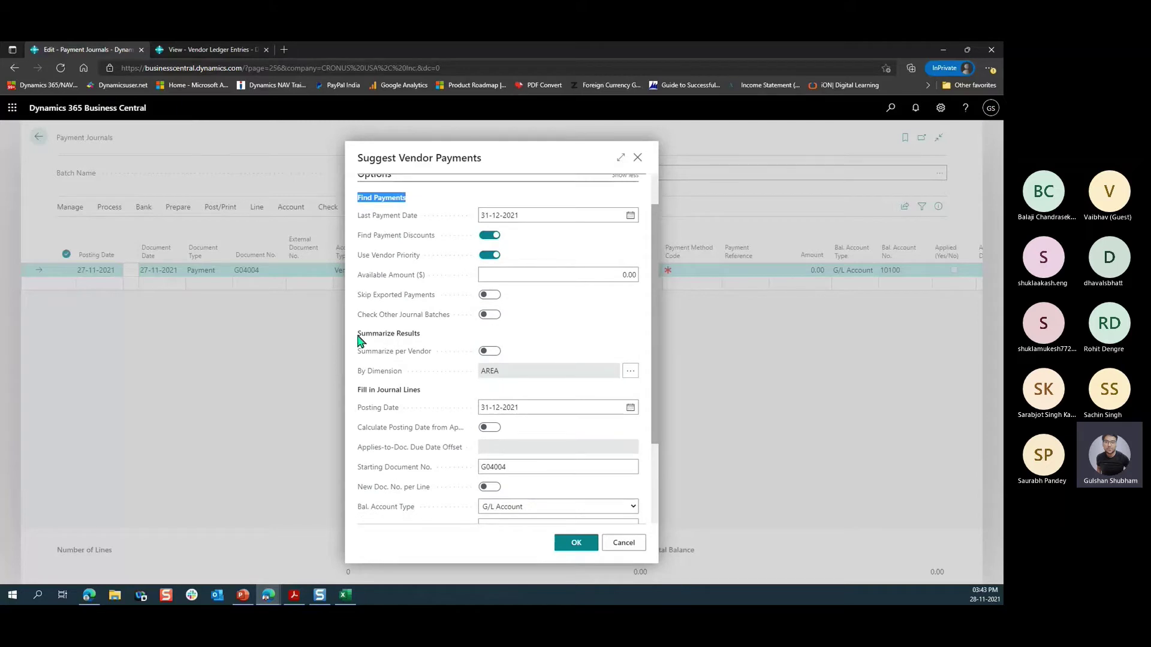
pyautogui.moveTo(361, 340); pyautogui.dragTo(424, 340)
pyautogui.click(359, 398)
pyautogui.moveTo(356, 393); pyautogui.dragTo(443, 390)
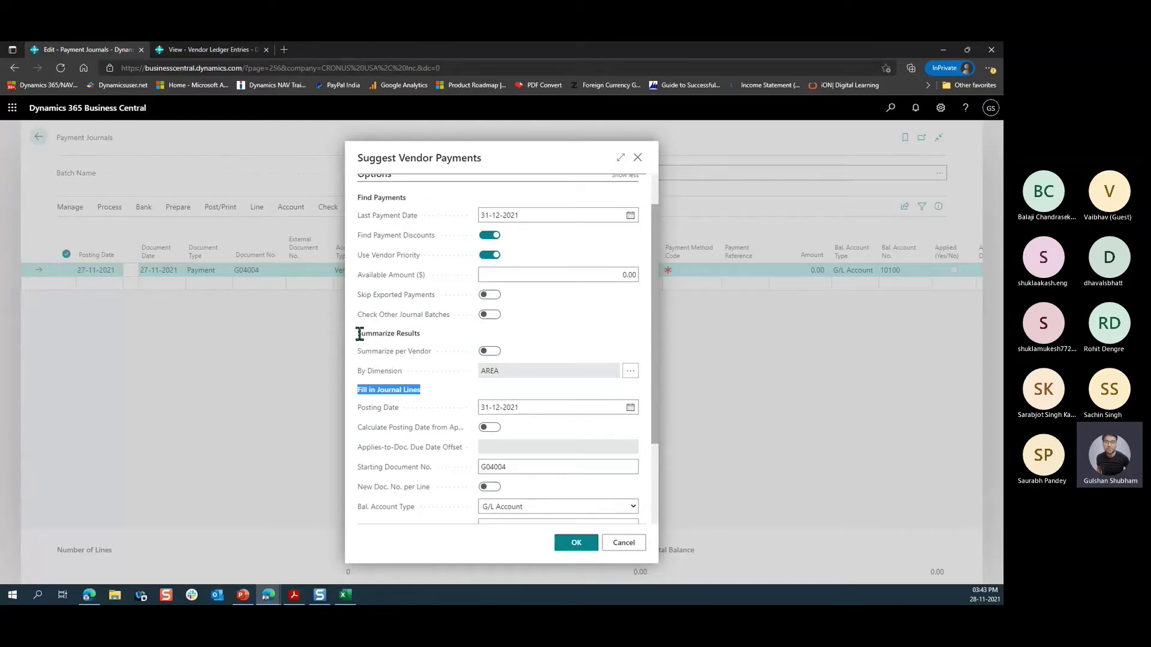
pyautogui.click(360, 397)
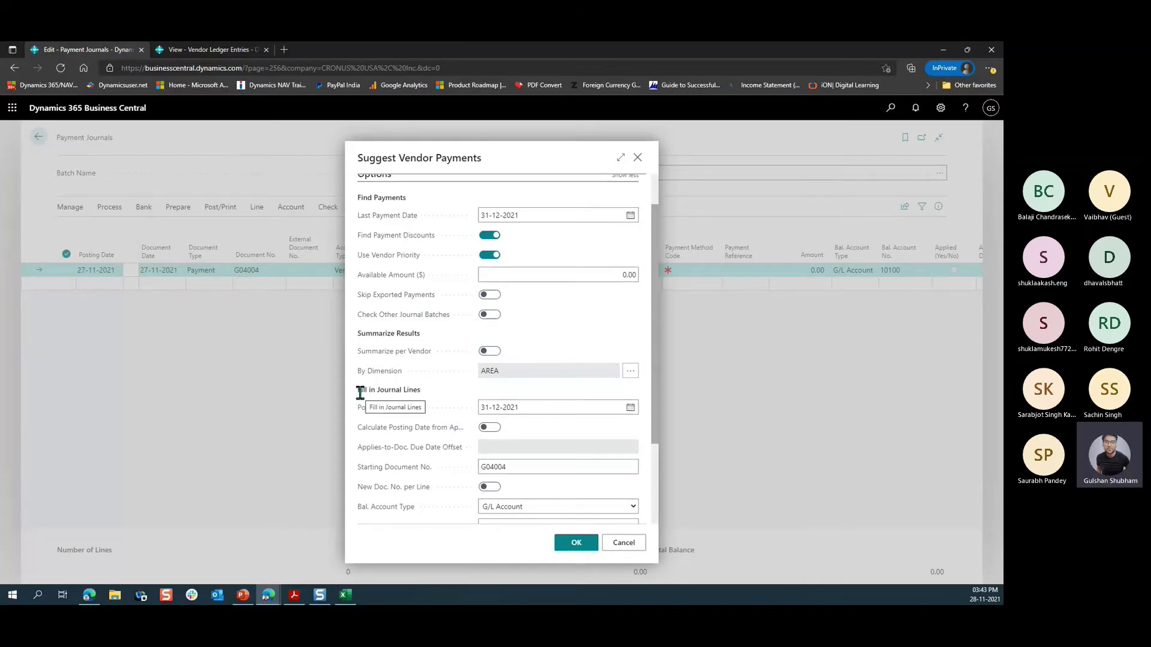
pyautogui.scroll(-1, 362, 400)
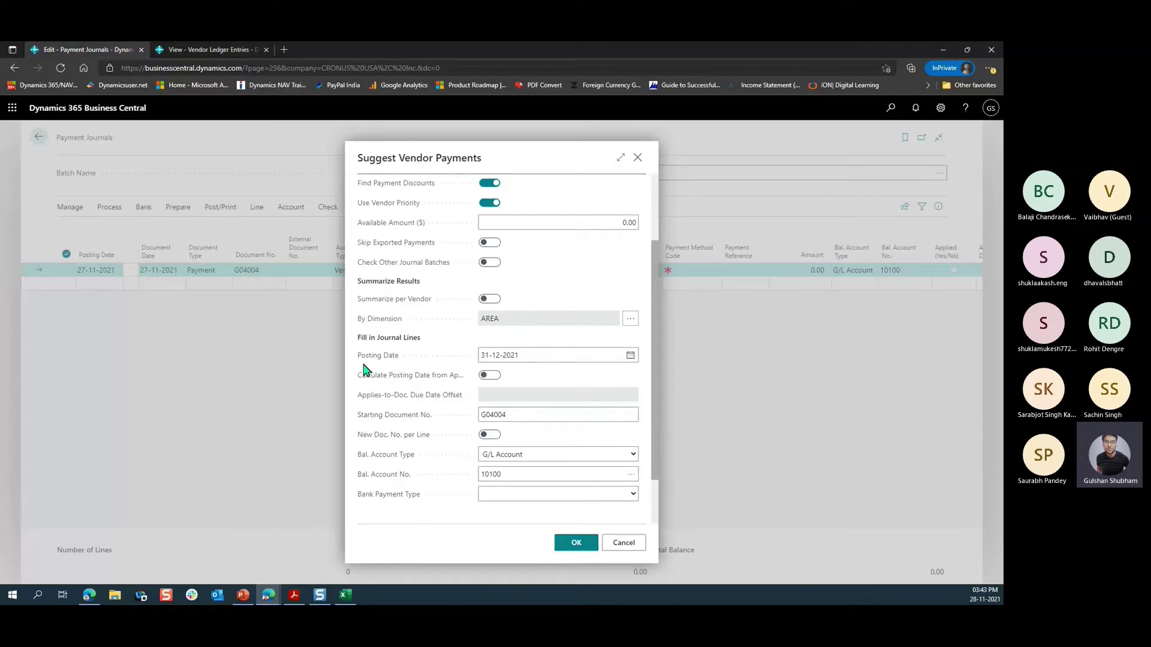
pyautogui.moveTo(360, 338); pyautogui.dragTo(417, 337)
# Step: Check the last payment date, posting date and starting document number options, and close Suggest Vendor Payments without running it
pyautogui.scroll(5, 422, 333)
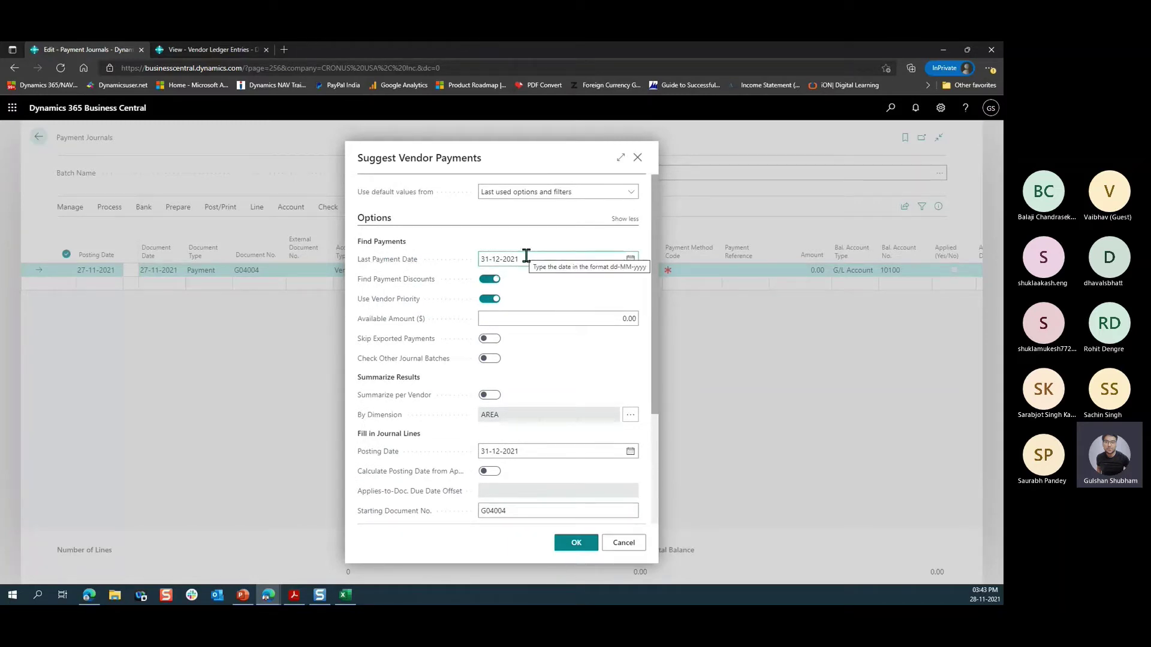
pyautogui.scroll(-2, 450, 376)
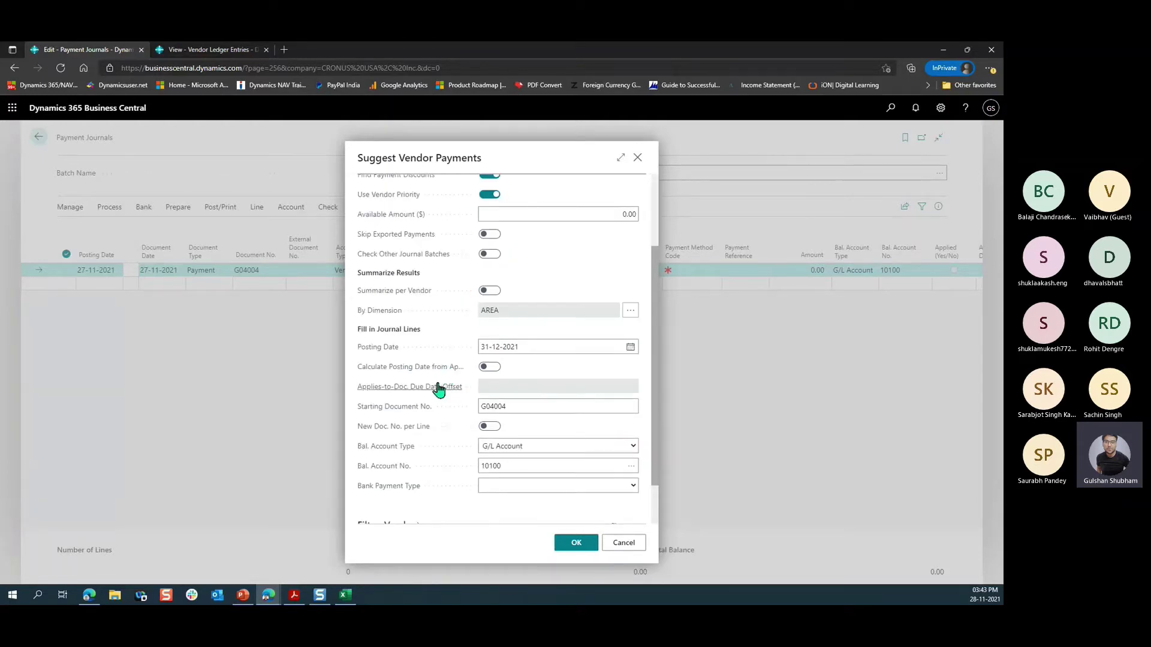
pyautogui.moveTo(435, 379)
pyautogui.click(537, 411)
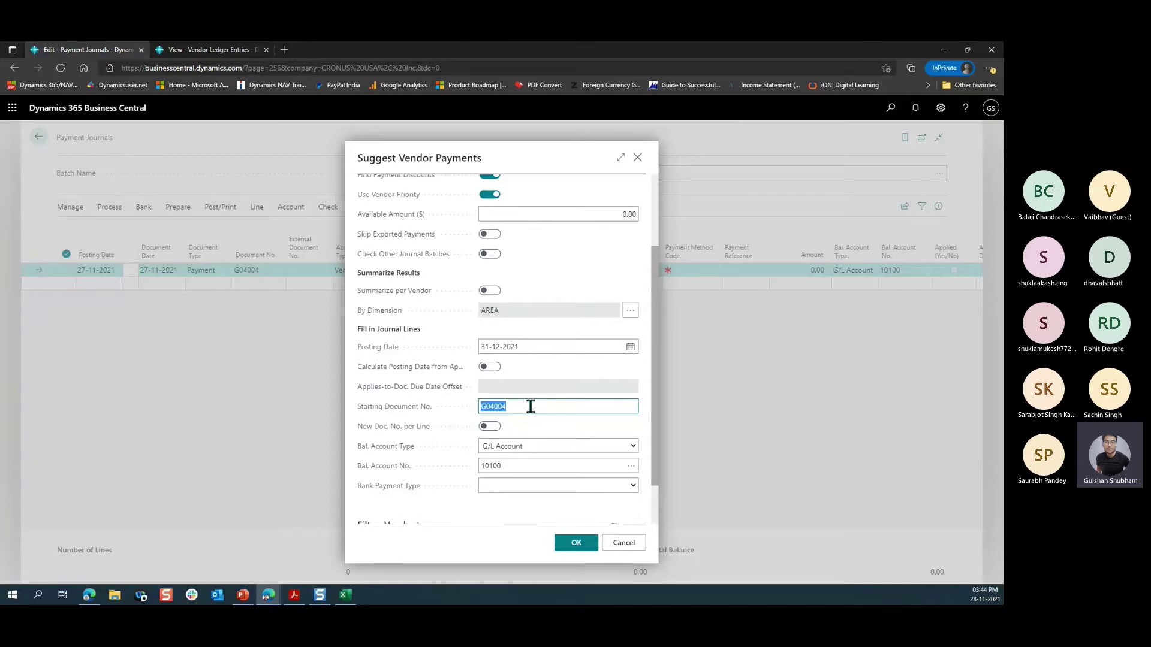
pyautogui.click(638, 163)
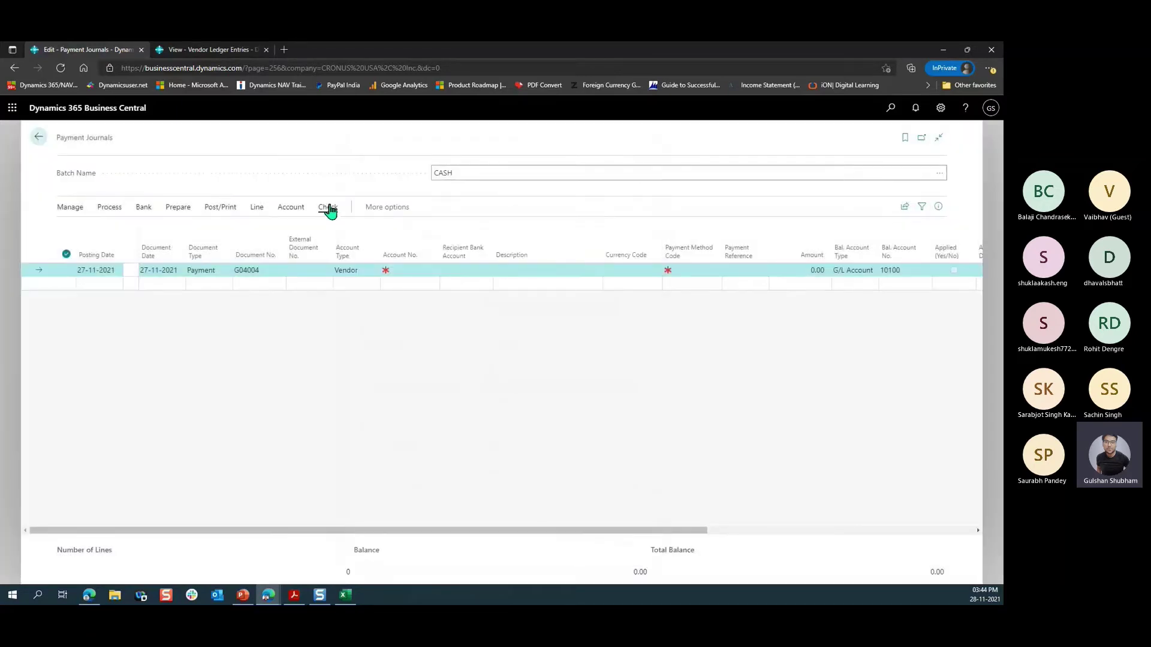
# Step: Open the general journal batches for editing, inspect the CASH batch's number series in the full series list, and close both lists
pyautogui.click(940, 176)
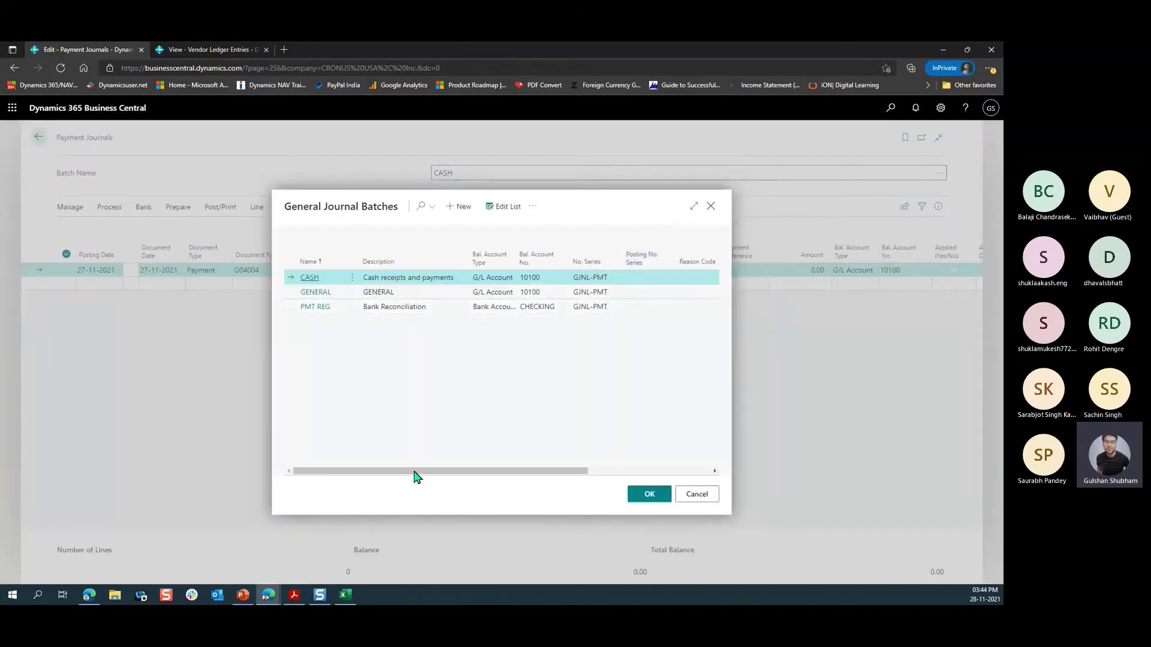
pyautogui.click(692, 206)
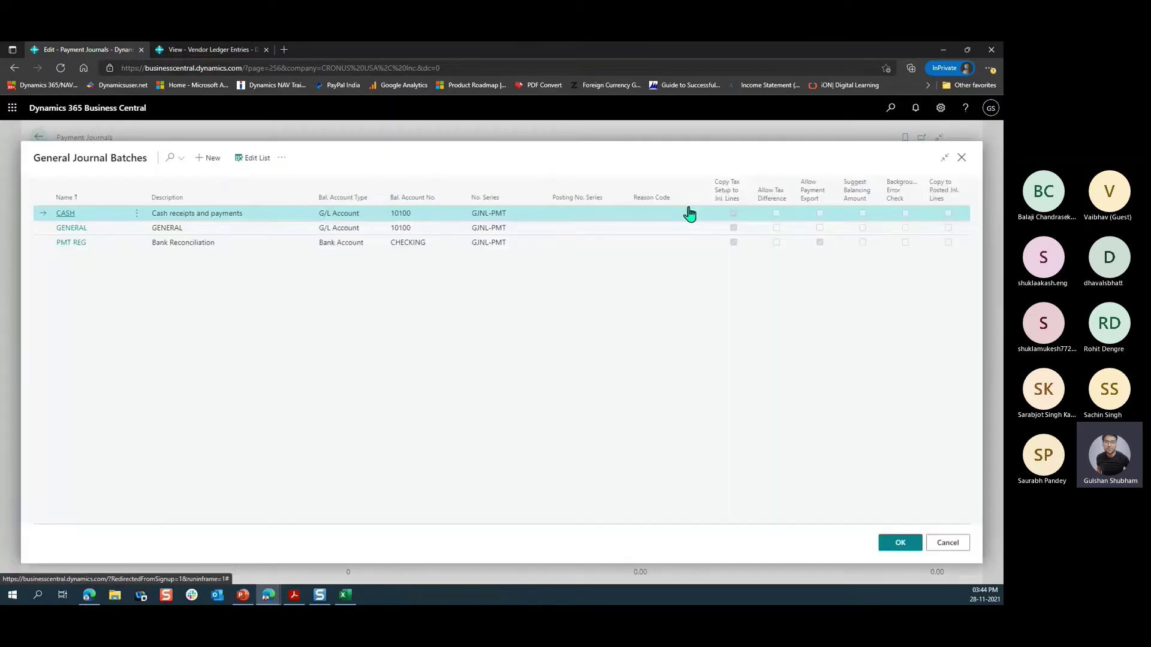
pyautogui.click(258, 158)
pyautogui.click(526, 212)
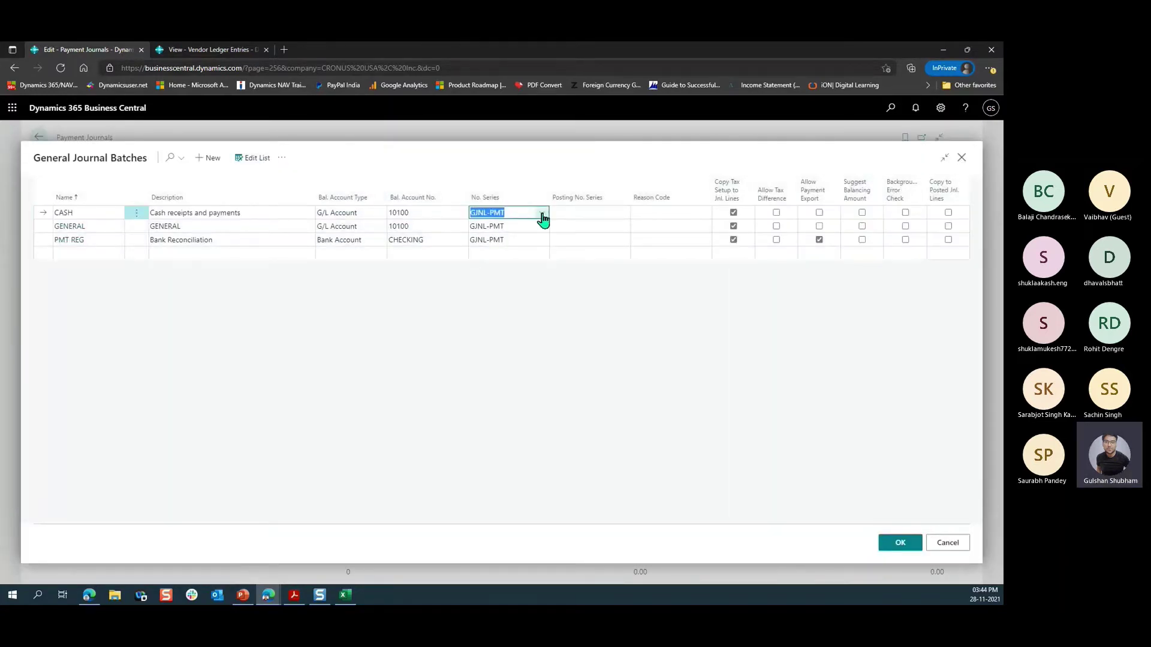
pyautogui.click(543, 216)
pyautogui.click(703, 334)
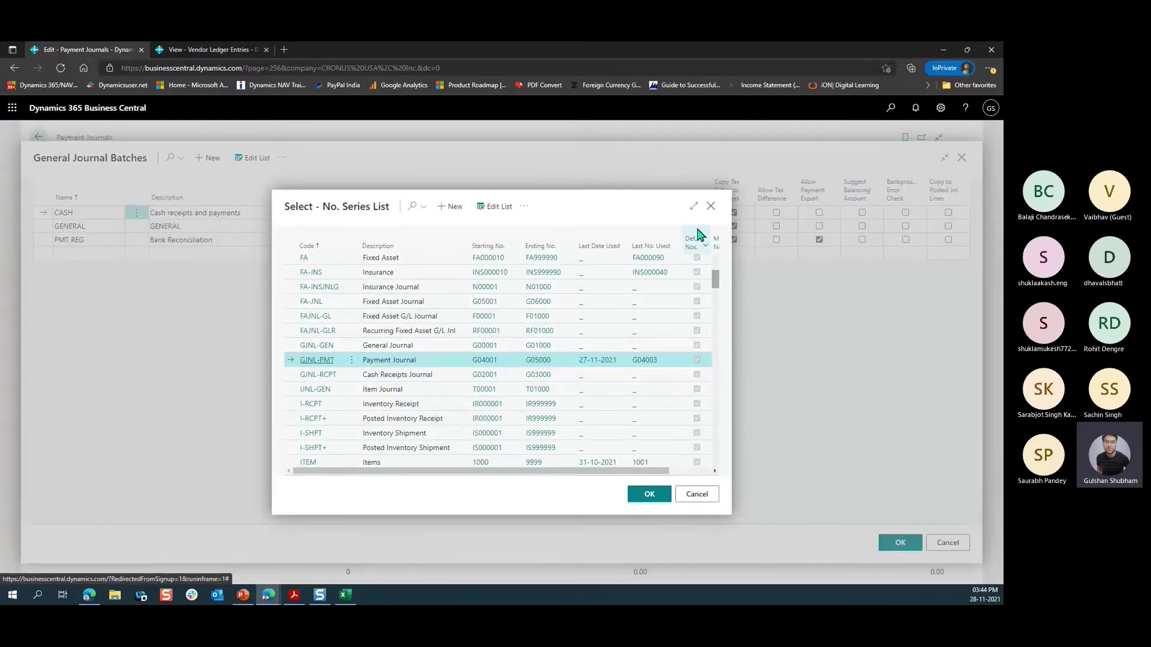
pyautogui.click(711, 205)
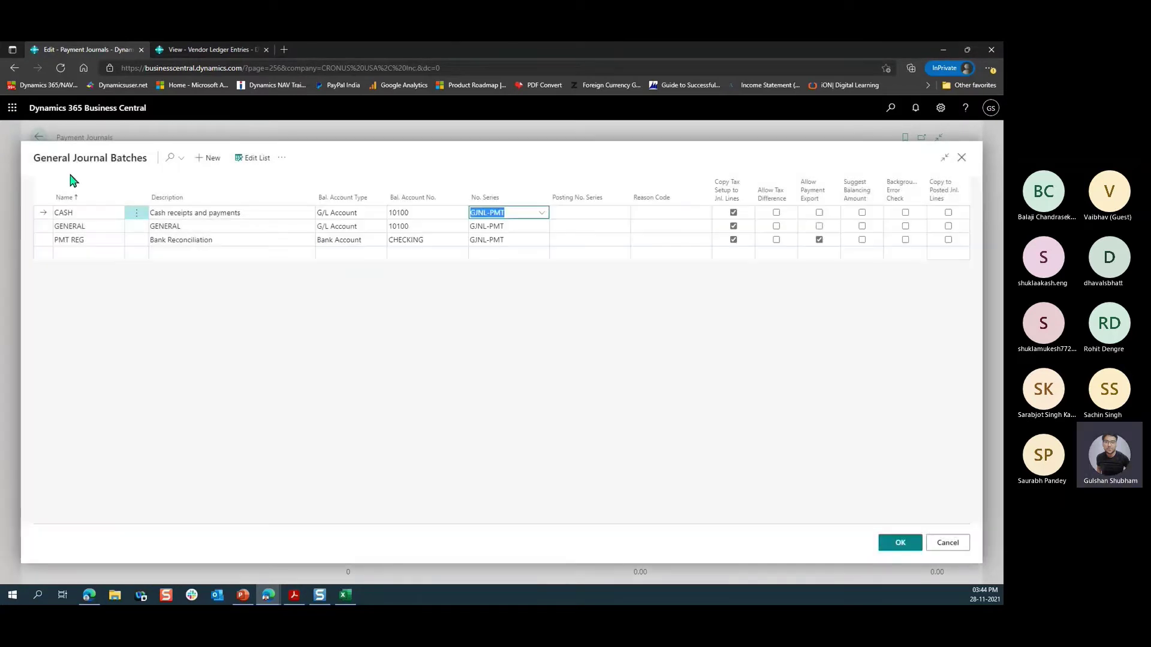
pyautogui.click(961, 158)
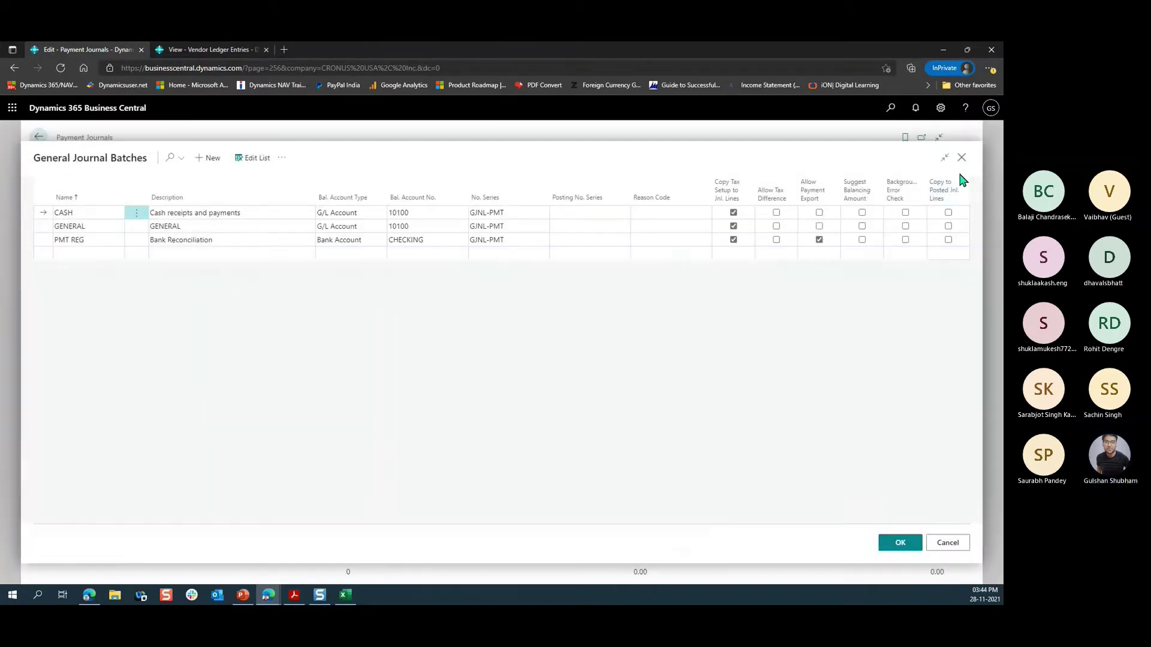
# Step: Open Suggest Vendor Payments for the CASH batch and set the starting document number to TEST1
pyautogui.click(178, 208)
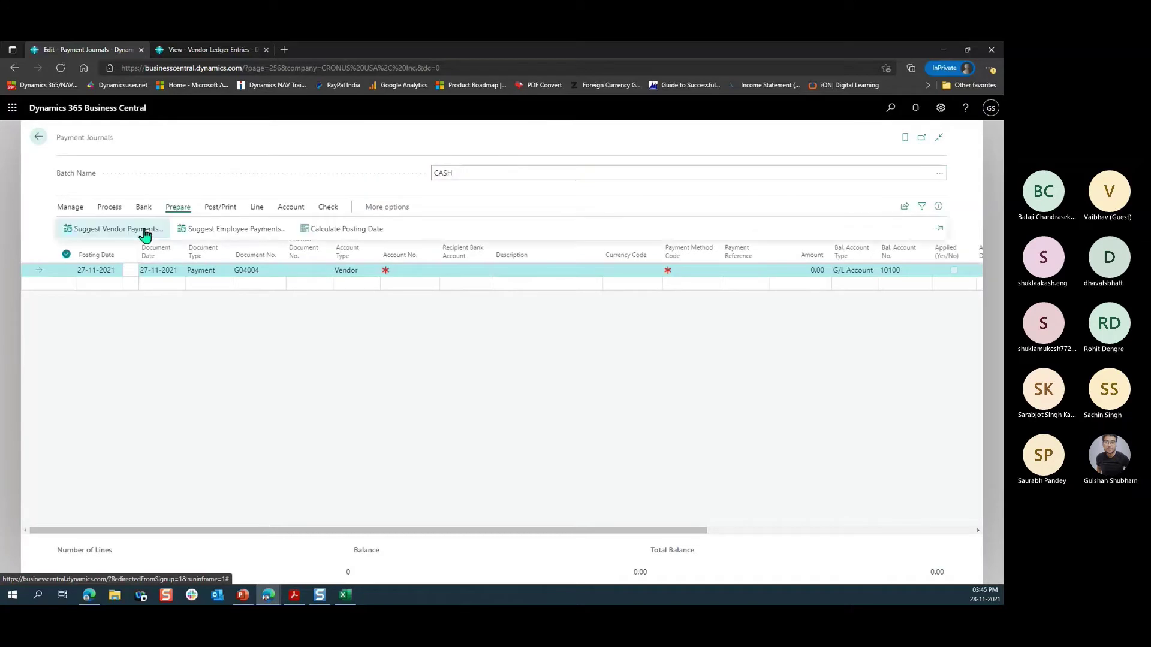
pyautogui.click(145, 231)
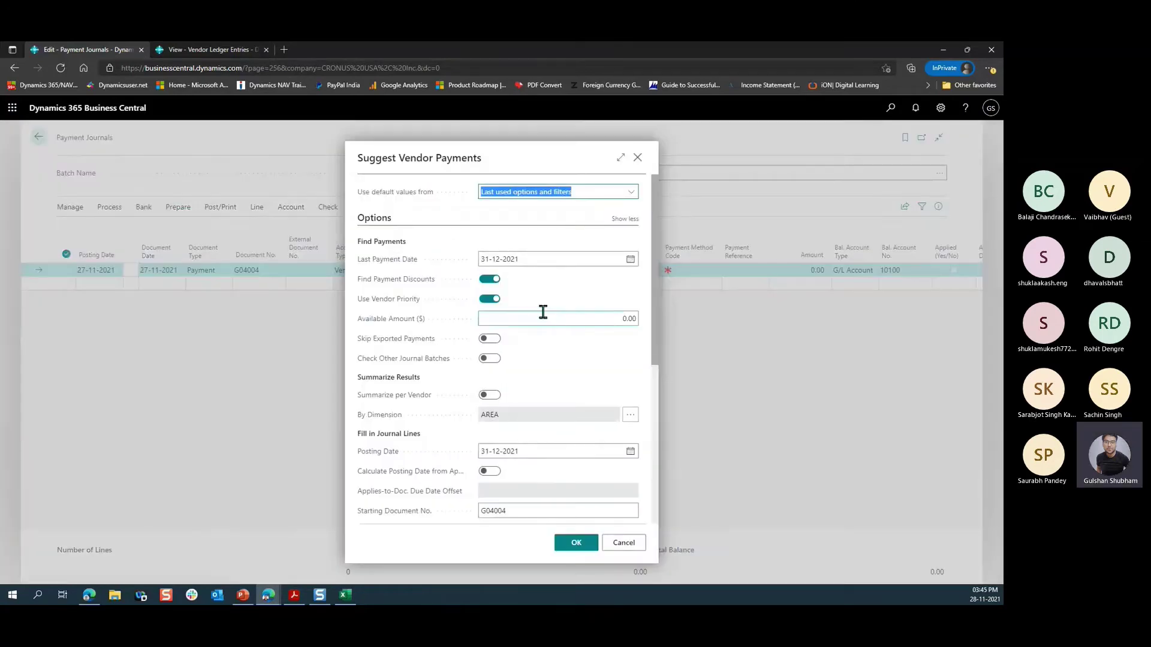
pyautogui.scroll(-3, 542, 308)
pyautogui.doubleClick(524, 406)
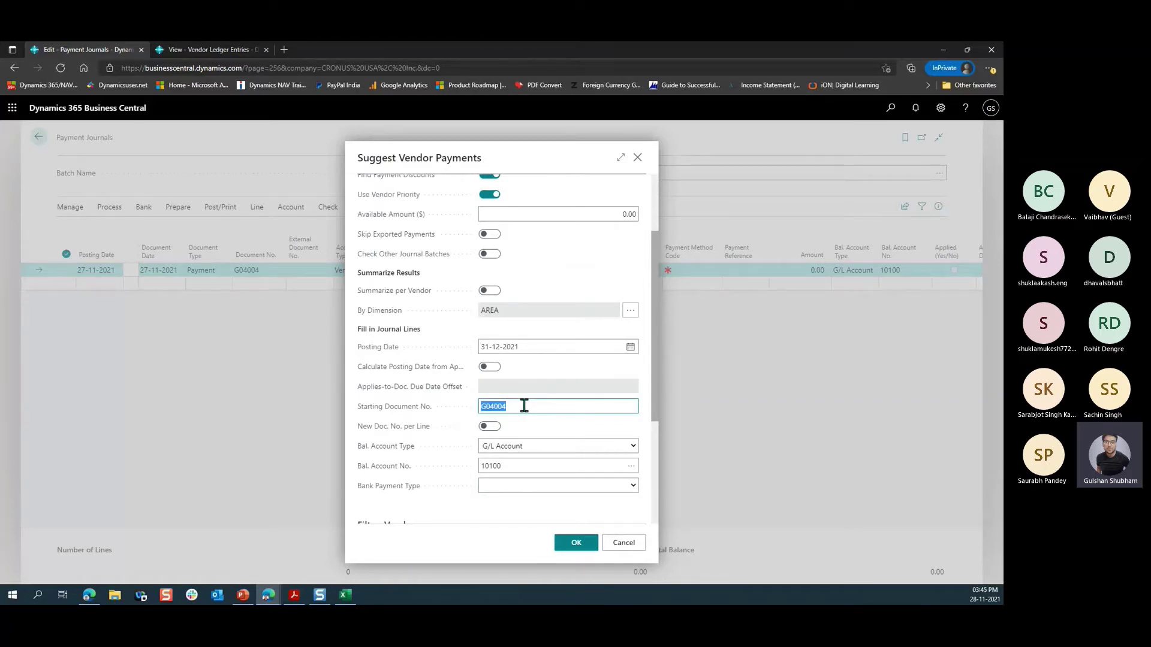
pyautogui.write('Test1')
pyautogui.press('Tab')
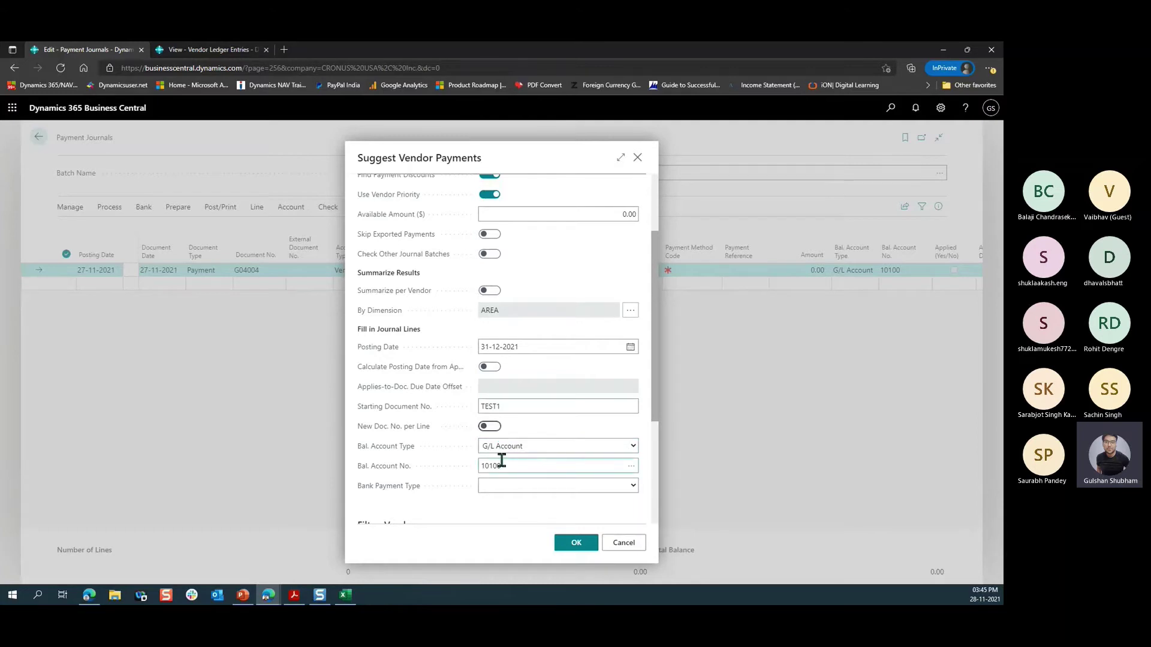
# Step: Set the balancing account type to Bank Account and choose CHECKING as the balancing account
pyautogui.scroll(-1, 480, 441)
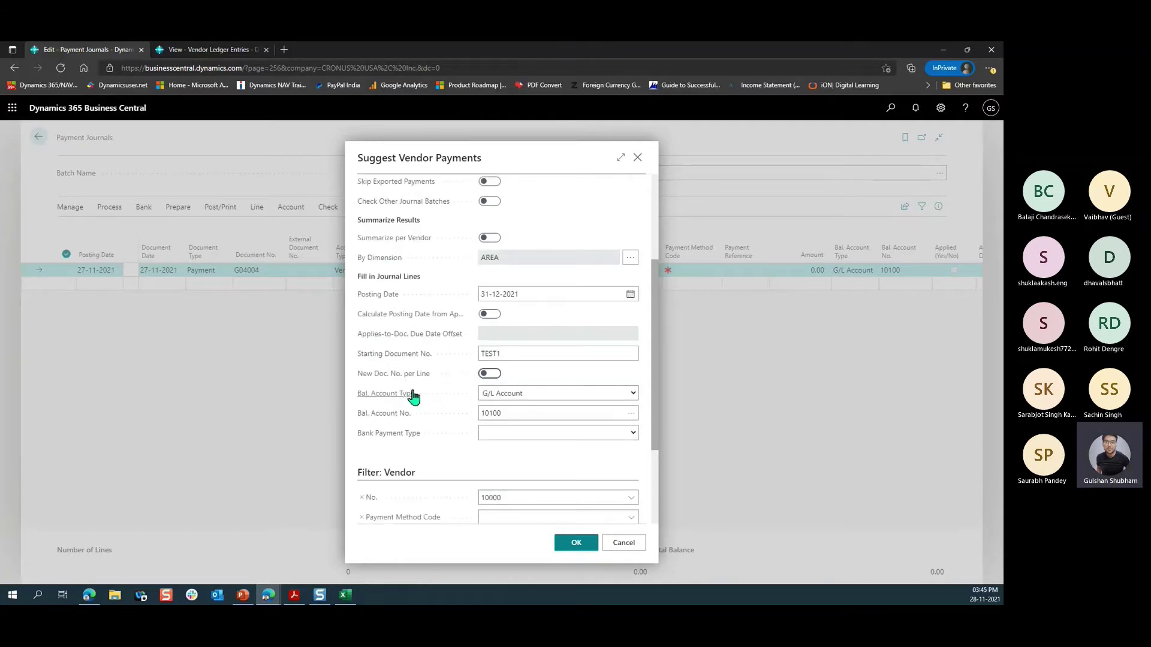
pyautogui.click(573, 395)
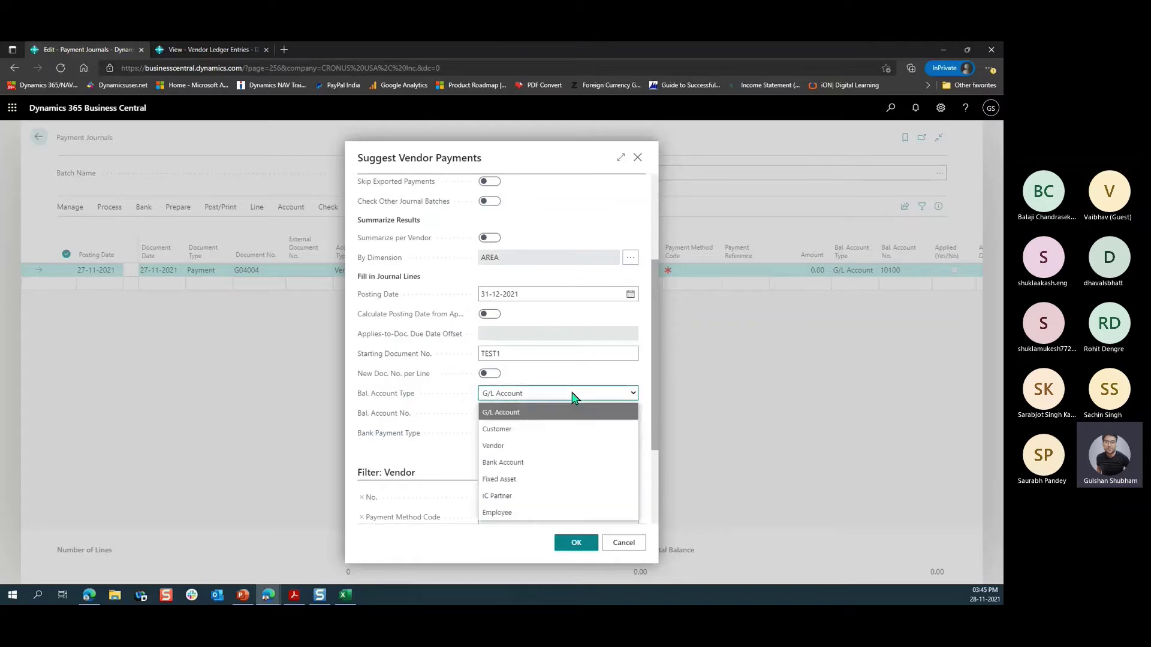
pyautogui.click(547, 462)
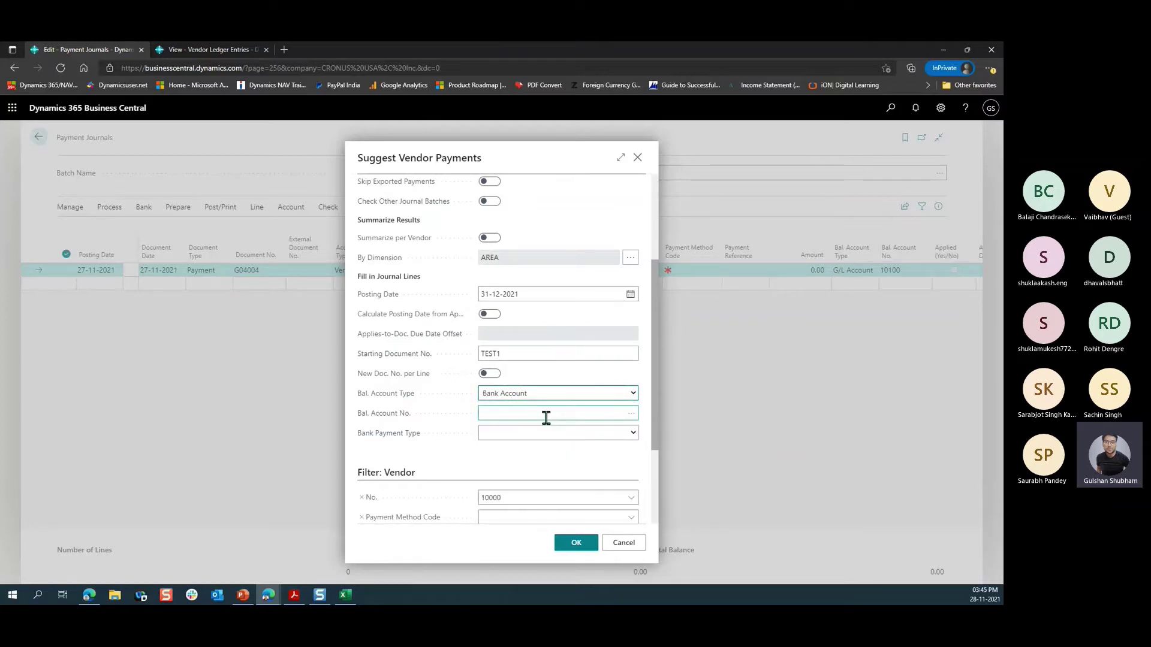
pyautogui.click(631, 420)
pyautogui.click(631, 420)
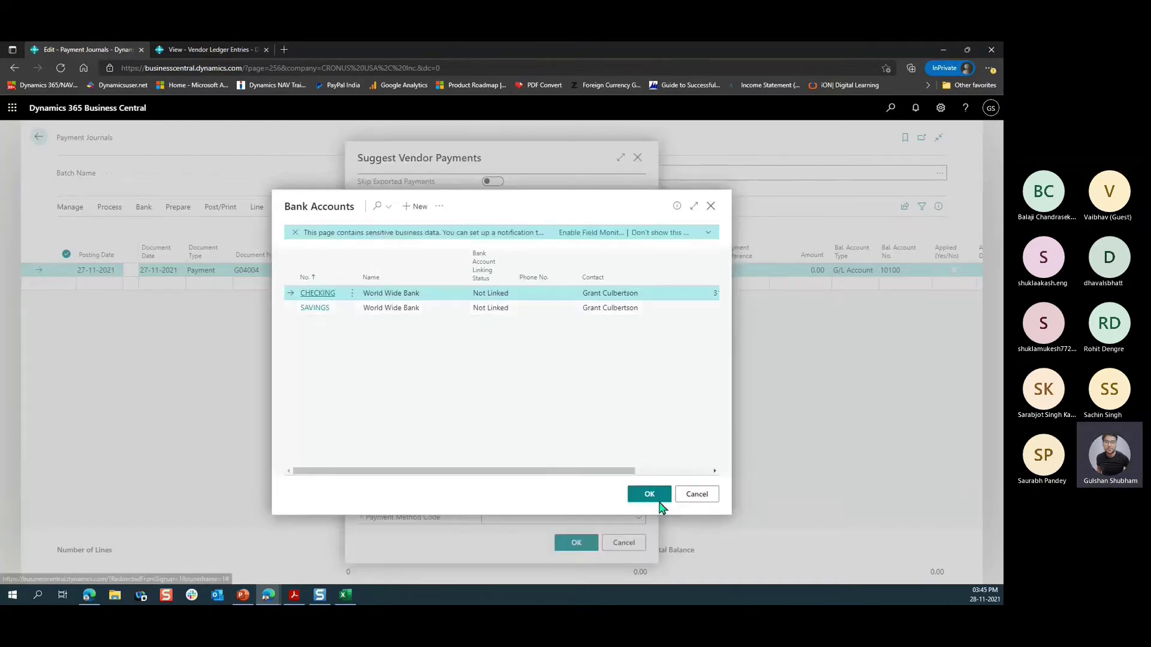
pyautogui.click(649, 495)
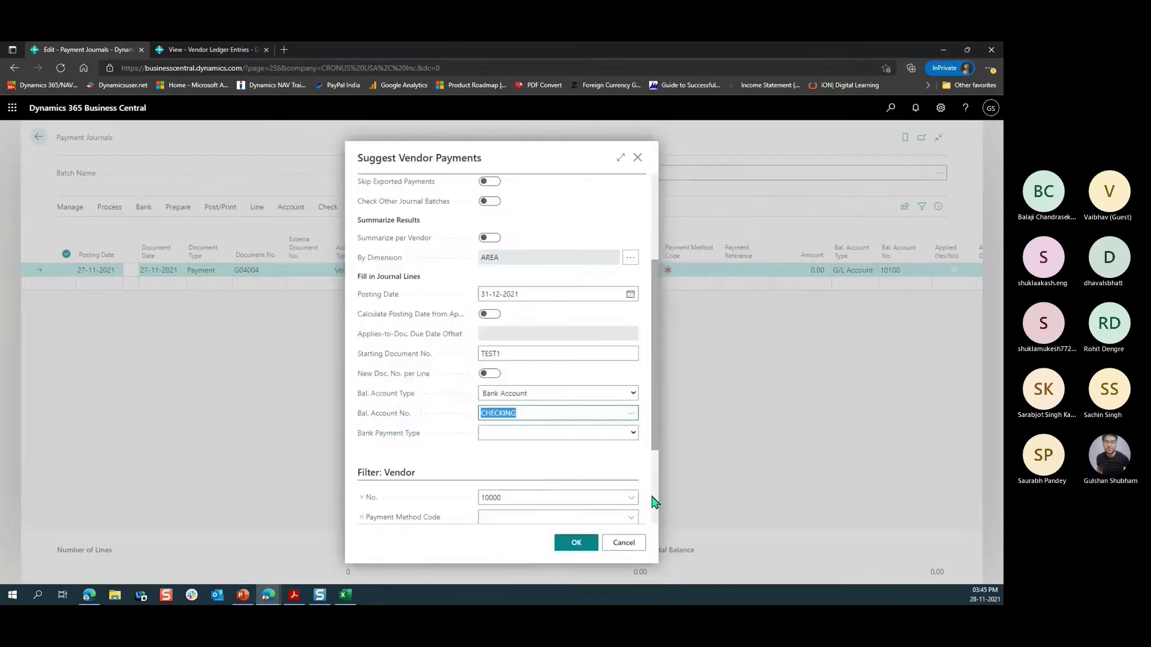
# Step: Leave the bank payment type blank and generate suggested payment lines for the single vendor in the filter
pyautogui.click(536, 434)
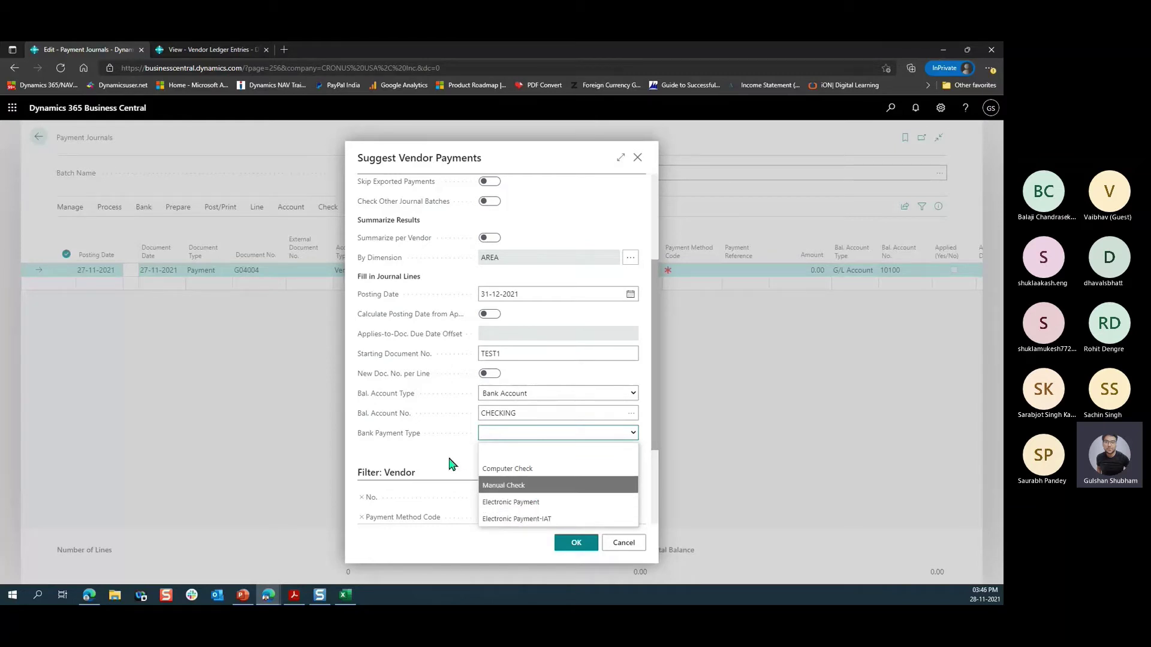
pyautogui.click(473, 441)
pyautogui.click(526, 432)
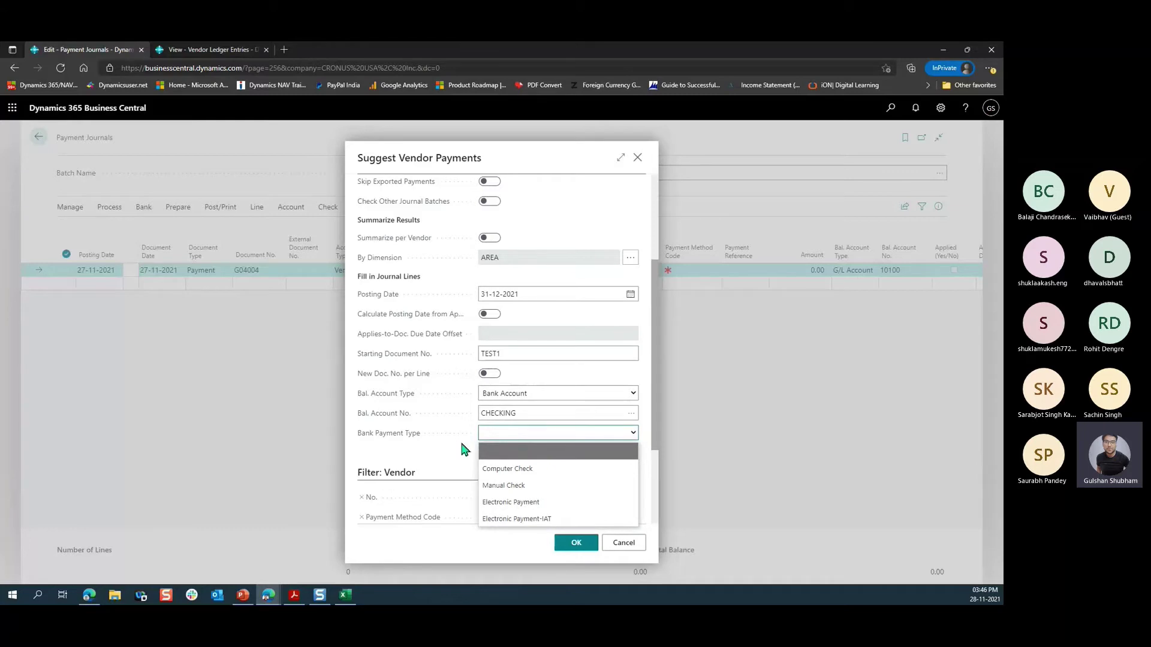
pyautogui.click(496, 452)
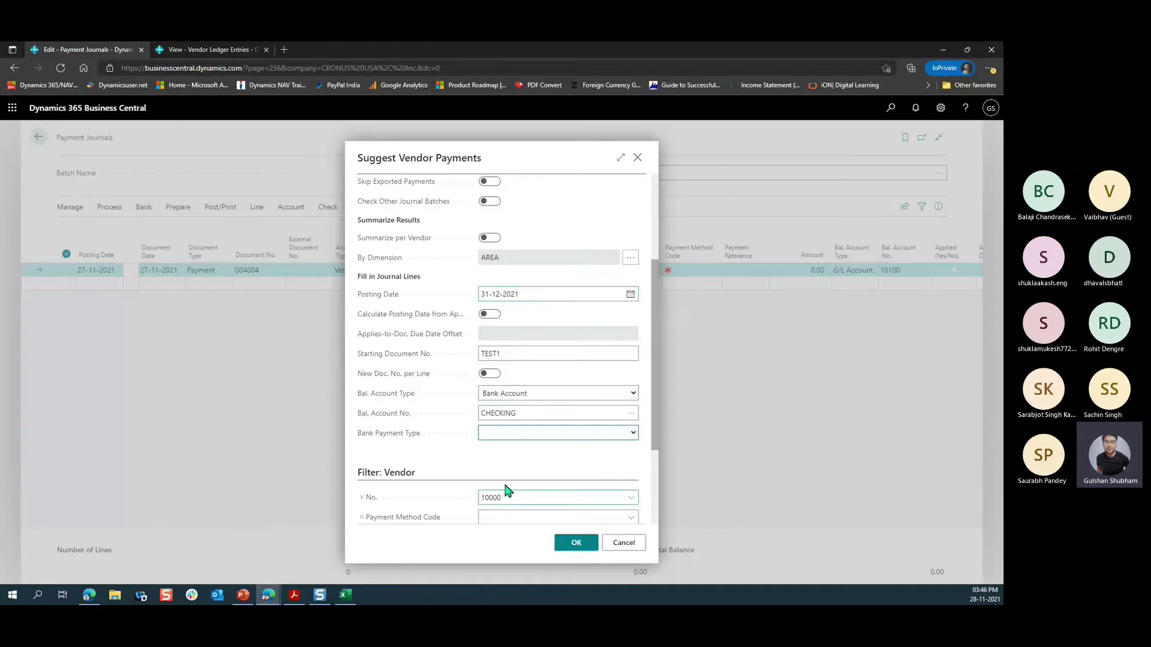
pyautogui.click(570, 543)
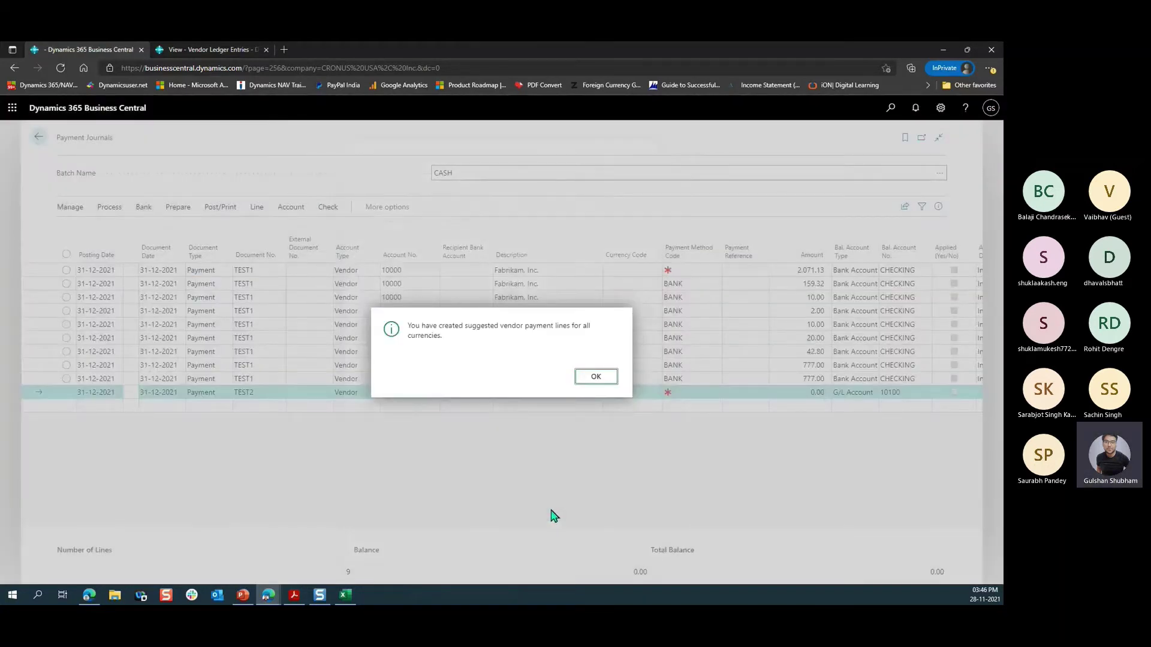
pyautogui.click(592, 376)
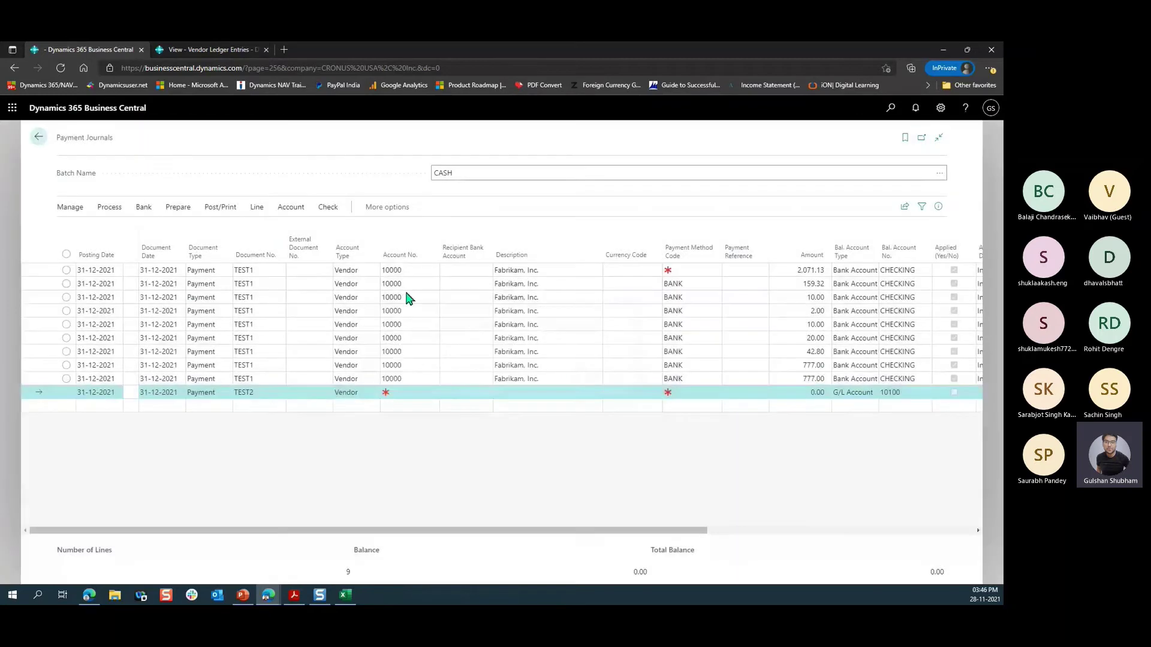
# Step: Delete all the suggested payment lines from the CASH batch
pyautogui.click(300, 272)
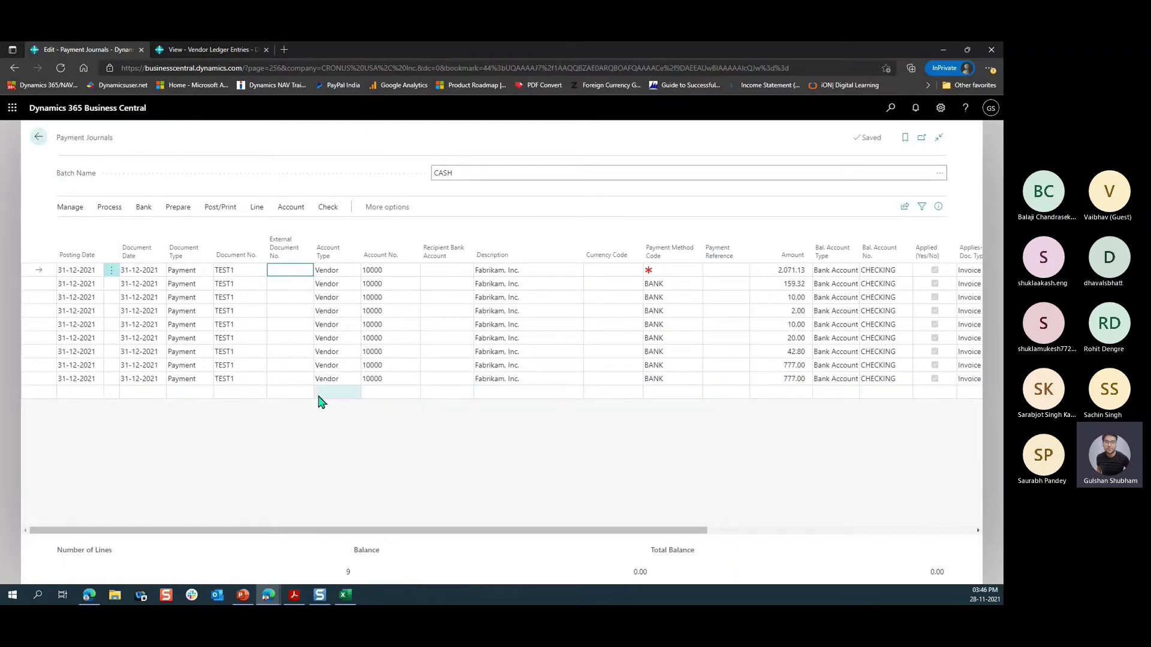
pyautogui.hotkey('ctrl', 'a')
pyautogui.hotkey('ctrl', 'Delete')
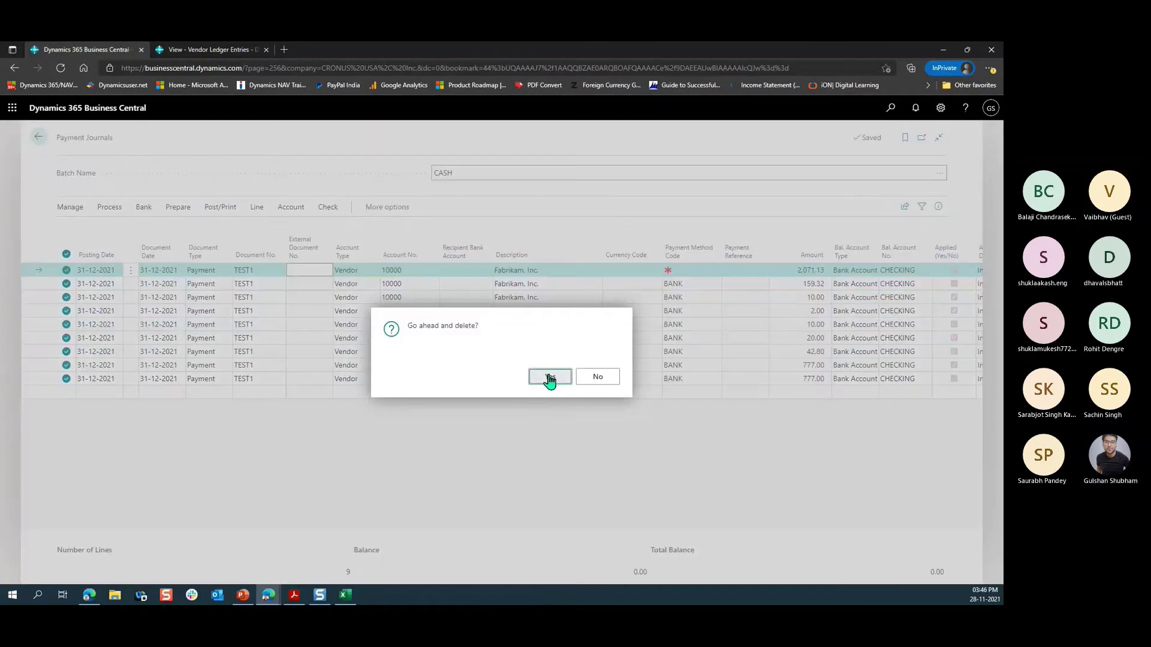
pyautogui.click(549, 376)
pyautogui.click(178, 207)
pyautogui.click(138, 229)
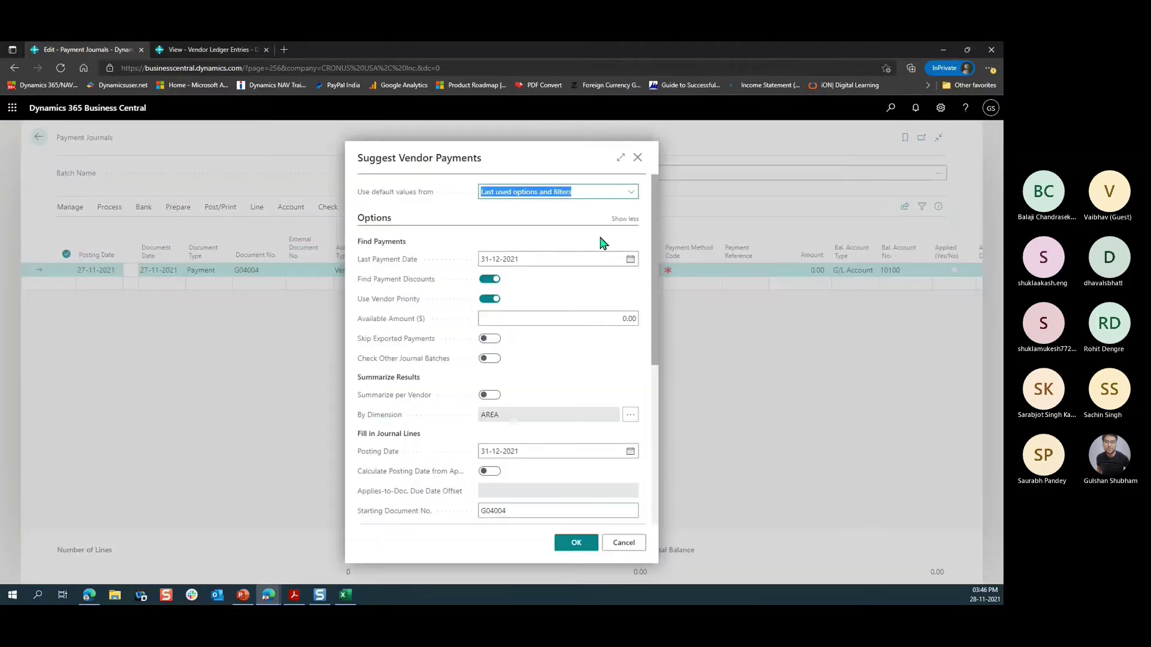
pyautogui.scroll(-5, 540, 452)
pyautogui.click(516, 365)
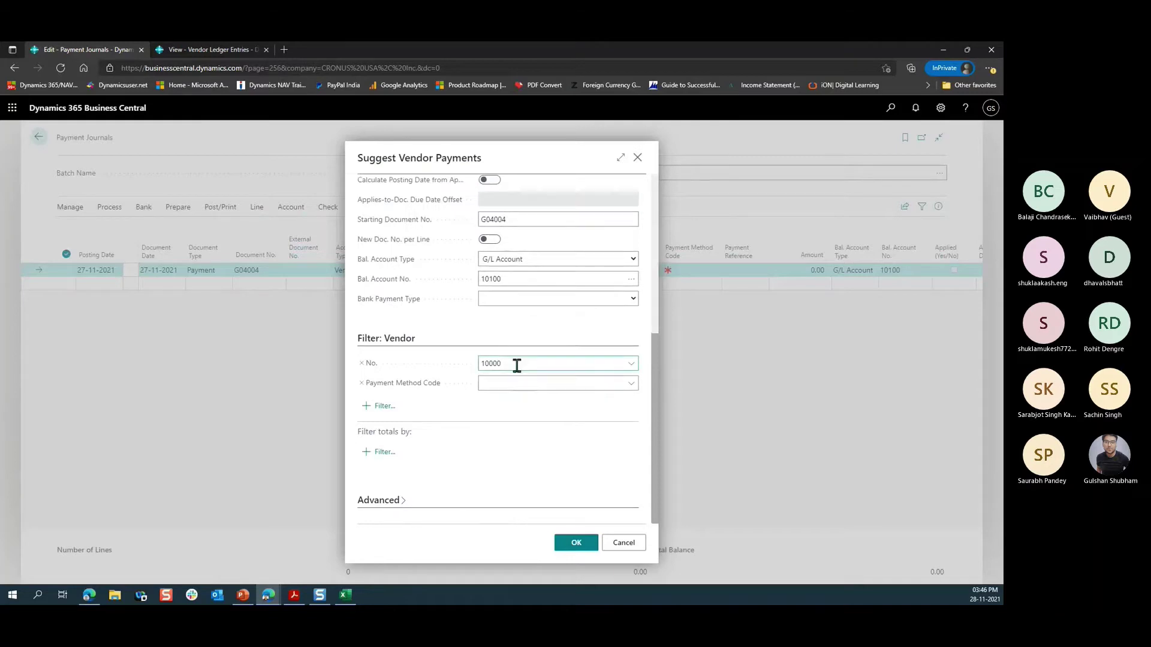
pyautogui.click(361, 363)
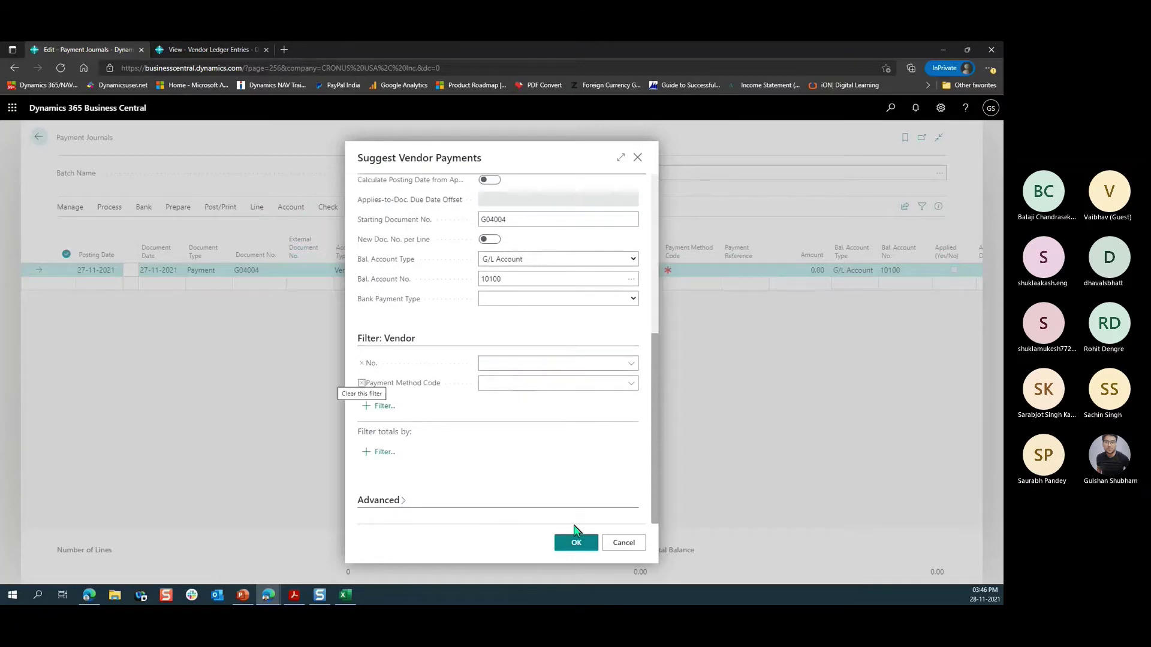
pyautogui.scroll(2, 579, 516)
pyautogui.click(557, 365)
pyautogui.click(509, 416)
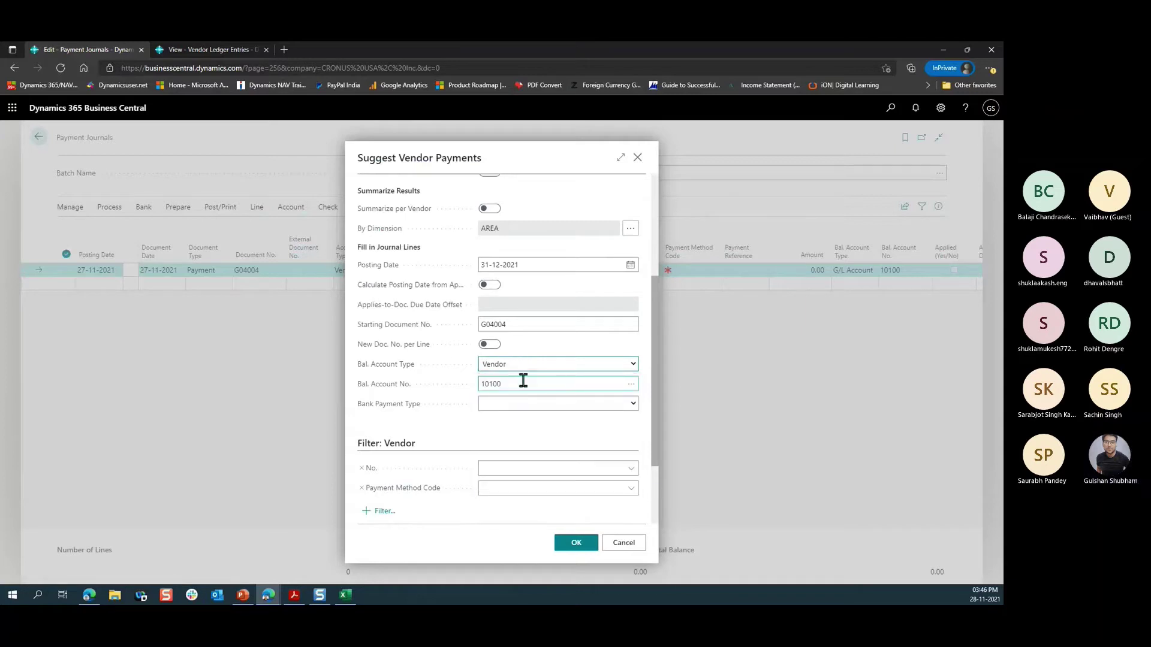
pyautogui.click(584, 379)
pyautogui.click(585, 378)
pyautogui.click(575, 335)
pyautogui.click(551, 263)
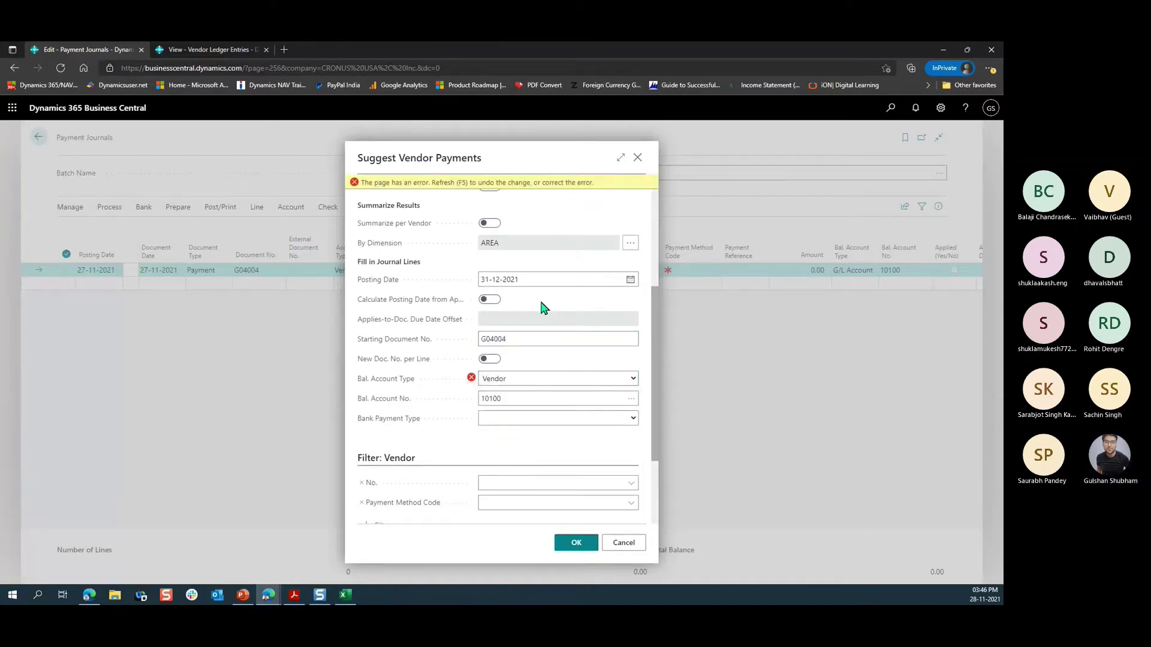
pyautogui.press('F5')
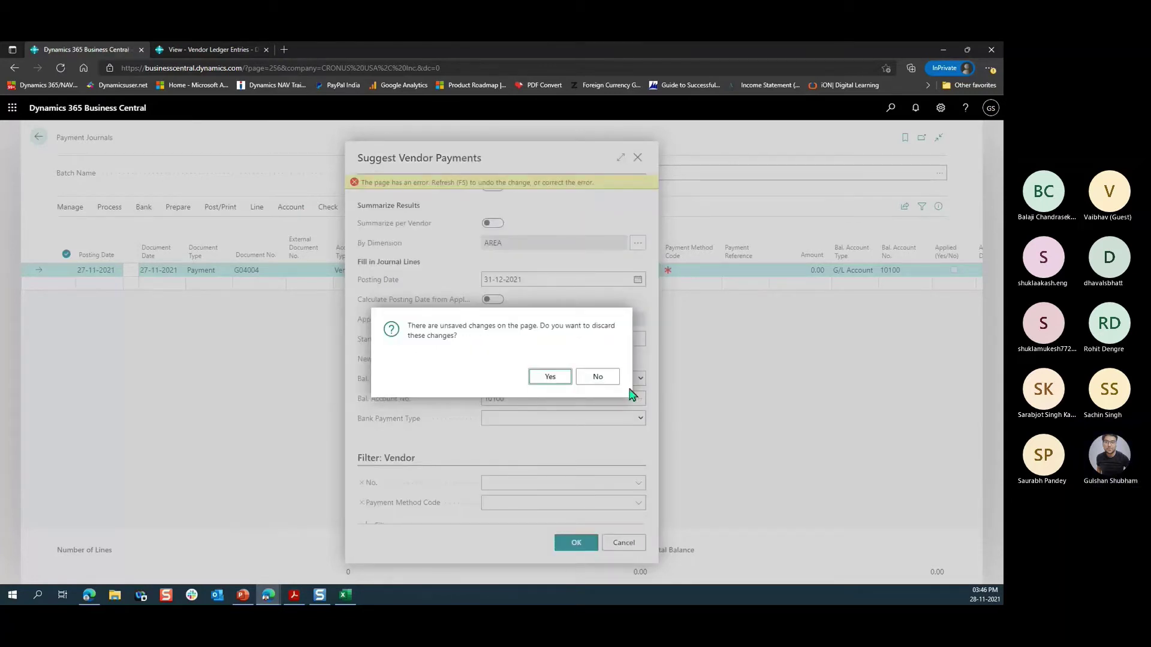
pyautogui.press('Return')
# Step: Reopen Suggest Vendor Payments and clear the vendor number filter so that all vendors are included
pyautogui.click(169, 214)
pyautogui.click(122, 230)
pyautogui.scroll(-5, 534, 442)
pyautogui.moveTo(516, 364); pyautogui.dragTo(302, 370)
pyautogui.press('BackSpace')
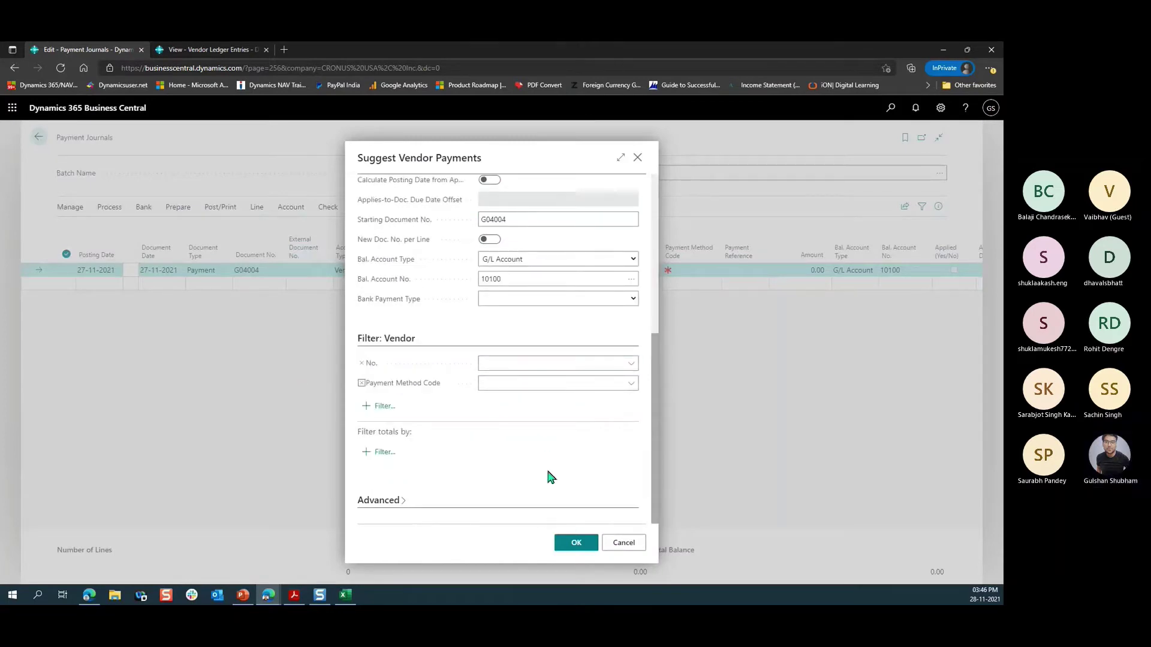
# Step: Try Vendor as the balancing account type, correct it to Bank Account, and select CHECKING as the balancing account
pyautogui.scroll(2, 545, 466)
pyautogui.scroll(1, 534, 461)
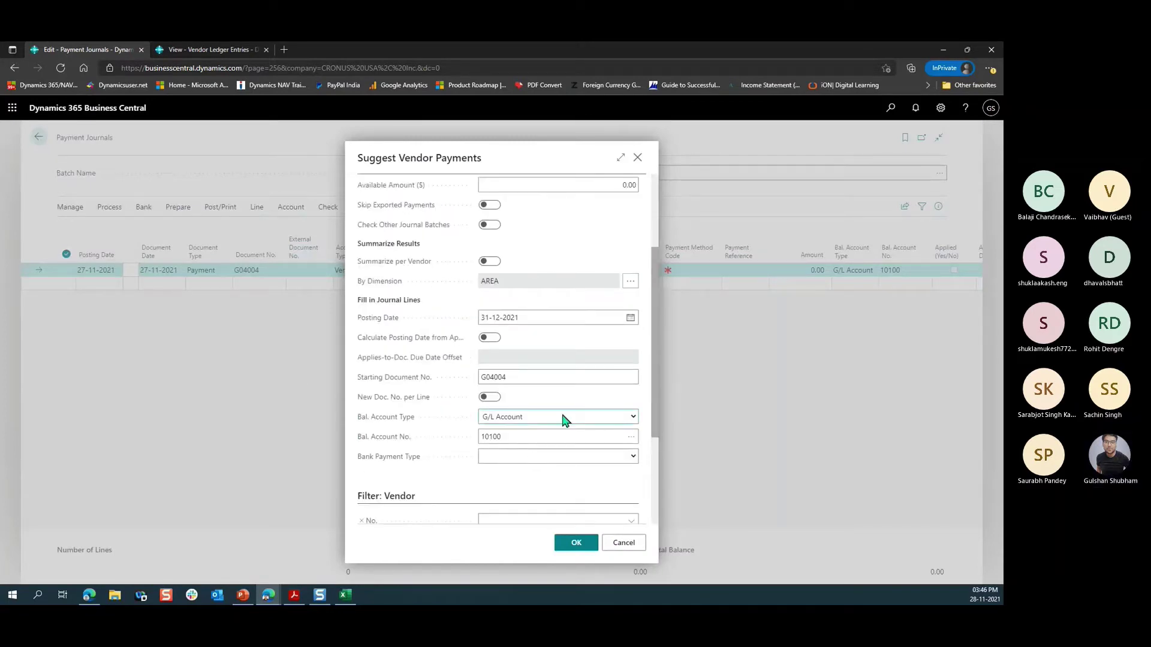
pyautogui.click(566, 418)
pyautogui.click(514, 469)
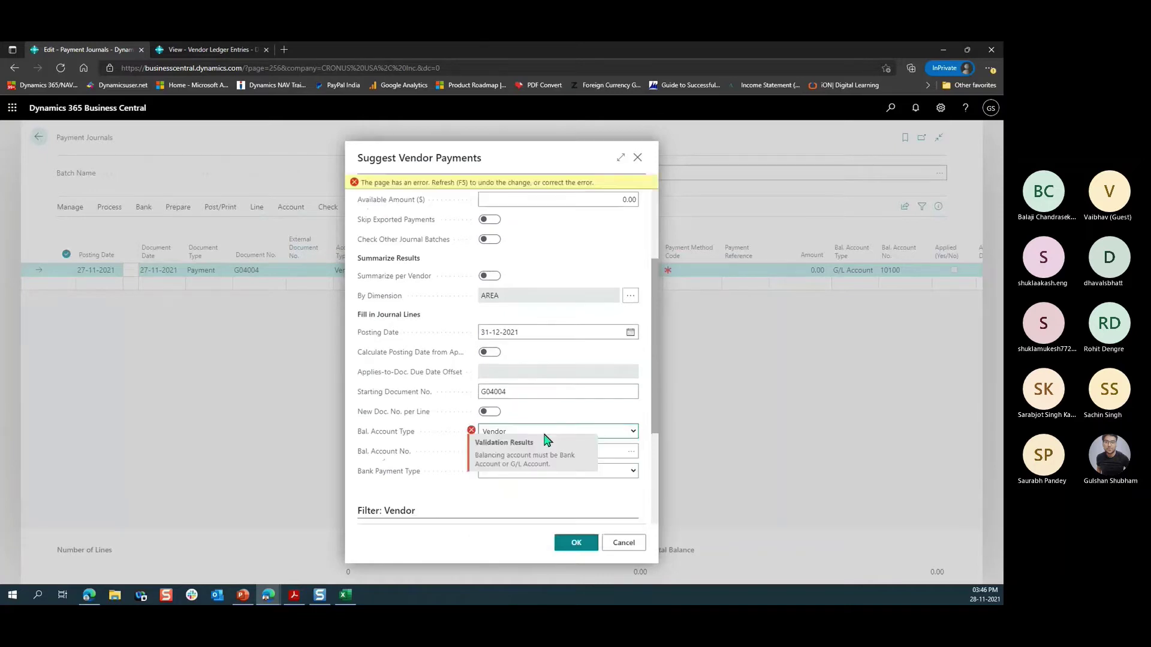
pyautogui.click(610, 447)
pyautogui.click(611, 434)
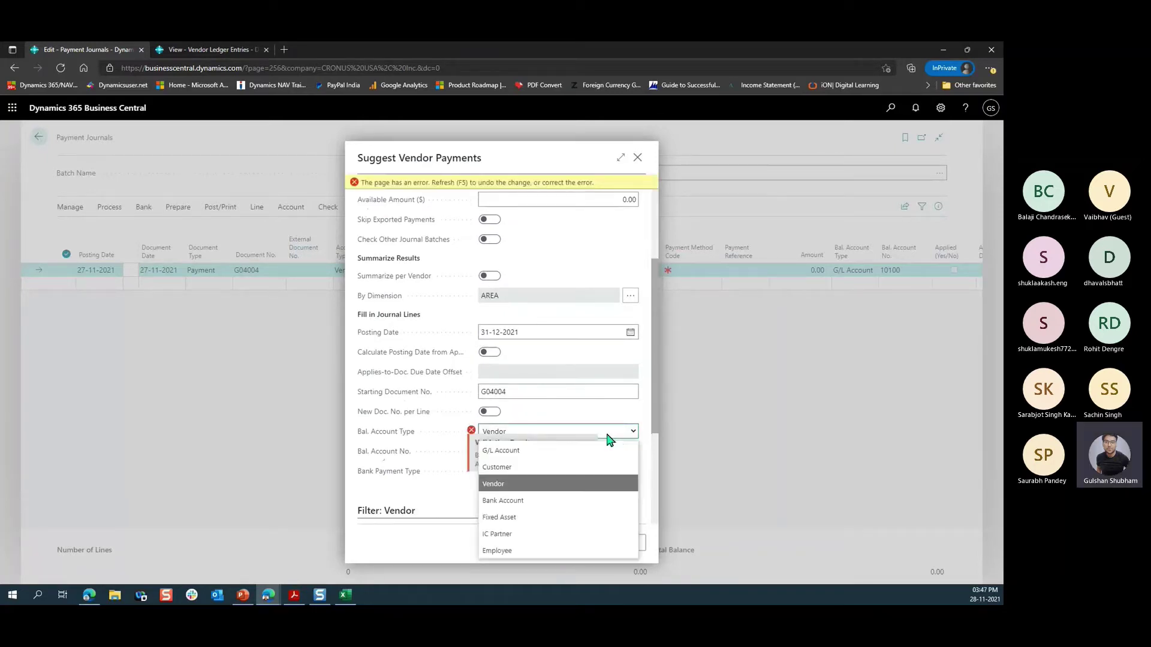
pyautogui.click(542, 500)
pyautogui.click(630, 451)
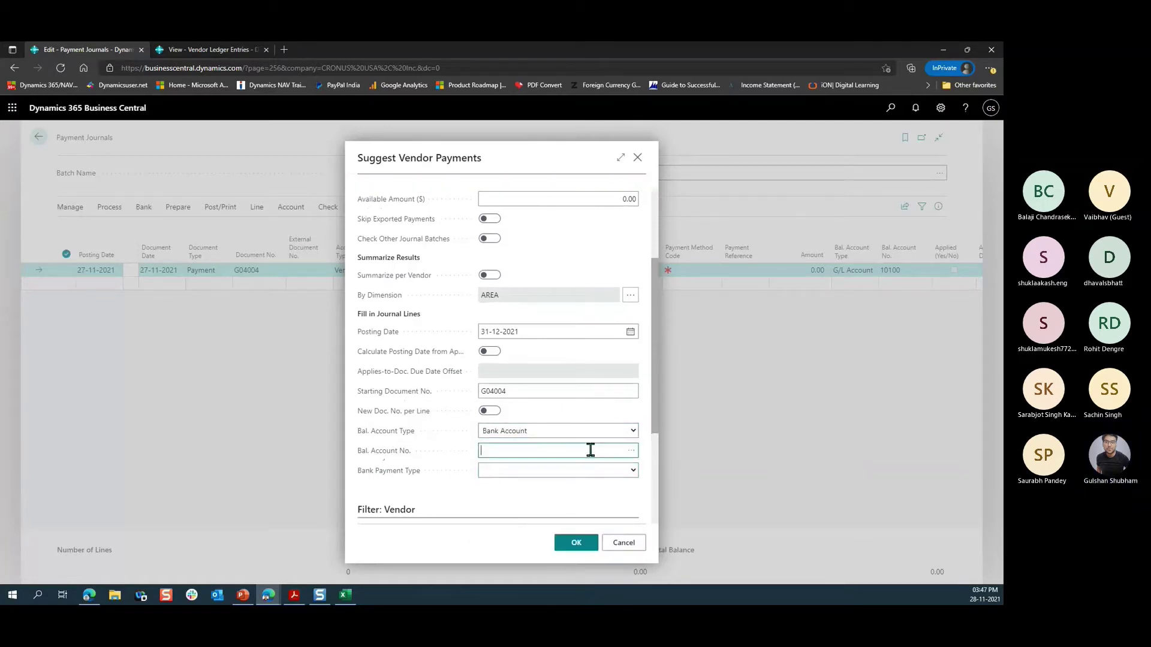
pyautogui.press('Return')
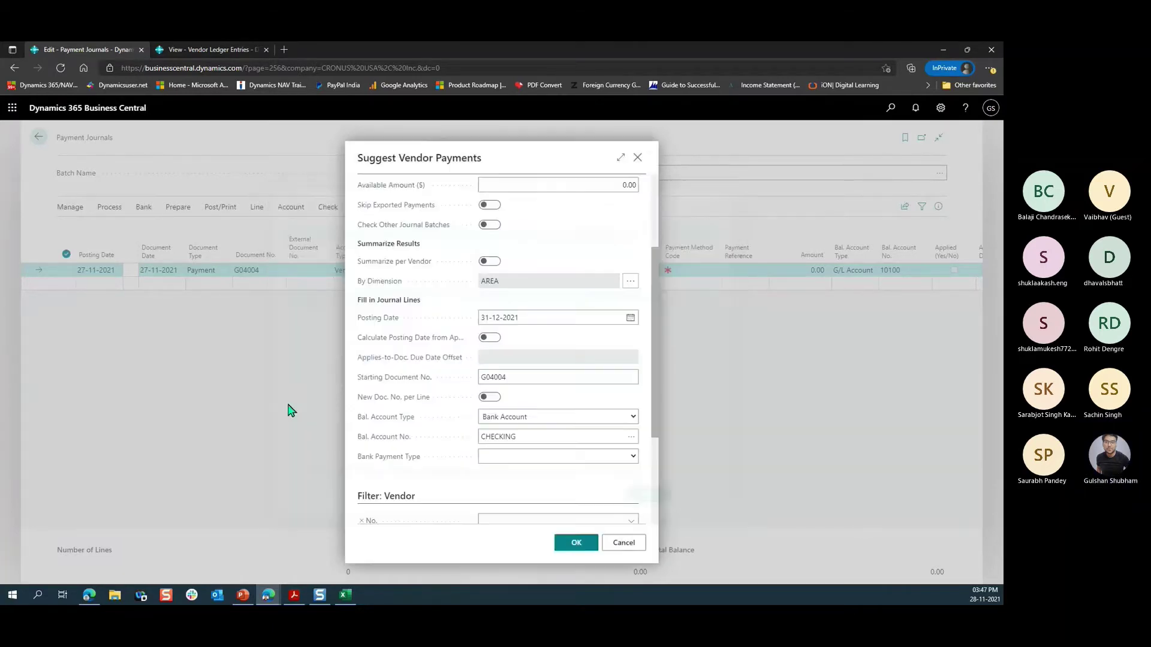
# Step: Set the starting document number of the suggested payments to TEST1
pyautogui.click(541, 397)
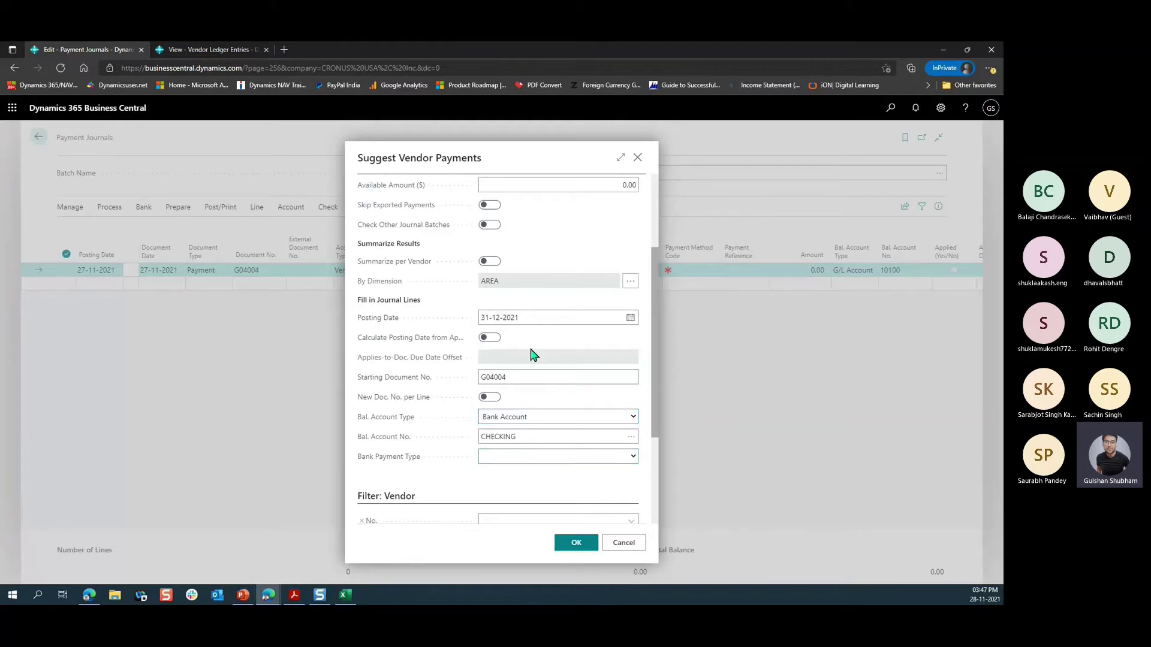
pyautogui.click(528, 375)
pyautogui.write('Test1')
pyautogui.click(509, 437)
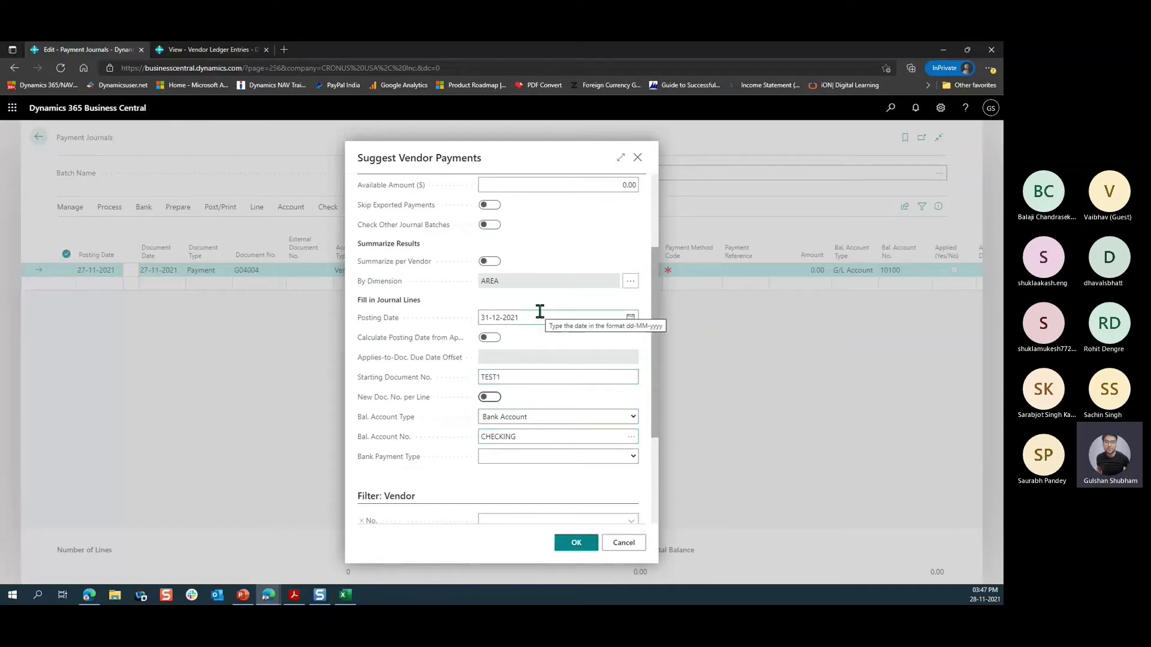
# Step: Review the remaining payment suggestion options and generate the suggested payment lines for all vendors
pyautogui.scroll(2, 541, 310)
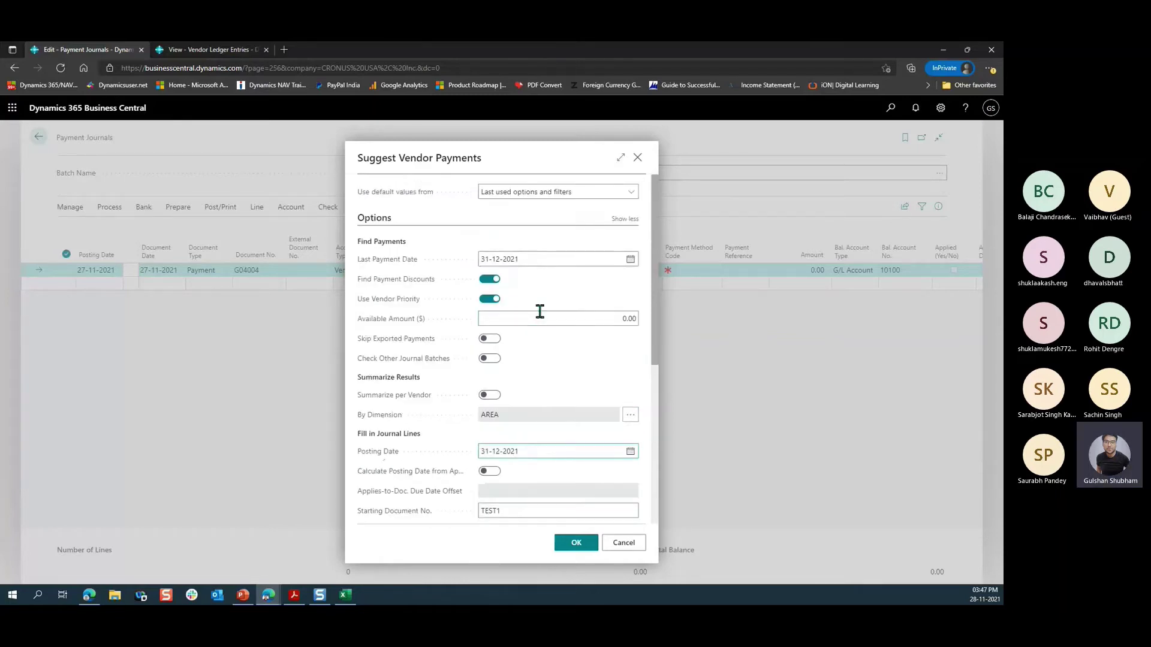
pyautogui.scroll(-1, 544, 315)
pyautogui.scroll(-4, 558, 321)
pyautogui.click(576, 543)
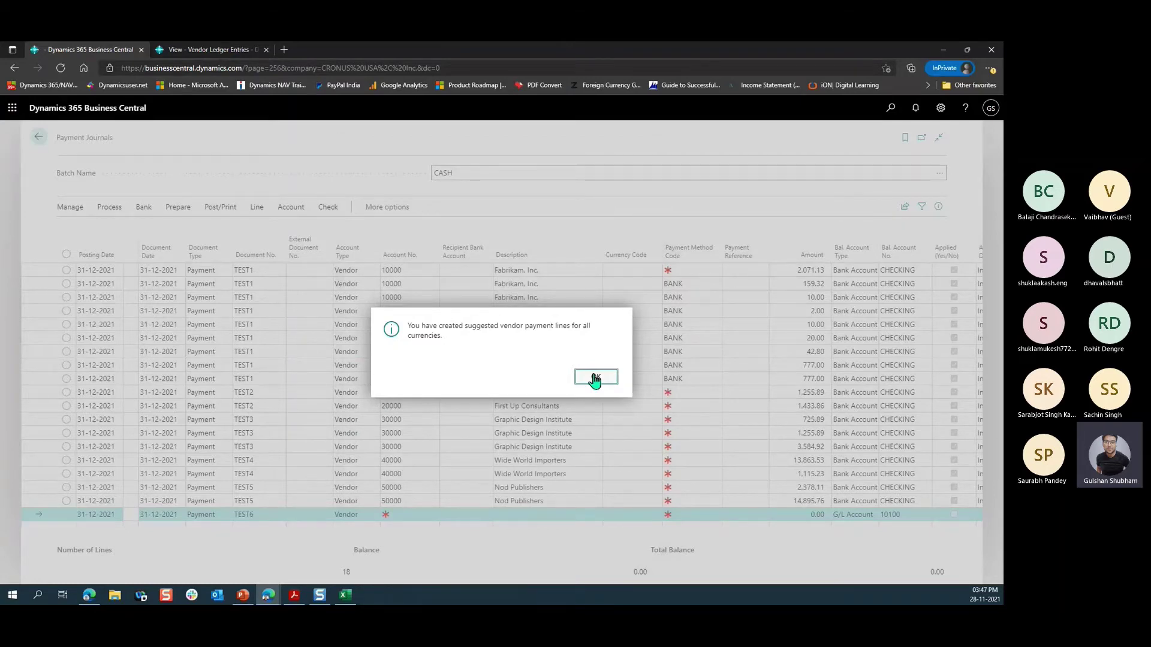
pyautogui.click(595, 378)
# Step: Examine the suggested lines' document numbers, vendors, balancing accounts and applied invoice columns
pyautogui.click(406, 501)
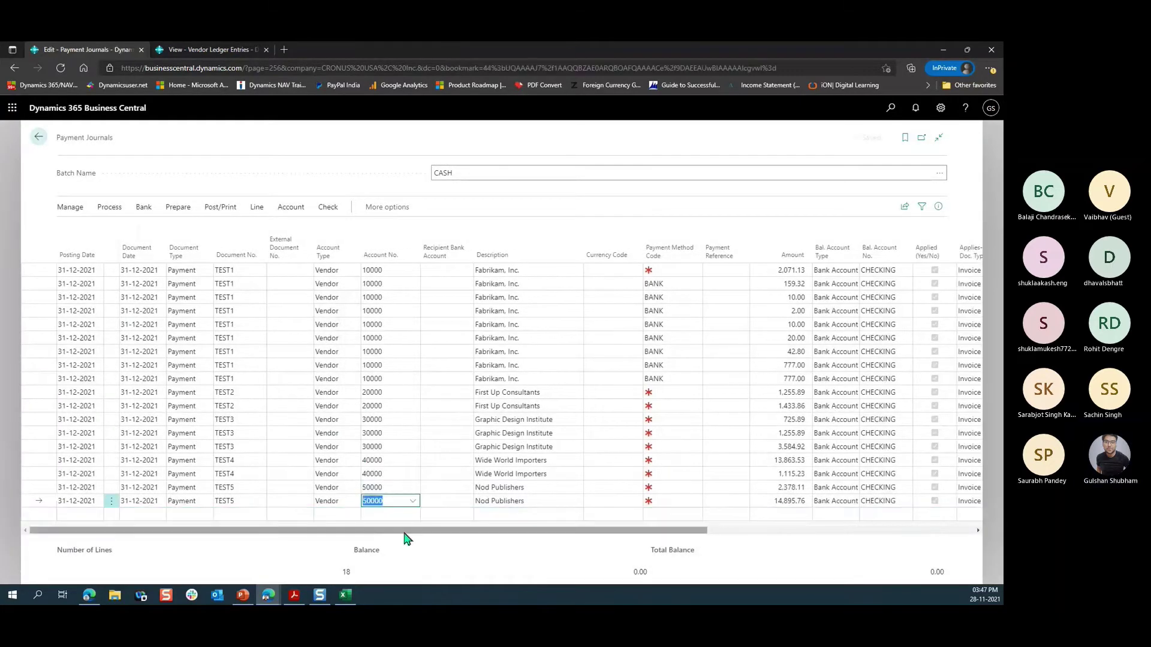
pyautogui.moveTo(406, 534); pyautogui.dragTo(378, 534)
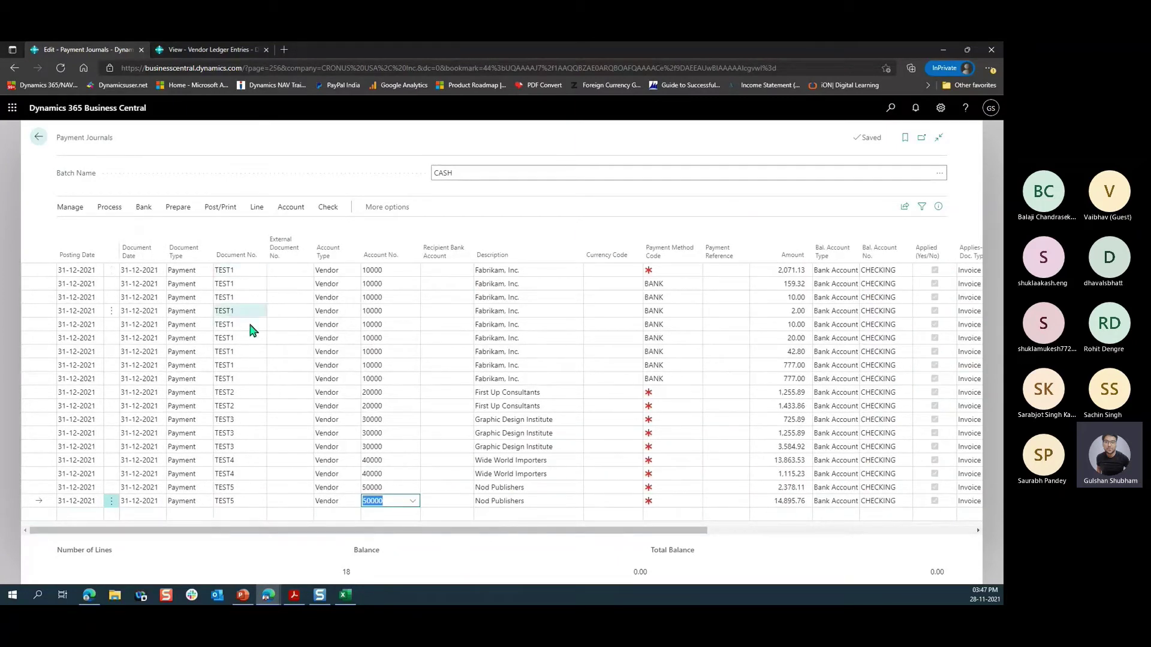
pyautogui.moveTo(235, 531); pyautogui.dragTo(208, 531)
pyautogui.moveTo(463, 536); pyautogui.dragTo(573, 535)
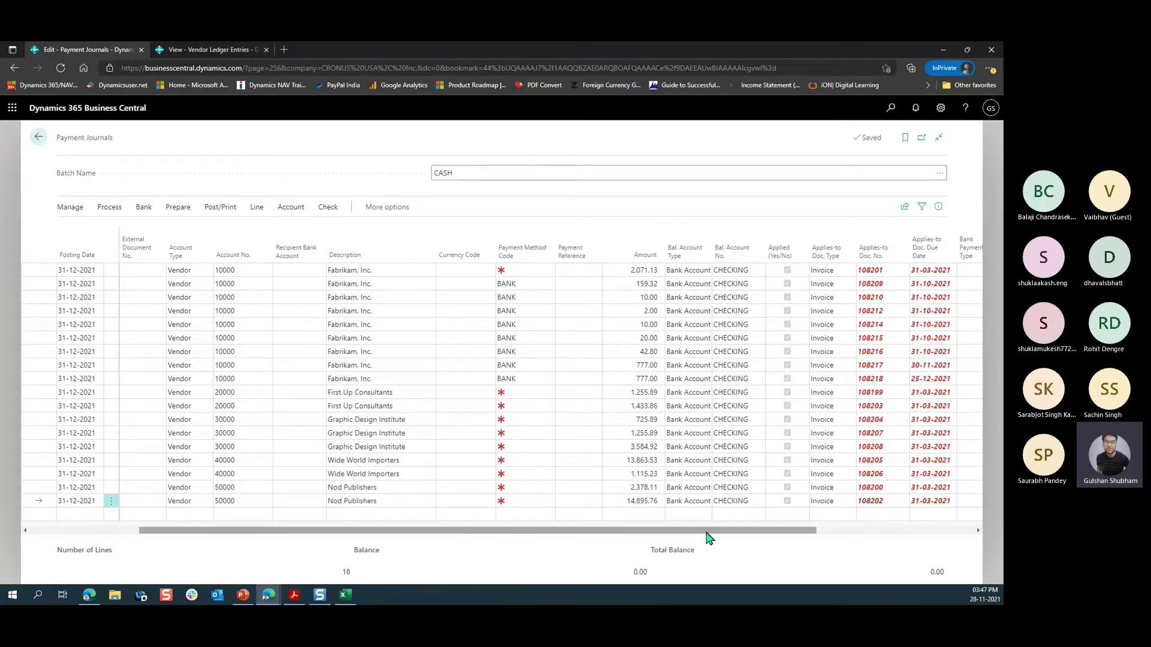
# Step: Inspect the available Bank Payment Type options on the first suggested payment line and leave it blank
pyautogui.moveTo(722, 536); pyautogui.dragTo(791, 538)
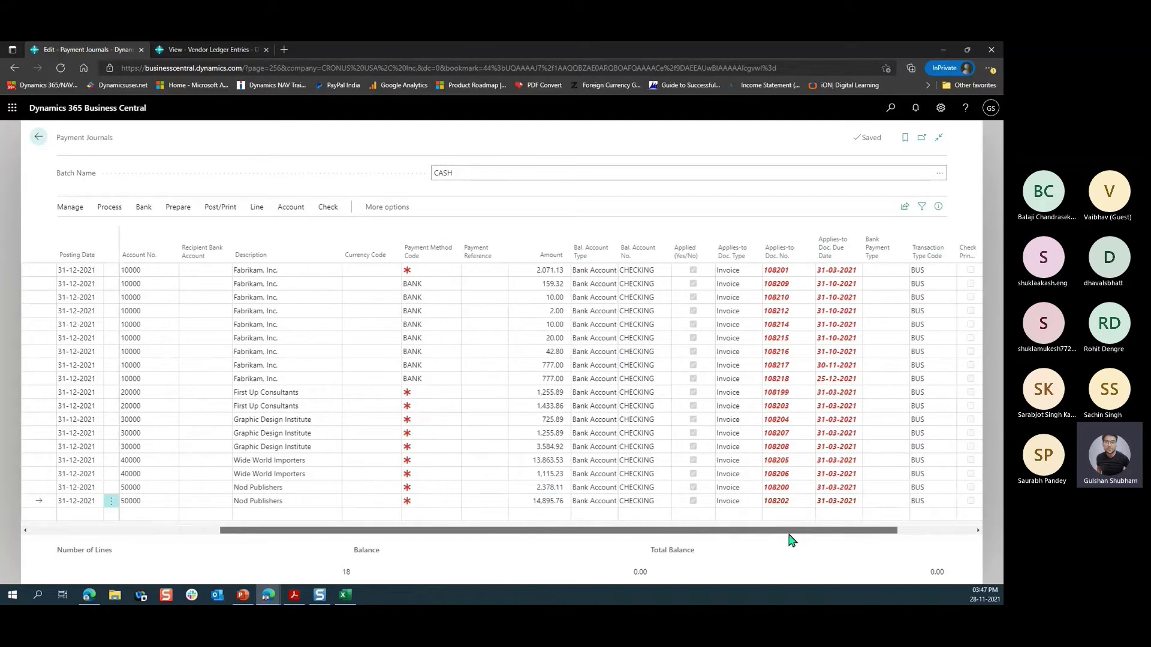
pyautogui.click(902, 271)
pyautogui.click(902, 271)
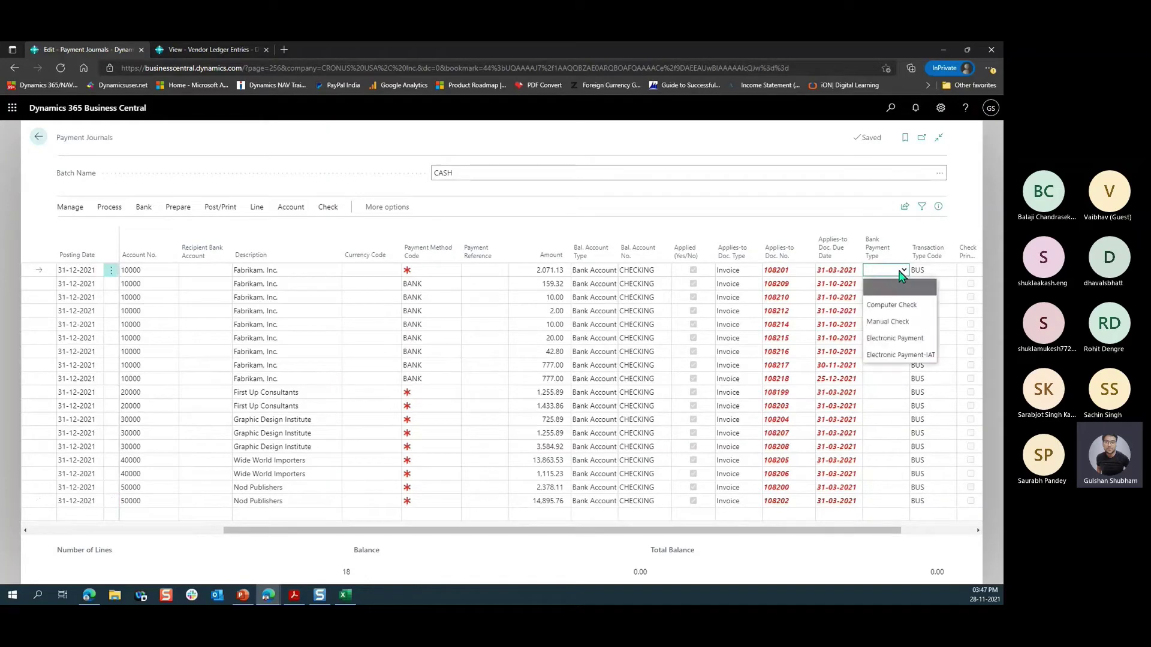
pyautogui.click(896, 289)
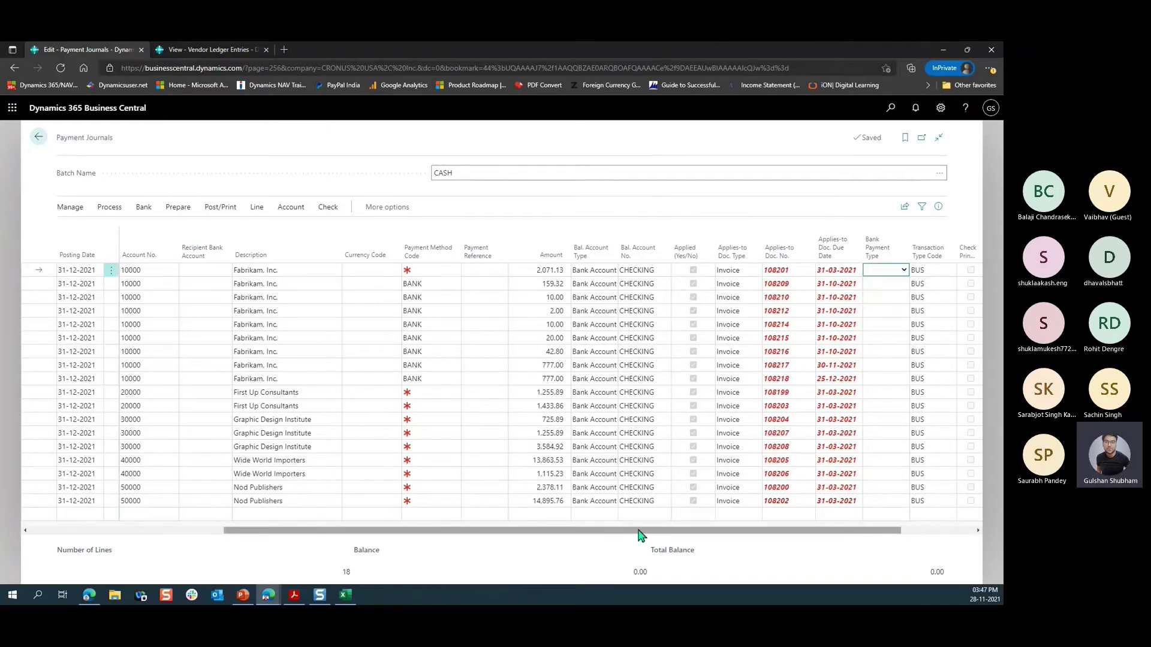
# Step: Compare the document numbers of the Fabrikam, Inc. lines with their vendor accounts and applied invoices
pyautogui.moveTo(641, 537); pyautogui.dragTo(267, 565)
pyautogui.click(390, 270)
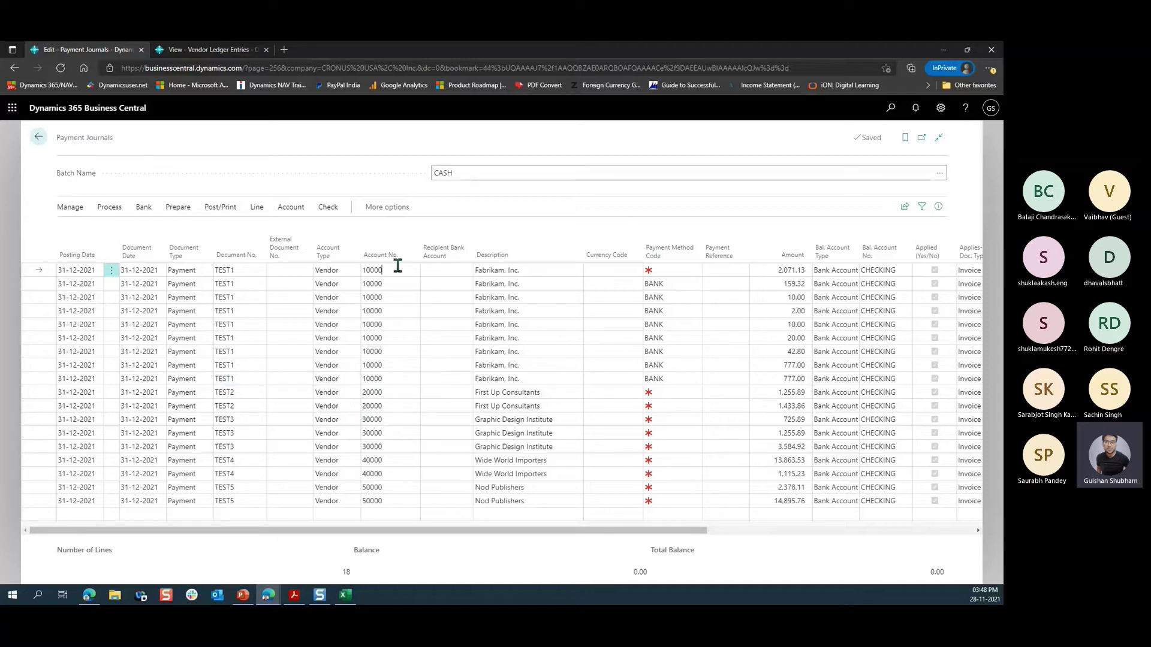
pyautogui.click(241, 275)
pyautogui.click(244, 282)
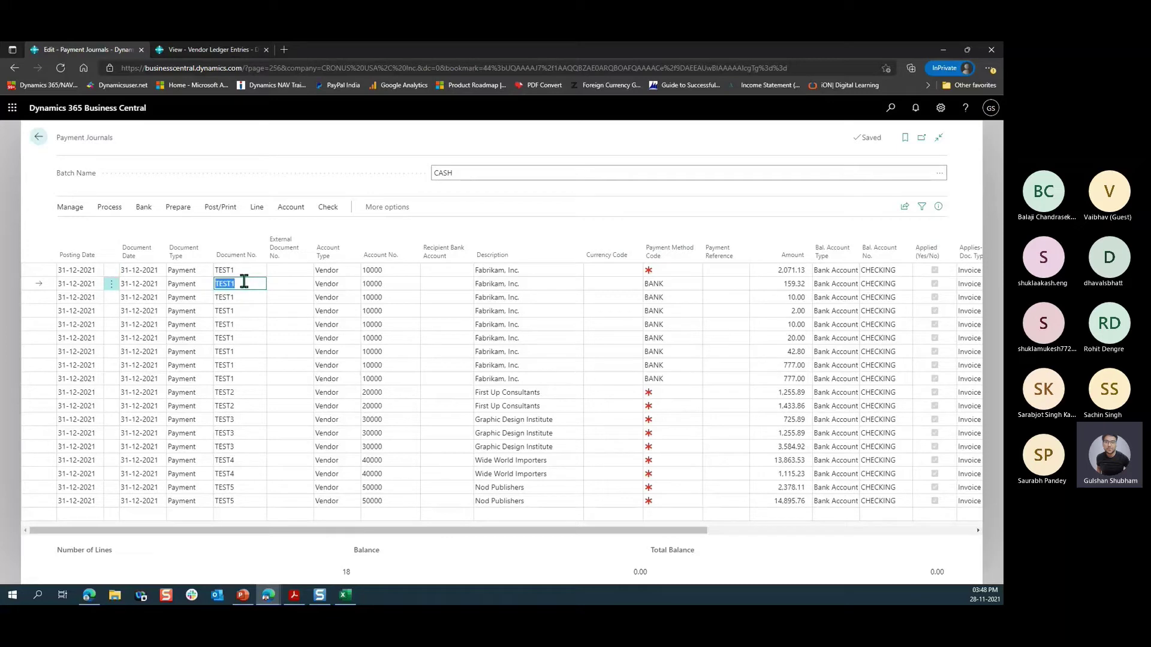
pyautogui.moveTo(420, 529); pyautogui.dragTo(618, 540)
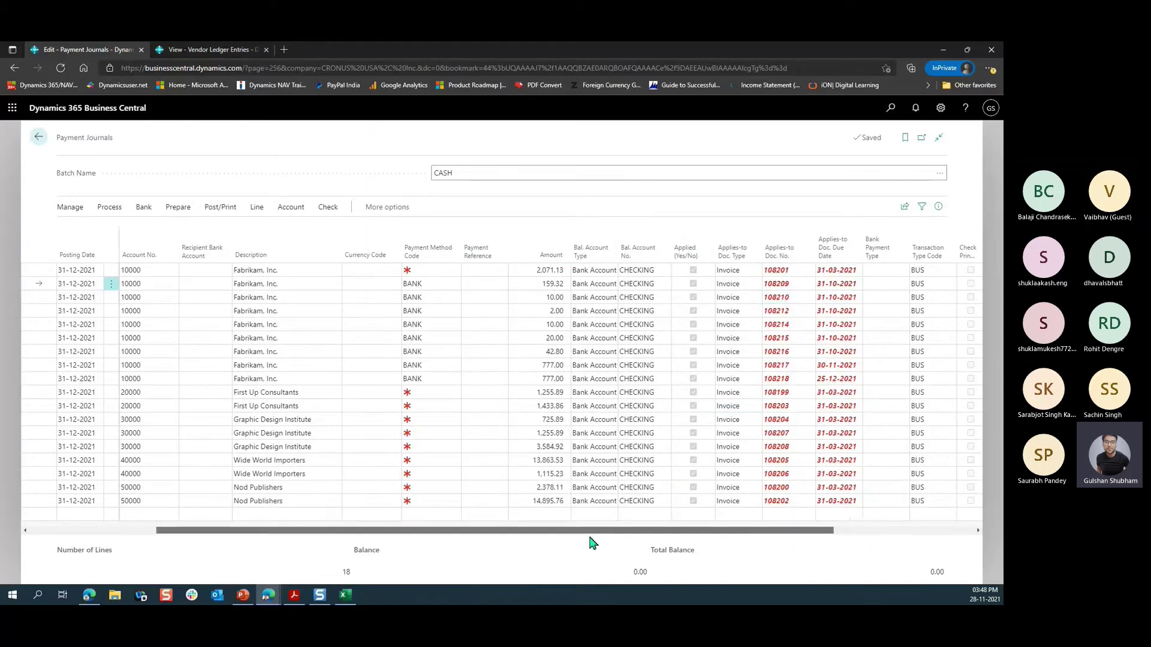
pyautogui.moveTo(591, 534); pyautogui.dragTo(294, 549)
pyautogui.click(249, 282)
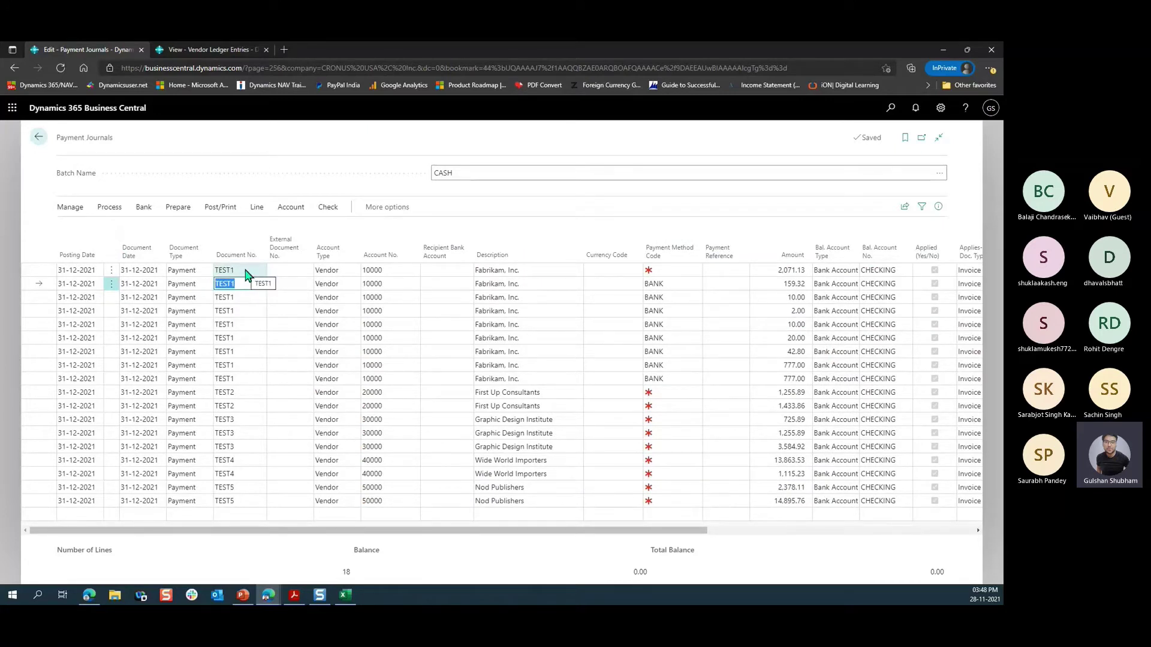
pyautogui.click(246, 272)
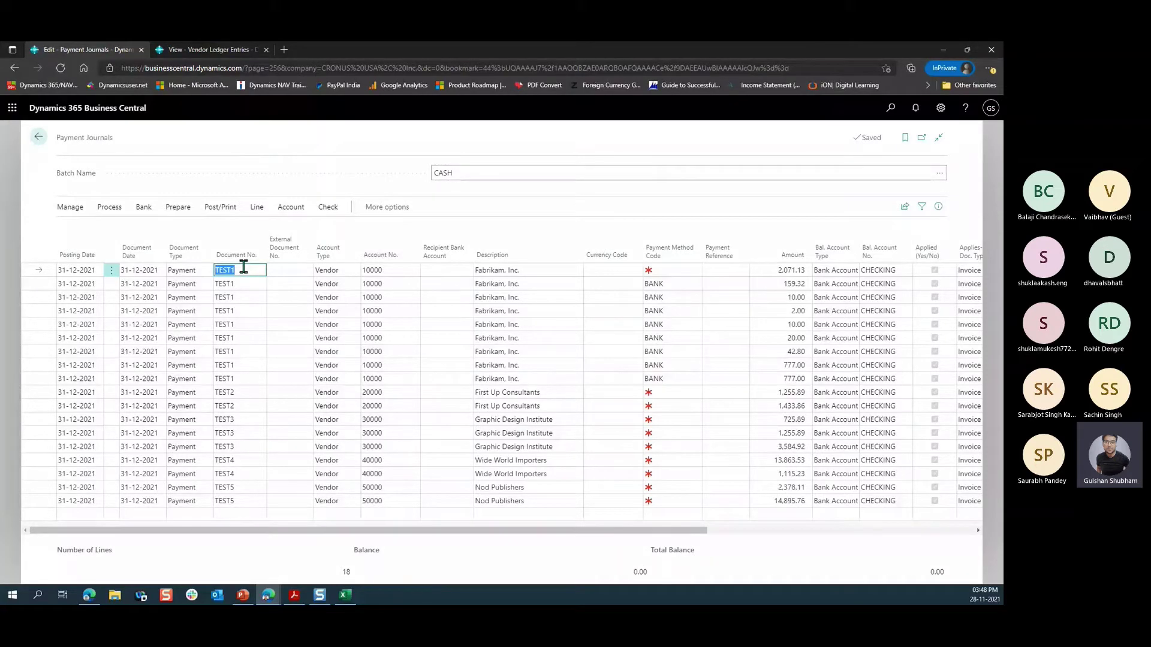
# Step: Delete all the suggested payment lines from the CASH batch
pyautogui.hotkey('ctrl', 'a')
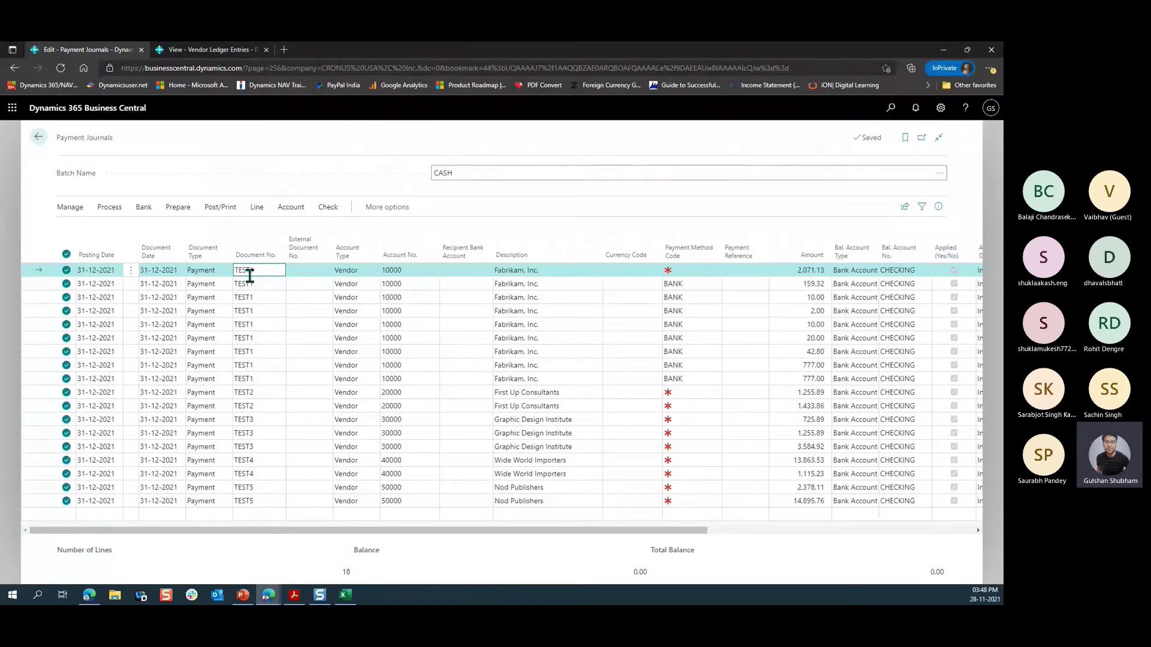
pyautogui.hotkey('ctrl', 'Delete')
pyautogui.press('Return')
# Step: Start Suggest Vendor Payments again and turn on New Doc. No. per Line
pyautogui.click(178, 208)
pyautogui.click(123, 229)
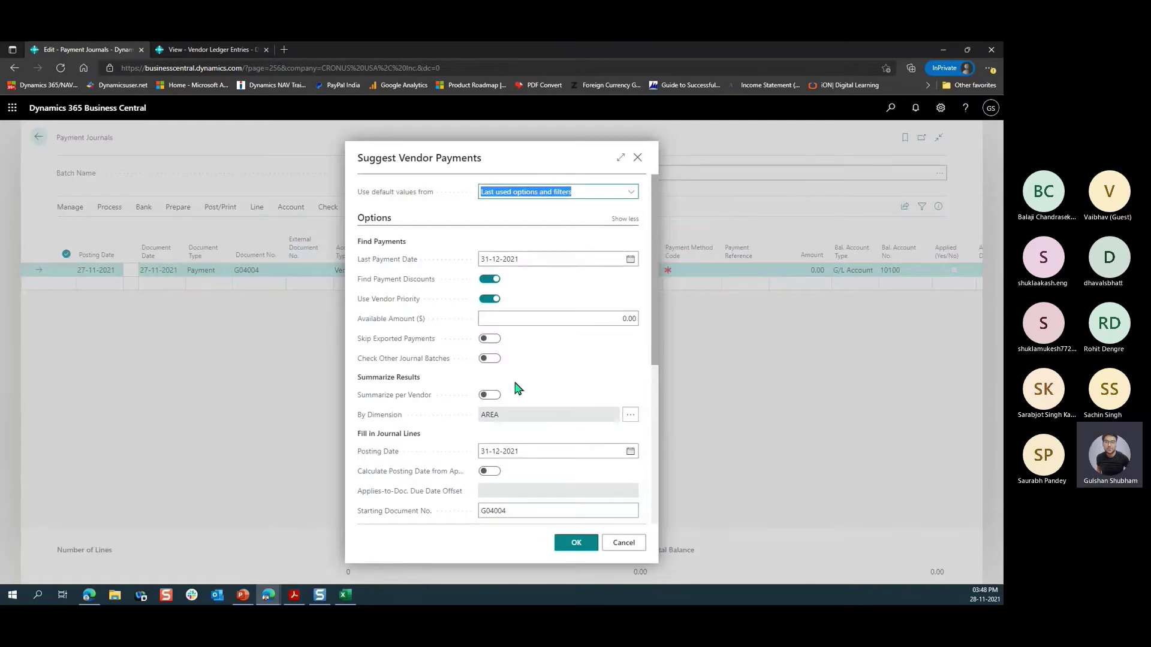
pyautogui.scroll(-3, 528, 395)
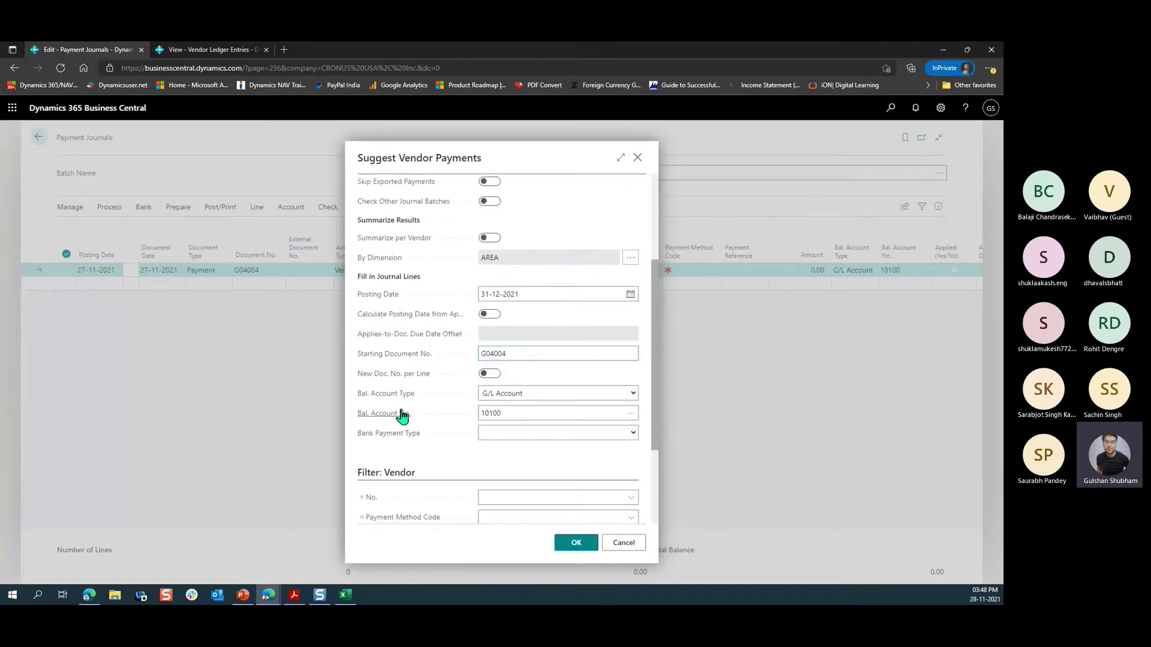
pyautogui.rightClick(400, 393)
pyautogui.click(360, 366)
pyautogui.click(490, 374)
pyautogui.moveTo(655, 451); pyautogui.dragTo(622, 505)
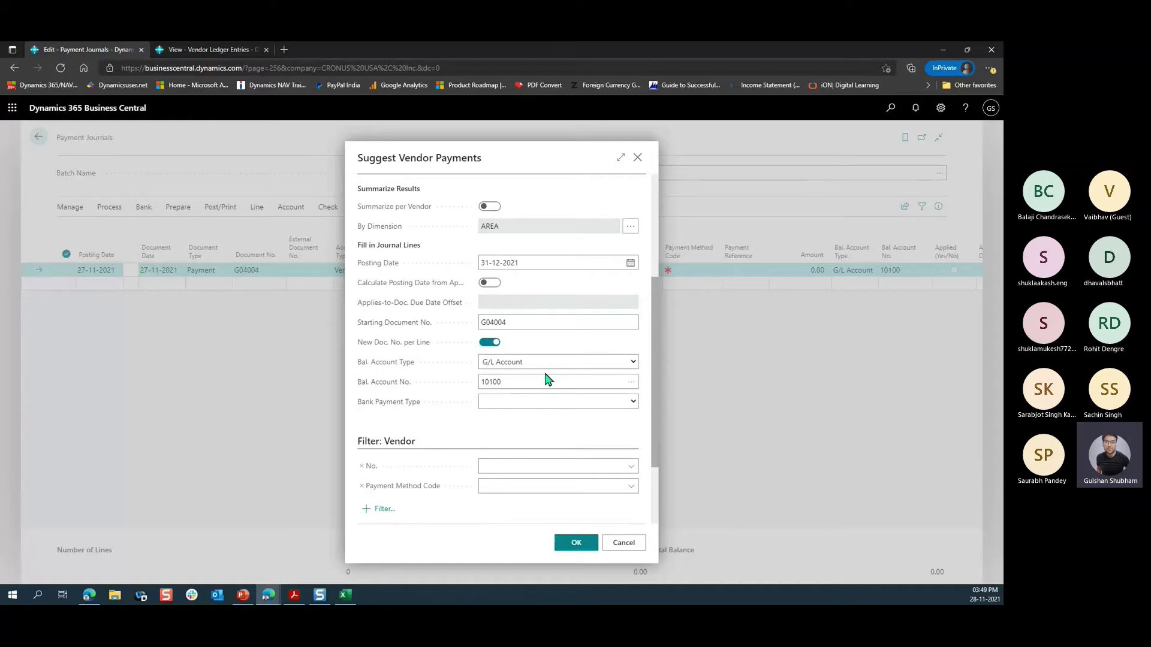
# Step: Review the remaining suggestion options and the New Doc. No. per Line description, and generate the vendor payment lines
pyautogui.click(534, 321)
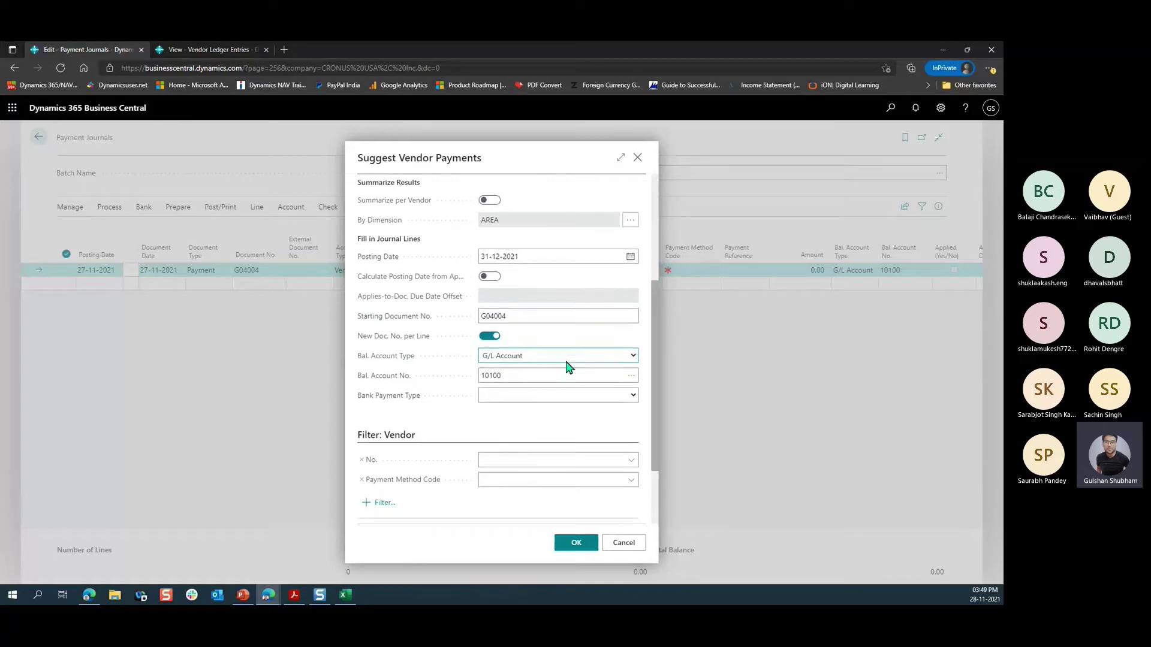
pyautogui.scroll(-2, 566, 360)
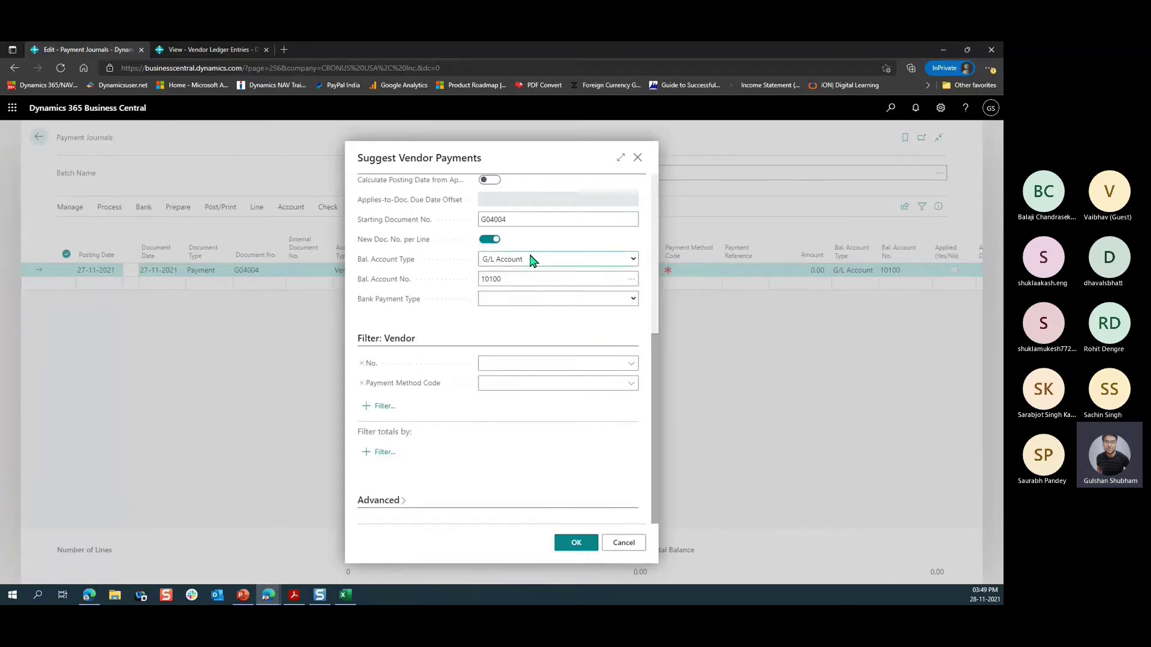
pyautogui.scroll(1, 539, 266)
pyautogui.scroll(4, 546, 272)
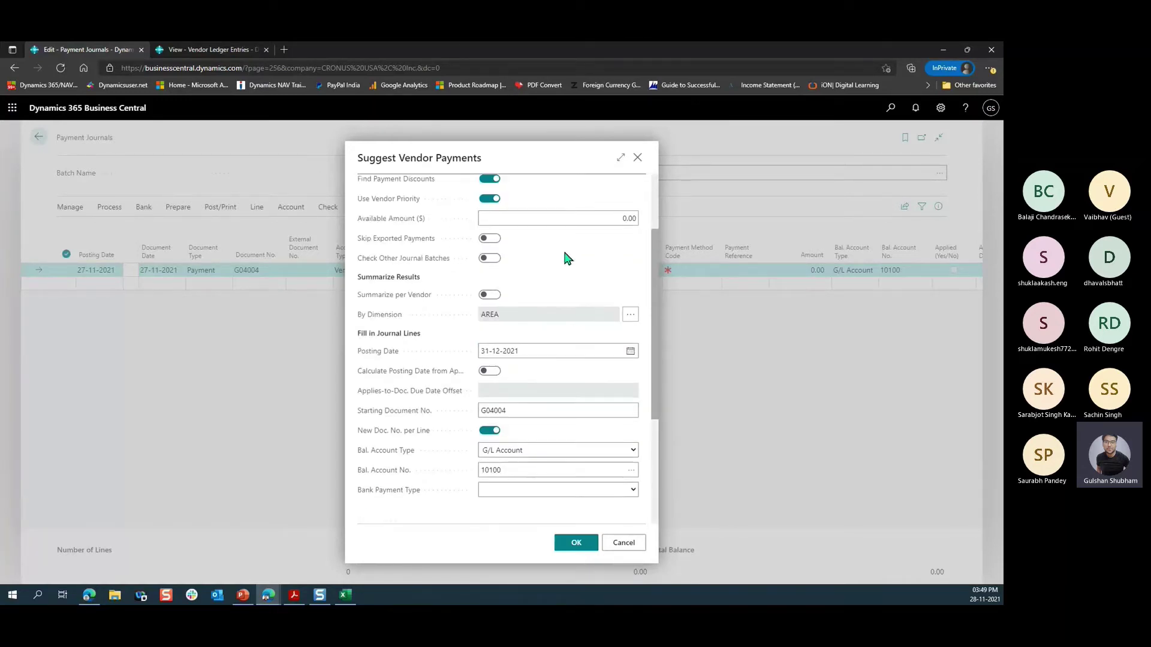
pyautogui.scroll(1, 546, 240)
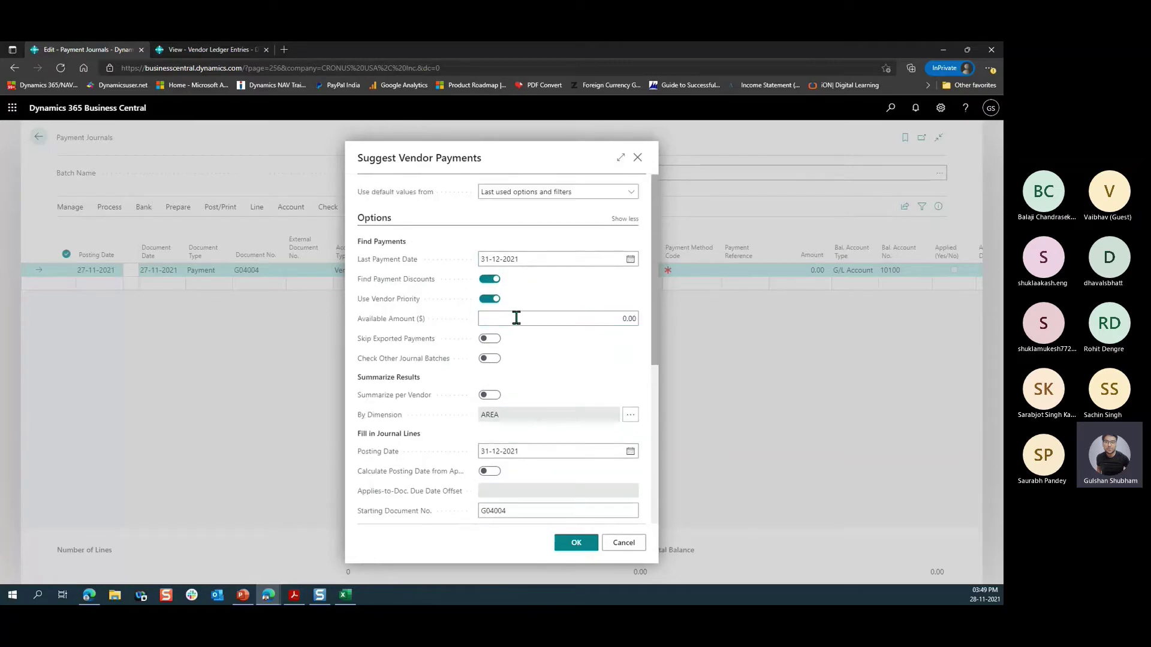
pyautogui.click(592, 188)
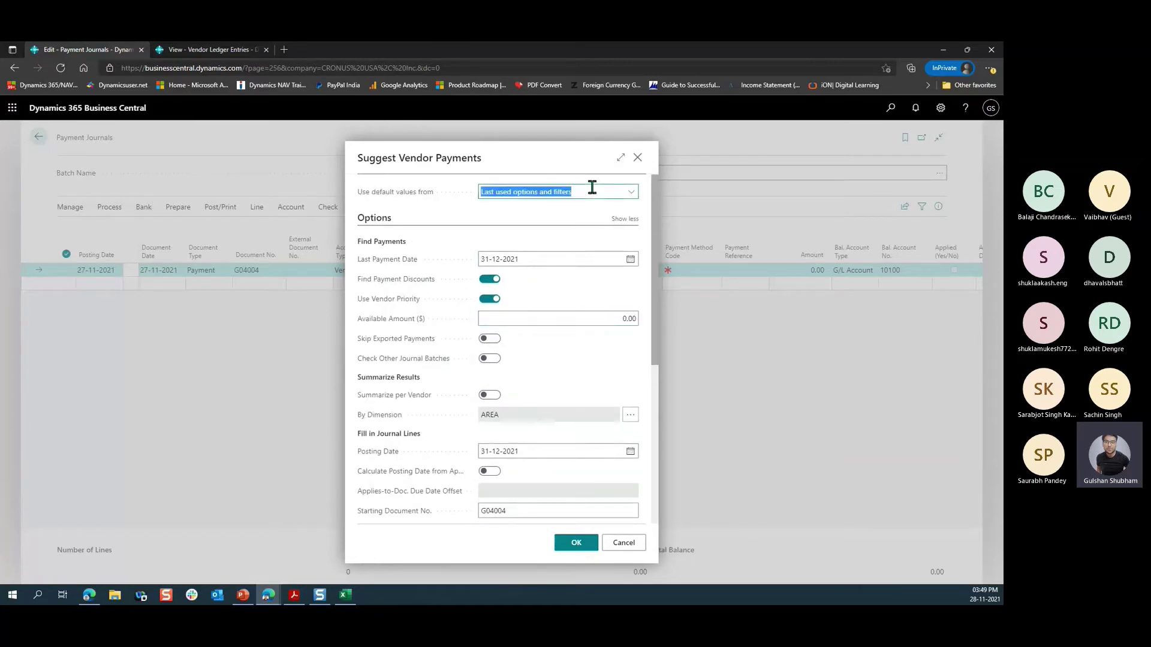
pyautogui.scroll(-1, 523, 396)
pyautogui.scroll(-1, 525, 396)
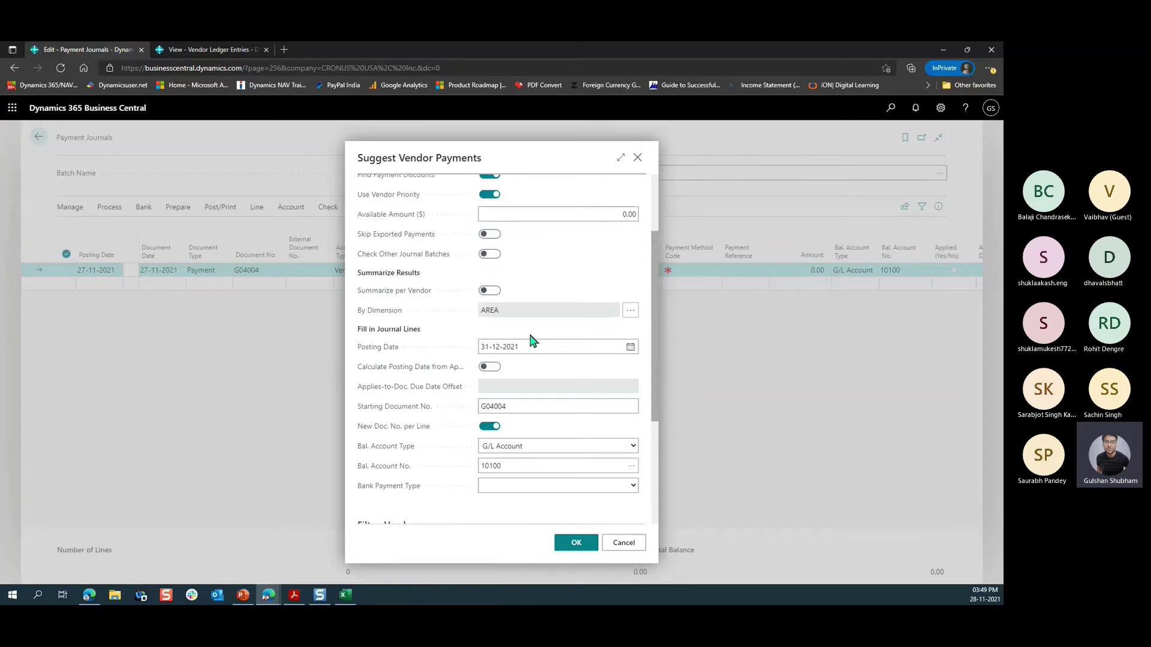
pyautogui.scroll(-3, 545, 371)
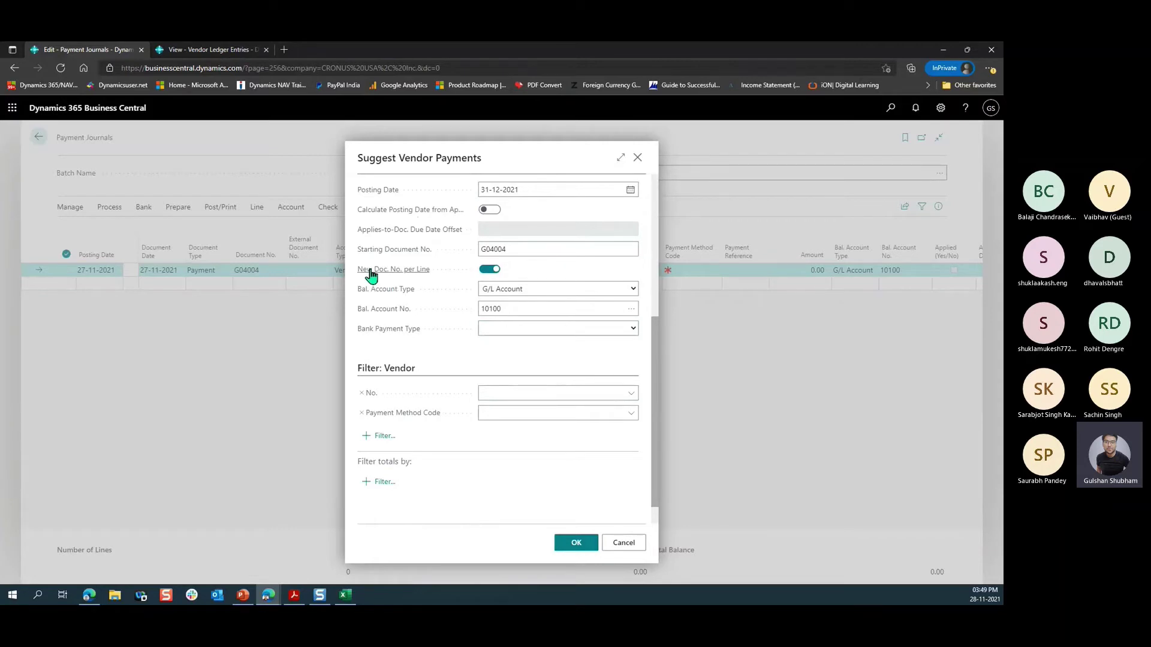
pyautogui.moveTo(375, 274)
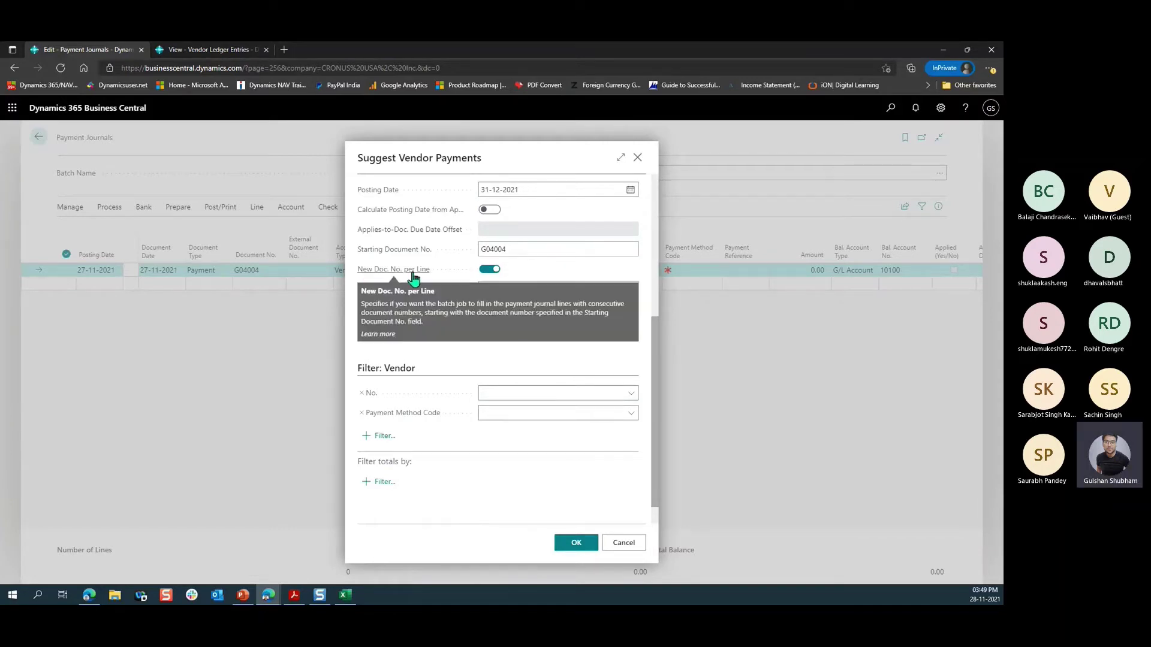
pyautogui.click(576, 544)
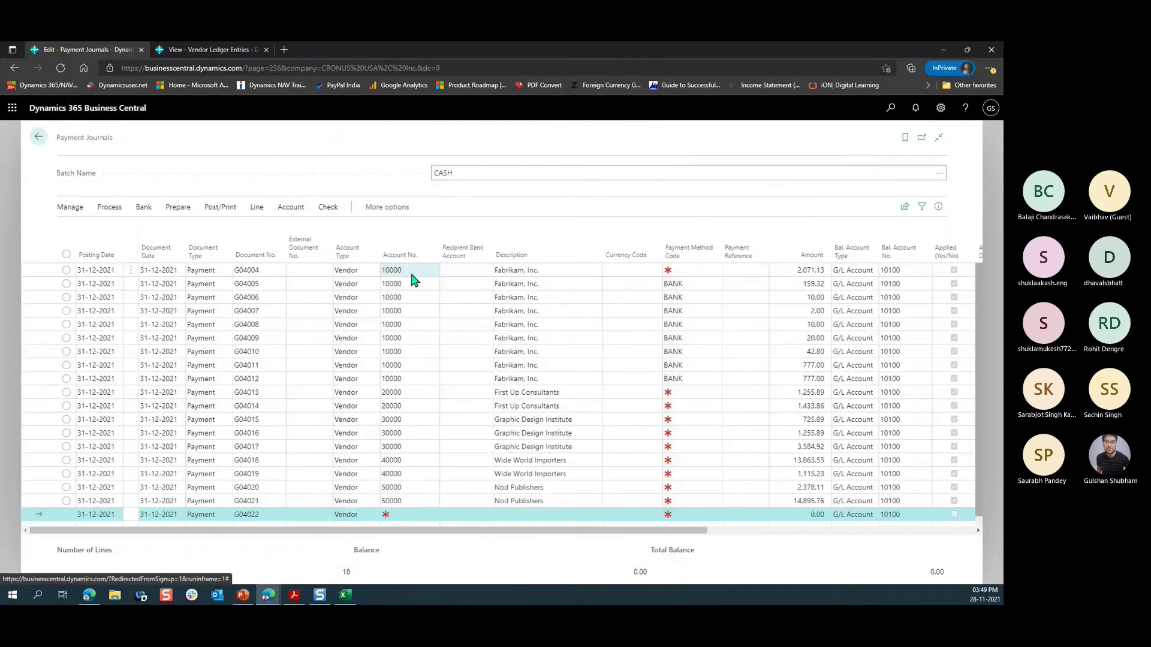
# Step: Check the per-line document numbers of the new suggestions and delete all the lines from the journal
pyautogui.click(411, 274)
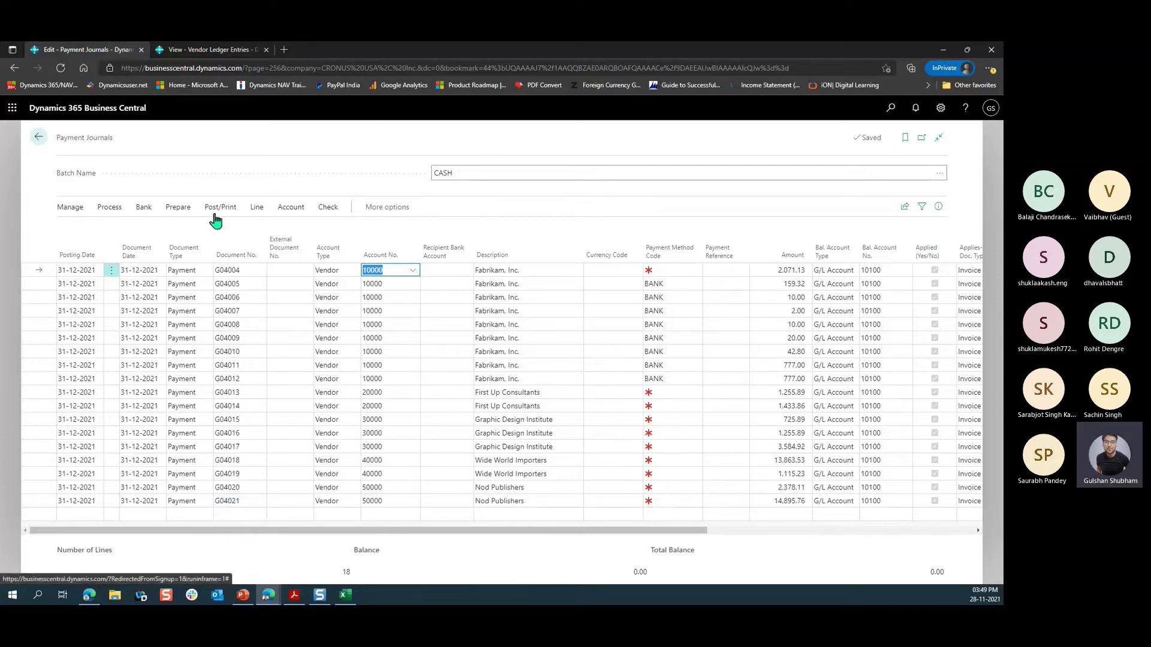
pyautogui.click(293, 272)
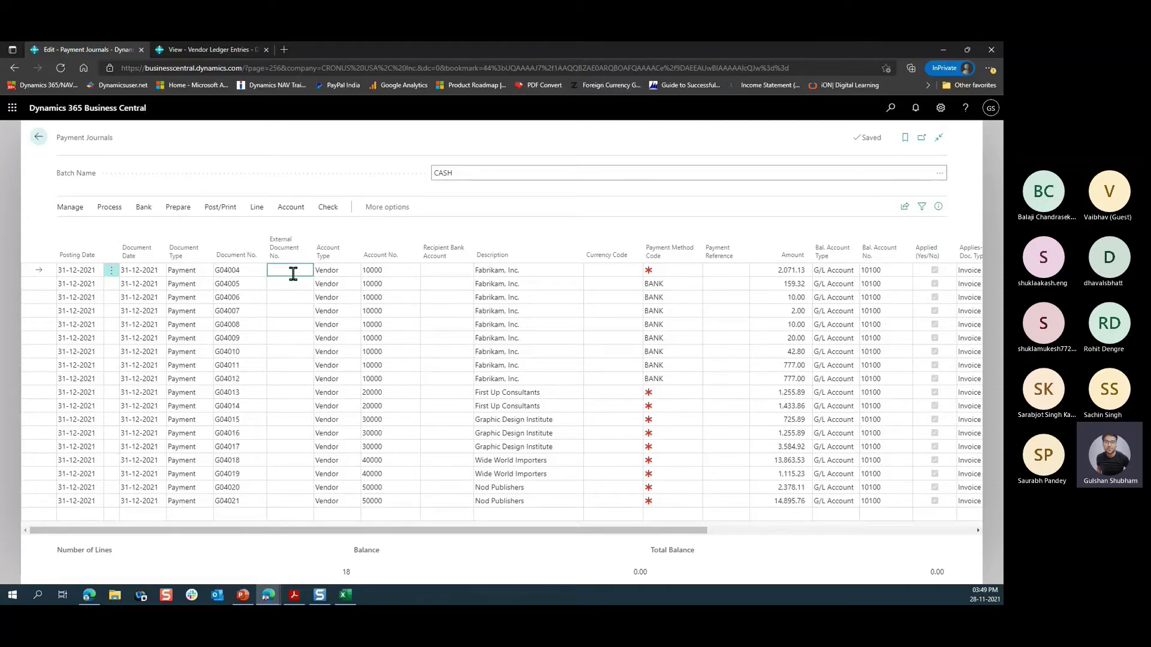
pyautogui.hotkey('ctrl', 'a')
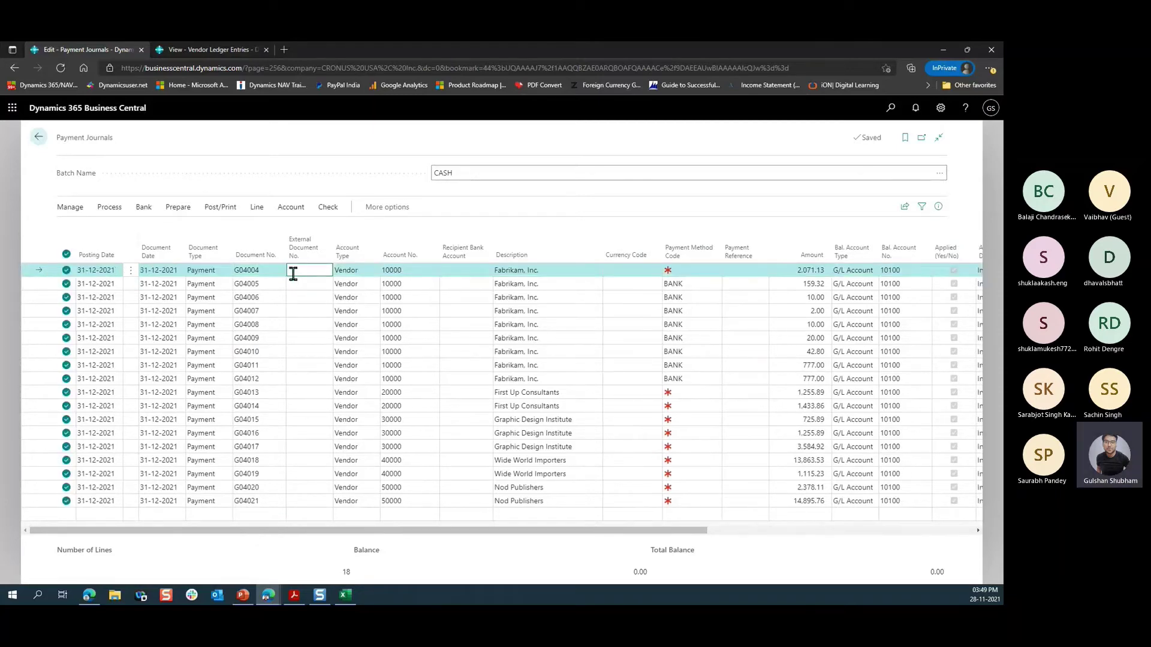
pyautogui.hotkey('ctrl', 'Delete')
pyautogui.press('Return')
# Step: Reopen Suggest Vendor Payments in an expanded view and examine the posting date calculation and due date offset options
pyautogui.click(178, 207)
pyautogui.click(138, 228)
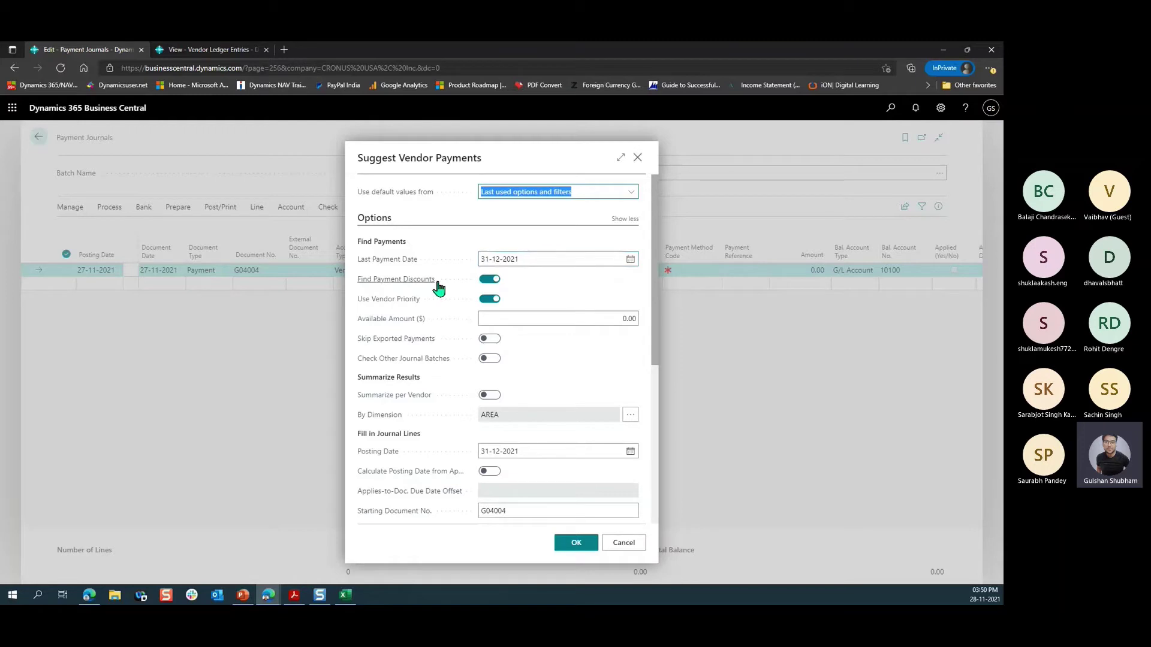
pyautogui.scroll(-5, 436, 377)
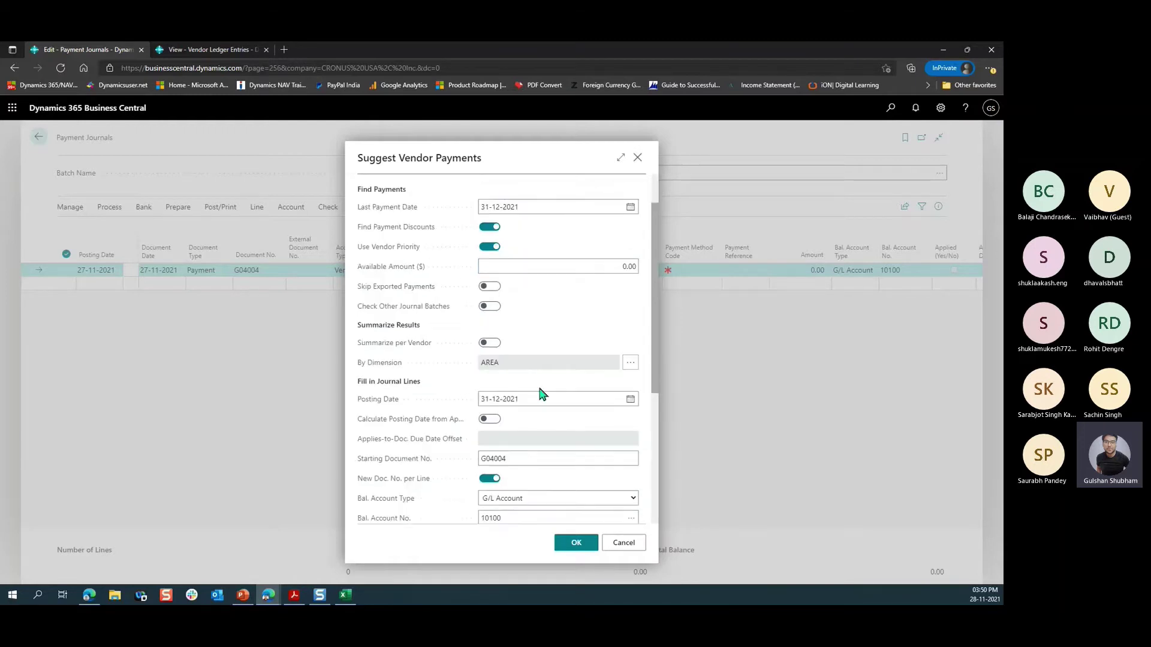
pyautogui.moveTo(406, 373)
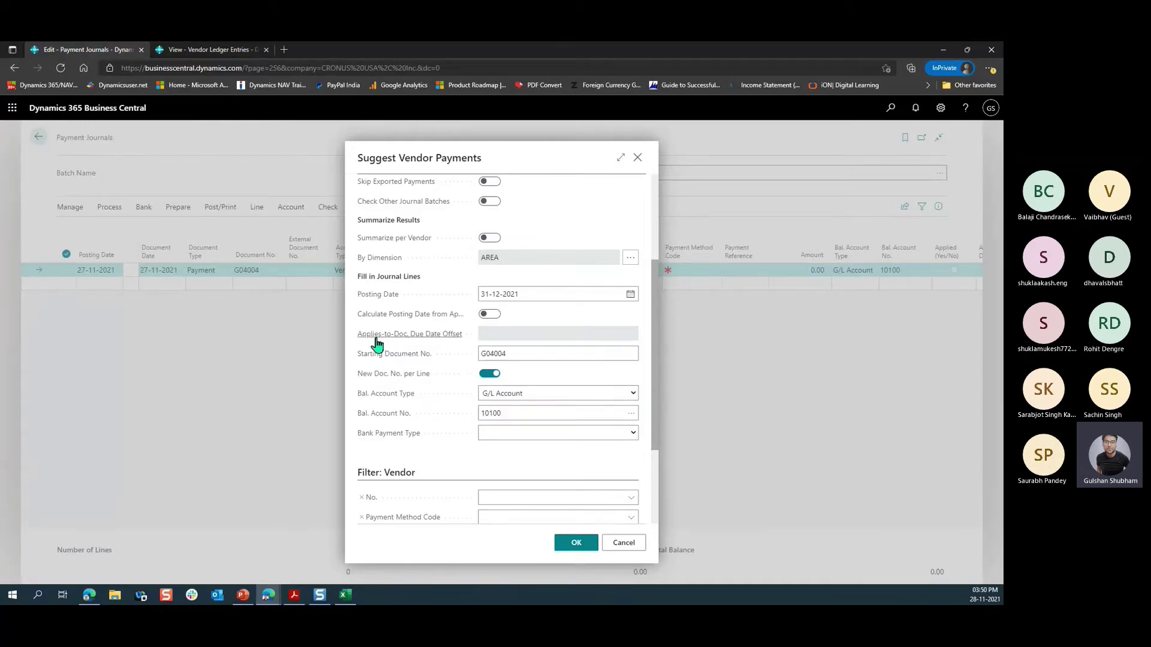
pyautogui.moveTo(387, 353)
pyautogui.moveTo(434, 322)
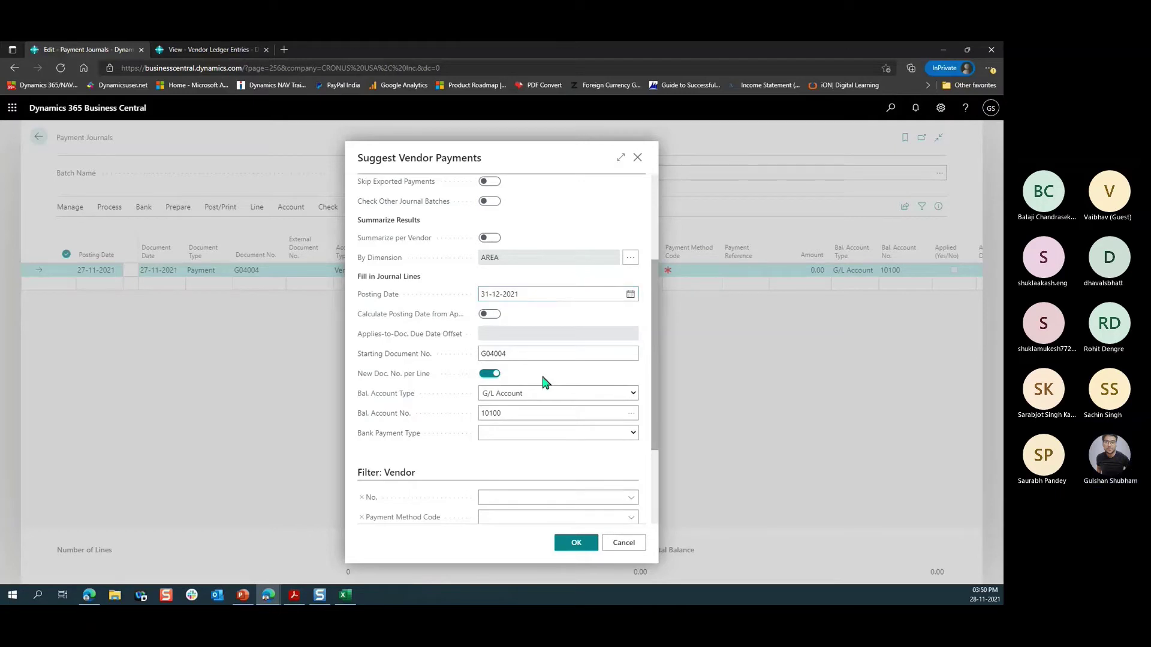
pyautogui.scroll(2, 522, 380)
pyautogui.scroll(-2, 540, 383)
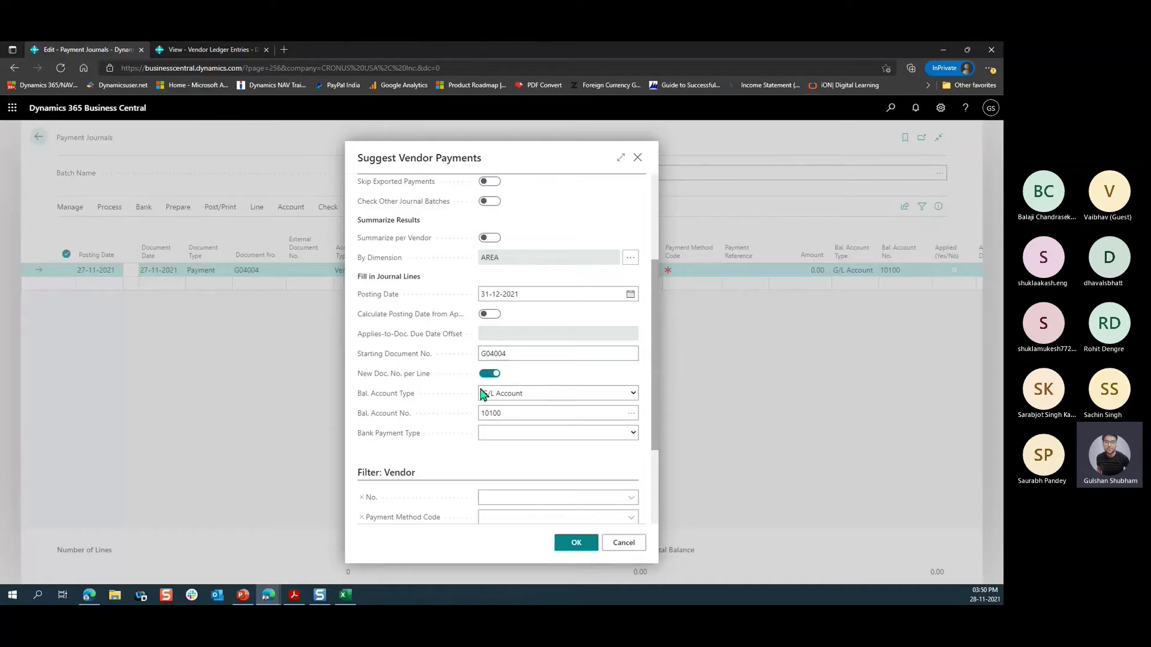
pyautogui.click(620, 157)
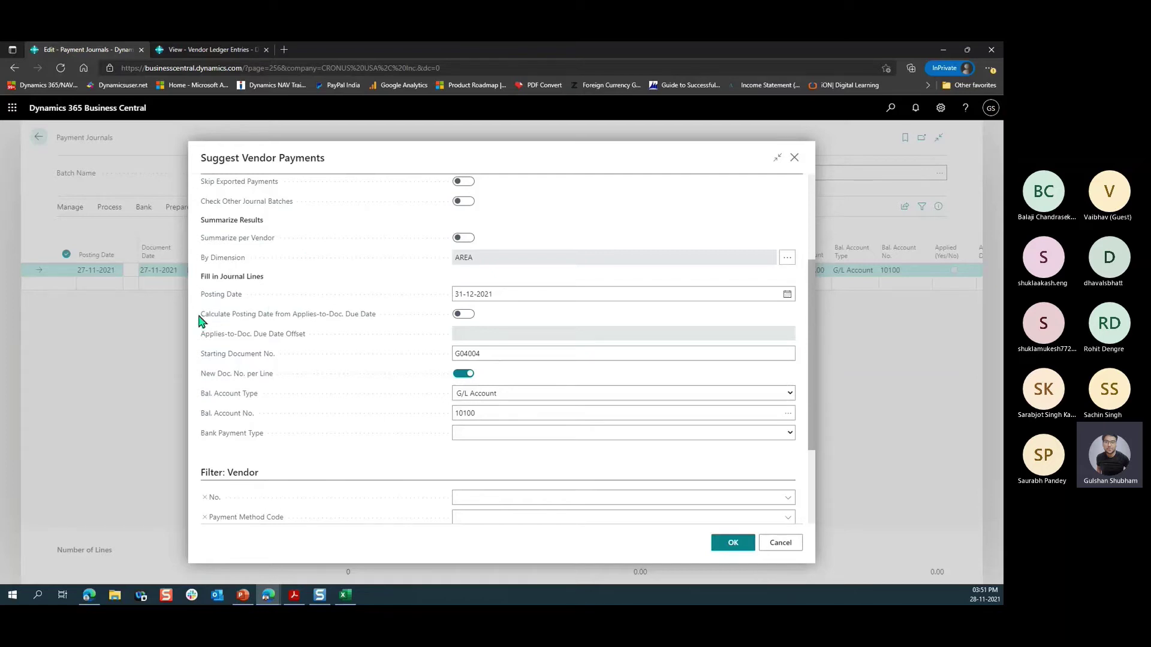
pyautogui.moveTo(199, 321); pyautogui.dragTo(283, 337)
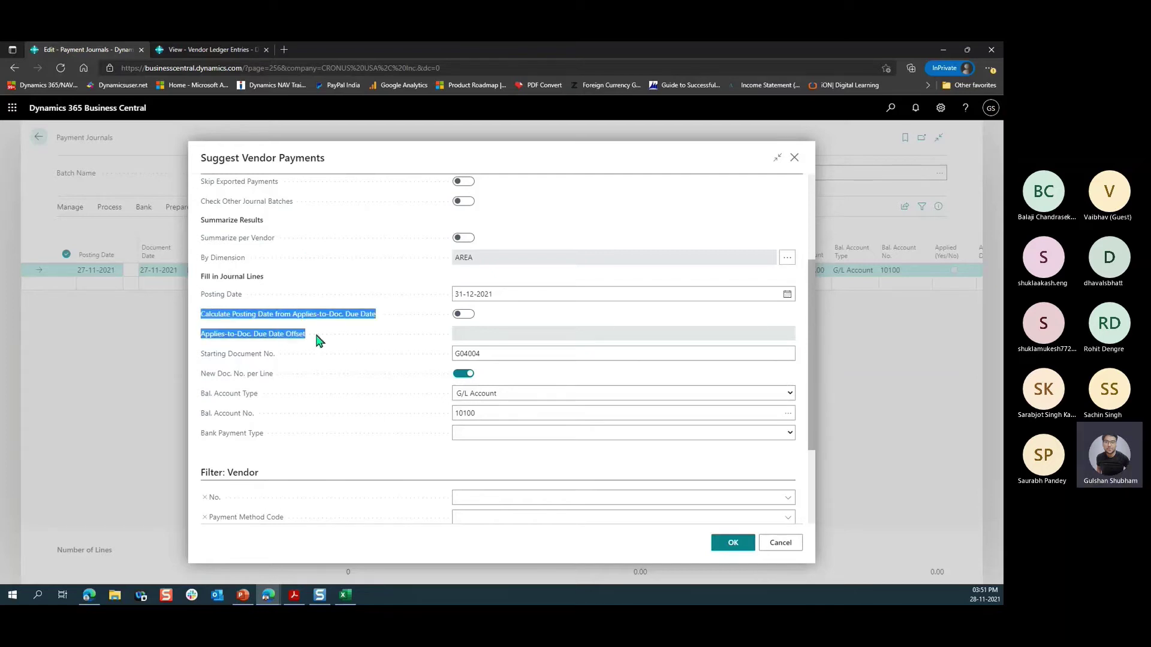
pyautogui.click(254, 312)
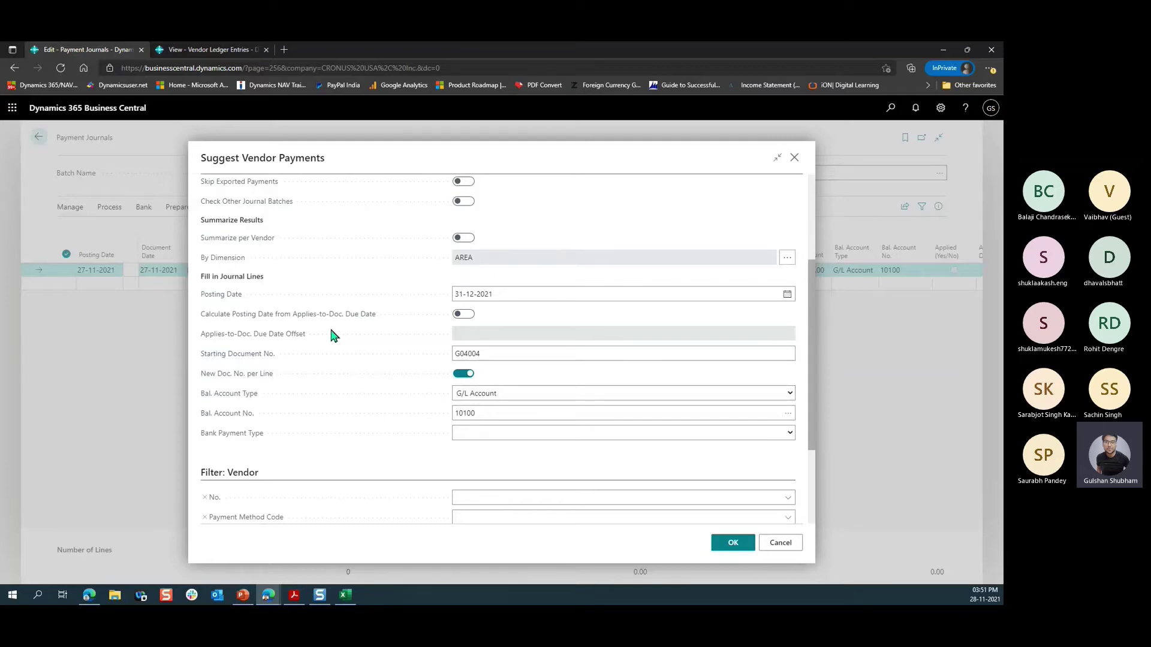
# Step: Turn off Find Payment Discounts and Use Vendor Priority, and enable Calculate Posting Date from Applies-to-Doc. Due Date
pyautogui.click(513, 293)
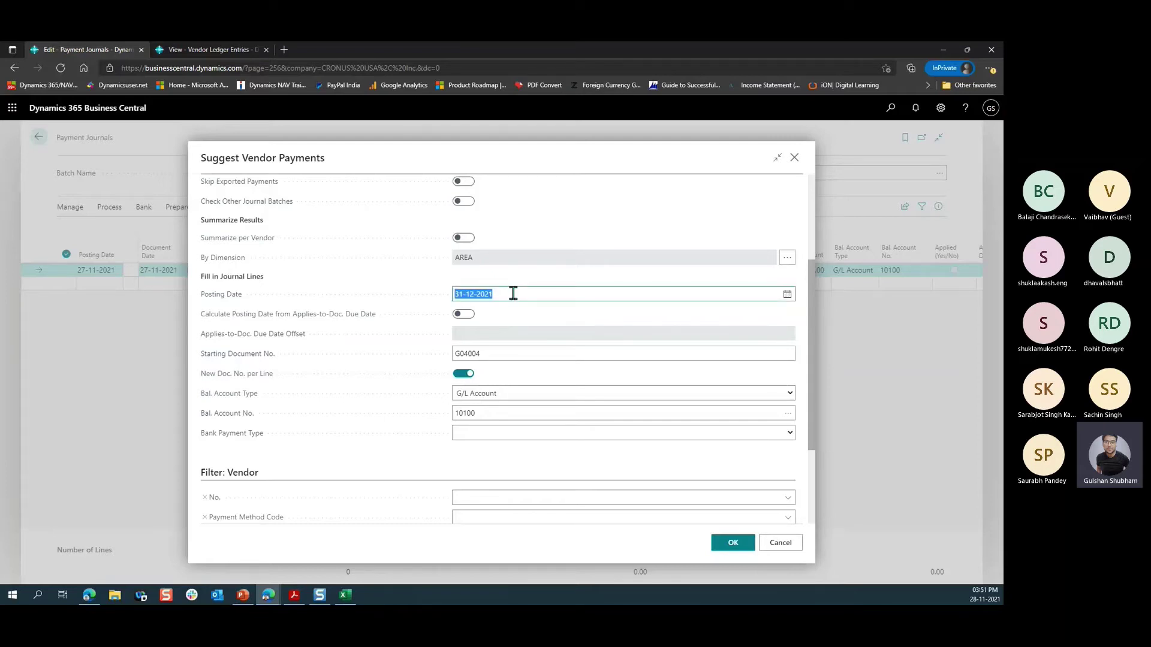
pyautogui.click(467, 316)
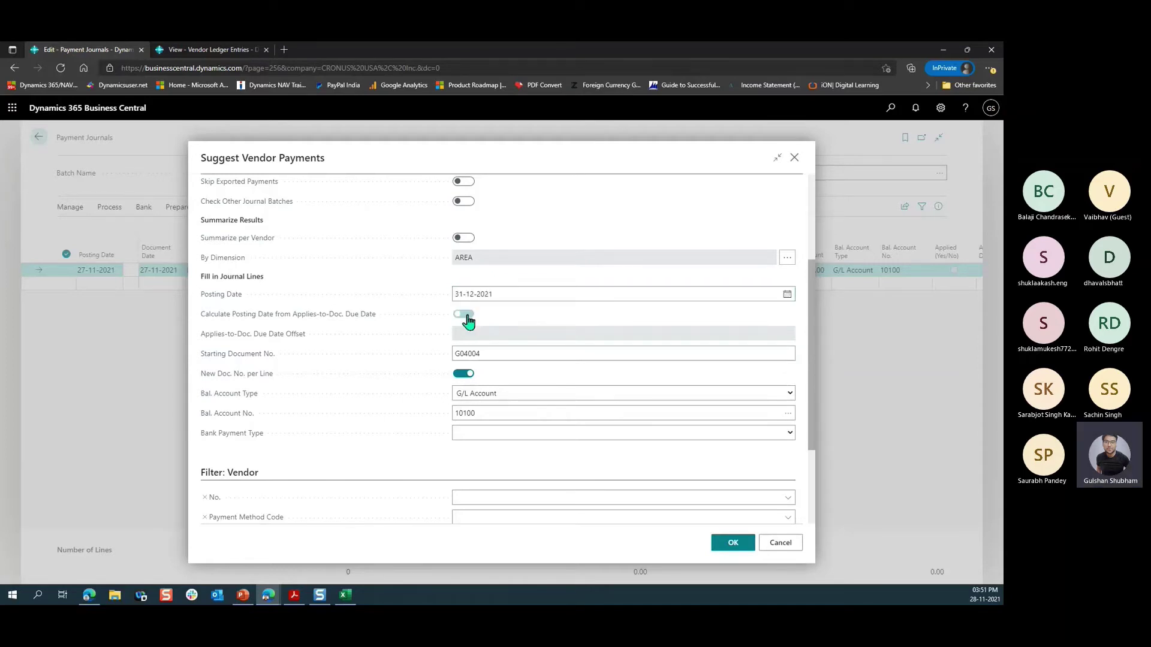
pyautogui.scroll(1, 422, 238)
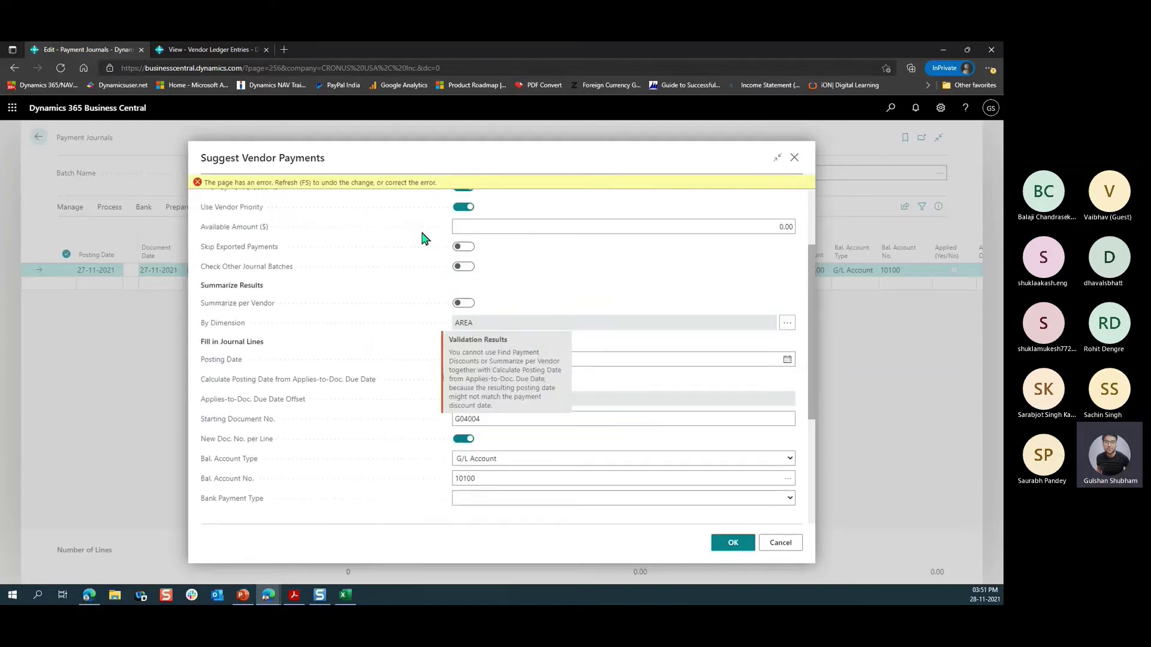
pyautogui.scroll(-1, 599, 314)
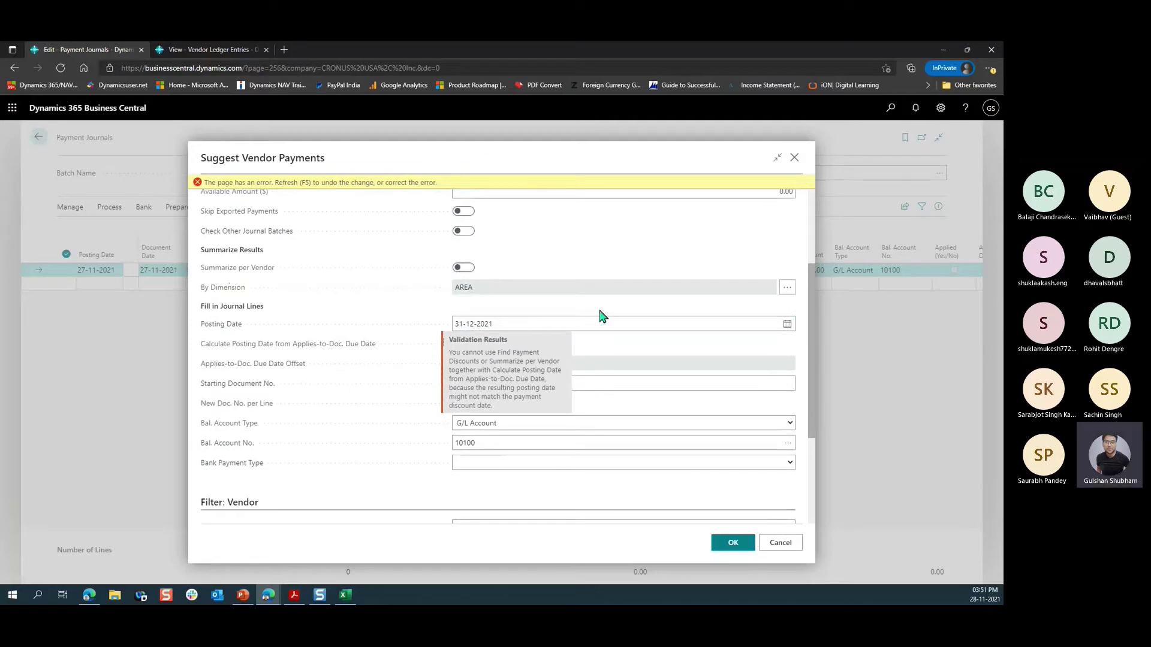
pyautogui.scroll(2, 588, 302)
pyautogui.click(463, 292)
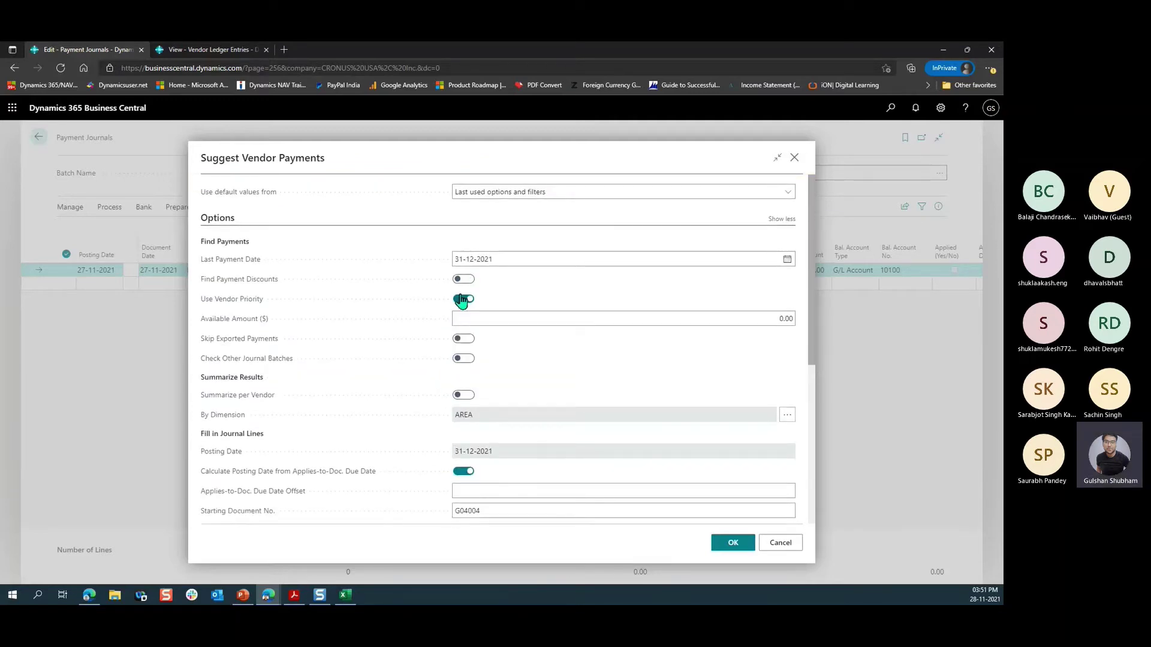
pyautogui.click(463, 299)
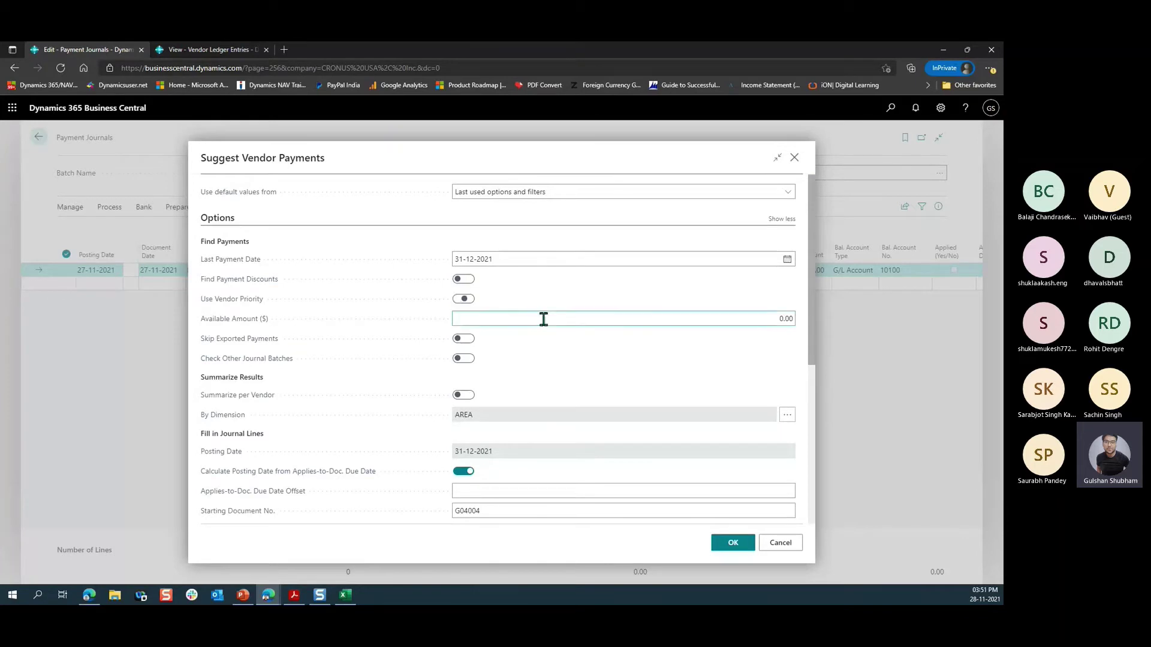
pyautogui.scroll(-3, 523, 311)
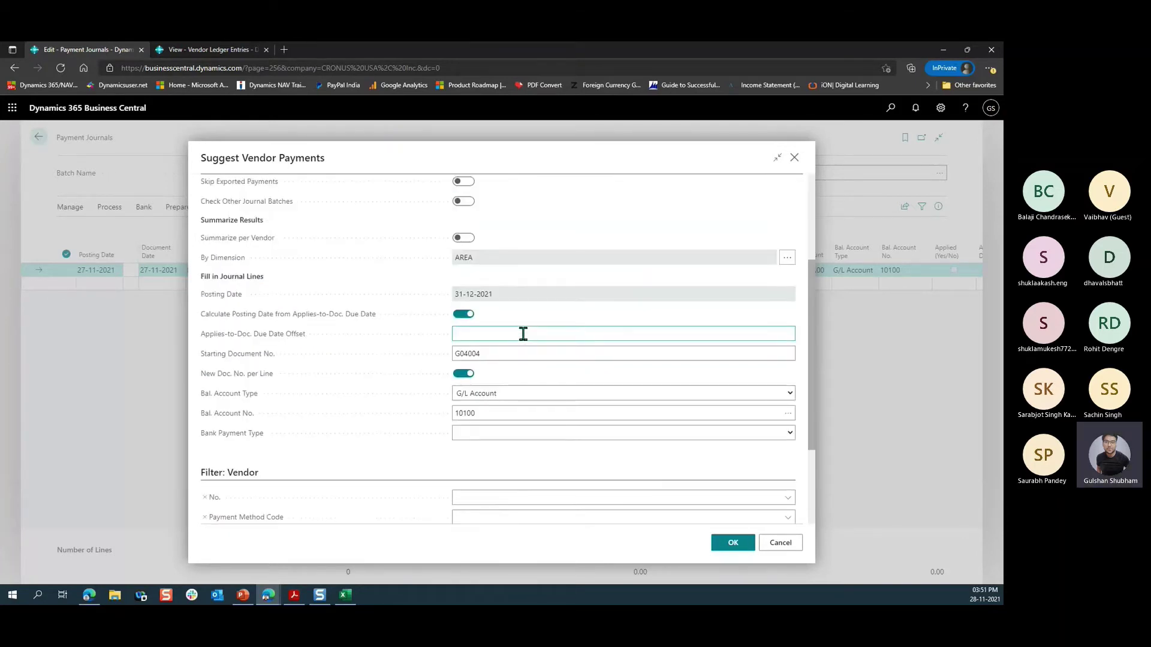
# Step: Turn off New Doc. No. per Line and the due-date-based posting date calculation, and read the Applies-to-Doc. Due Date Offset description
pyautogui.click(463, 374)
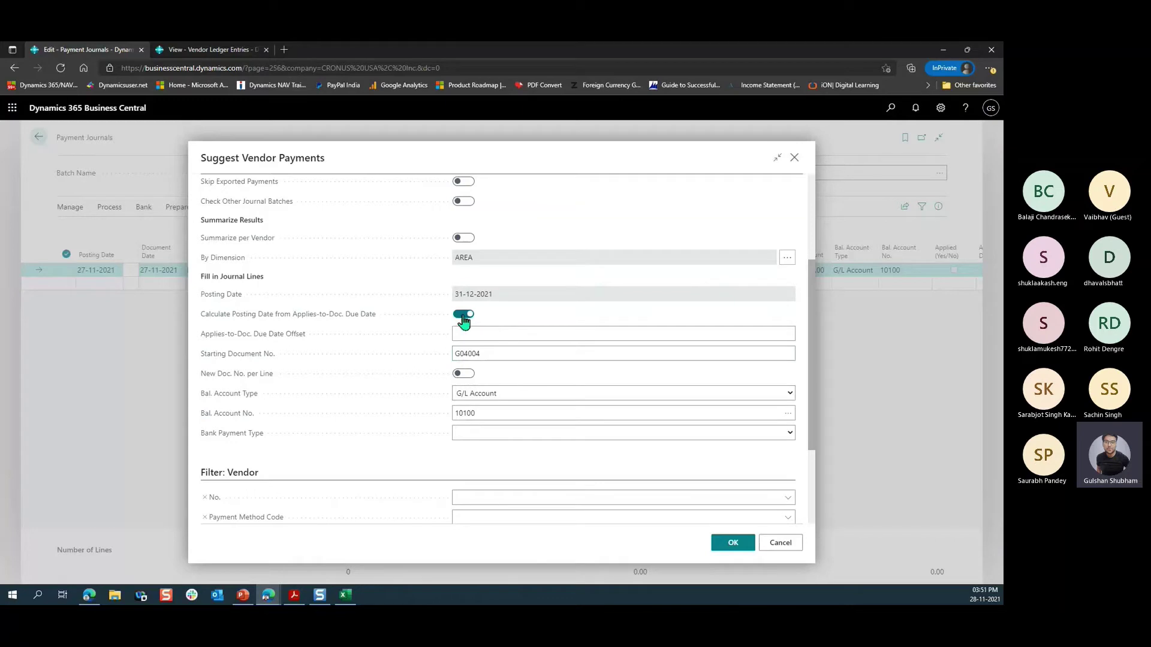
pyautogui.moveTo(505, 298); pyautogui.dragTo(457, 303)
pyautogui.click(505, 299)
pyautogui.click(465, 316)
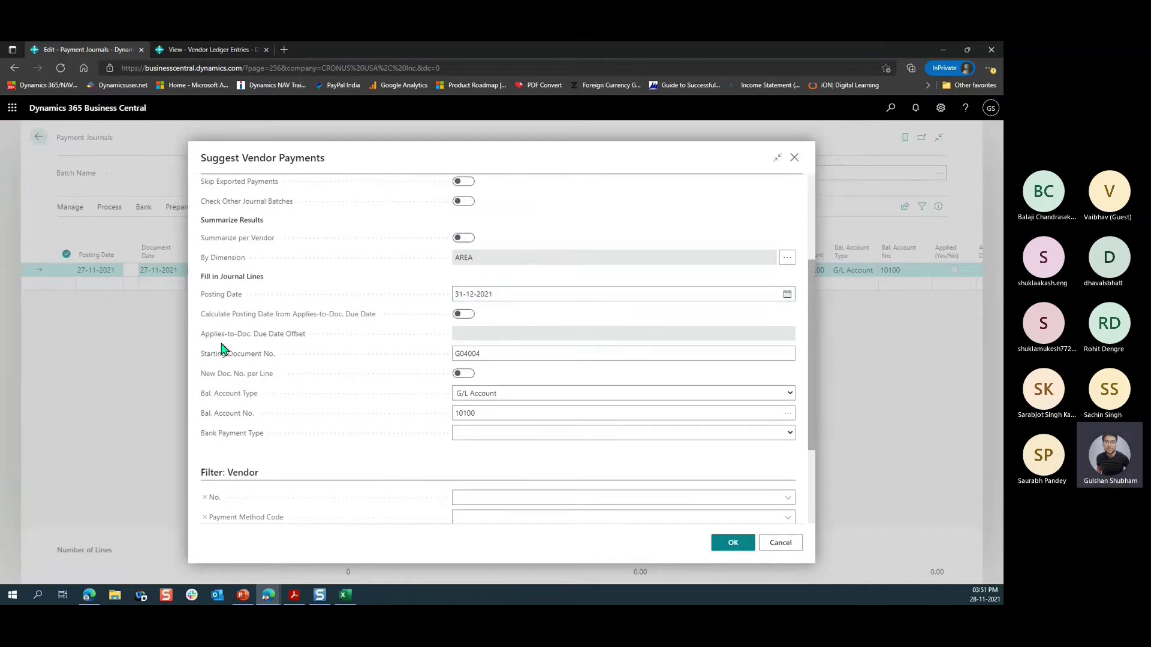
pyautogui.moveTo(233, 341)
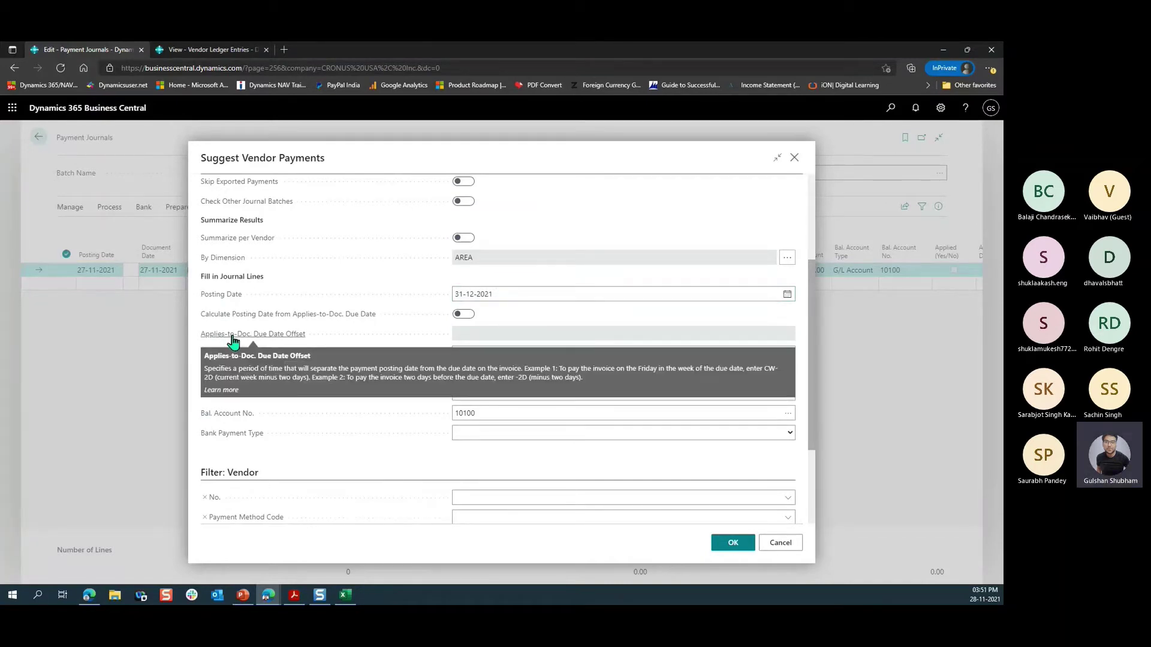
# Step: Enable Calculate Posting Date from Applies-to-Doc. Due Date again, leave the offset blank, and close the request without generating lines
pyautogui.click(463, 314)
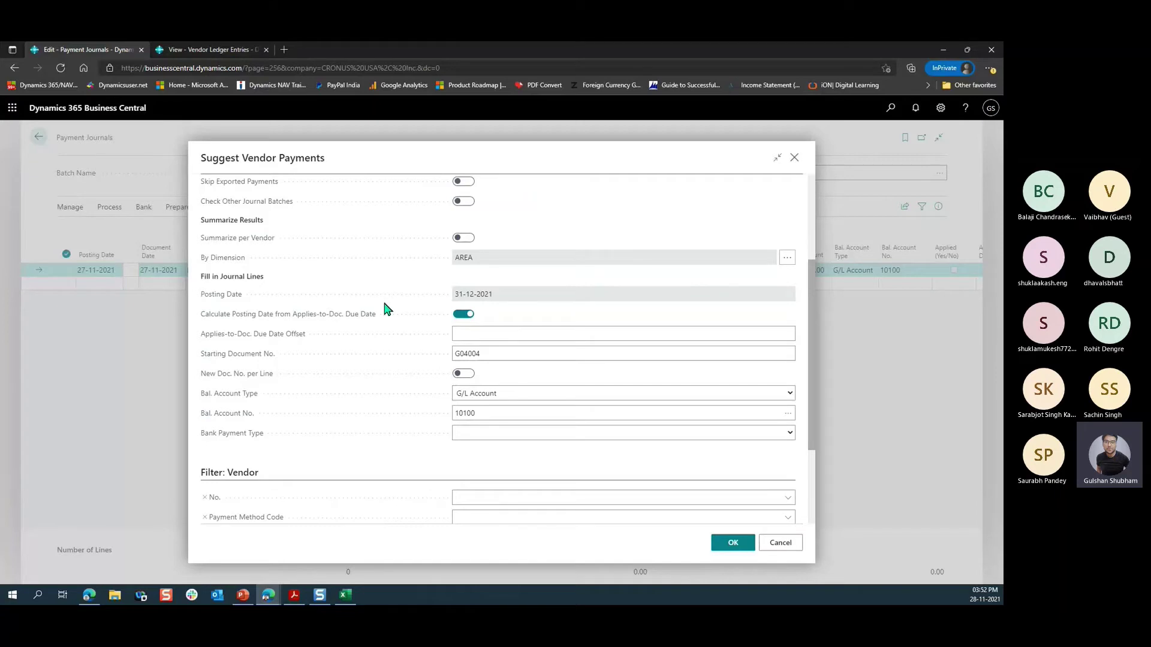
pyautogui.click(474, 329)
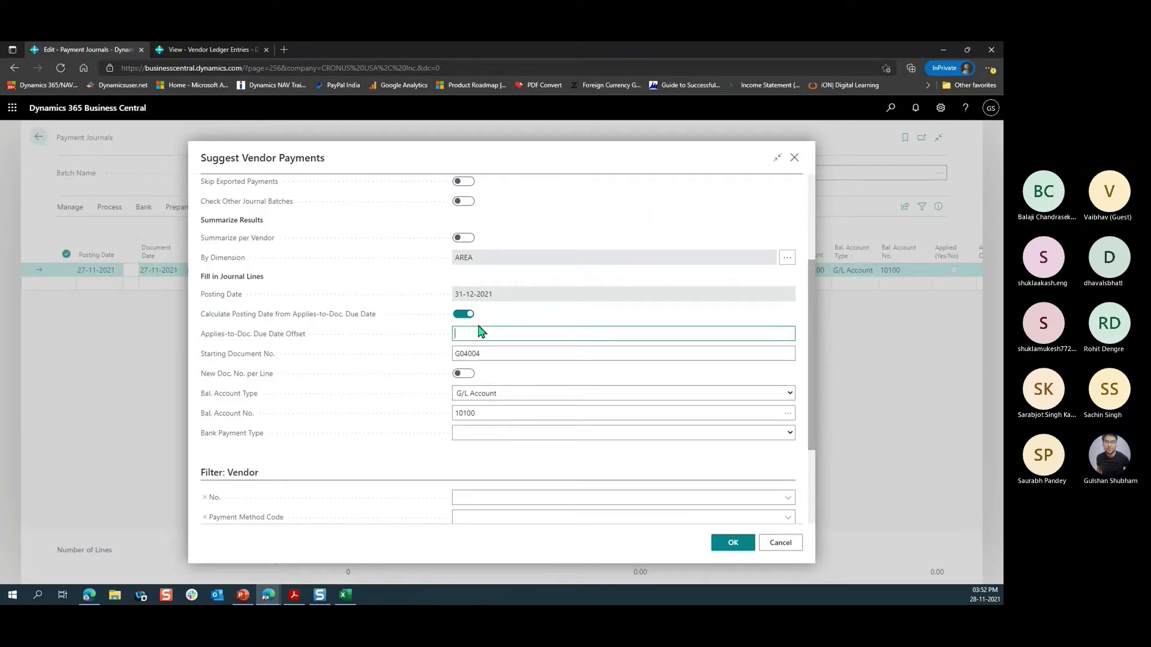
pyautogui.click(462, 317)
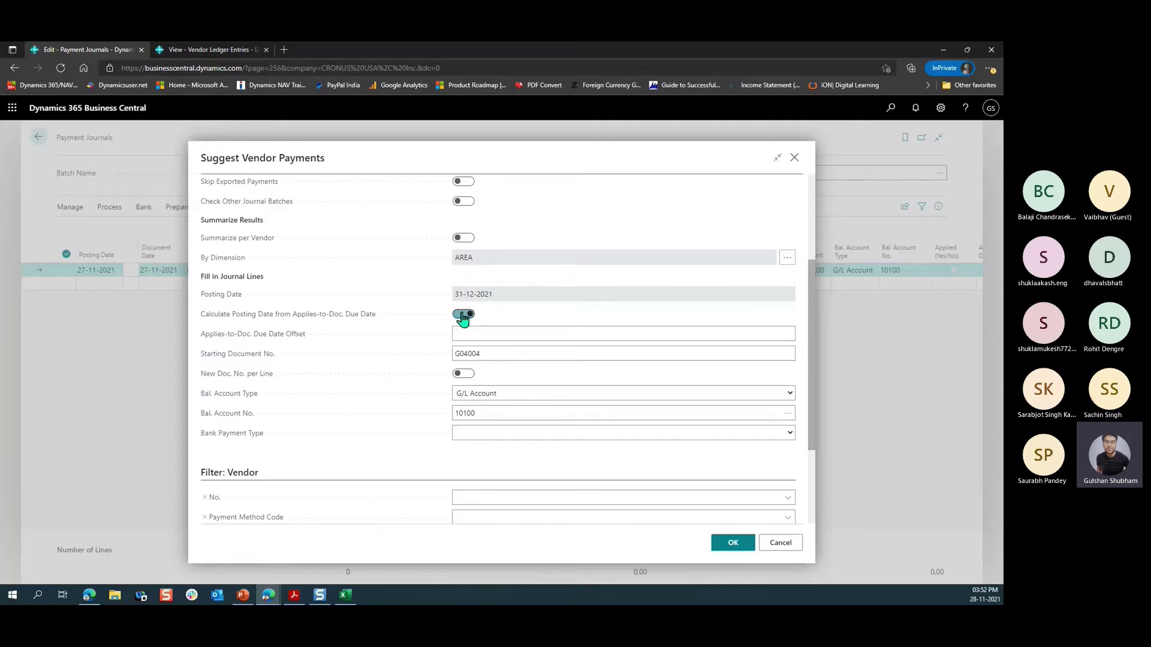
pyautogui.click(473, 334)
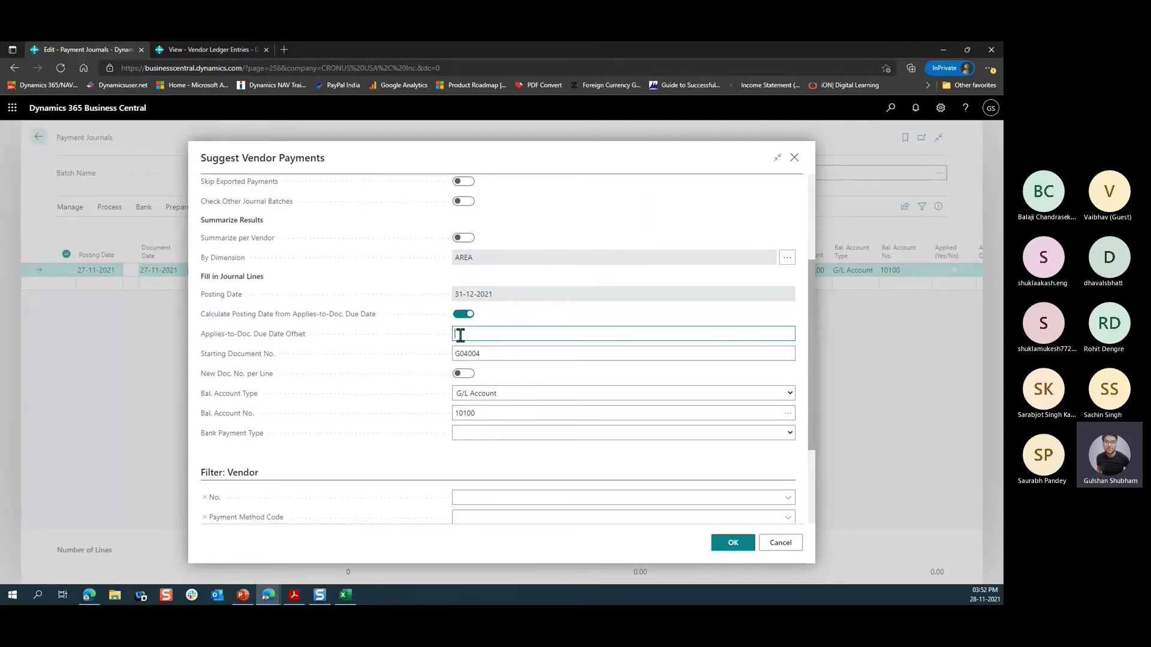
pyautogui.click(796, 158)
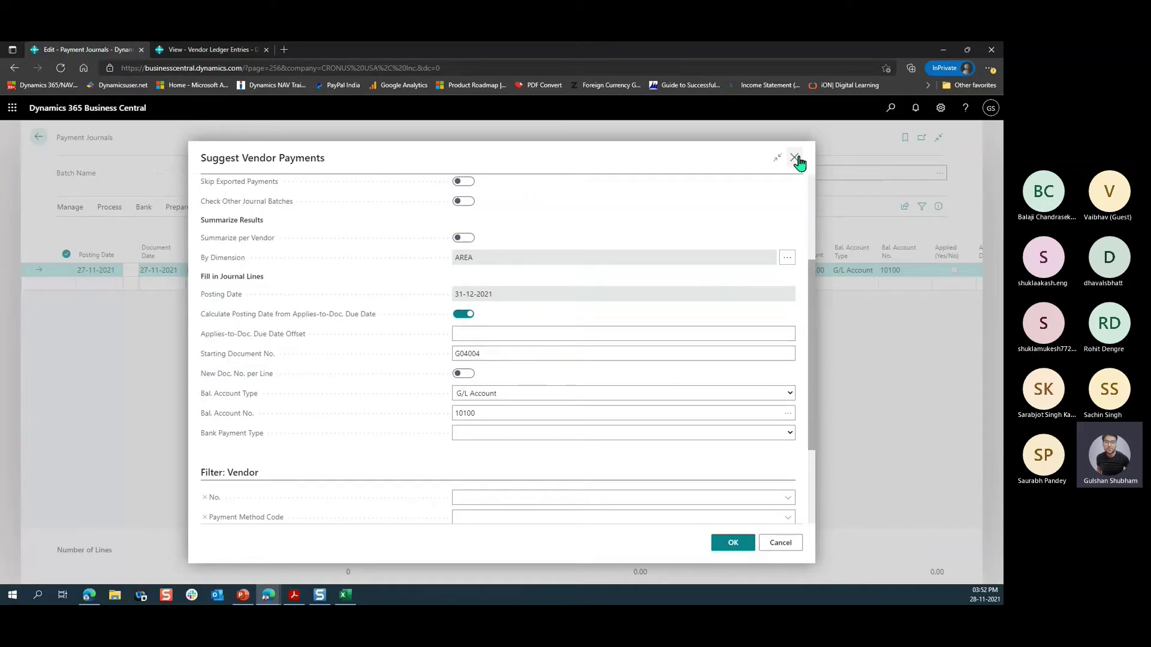
pyautogui.click(795, 158)
# Step: Reopen Suggest Vendor Payments and generate the payment lines with the last used options and filters
pyautogui.click(178, 214)
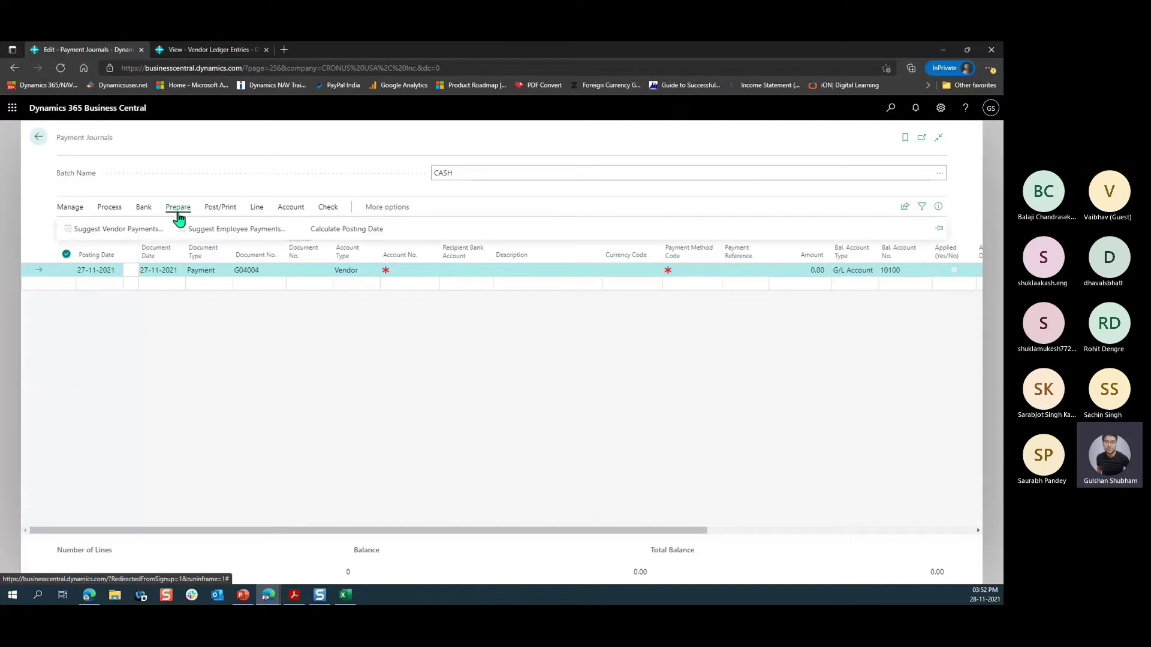
pyautogui.click(126, 232)
pyautogui.scroll(-5, 609, 467)
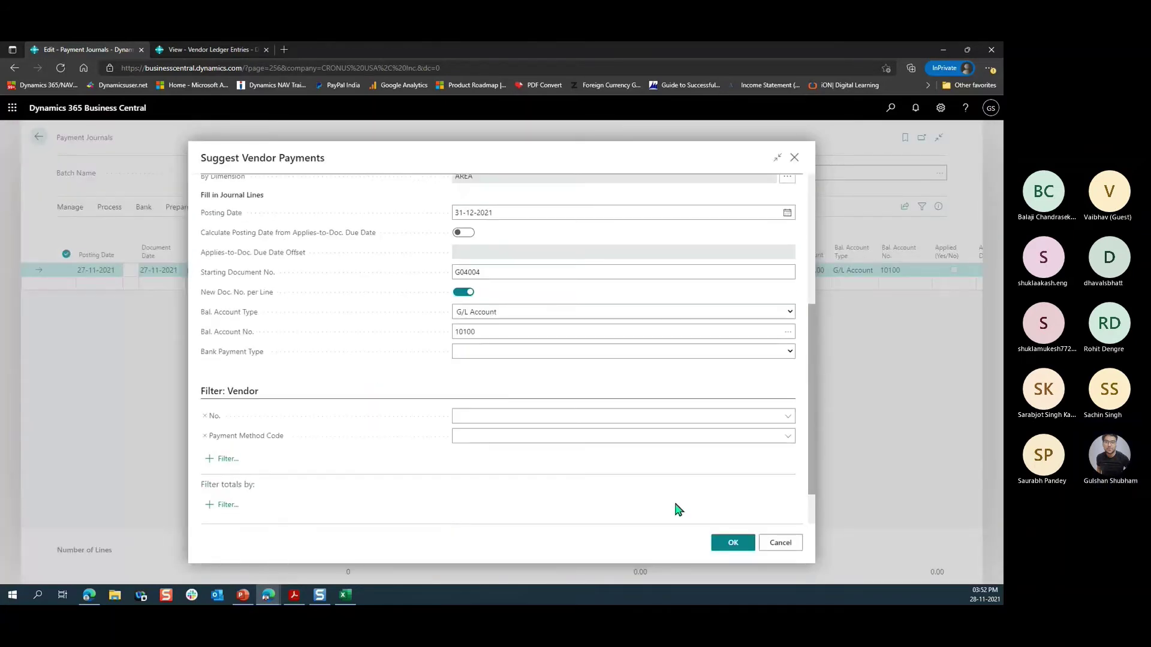
pyautogui.click(733, 542)
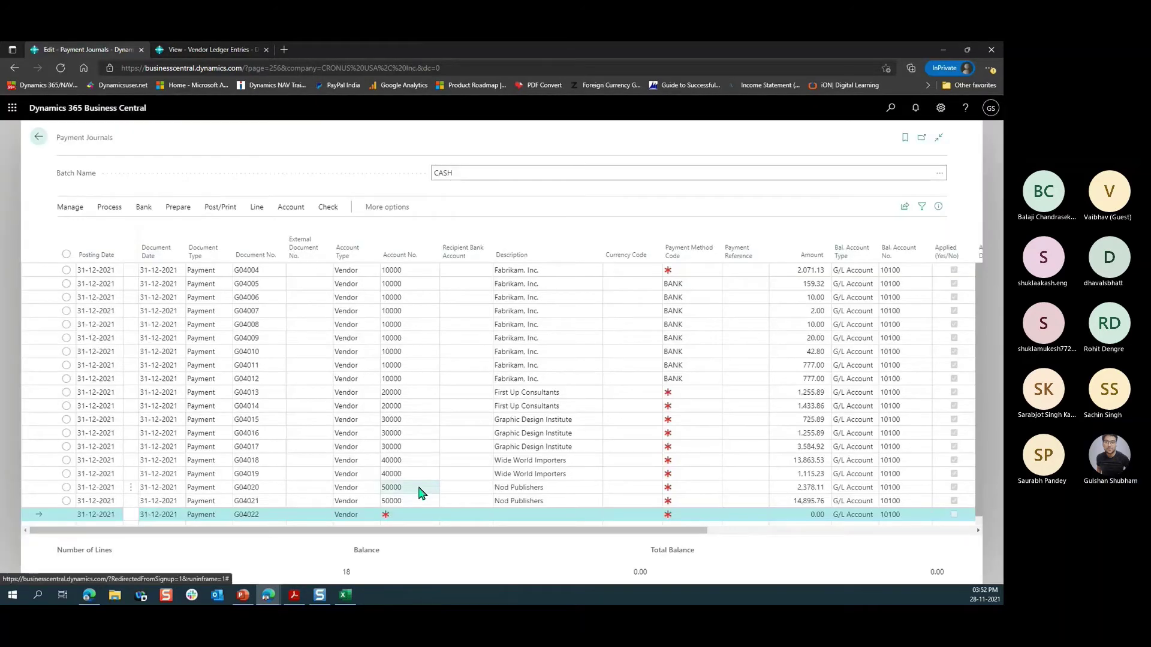
# Step: Check the posting dates of the suggested payment lines and delete all the lines from the journal
pyautogui.click(420, 493)
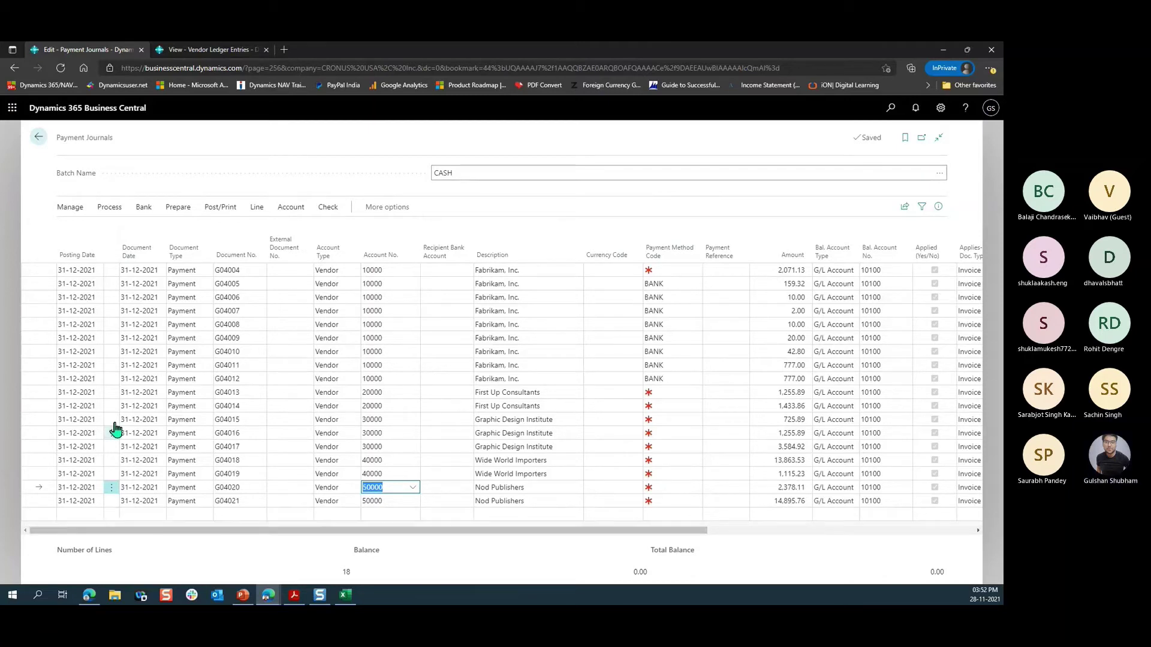
pyautogui.click(281, 270)
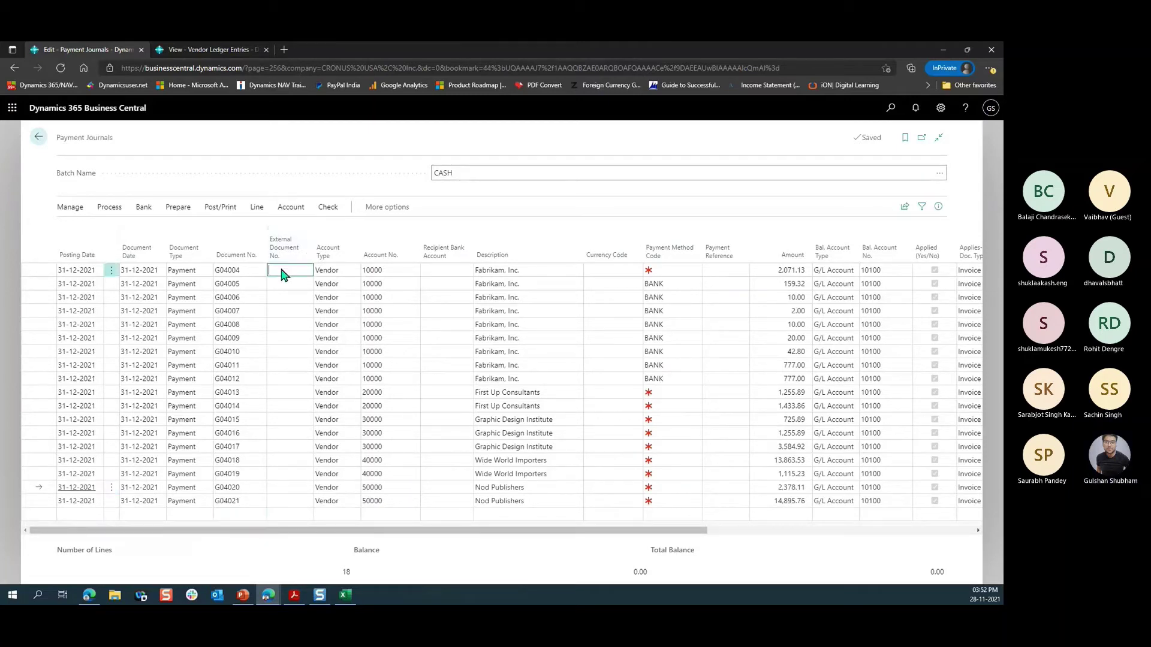
pyautogui.hotkey('ctrl', 'a')
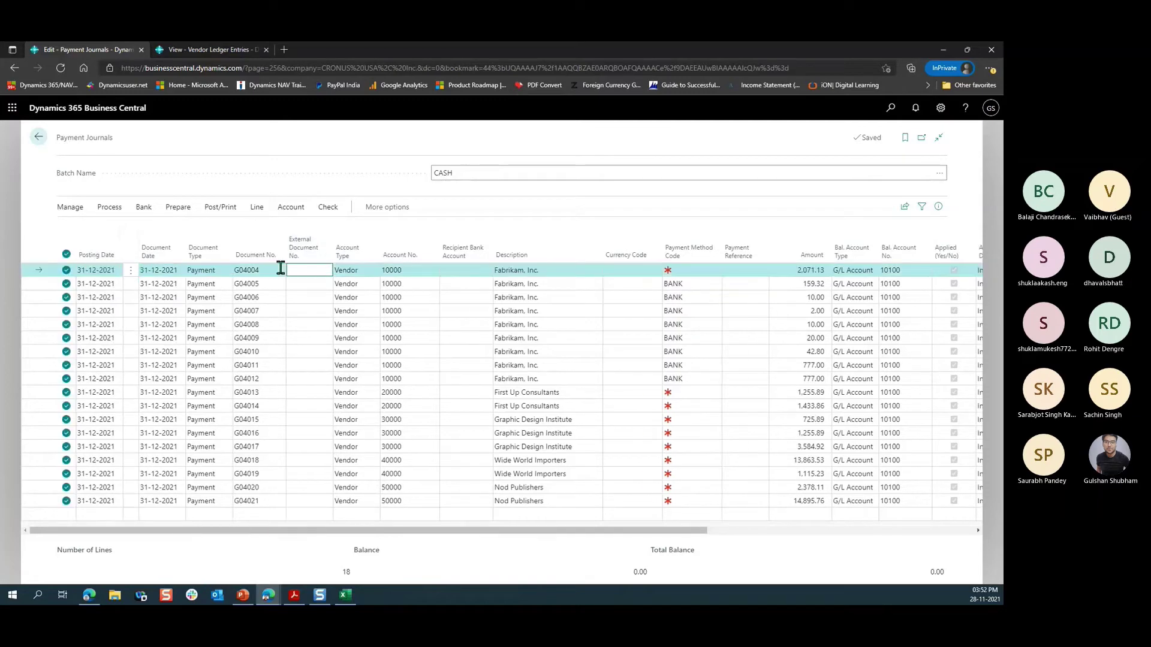
pyautogui.hotkey('ctrl', 'Delete')
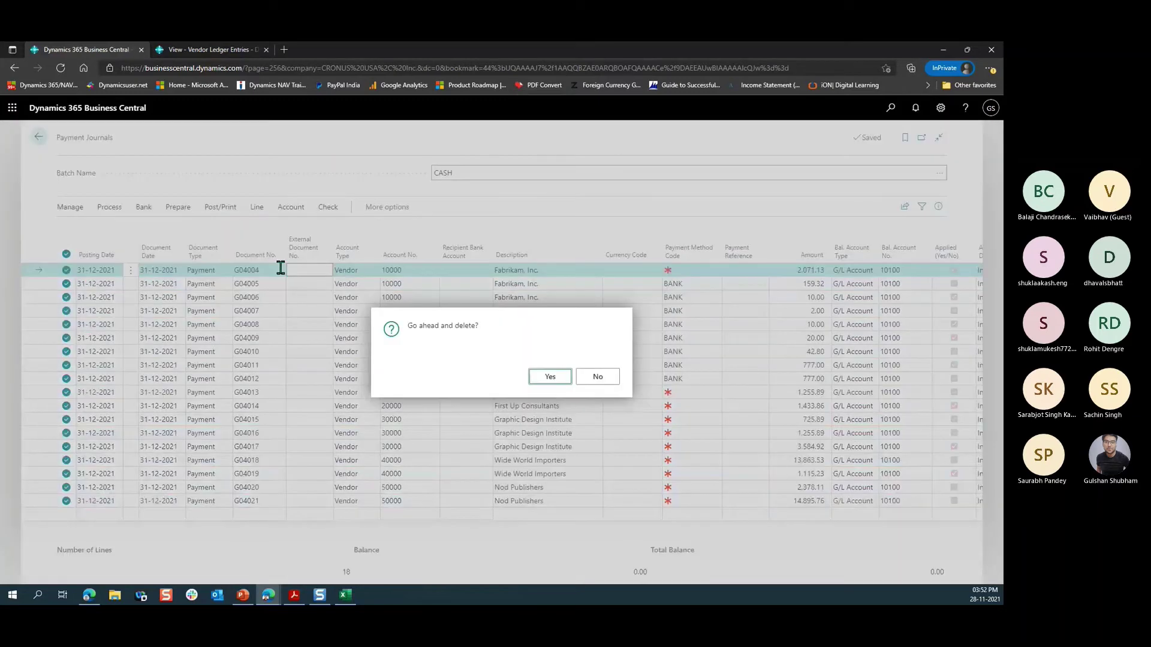
pyautogui.click(551, 376)
# Step: Start Suggest Vendor Payments again and set the Last Payment Date to 02-12-2021
pyautogui.click(178, 207)
pyautogui.click(163, 229)
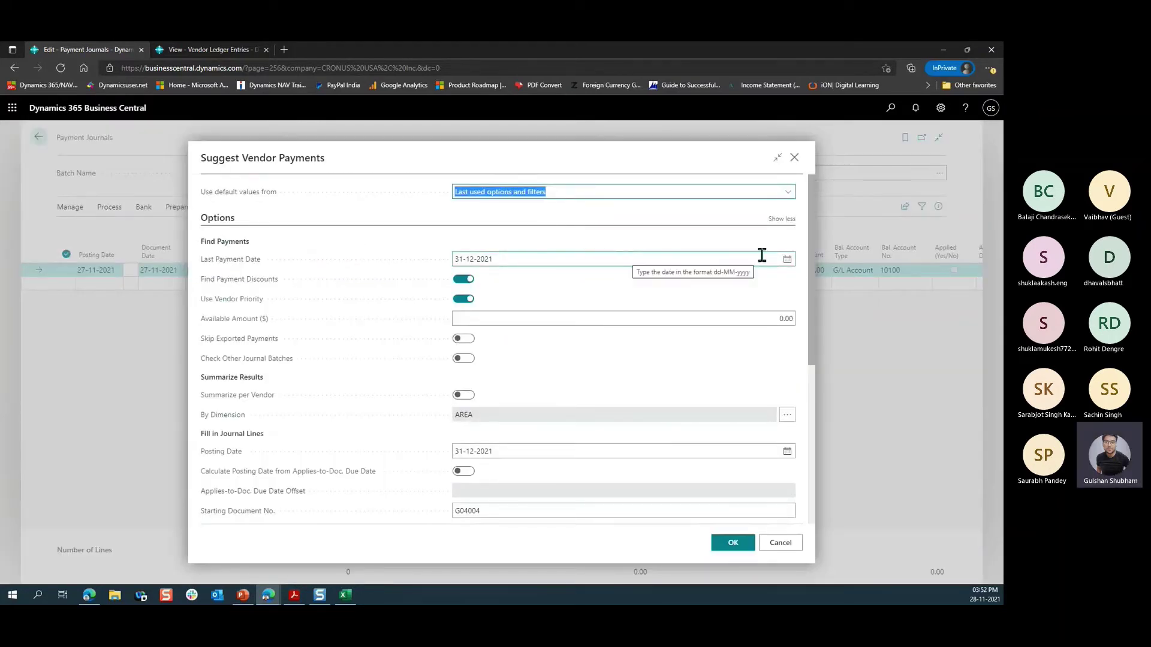
pyautogui.click(787, 262)
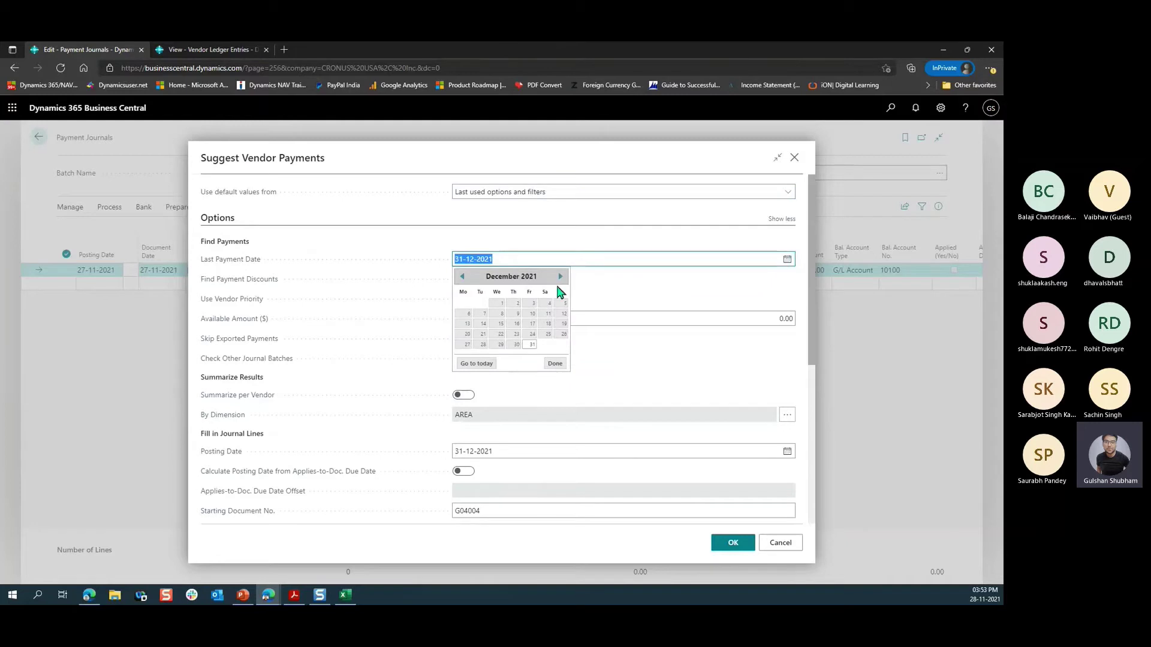
pyautogui.click(518, 305)
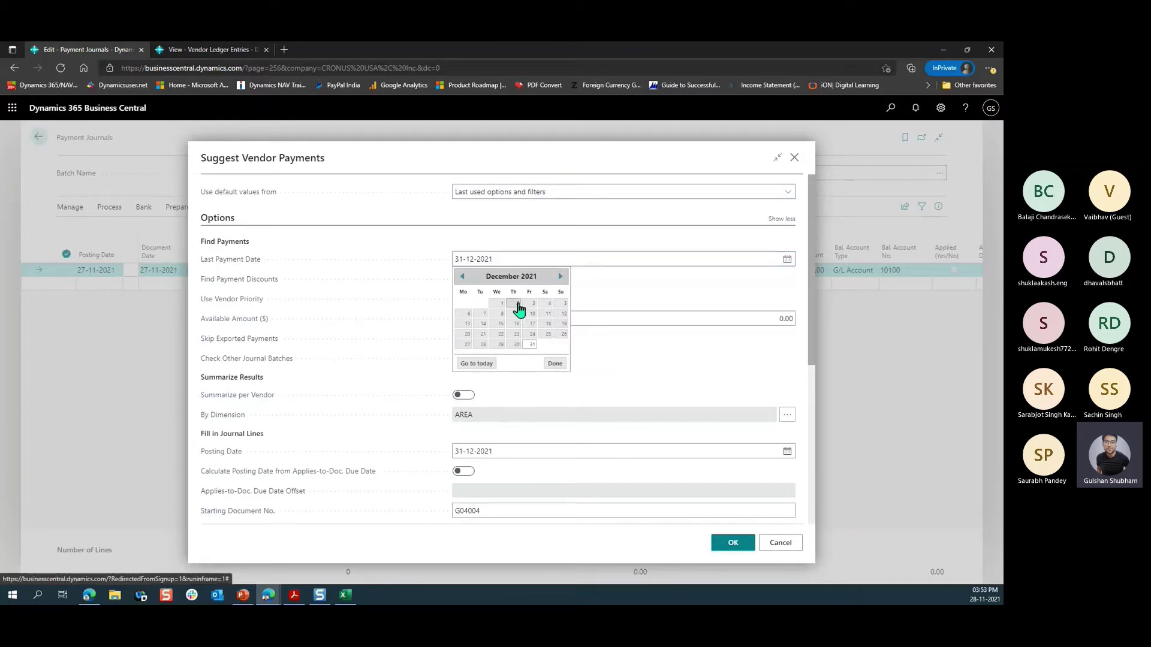
pyautogui.click(512, 259)
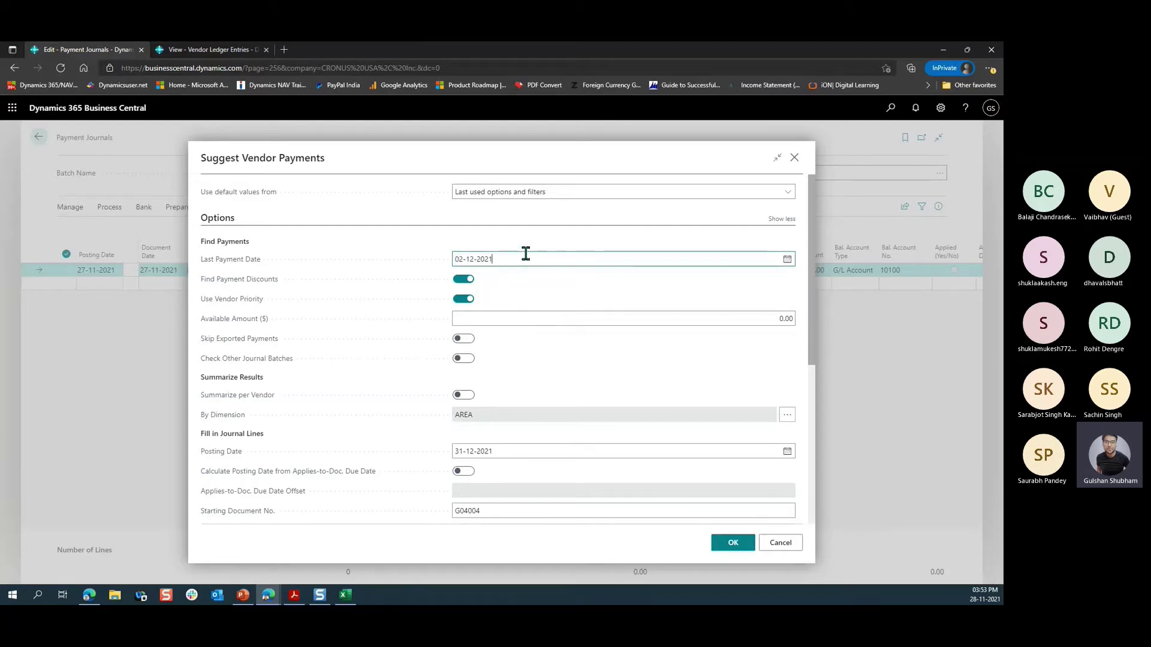
# Step: Set the Posting Date to 02-12-2021 and generate the vendor payment lines
pyautogui.click(503, 450)
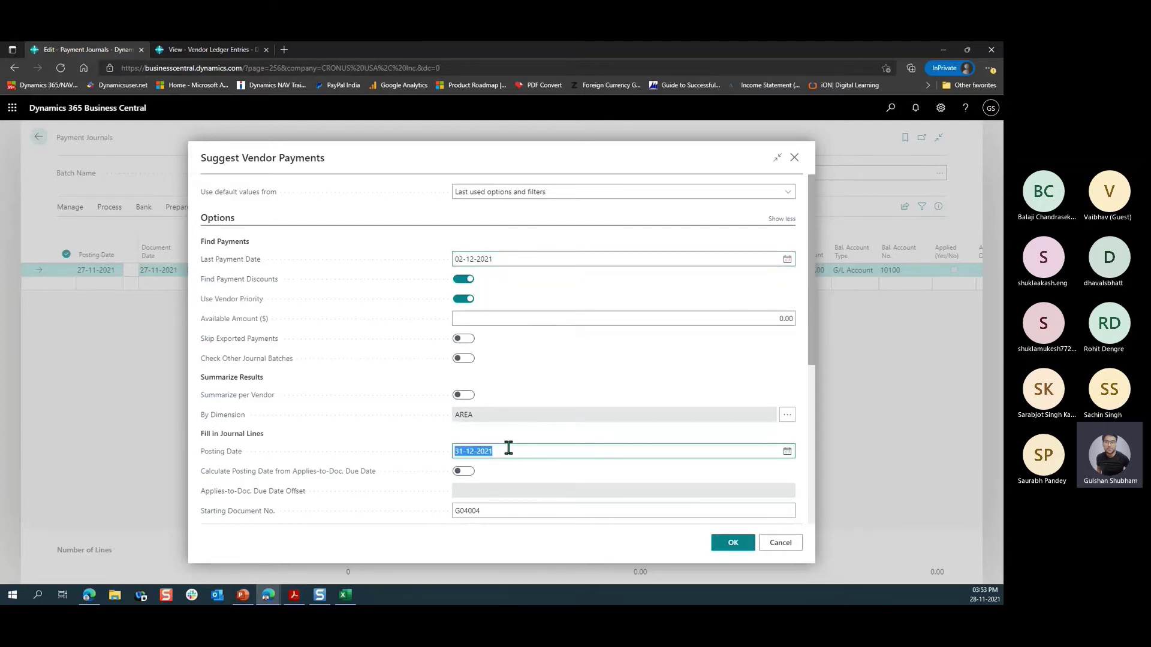
pyautogui.click(787, 452)
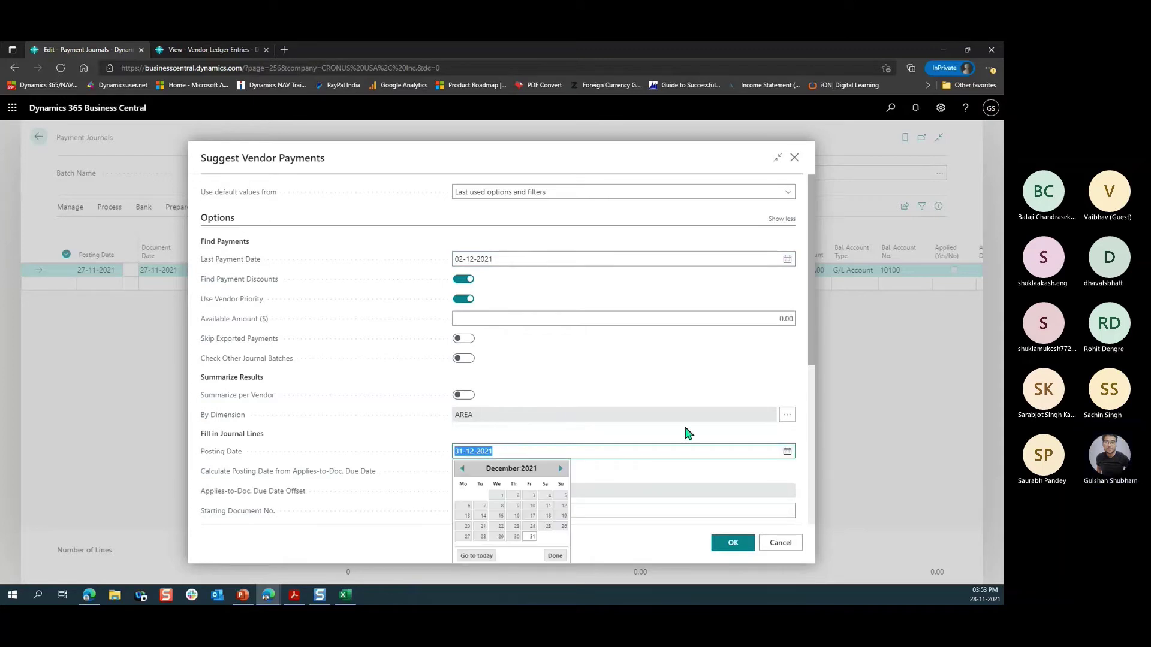
pyautogui.click(516, 505)
pyautogui.click(737, 544)
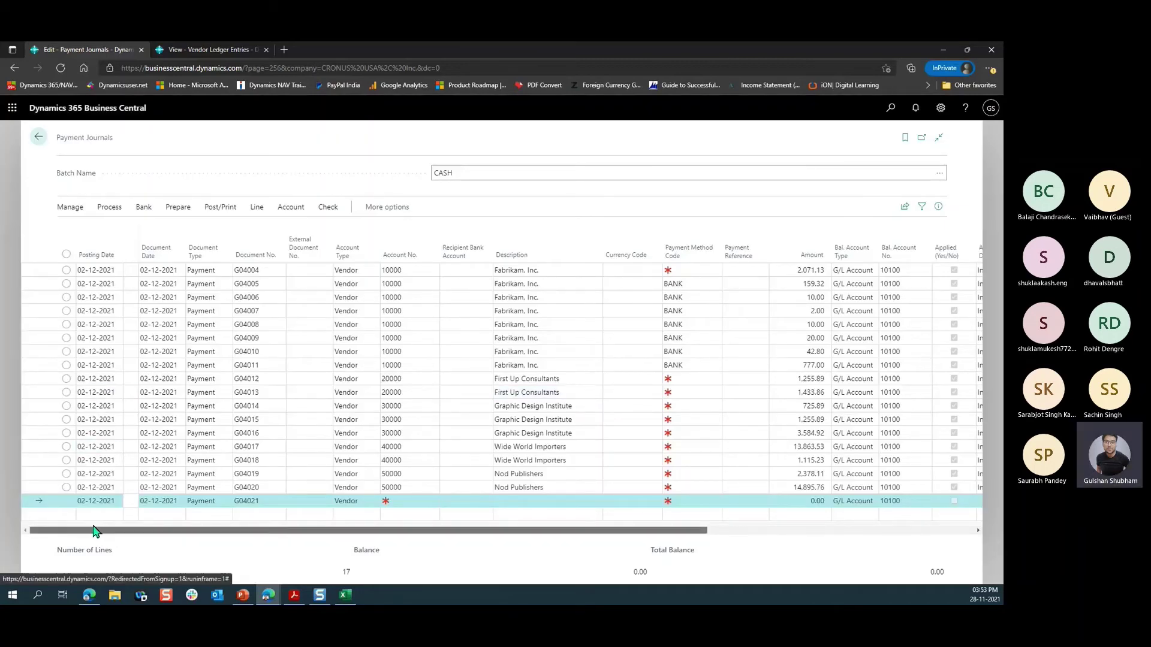
# Step: Check the applies-to documents and due dates of the suggested lines and delete all the lines from the journal
pyautogui.moveTo(118, 528); pyautogui.dragTo(352, 534)
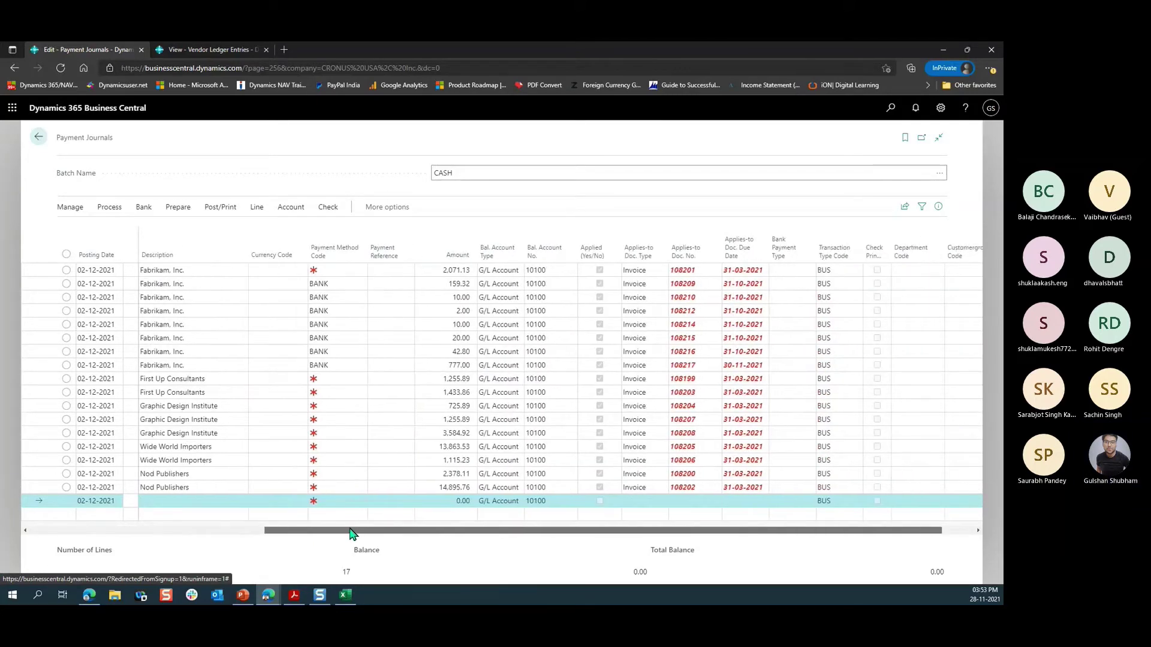
pyautogui.click(420, 493)
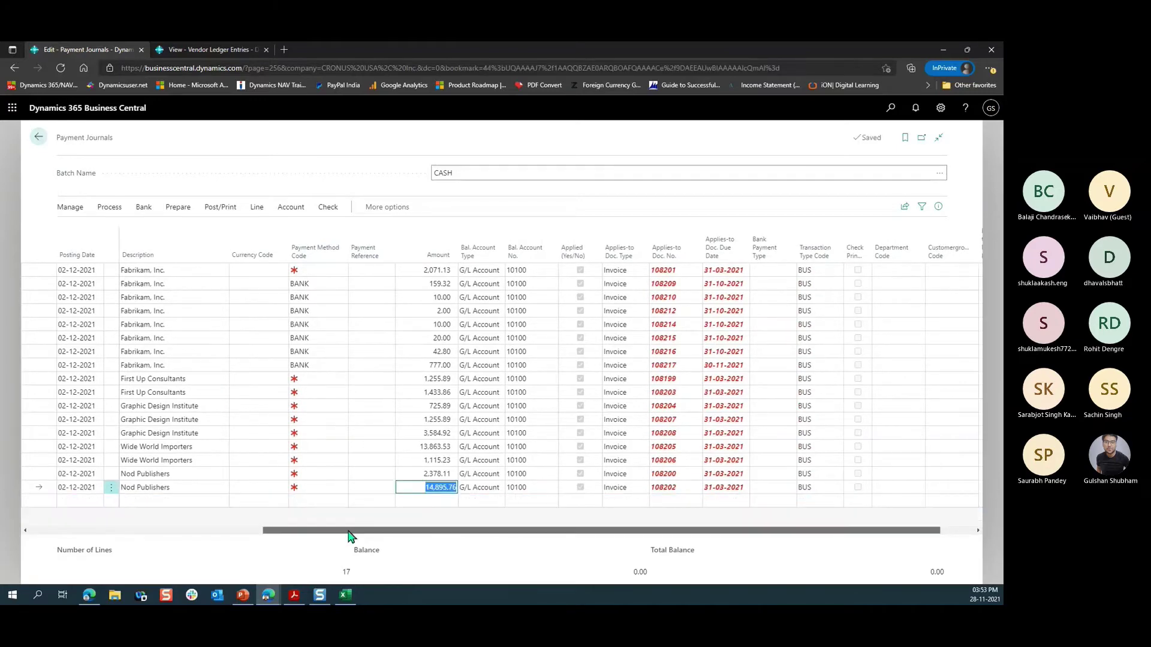
pyautogui.moveTo(350, 532); pyautogui.dragTo(50, 514)
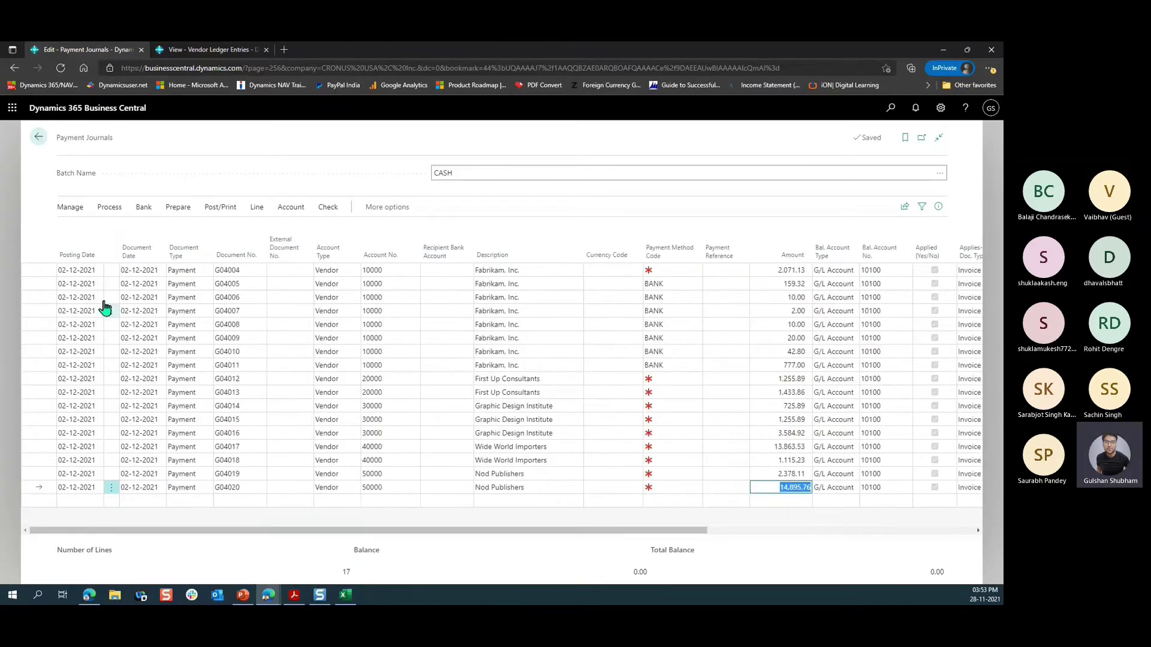
pyautogui.click(239, 274)
pyautogui.hotkey('ctrl', 'a')
pyautogui.hotkey('ctrl', 'Delete')
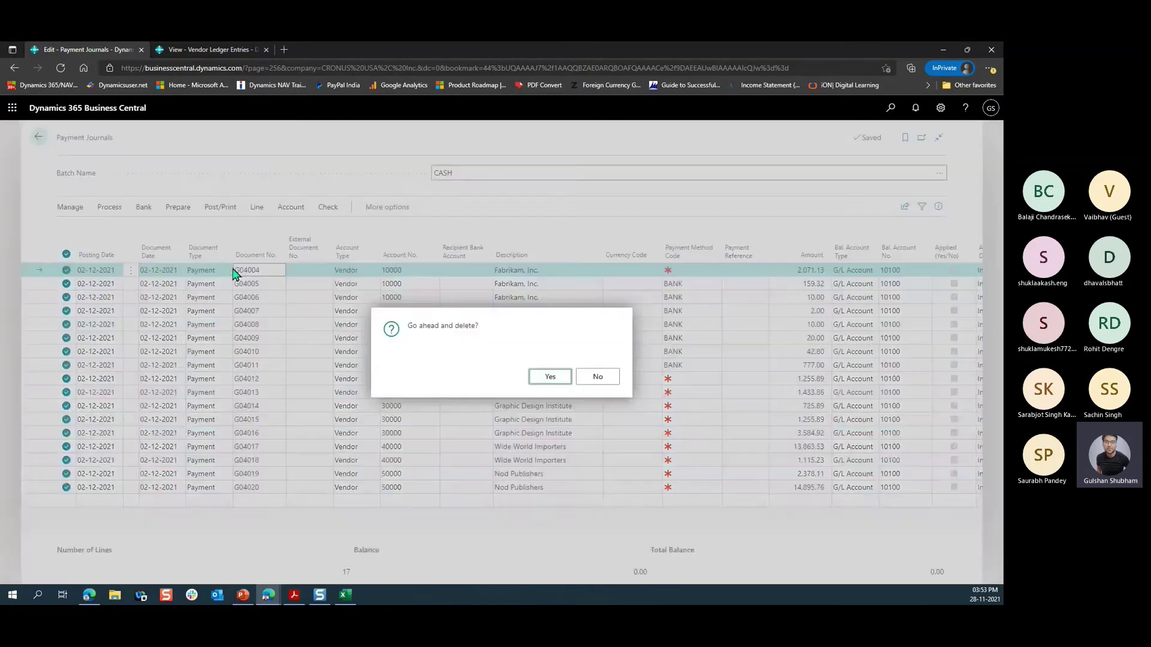
pyautogui.click(550, 379)
# Step: Run Suggest Vendor Payments again with the Posting Date set to 31-12-2021 to generate the vendor payment lines
pyautogui.click(186, 207)
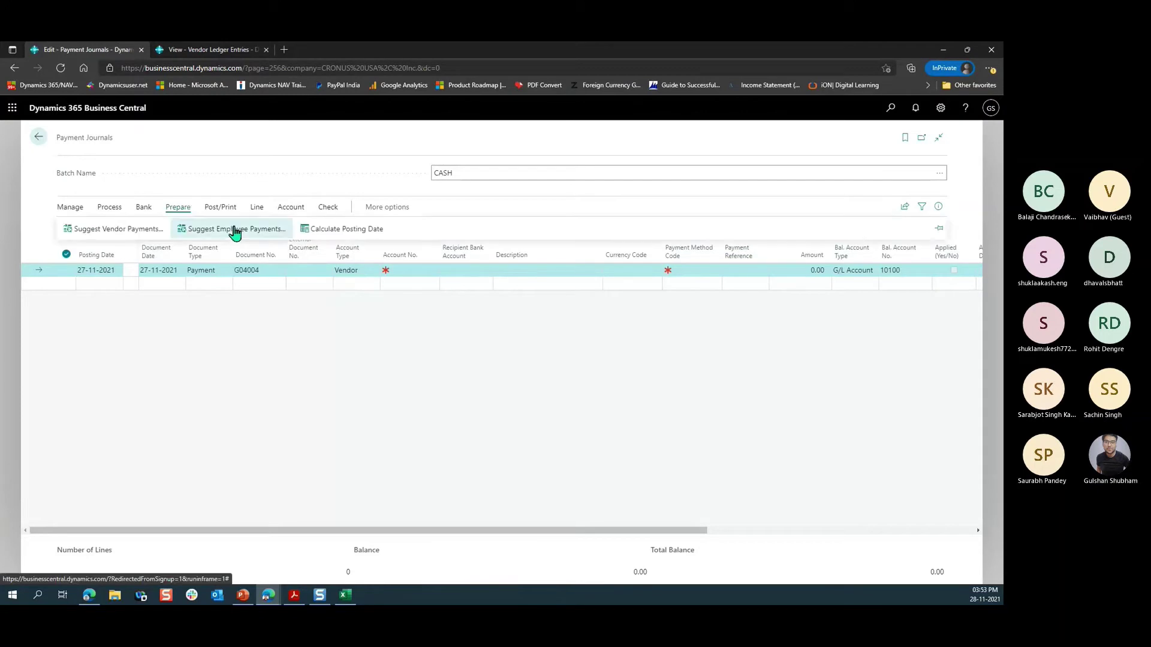
pyautogui.click(141, 231)
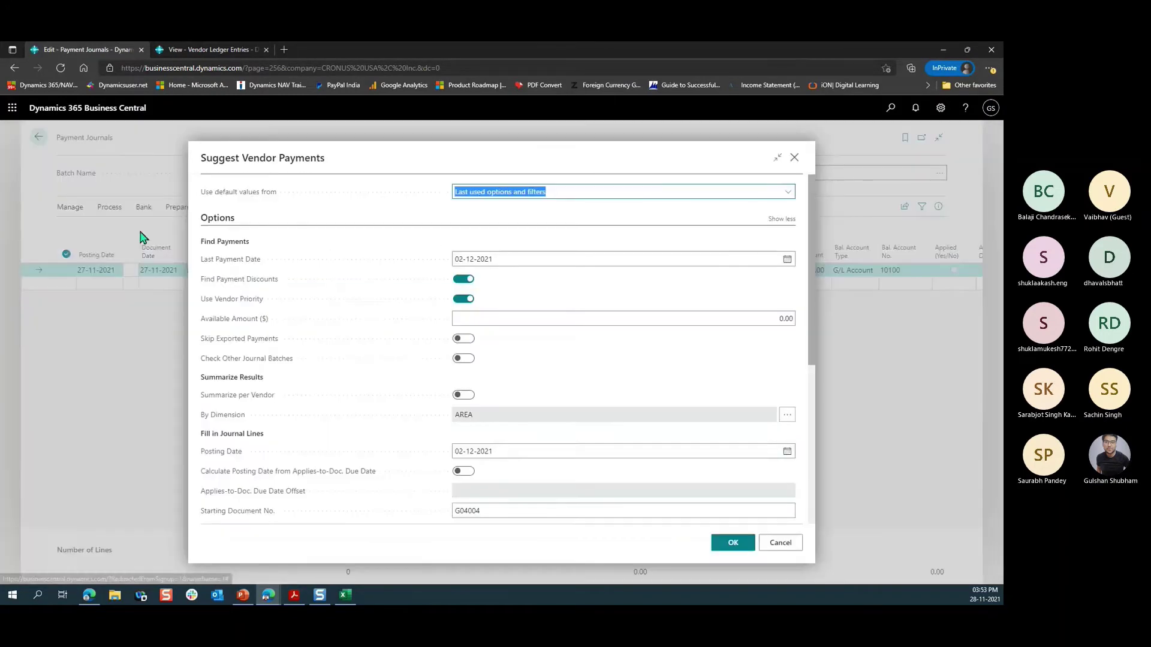
pyautogui.click(509, 450)
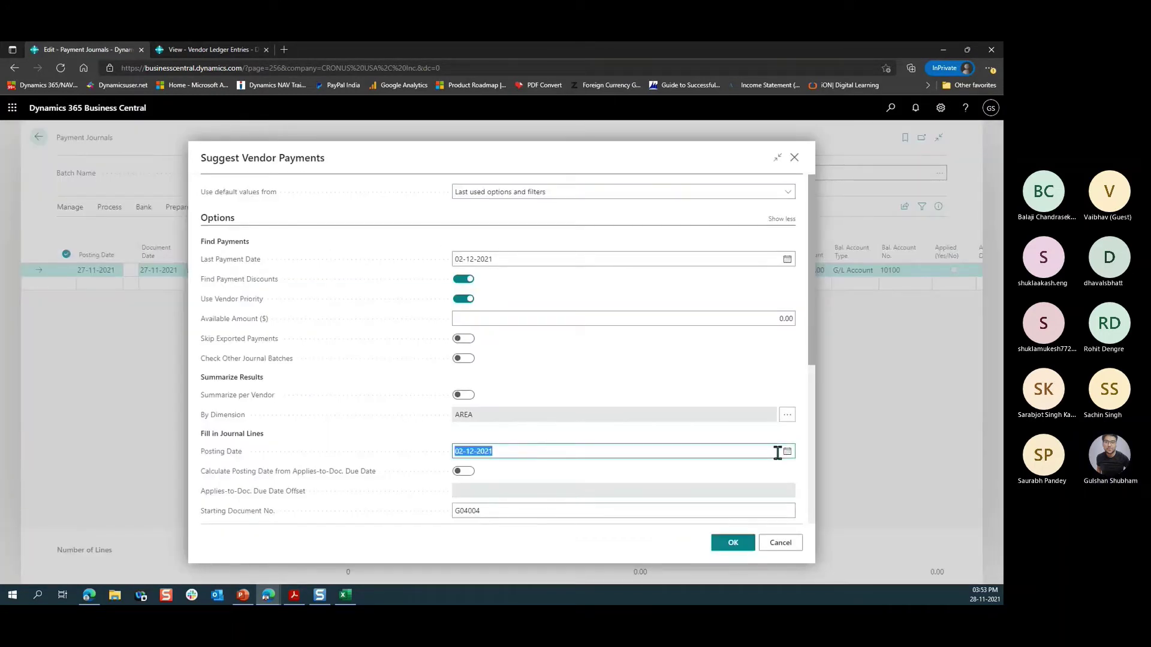
pyautogui.click(787, 451)
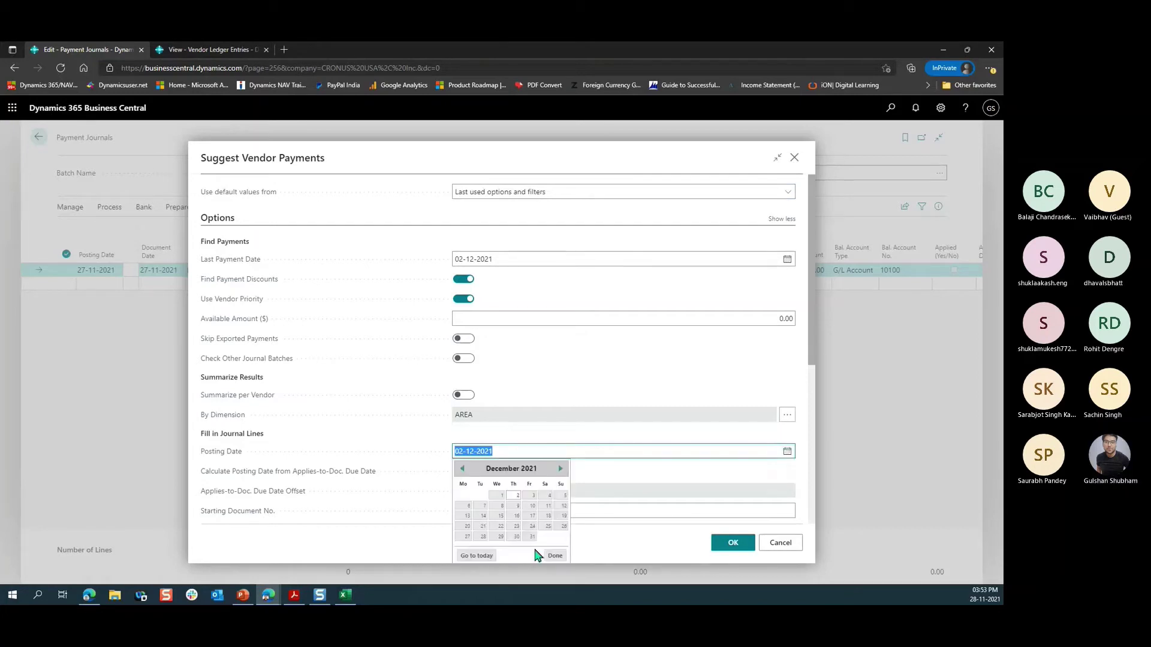
pyautogui.click(532, 537)
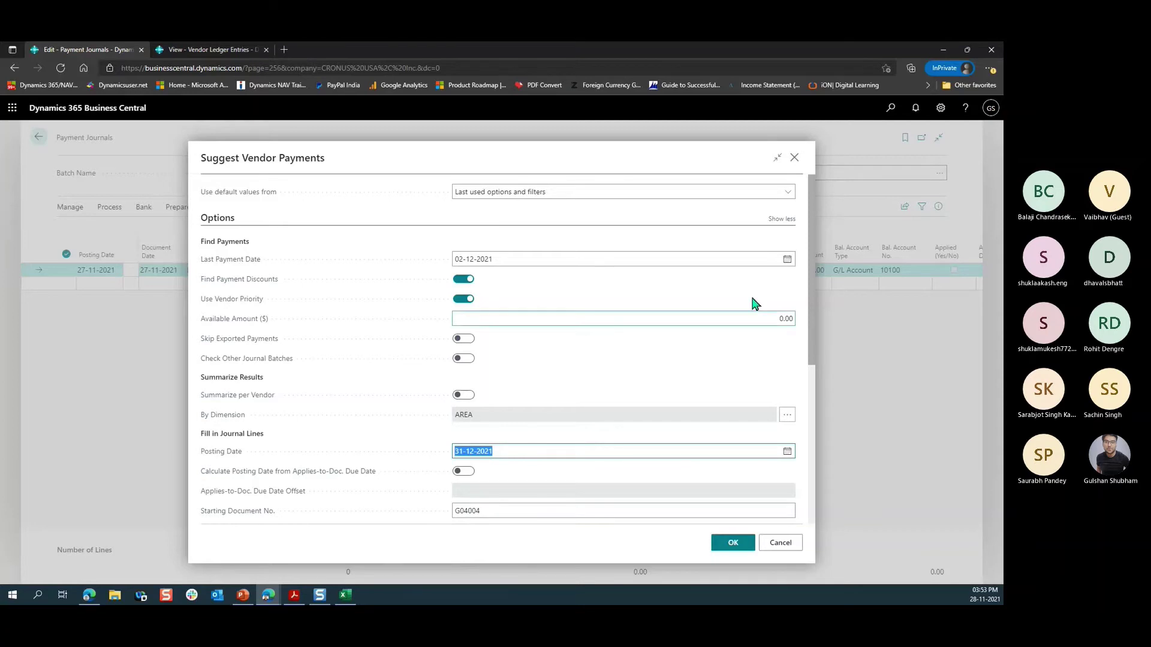
pyautogui.click(739, 547)
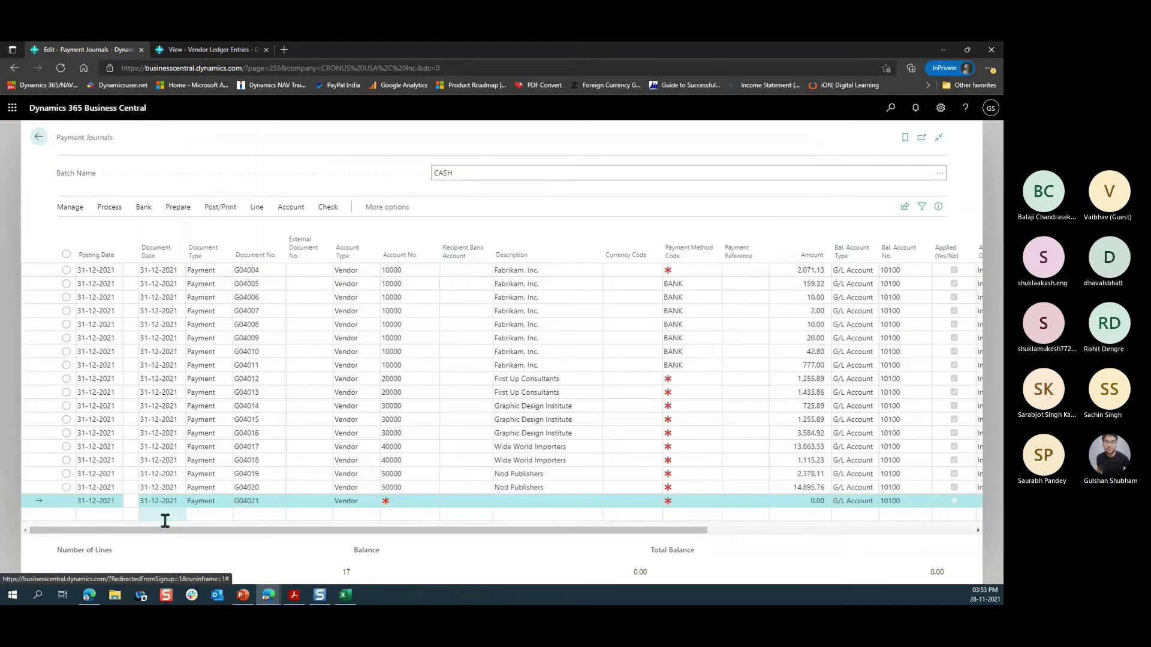
# Step: Compare the suggested lines' posting dates with their applies-to due dates and delete all the lines from the journal
pyautogui.moveTo(168, 531); pyautogui.dragTo(466, 536)
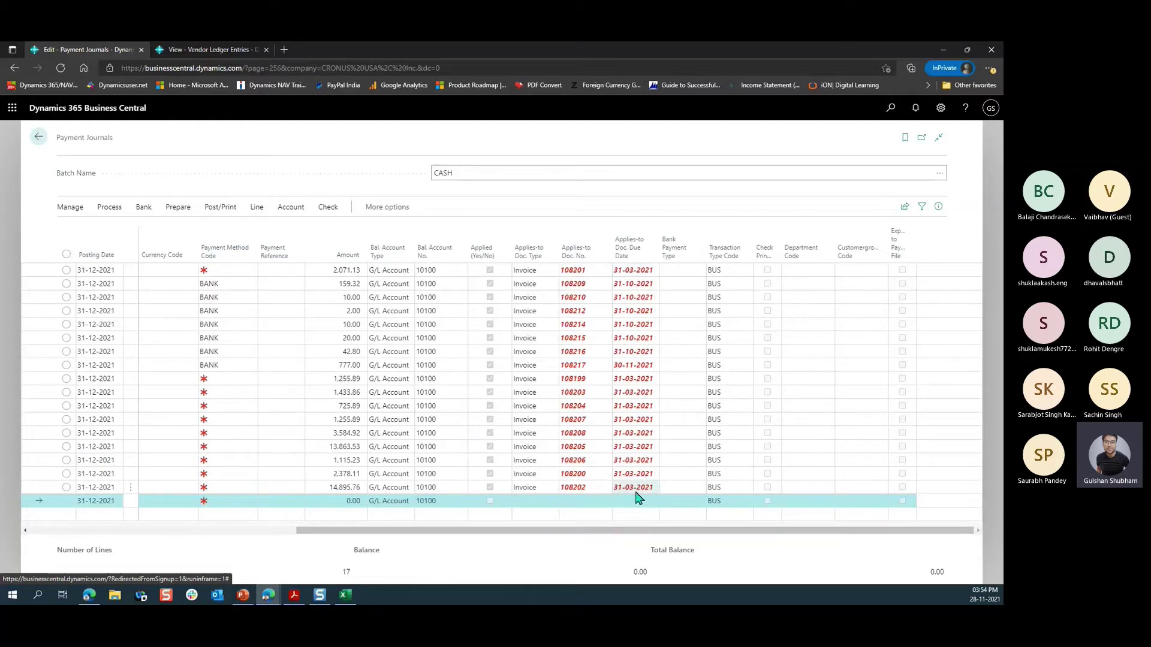
pyautogui.moveTo(478, 533); pyautogui.dragTo(142, 536)
pyautogui.moveTo(233, 541); pyautogui.dragTo(381, 562)
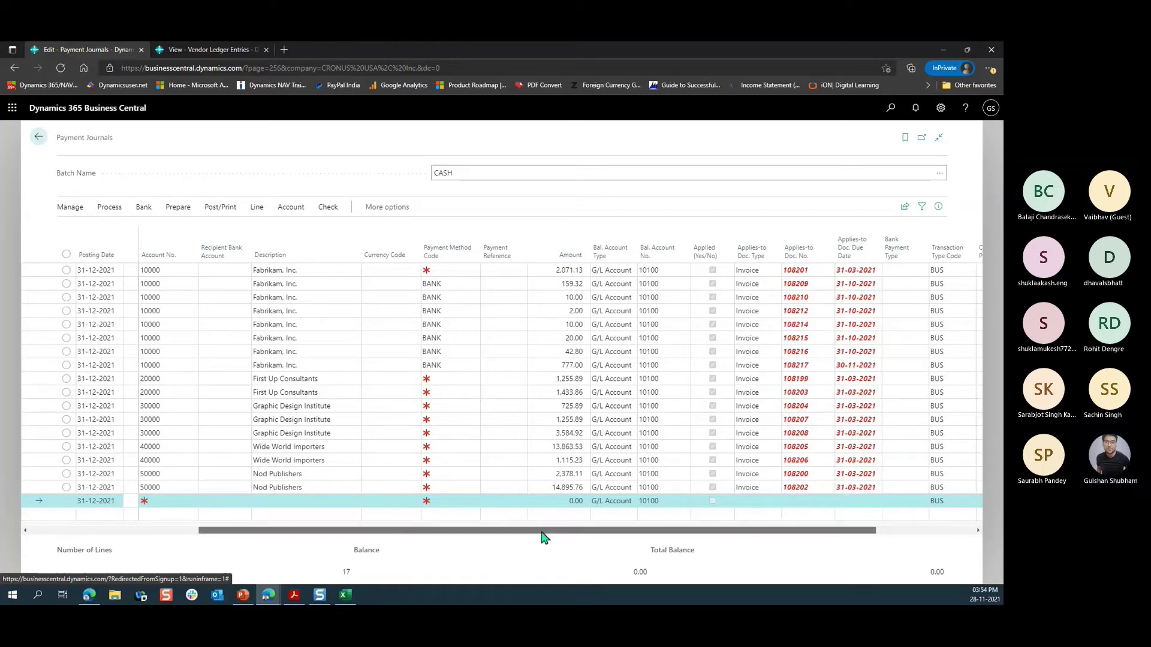
pyautogui.moveTo(541, 535); pyautogui.dragTo(205, 531)
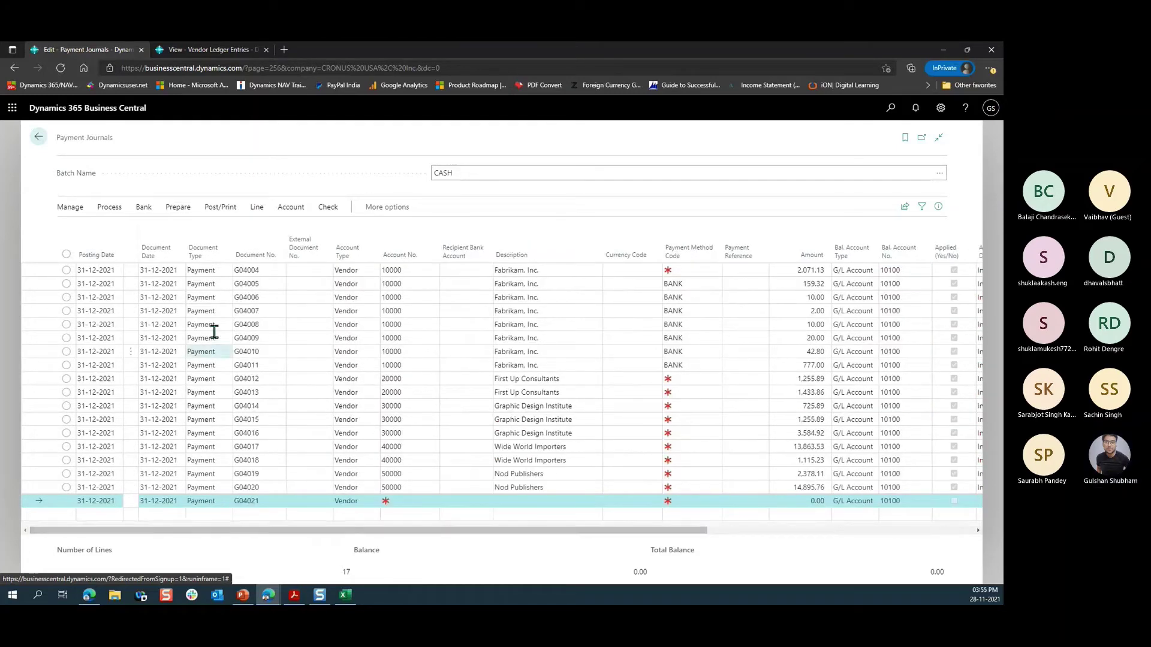
pyautogui.click(259, 269)
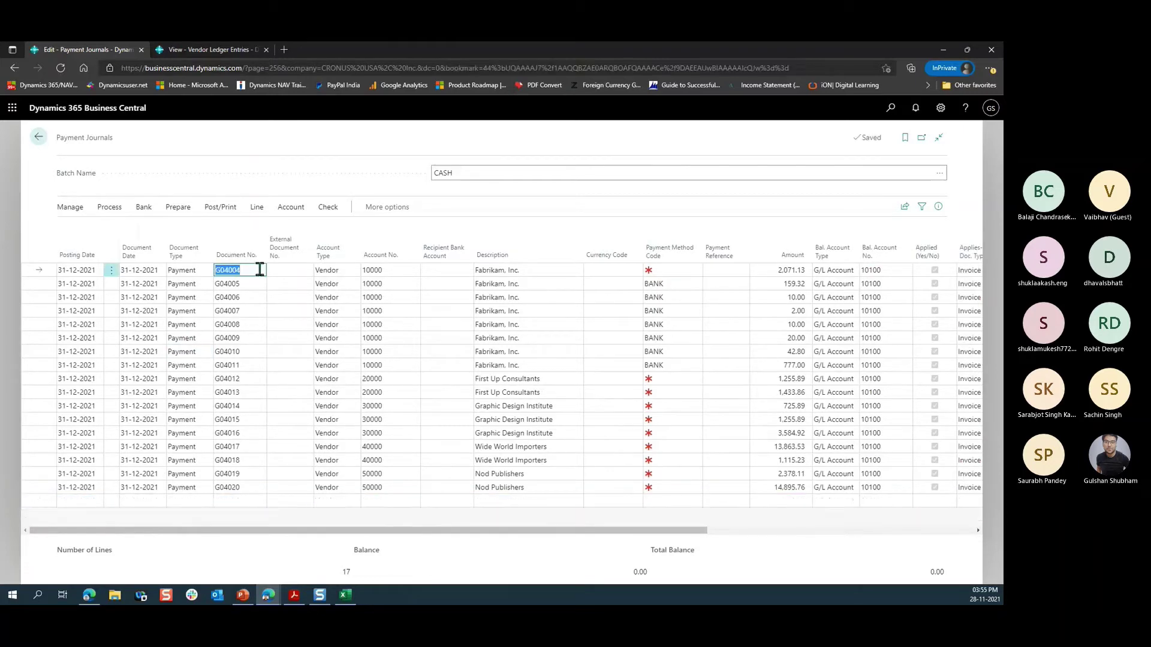
pyautogui.hotkey('ctrl', 'a')
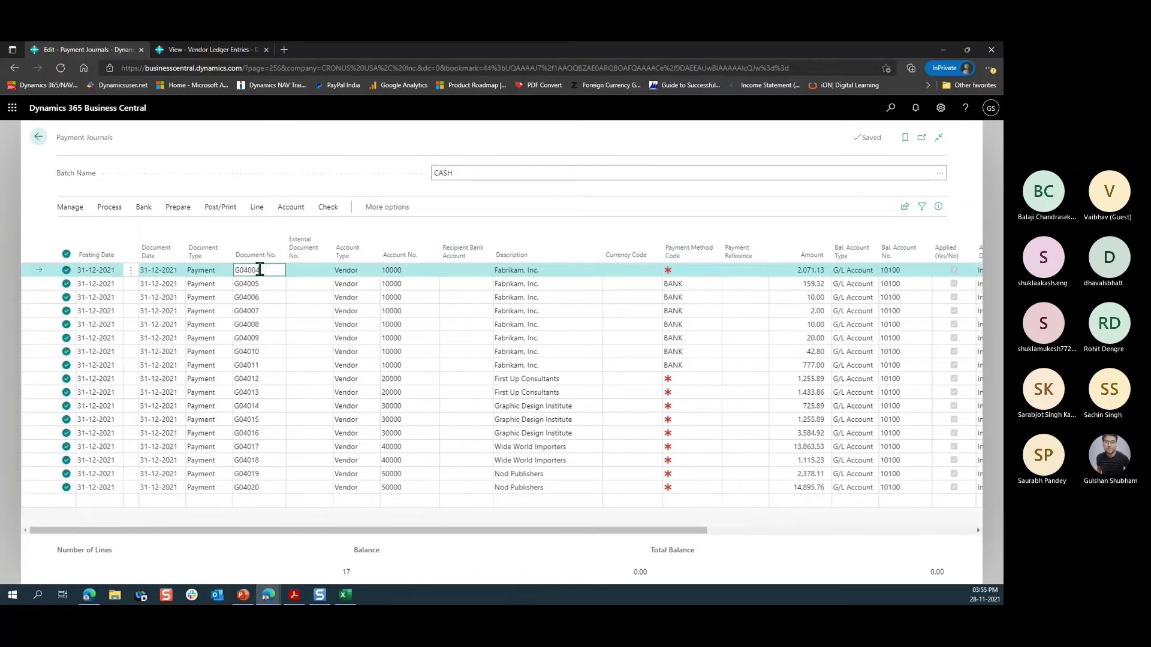
pyautogui.hotkey('ctrl', 'Delete')
pyautogui.click(550, 376)
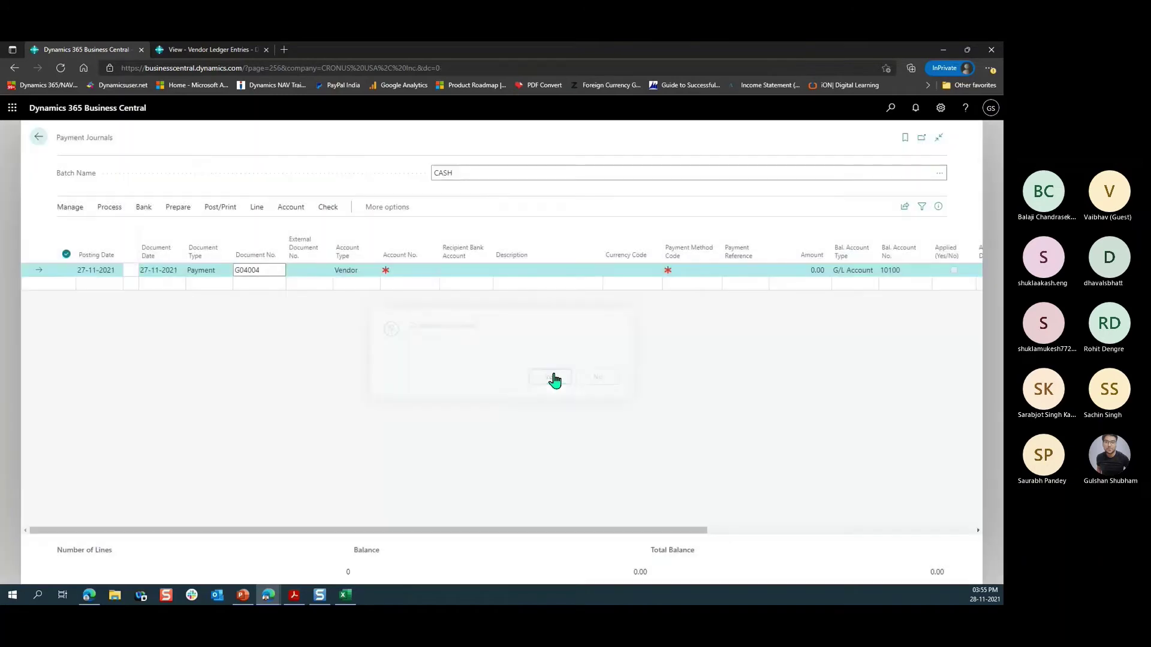
# Step: Start Suggest Vendor Payments again, turn off New Doc. No. per Line and turn on Calculate Posting Date from Applies-to-Doc. Due Date
pyautogui.click(176, 208)
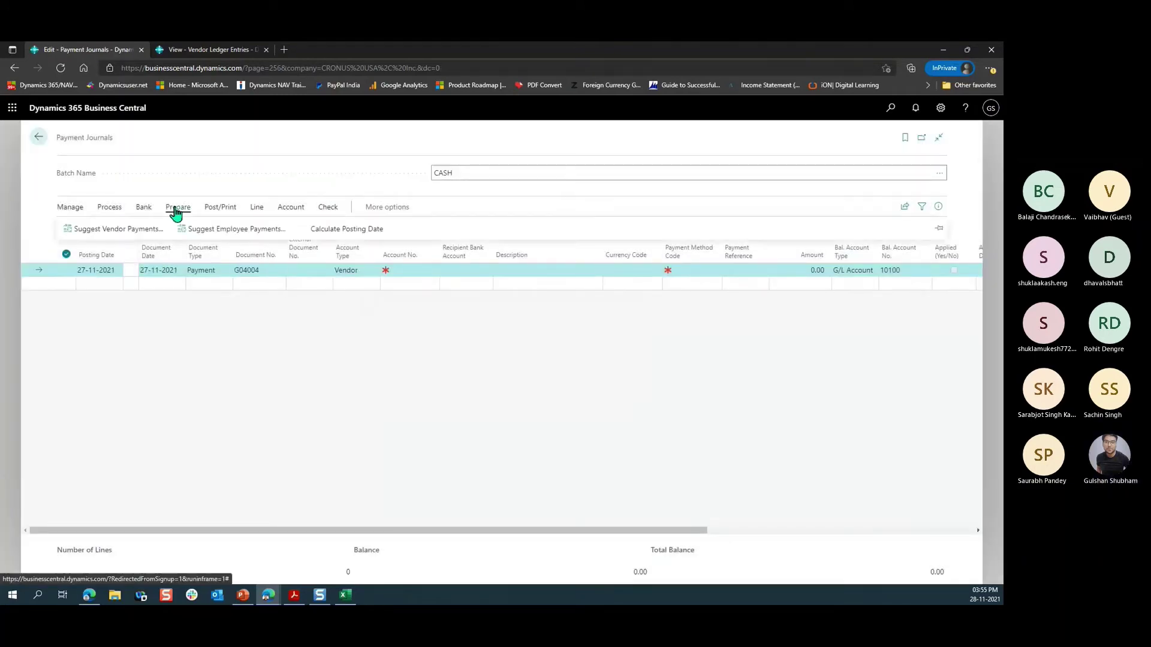
pyautogui.click(113, 229)
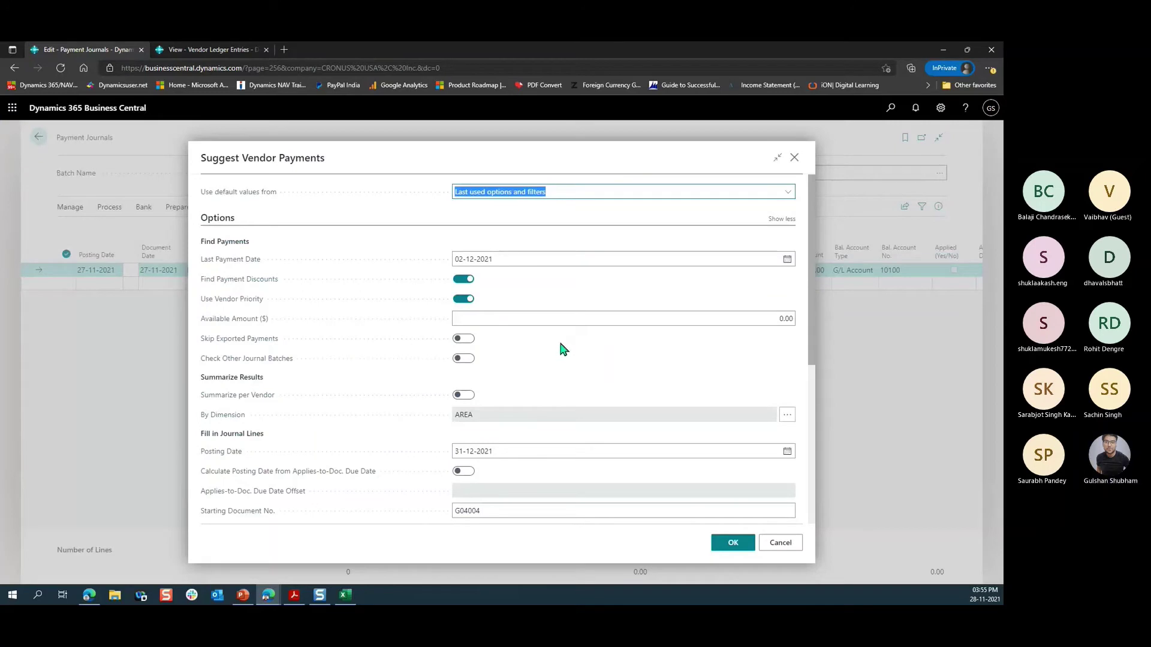
pyautogui.scroll(-1, 562, 347)
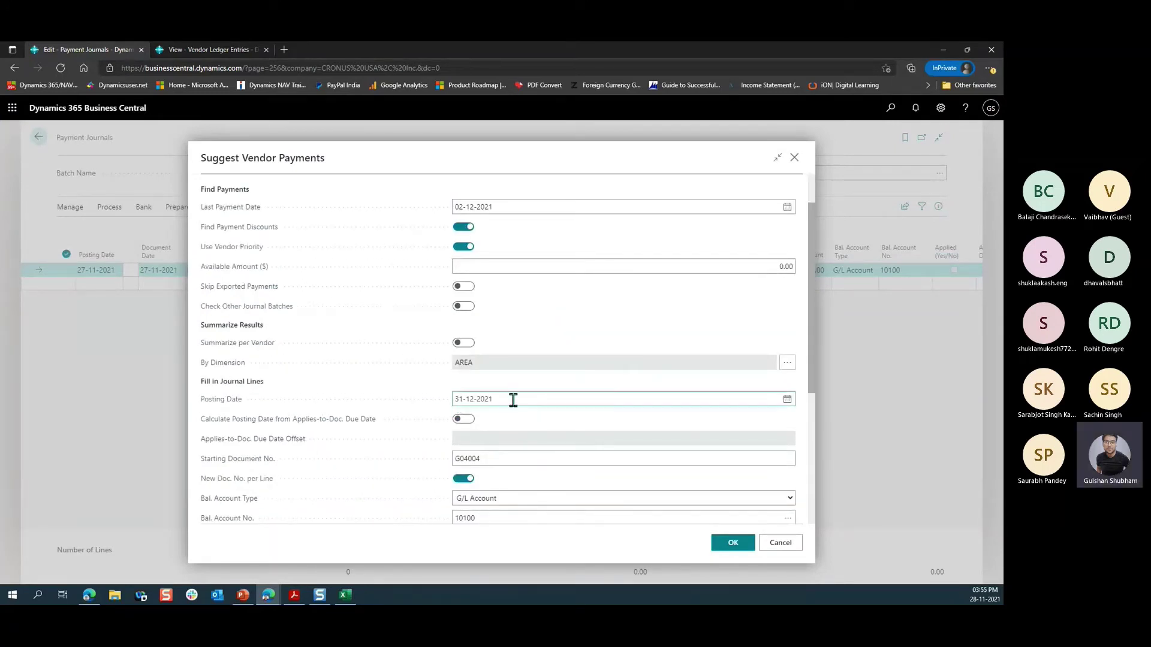
pyautogui.scroll(-2, 509, 399)
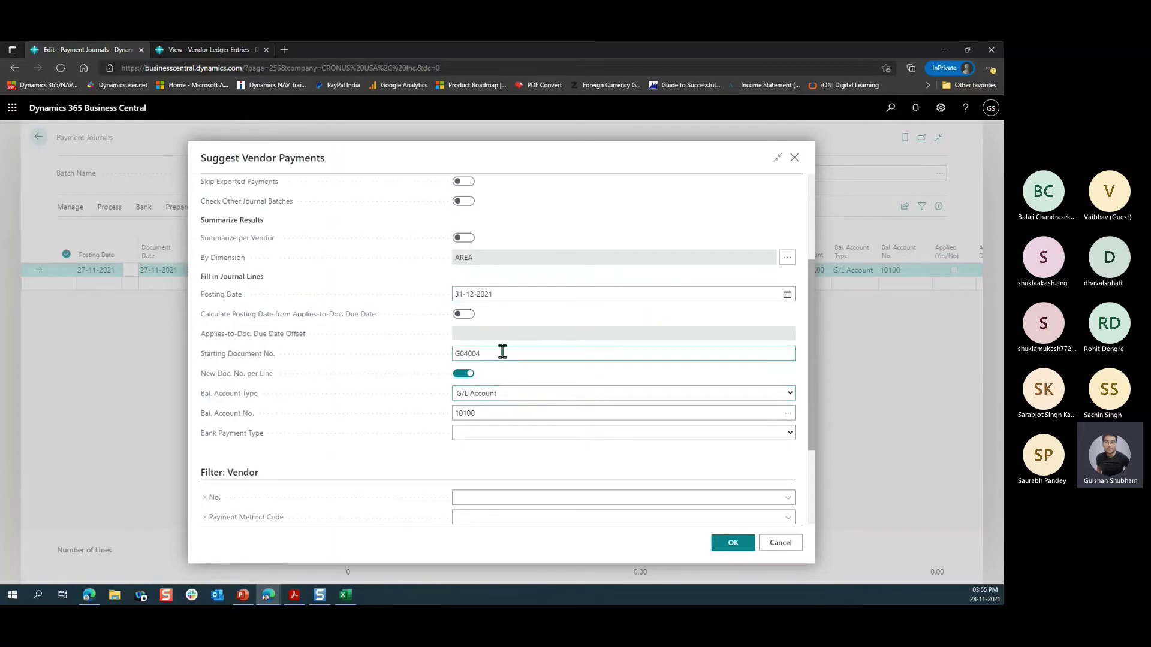
pyautogui.click(467, 314)
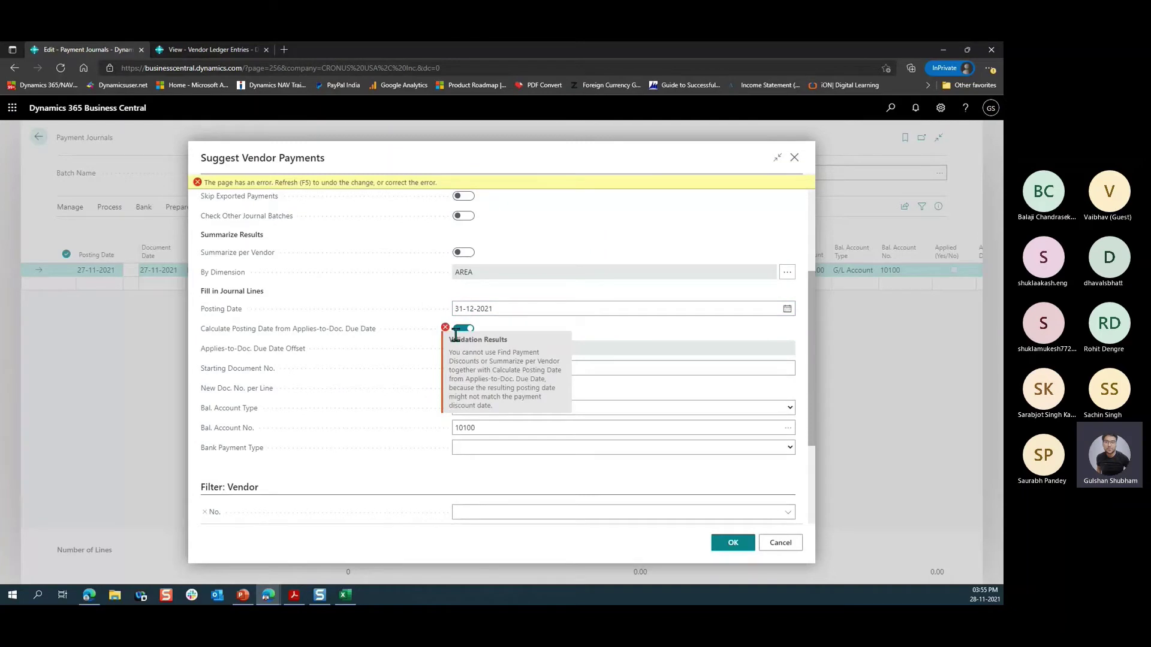
pyautogui.click(459, 331)
pyautogui.click(465, 375)
pyautogui.click(466, 374)
pyautogui.click(465, 315)
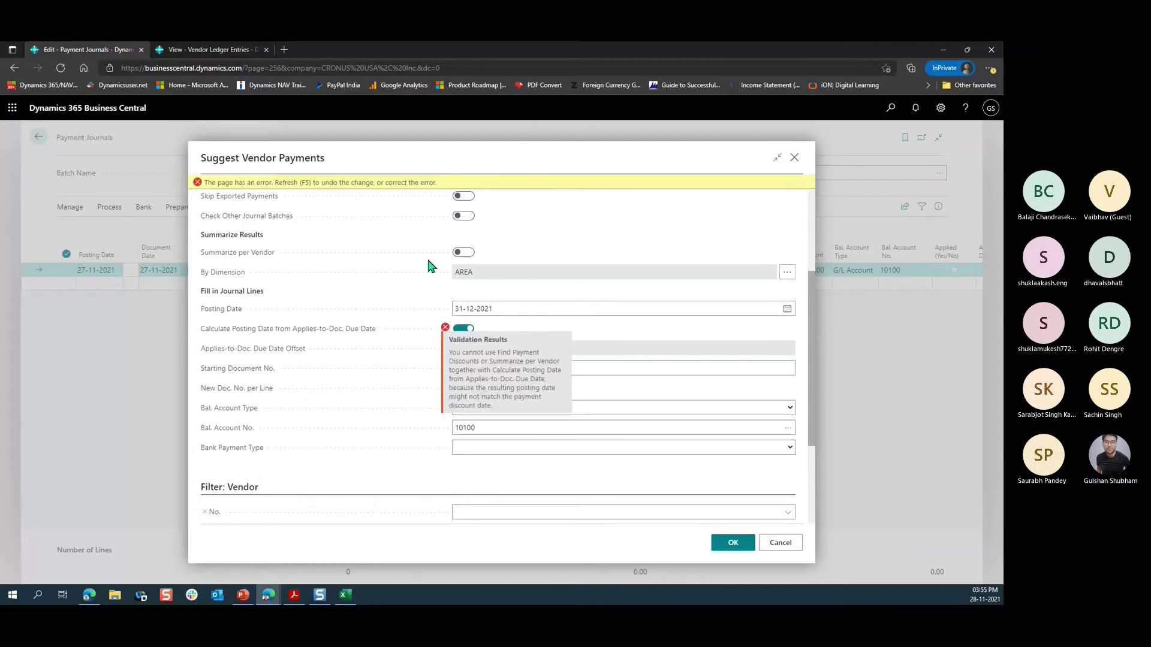
# Step: Turn off Find Payment Discounts and Use Vendor Priority in the Find Payments options
pyautogui.scroll(3, 460, 311)
pyautogui.click(464, 294)
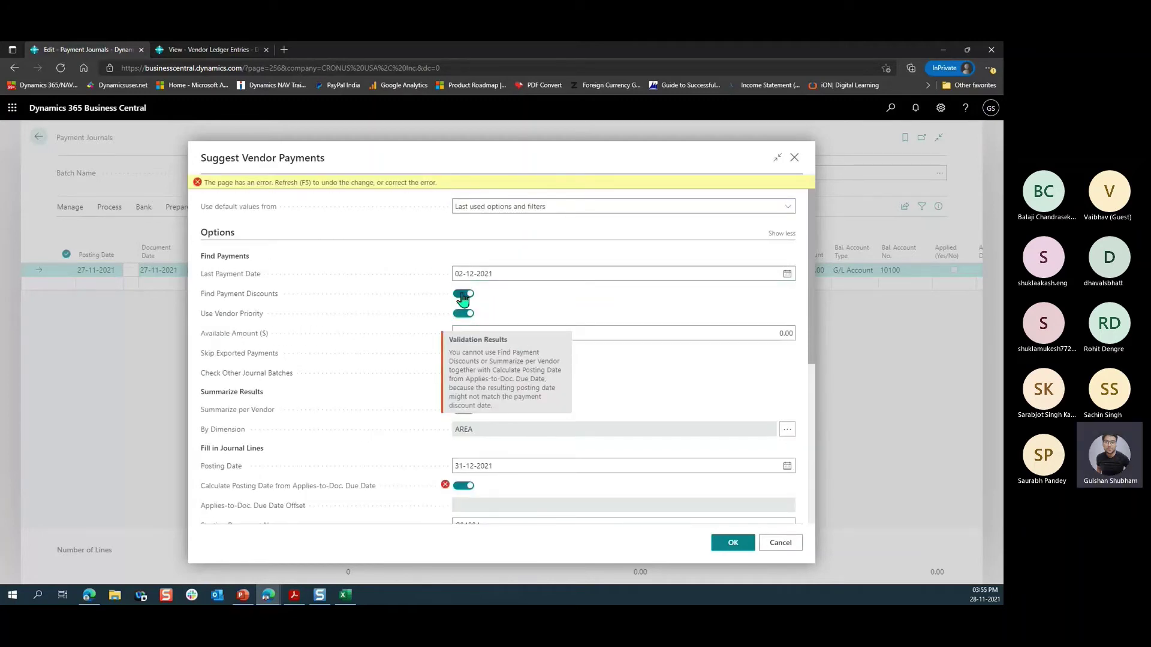
pyautogui.scroll(-2, 474, 395)
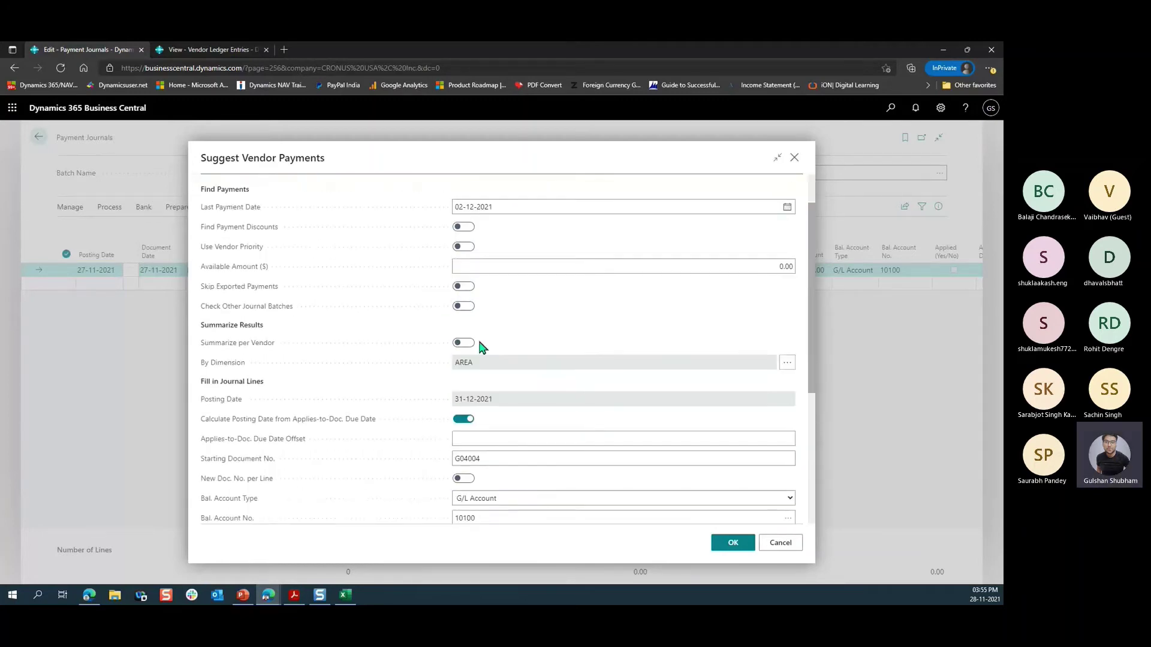
# Step: Set the Applies-to-Doc. Due Date Offset to -2D and read the field's description
pyautogui.scroll(-3, 452, 420)
pyautogui.click(466, 333)
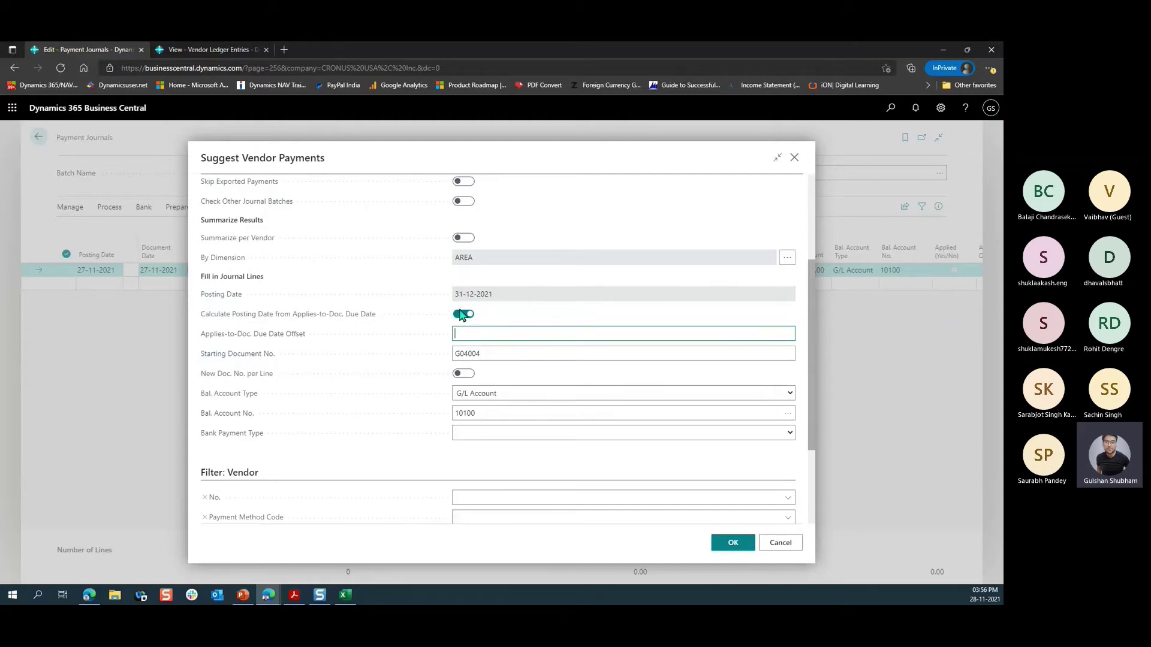
pyautogui.write('-2D')
pyautogui.press('Tab')
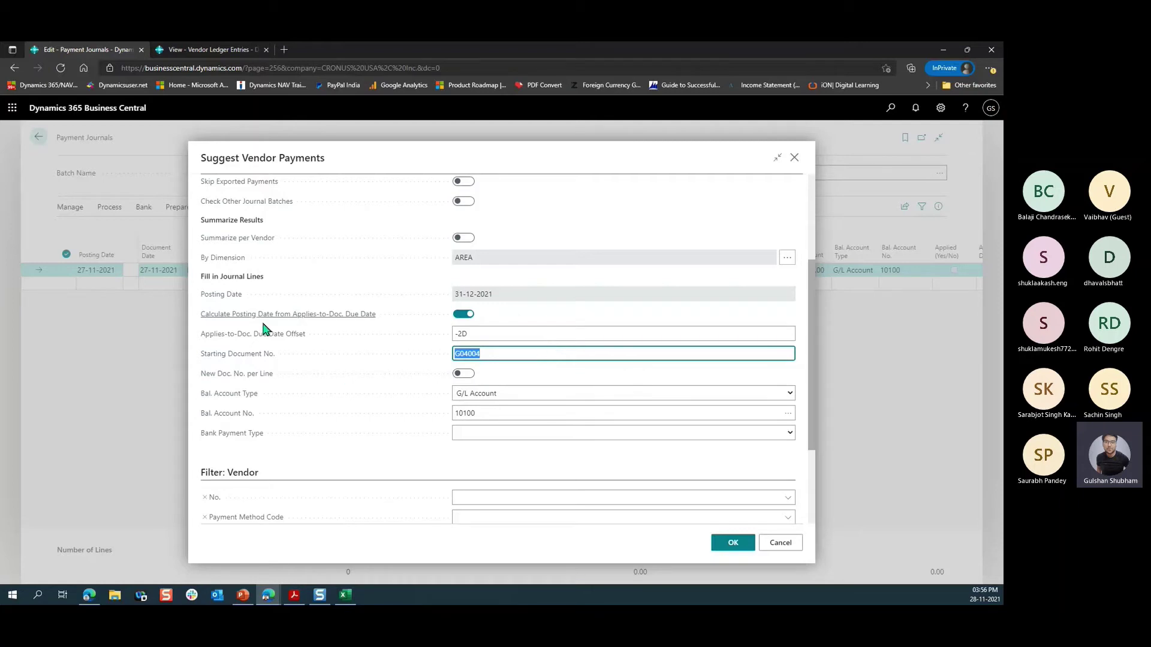
pyautogui.moveTo(282, 343)
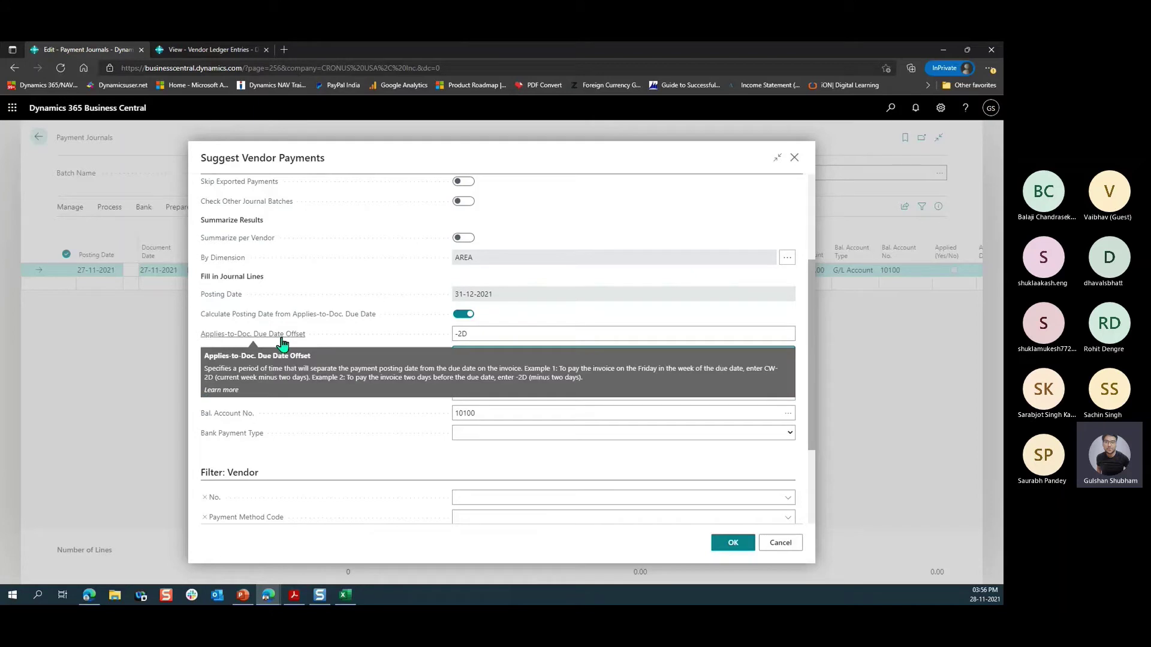
pyautogui.click(521, 297)
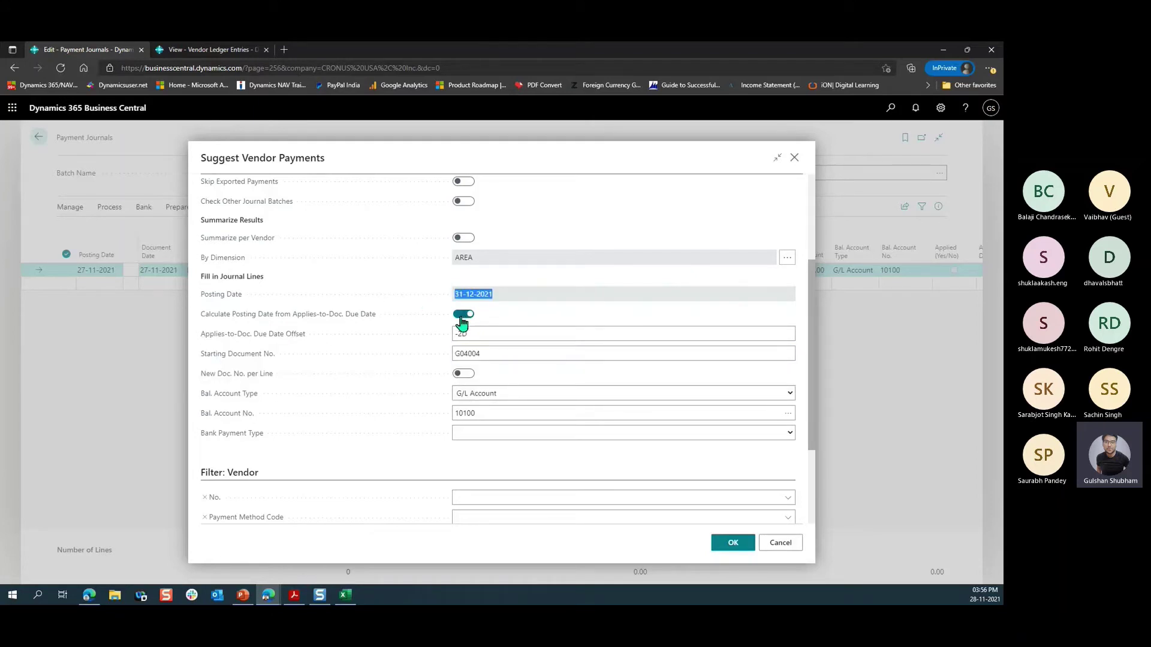
# Step: Set the Last Payment Date to 31-12-2021 and generate the vendor payment lines
pyautogui.scroll(3, 487, 233)
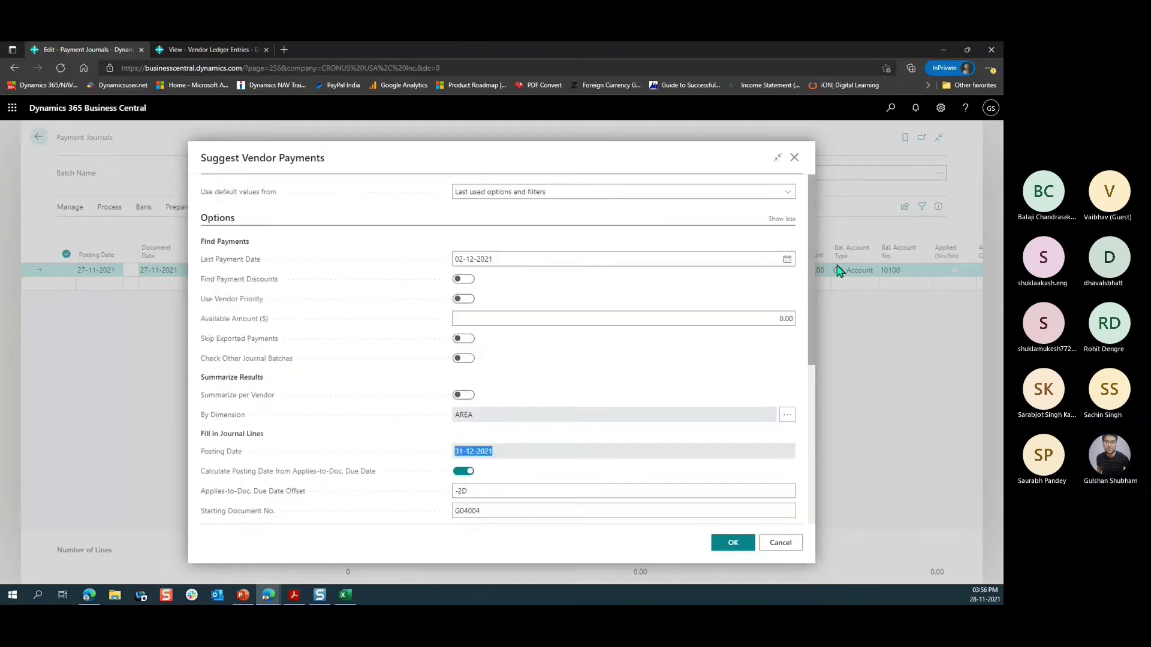
pyautogui.click(785, 259)
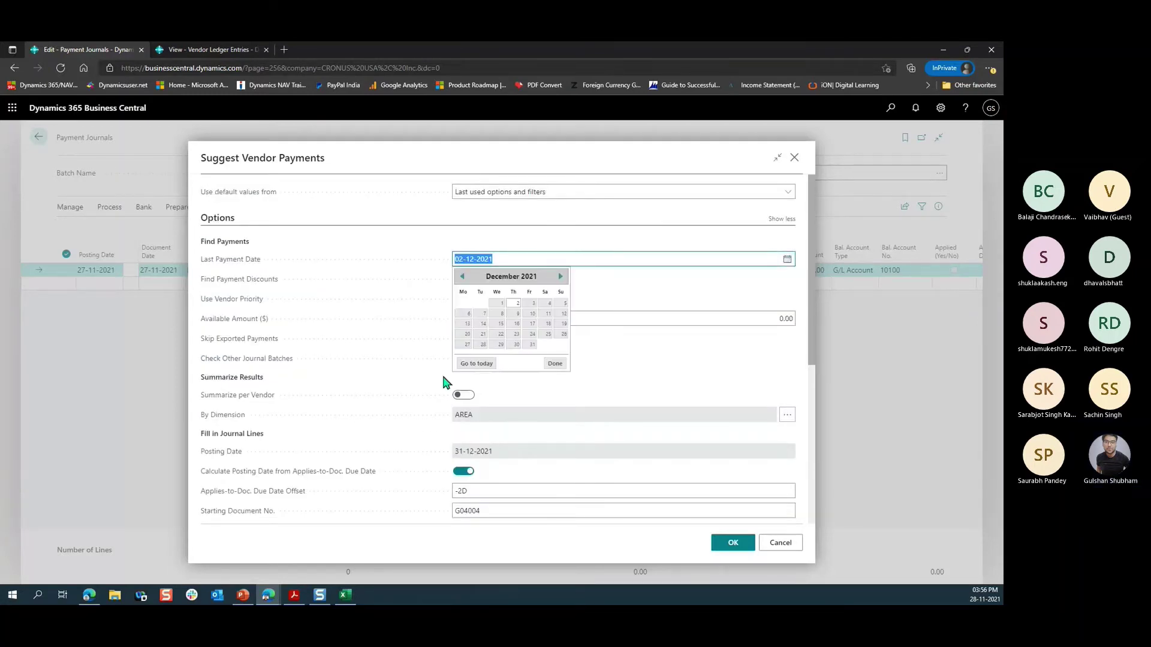
pyautogui.click(538, 364)
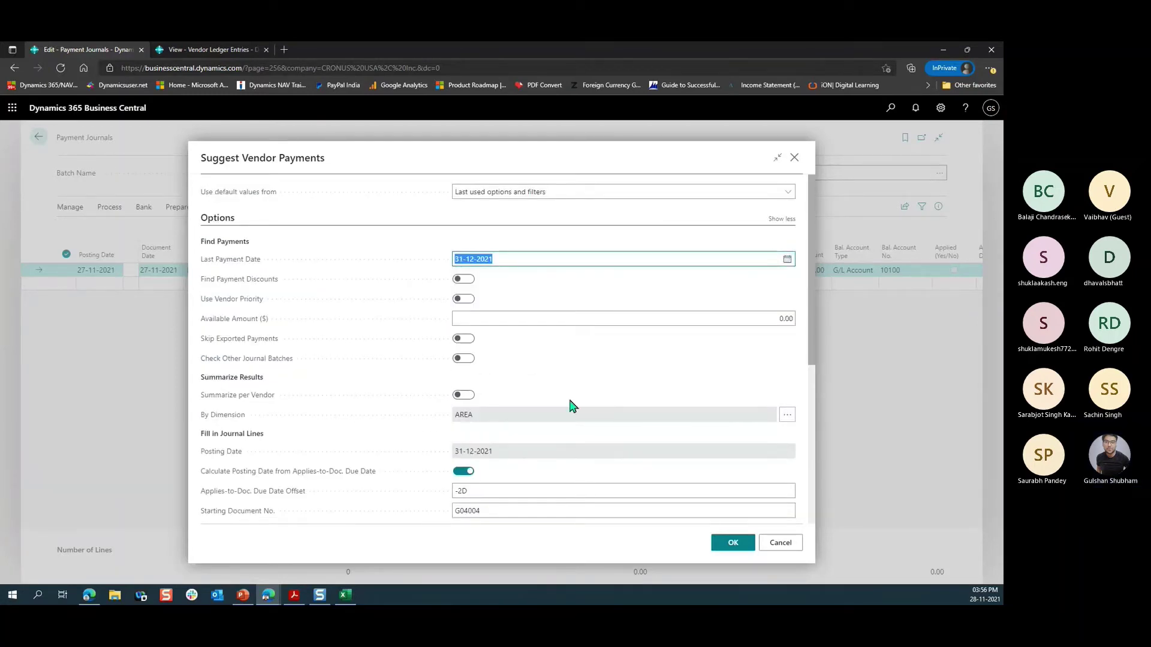
pyautogui.scroll(-2, 742, 510)
pyautogui.scroll(-1, 742, 510)
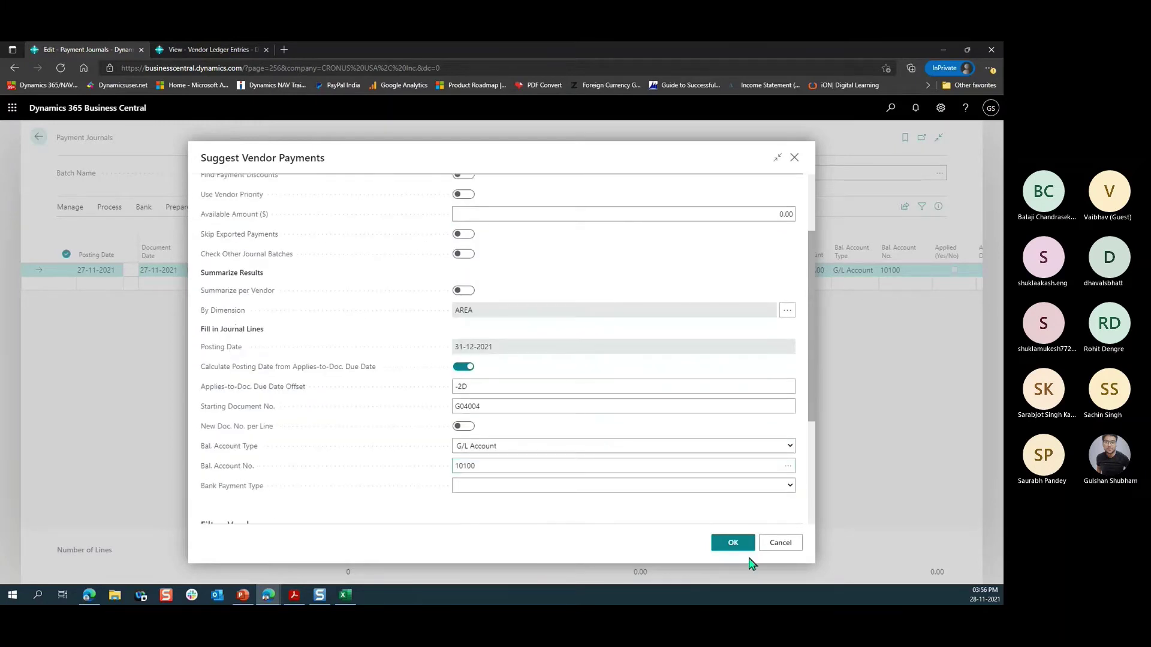
pyautogui.click(737, 545)
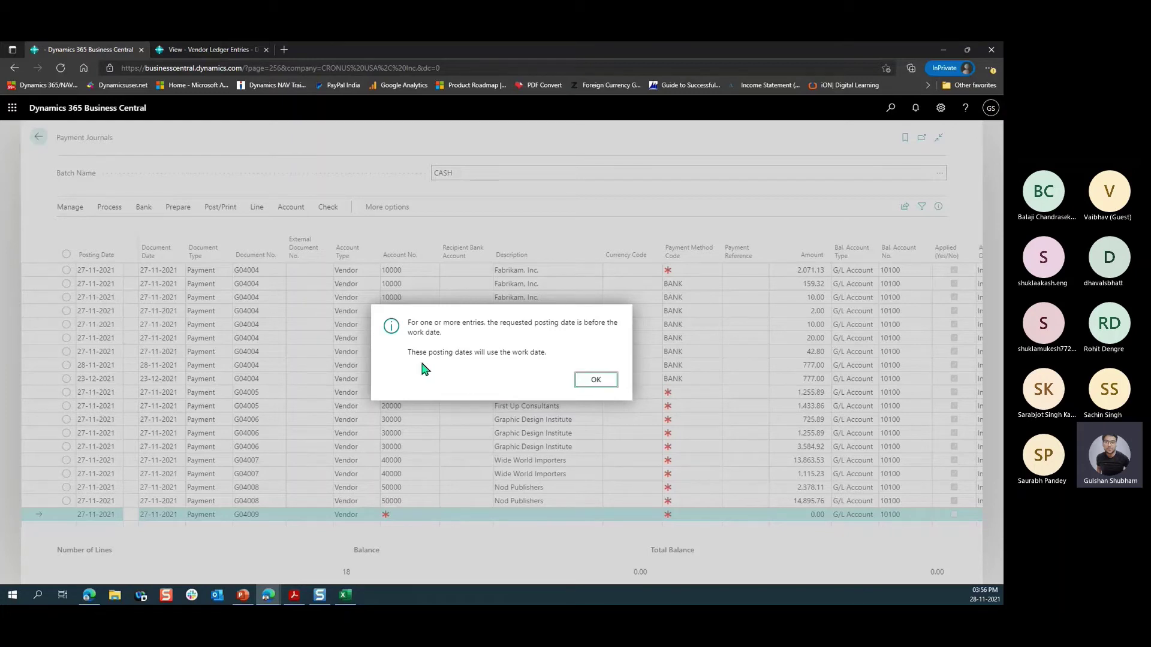
pyautogui.click(592, 381)
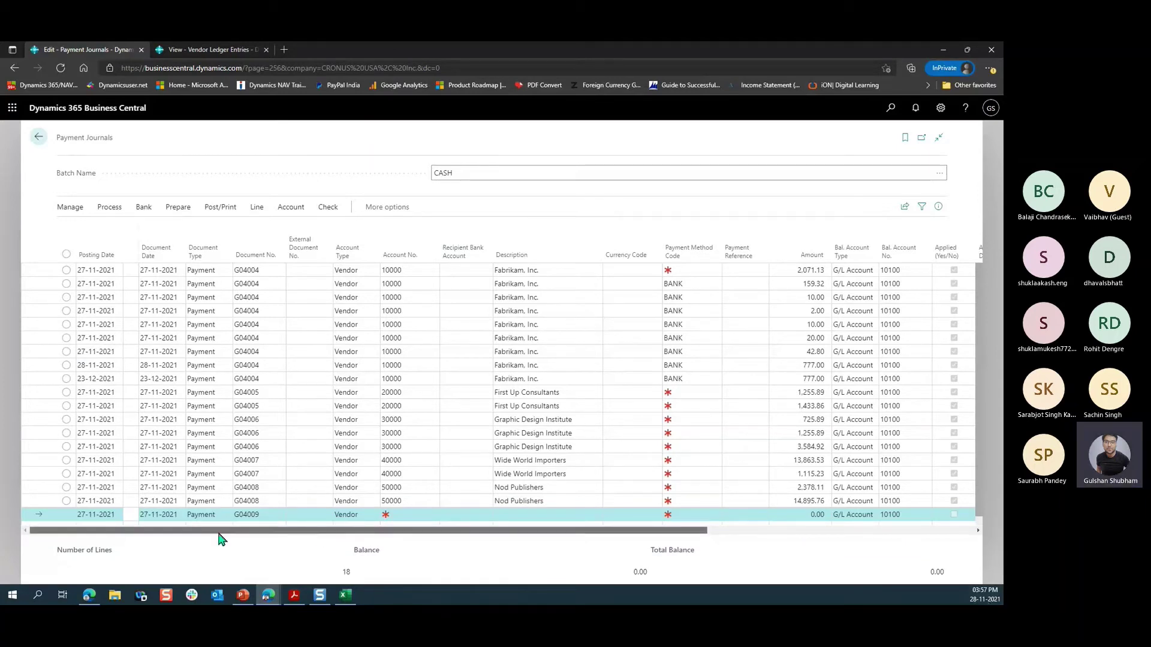
# Step: Check the work date in My Settings and close the settings without changes
pyautogui.click(940, 108)
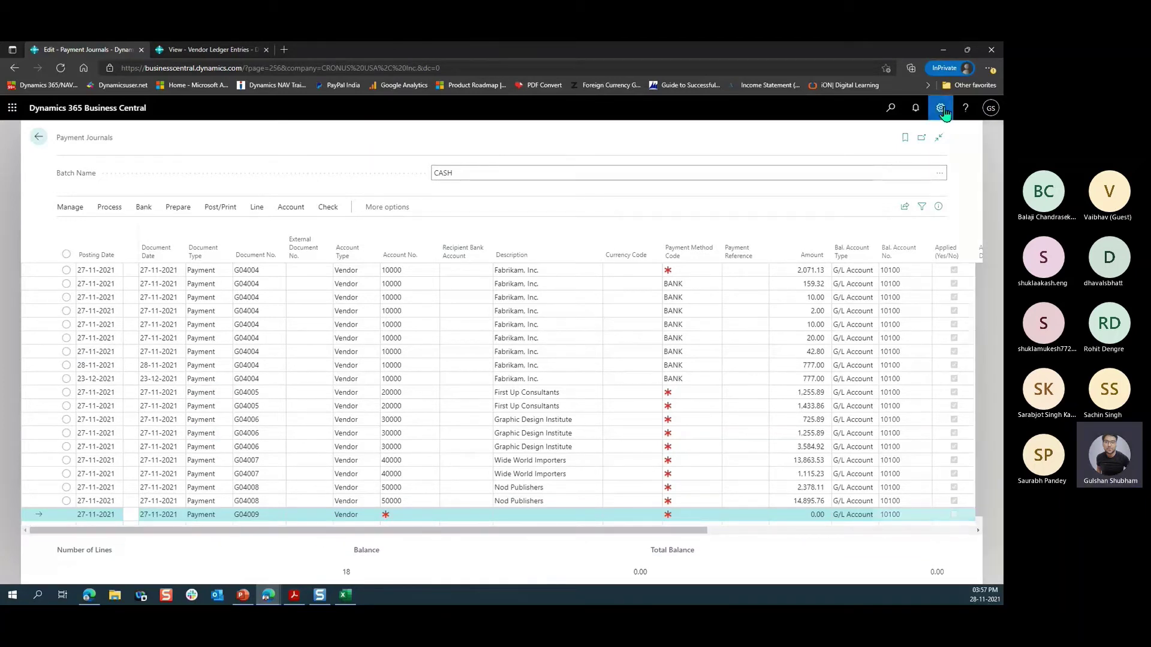
pyautogui.click(872, 183)
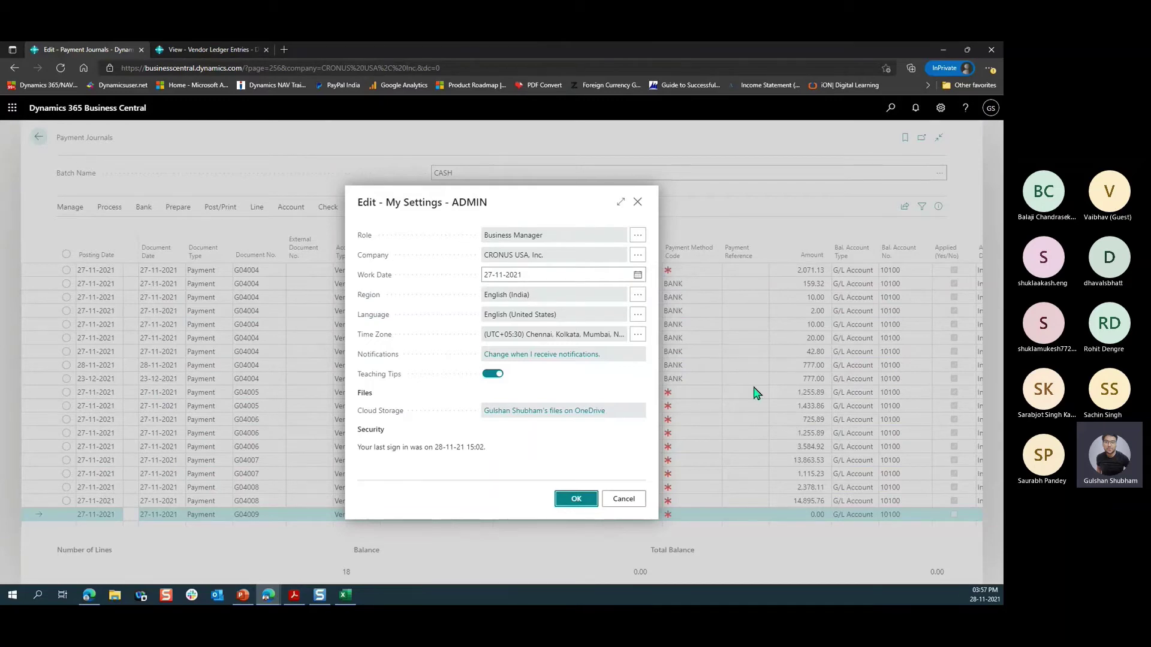
pyautogui.click(638, 204)
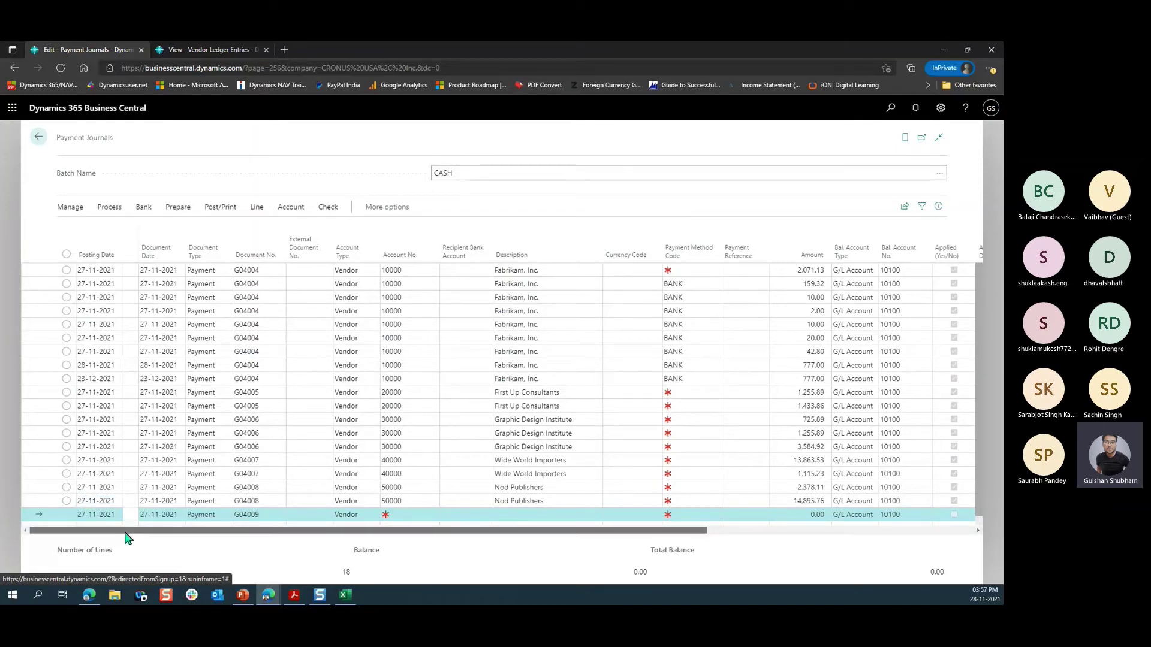
# Step: Compare the applies-to due dates of the generated lines with their calculated posting dates
pyautogui.moveTo(126, 532); pyautogui.dragTo(384, 532)
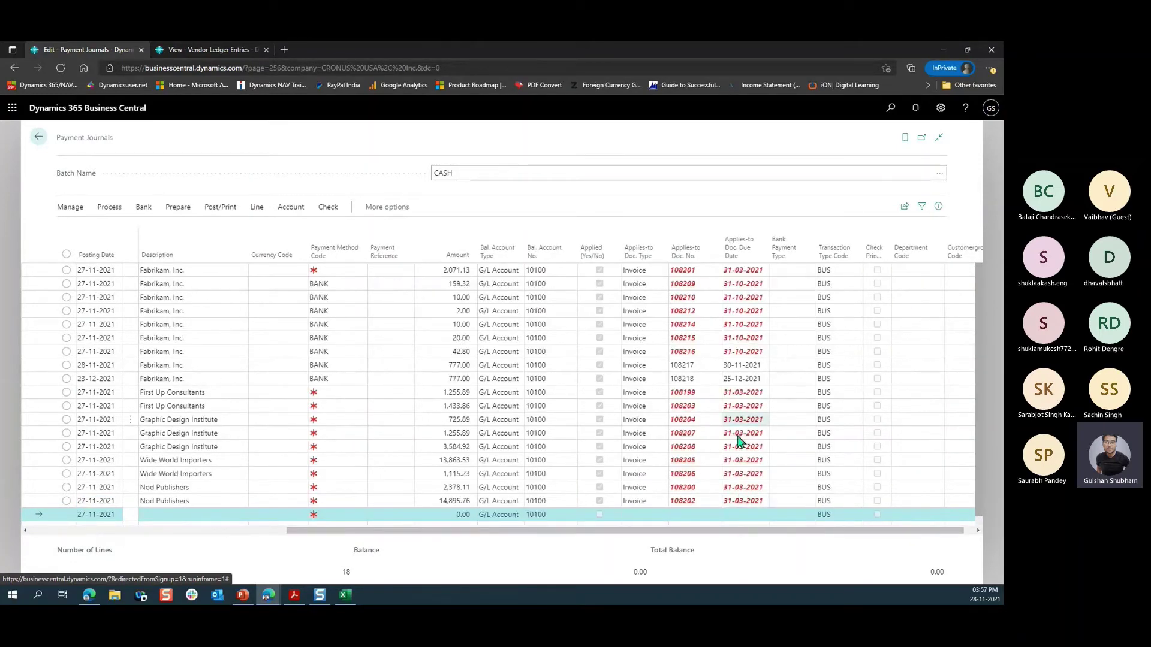
pyautogui.moveTo(719, 531); pyautogui.dragTo(660, 545)
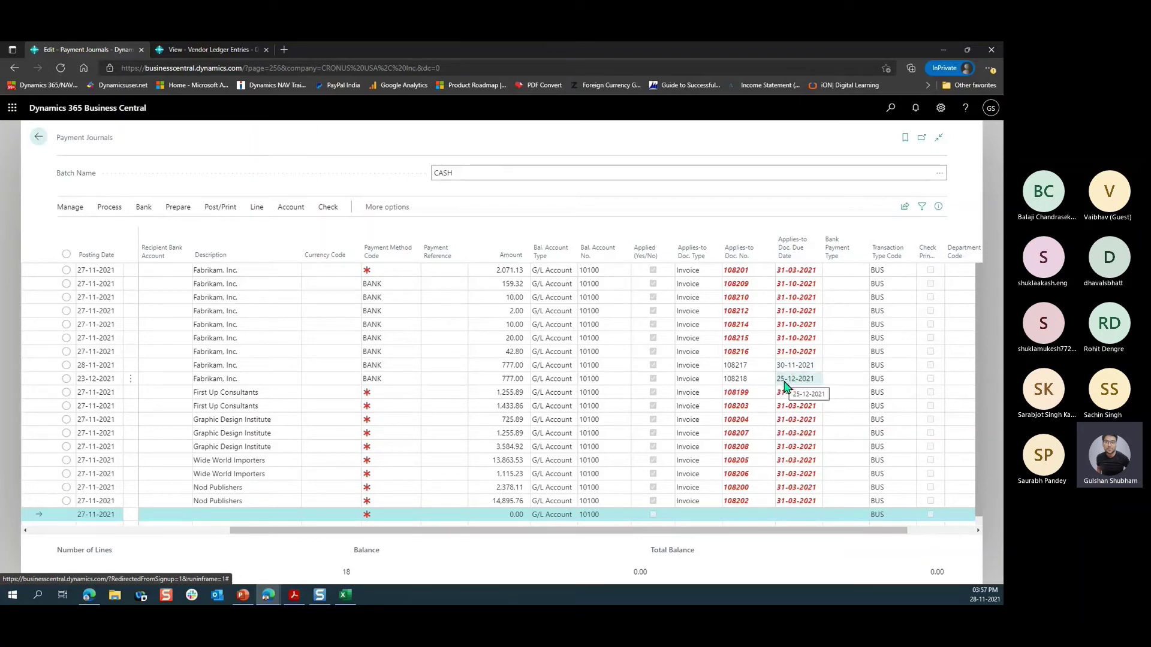
# Step: Examine the document and posting dates of the payment lines applied to invoices 108217 and 108218 against their due dates
pyautogui.moveTo(641, 535); pyautogui.dragTo(577, 540)
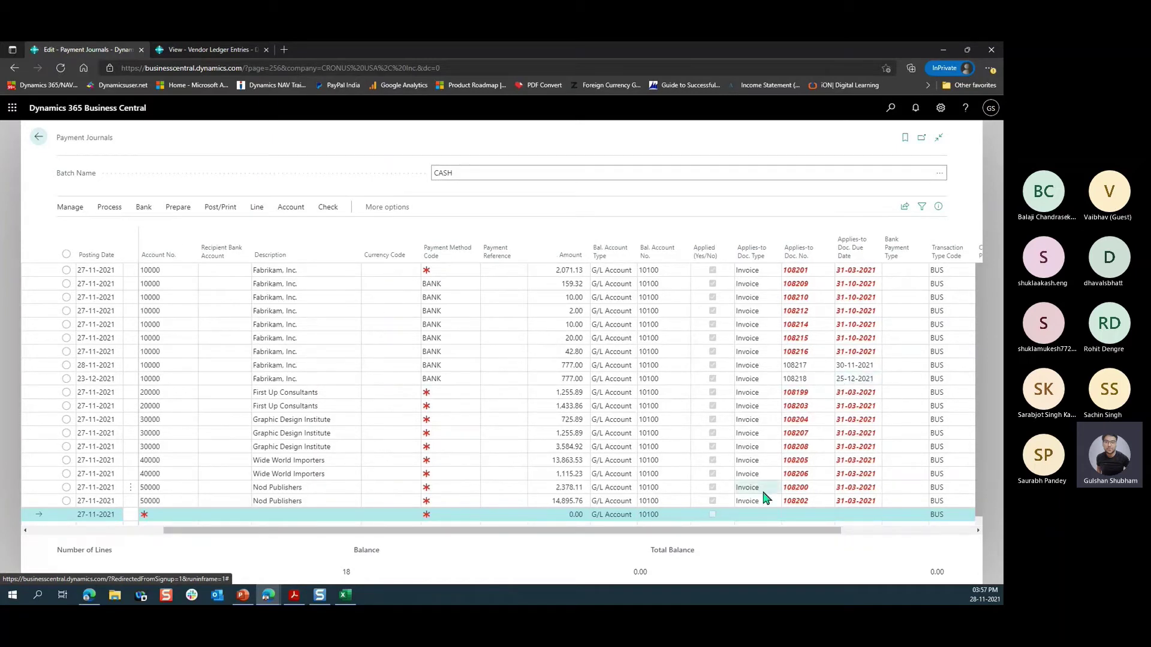
pyautogui.click(814, 367)
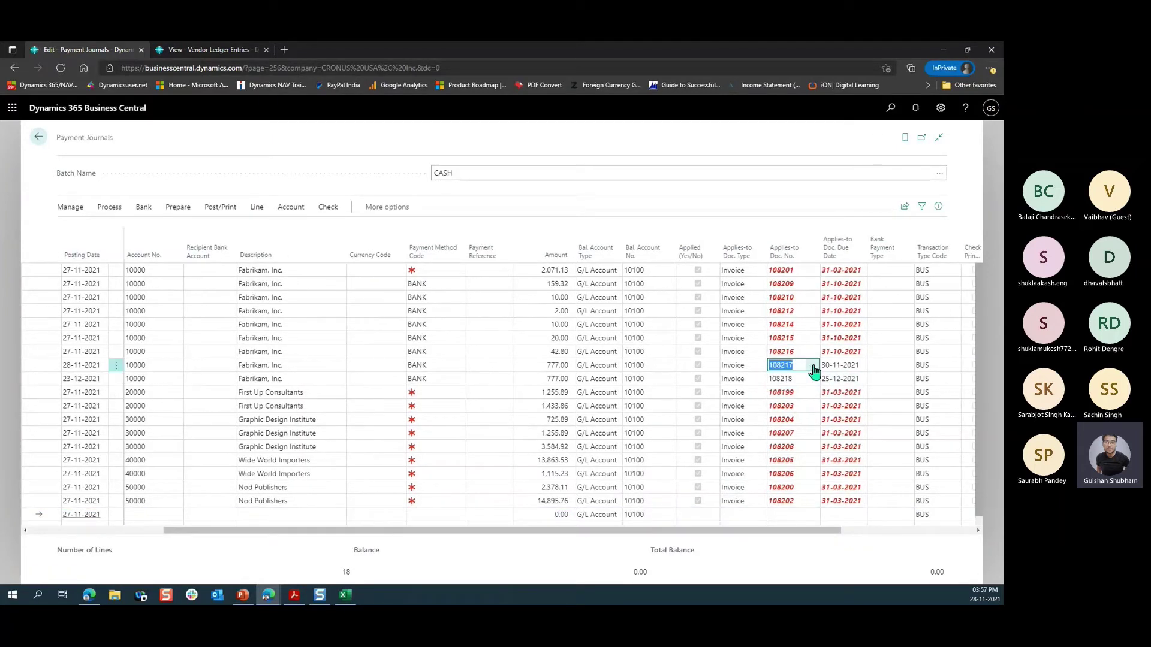
pyautogui.moveTo(548, 531); pyautogui.dragTo(359, 536)
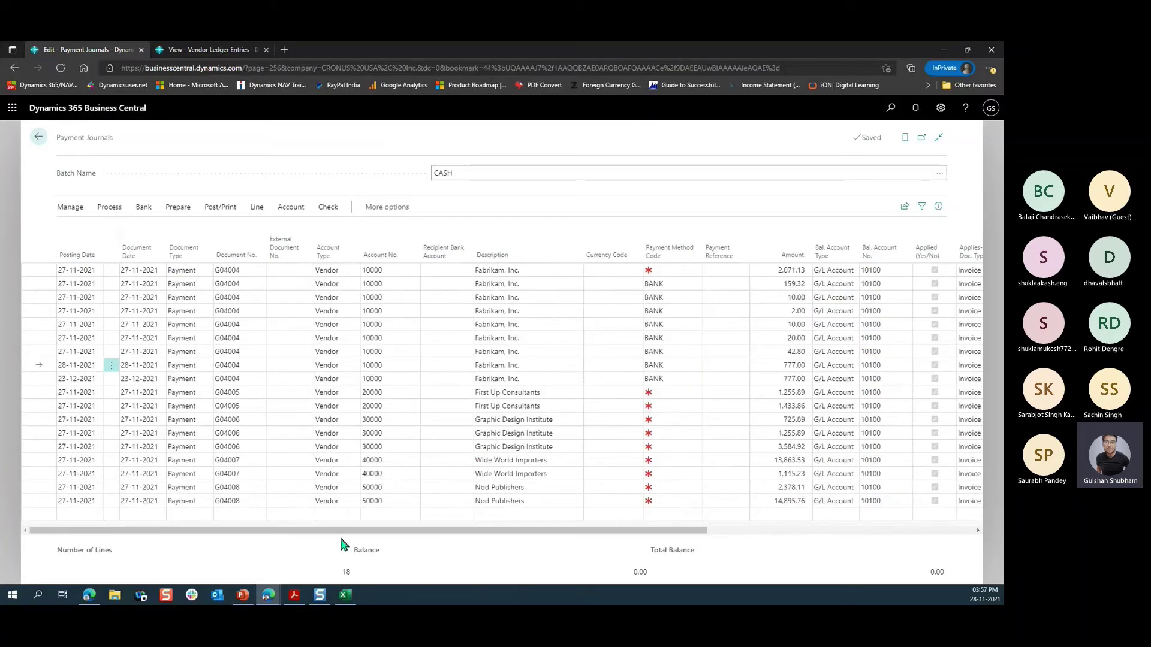
pyautogui.click(137, 379)
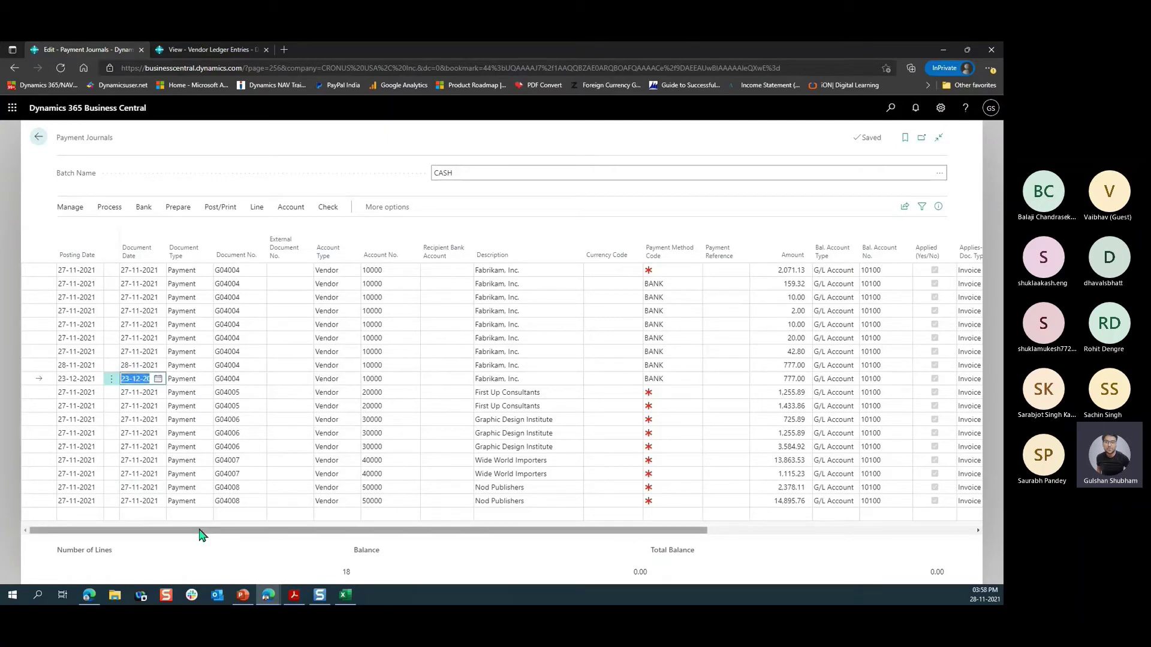
pyautogui.moveTo(201, 534); pyautogui.dragTo(363, 536)
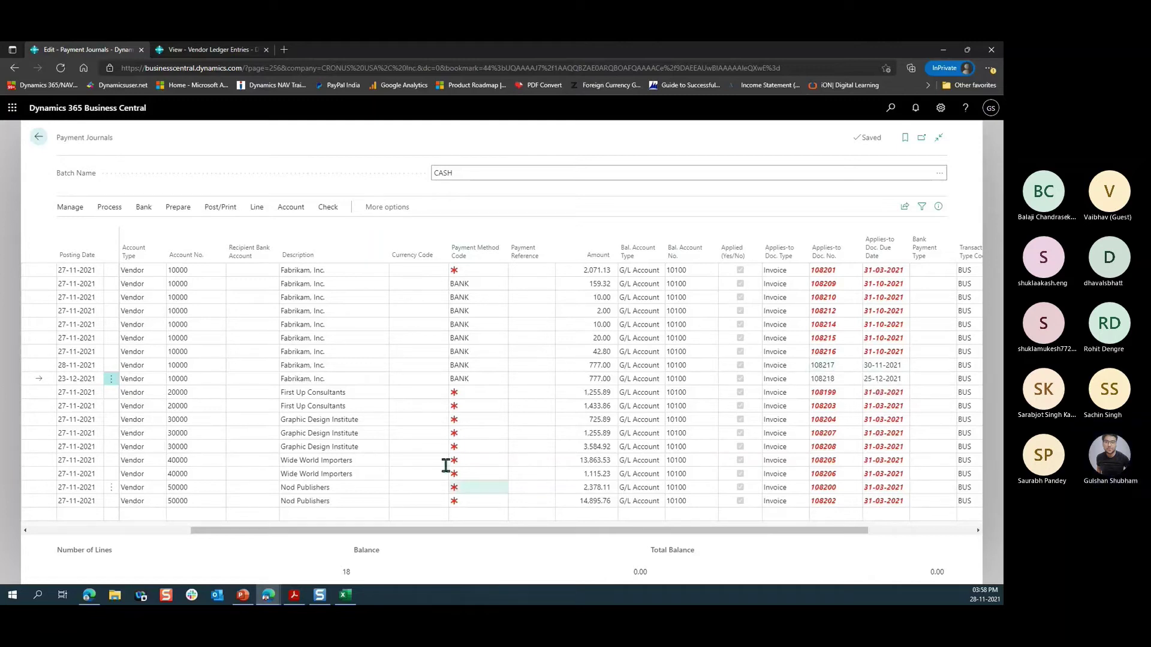
pyautogui.click(198, 284)
pyautogui.click(250, 270)
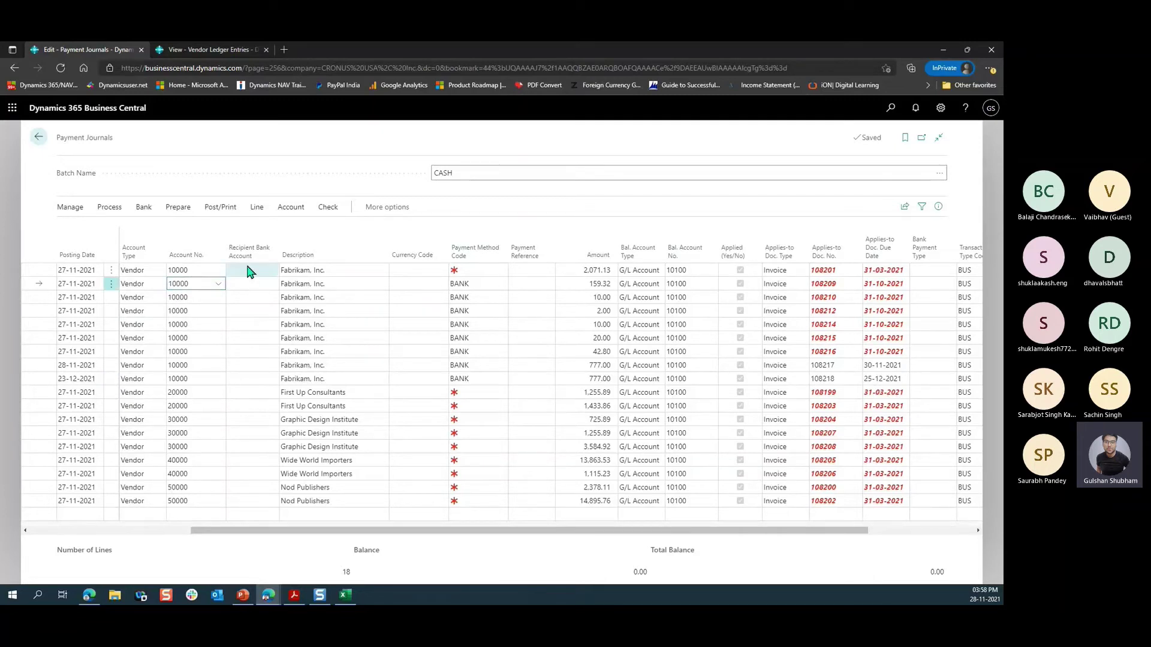
pyautogui.click(250, 271)
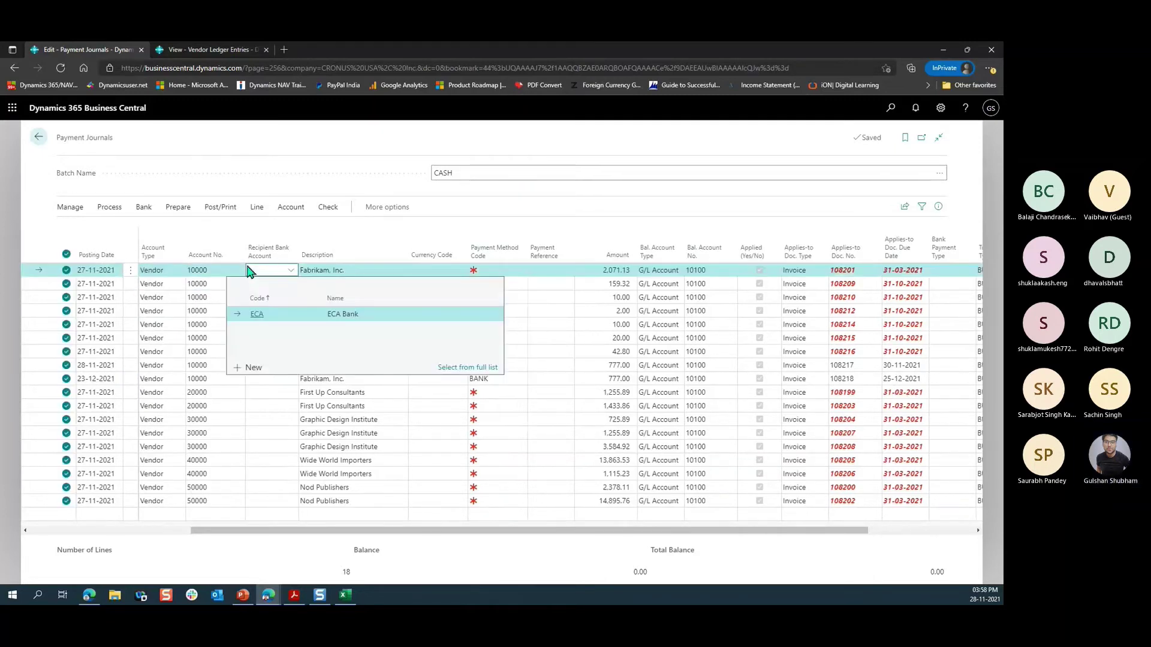
pyautogui.rightClick(250, 270)
pyautogui.press('Escape')
pyautogui.click(407, 270)
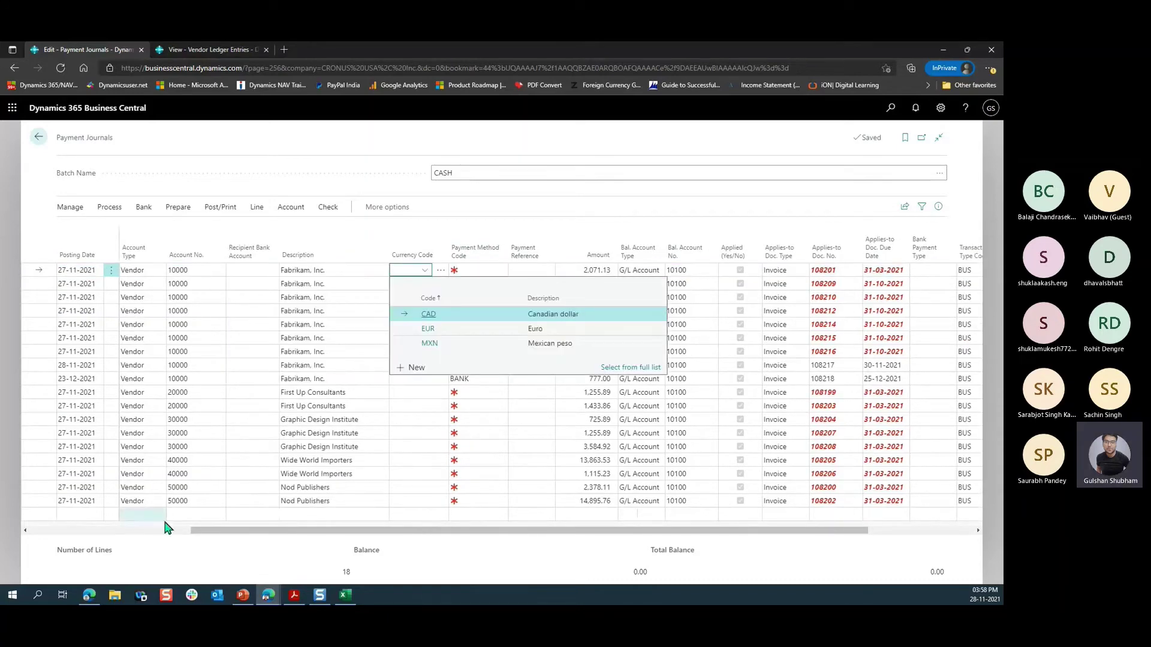
pyautogui.click(118, 531)
pyautogui.click(236, 271)
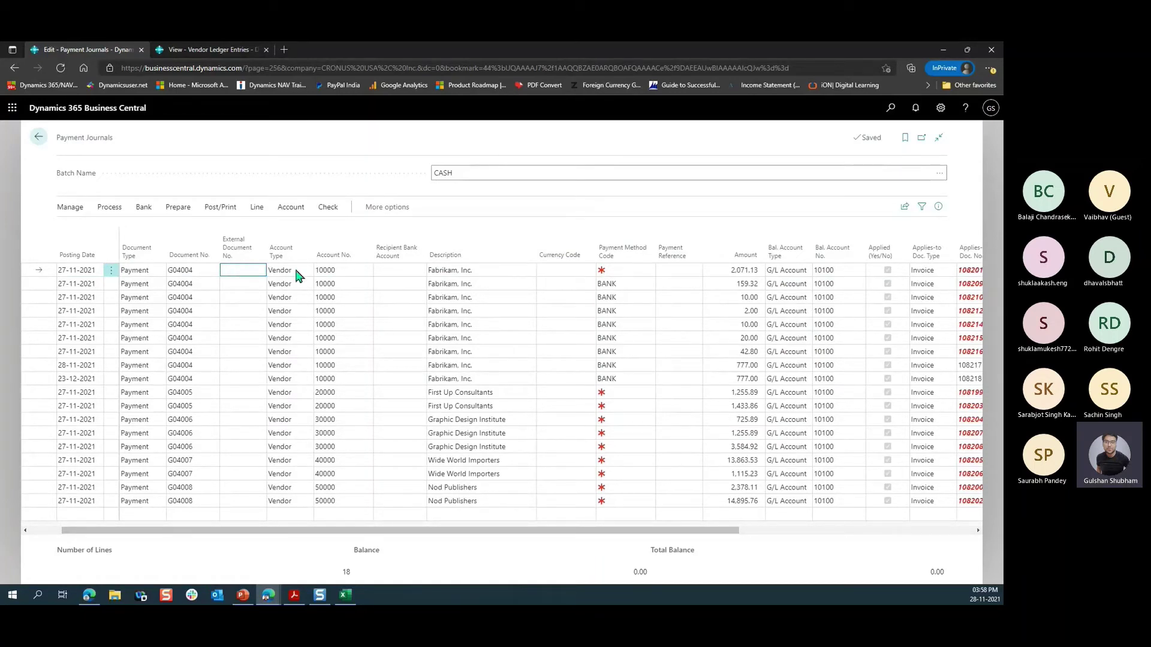
pyautogui.click(280, 271)
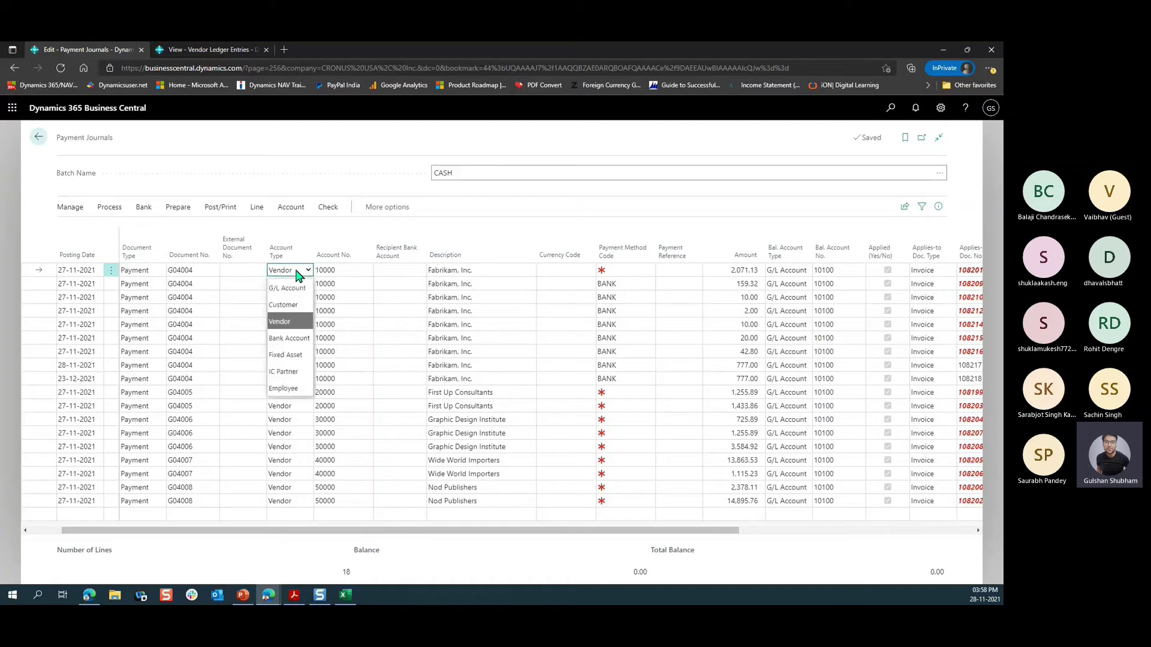
# Step: Delete all the suggested vendor payment lines from the CASH batch
pyautogui.click(237, 271)
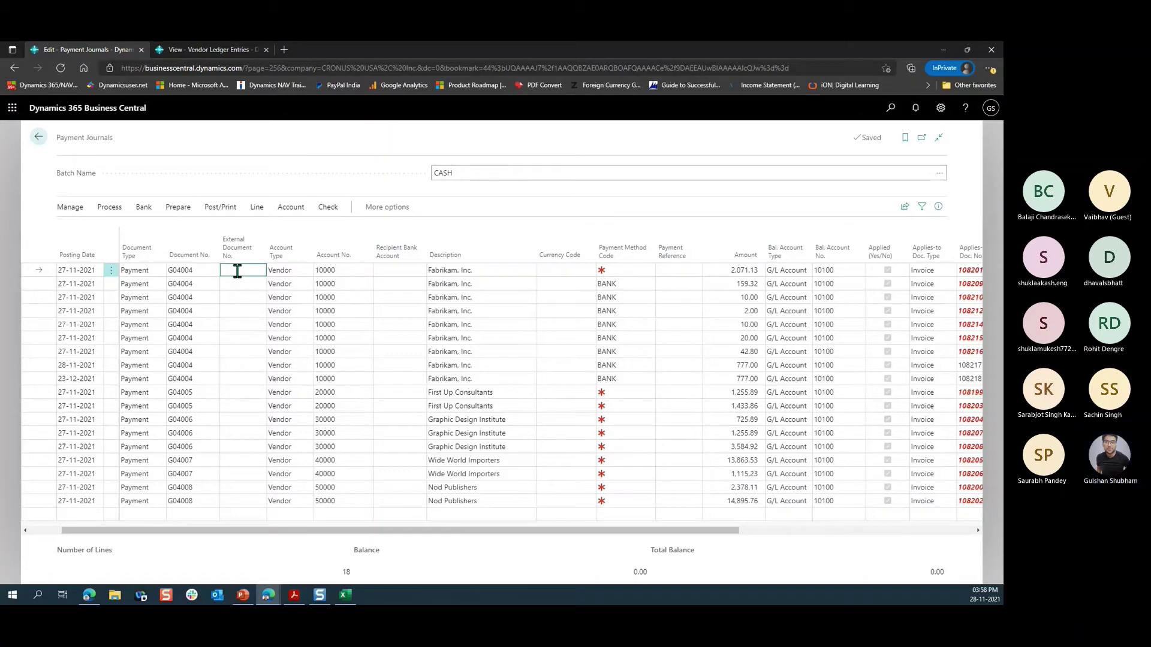
pyautogui.hotkey('ctrl', 'a')
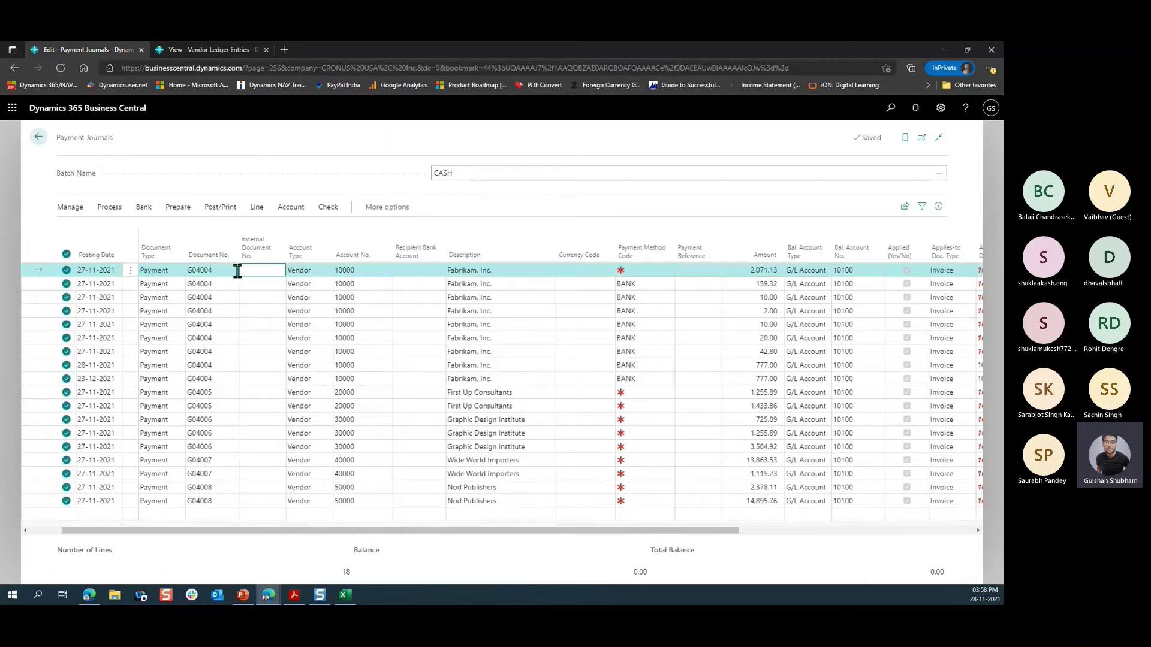
pyautogui.hotkey('ctrl', 'Delete')
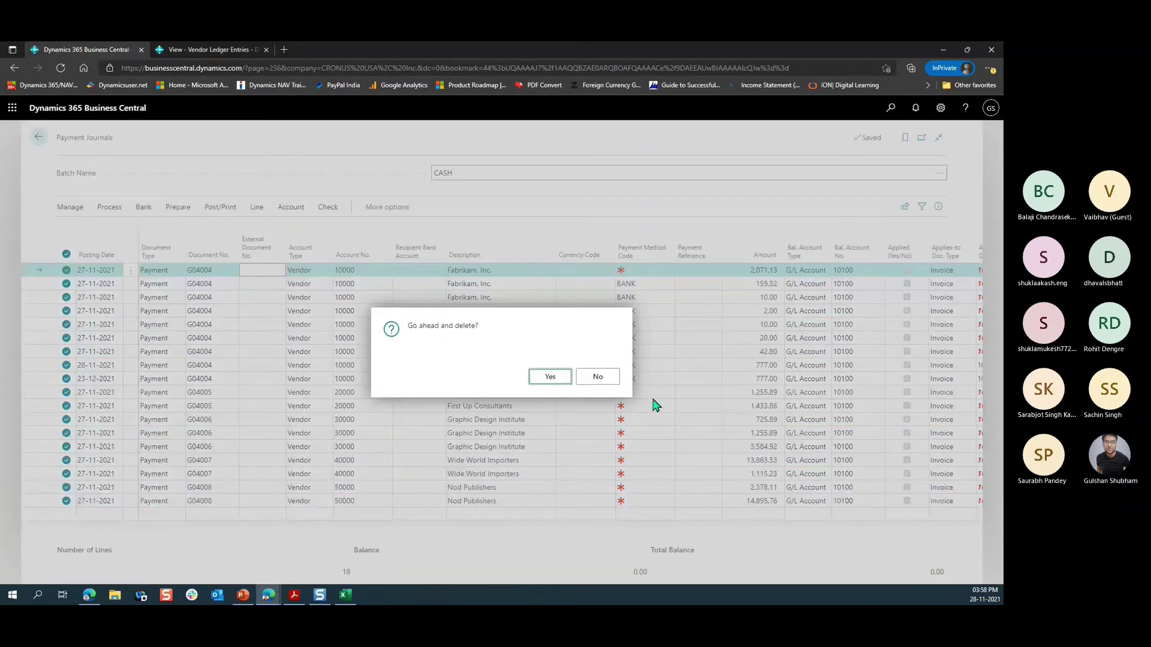
pyautogui.click(551, 376)
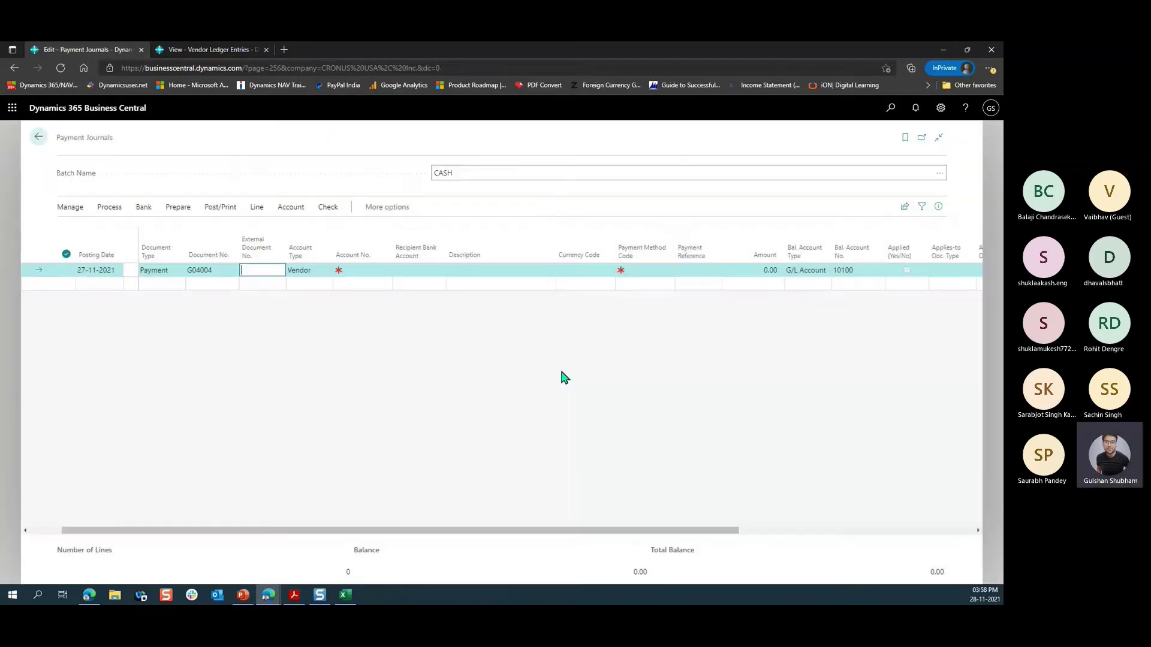
# Step: Open the Suggest Vendor Payments options for the CASH batch again
pyautogui.click(221, 207)
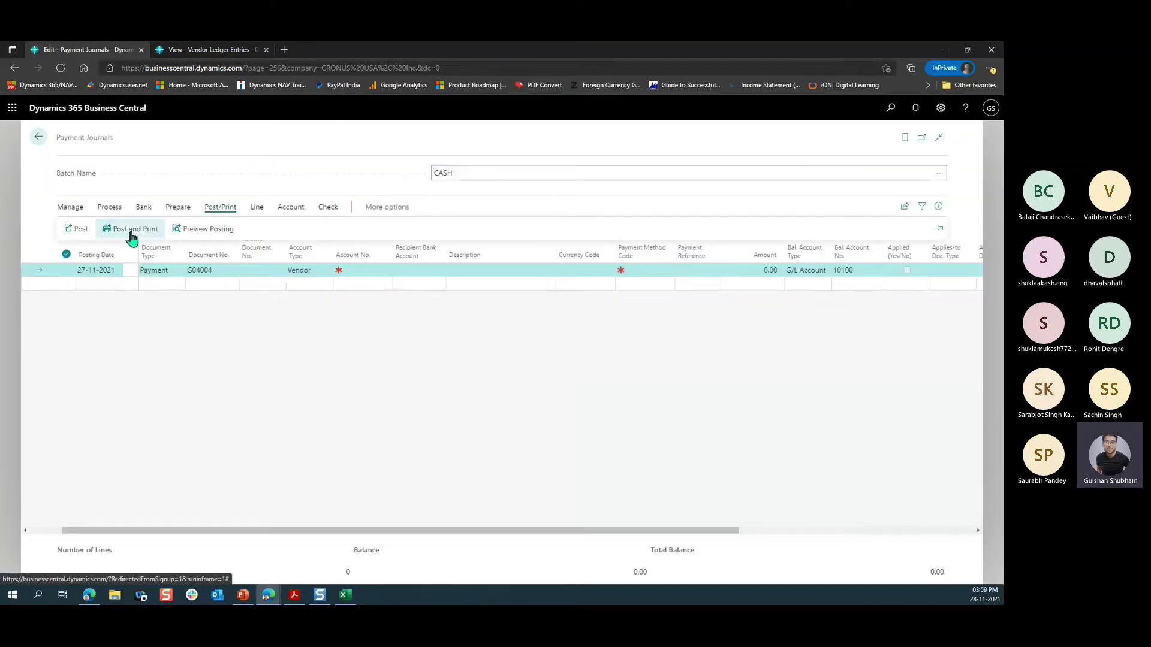
pyautogui.click(101, 230)
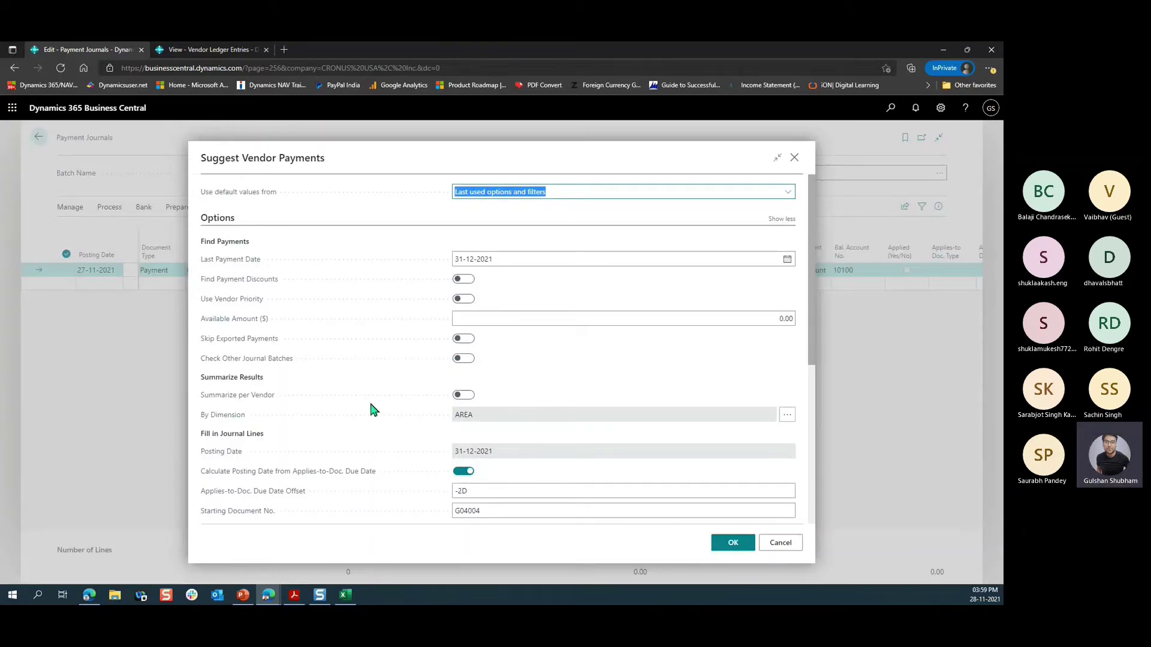
# Step: Clear the Applies-to-Doc. Due Date Offset in the Suggest Vendor Payments options
pyautogui.scroll(-2, 369, 401)
pyautogui.scroll(-3, 365, 401)
pyautogui.moveTo(222, 247)
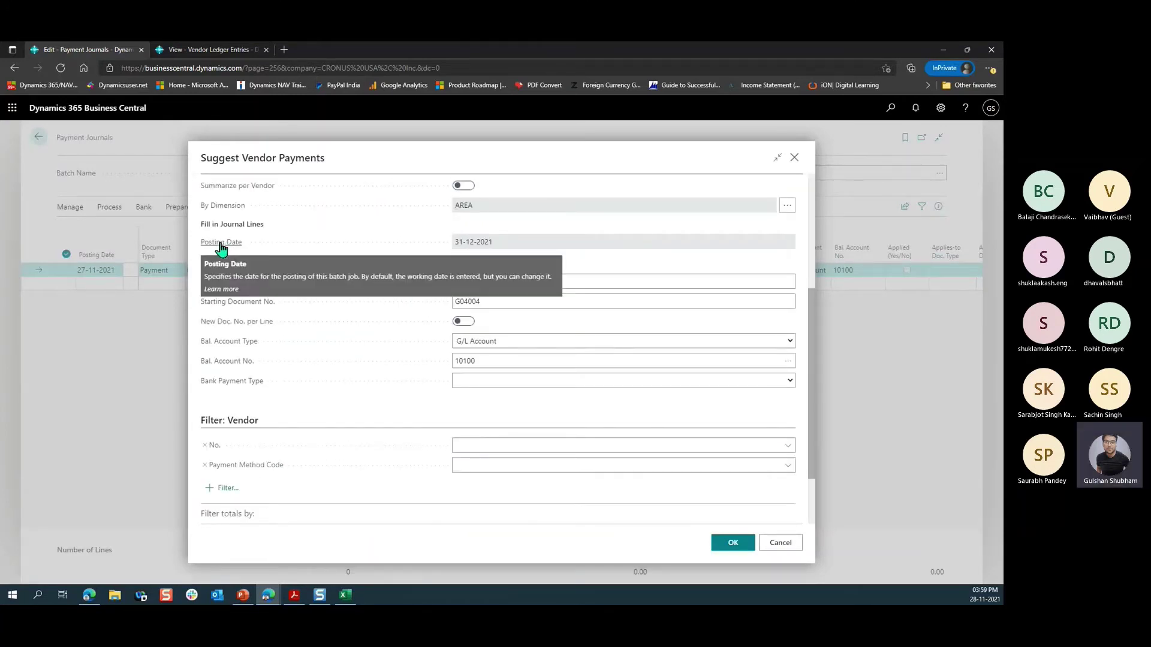
pyautogui.moveTo(318, 275)
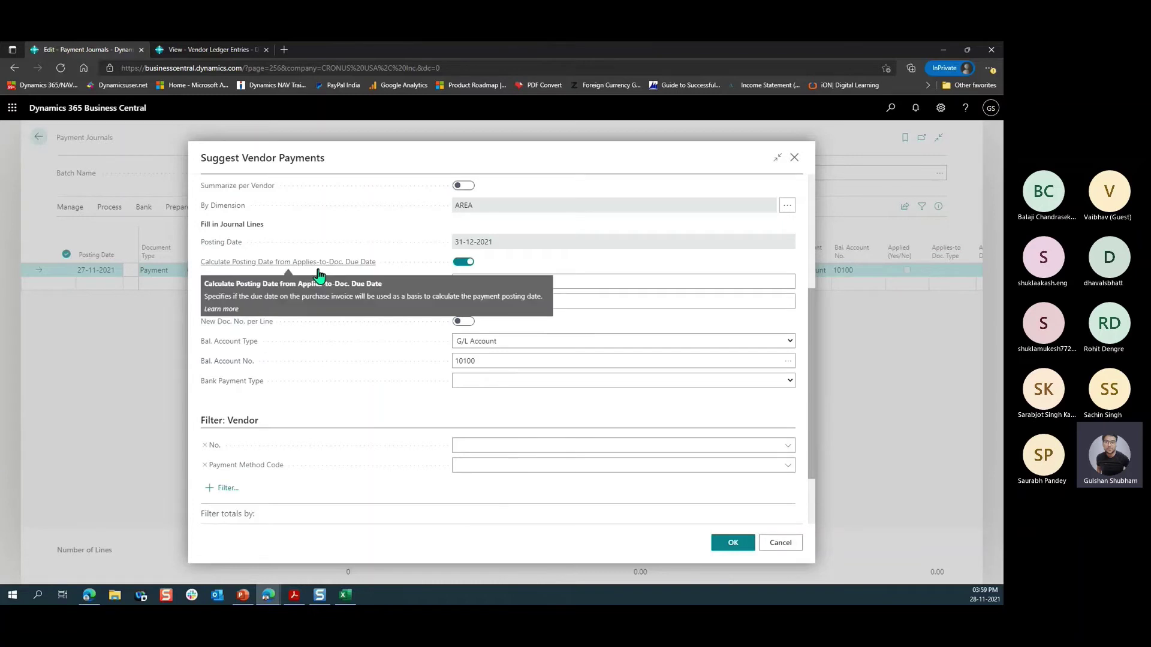
pyautogui.click(482, 284)
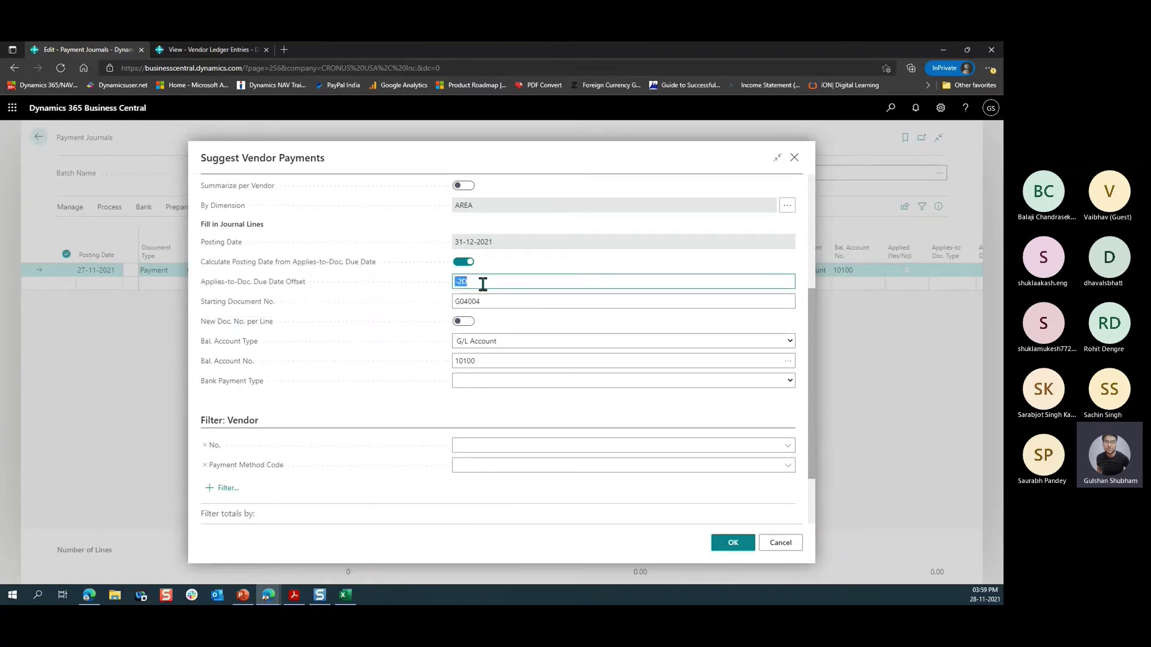
pyautogui.press('BackSpace')
# Step: Enable Summarize per Vendor and turn off Calculate Posting Date from Applies-to-Doc. Due Date
pyautogui.scroll(3, 300, 362)
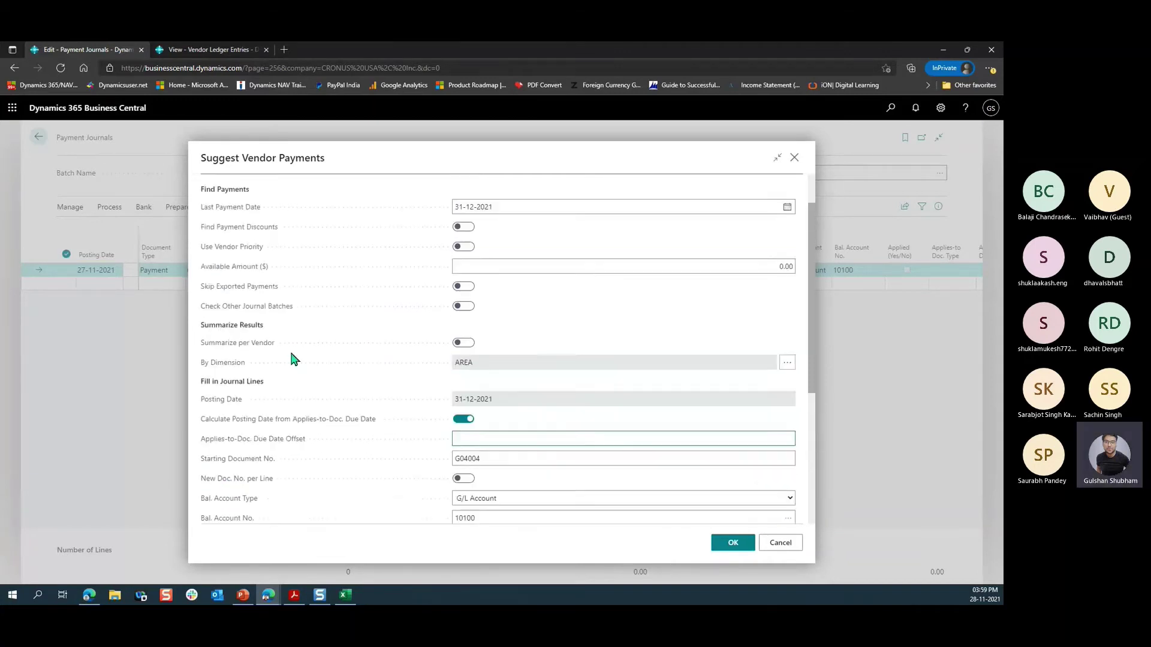
pyautogui.scroll(-2, 309, 346)
pyautogui.scroll(1, 320, 339)
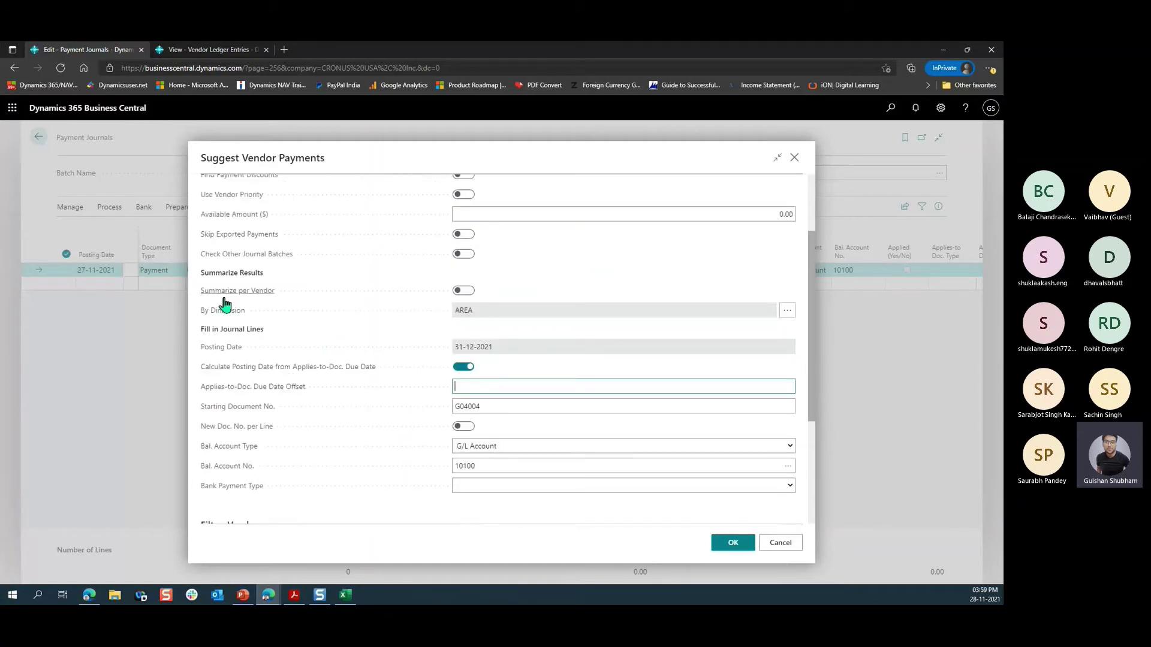
pyautogui.moveTo(212, 299)
pyautogui.click(463, 290)
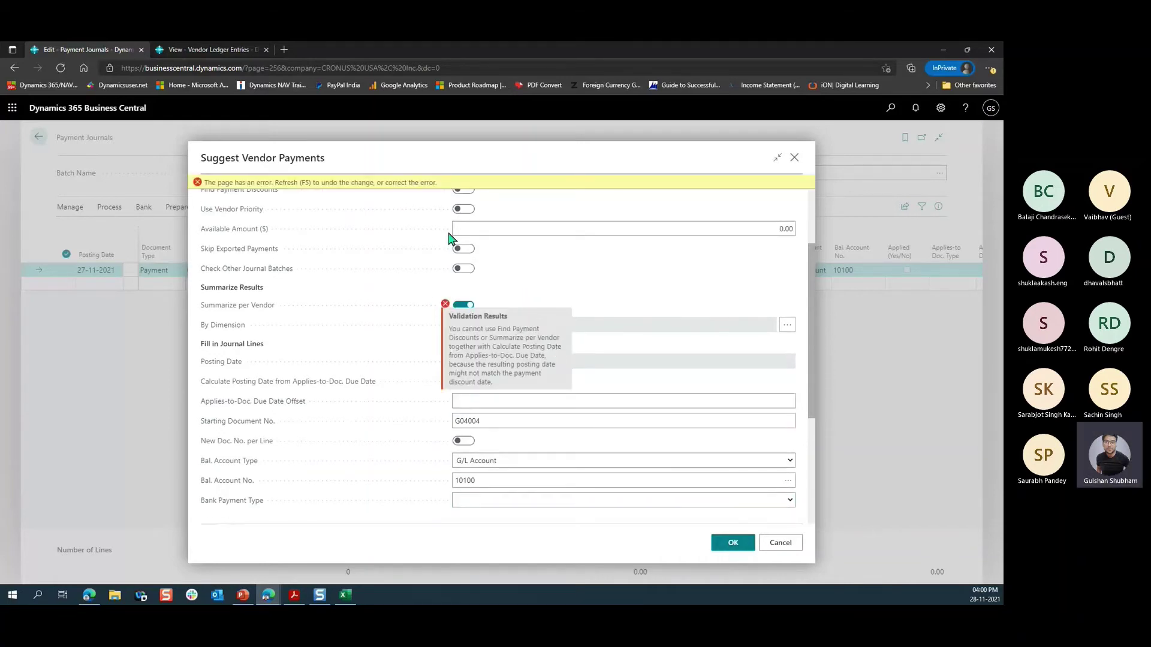
pyautogui.scroll(3, 664, 276)
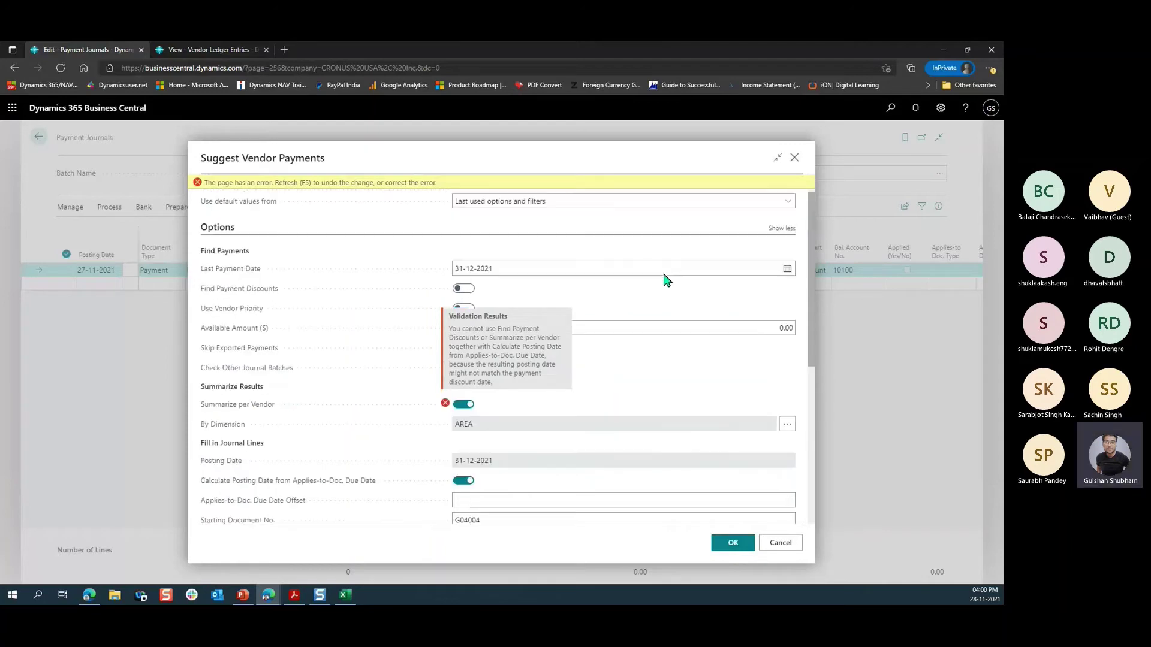
pyautogui.scroll(-3, 595, 290)
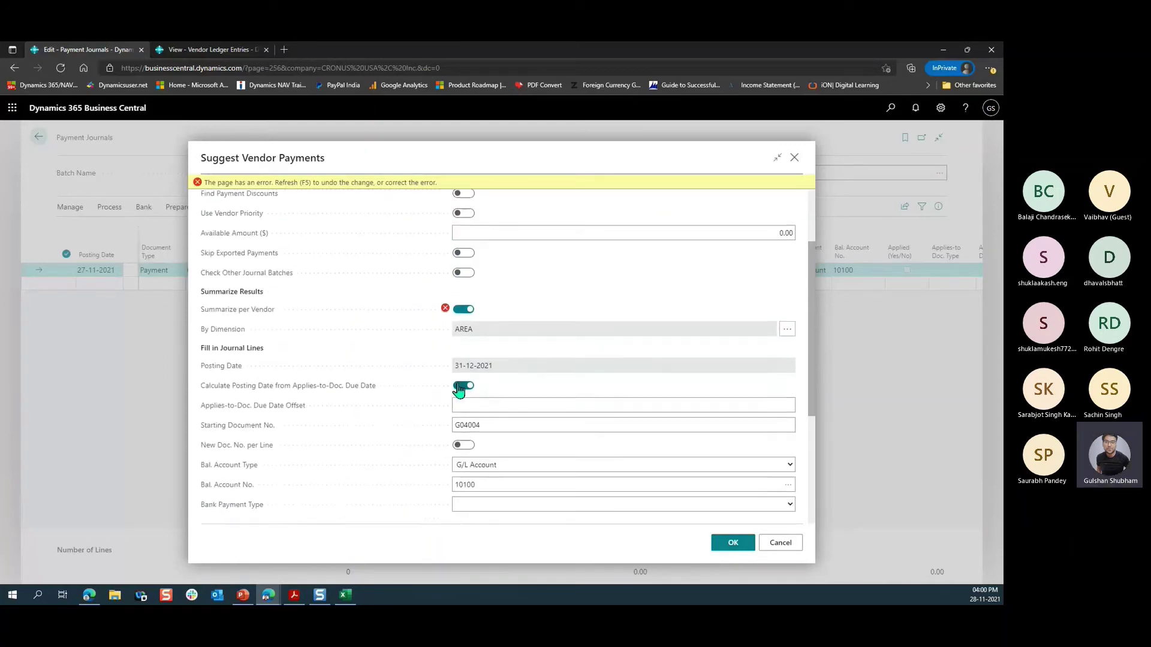
pyautogui.click(463, 385)
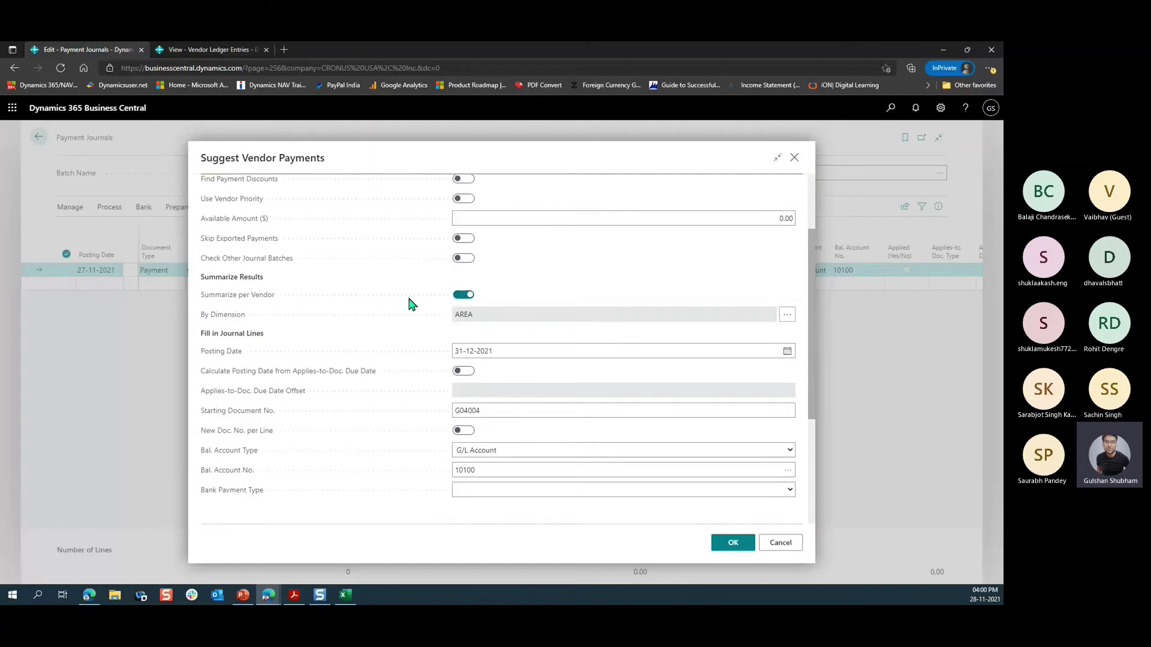
# Step: Try to re-enable Calculate Posting Date from Applies-to-Doc. Due Date together with Summarize per Vendor, then switch it back off
pyautogui.click(467, 373)
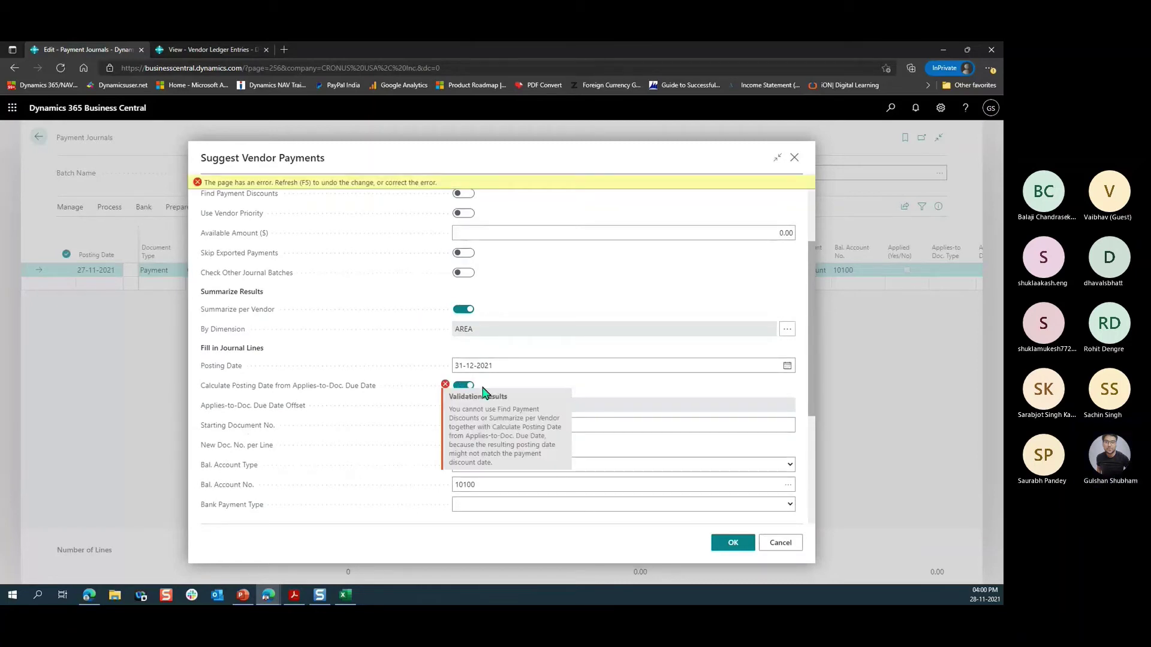
pyautogui.click(461, 386)
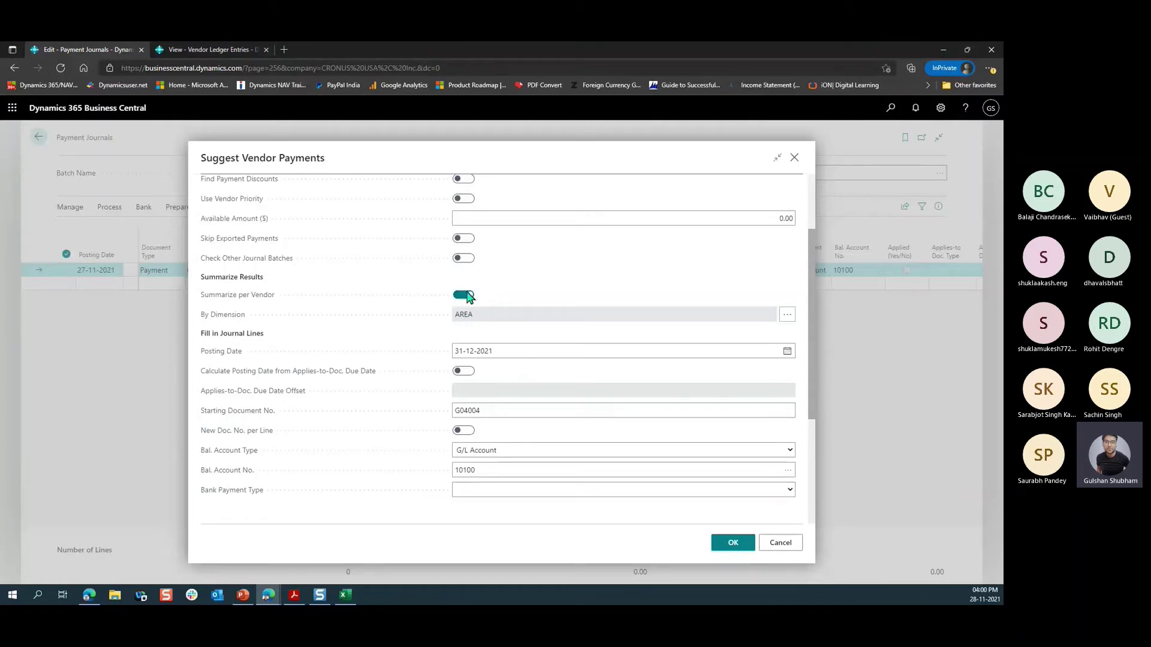
pyautogui.click(462, 371)
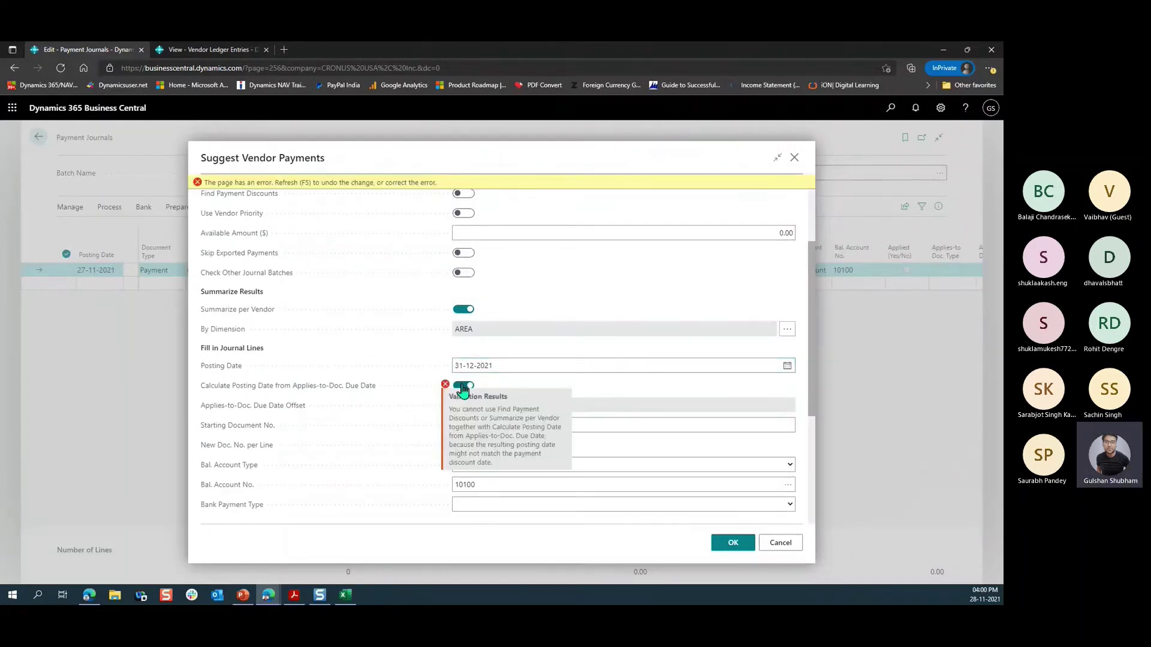
pyautogui.click(463, 386)
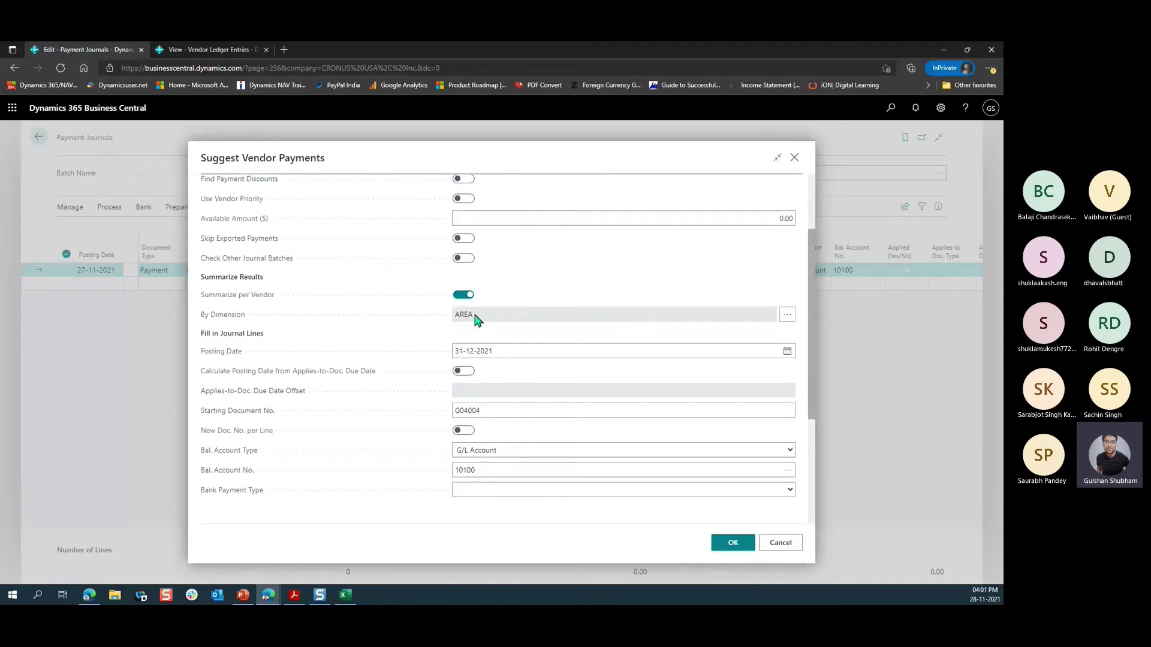
# Step: Generate the vendor payment suggestions with Last Payment Date and Posting Date 31-12-2021, summarized per vendor
pyautogui.scroll(3, 576, 419)
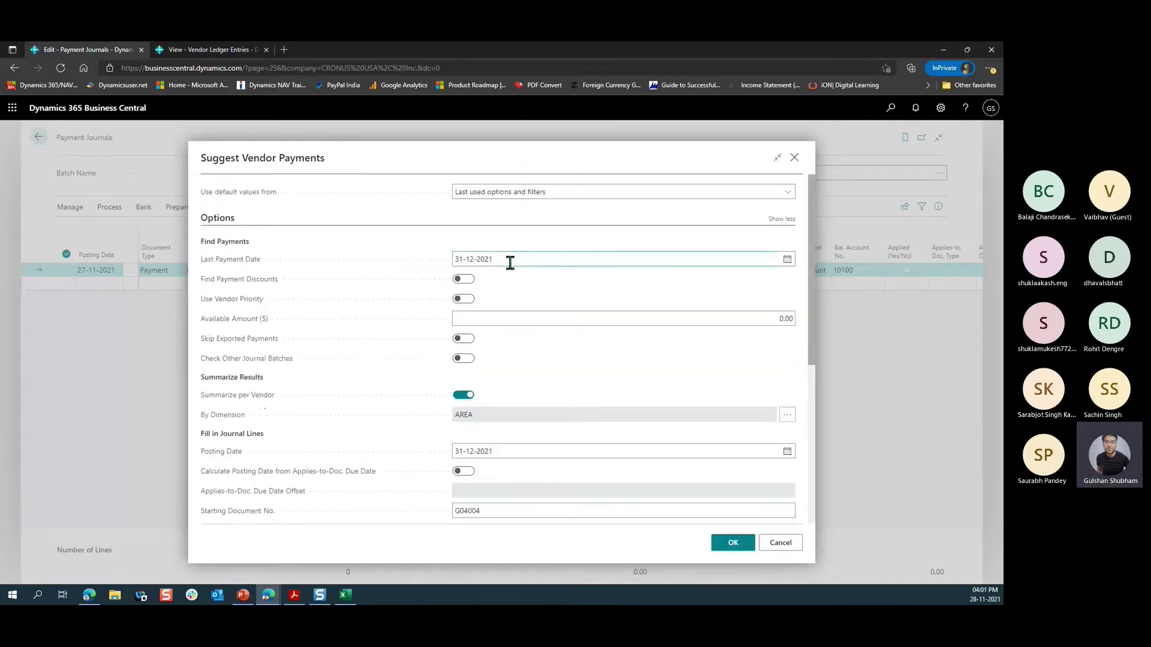
pyautogui.scroll(-5, 511, 268)
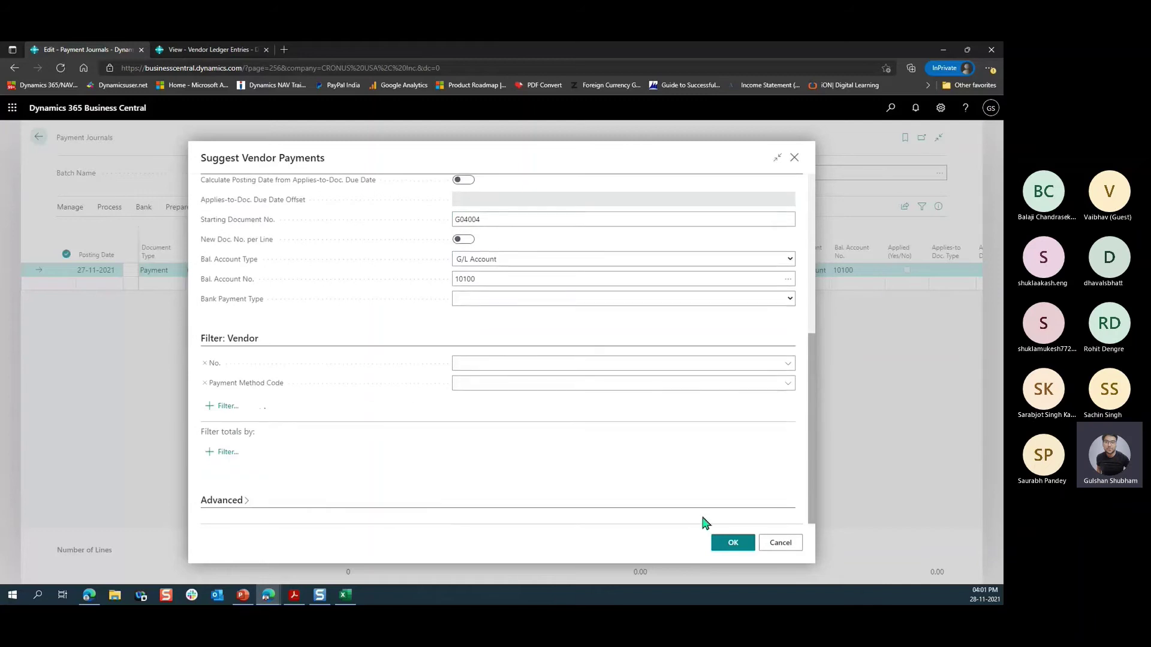
pyautogui.click(731, 543)
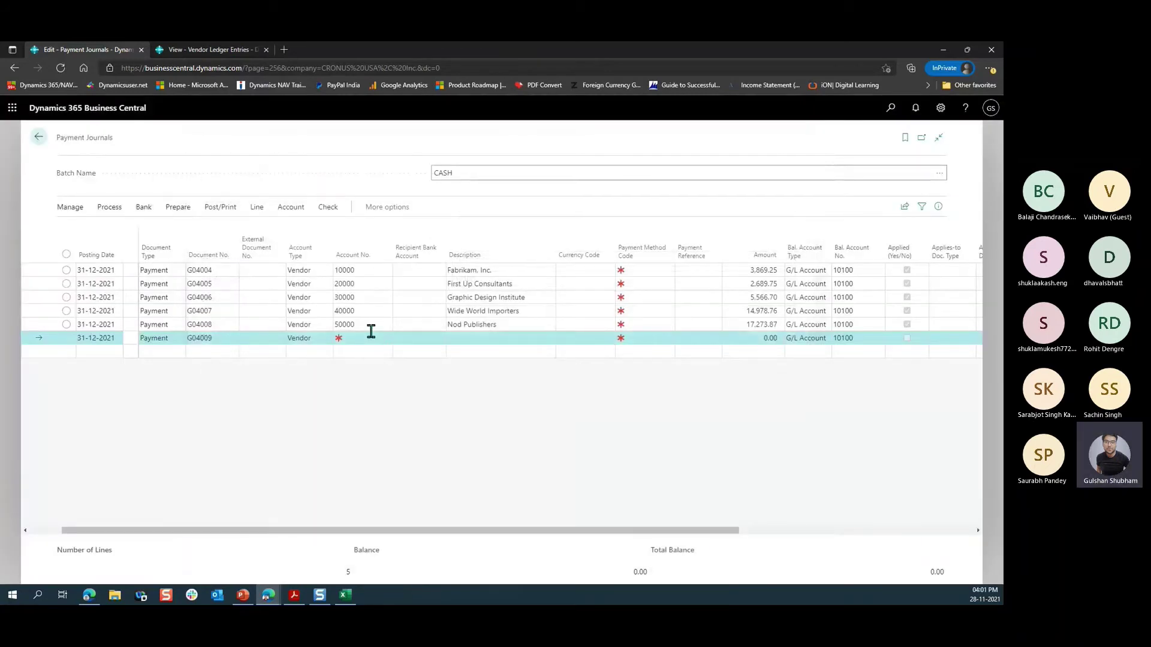
# Step: Examine the suggested payment lines, checking each vendor's account, amount and Applies-to document columns
pyautogui.click(368, 324)
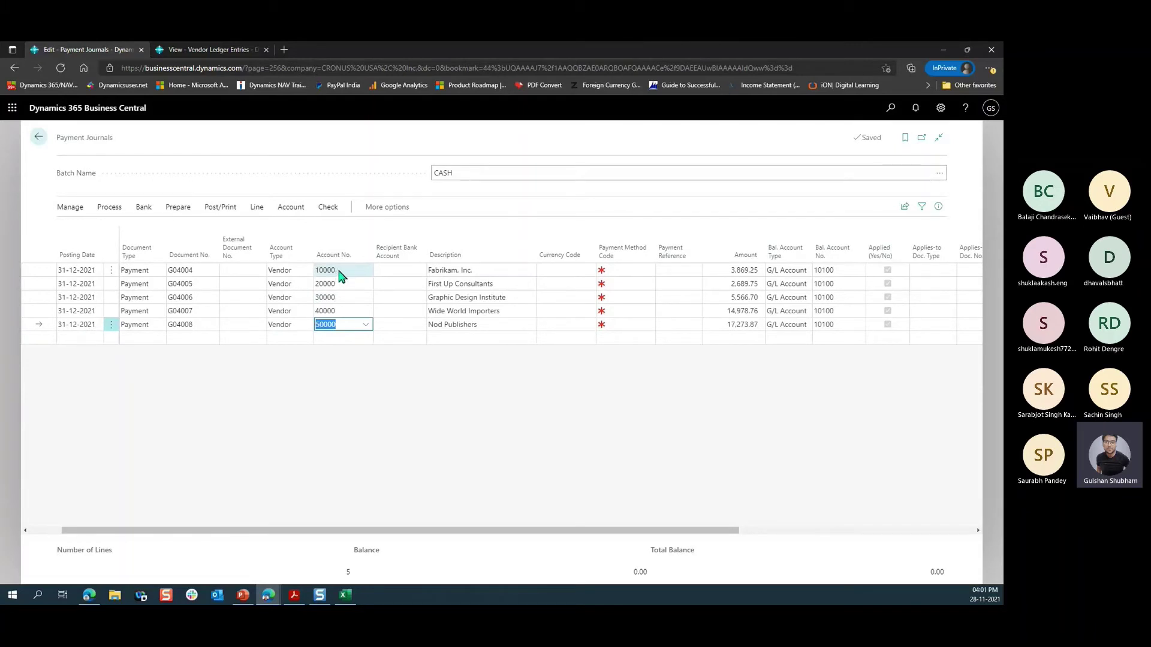
pyautogui.click(338, 270)
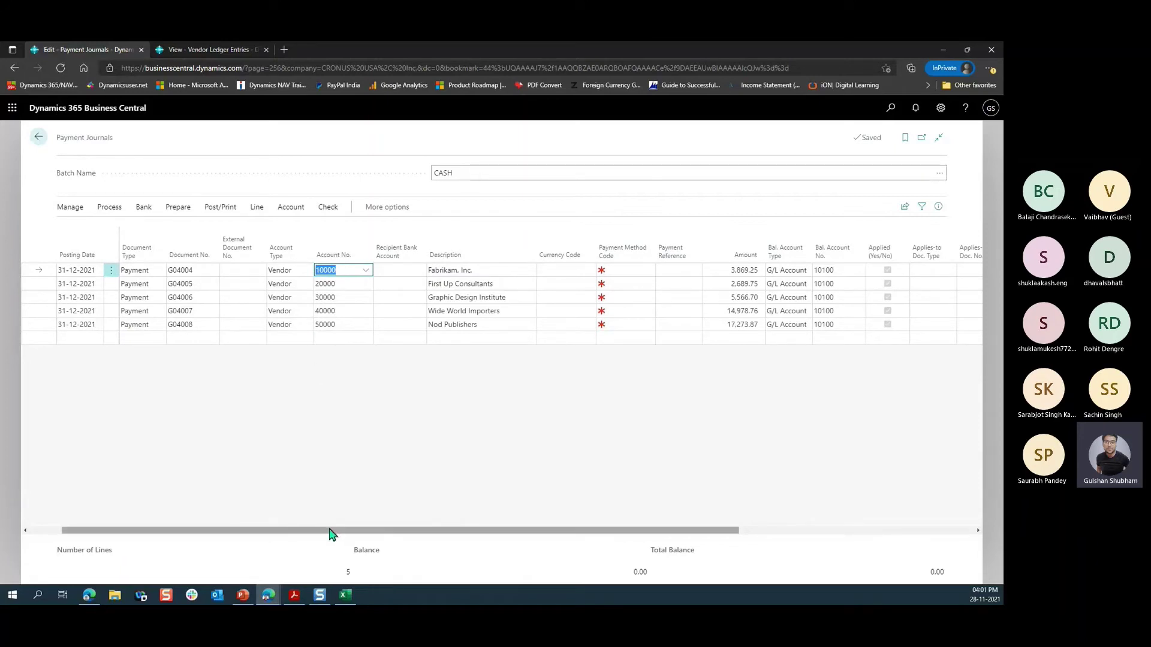
pyautogui.moveTo(330, 531); pyautogui.dragTo(557, 530)
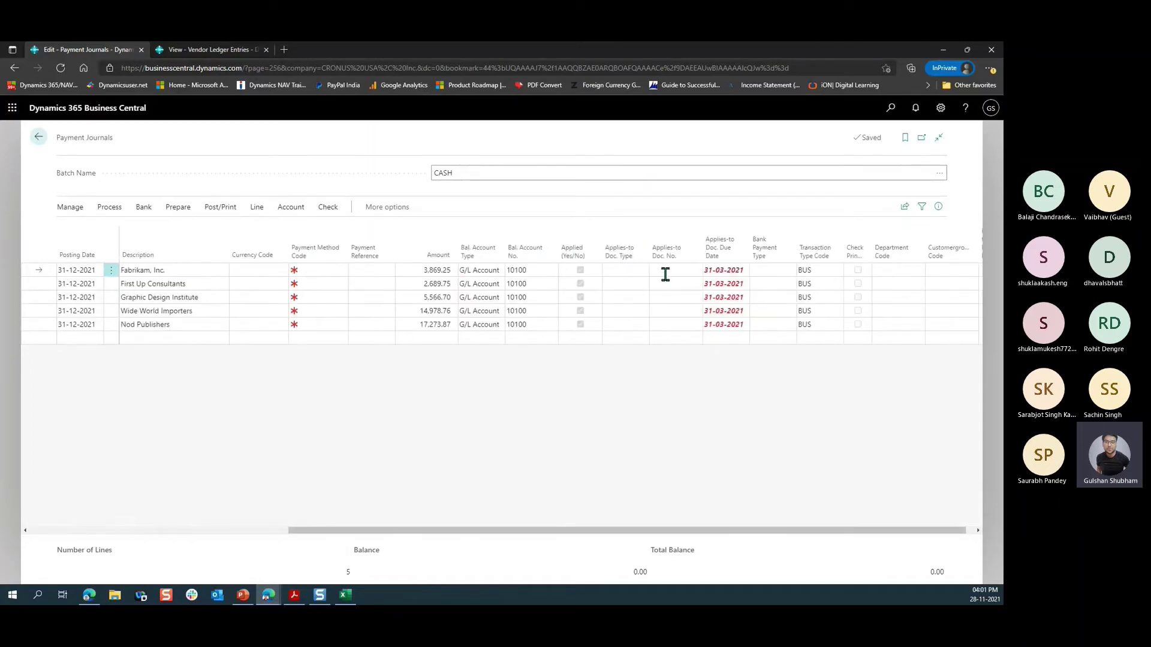
pyautogui.moveTo(327, 530); pyautogui.dragTo(109, 530)
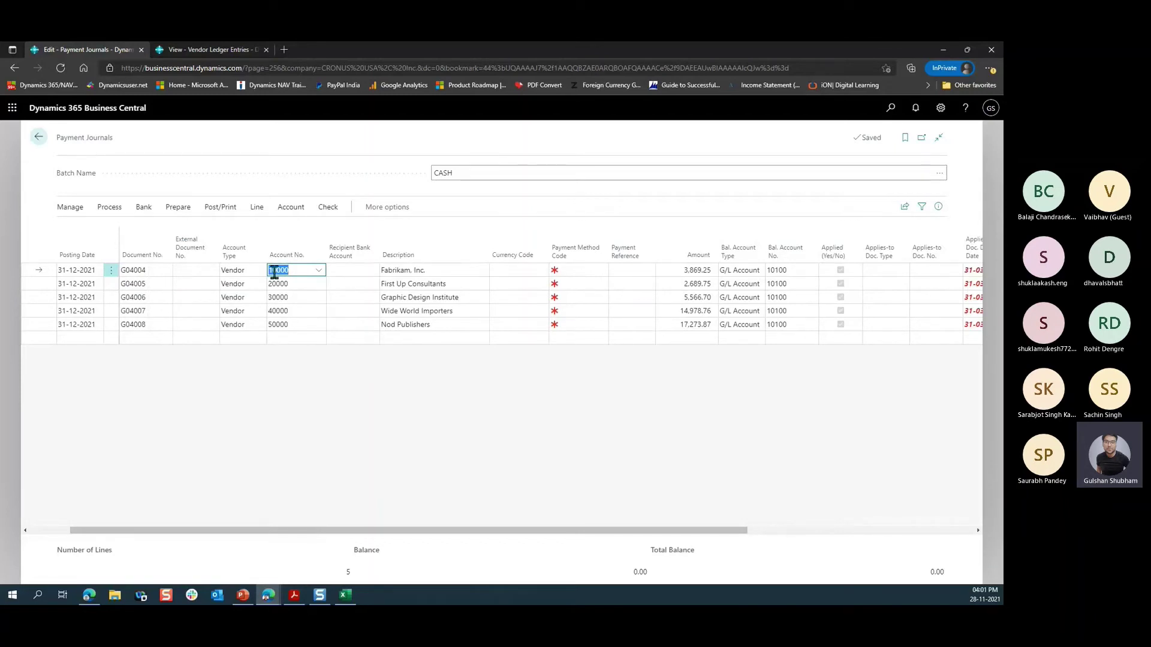
# Step: Inspect the vendor entries applied to the Fabrikam, Inc. and First Up Consultants payment lines
pyautogui.click(110, 209)
pyautogui.click(100, 228)
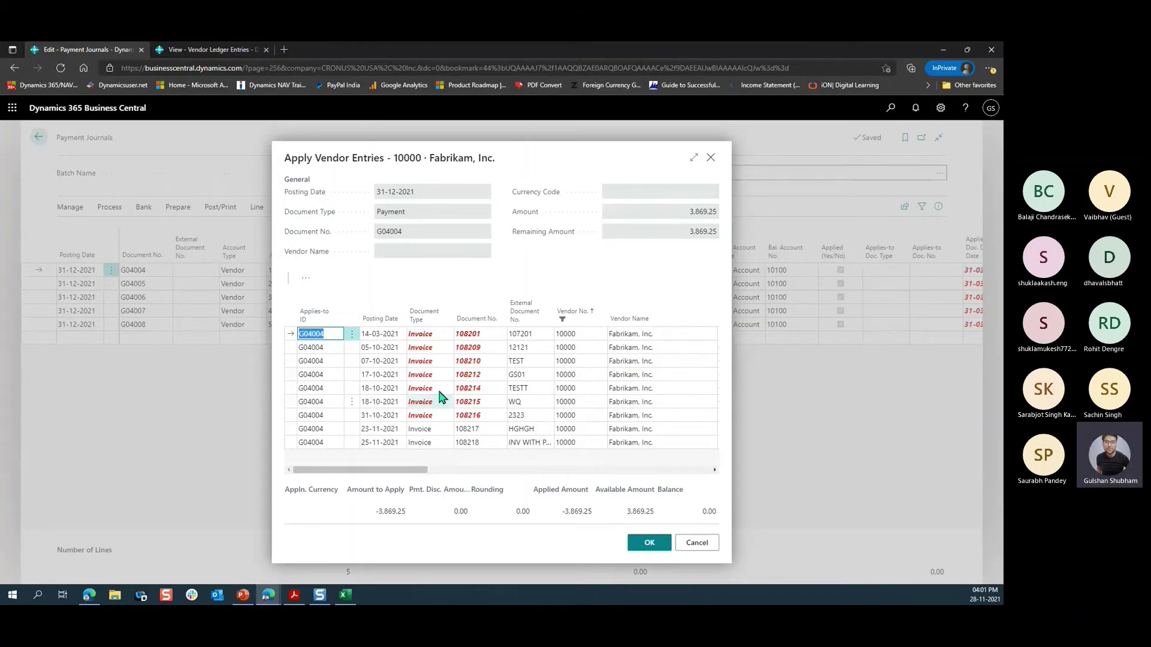
pyautogui.press('Escape')
pyautogui.click(299, 284)
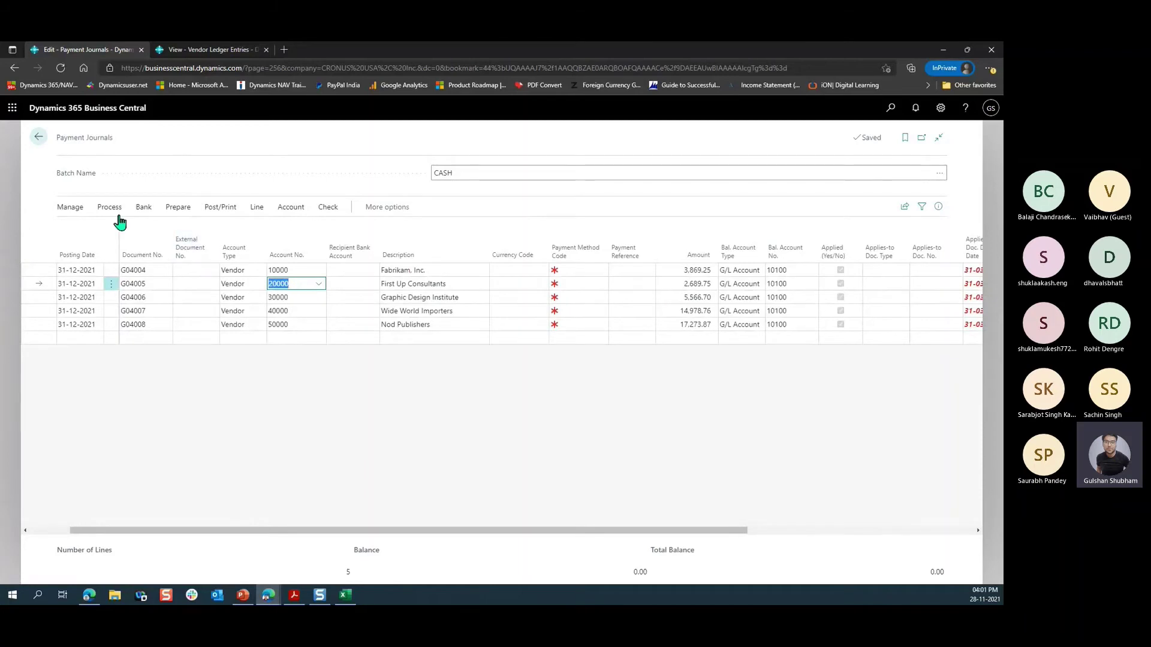
pyautogui.click(110, 208)
pyautogui.click(94, 230)
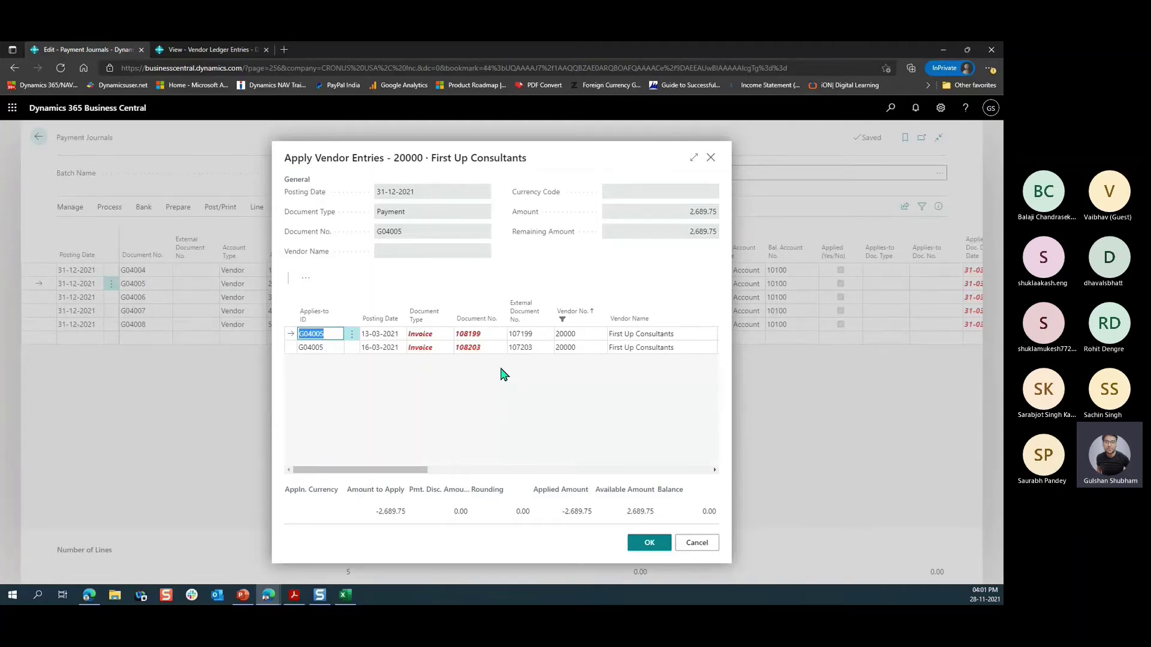
pyautogui.press('Escape')
# Step: Delete all suggested payment lines from the CASH batch
pyautogui.moveTo(533, 529); pyautogui.dragTo(747, 528)
pyautogui.moveTo(452, 530); pyautogui.dragTo(195, 532)
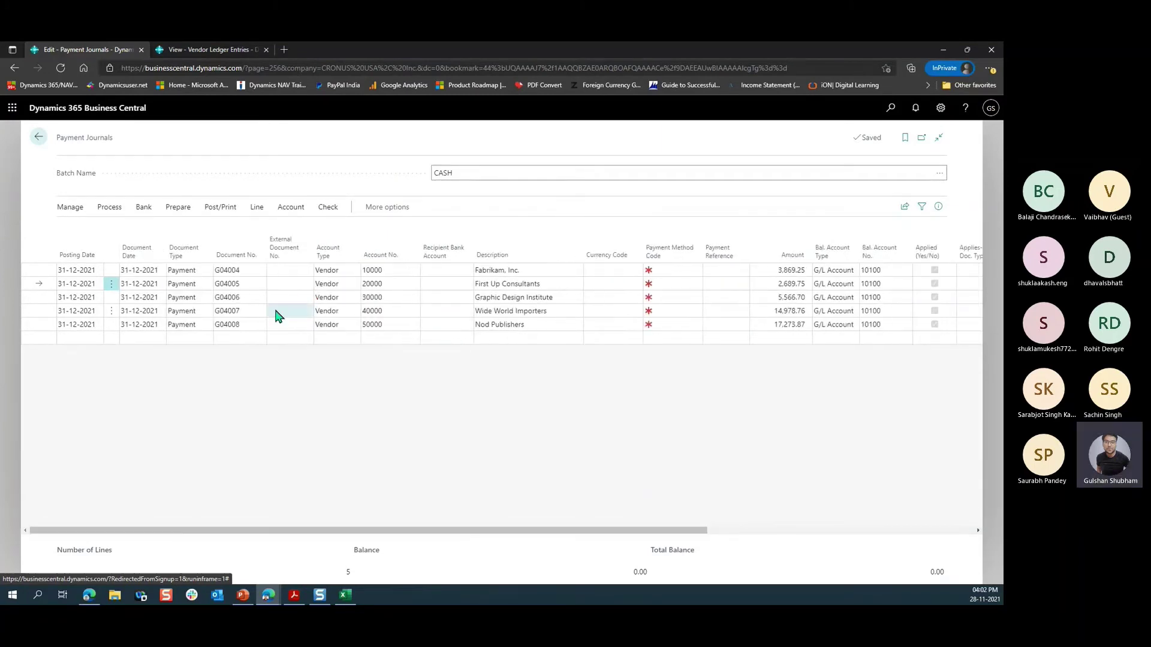
pyautogui.click(282, 271)
pyautogui.hotkey('ctrl', 'a')
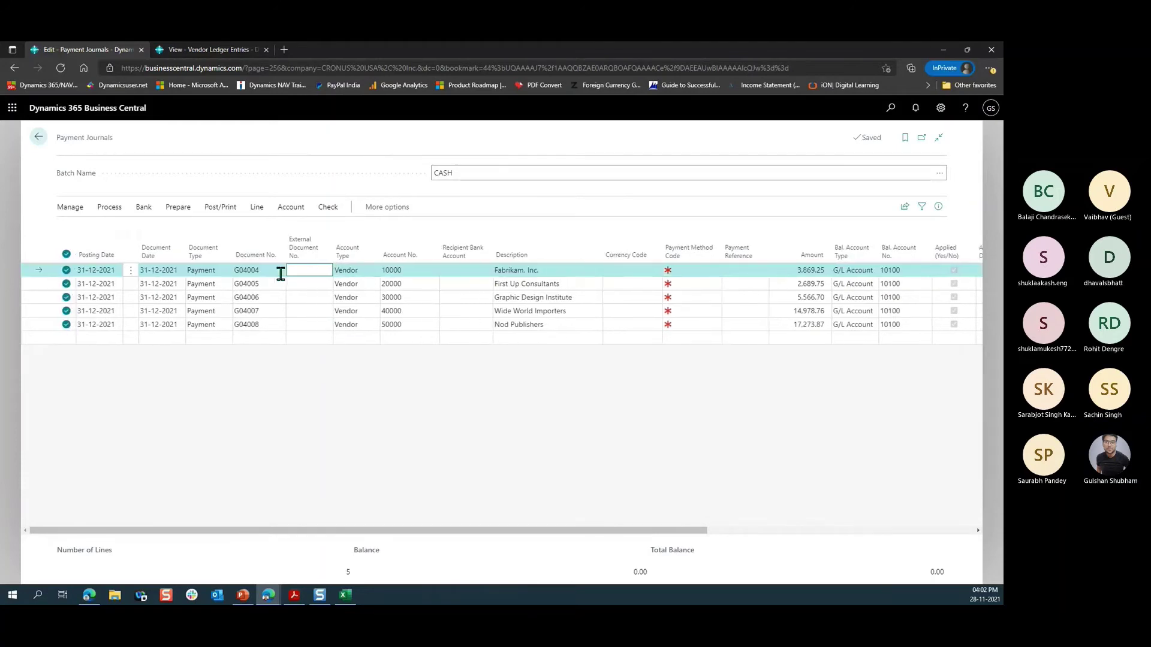
pyautogui.hotkey('ctrl', 'Delete')
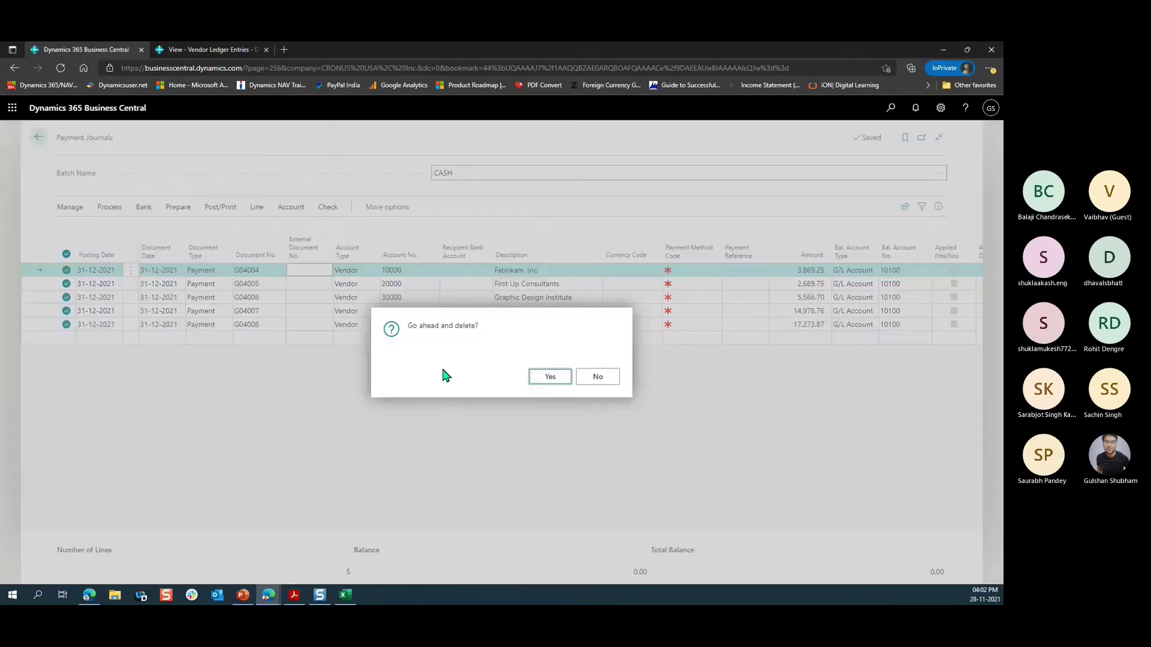
pyautogui.click(549, 378)
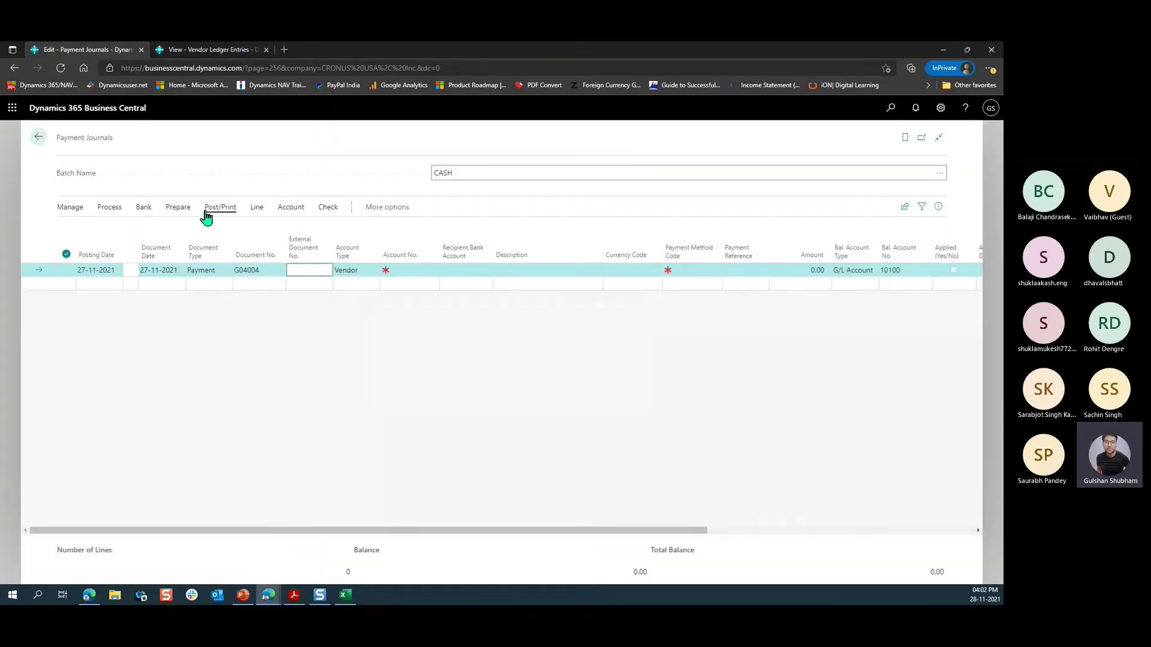
# Step: Reopen Suggest Vendor Payments and review its Summarize Results, Fill in Journal Lines and Last Payment Date options
pyautogui.click(178, 208)
pyautogui.click(120, 232)
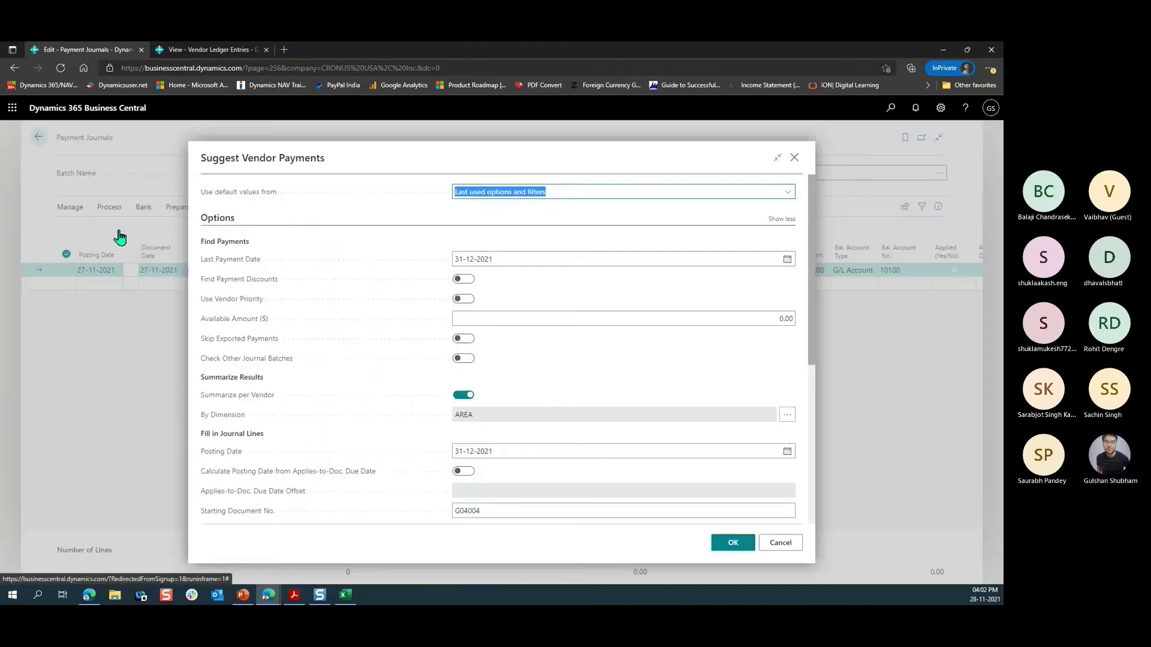
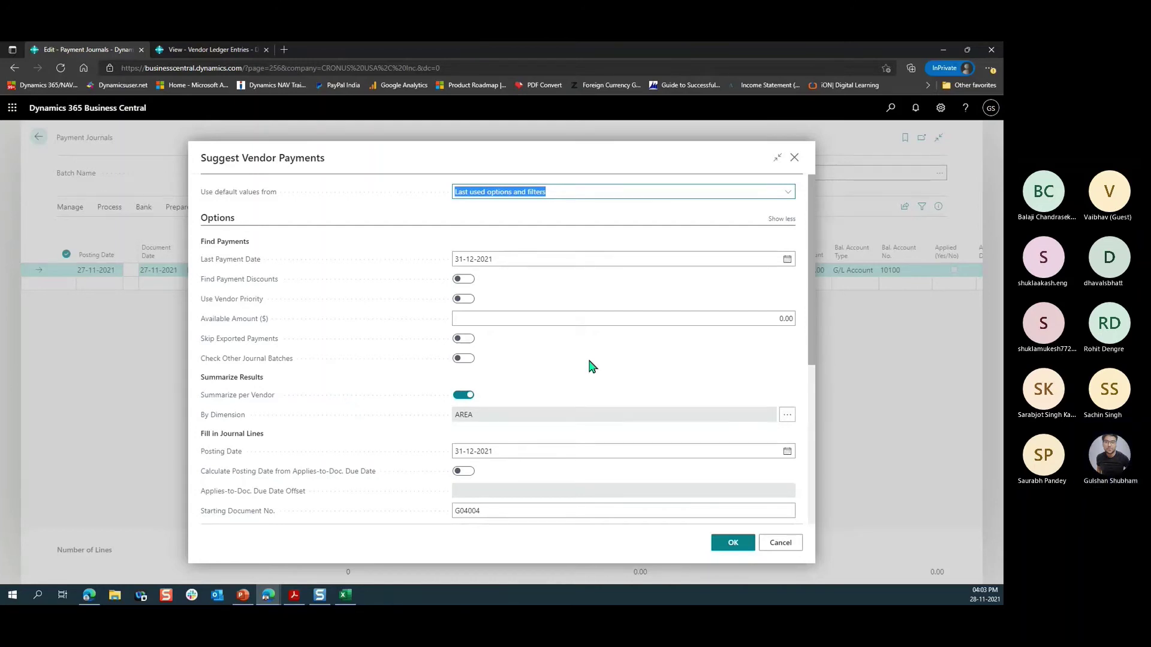
pyautogui.moveTo(263, 377); pyautogui.dragTo(205, 377)
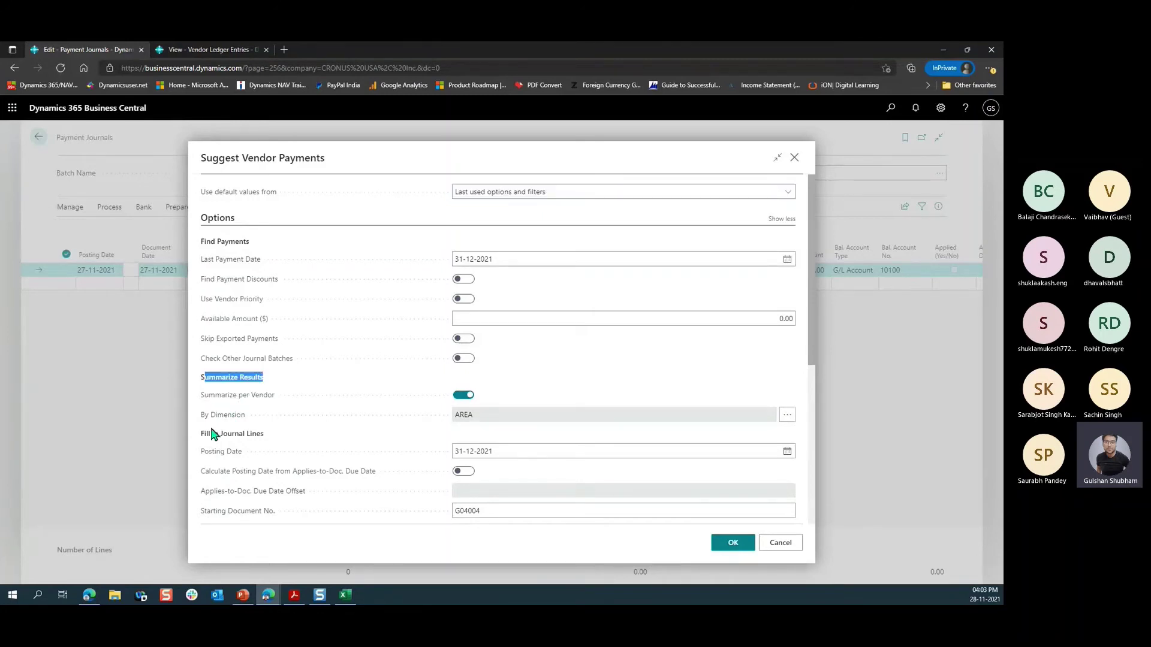
pyautogui.moveTo(201, 433); pyautogui.dragTo(262, 434)
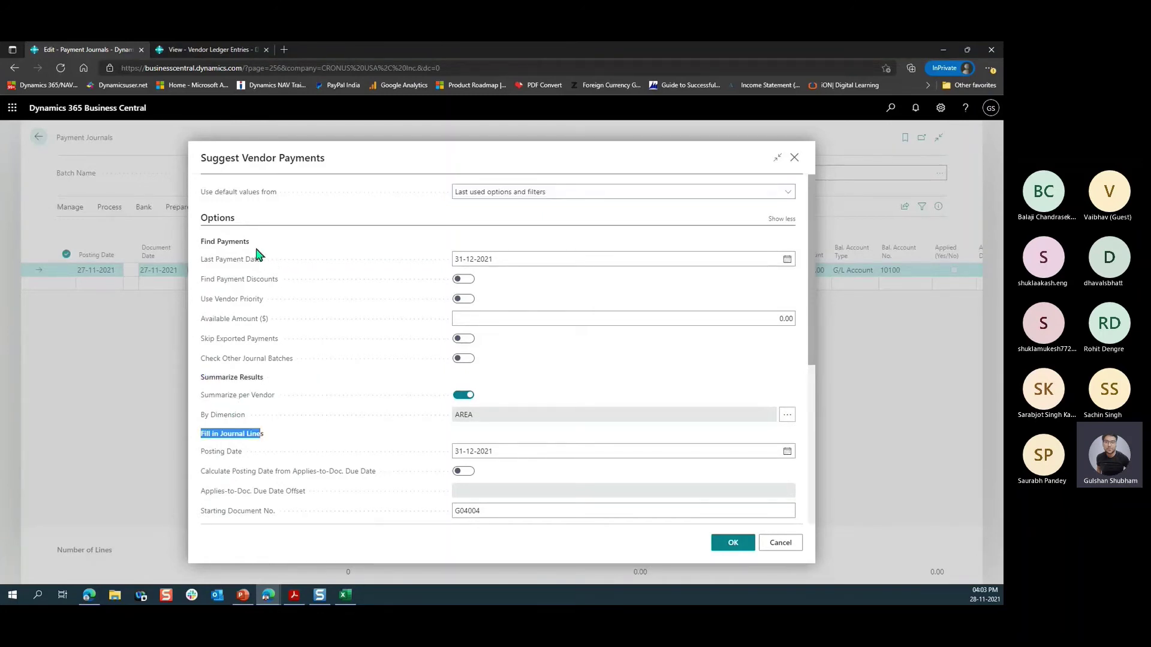
pyautogui.moveTo(199, 262); pyautogui.dragTo(262, 265)
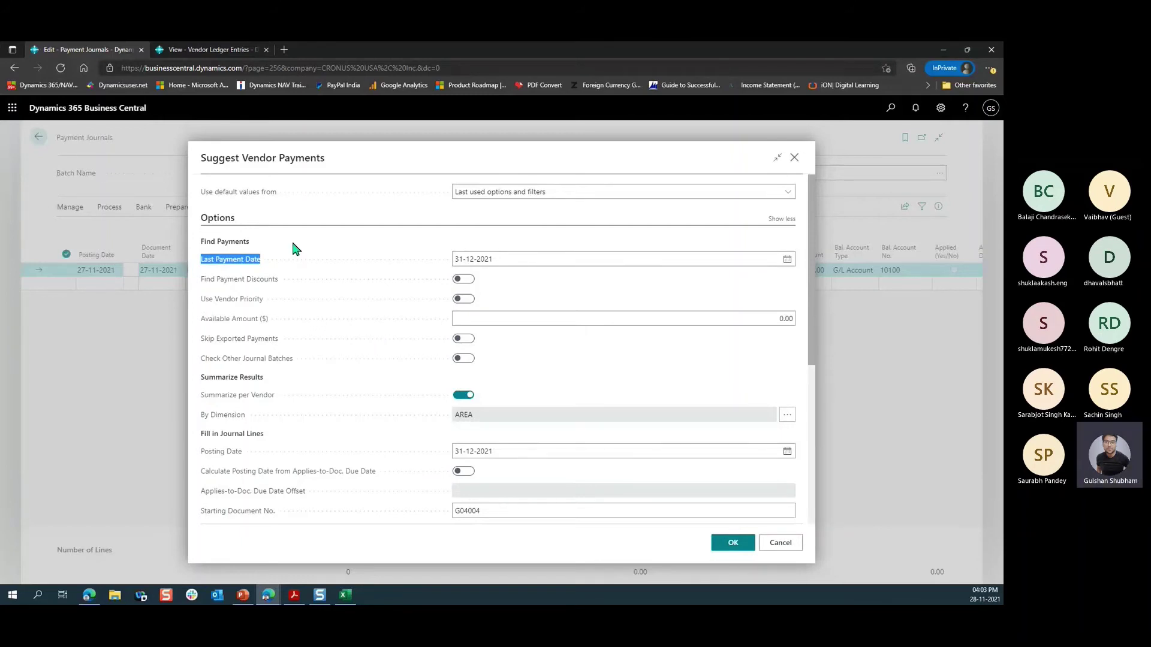
pyautogui.click(297, 265)
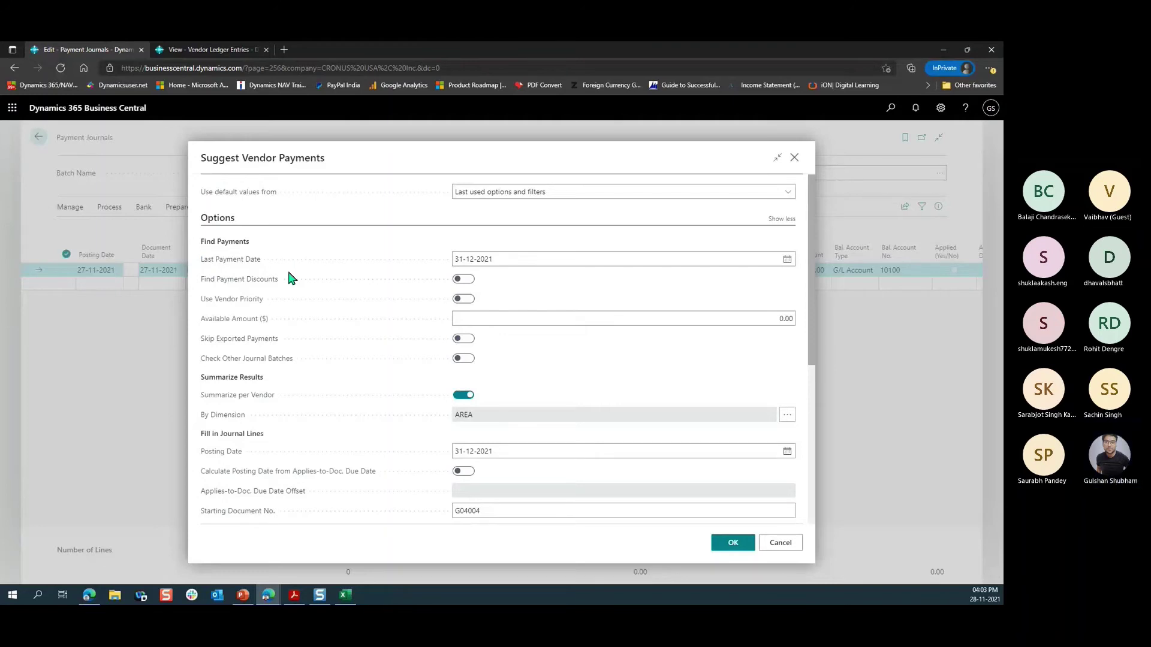
# Step: Switch to the Vendor Ledger Entries, hide the filter pane, and examine the entries' Due Date and Pmt. Discount Date columns
pyautogui.click(223, 48)
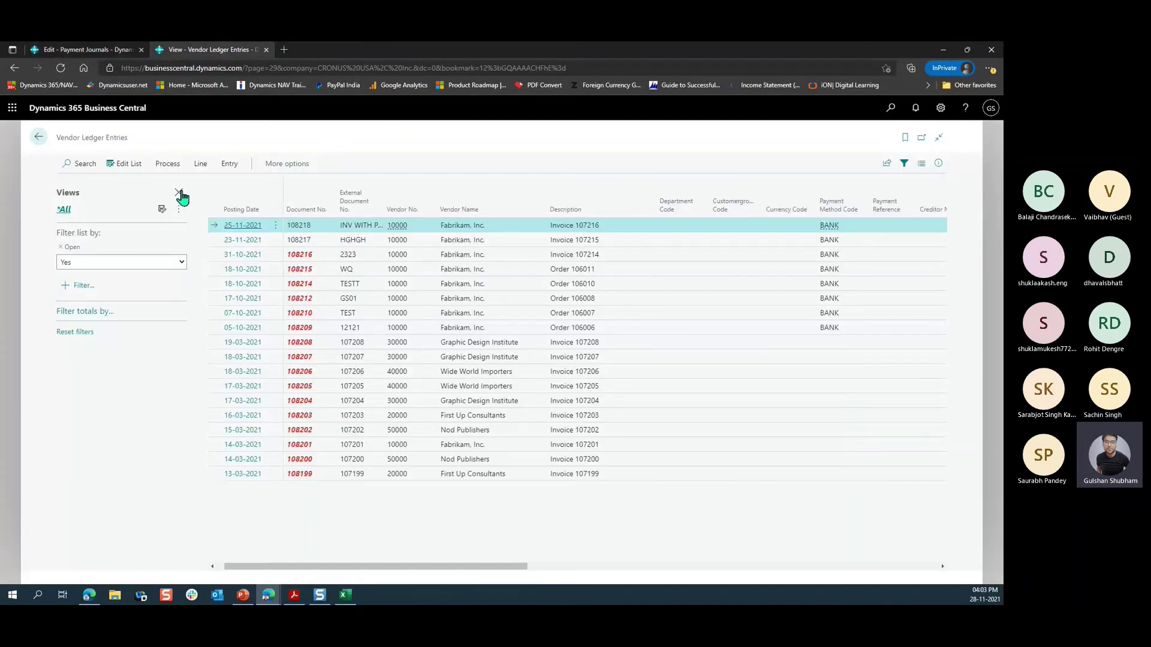
pyautogui.click(179, 195)
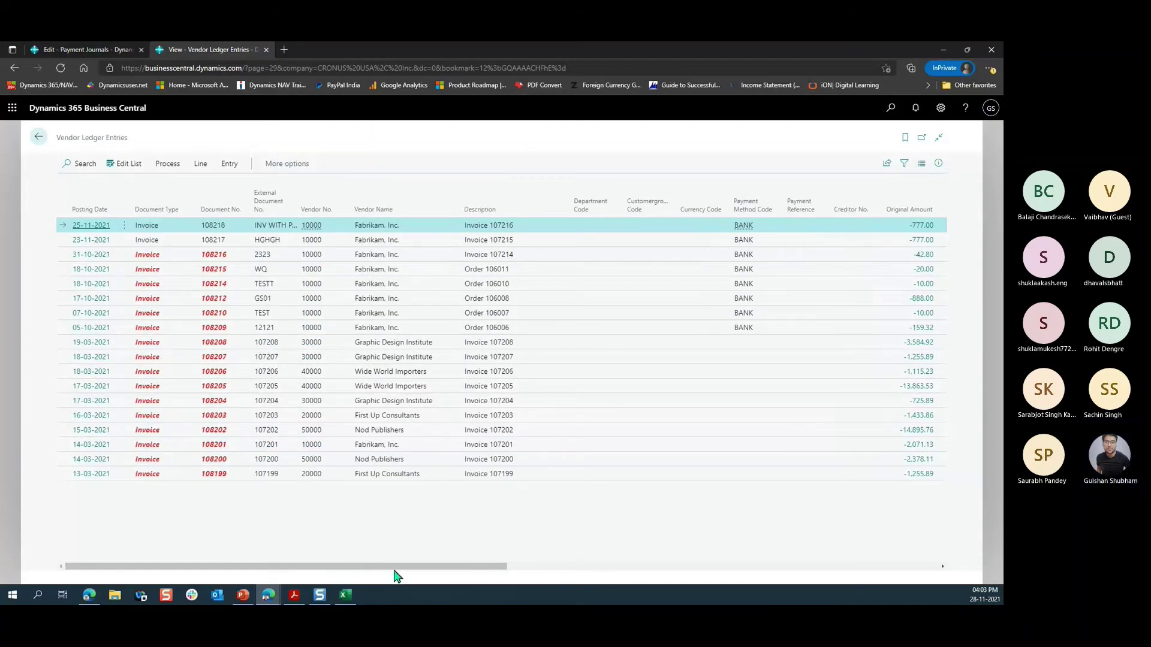
pyautogui.moveTo(442, 573); pyautogui.dragTo(757, 570)
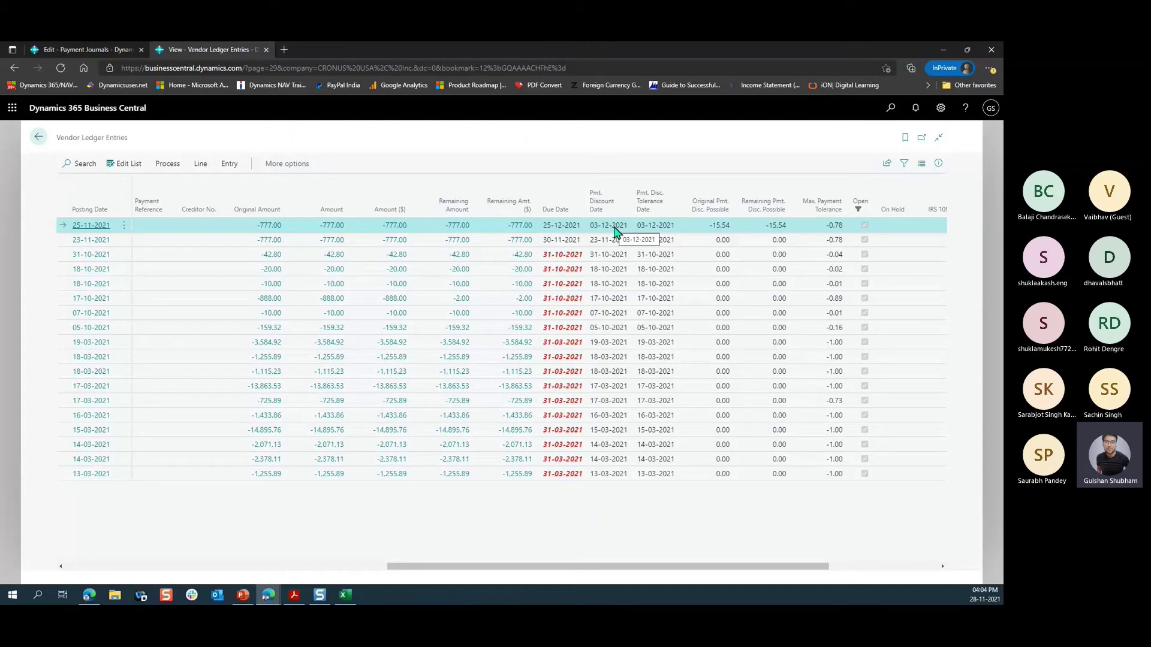
# Step: Return to Suggest Vendor Payments and set both the Last Payment Date and the Posting Date to 03-12-2021
pyautogui.click(95, 54)
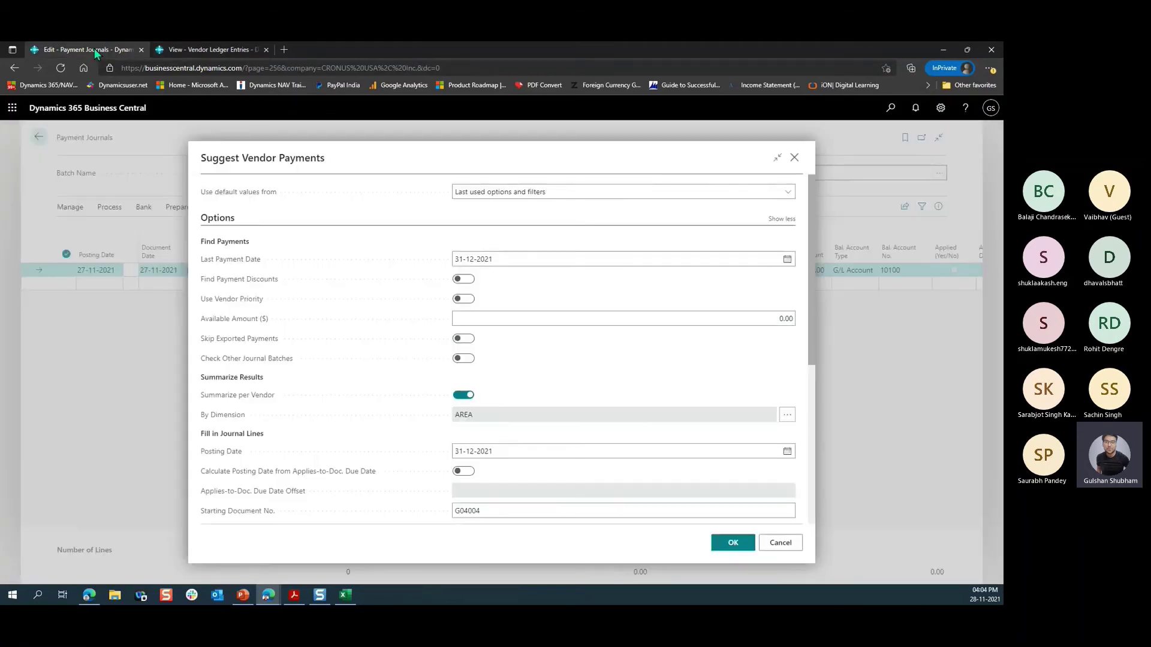
pyautogui.click(481, 264)
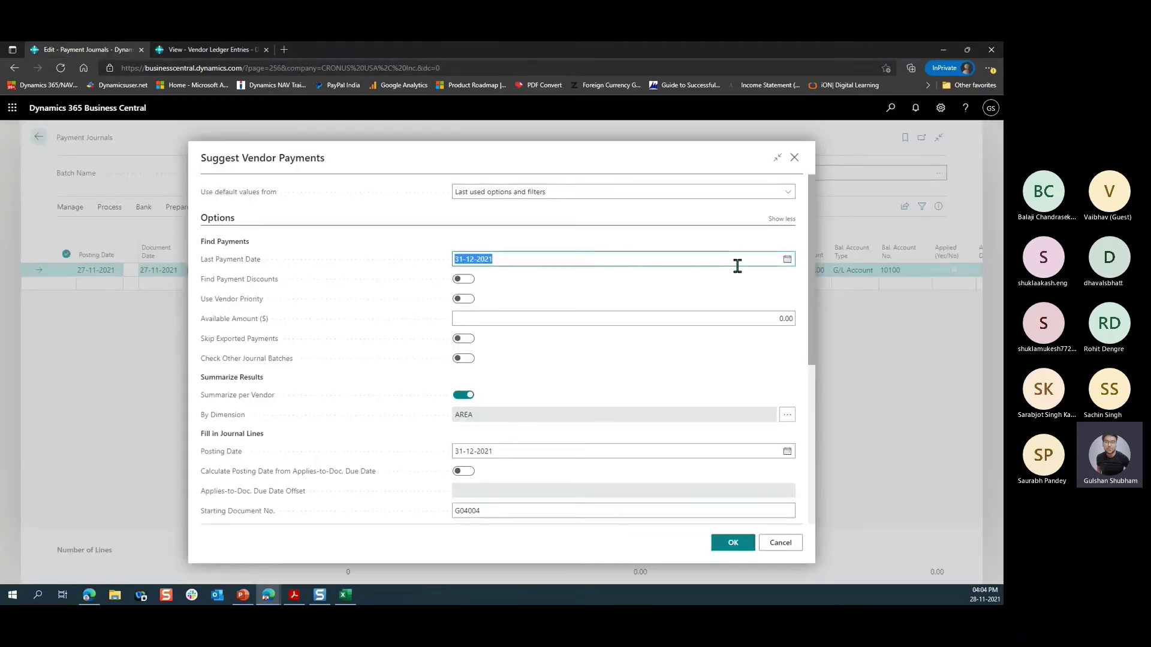
pyautogui.click(786, 260)
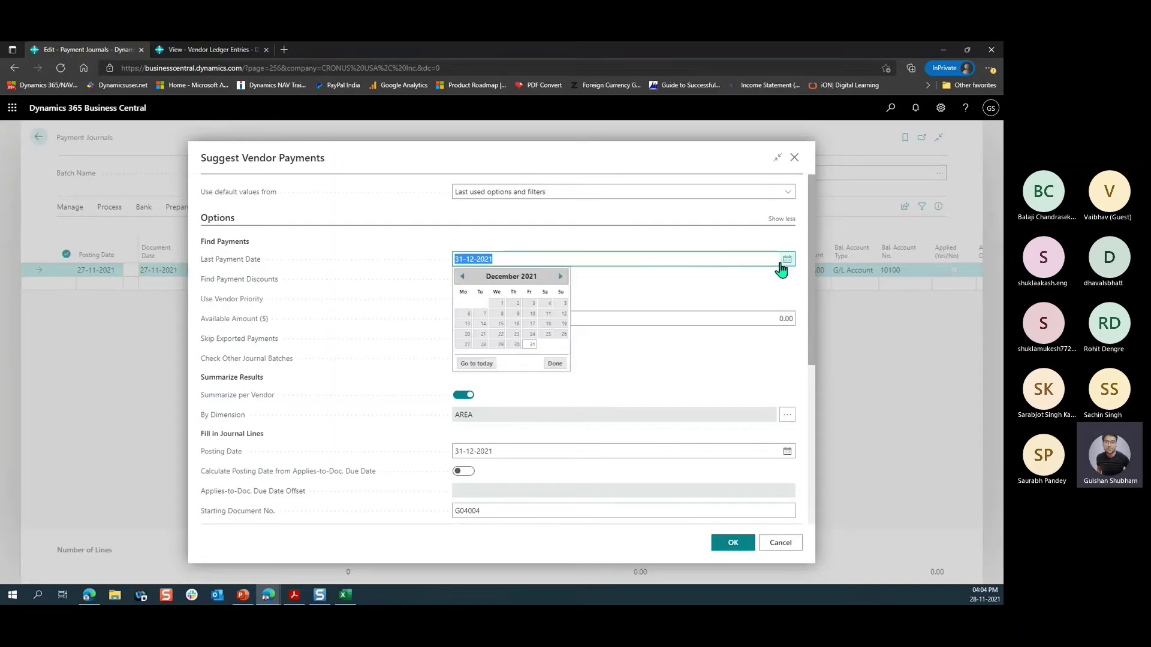
pyautogui.click(533, 303)
pyautogui.click(519, 451)
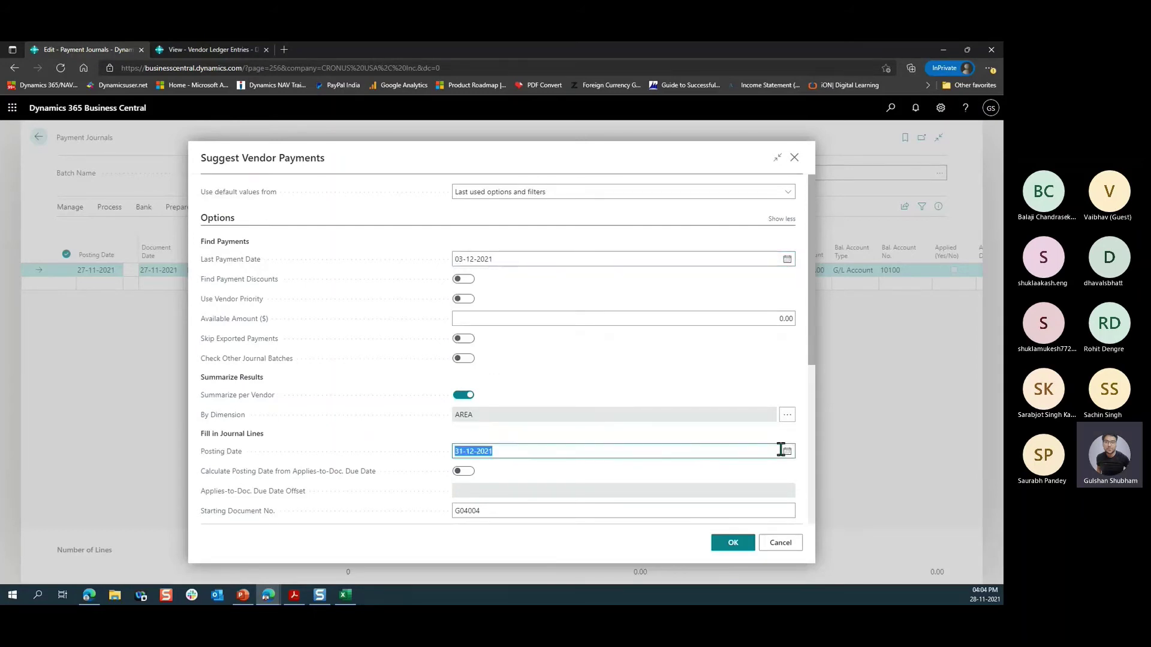
pyautogui.click(784, 451)
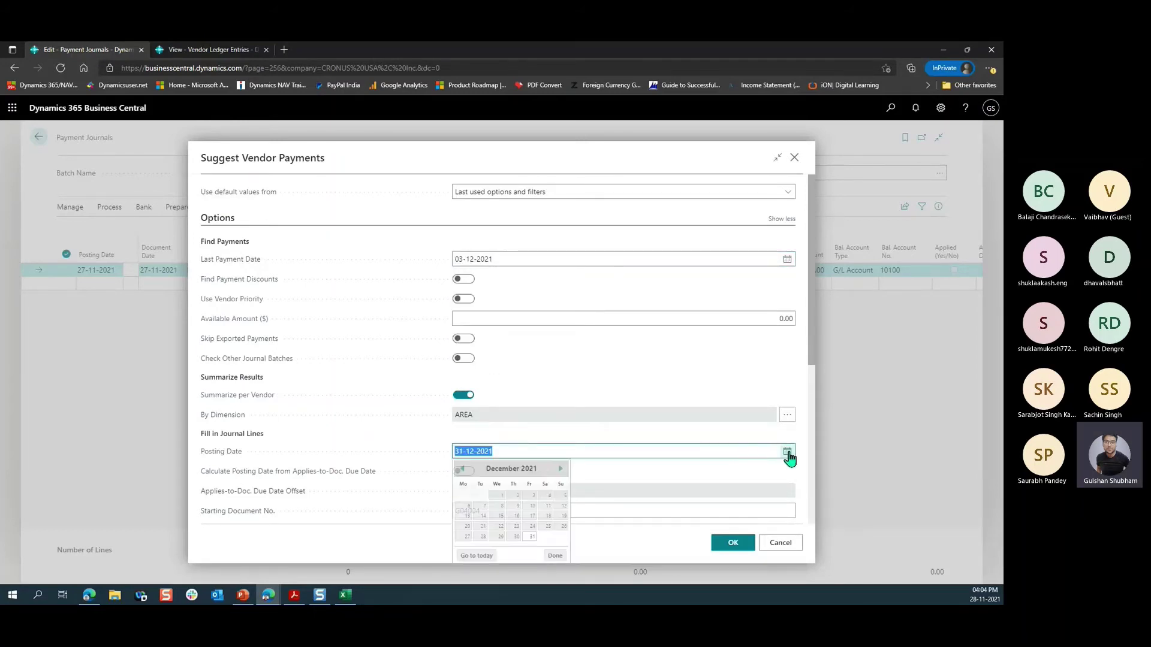
pyautogui.click(531, 497)
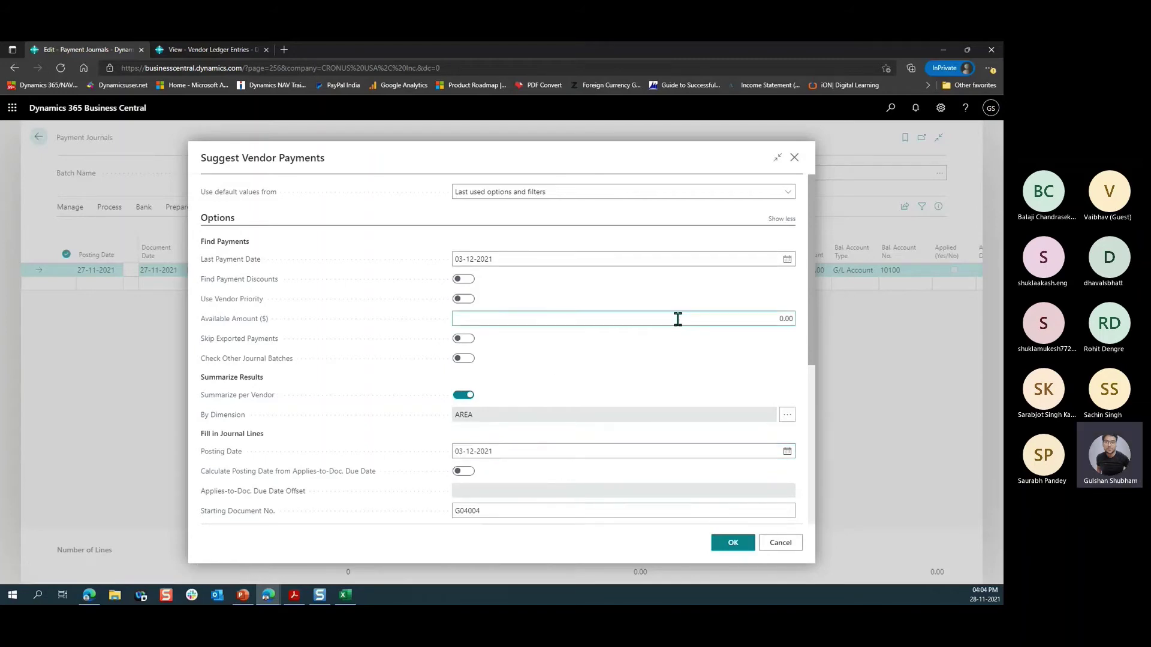
# Step: Turn off Summarize per Vendor and review the other payment suggestion options
pyautogui.click(464, 395)
pyautogui.click(463, 279)
pyautogui.scroll(-2, 606, 377)
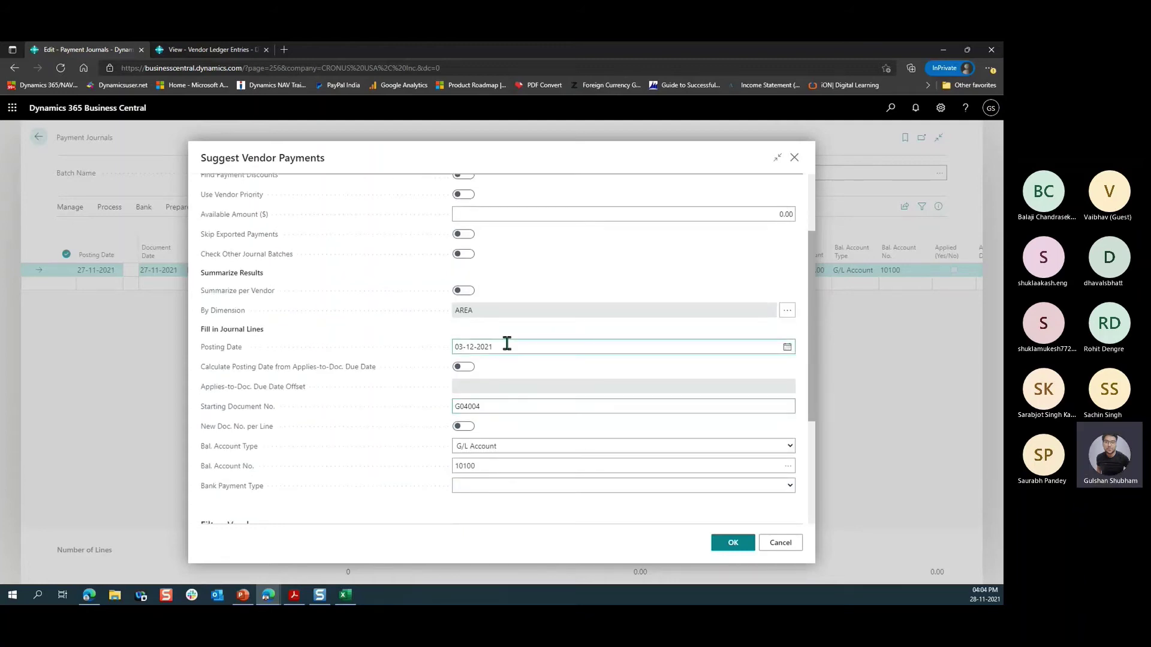
pyautogui.scroll(2, 581, 368)
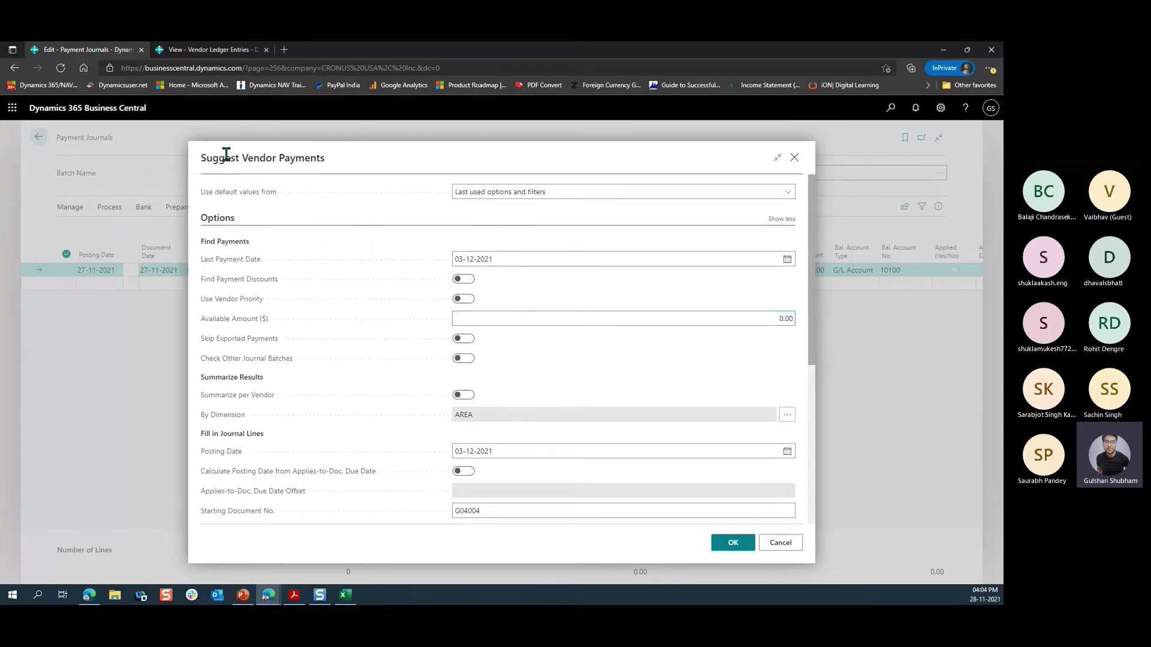
# Step: Switch to the exported Vendor Ledger Entries workbook in Excel and count the entries in the Description column
pyautogui.click(345, 594)
pyautogui.click(420, 182)
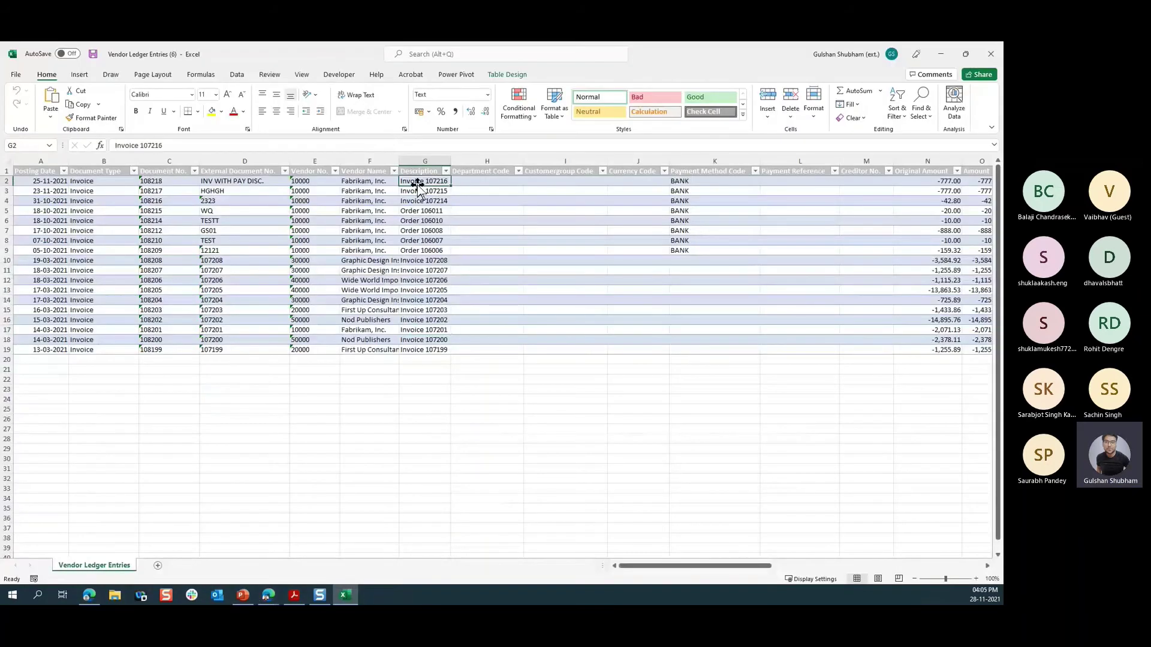
pyautogui.hotkey('ctrl', 'shift', 'Down')
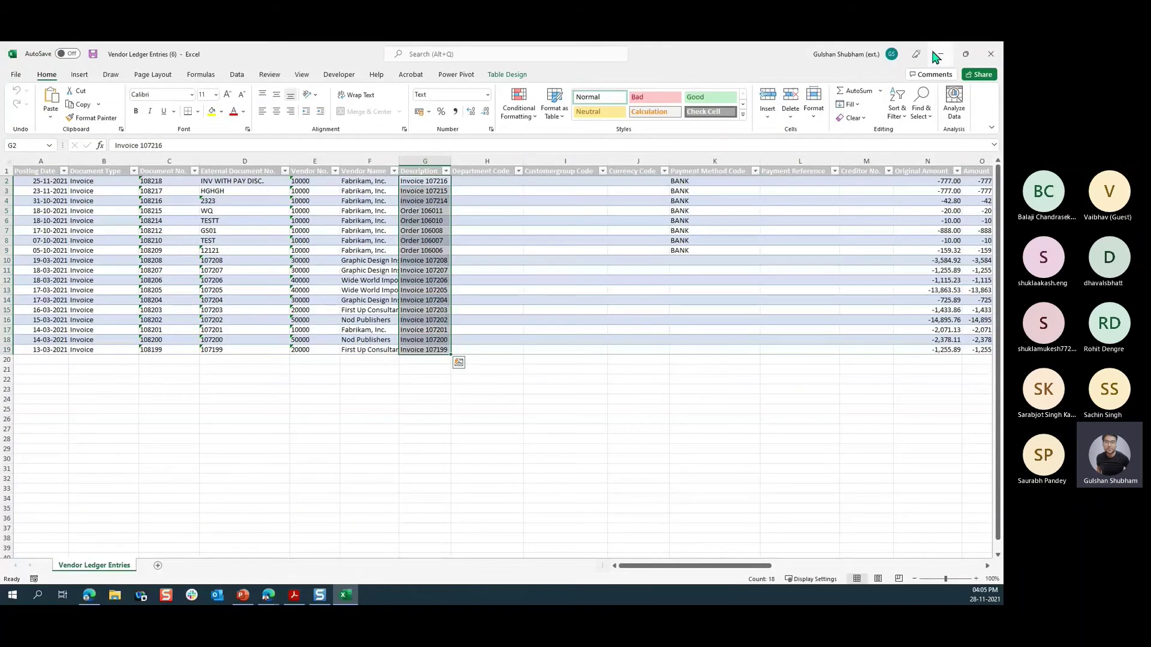
pyautogui.click(934, 53)
# Step: Generate the unsummarized vendor payment suggestions in Business Central and check the number of lines and the Applies-to document and due date columns
pyautogui.click(496, 259)
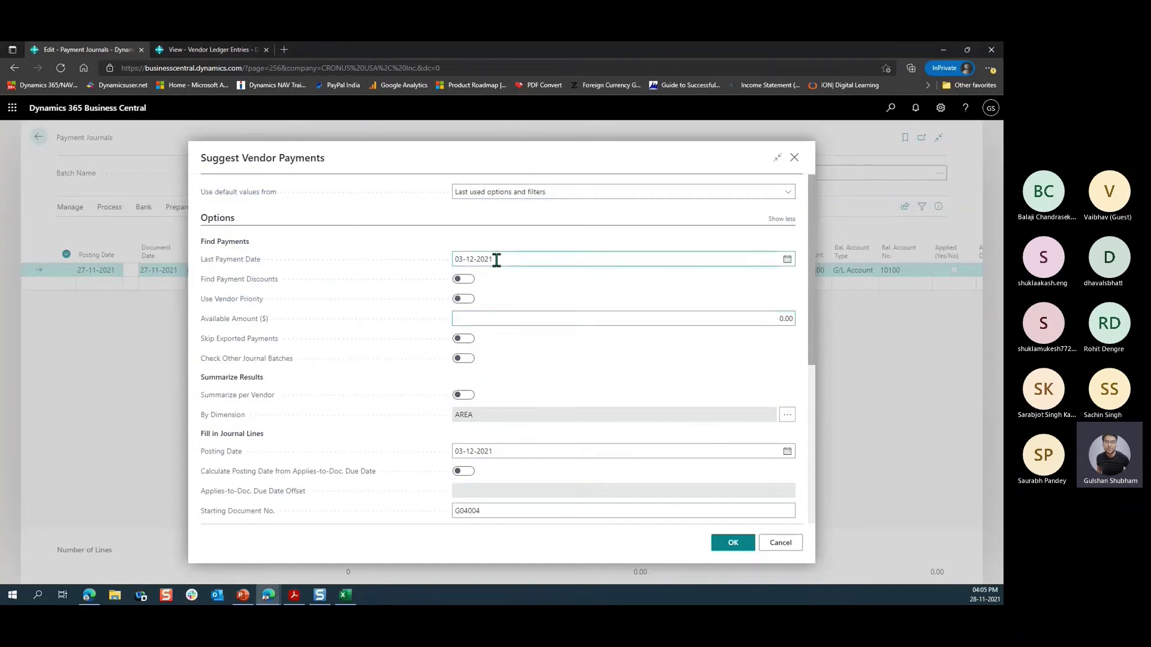
pyautogui.click(731, 543)
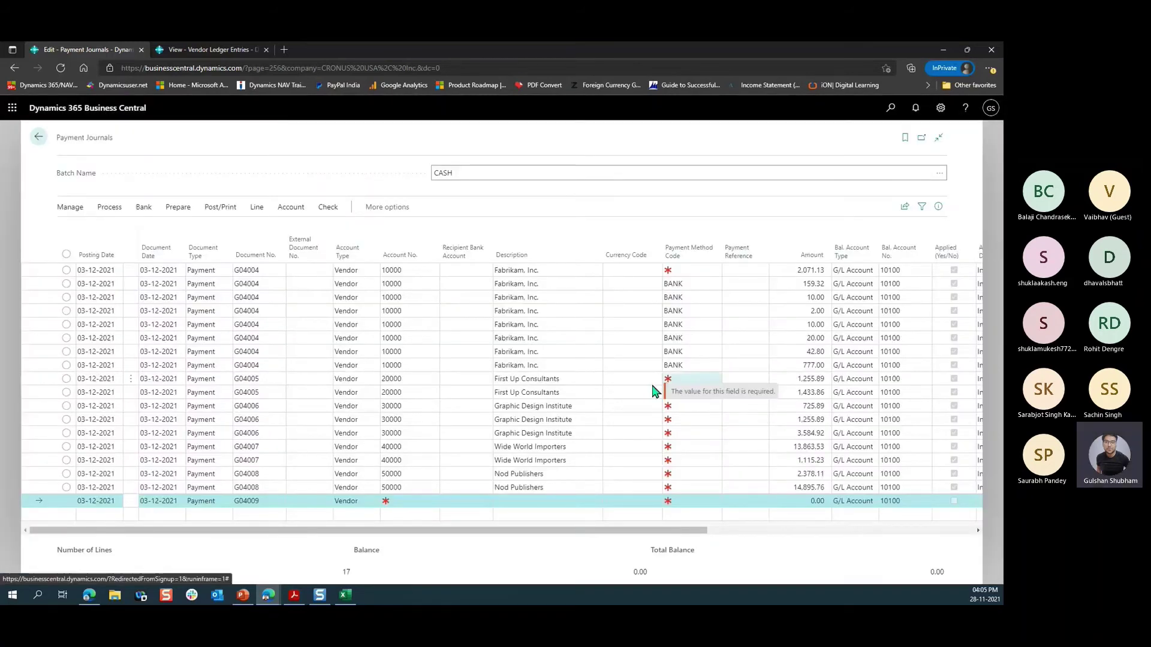
pyautogui.doubleClick(346, 574)
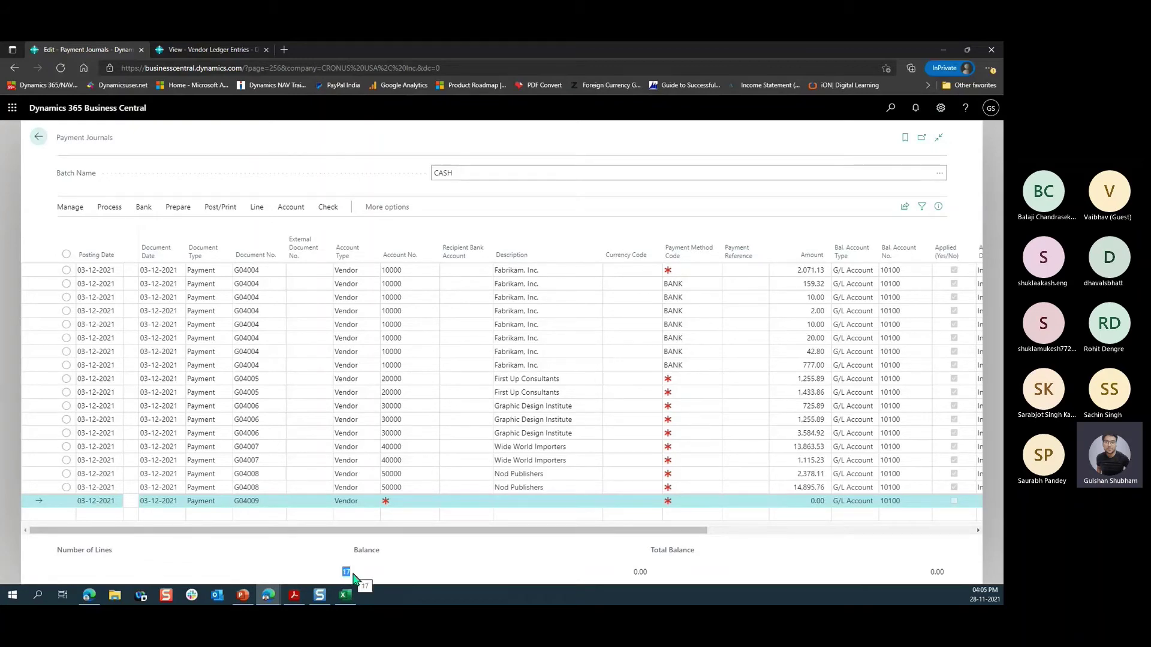
pyautogui.click(409, 489)
pyautogui.moveTo(419, 534); pyautogui.dragTo(676, 529)
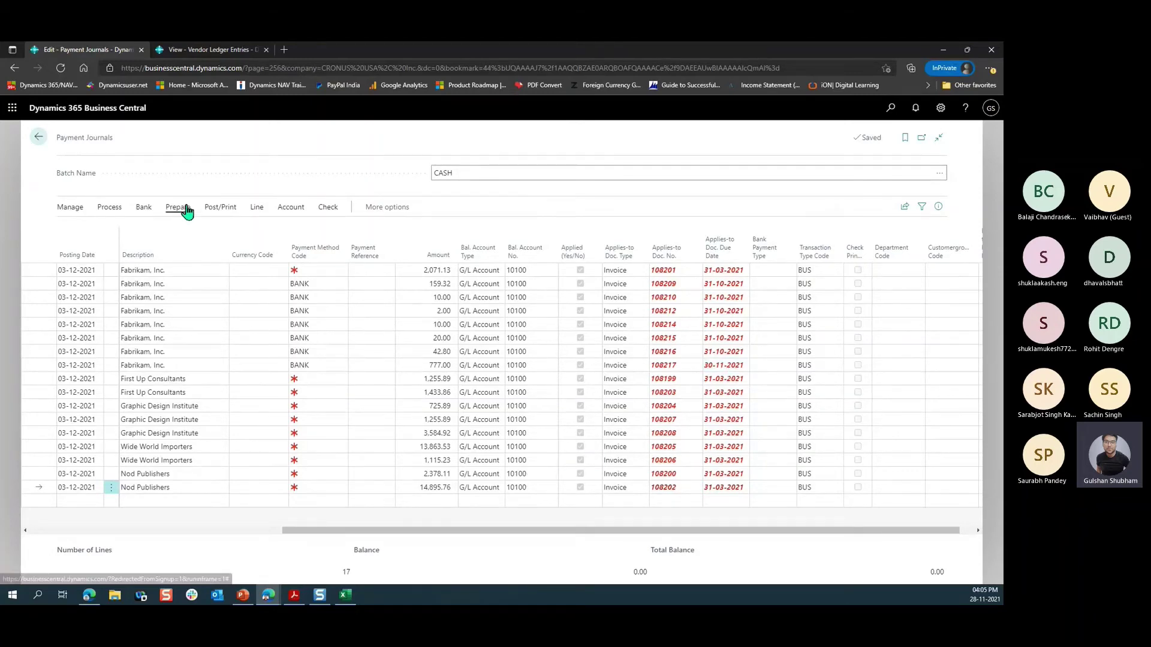
# Step: Review the Last Payment Date and Find Payment Discounts options in Suggest Vendor Payments, then leave without generating lines
pyautogui.click(511, 259)
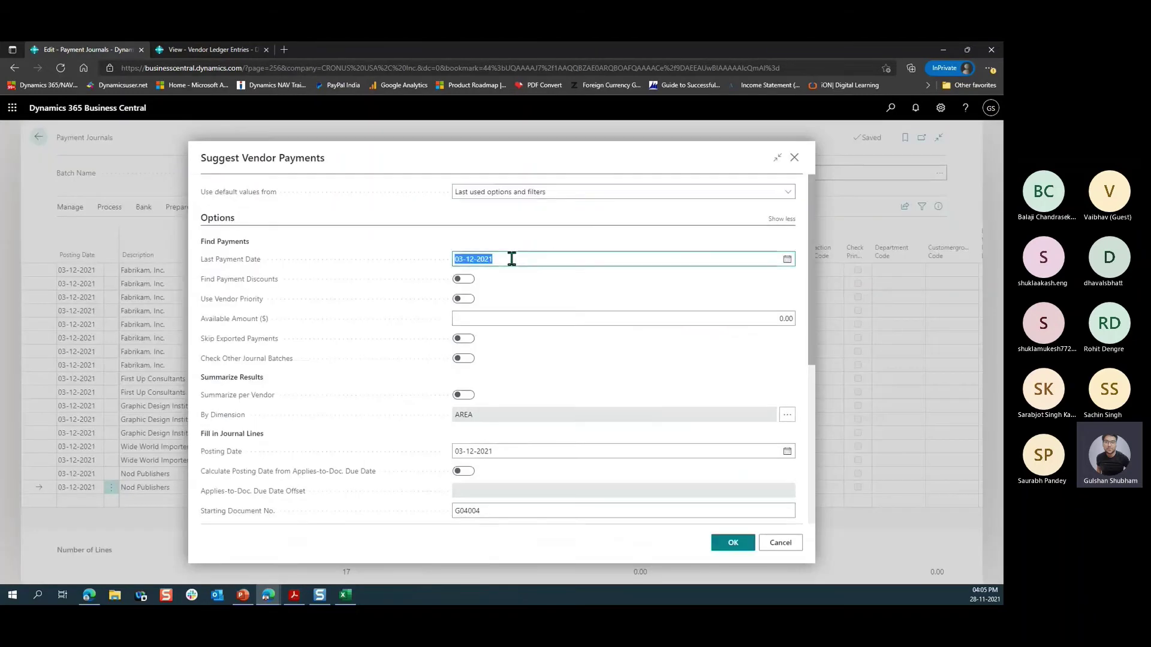
pyautogui.click(511, 259)
pyautogui.moveTo(501, 259); pyautogui.dragTo(432, 279)
pyautogui.click(462, 280)
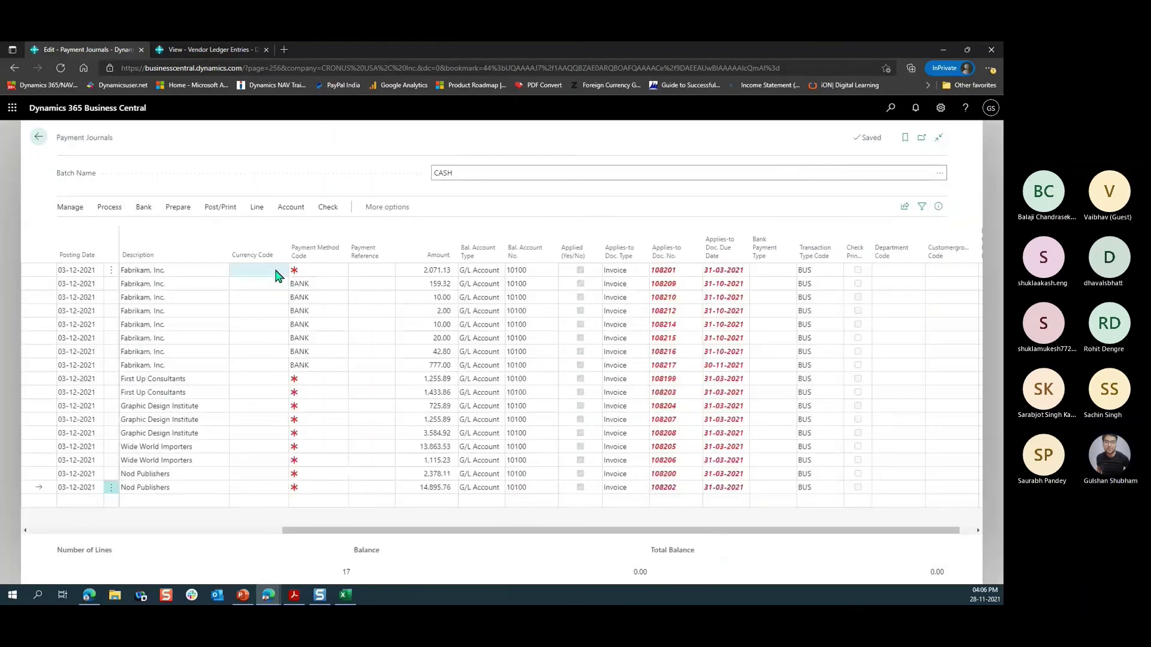
# Step: Delete all suggested payment lines from the CASH batch
pyautogui.click(264, 270)
pyautogui.click(265, 270)
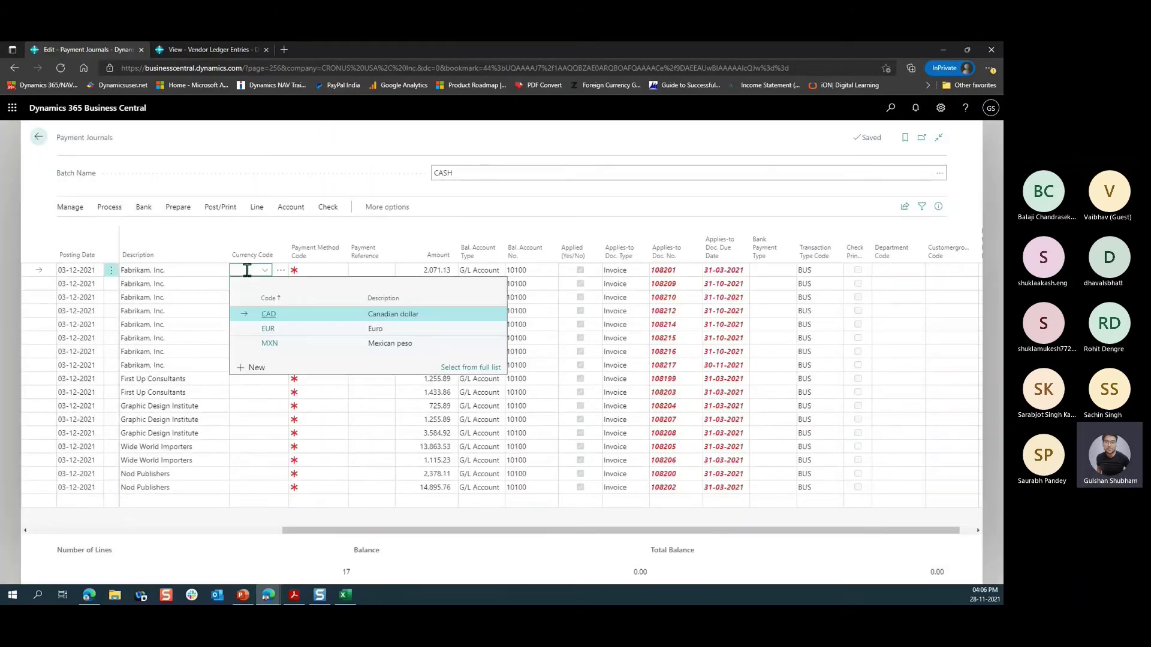
pyautogui.hotkey('ctrl', 'a')
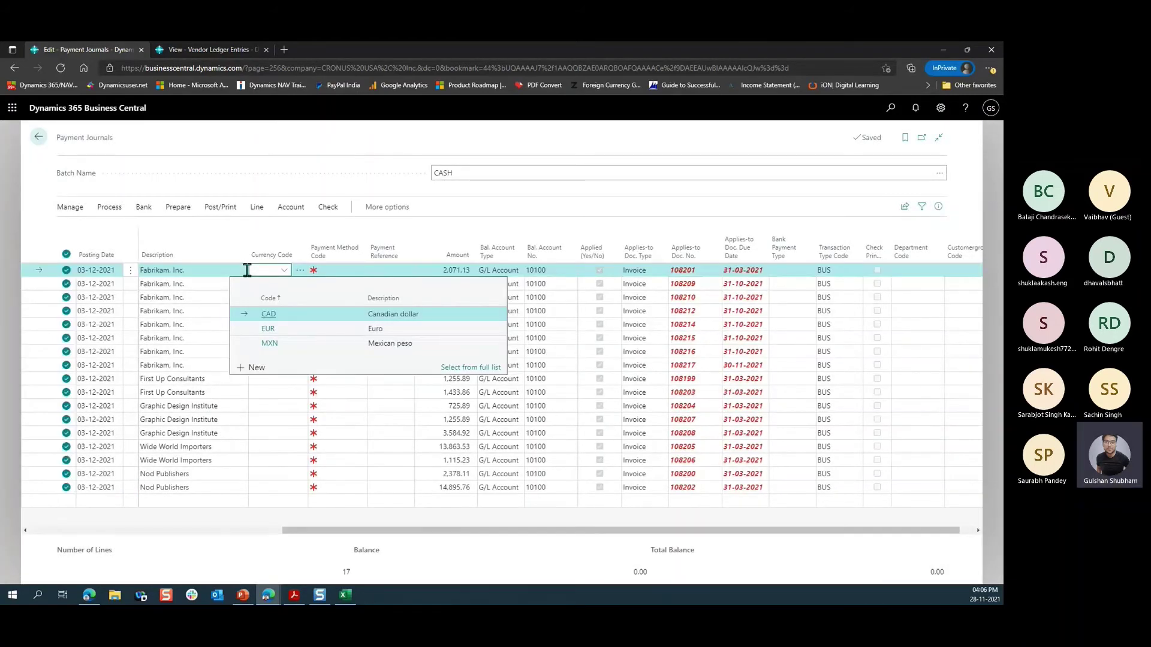
pyautogui.click(210, 268)
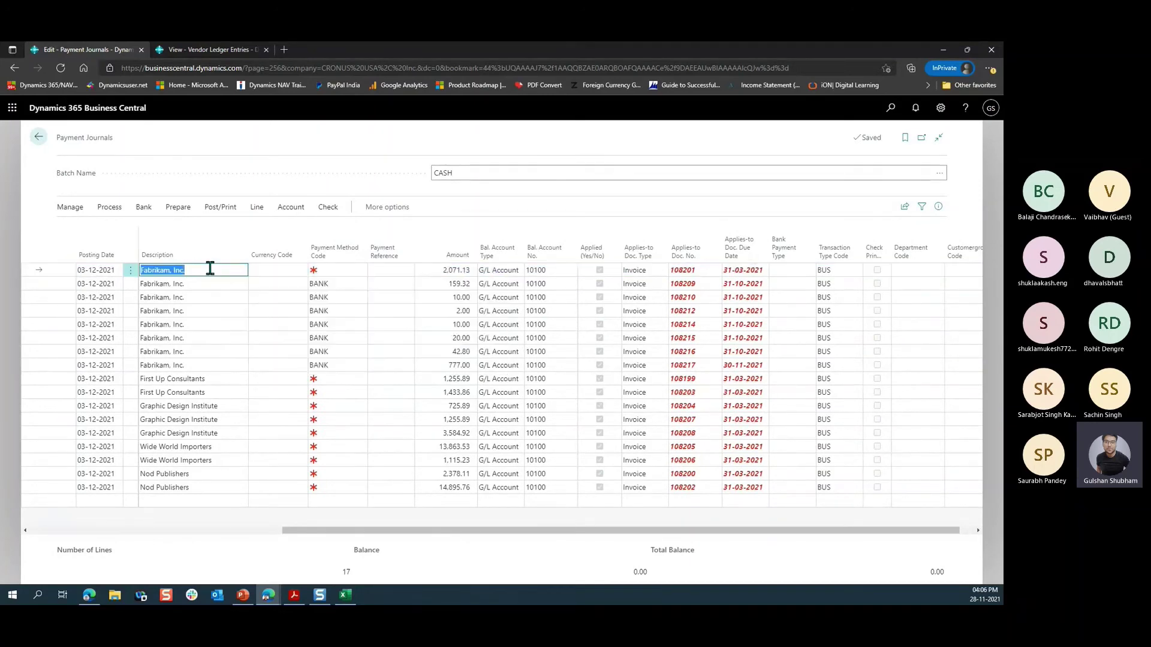
pyautogui.hotkey('ctrl', 'a')
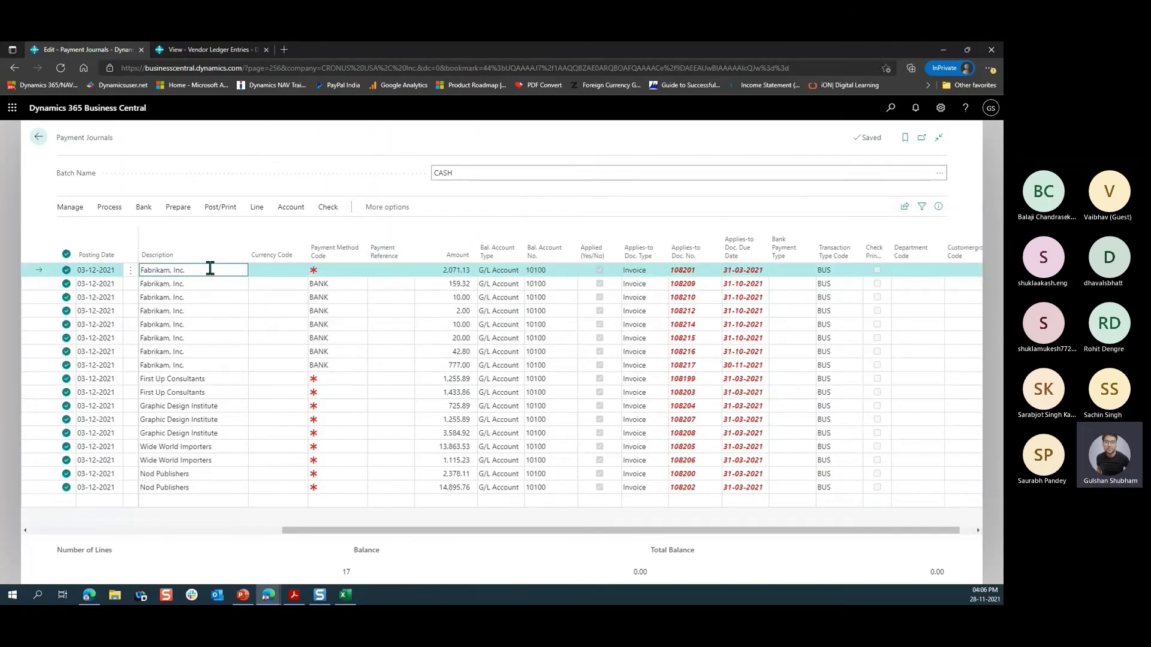
pyautogui.hotkey('ctrl', 'Delete')
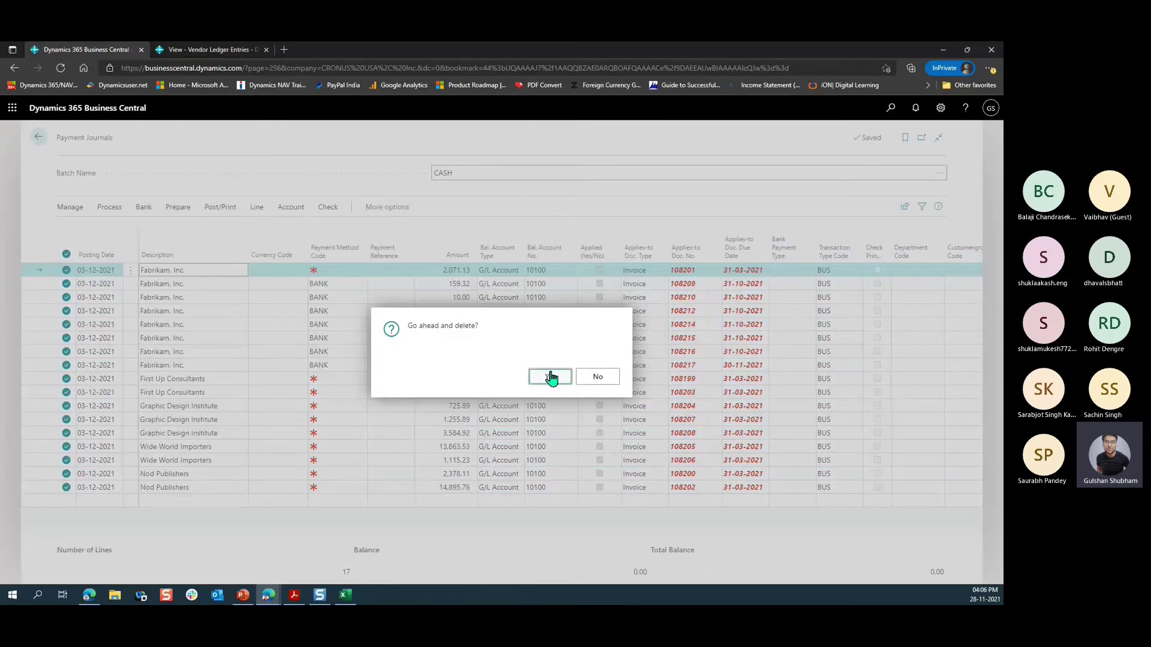
pyautogui.click(551, 377)
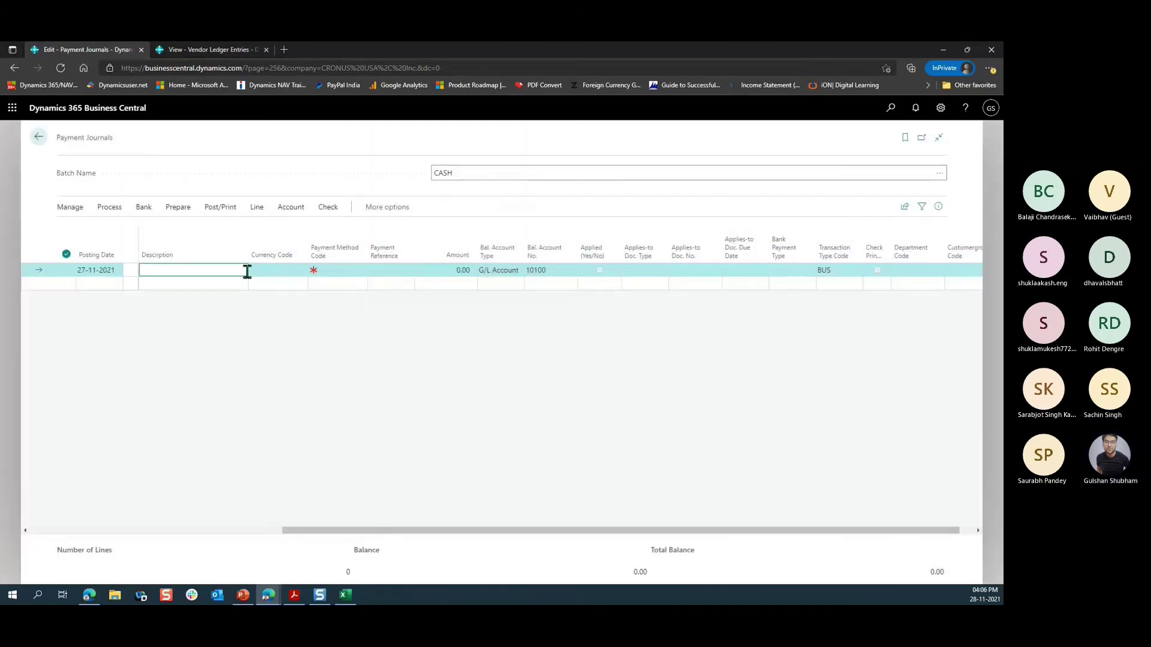
# Step: Generate vendor payment suggestions again with Find Payment Discounts turned on, and check the amount and Applies-to columns of the resulting lines
pyautogui.click(177, 207)
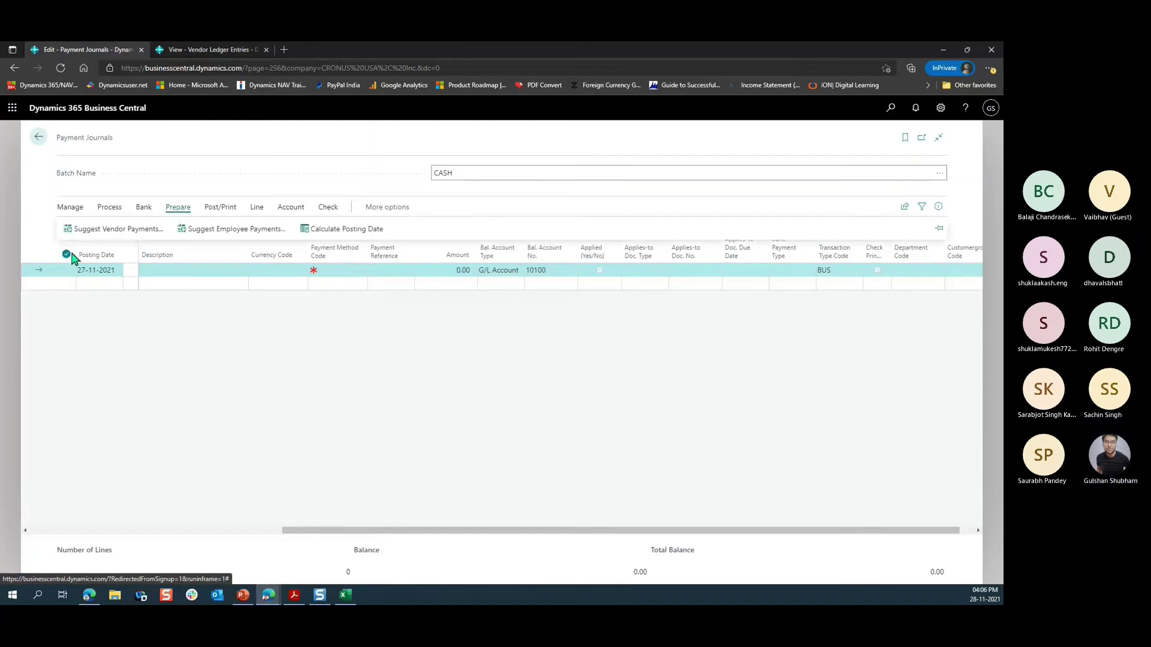
pyautogui.click(103, 230)
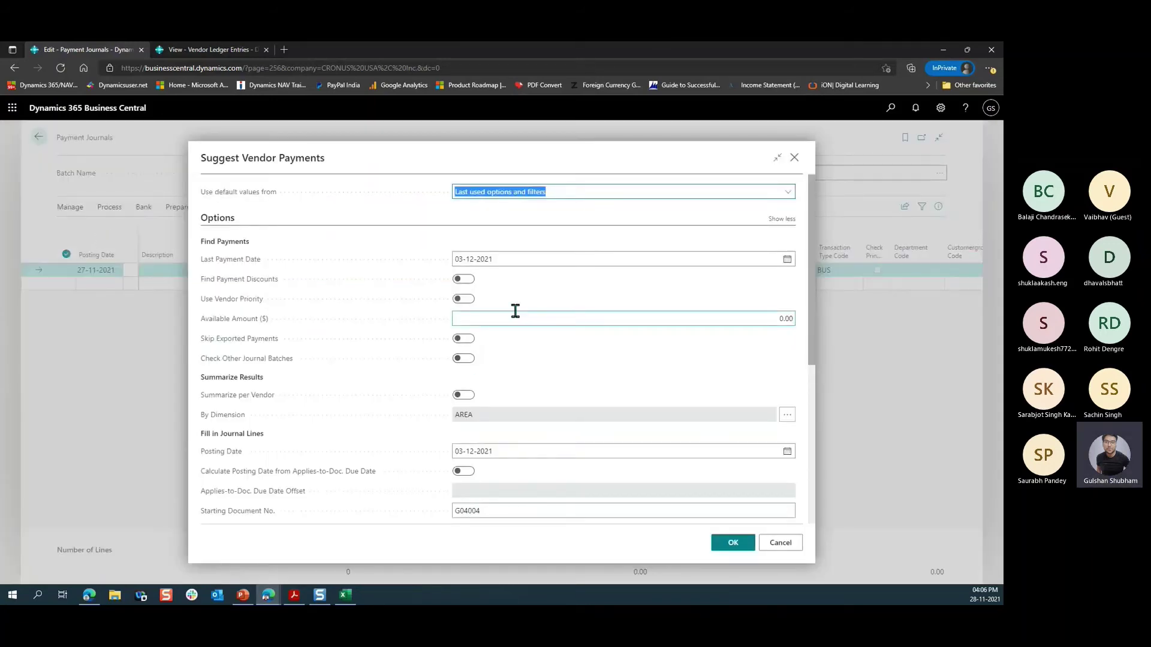
pyautogui.click(465, 281)
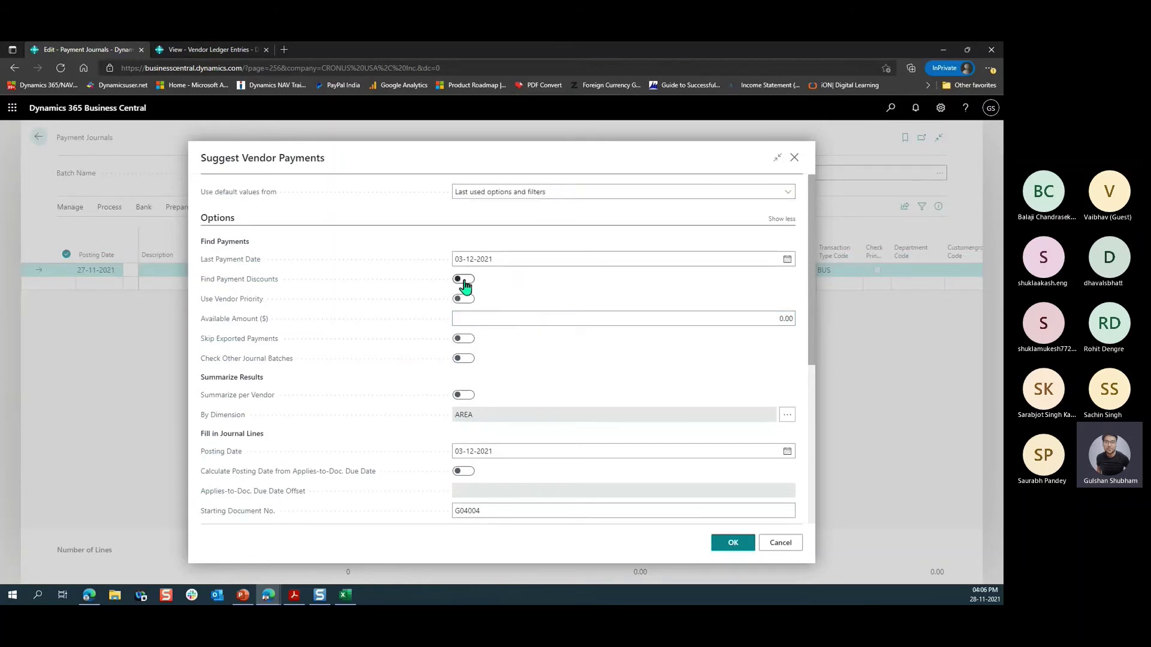
pyautogui.click(731, 543)
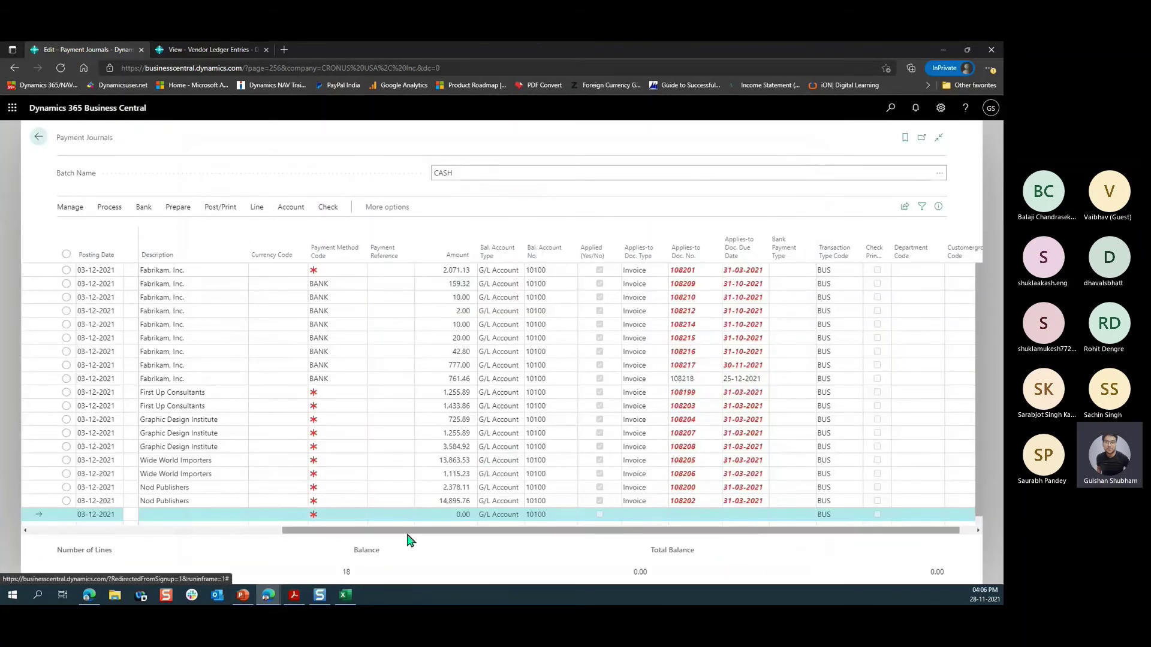
pyautogui.click(333, 501)
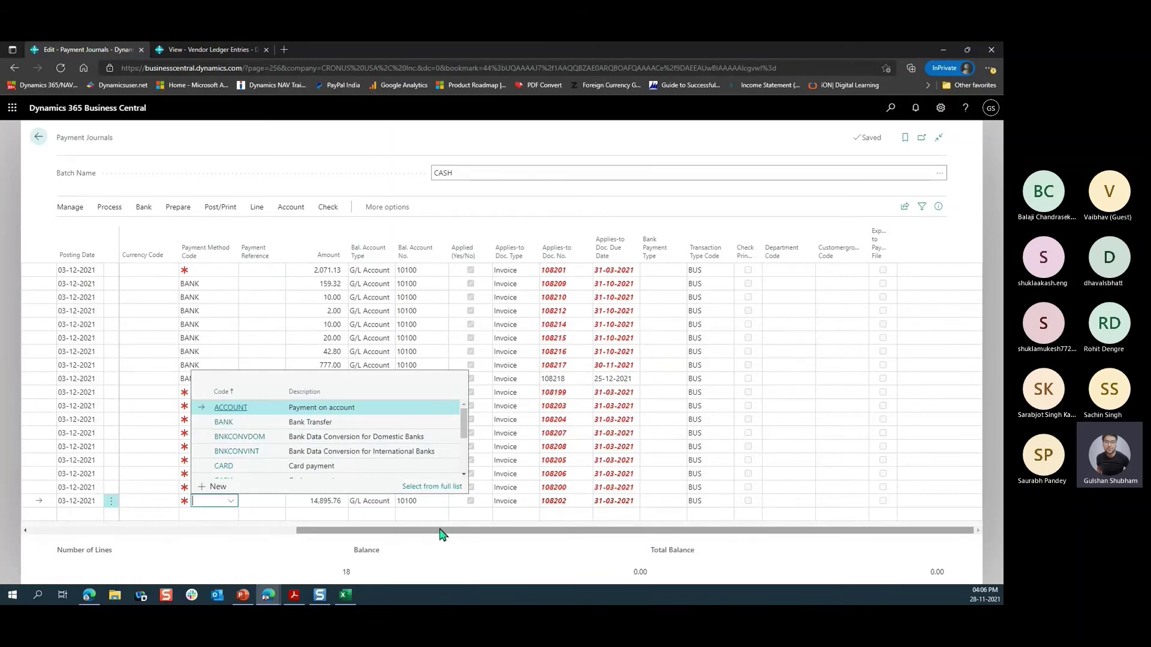
pyautogui.moveTo(441, 533); pyautogui.dragTo(226, 534)
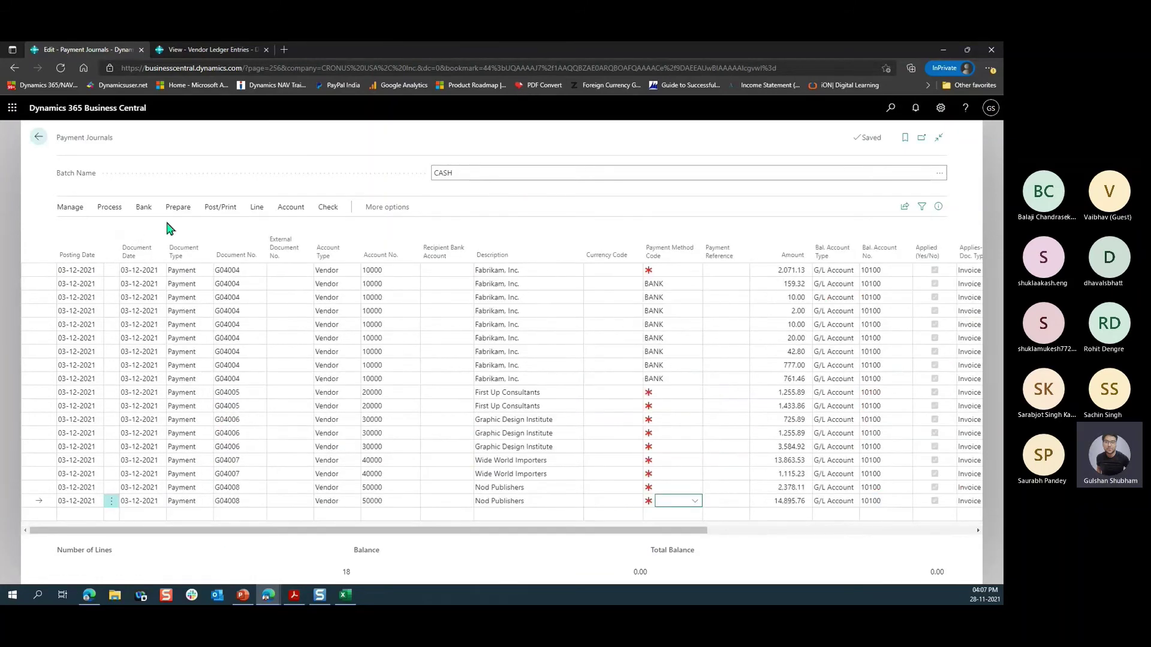
# Step: Clear the CASH batch by deleting every payment line suggested with payment discounts
pyautogui.click(275, 270)
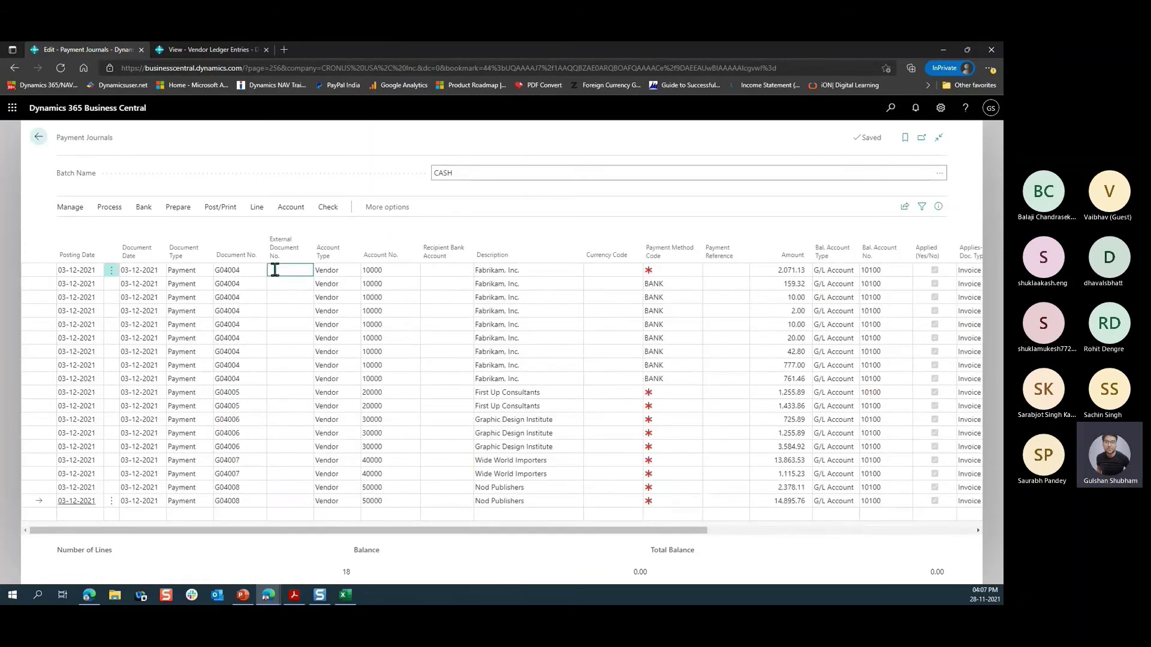
pyautogui.hotkey('ctrl', 'a')
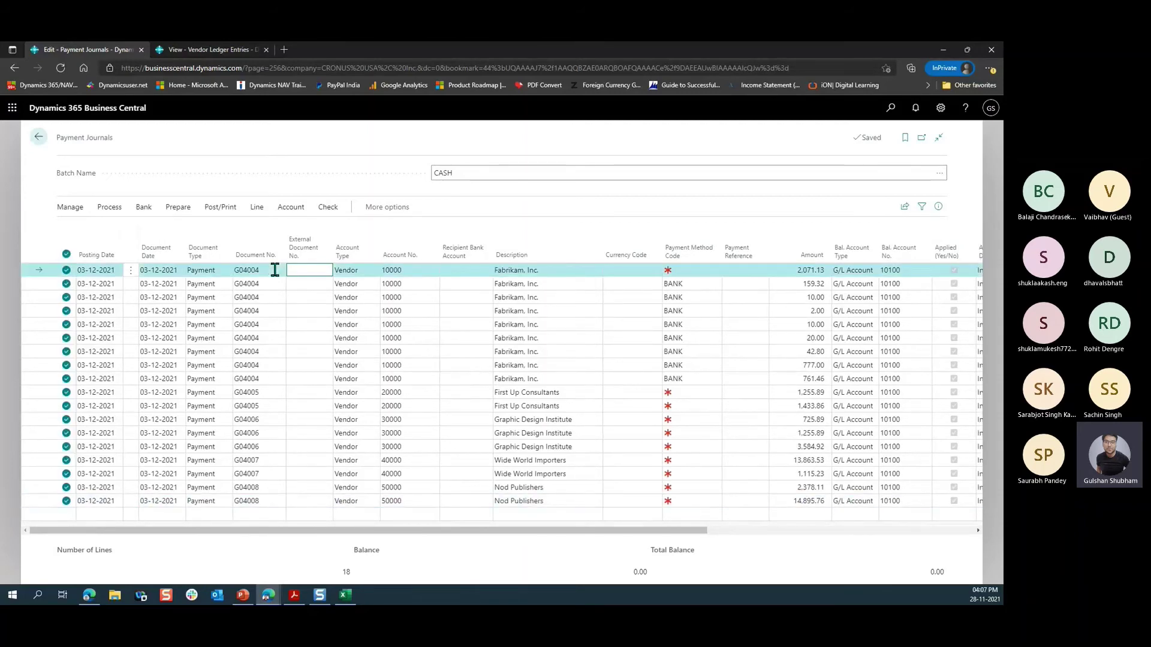
pyautogui.hotkey('ctrl', 'Delete')
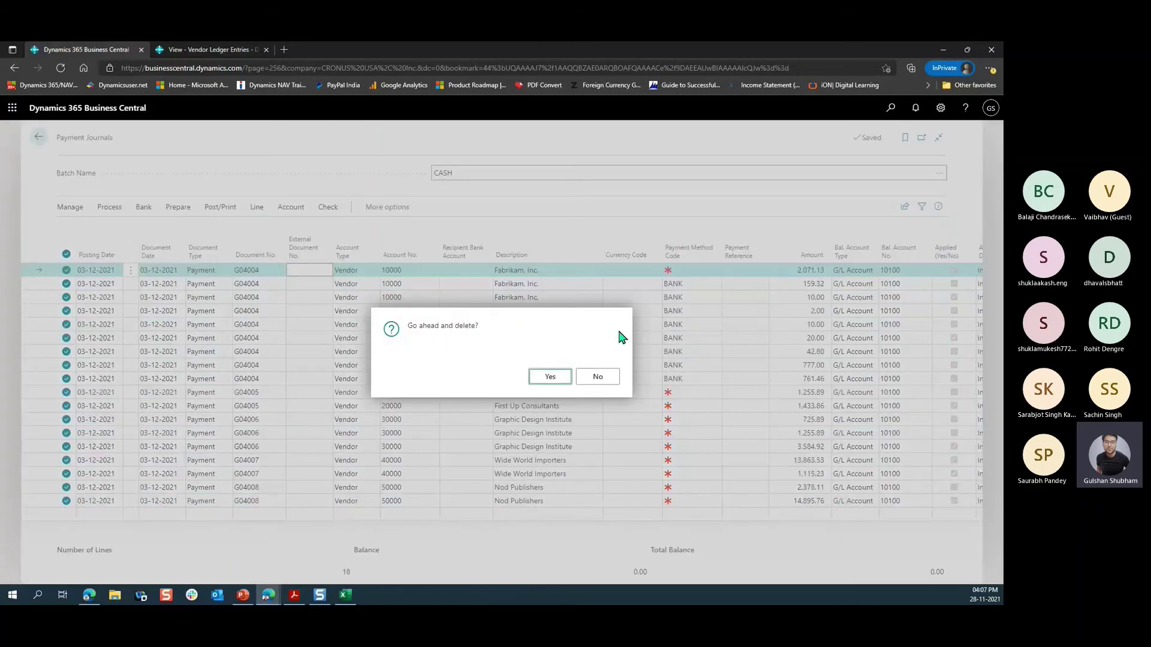
pyautogui.click(552, 377)
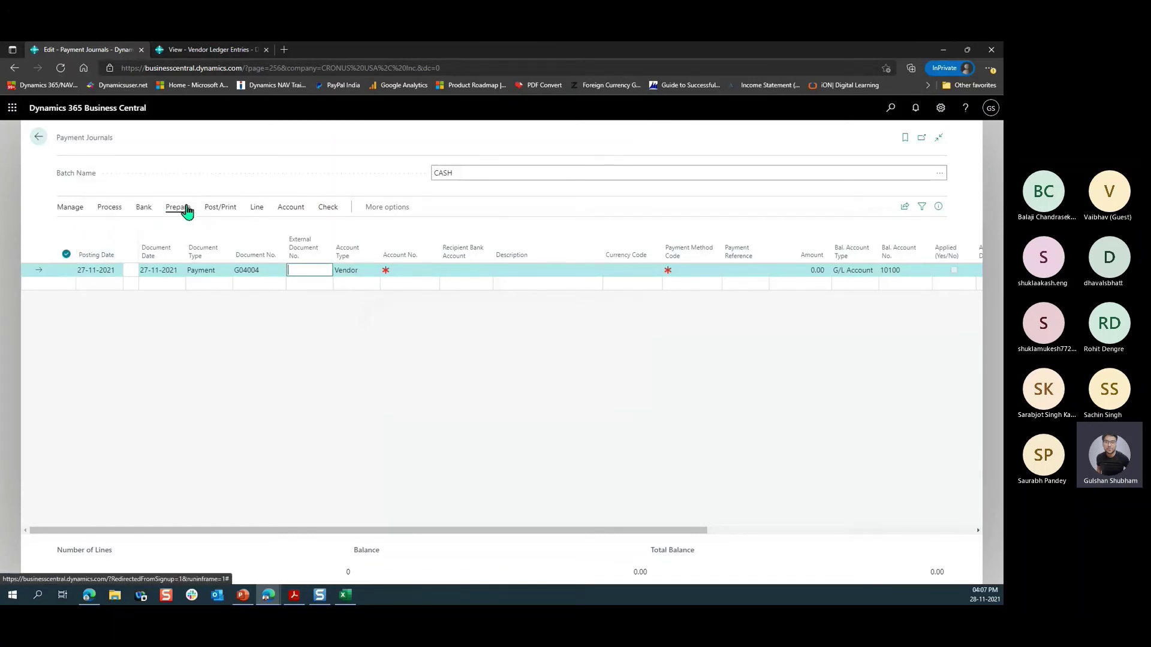
# Step: Review the Find Payment Discounts and Skip Exported Payments options in Suggest Vendor Payments, then leave without generating lines
pyautogui.click(178, 208)
pyautogui.click(112, 229)
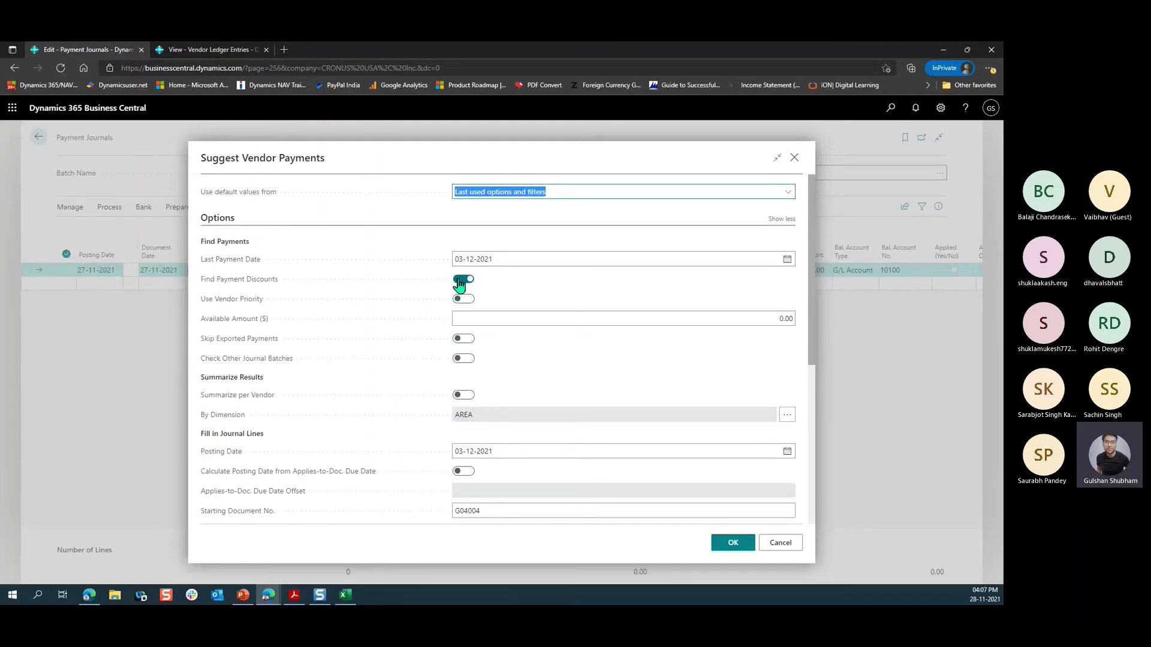
pyautogui.click(461, 280)
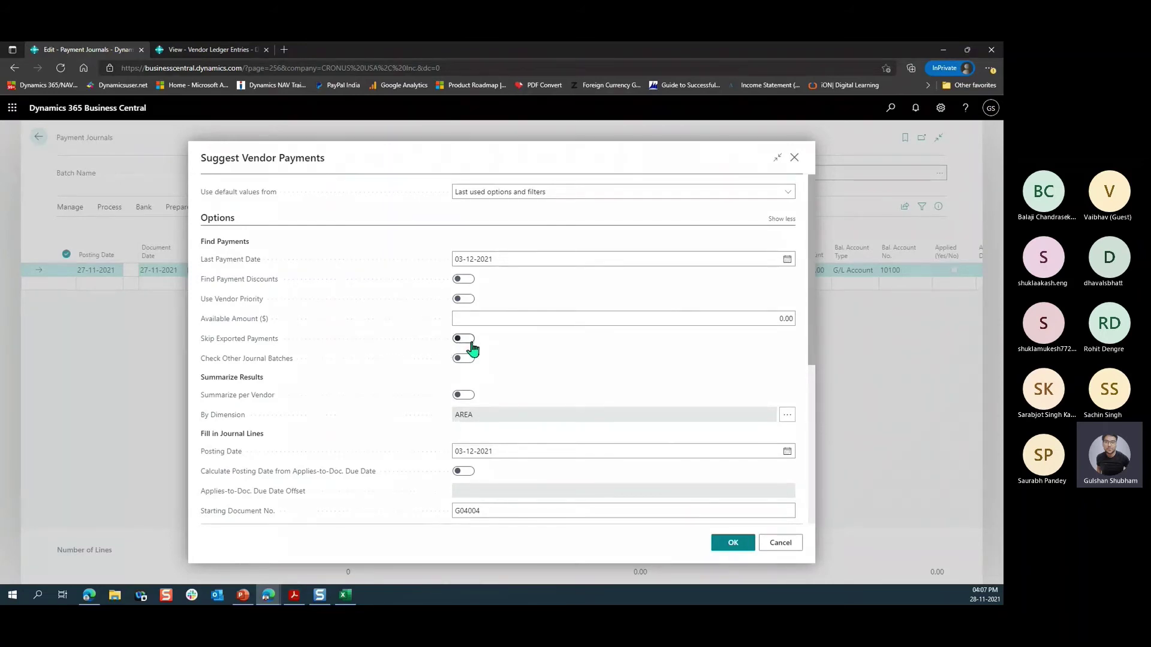
pyautogui.click(795, 158)
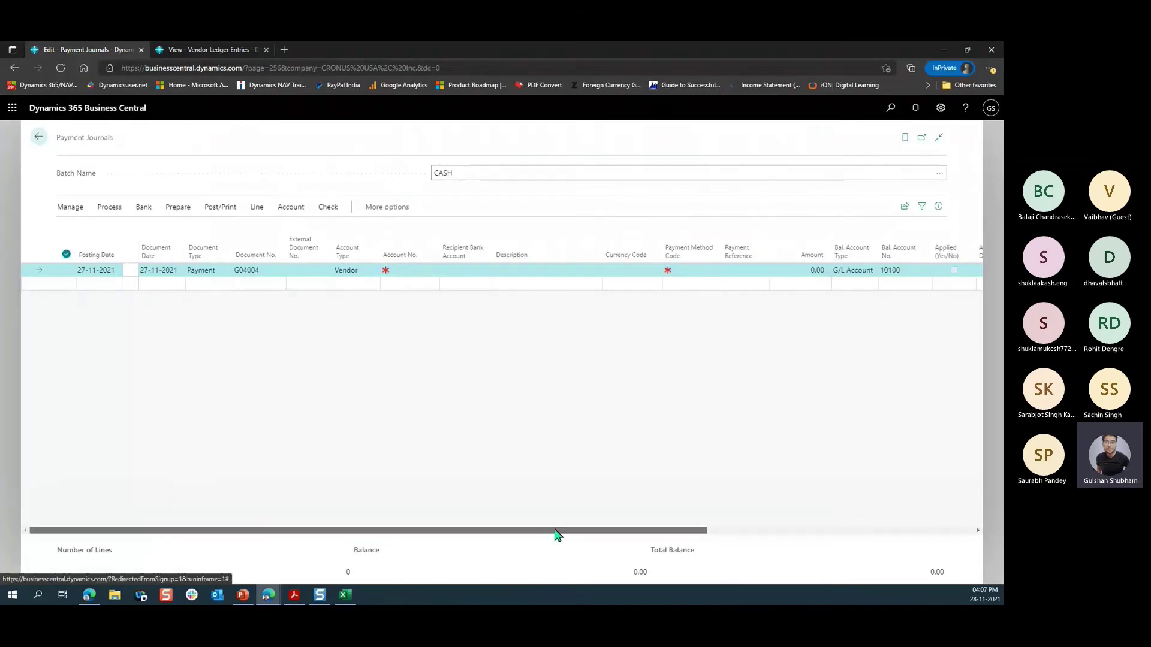
# Step: Examine the electronic payment features of the journal: Bank Payment Type choices, the Generate EFT File function and the Exported to Payment File column
pyautogui.moveTo(555, 529); pyautogui.dragTo(791, 523)
pyautogui.click(801, 273)
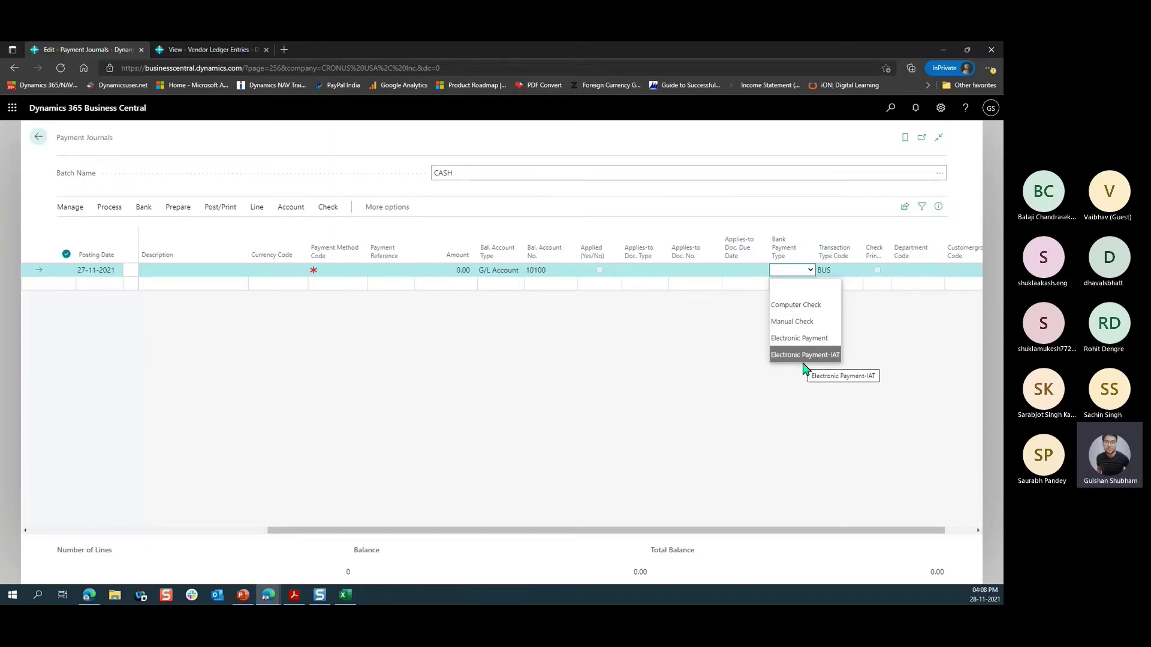
pyautogui.click(178, 208)
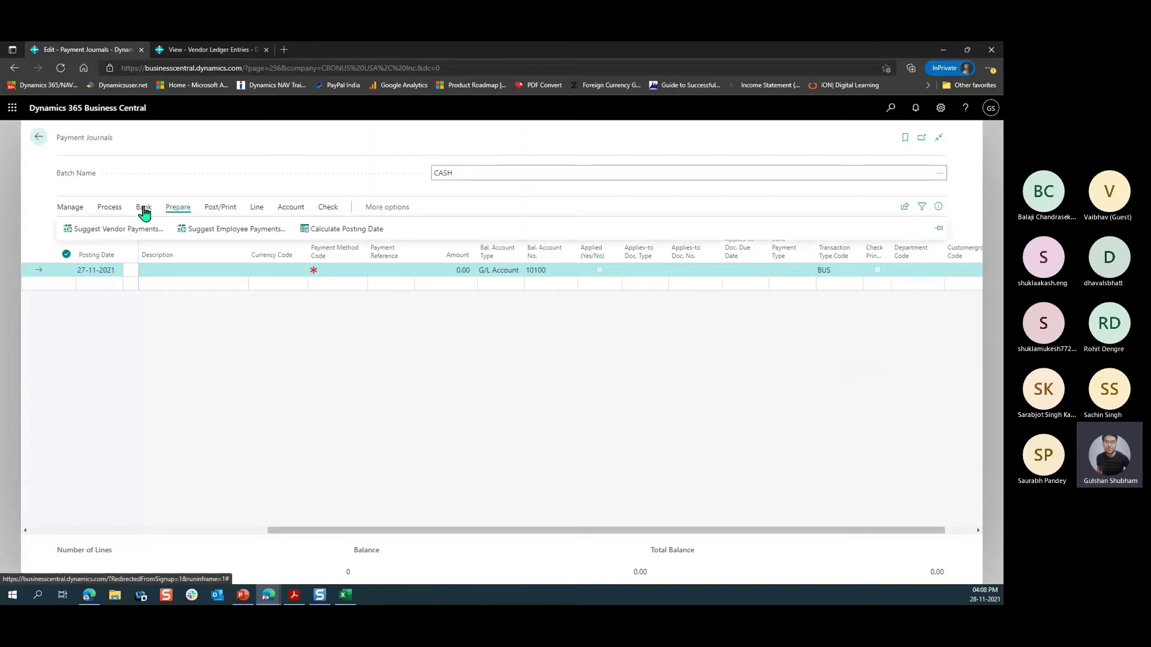
pyautogui.click(106, 213)
pyautogui.click(274, 211)
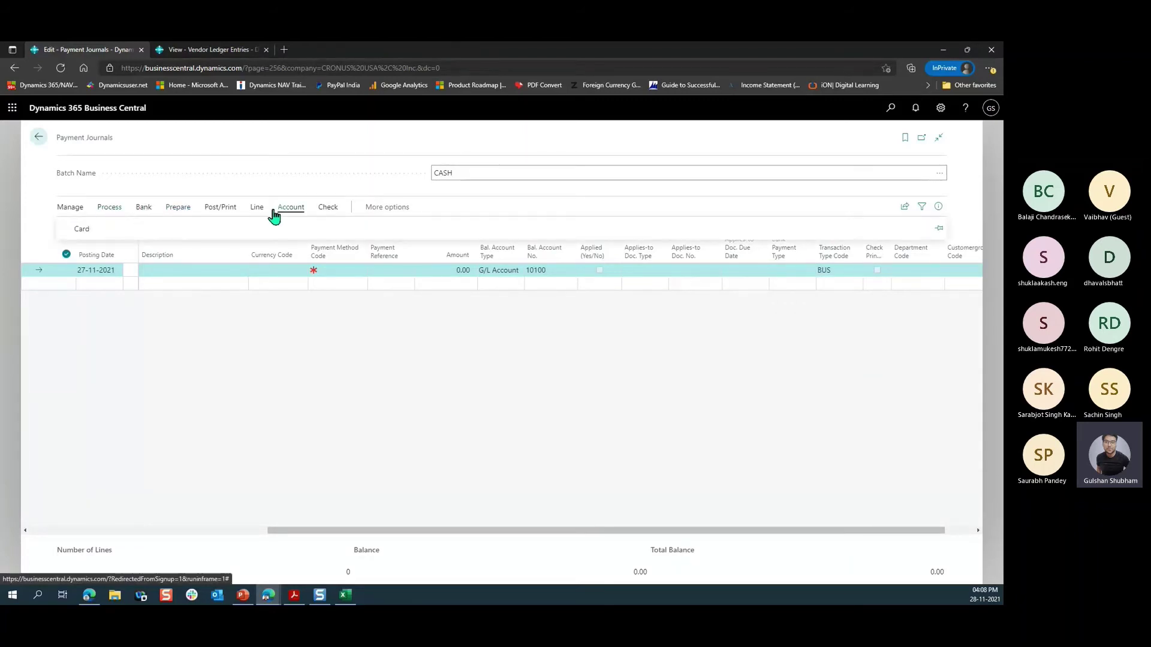
pyautogui.click(101, 210)
pyautogui.click(371, 209)
pyautogui.click(371, 214)
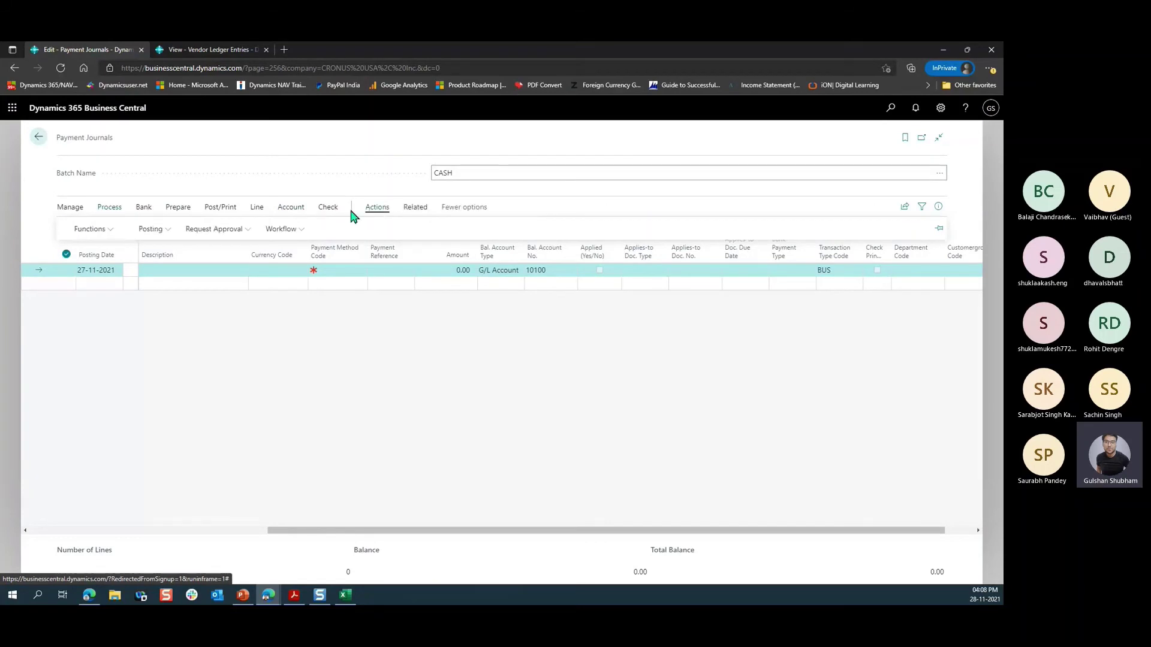
pyautogui.click(103, 234)
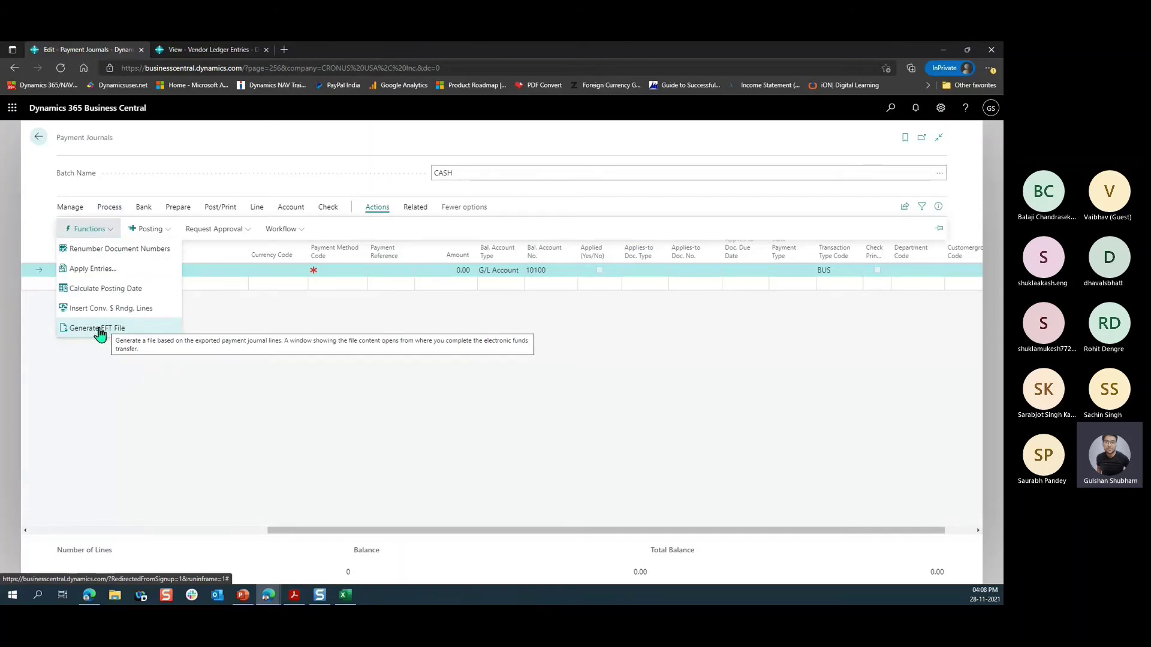
pyautogui.moveTo(374, 536); pyautogui.dragTo(553, 536)
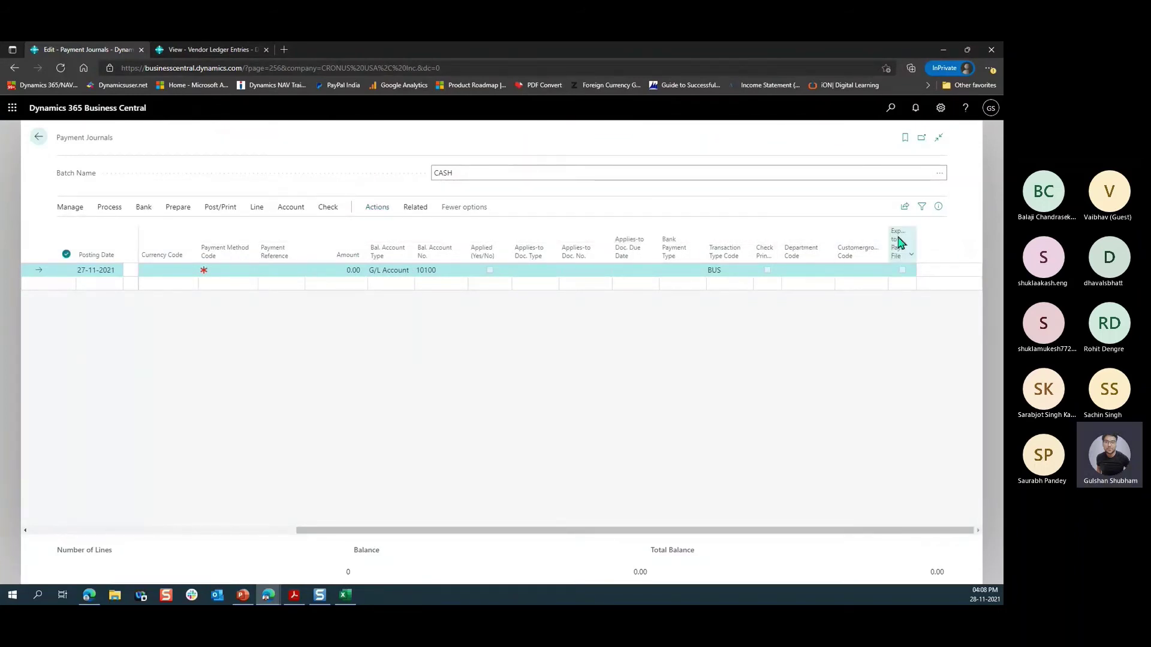
pyautogui.moveTo(899, 242)
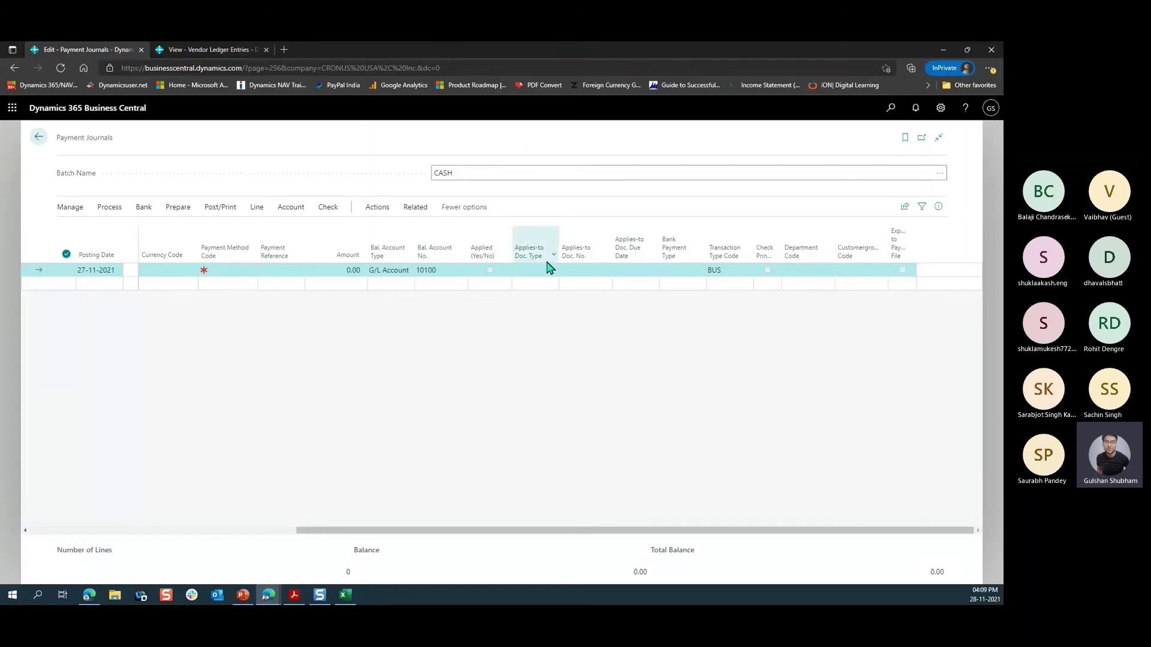
# Step: Review the Skip Exported Payments and Check Other Journal Batches options in Suggest Vendor Payments without generating any lines
pyautogui.click(179, 214)
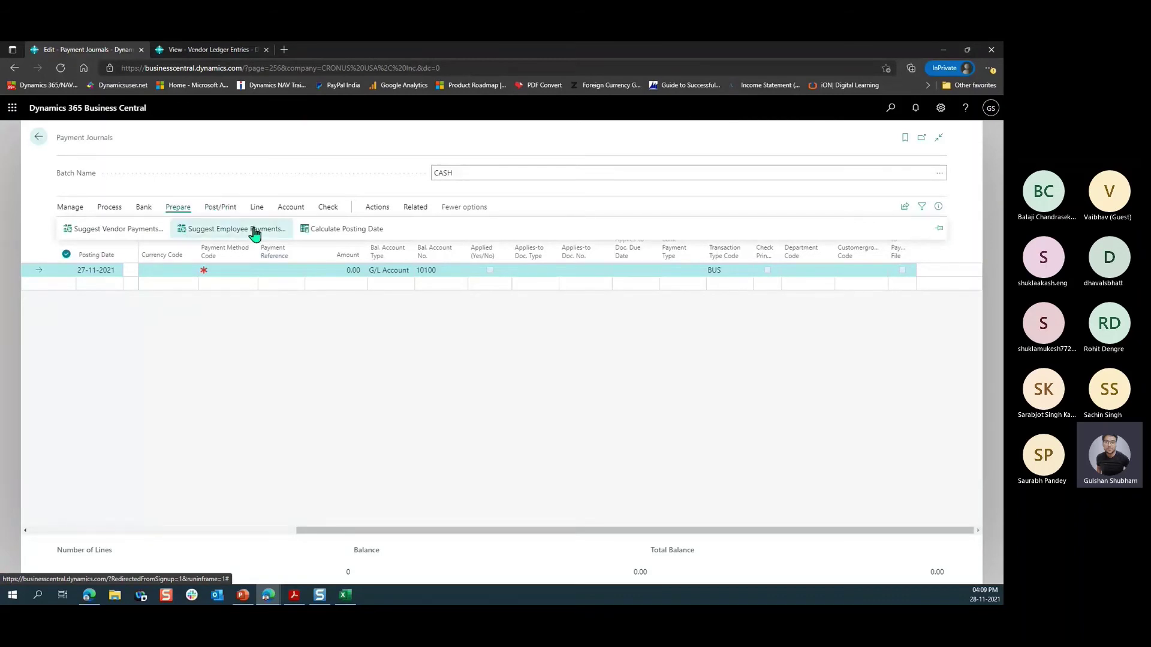
pyautogui.click(135, 235)
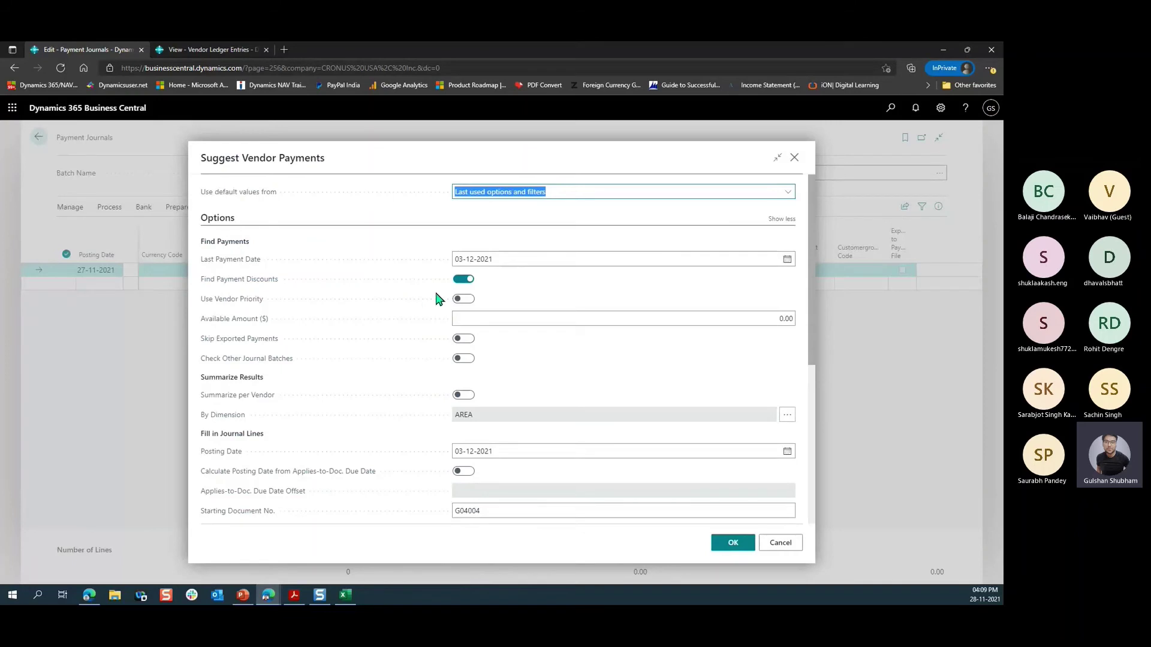
pyautogui.click(467, 343)
pyautogui.click(466, 343)
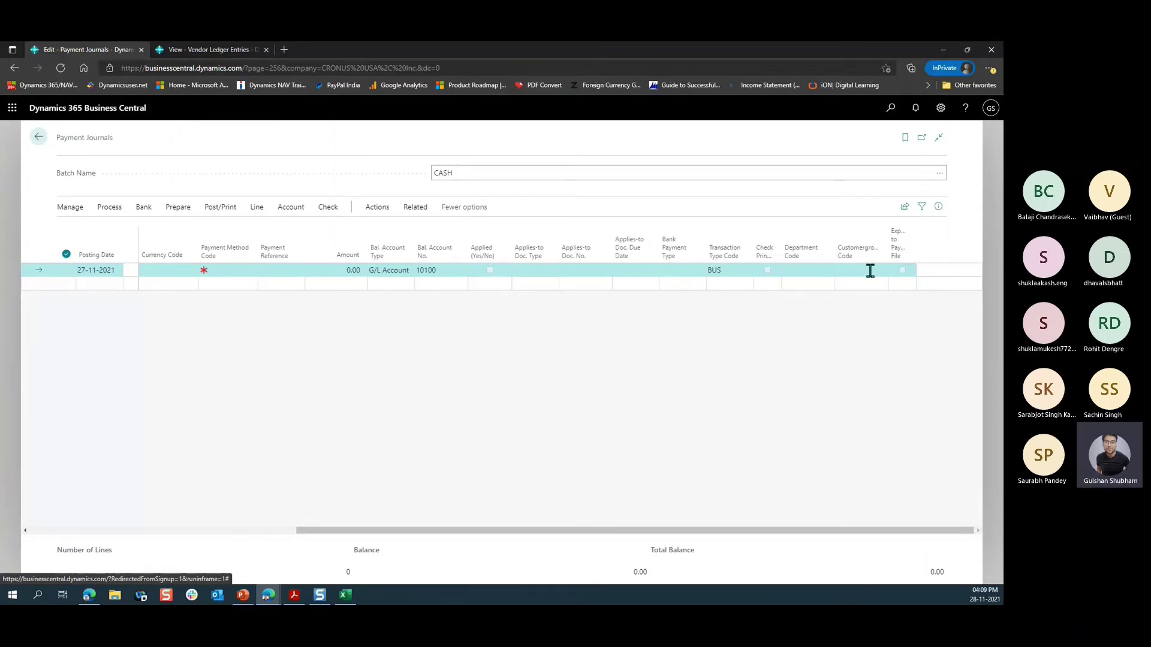
pyautogui.click(179, 211)
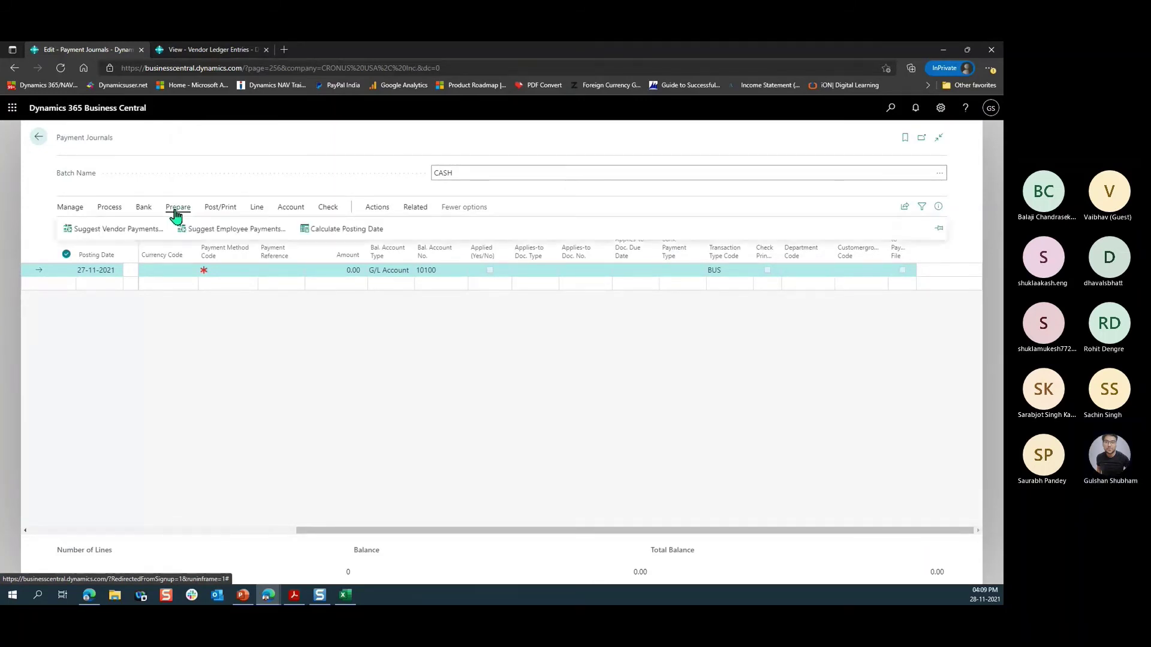
pyautogui.click(117, 237)
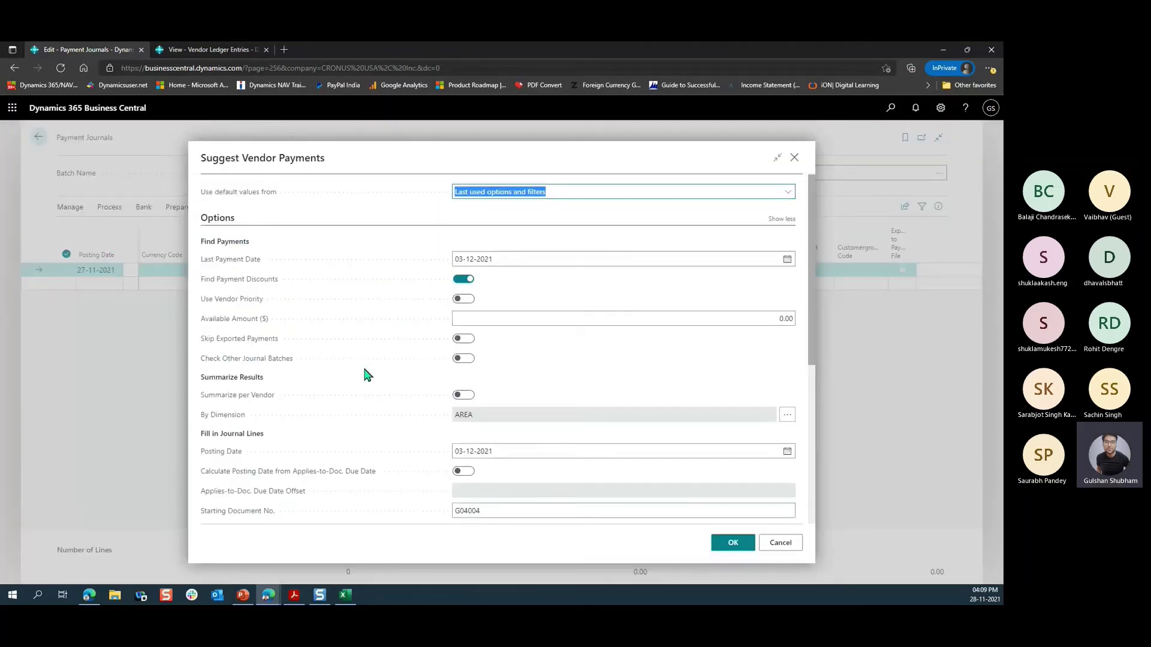
pyautogui.click(795, 157)
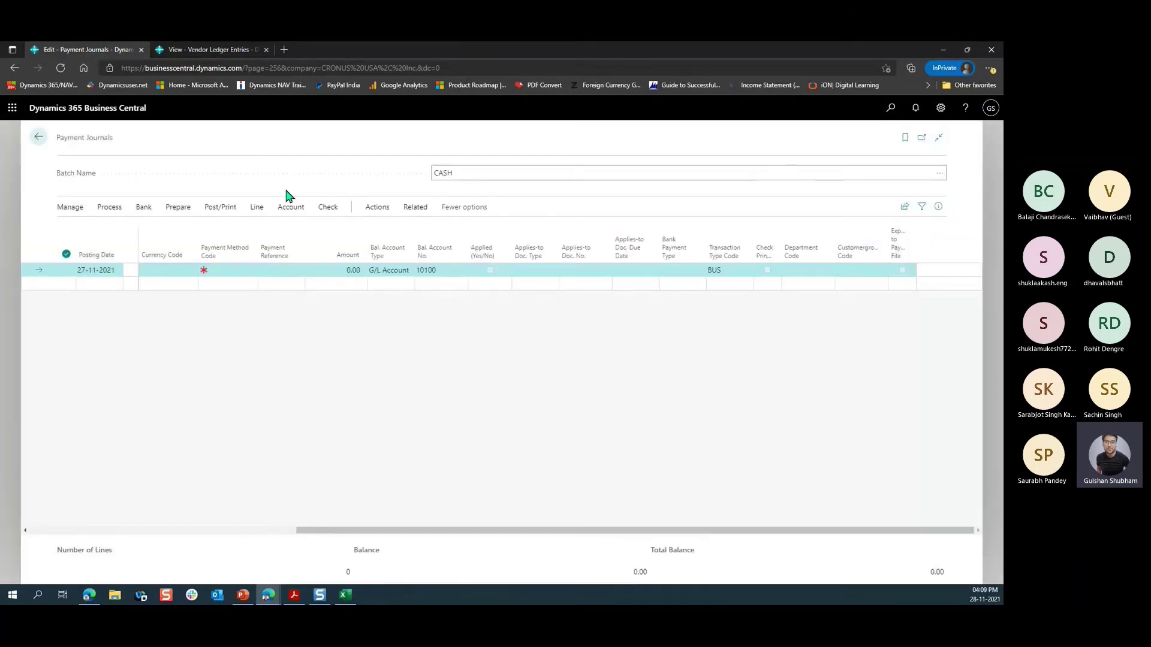
# Step: Switch the payment journal from the CASH batch to the GENERAL batch
pyautogui.click(494, 172)
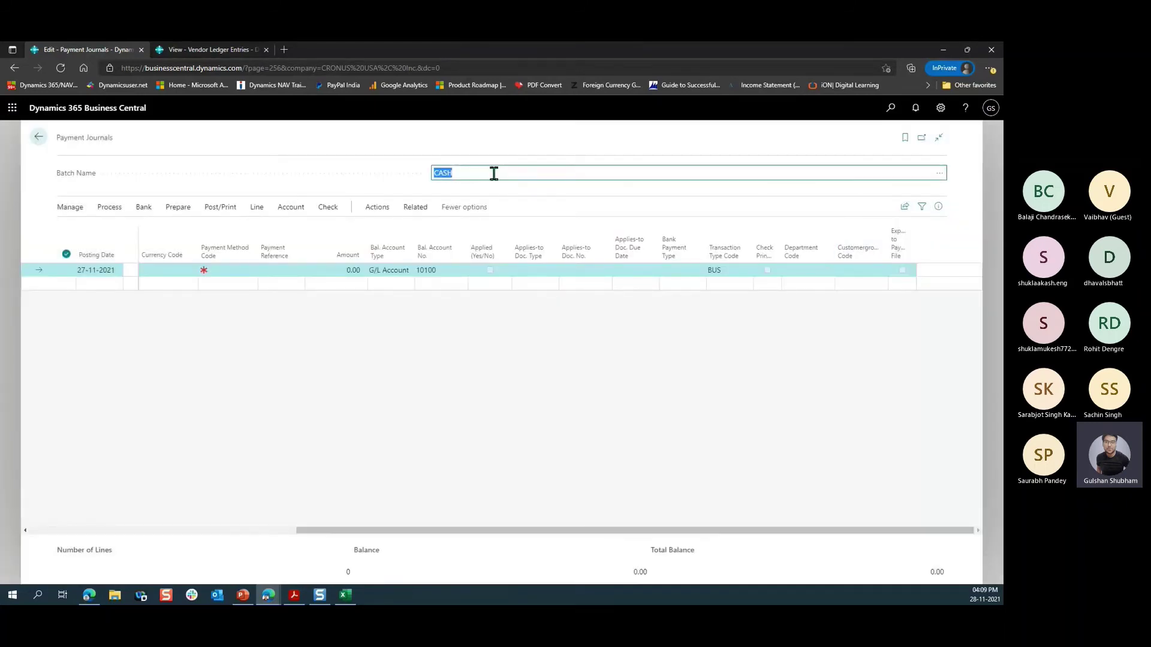
pyautogui.click(939, 173)
pyautogui.click(232, 230)
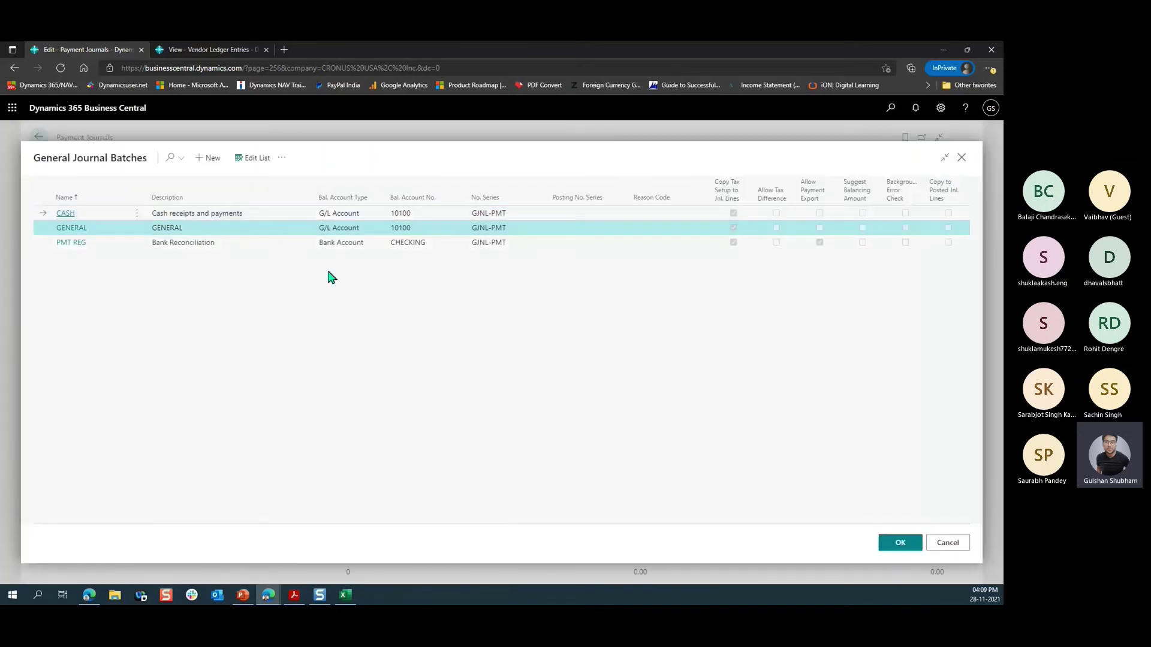
pyautogui.click(899, 543)
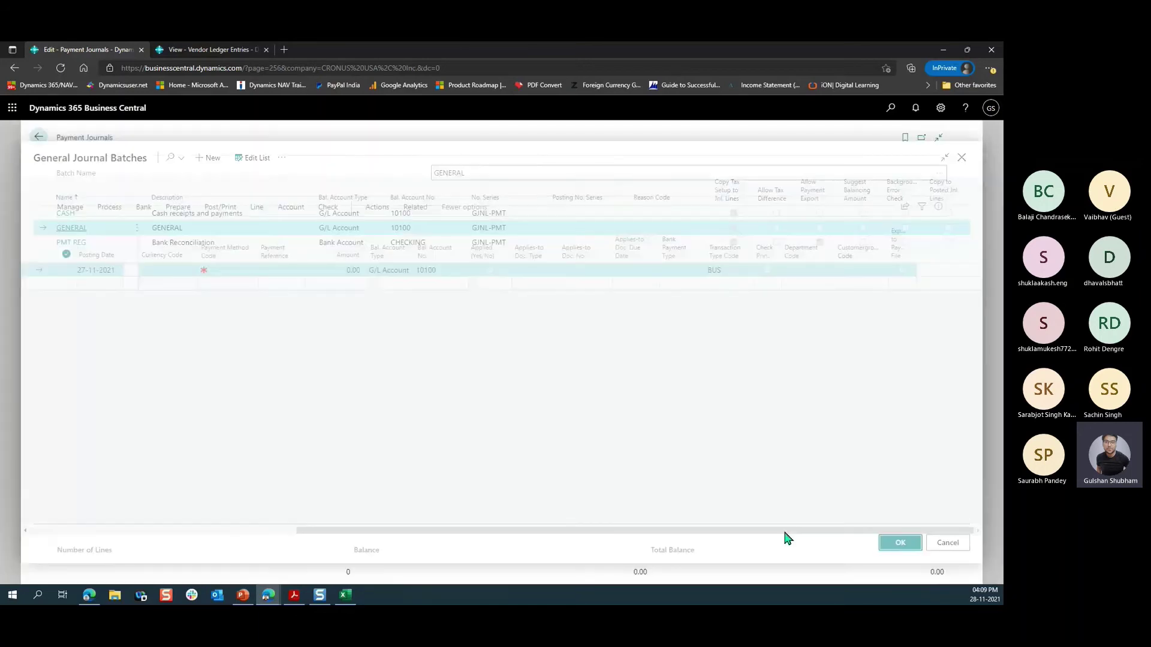
pyautogui.click(221, 270)
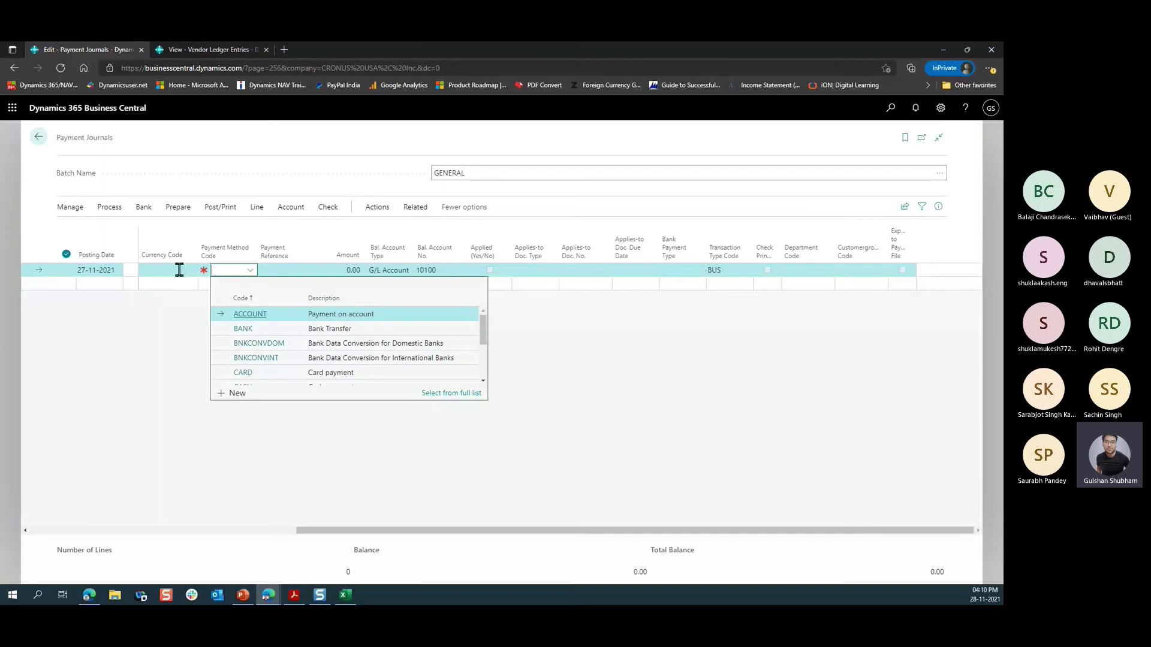
# Step: Generate vendor payment suggestions in the GENERAL batch with Last Payment Date and Posting Date both set to 31-12-2021
pyautogui.click(178, 206)
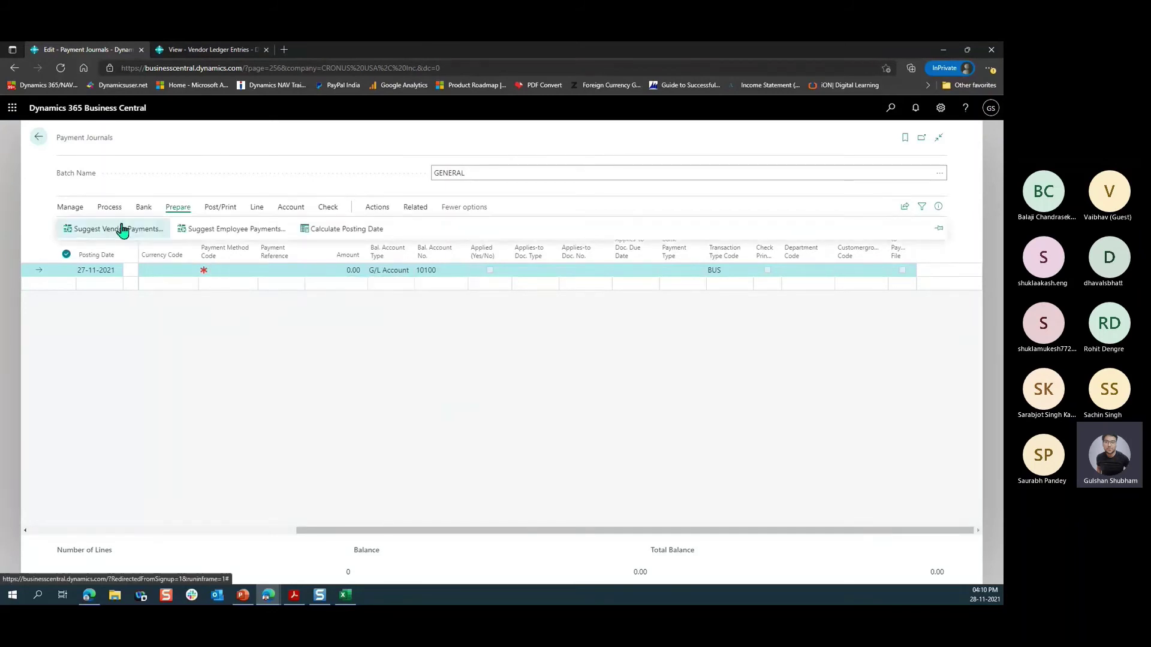
pyautogui.click(123, 230)
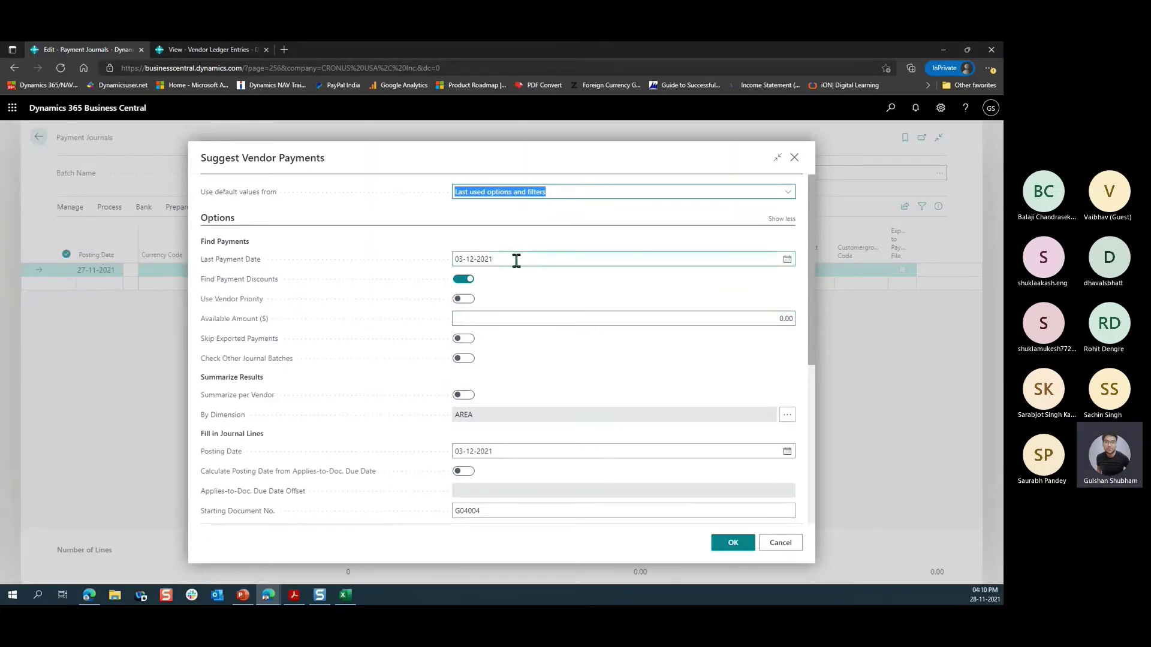
pyautogui.click(514, 259)
pyautogui.click(786, 264)
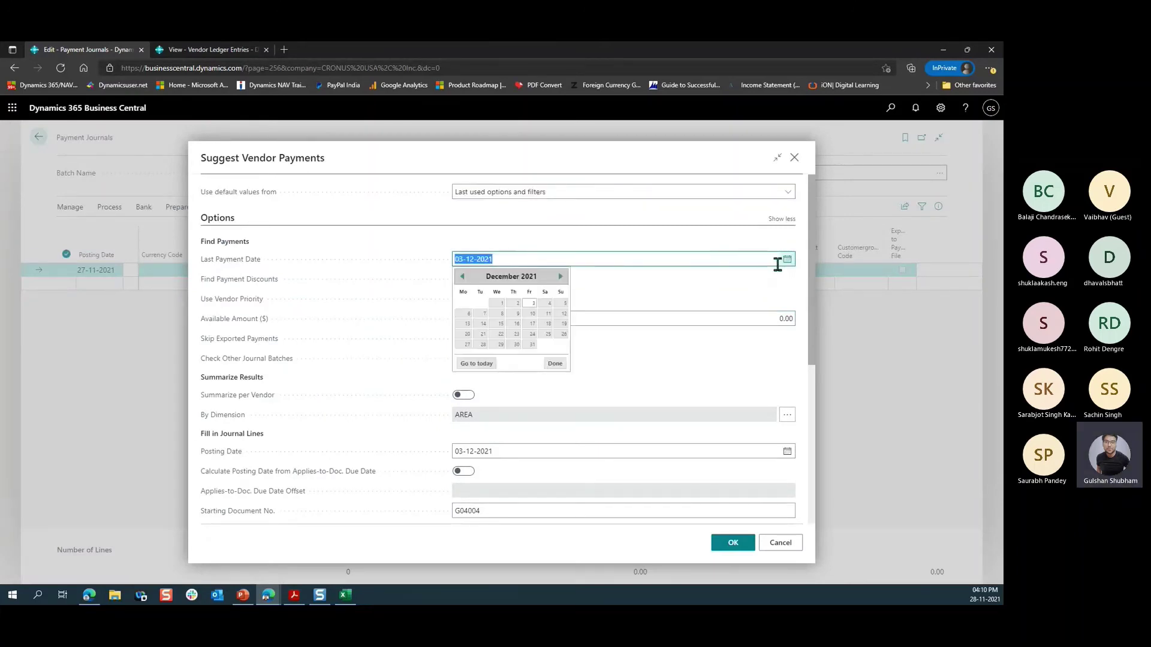
pyautogui.click(521, 344)
pyautogui.click(786, 453)
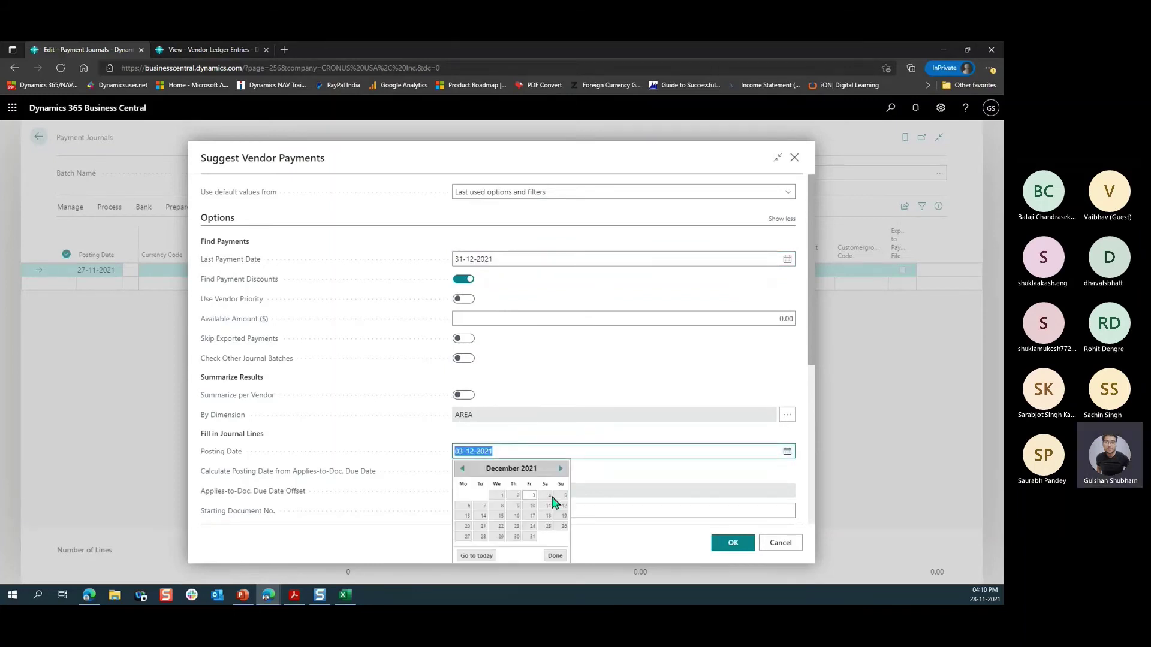
pyautogui.click(532, 536)
pyautogui.scroll(-2, 516, 462)
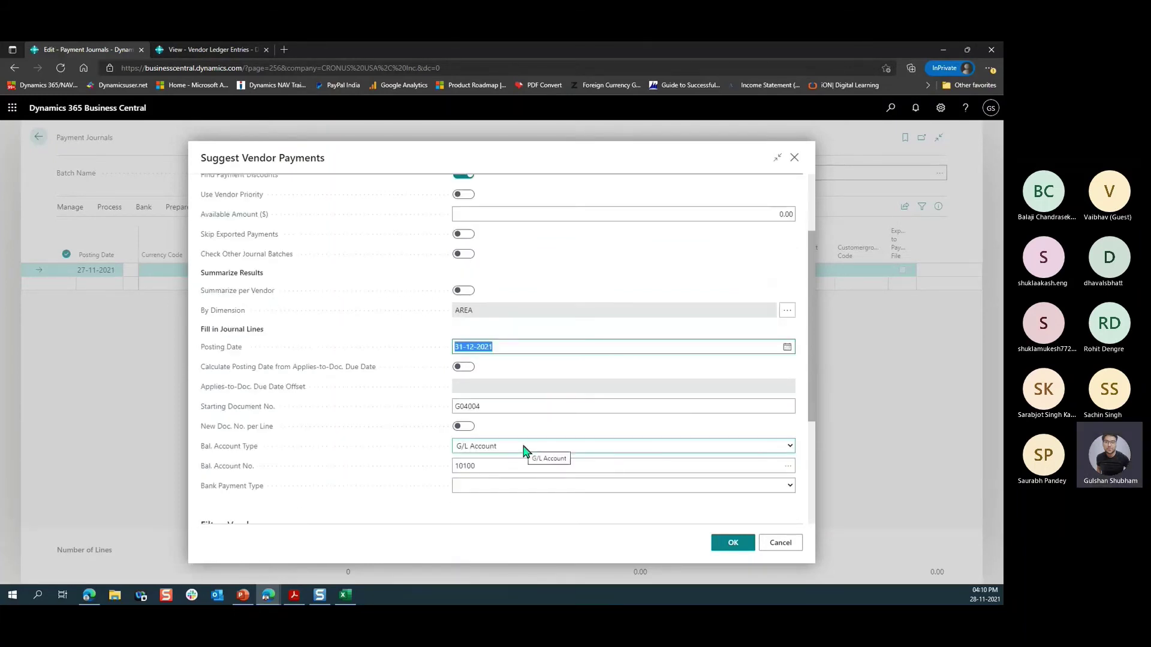
pyautogui.scroll(-3, 523, 450)
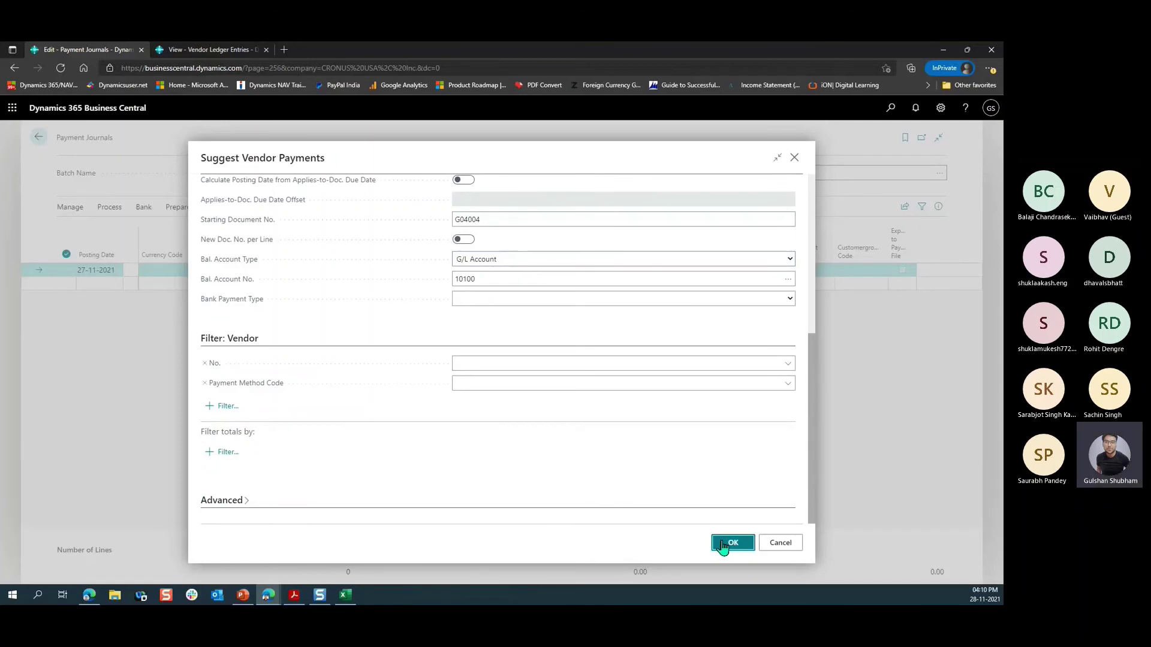
pyautogui.click(723, 543)
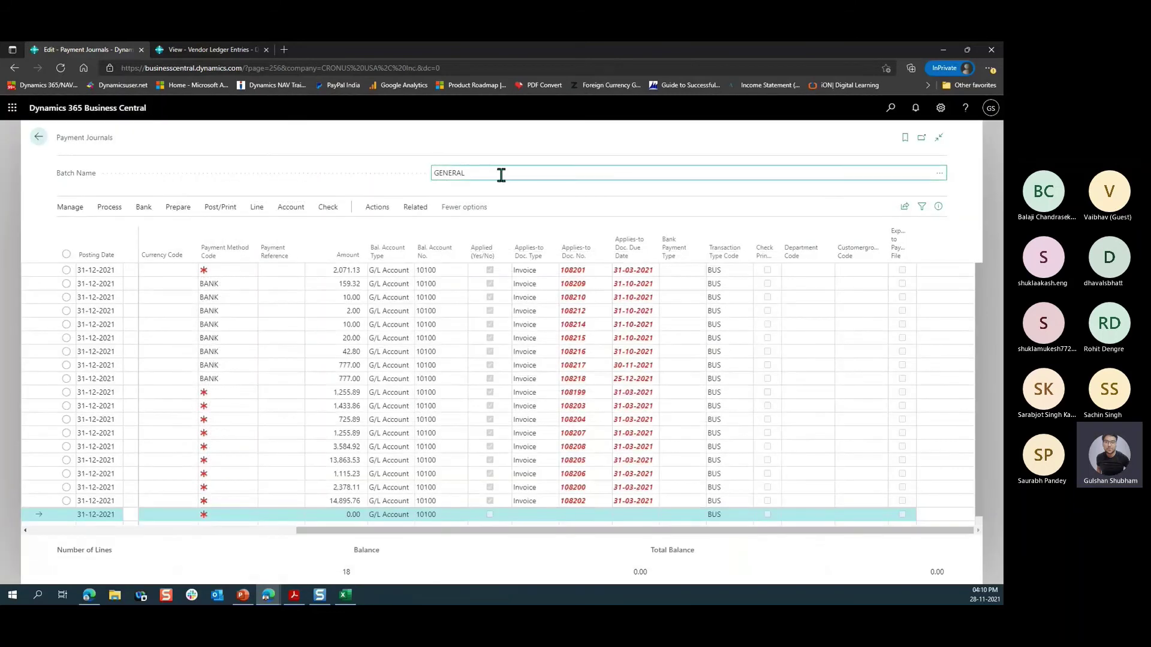
# Step: Switch the payment journal back to the CASH batch
pyautogui.click(501, 174)
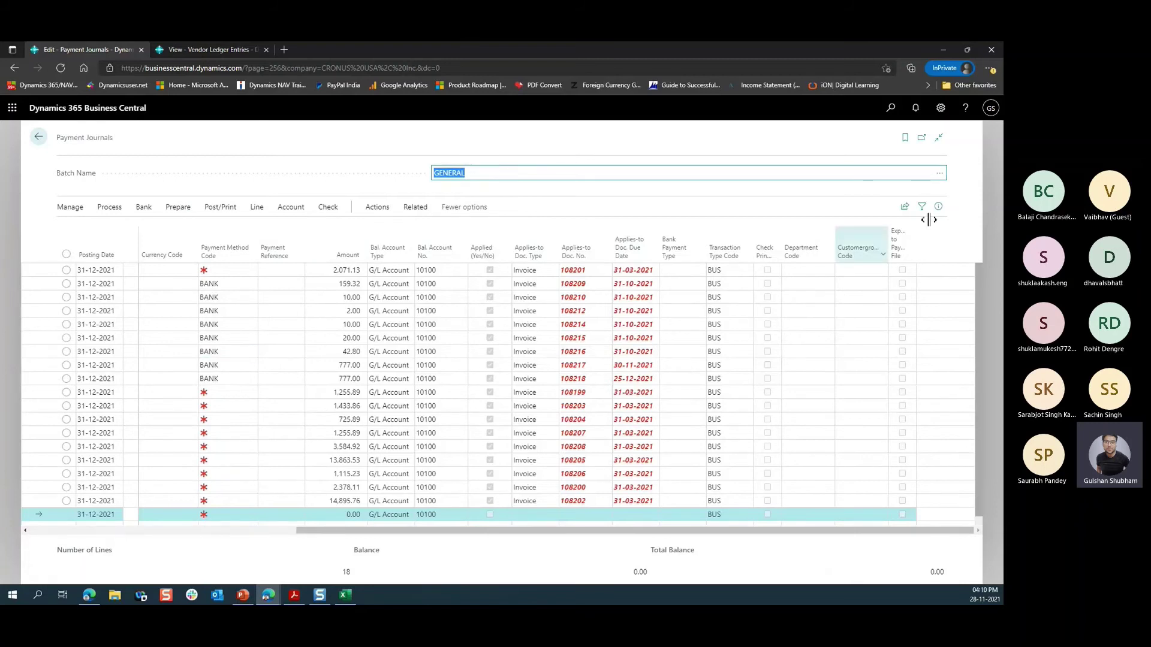
pyautogui.click(936, 174)
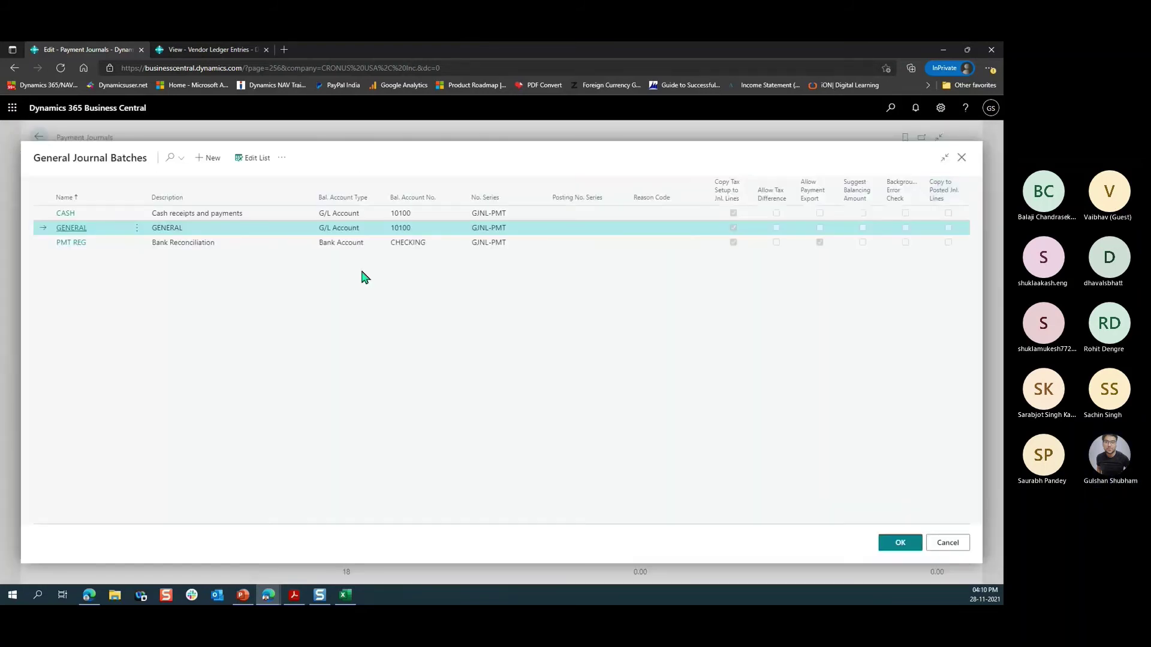
pyautogui.click(262, 217)
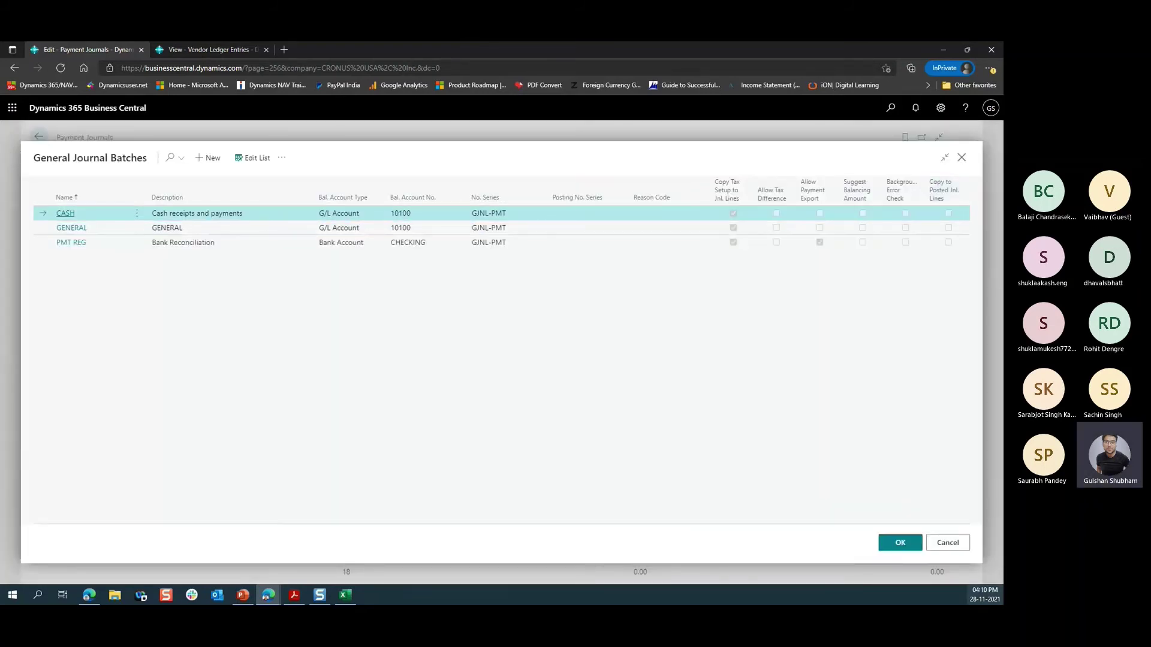
pyautogui.click(900, 543)
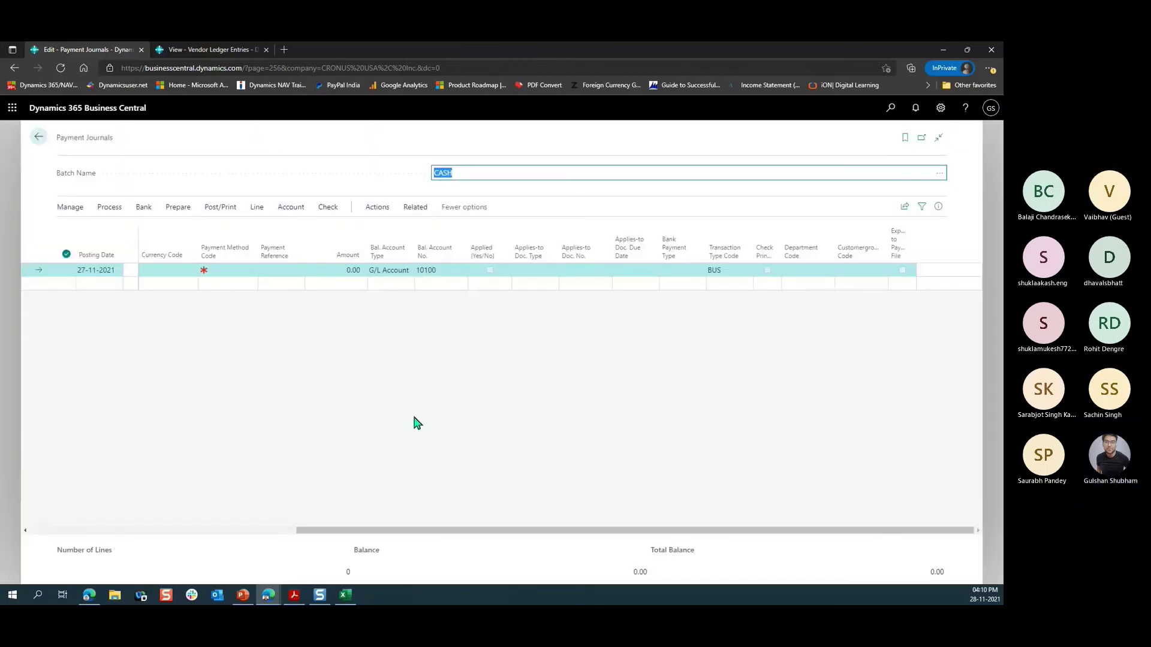
# Step: Generate vendor payment suggestions in the CASH batch with Find Payment Discounts turned off
pyautogui.click(179, 210)
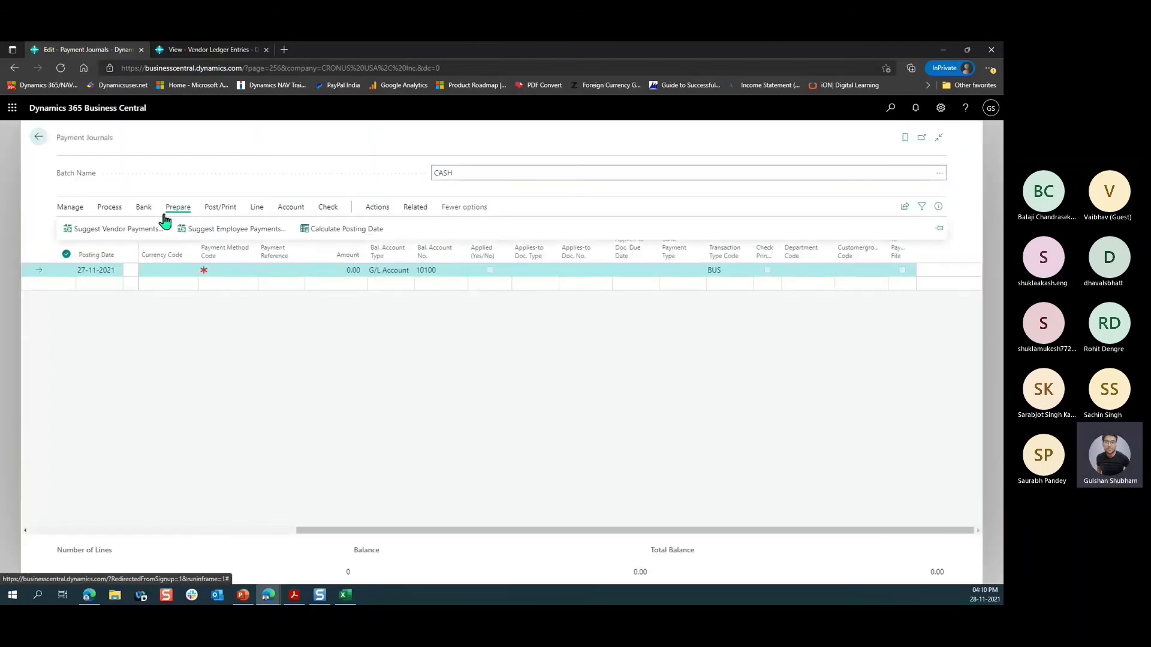
pyautogui.click(109, 230)
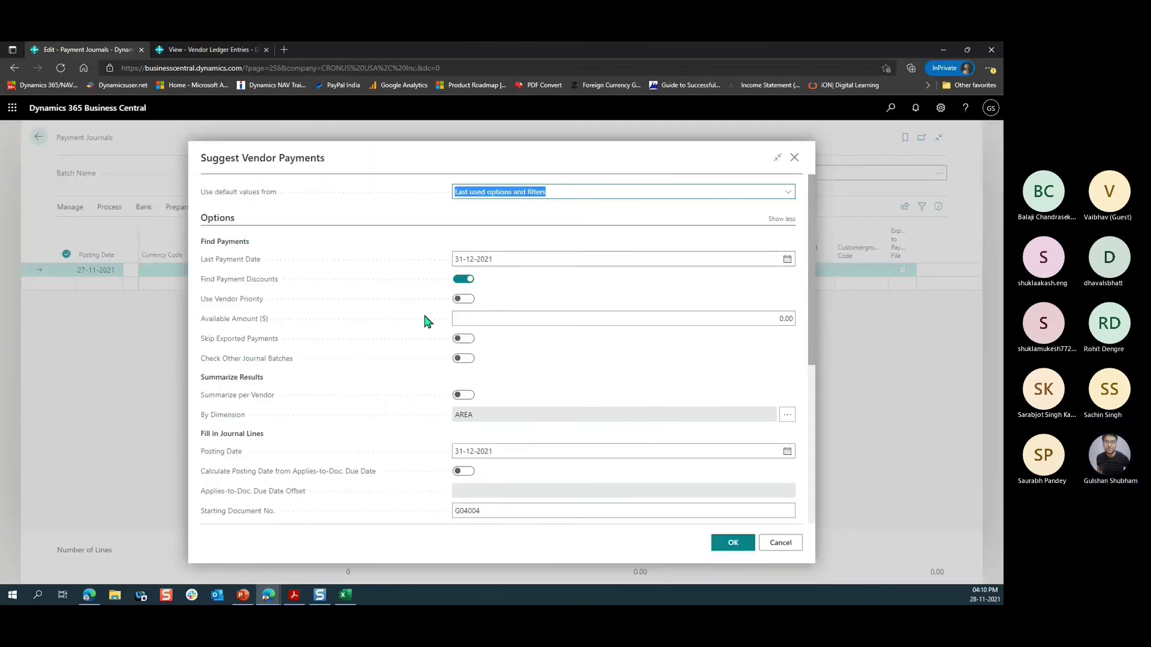
pyautogui.click(463, 280)
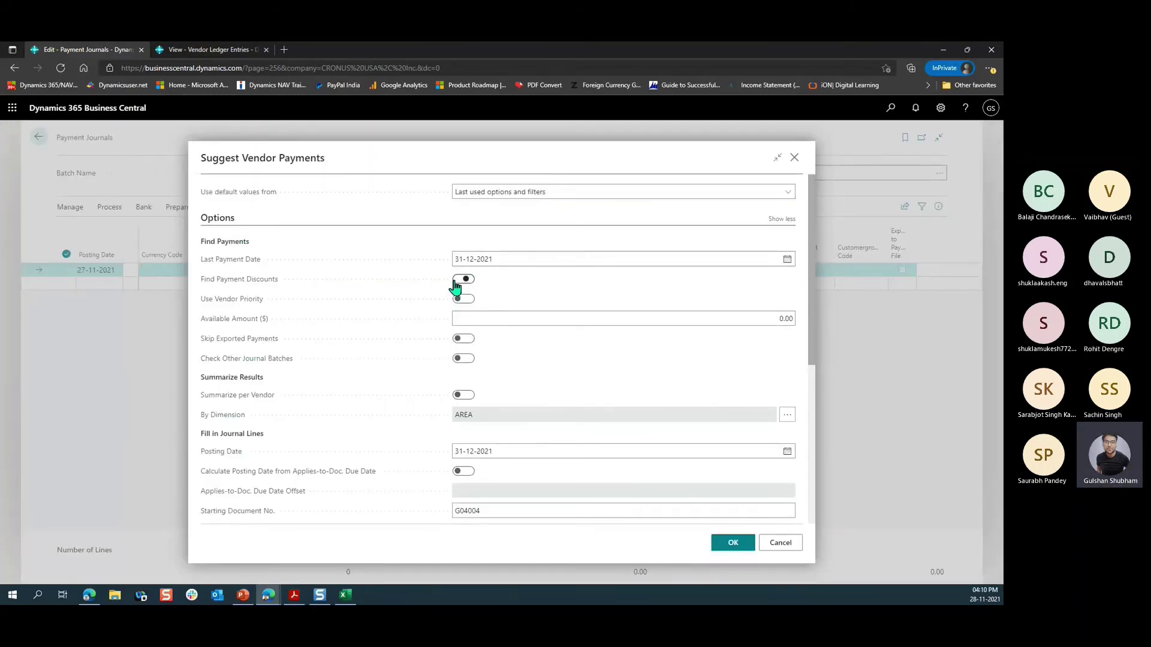
pyautogui.scroll(-2, 488, 419)
pyautogui.scroll(2, 488, 434)
pyautogui.click(734, 546)
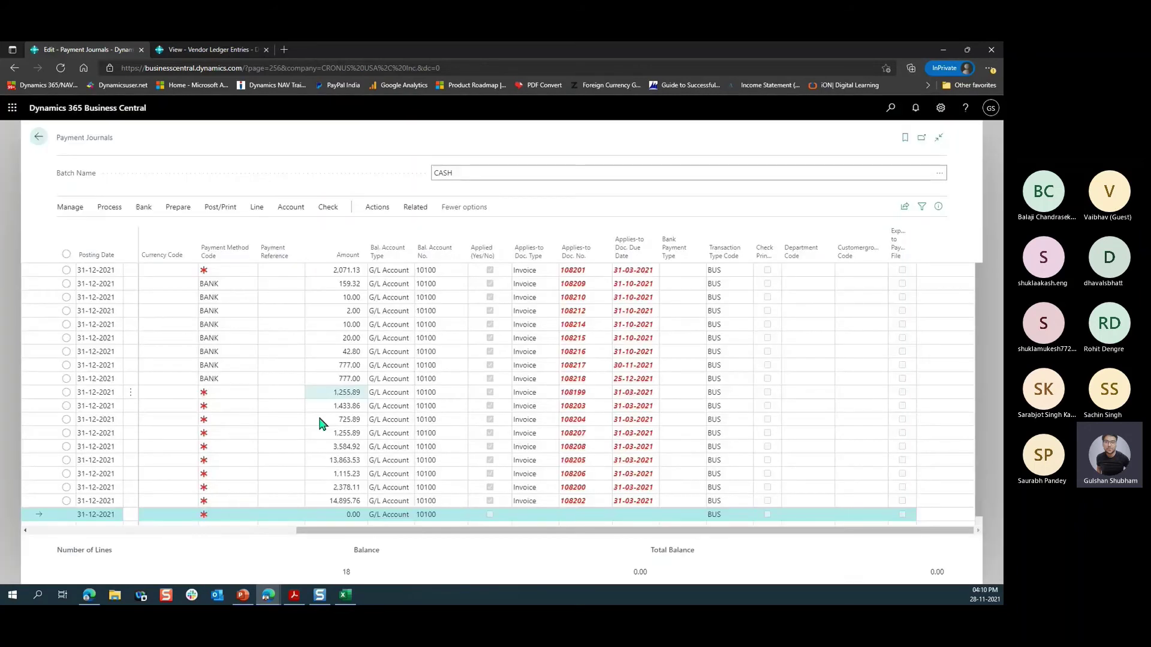
# Step: Delete all suggested payment lines from the CASH batch
pyautogui.click(269, 284)
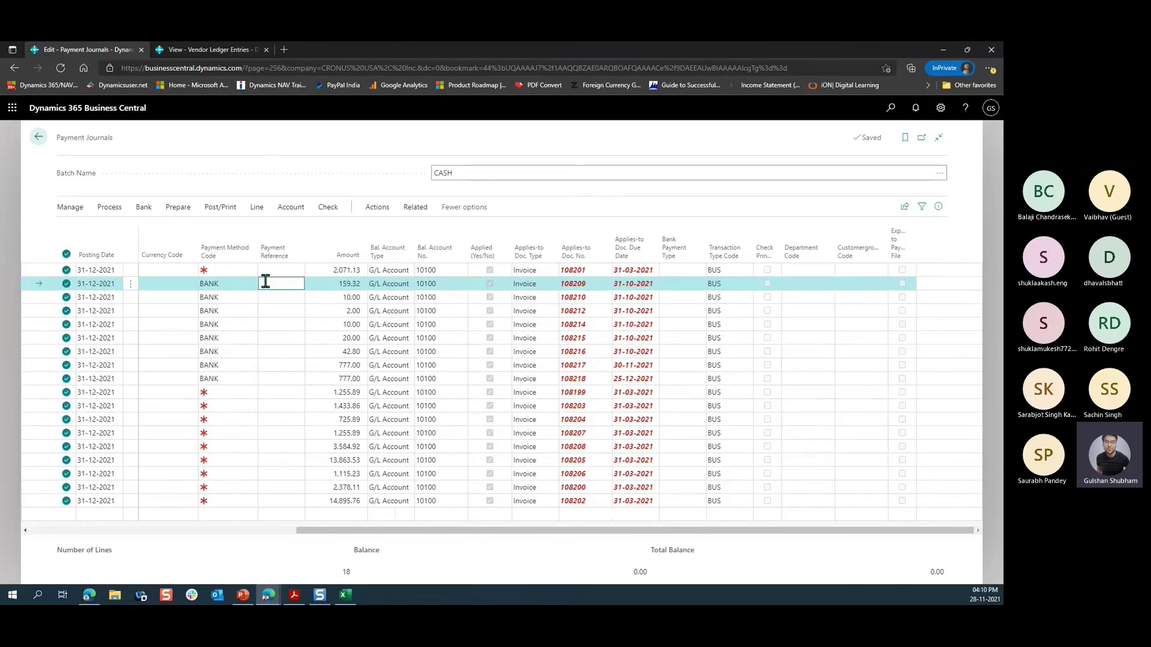
pyautogui.hotkey('ctrl', 'Delete')
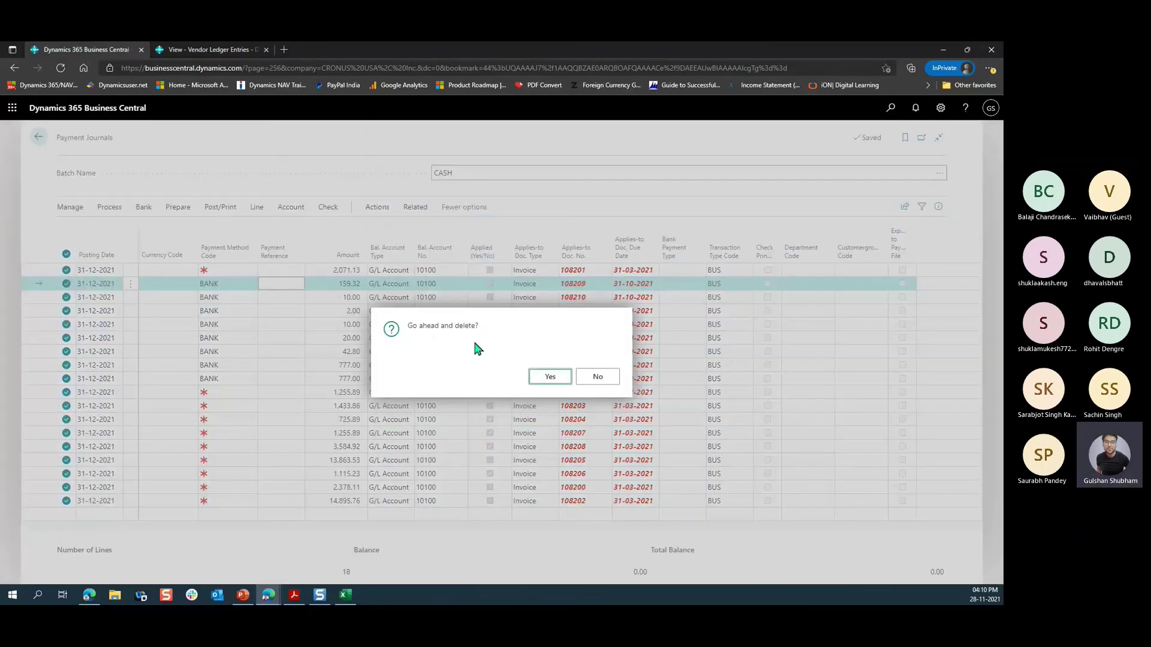
pyautogui.click(538, 378)
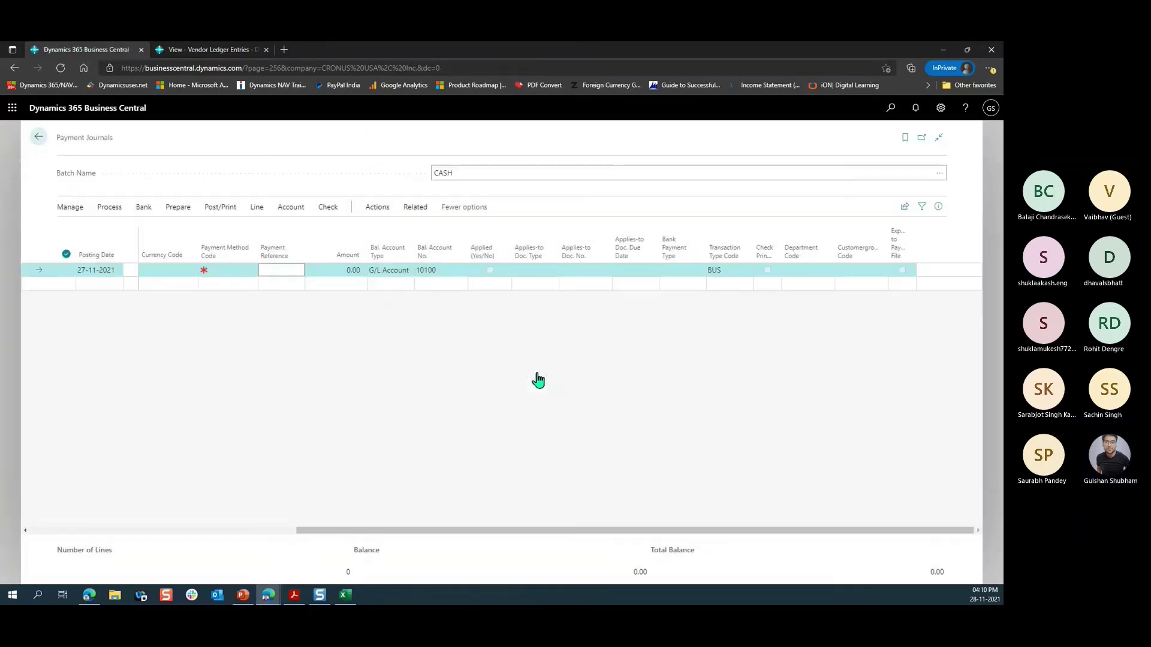
# Step: Run Suggest Vendor Payments for the CASH batch with Check Other Journal Batches turned on
pyautogui.click(178, 207)
pyautogui.click(125, 227)
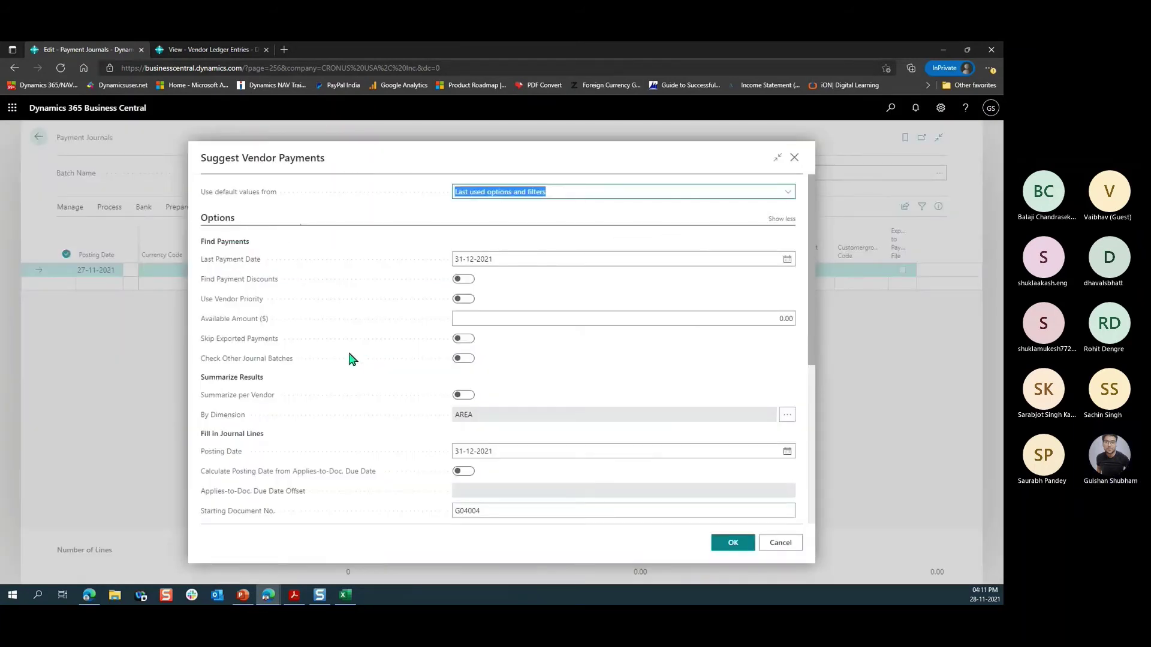
pyautogui.click(465, 359)
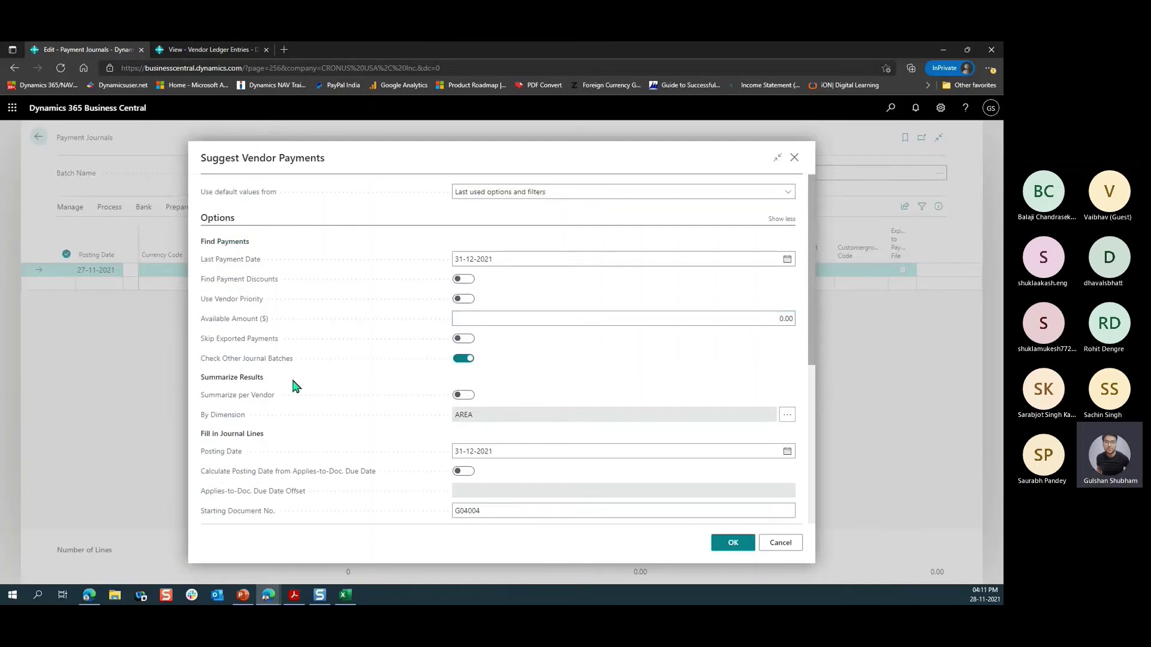
pyautogui.click(732, 544)
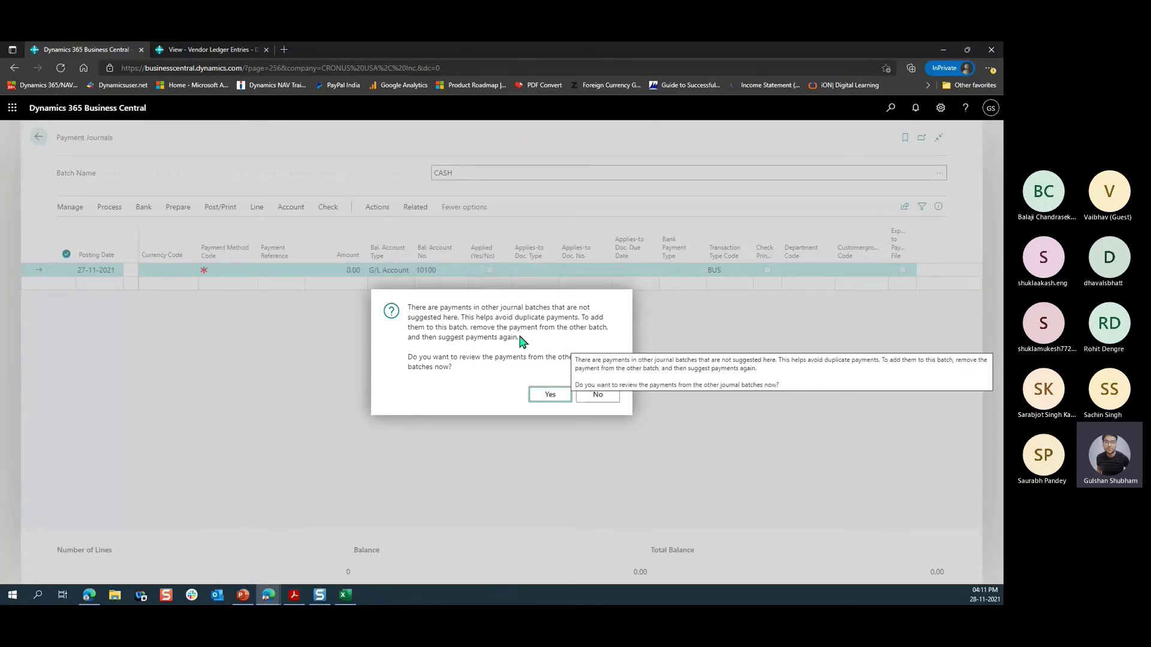
# Step: Review the payments held in other journal batches, open the related record for document 108212, and return to the CASH journal
pyautogui.moveTo(520, 339); pyautogui.dragTo(411, 311)
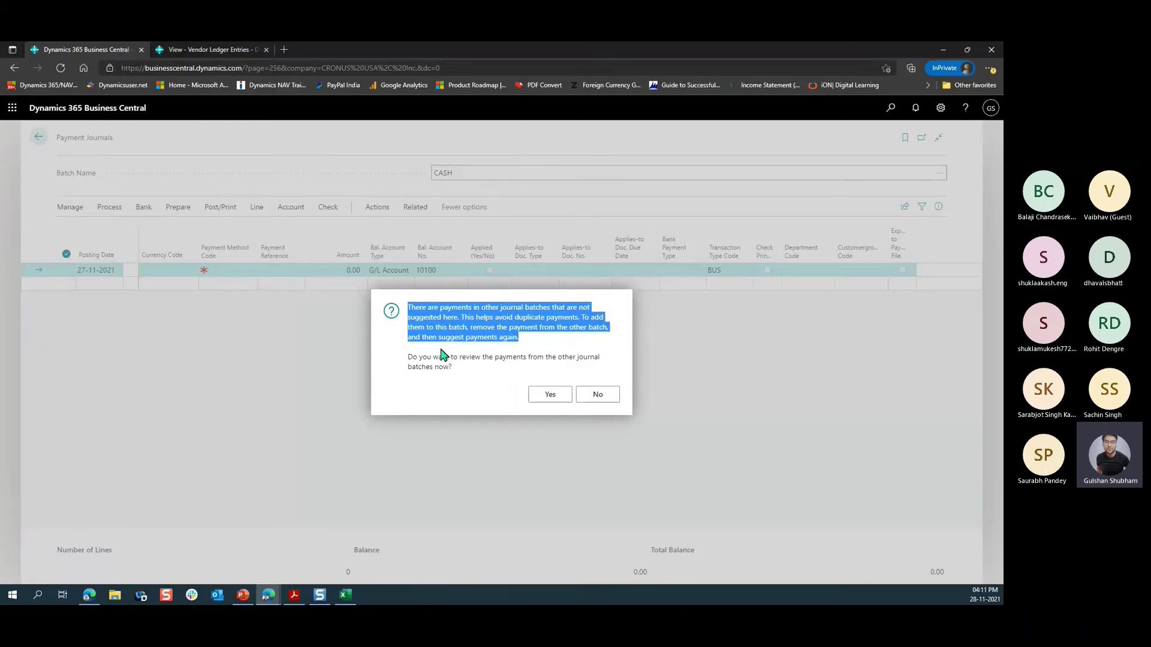
pyautogui.click(549, 395)
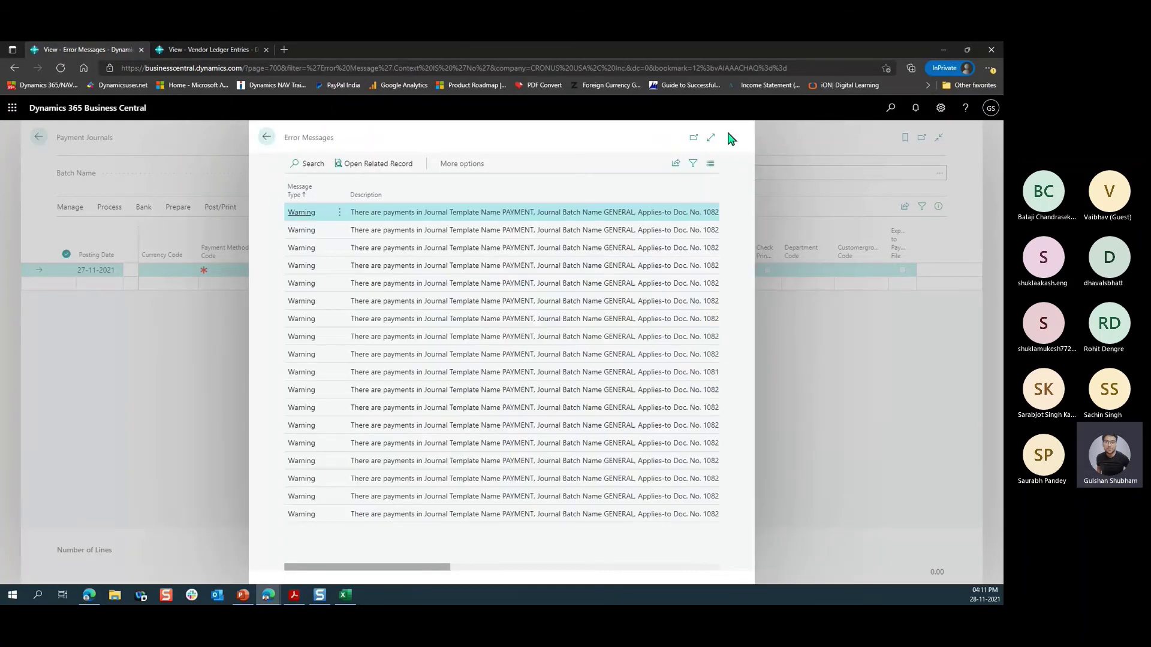
pyautogui.click(711, 137)
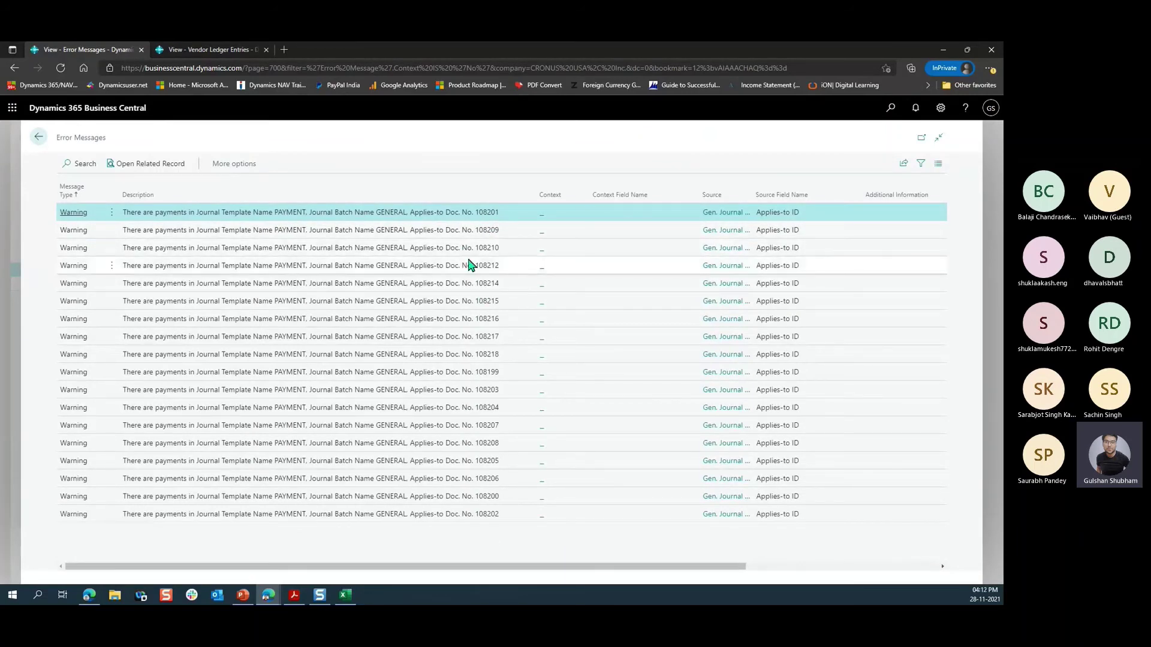
pyautogui.click(500, 273)
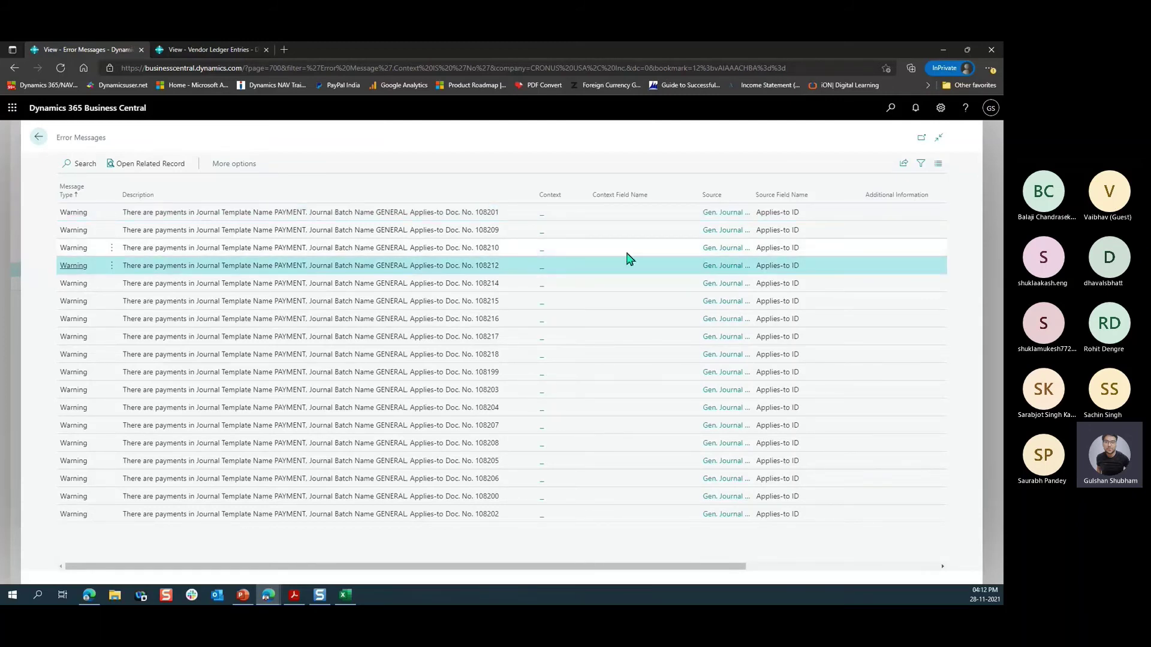
pyautogui.click(162, 172)
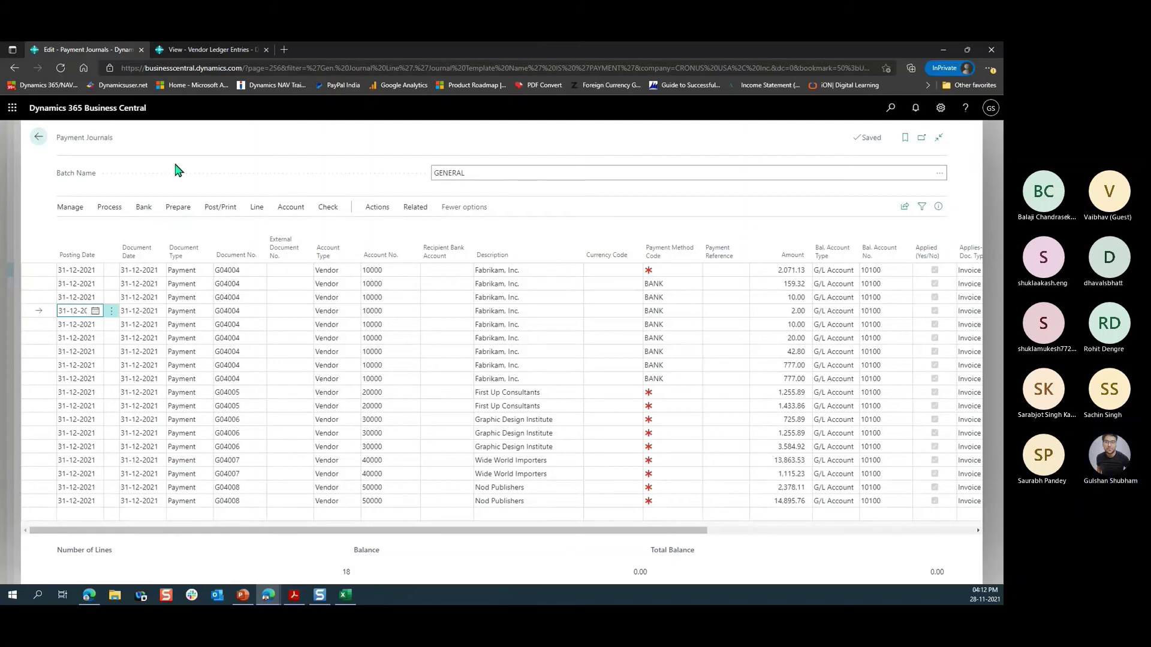
pyautogui.press('Escape')
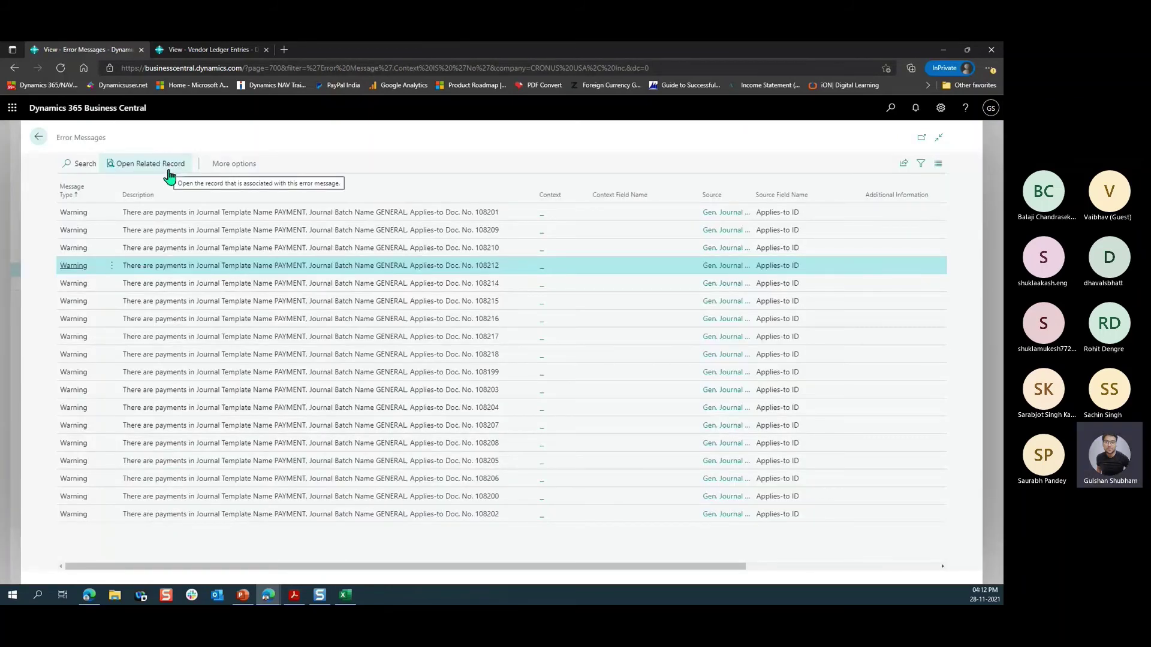
pyautogui.click(169, 173)
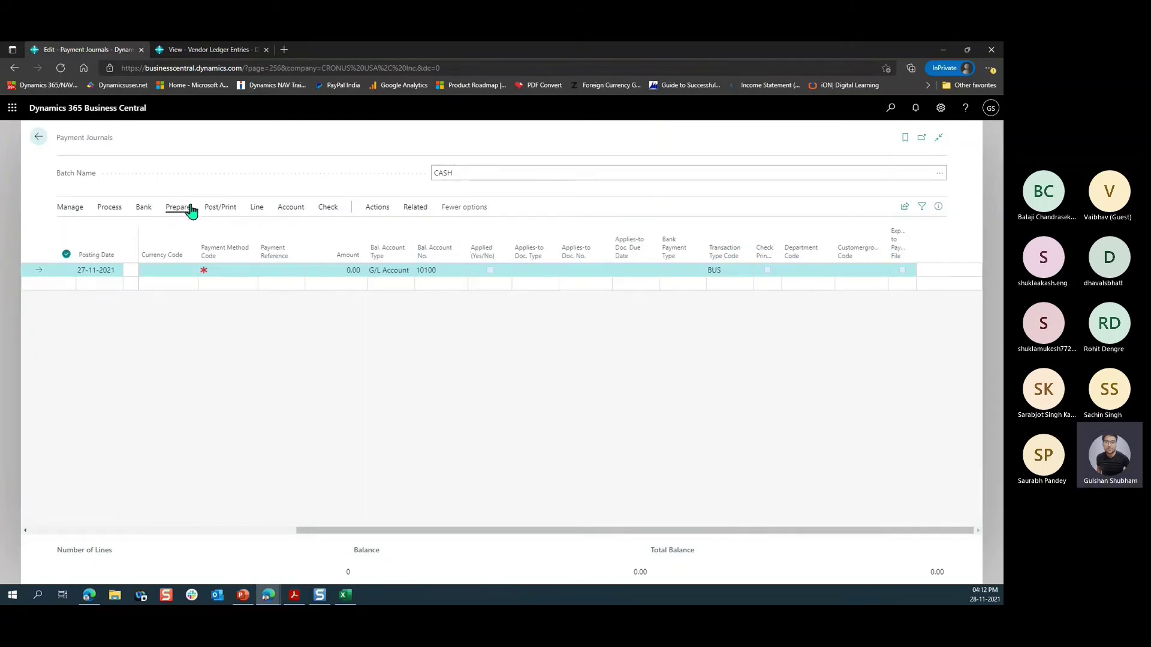
pyautogui.click(220, 207)
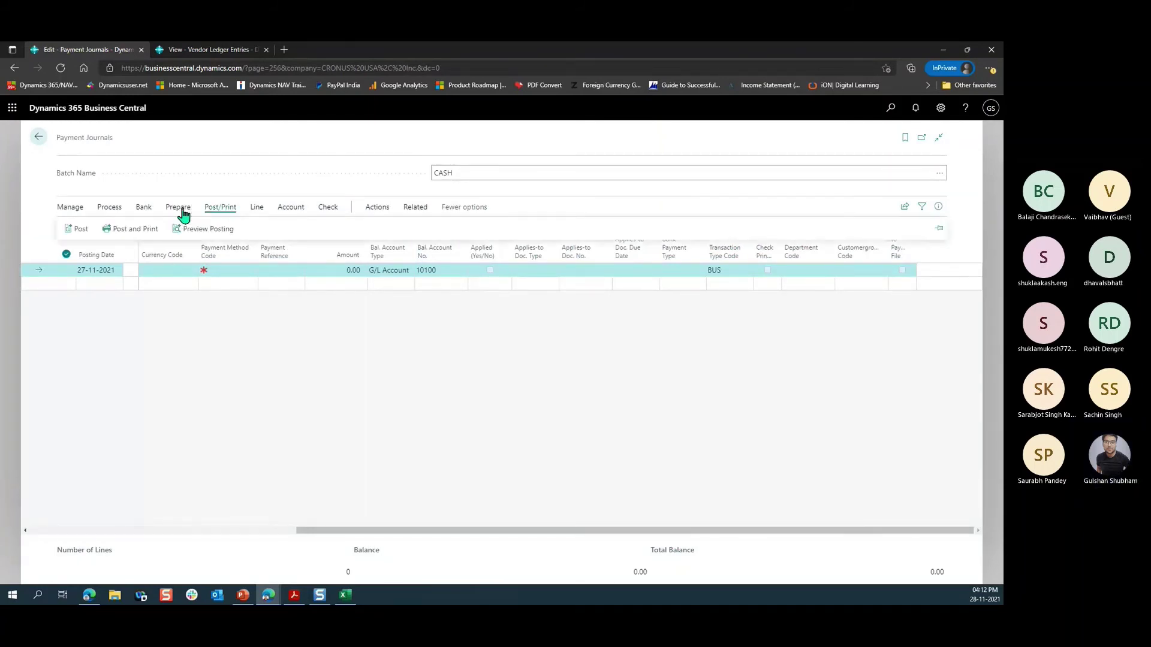
pyautogui.click(178, 207)
pyautogui.click(116, 230)
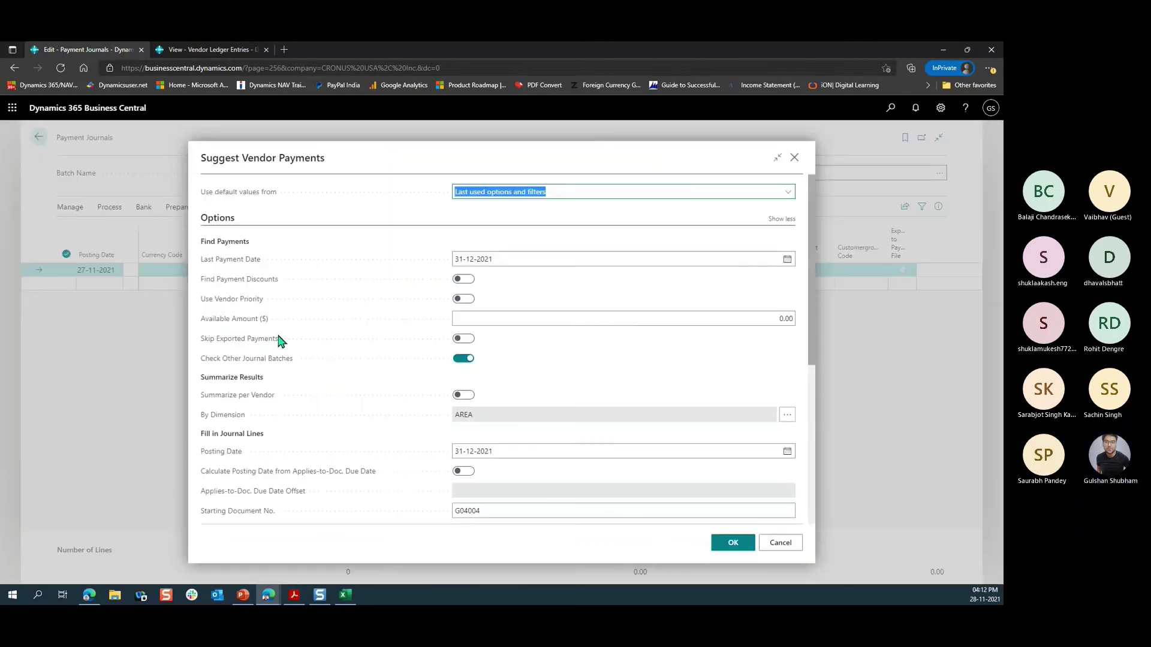
pyautogui.click(460, 360)
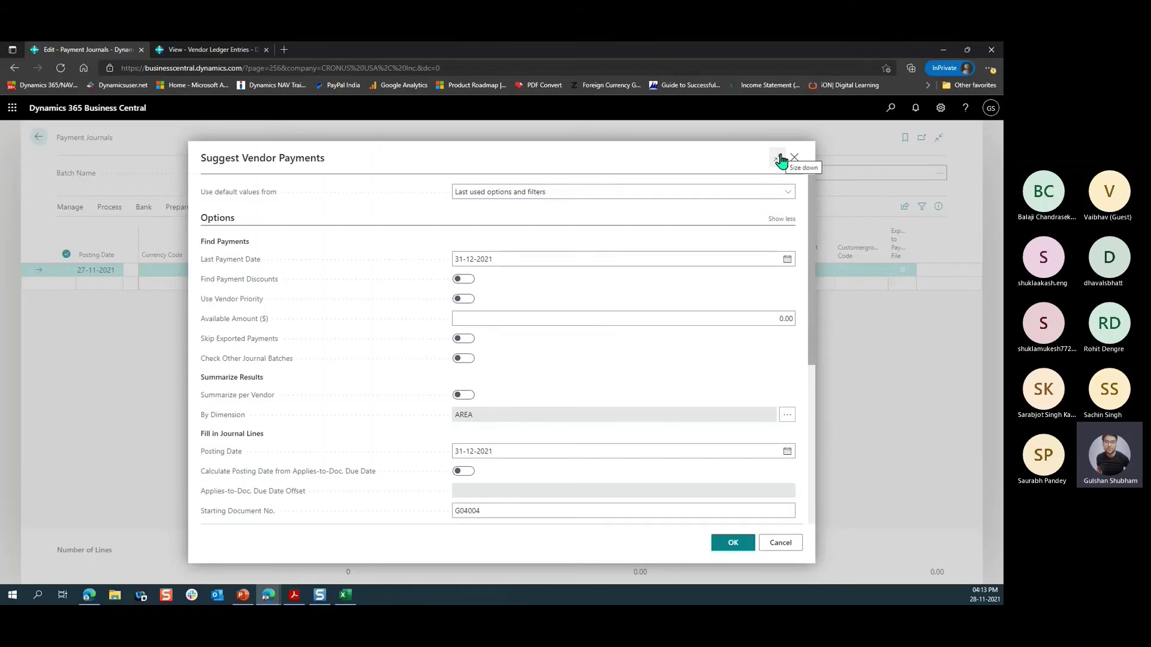
pyautogui.click(466, 301)
pyautogui.click(794, 157)
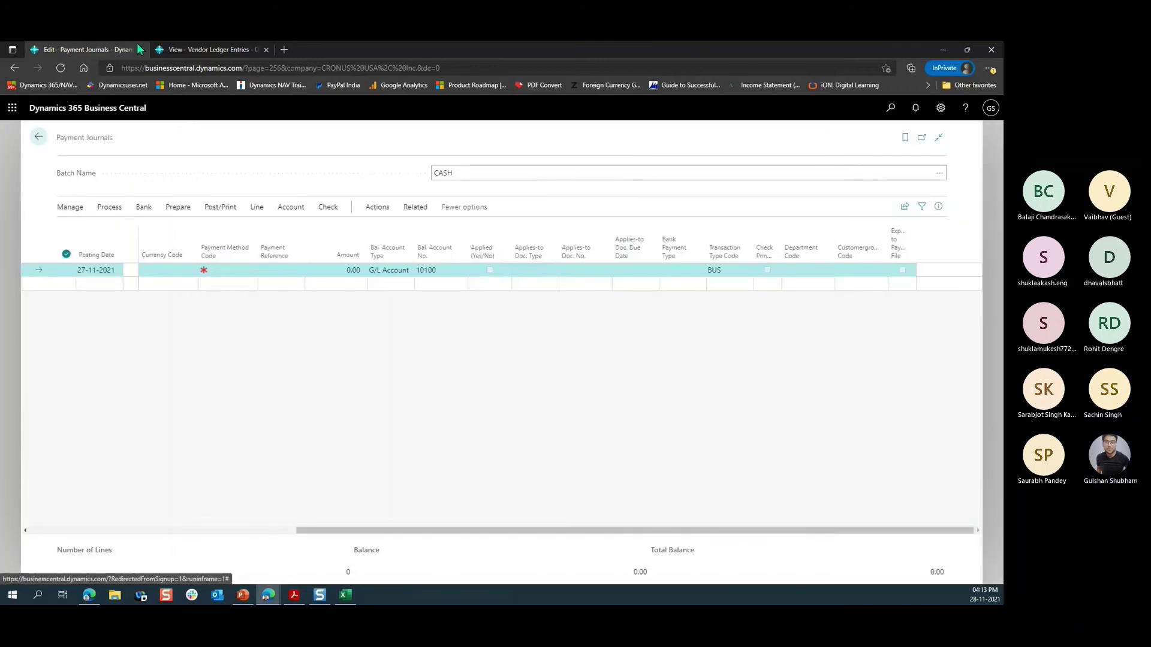
# Step: Find and open the Vendors list in place of the vendor ledger entries and hide its details pane
pyautogui.click(187, 50)
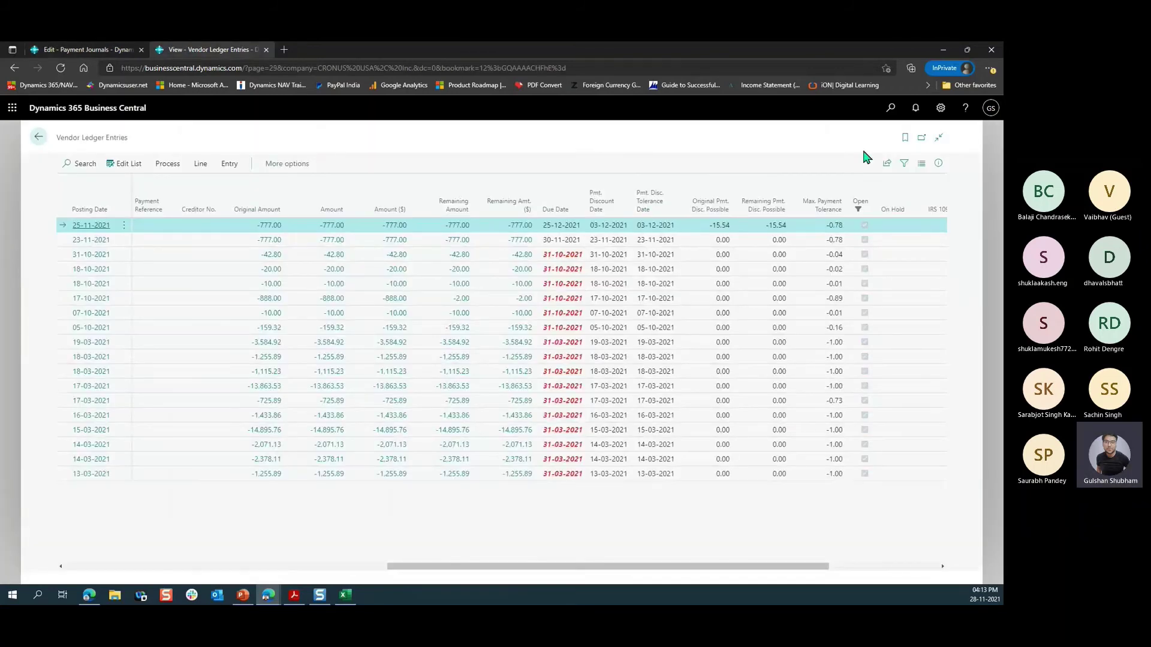
pyautogui.click(889, 113)
pyautogui.write('vendor')
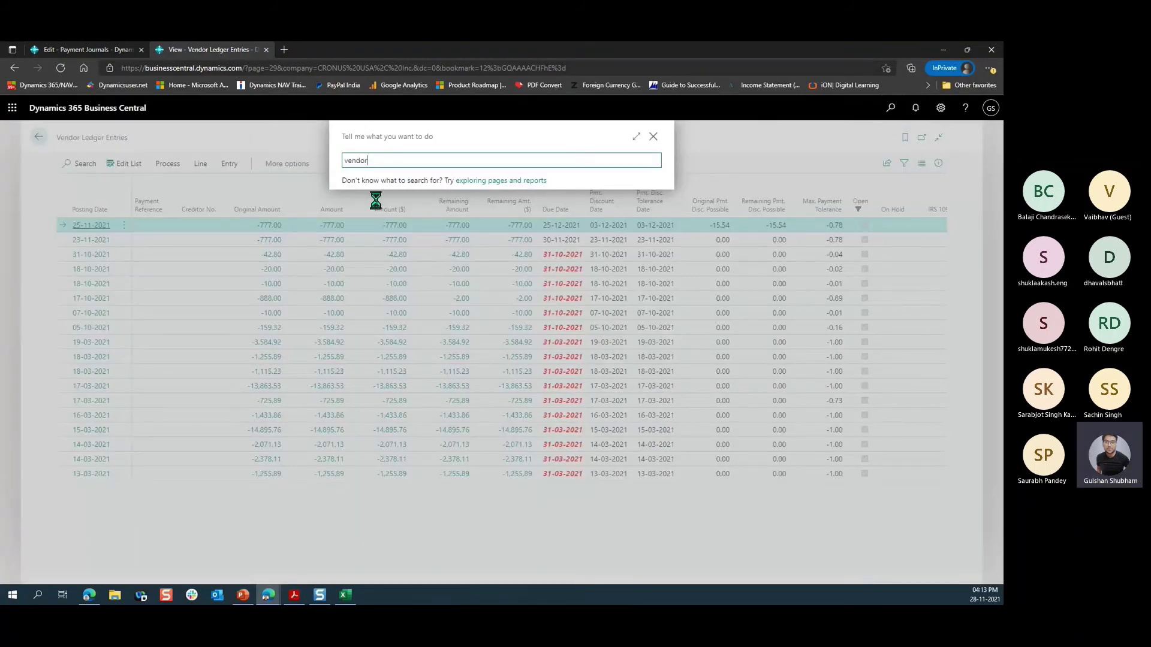
pyautogui.click(380, 316)
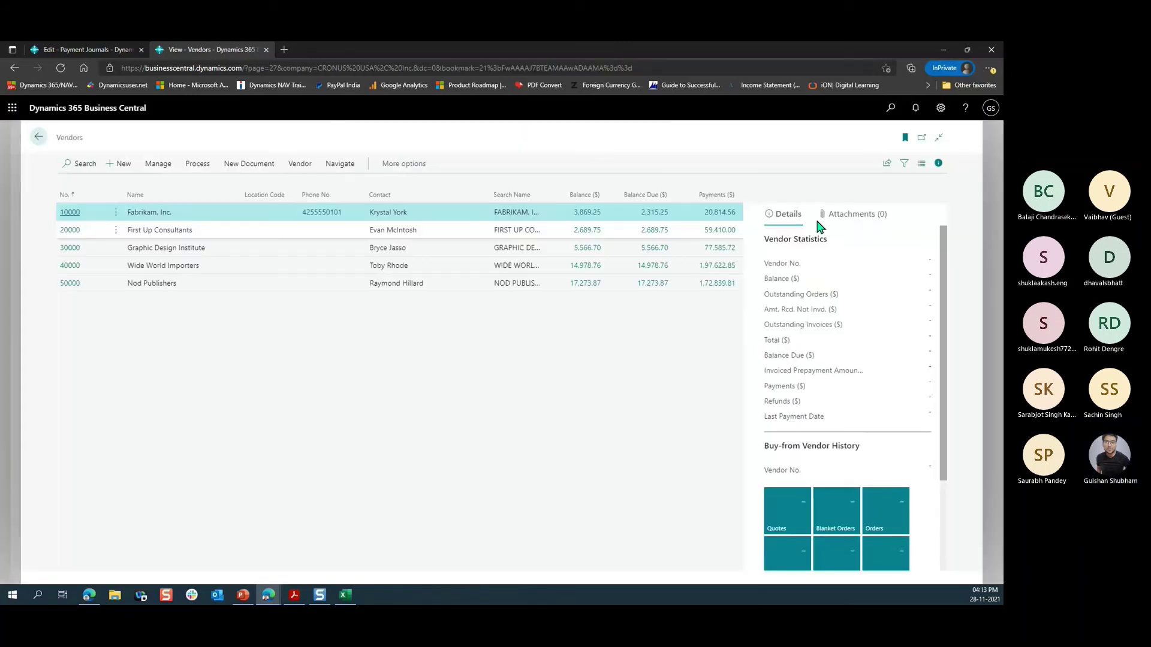
pyautogui.click(938, 163)
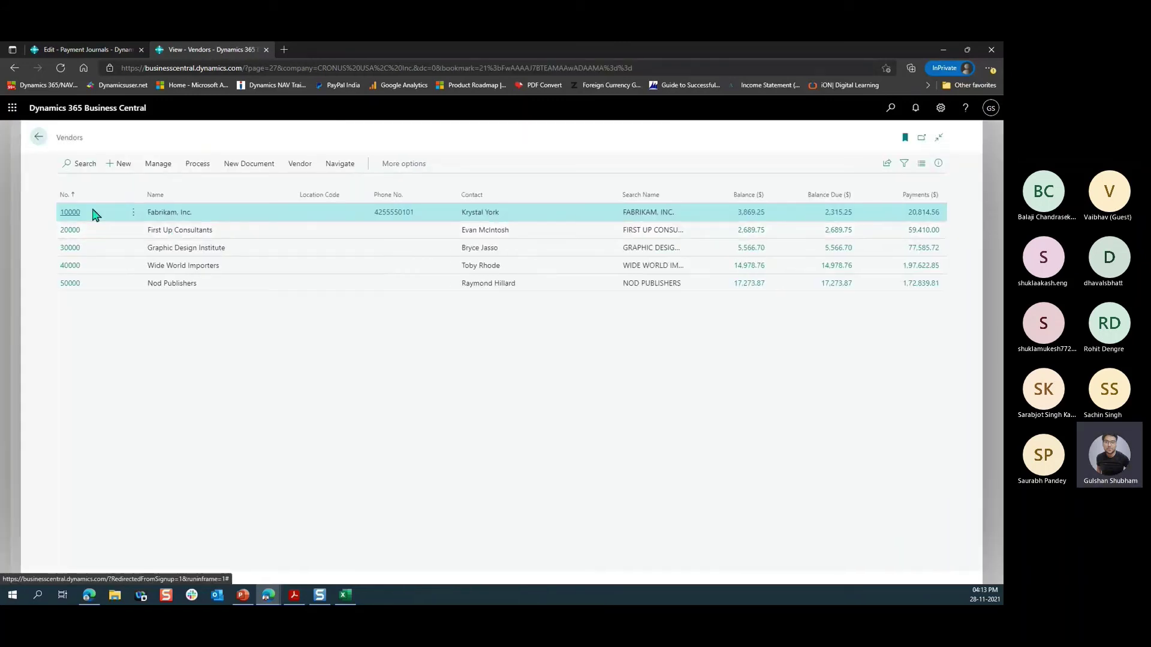
# Step: Examine the Priority setting in the Payments section of the Fabrikam, Inc. vendor card, and return to the vendor list
pyautogui.click(72, 213)
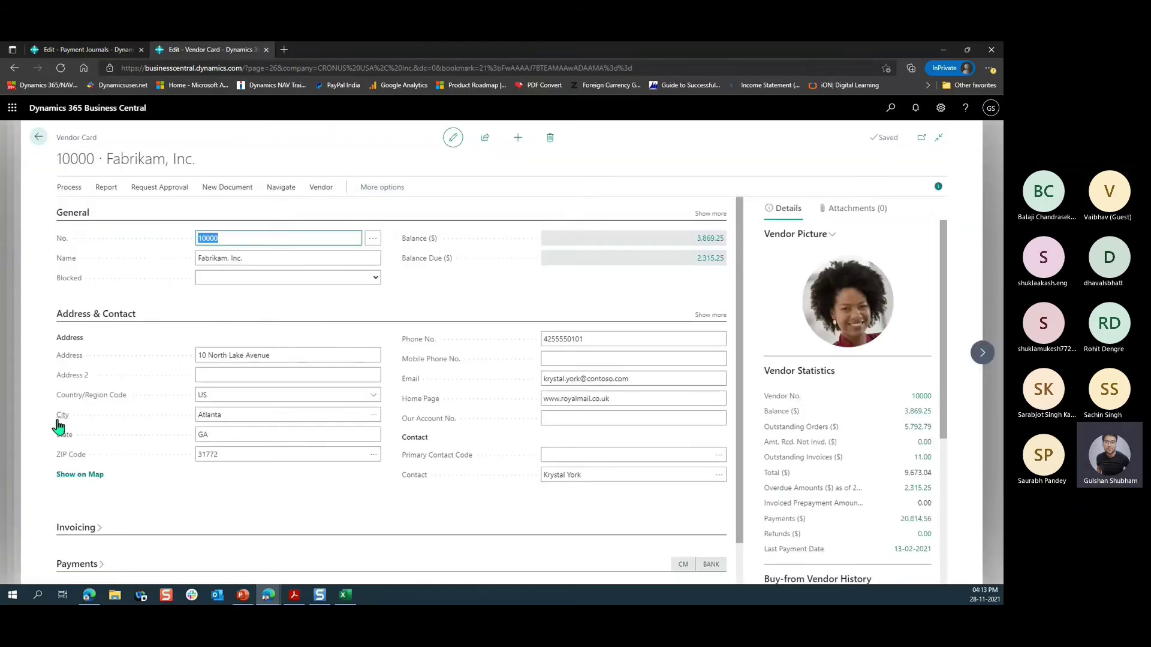
pyautogui.scroll(-1, 60, 426)
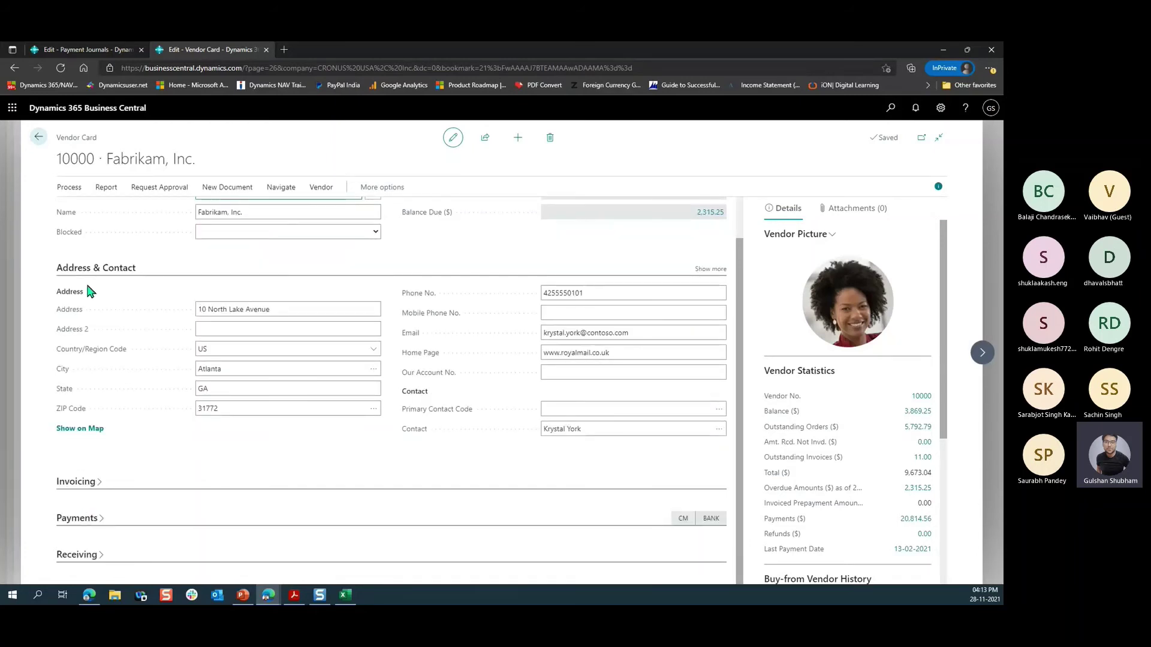
pyautogui.scroll(1, 87, 285)
pyautogui.click(90, 312)
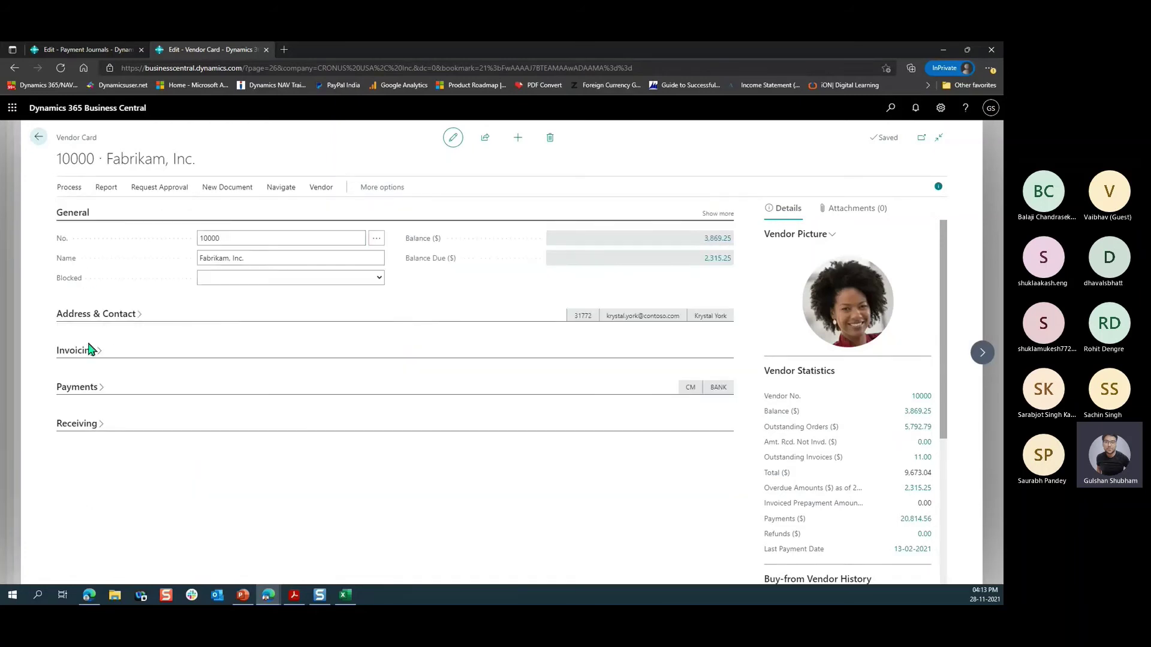
pyautogui.click(89, 389)
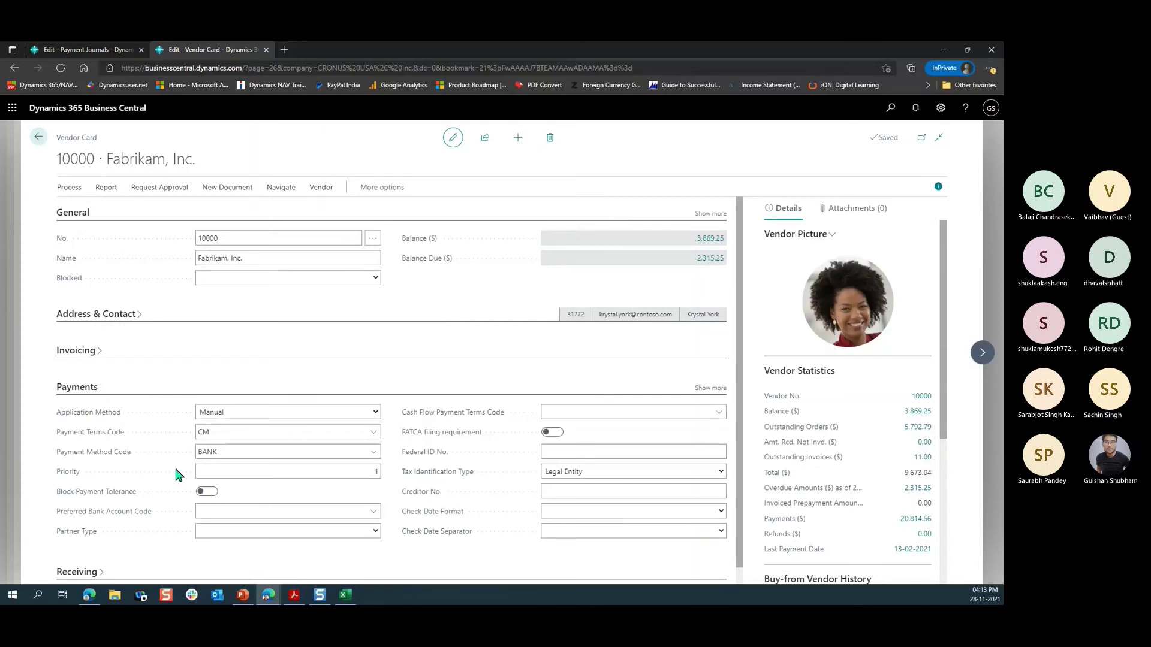
pyautogui.scroll(-1, 269, 490)
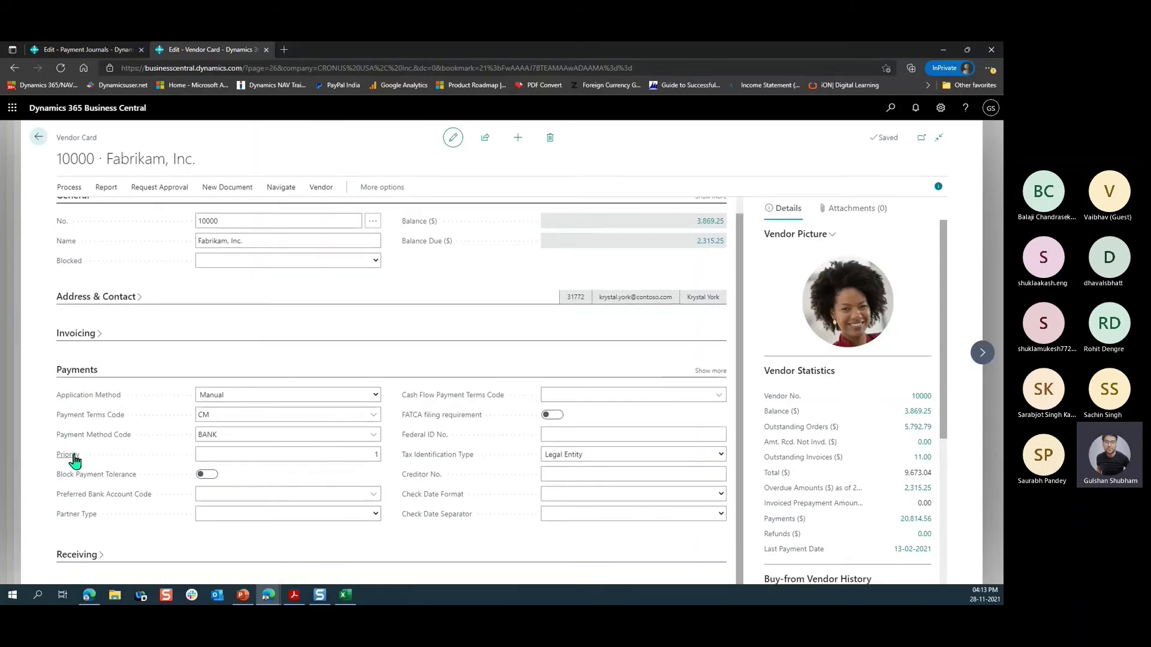
pyautogui.click(291, 453)
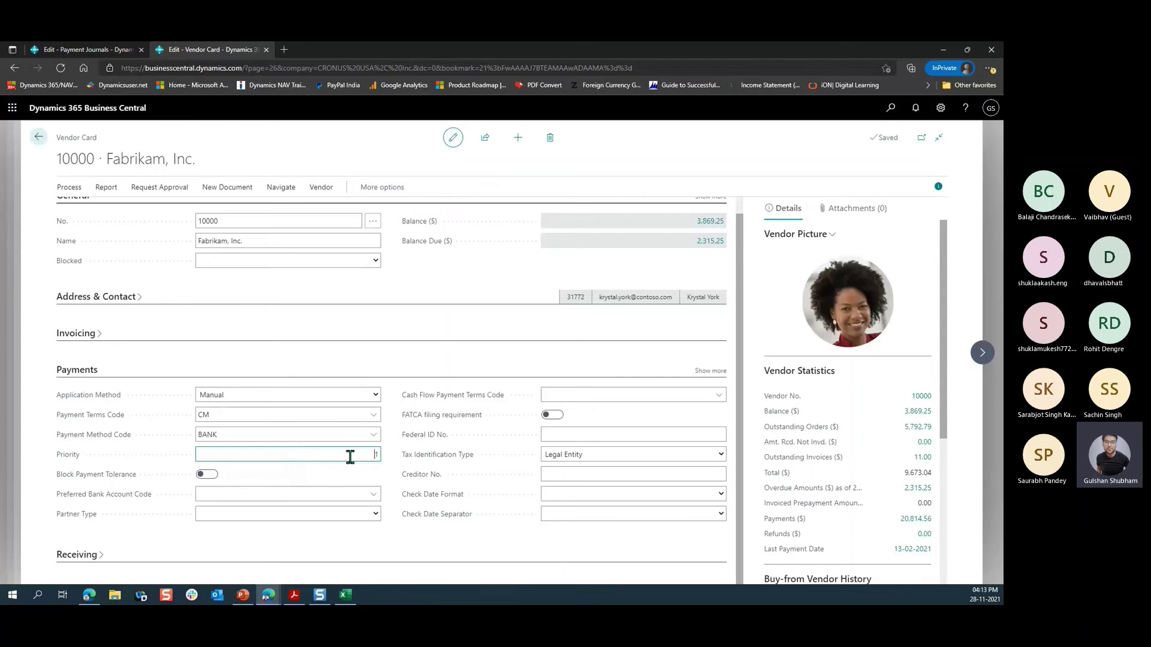
pyautogui.rightClick(209, 357)
pyautogui.click(40, 139)
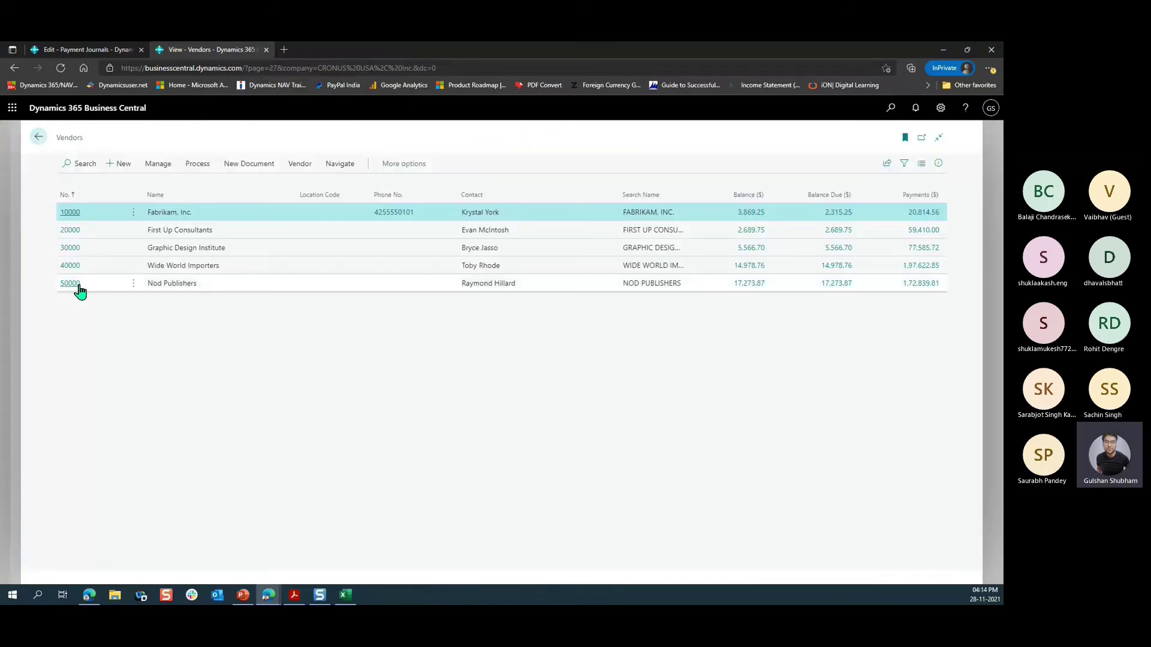
# Step: Compare the payment Priority on the vendor cards of Nod Publishers, Fabrikam, Inc. and First Up Consultants
pyautogui.click(78, 286)
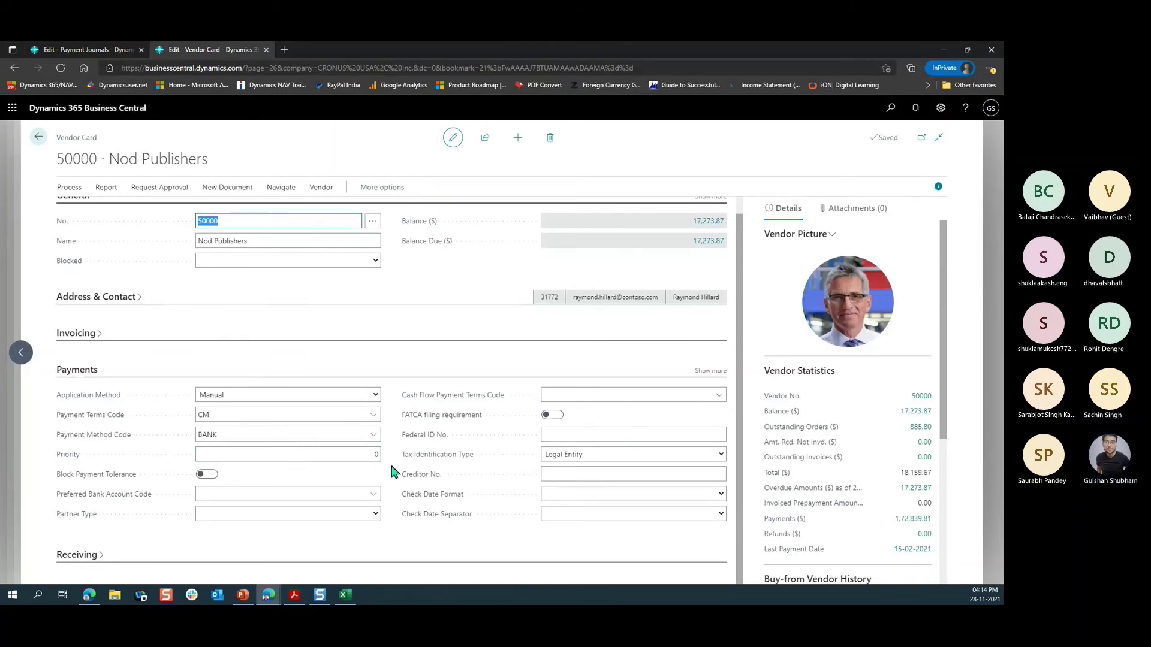
pyautogui.press('Escape')
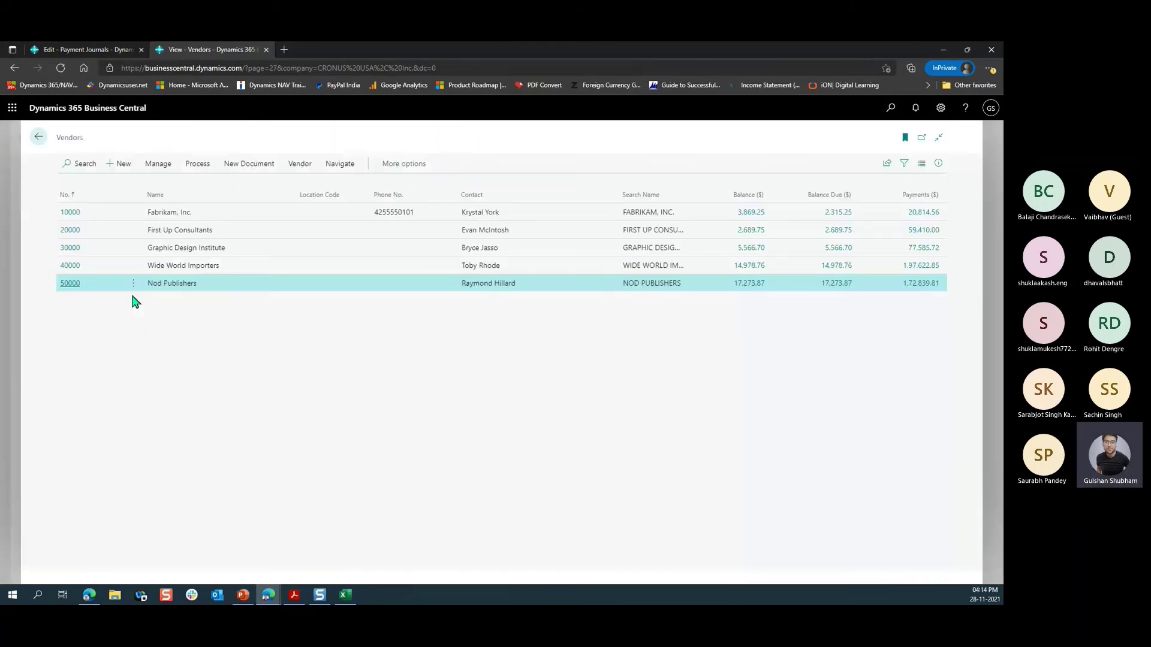
pyautogui.click(70, 212)
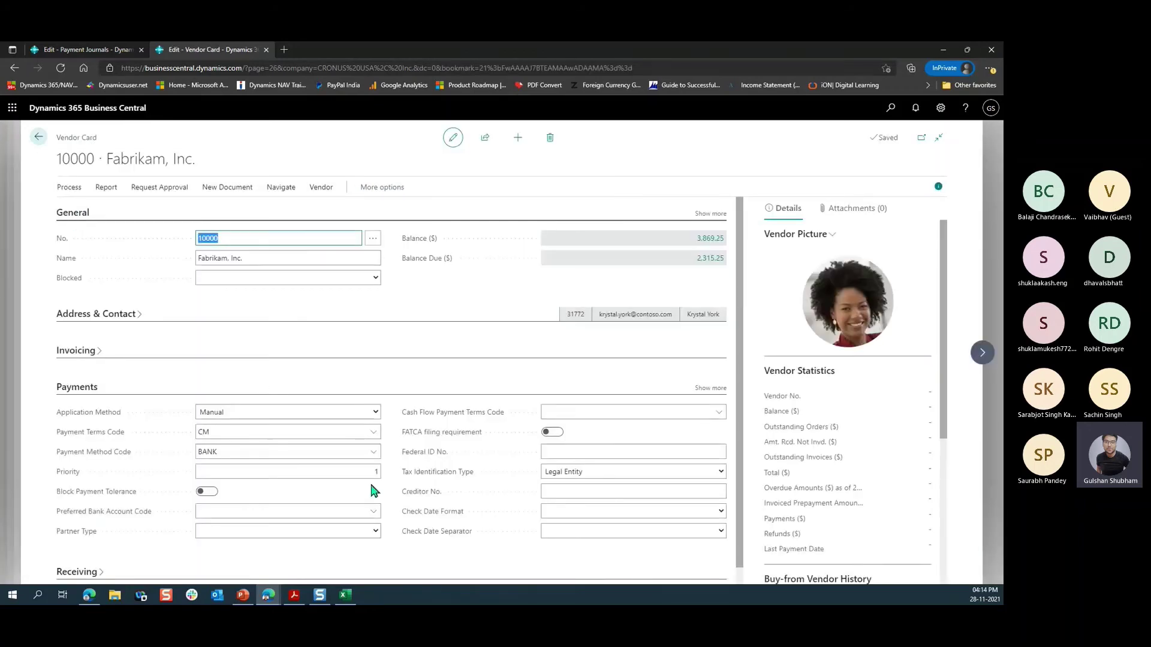
pyautogui.click(373, 471)
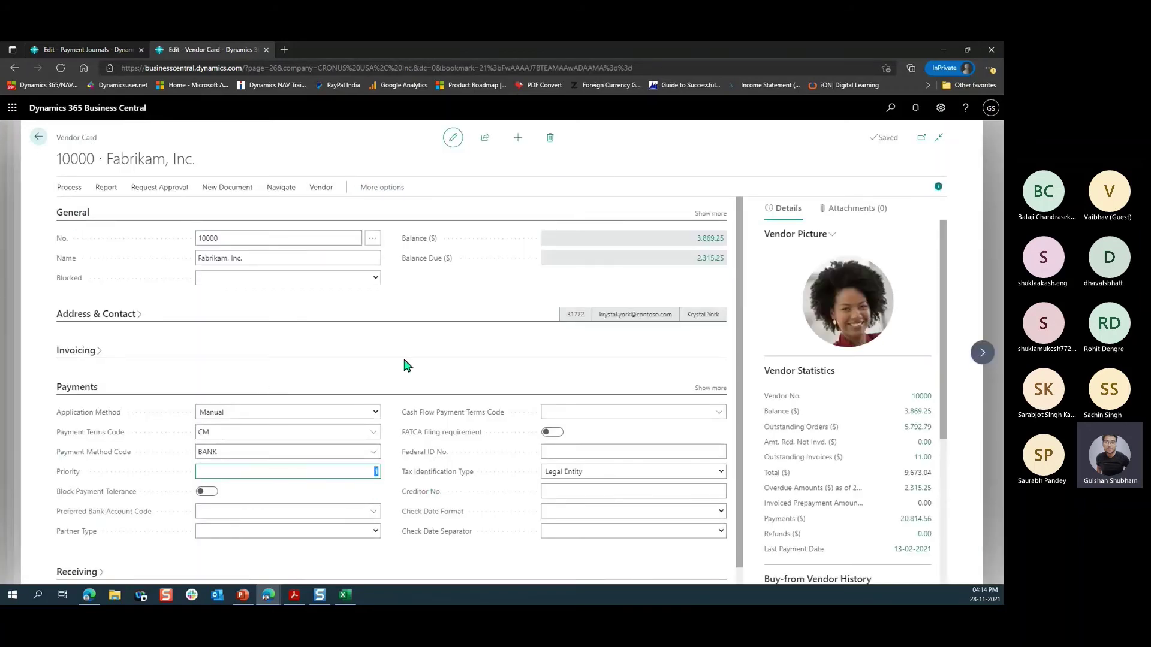
pyautogui.press('Escape')
pyautogui.click(70, 231)
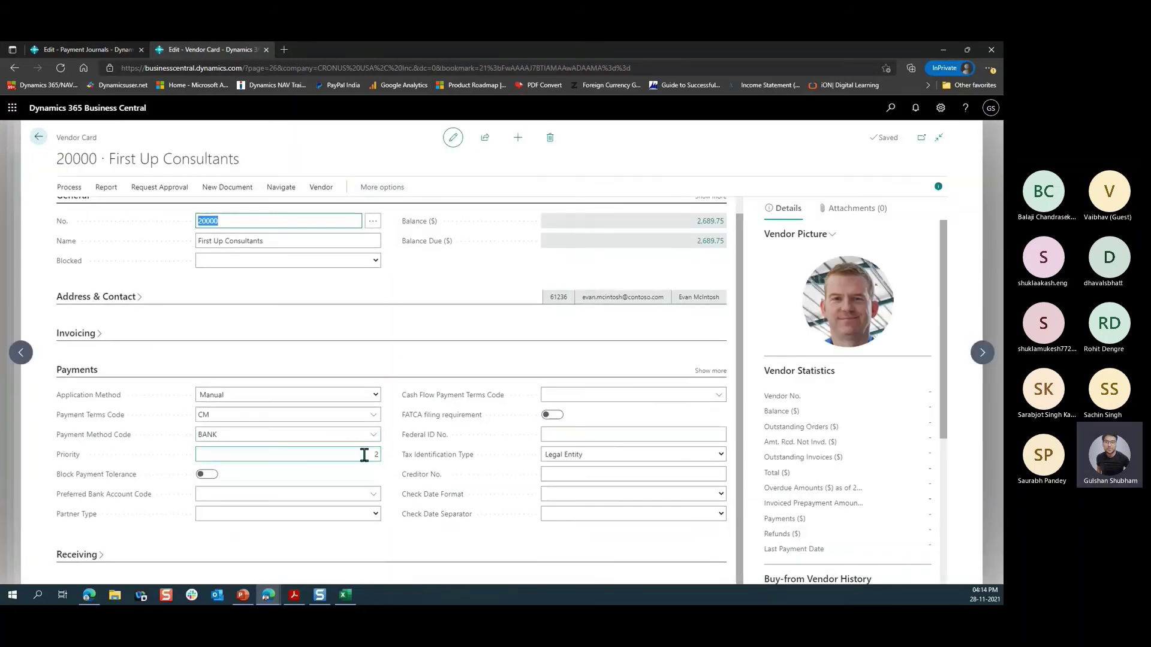
pyautogui.click(368, 454)
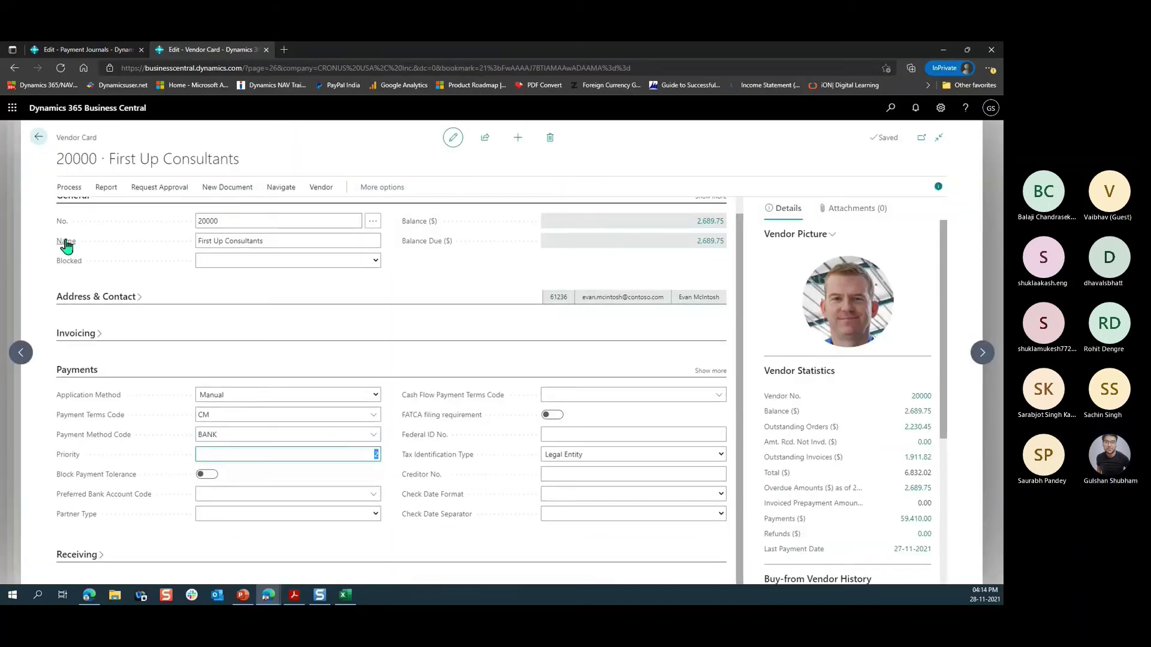
pyautogui.click(39, 137)
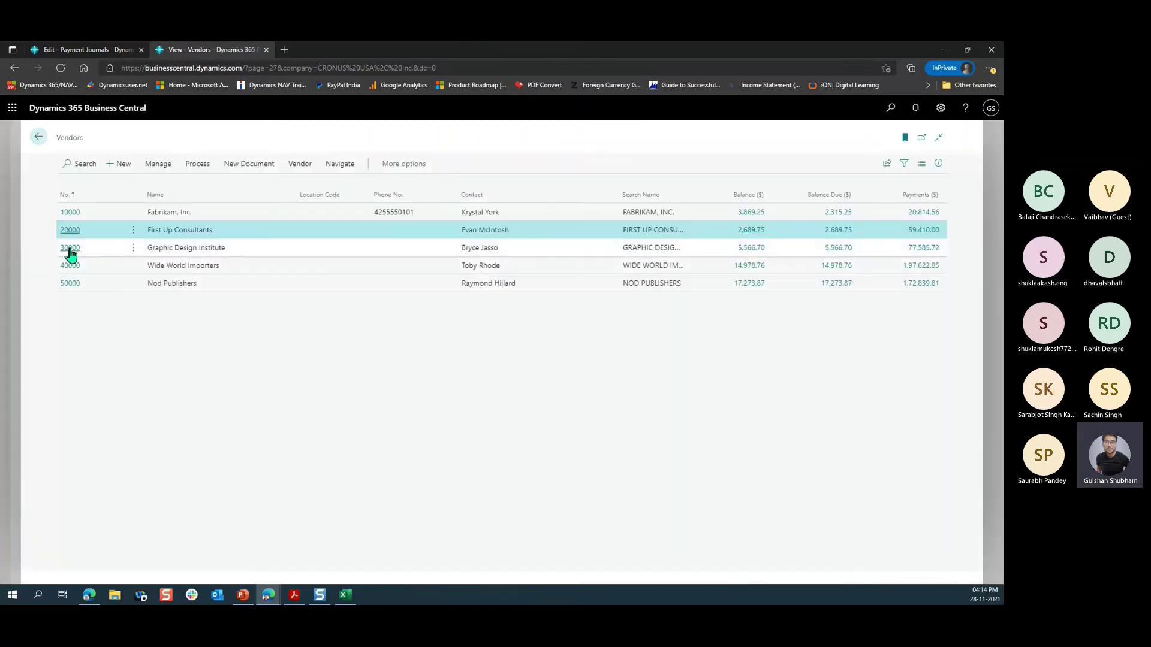
# Step: Check the payment Priority on the Graphic Design Institute vendor card and return to the vendor list
pyautogui.click(70, 247)
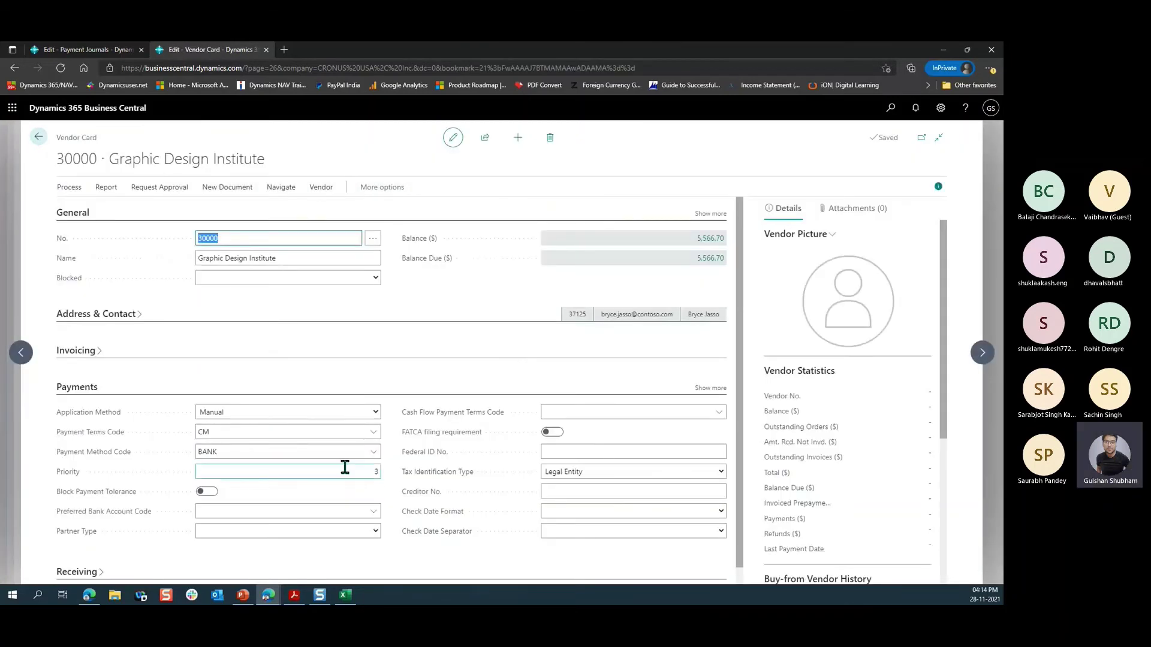
pyautogui.click(346, 470)
pyautogui.click(345, 470)
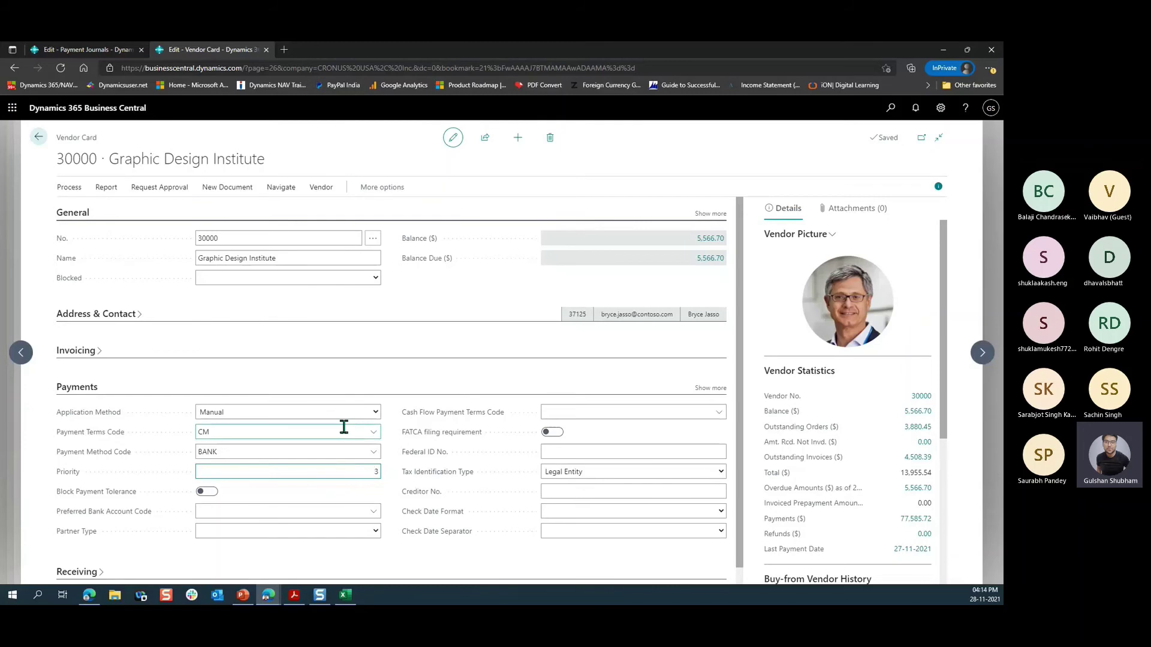
pyautogui.press('Escape')
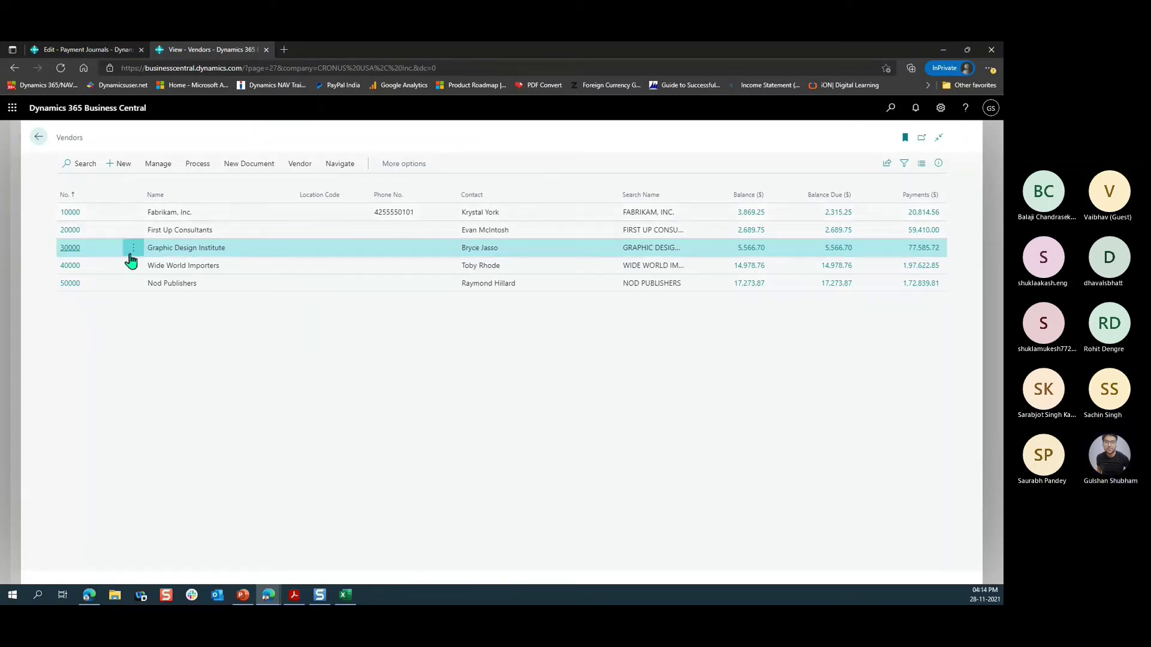
# Step: Set the payment Priority of vendor Fabrikam, Inc. to 7 and return to the vendor list
pyautogui.click(69, 215)
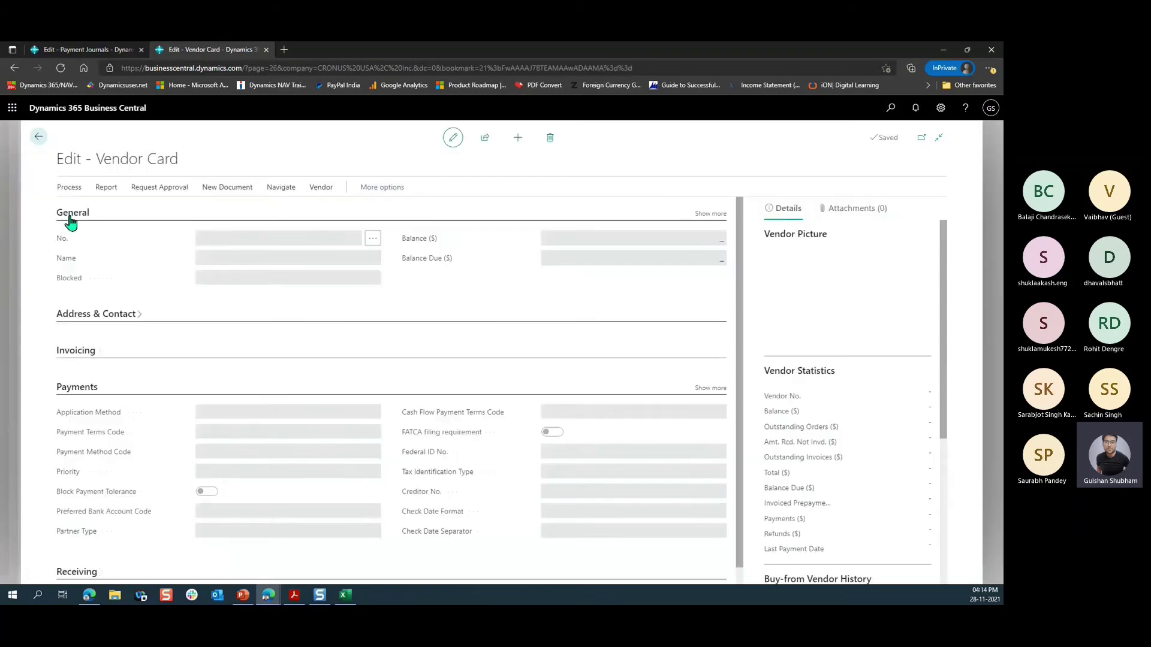
pyautogui.click(350, 474)
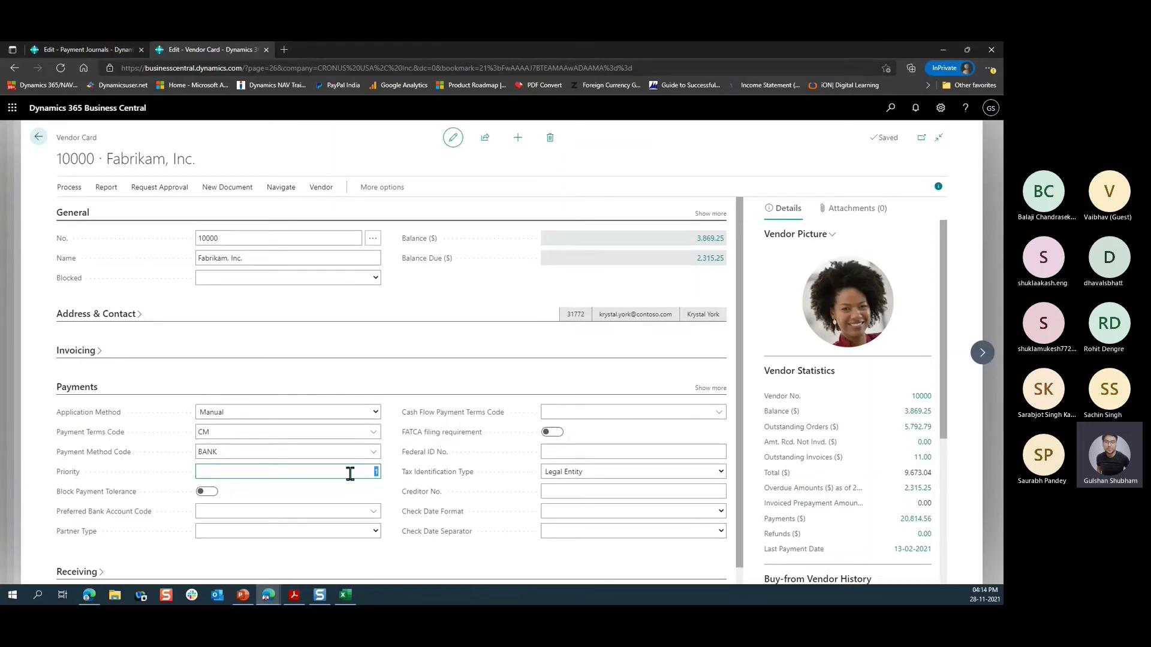
pyautogui.write('7')
pyautogui.click(318, 347)
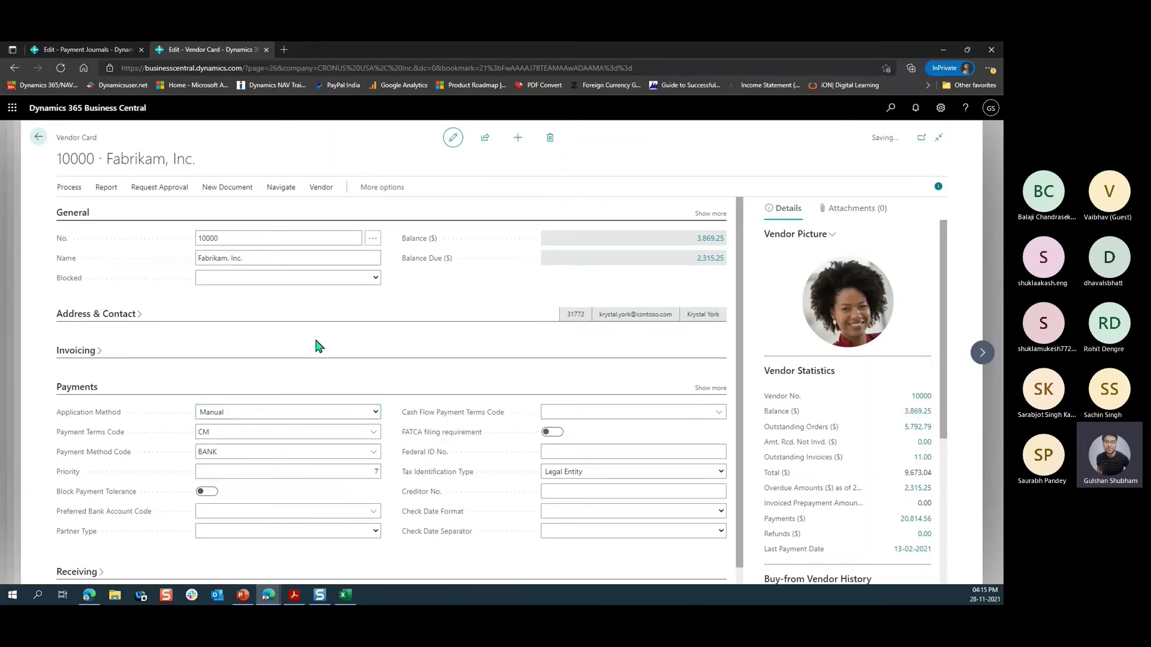
pyautogui.click(39, 138)
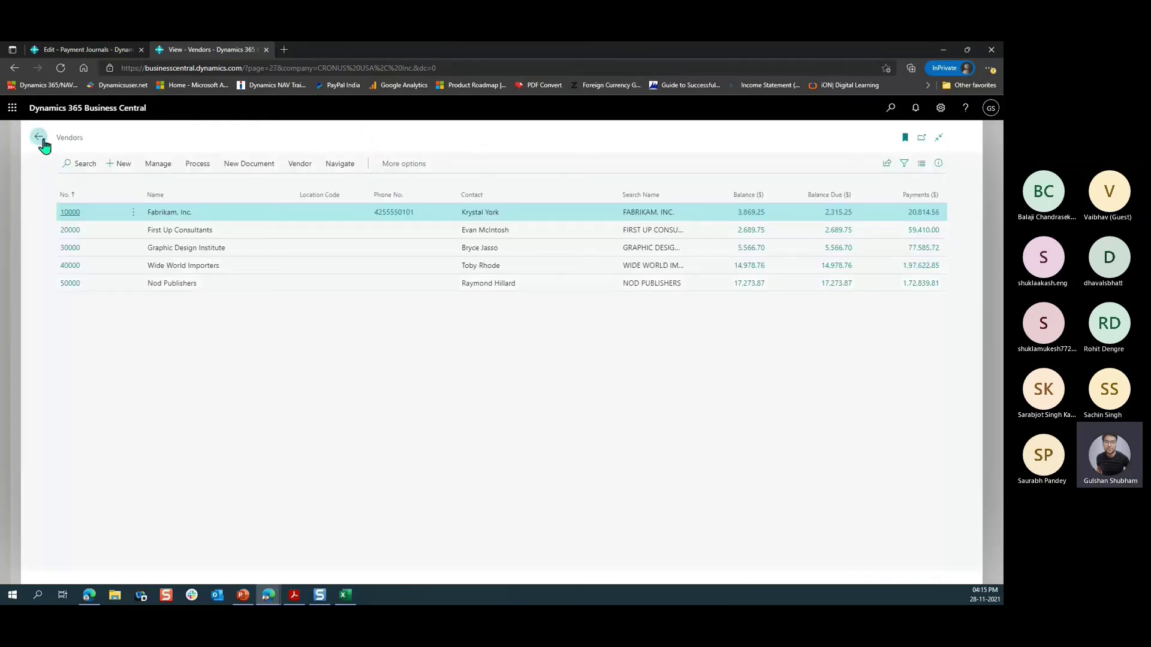
# Step: Run Suggest Vendor Payments in the CASH journal with Use Vendor Priority turned on, and decline reviewing payments from other batches
pyautogui.click(93, 49)
pyautogui.click(179, 207)
pyautogui.click(128, 227)
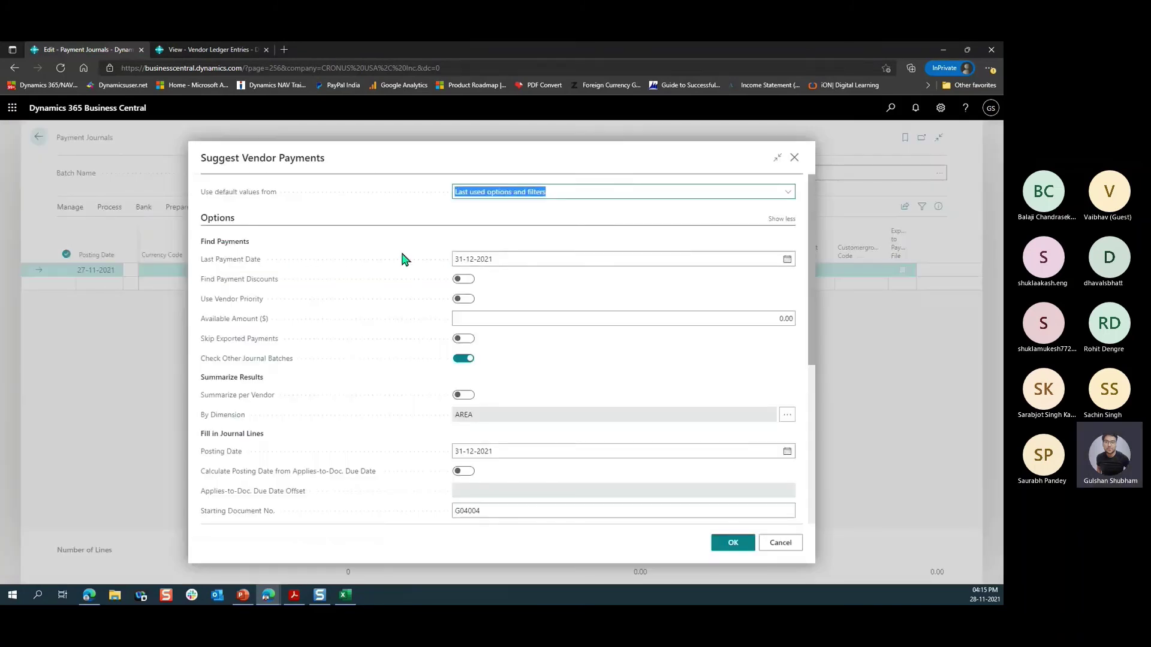
pyautogui.click(465, 300)
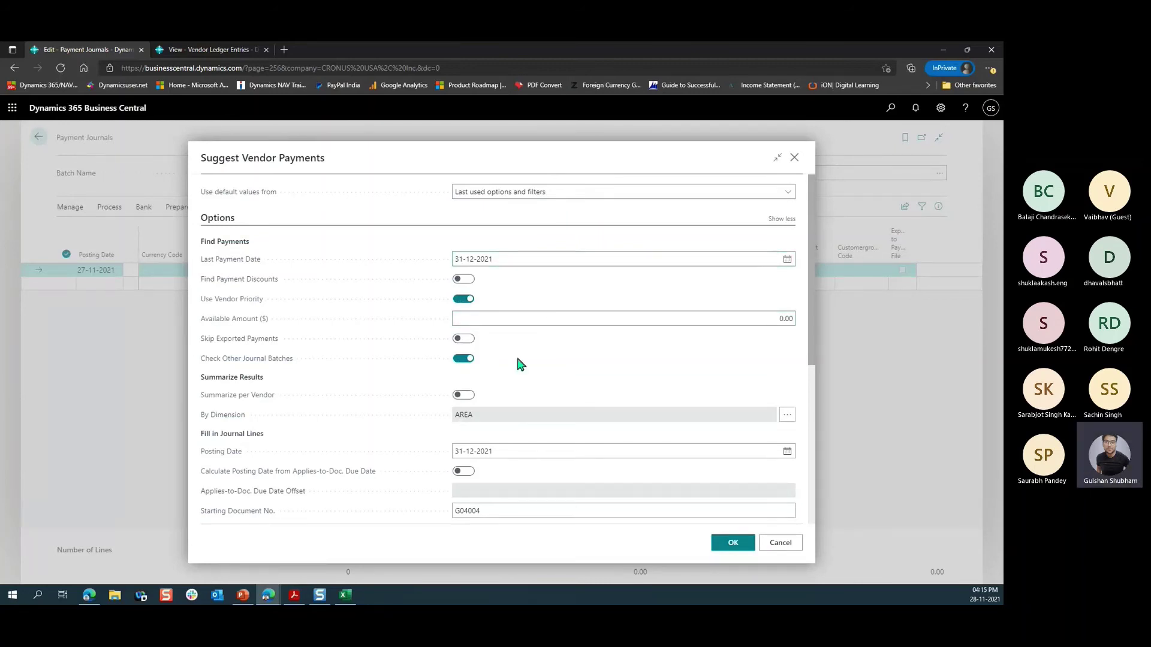
pyautogui.scroll(-5, 555, 434)
pyautogui.scroll(-1, 587, 454)
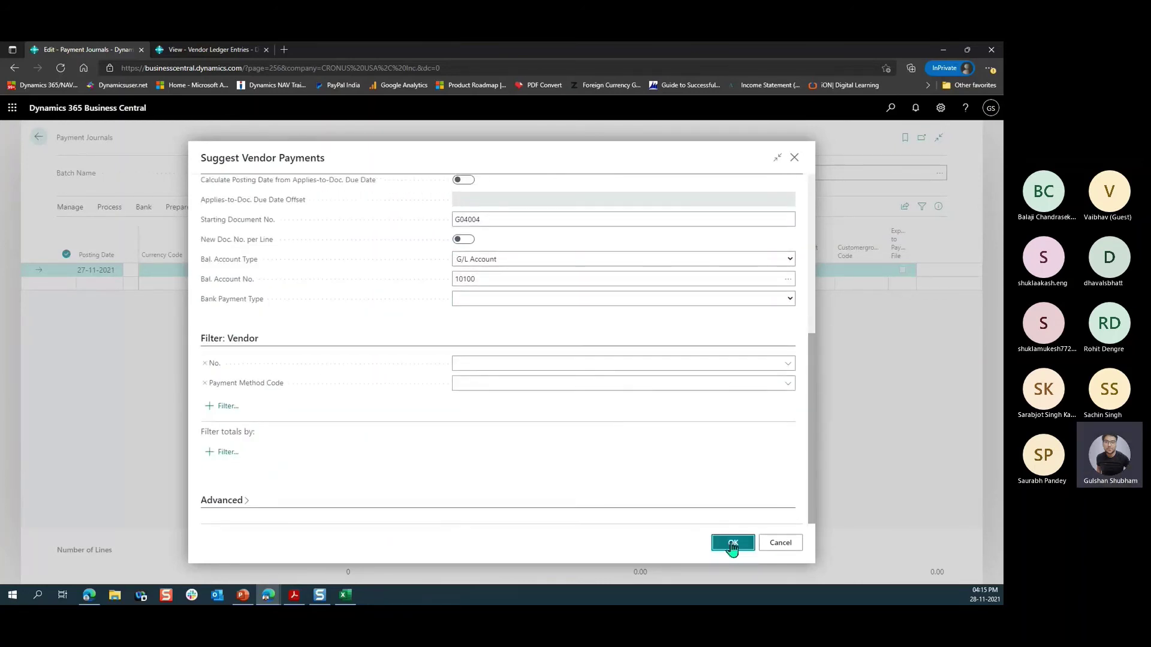
pyautogui.click(732, 544)
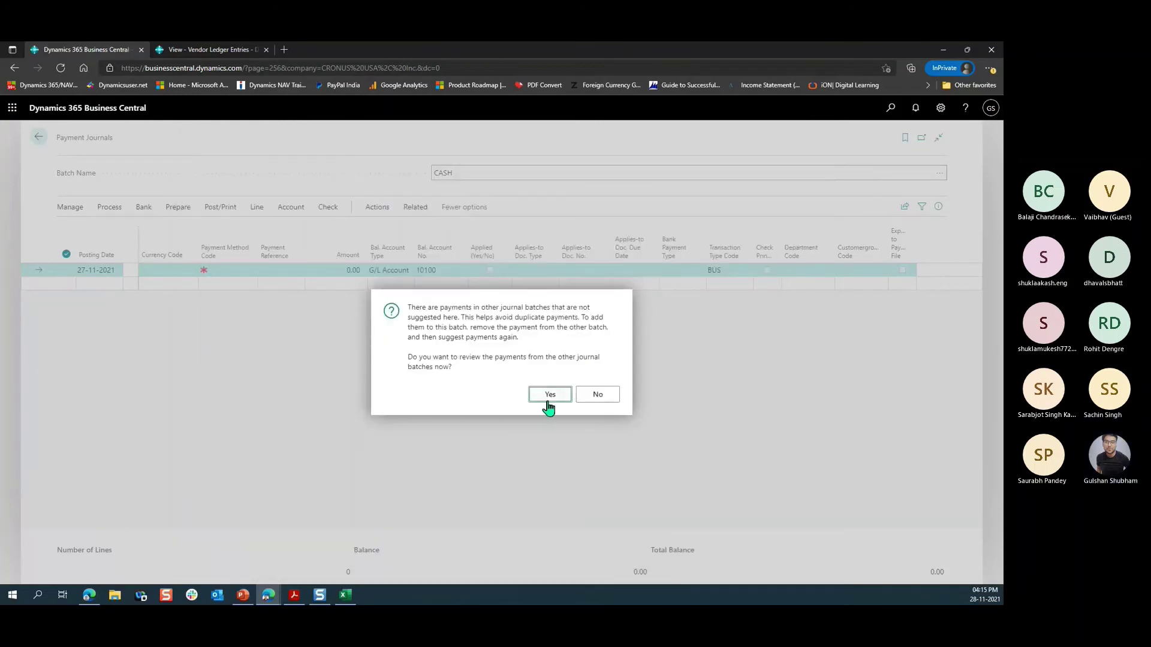
pyautogui.click(607, 396)
# Step: Suggest vendor payments again with Check Other Journal Batches turned off, and examine the vendor order of the resulting journal lines
pyautogui.click(178, 206)
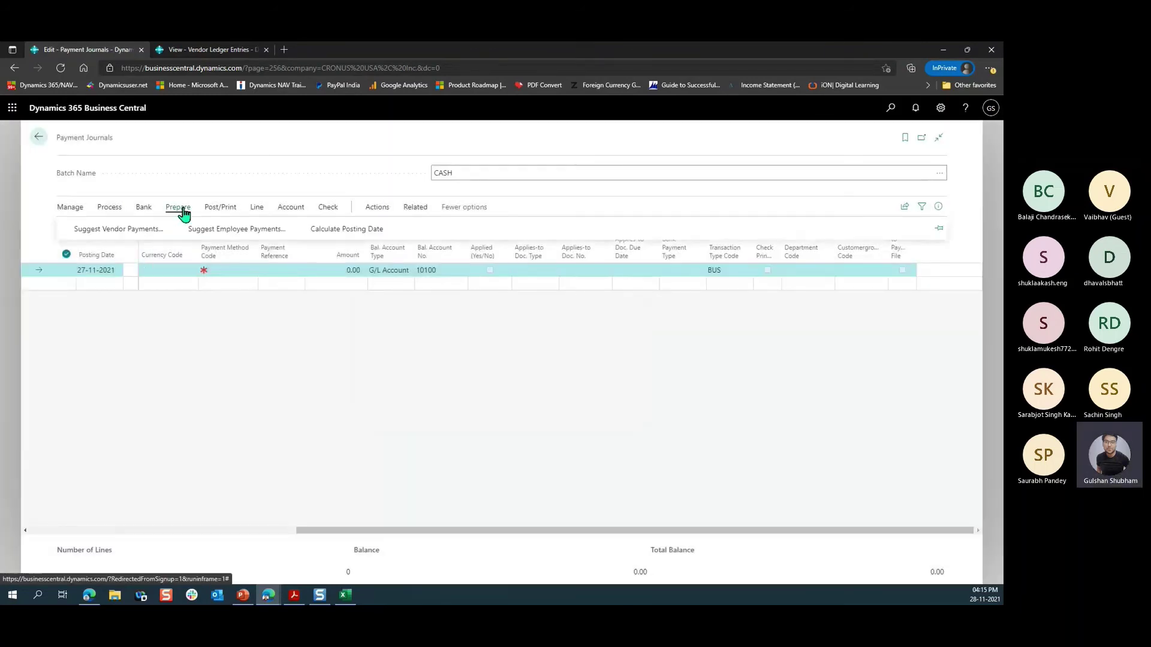
pyautogui.click(128, 232)
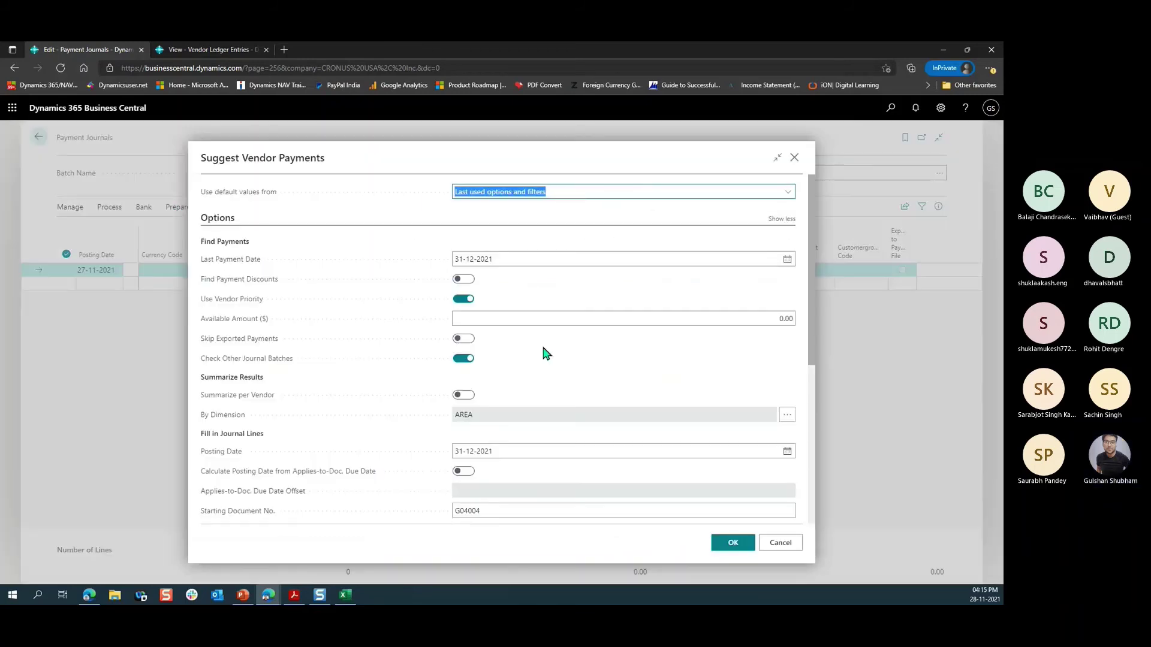
pyautogui.click(462, 359)
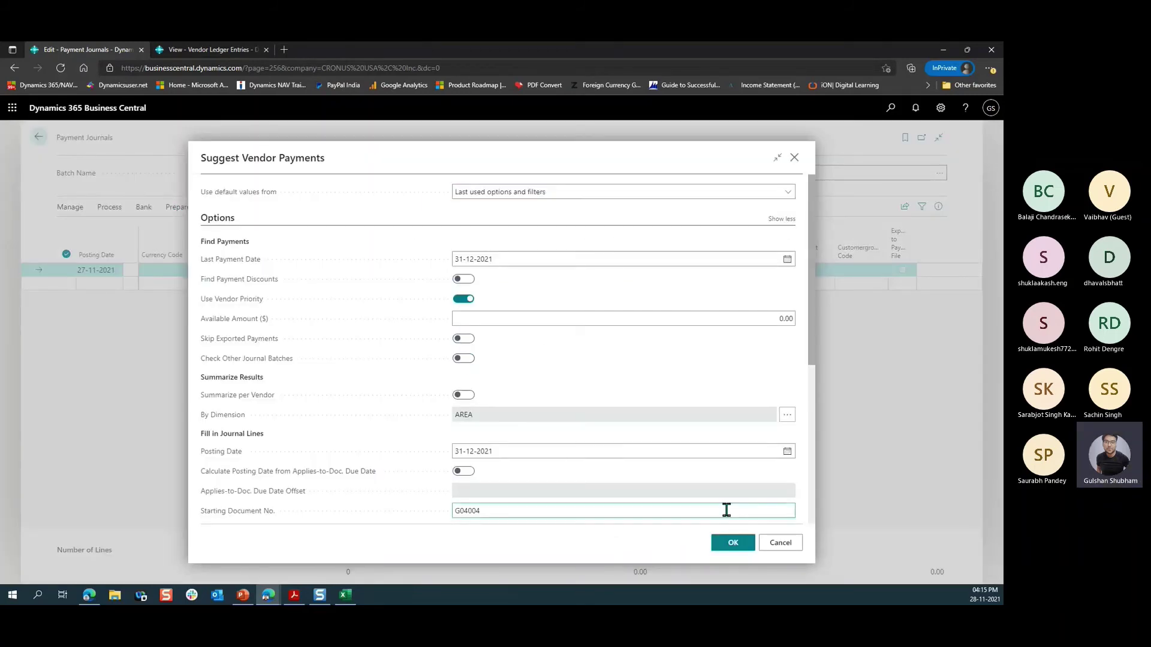
pyautogui.click(733, 543)
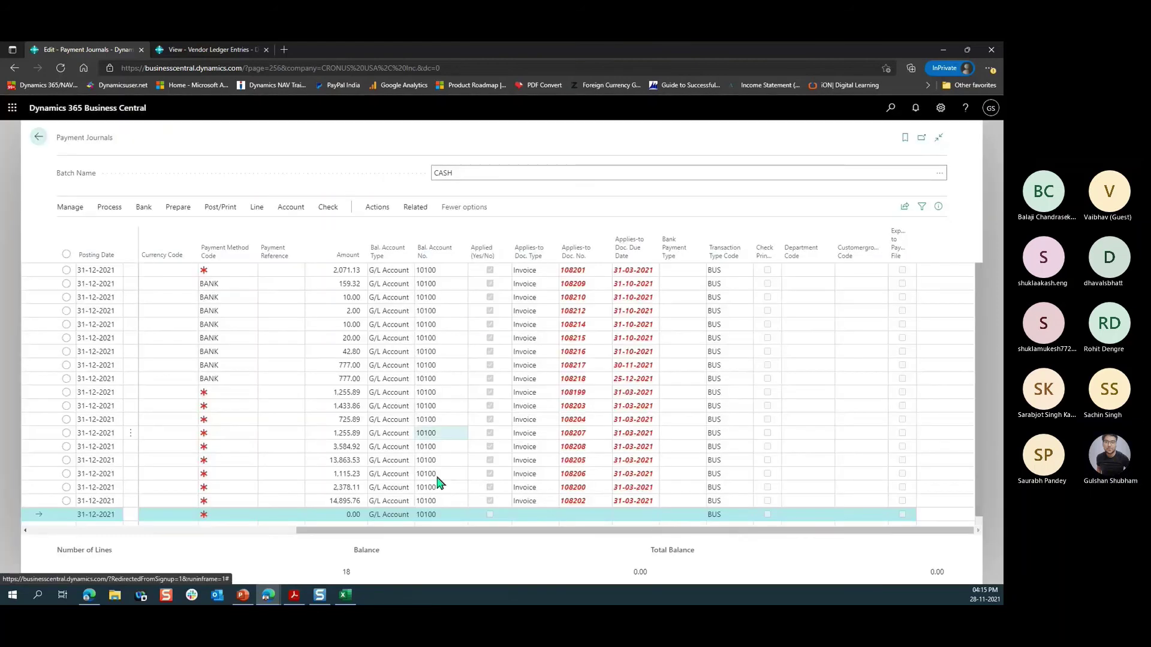
pyautogui.moveTo(474, 533); pyautogui.dragTo(129, 533)
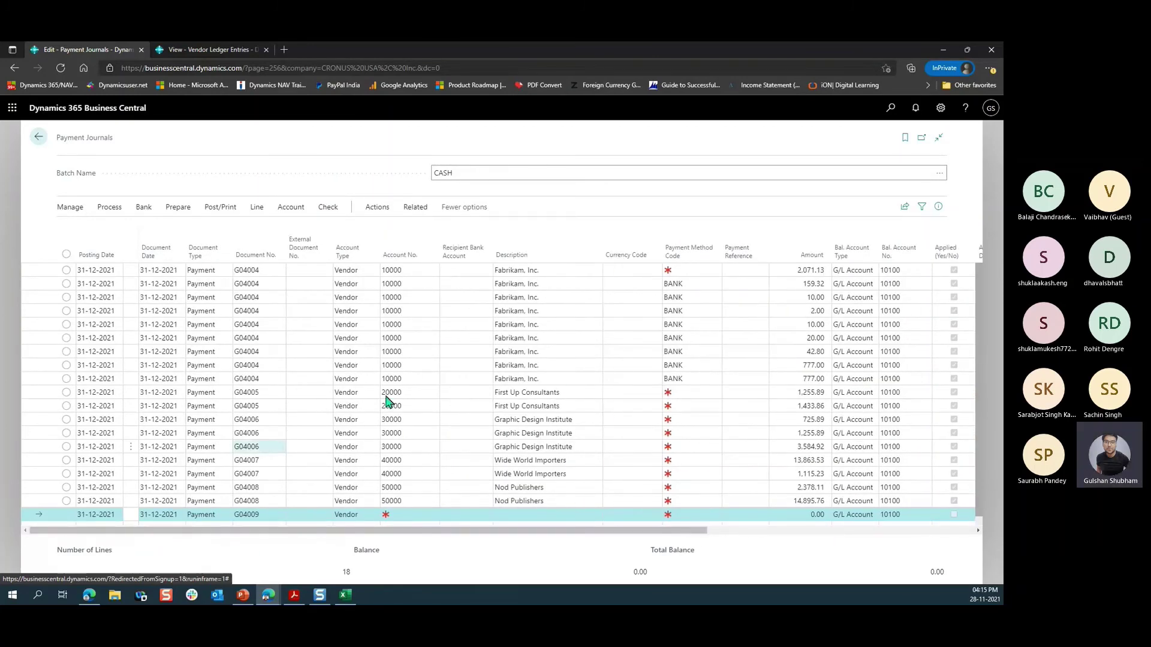
pyautogui.click(413, 273)
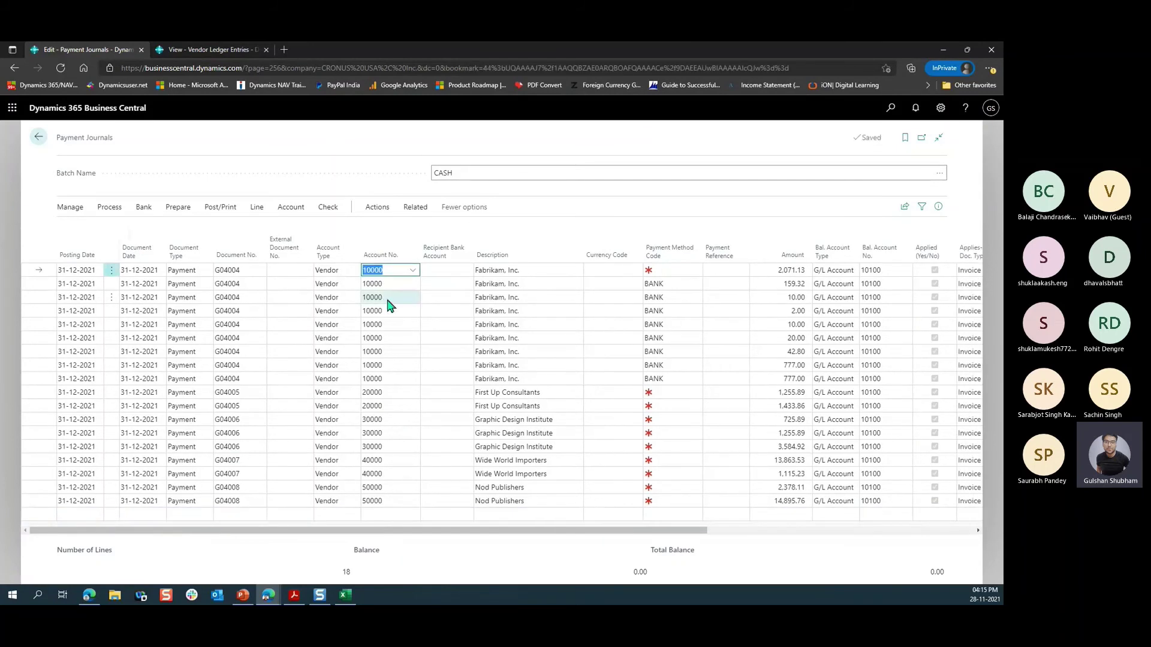
# Step: Reopen the Suggest Vendor Payments options, and find and open the Vendors list in the other browser tab
pyautogui.click(180, 211)
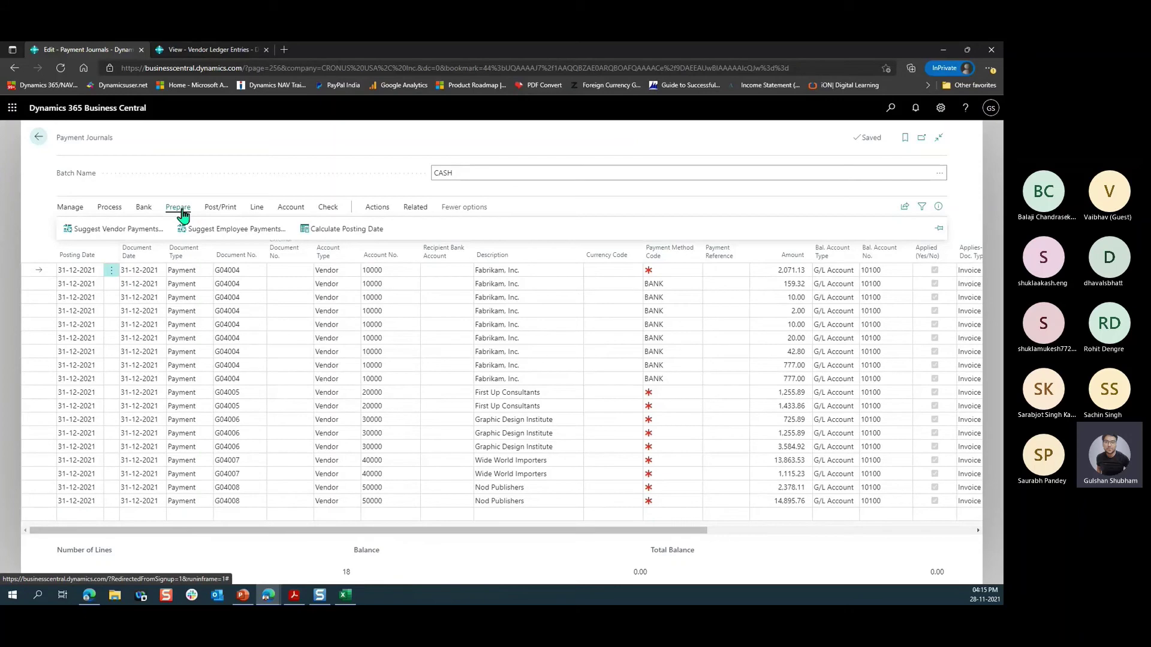
pyautogui.click(108, 232)
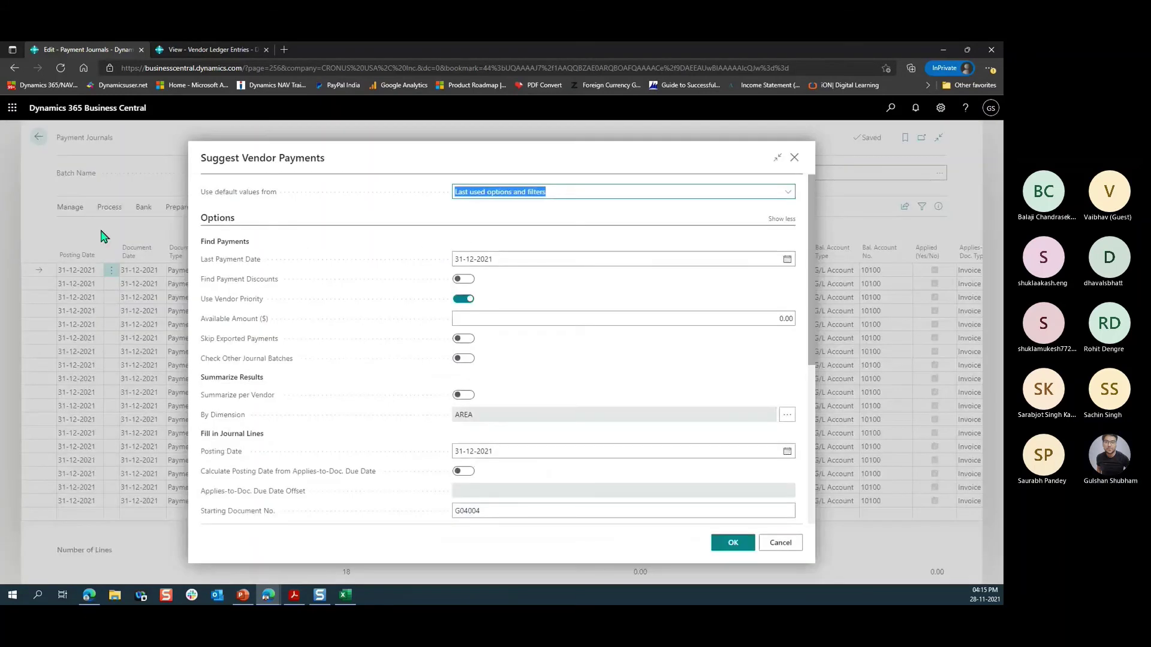
pyautogui.click(210, 49)
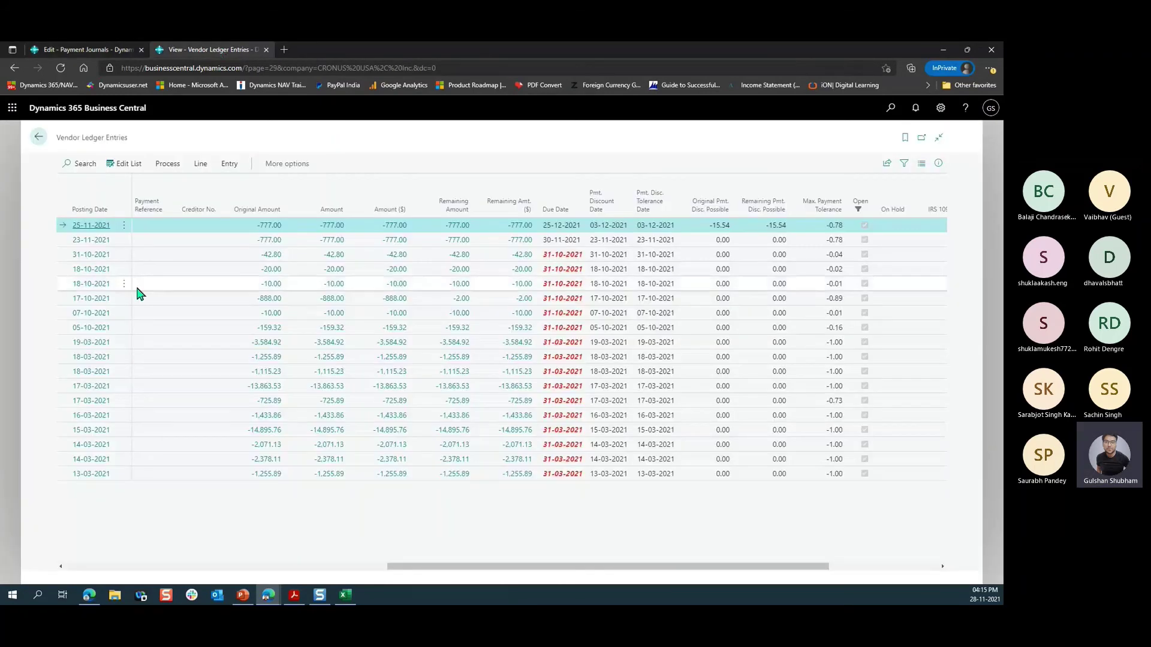
pyautogui.click(37, 139)
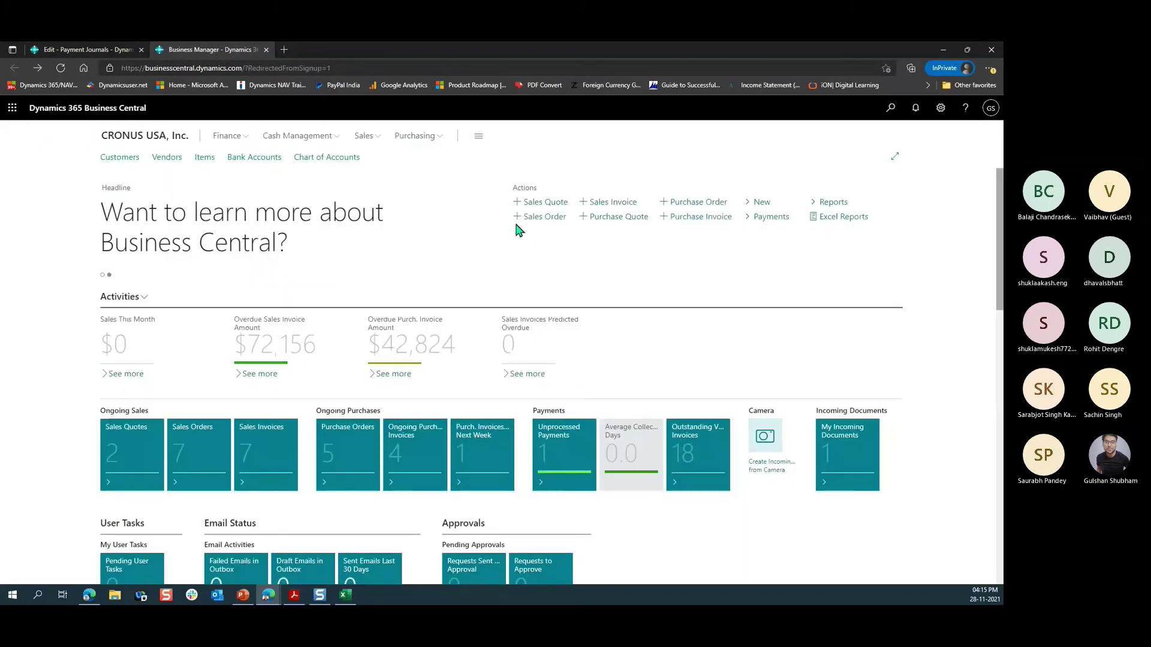
pyautogui.click(891, 108)
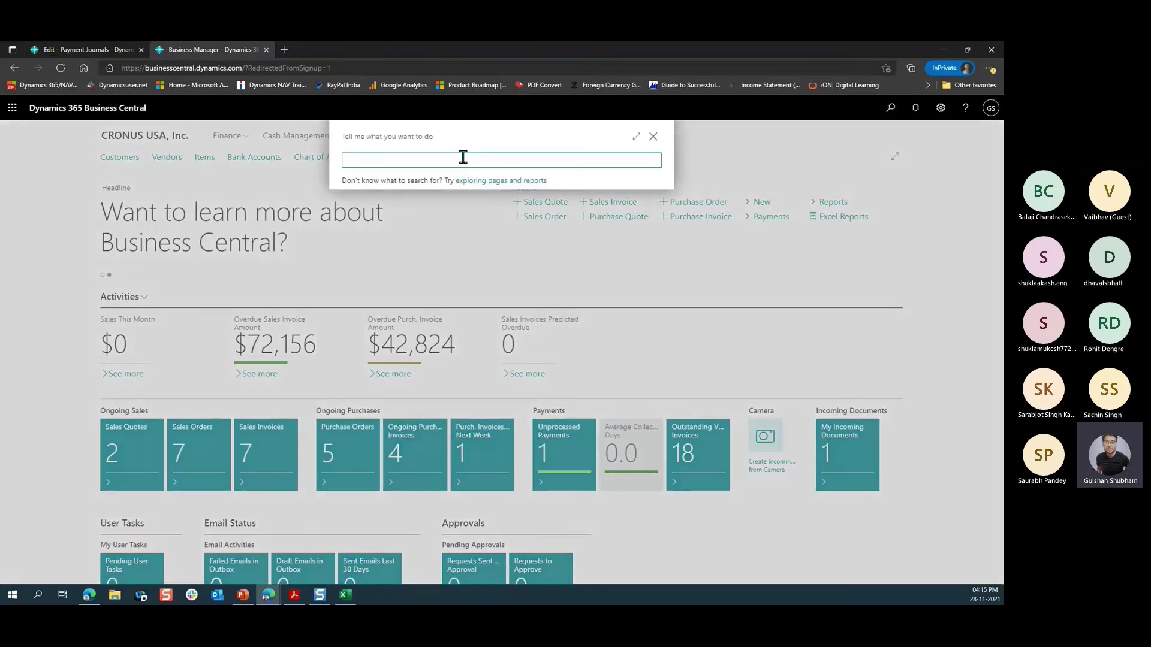
pyautogui.write('vendo')
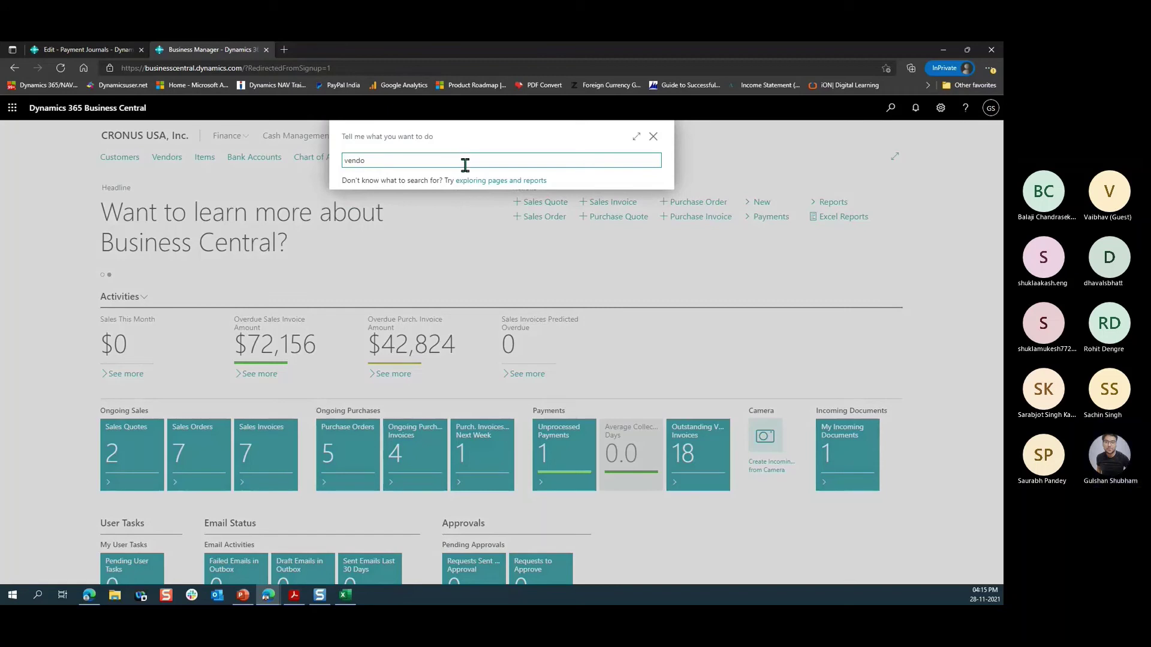
pyautogui.click(372, 313)
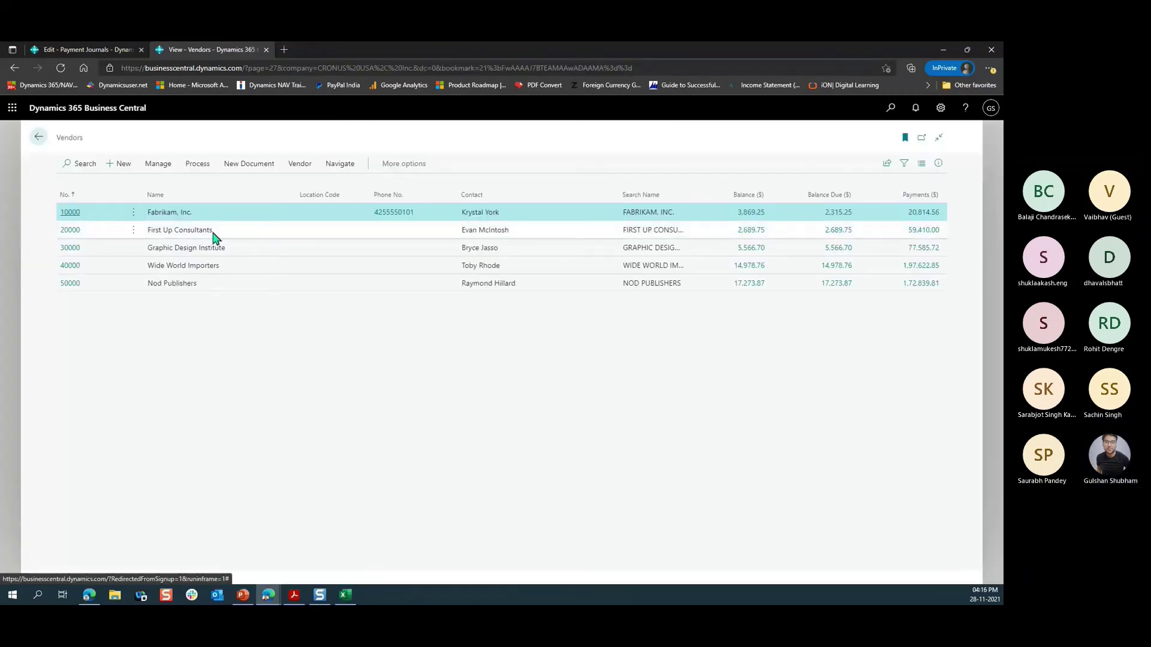
# Step: Clear the payment Priority on the Fabrikam, Inc. vendor card and return to the home page
pyautogui.click(70, 212)
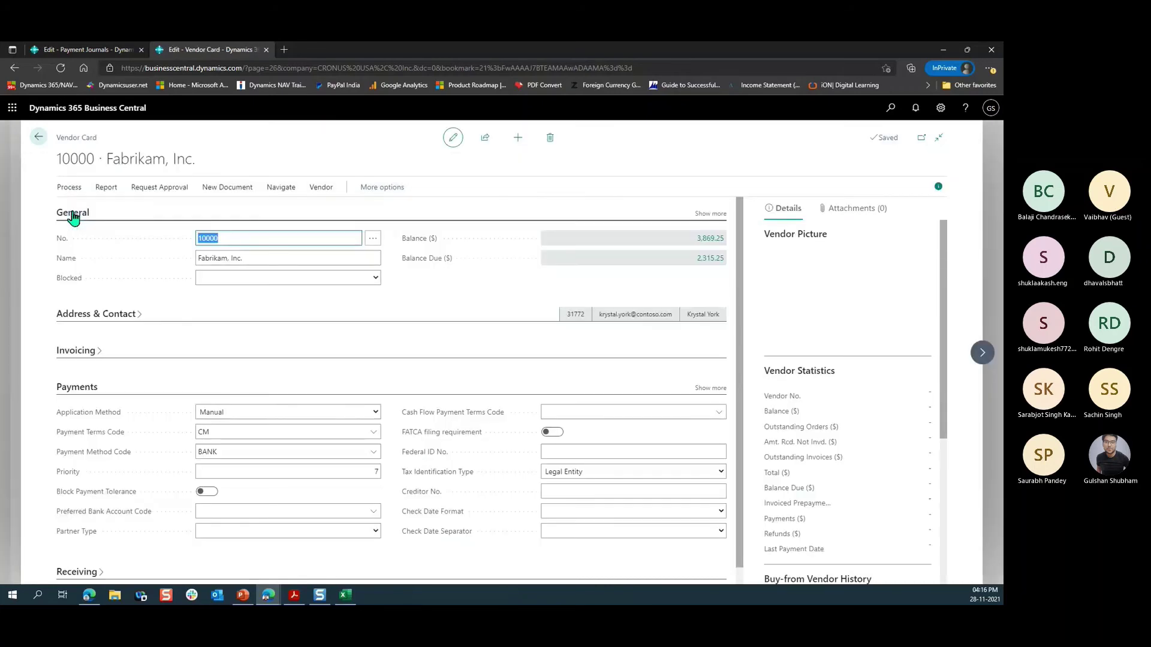
pyautogui.click(342, 472)
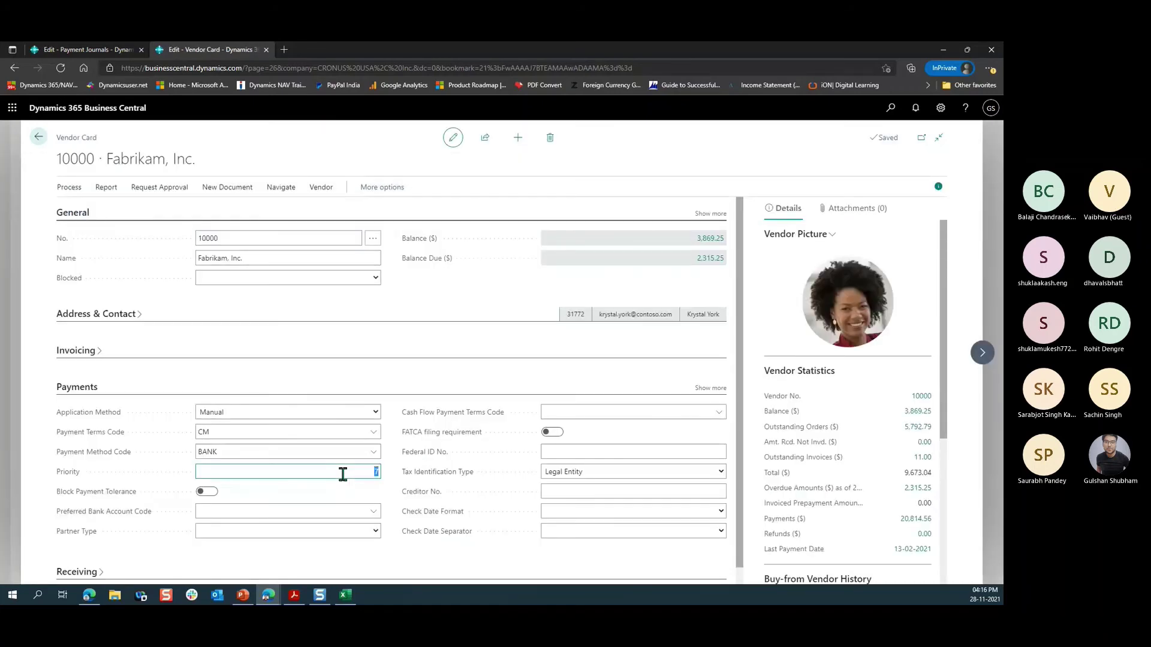
pyautogui.press('BackSpace')
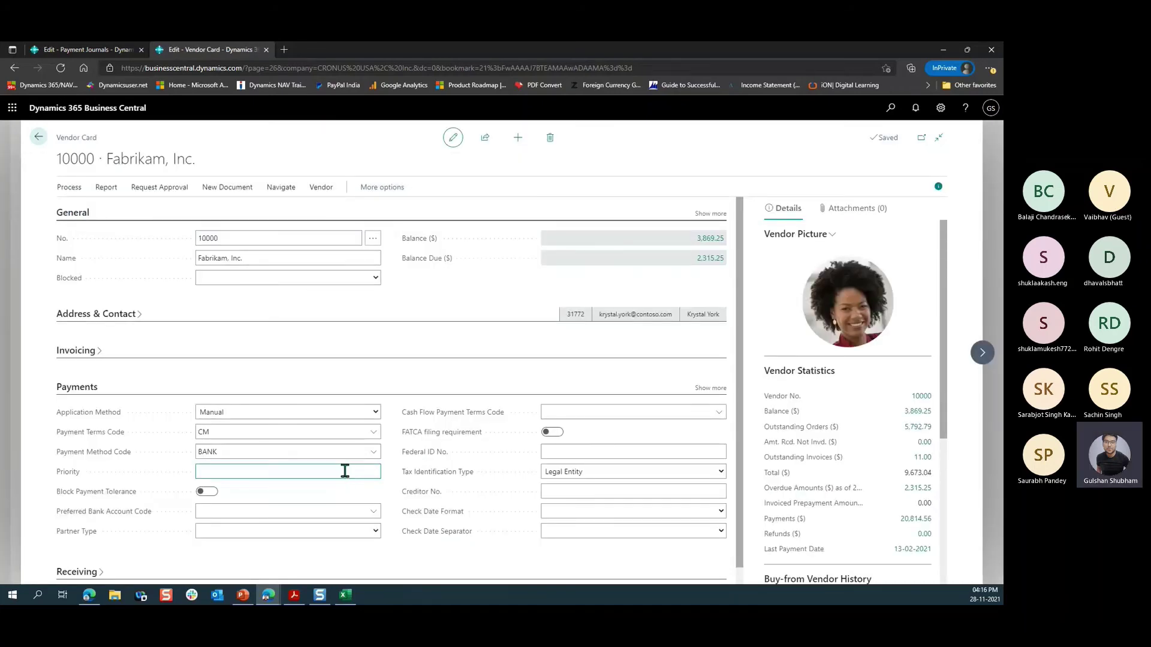
pyautogui.press('Tab')
pyautogui.click(38, 137)
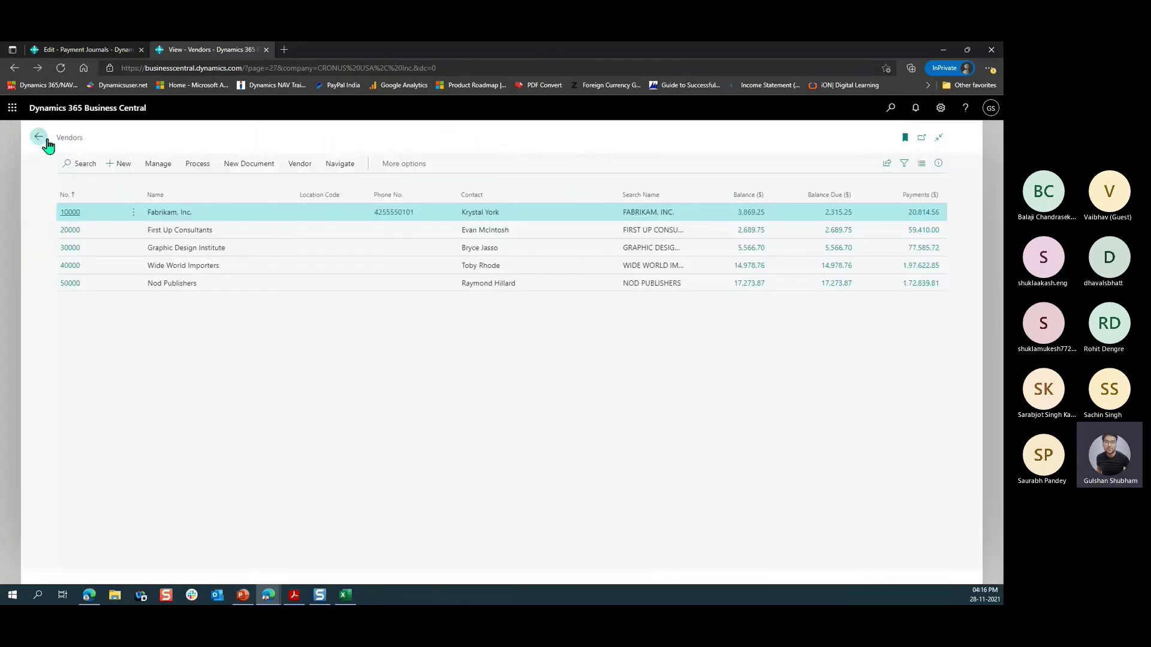
pyautogui.click(48, 145)
# Step: Dismiss the Suggest Vendor Payments options, and reload the payment journal page, signing in again with the first listed account
pyautogui.click(88, 52)
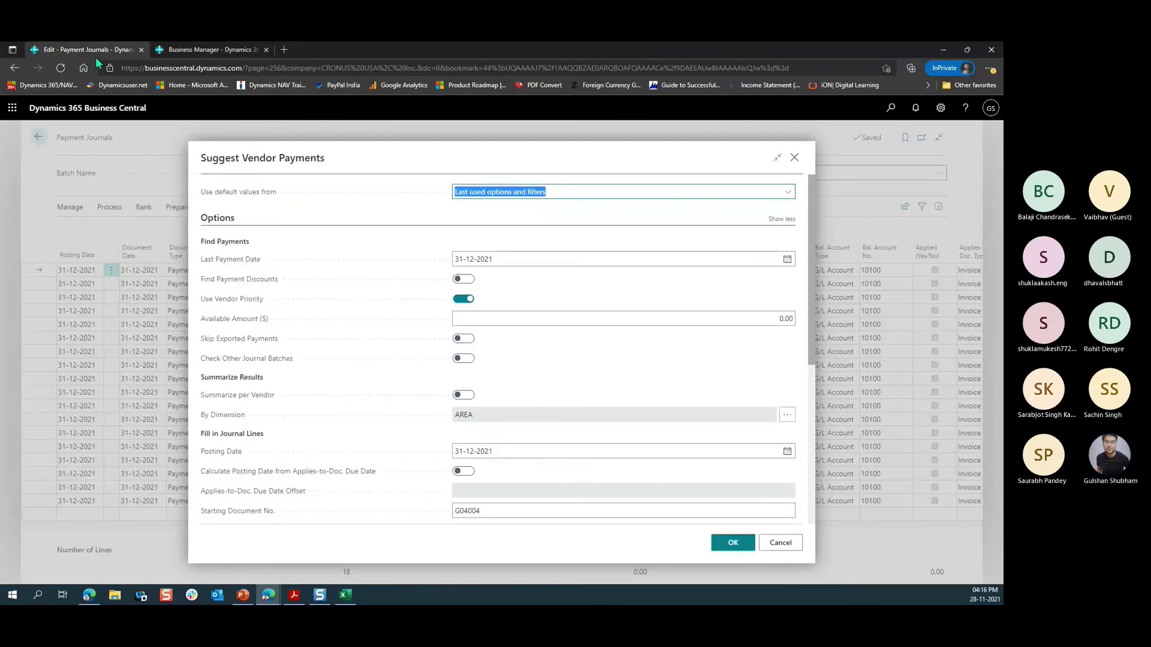
pyautogui.click(793, 170)
pyautogui.click(420, 67)
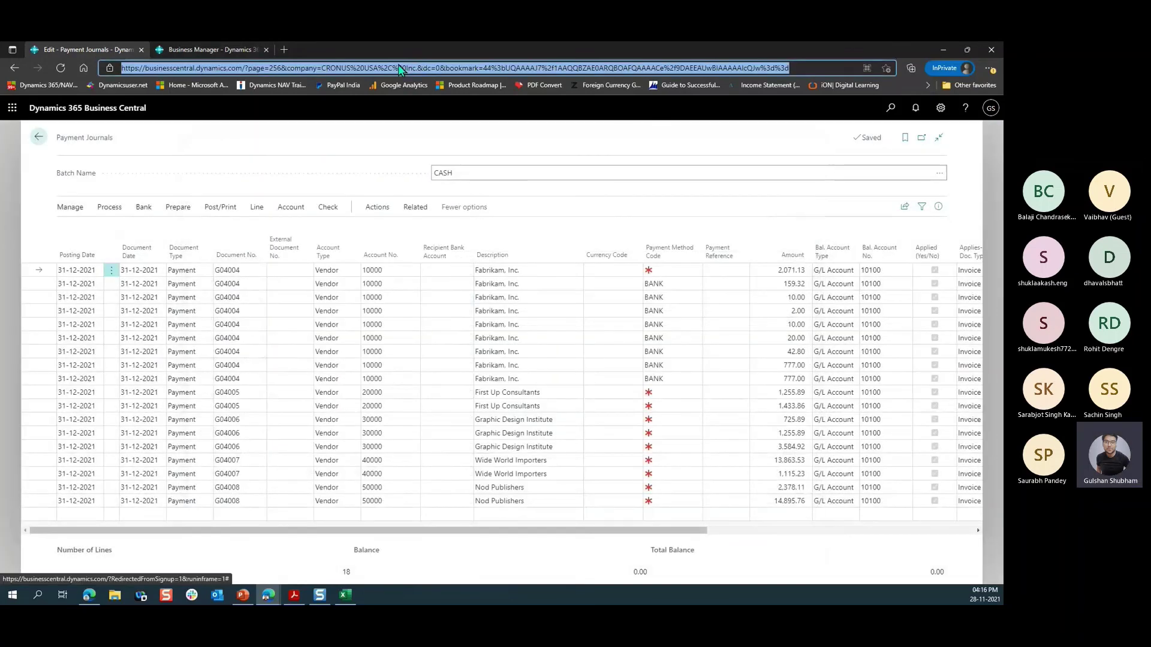
pyautogui.press('Return')
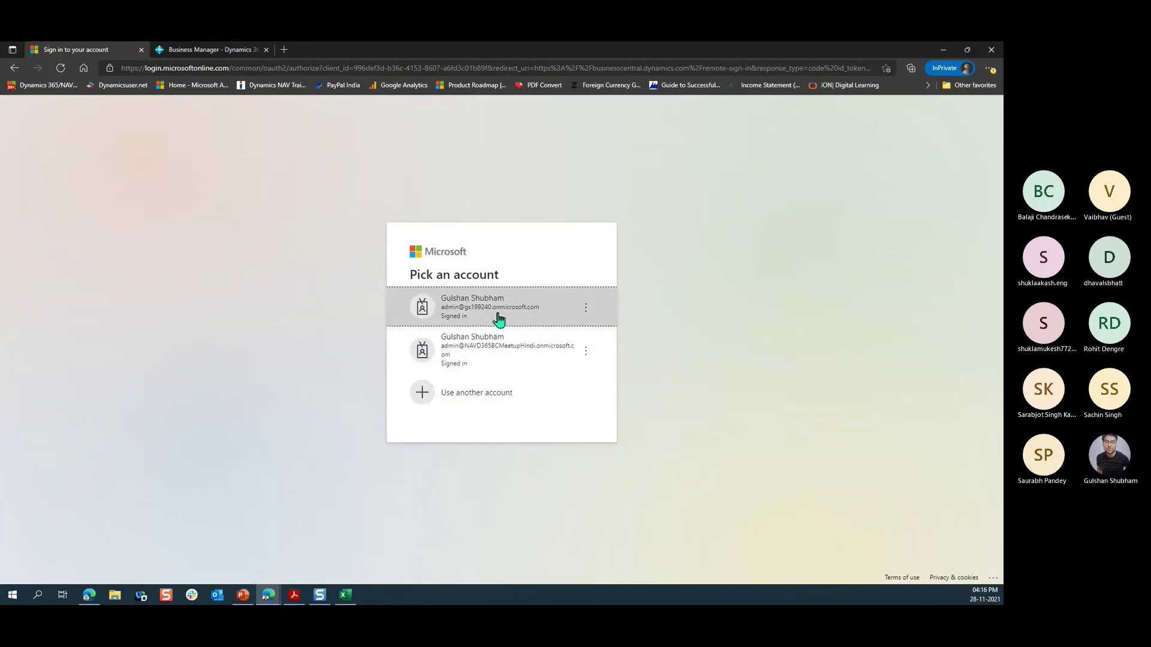
pyautogui.click(498, 319)
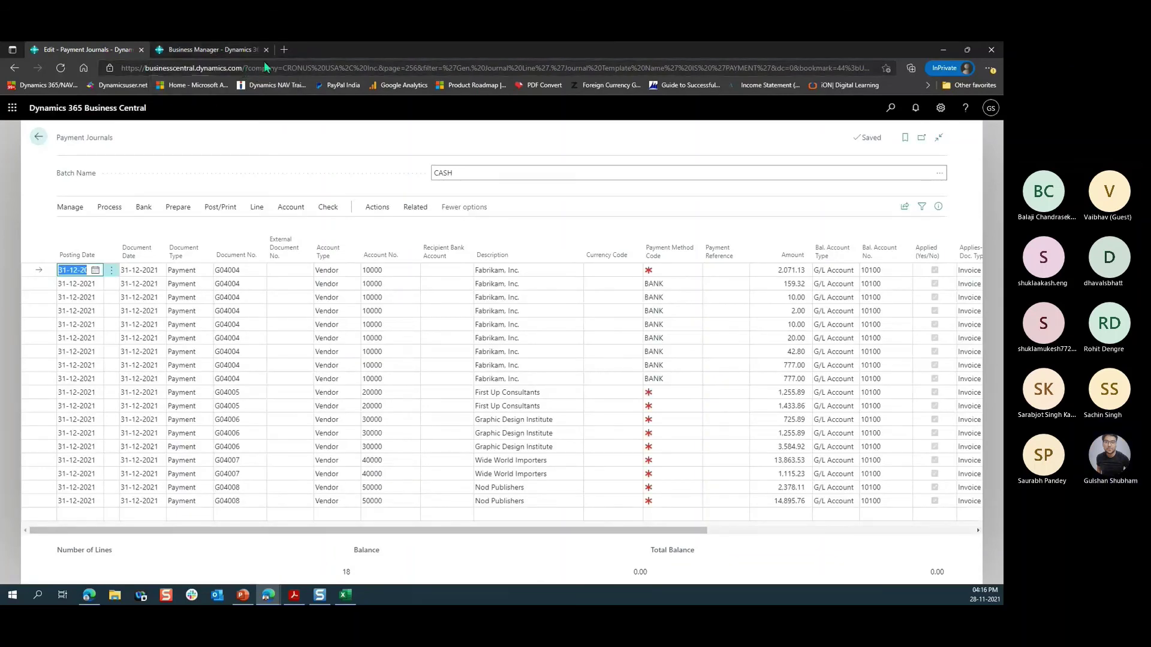
# Step: Close the Business Manager browser tab and delete all lines from the CASH payment journal batch
pyautogui.click(266, 51)
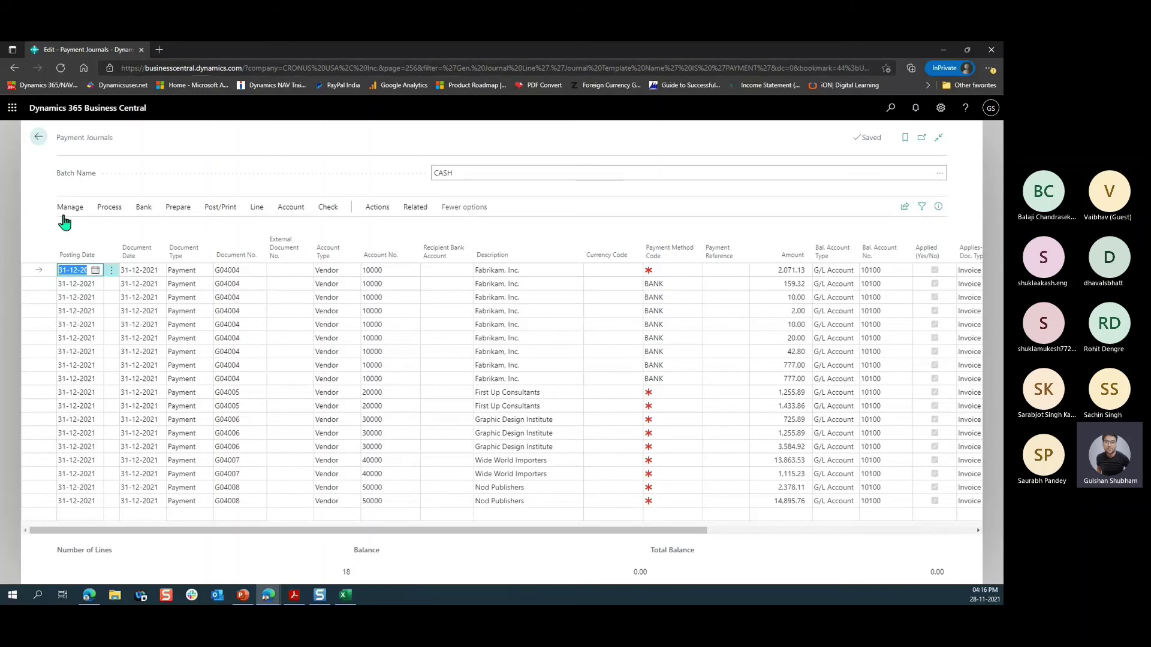
pyautogui.click(142, 270)
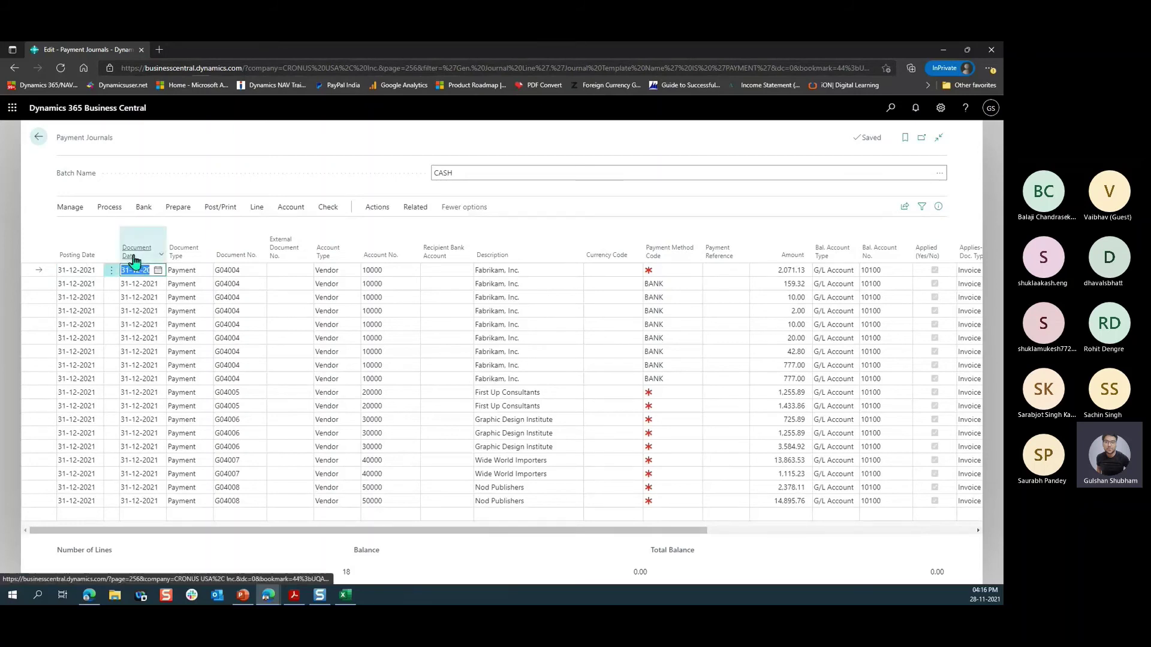
pyautogui.hotkey('ctrl', 'a')
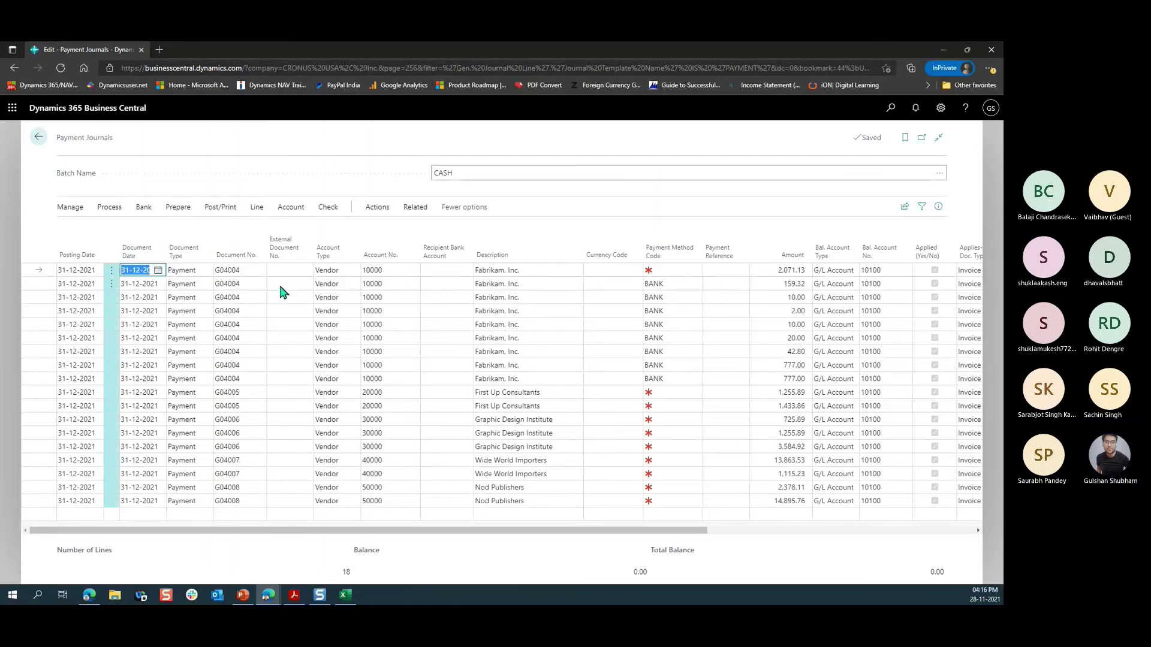
pyautogui.hotkey('ctrl', 'Delete')
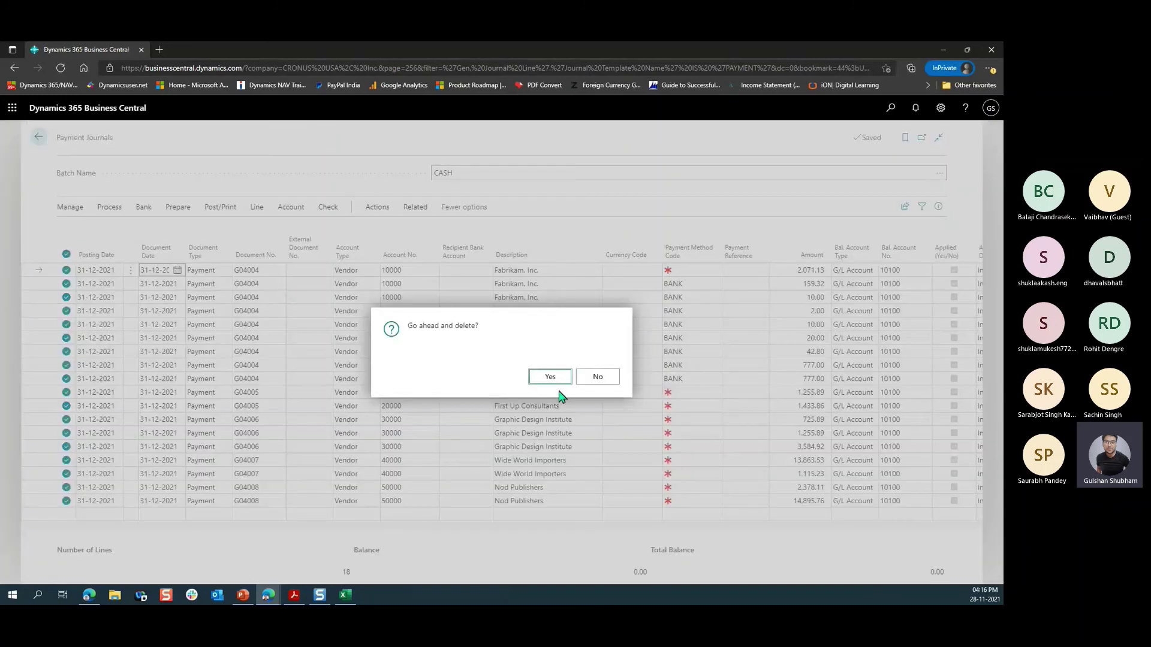
pyautogui.press('Return')
# Step: Suggest vendor payments with the last used options, keeping Use Vendor Priority on, and examine the vendor order of the journal lines
pyautogui.click(175, 211)
pyautogui.click(114, 228)
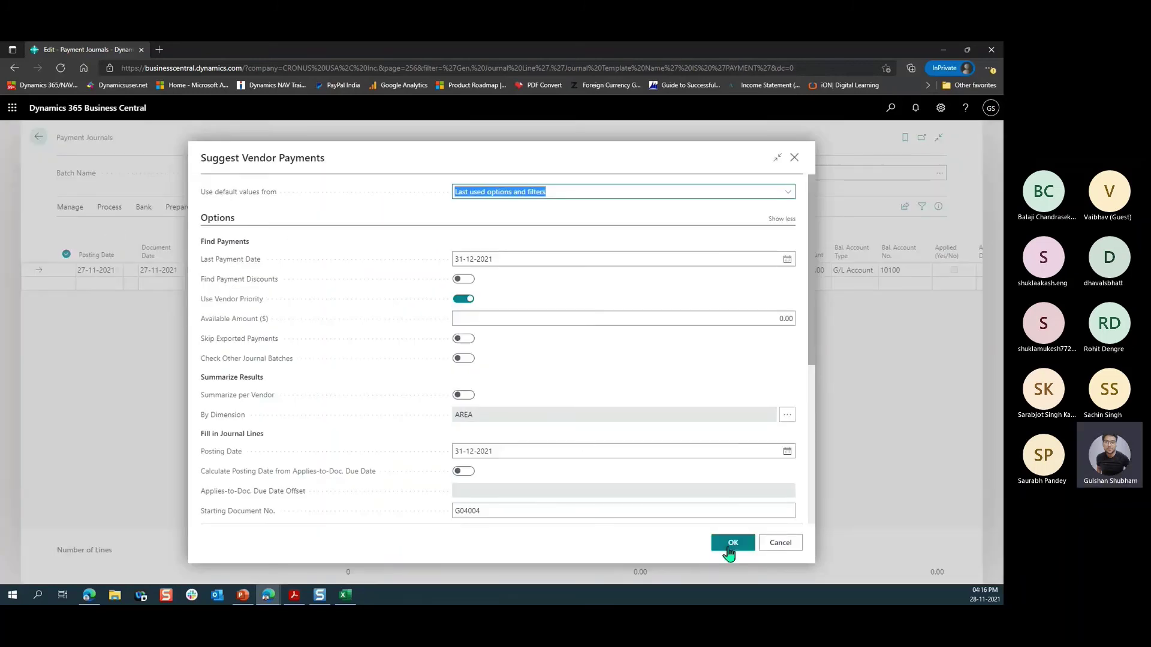
pyautogui.click(729, 553)
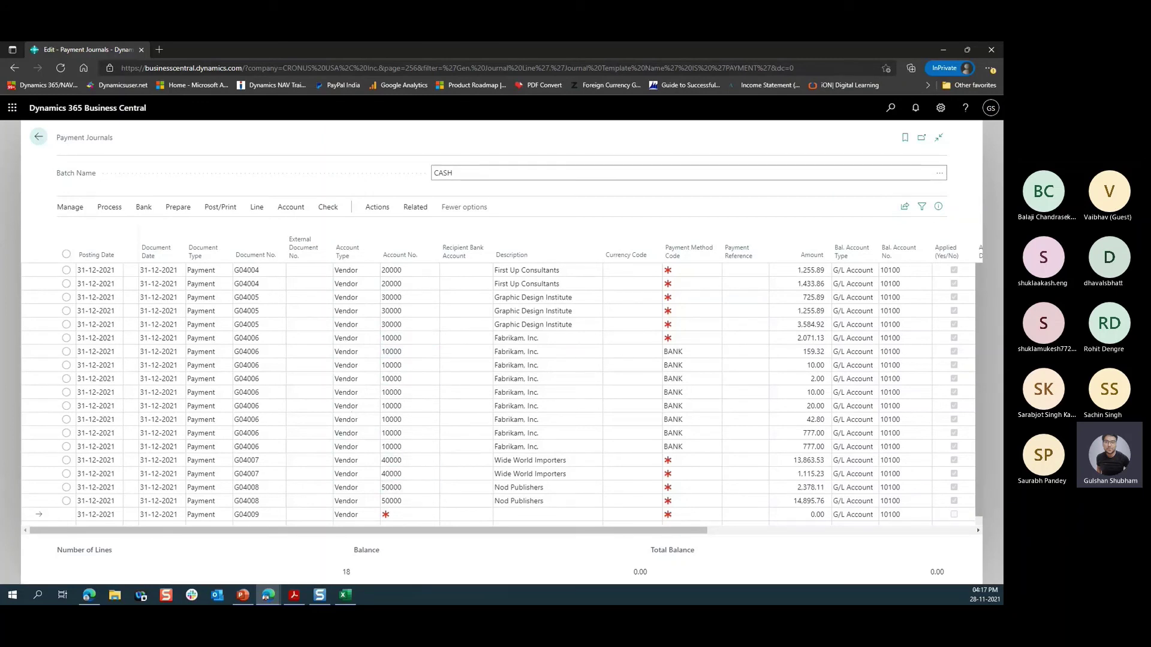
pyautogui.hotkey('alt', 'Tab')
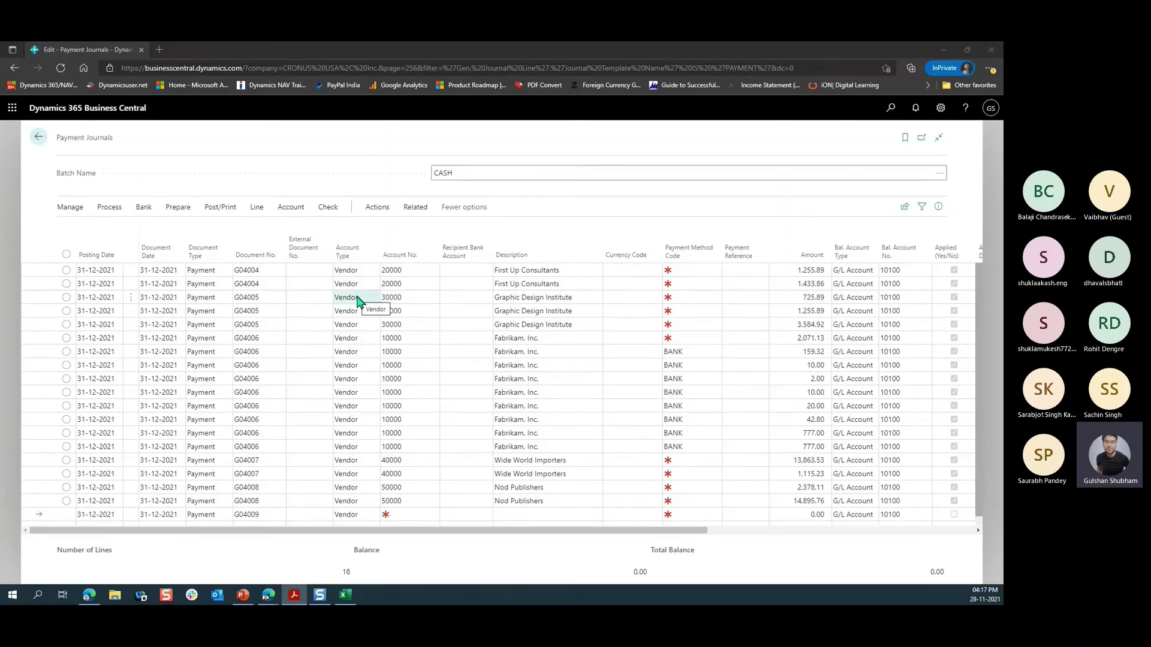
pyautogui.click(178, 207)
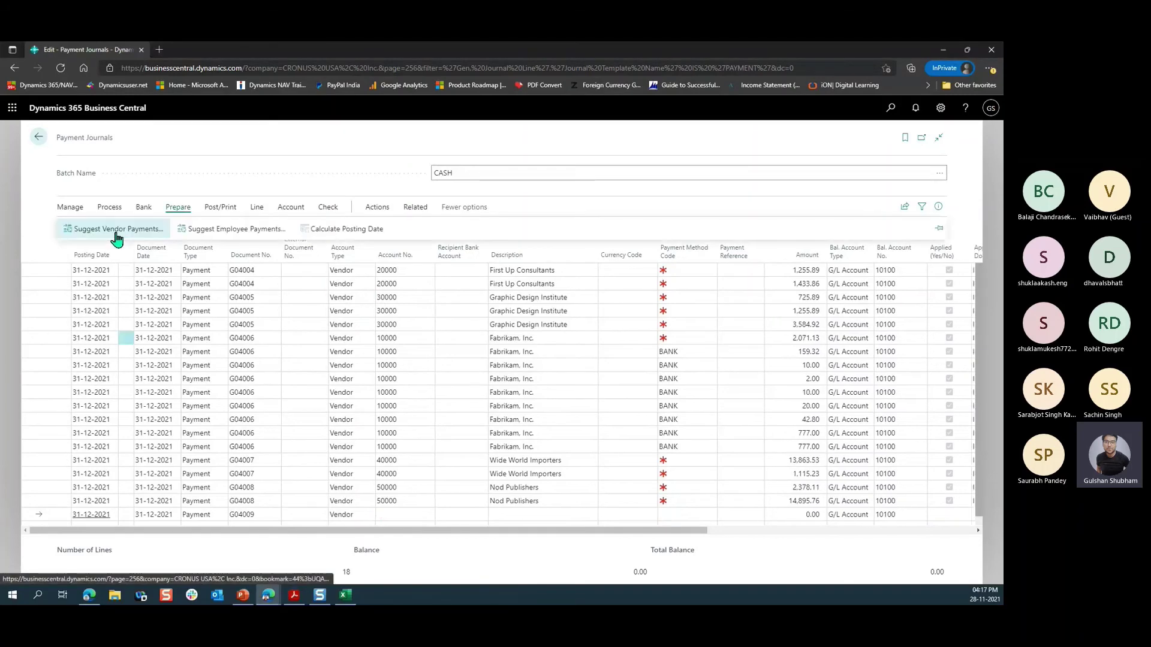
pyautogui.click(114, 226)
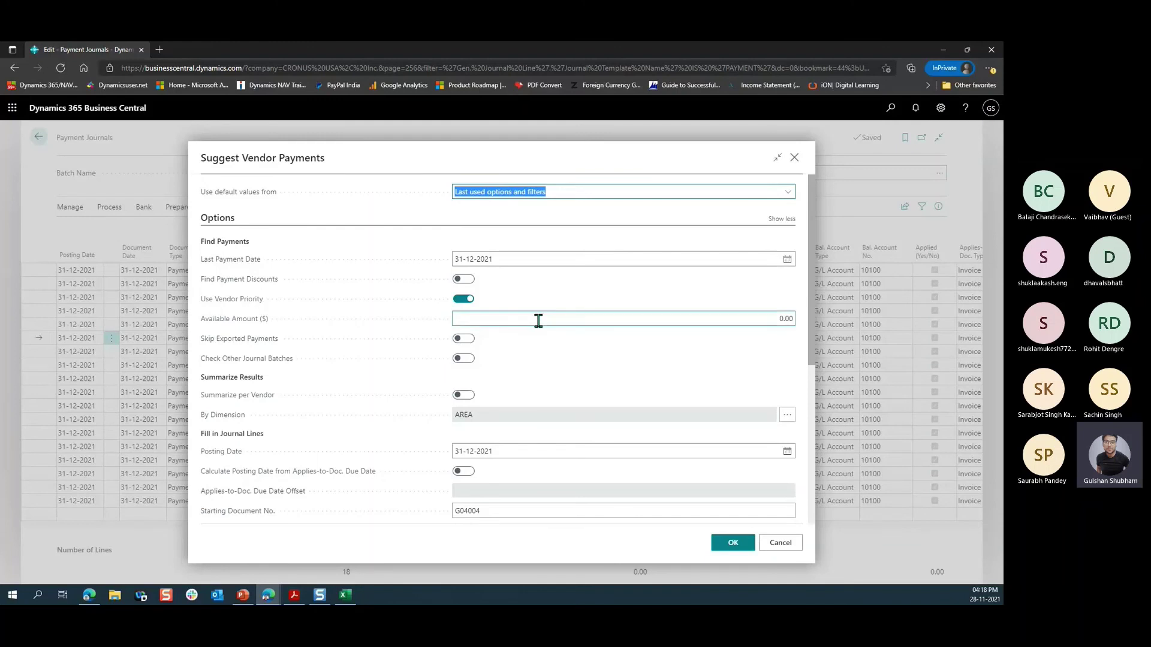
pyautogui.click(469, 315)
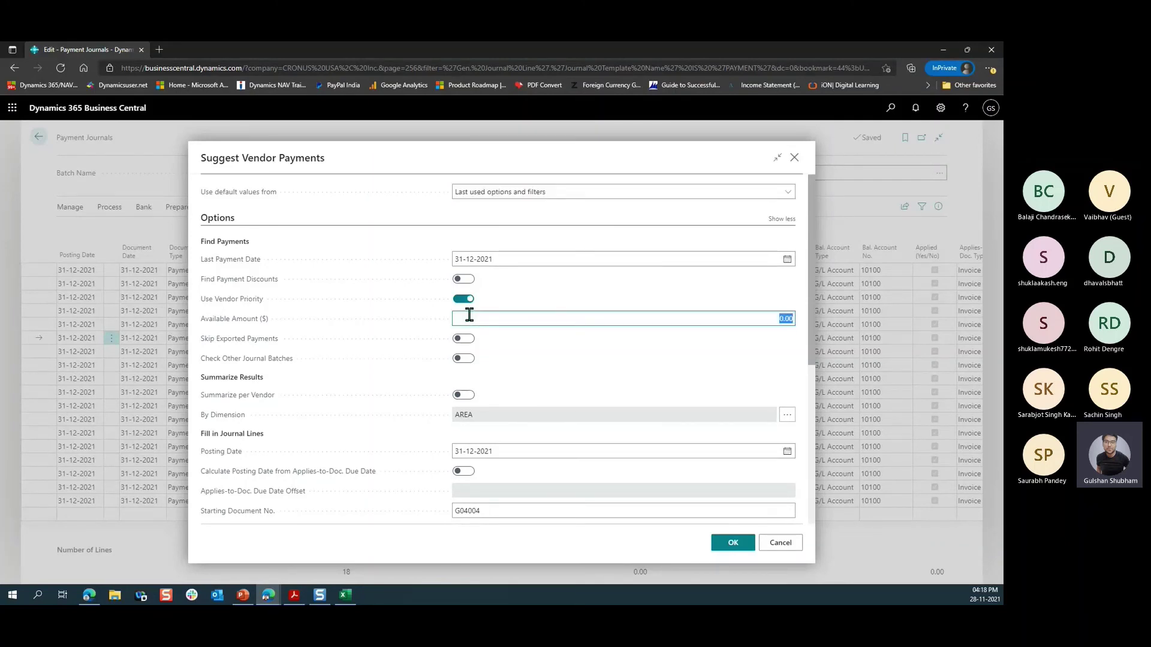
pyautogui.write('5000')
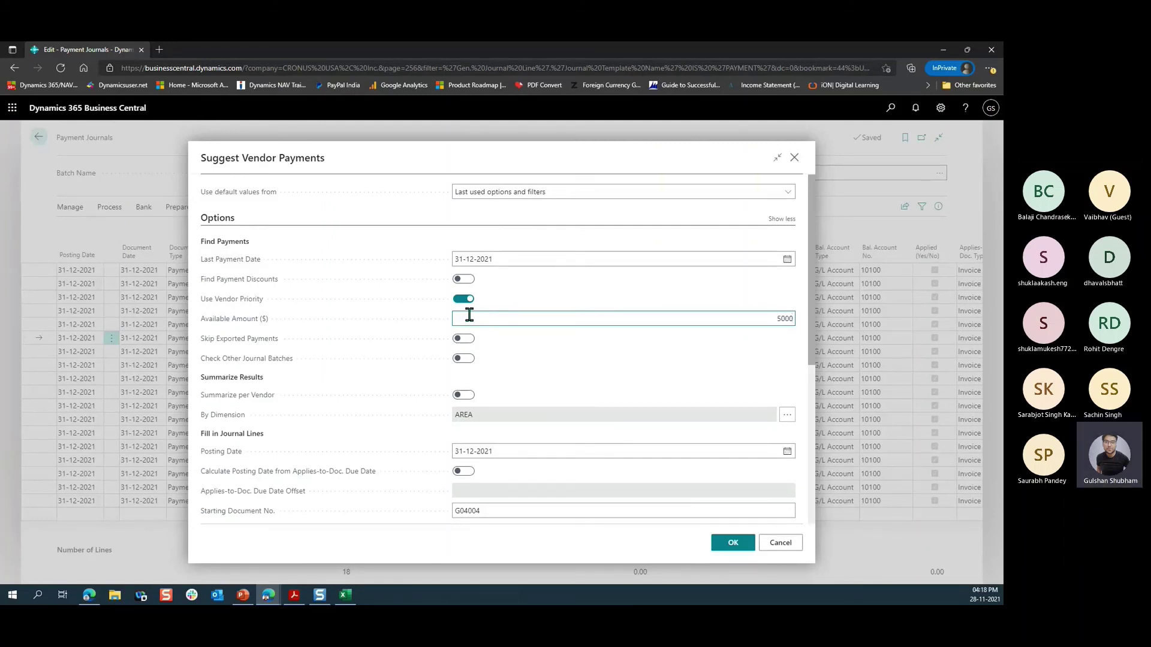
pyautogui.press('Tab')
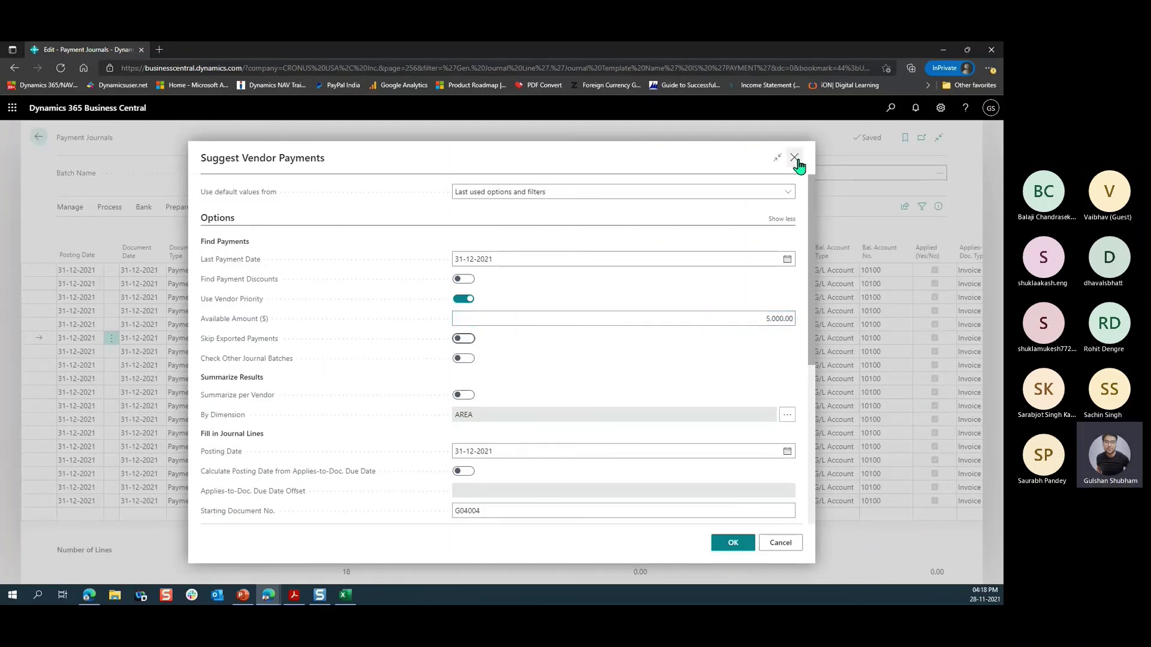
pyautogui.hotkey('ctrl', 'Return')
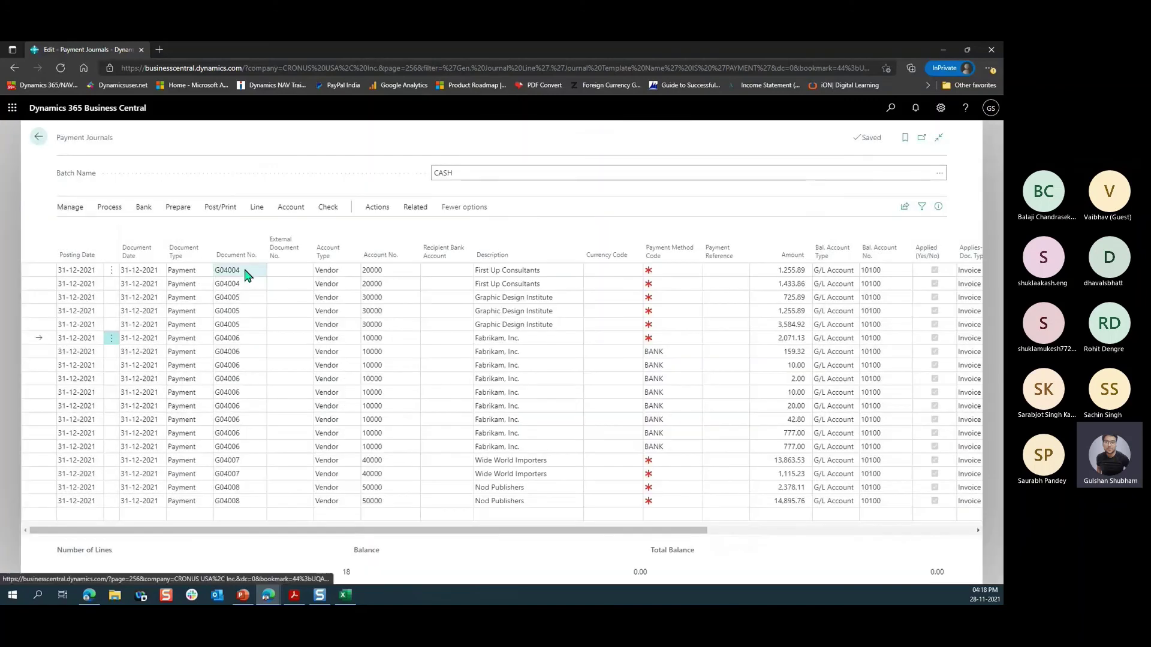
# Step: Select and delete all the suggested vendor payment lines in the CASH batch
pyautogui.click(245, 271)
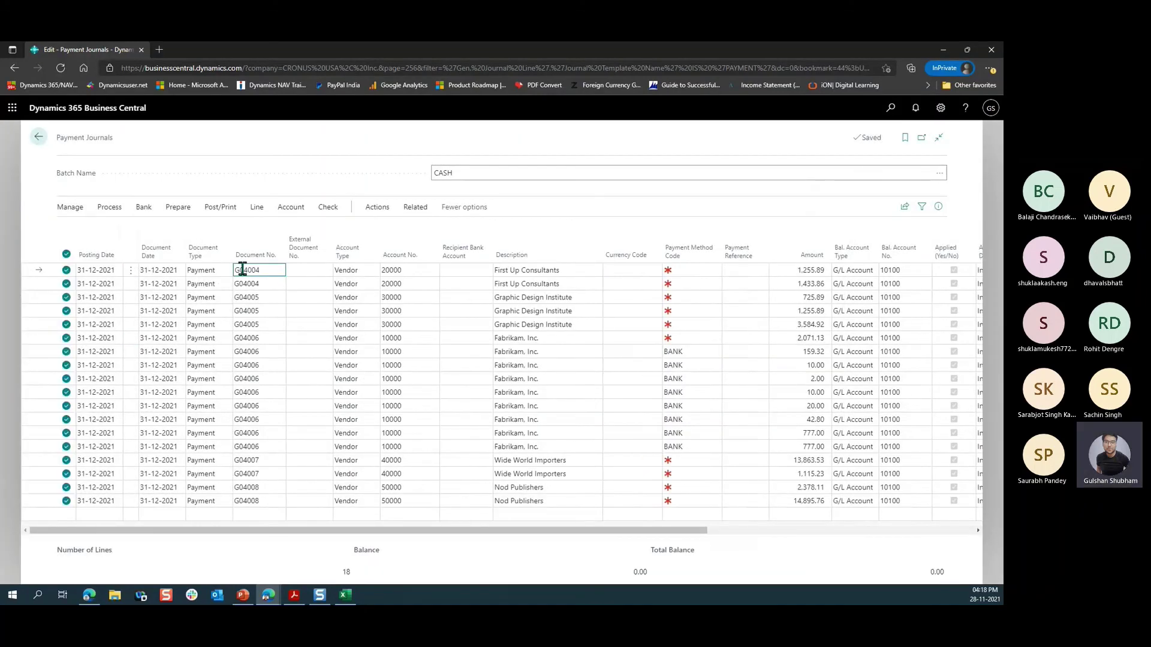
pyautogui.hotkey('ctrl', 'Delete')
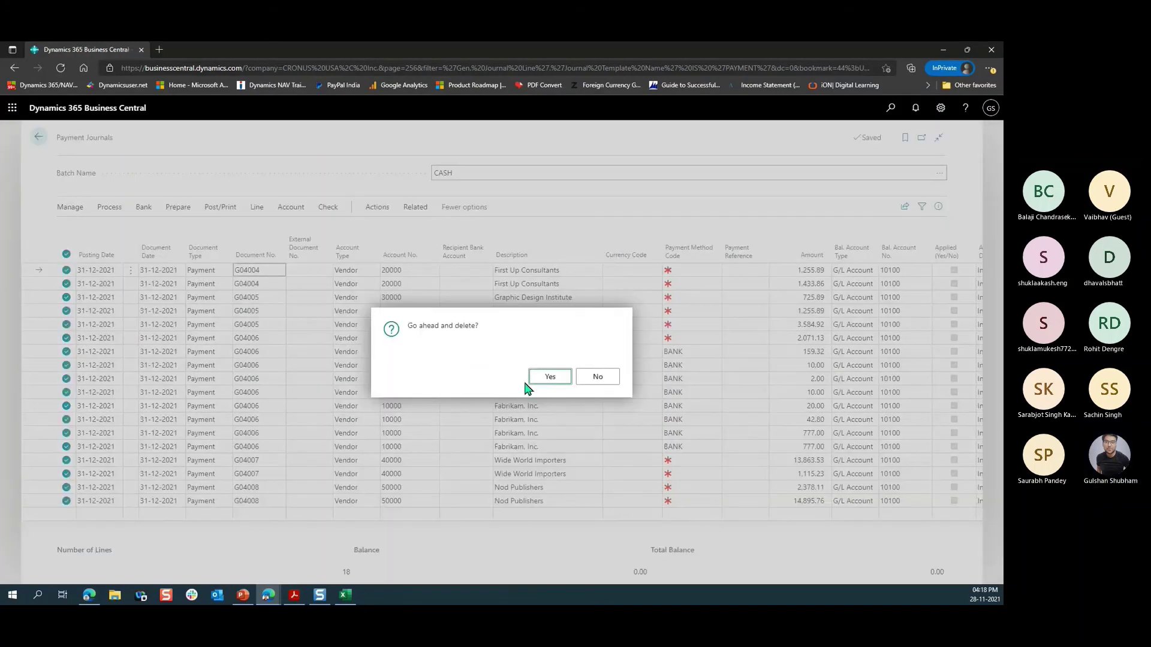
pyautogui.press('Return')
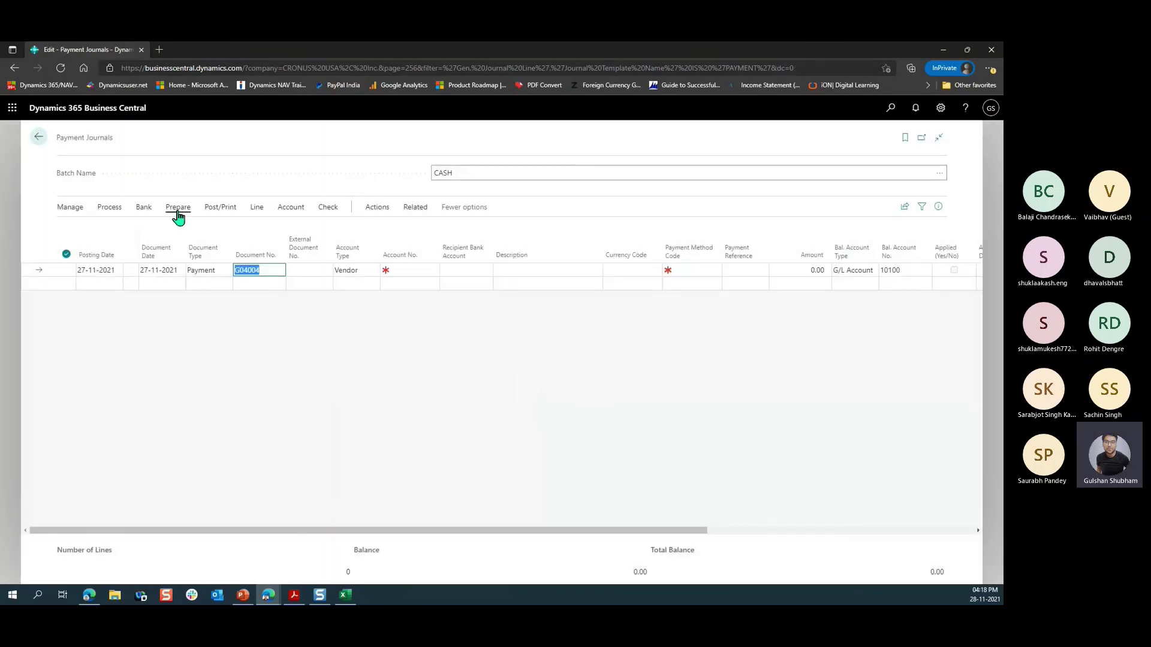
# Step: Suggest vendor payments with an Available Amount of 5,000, and examine which vendors' invoices are included in the journal lines
pyautogui.click(178, 207)
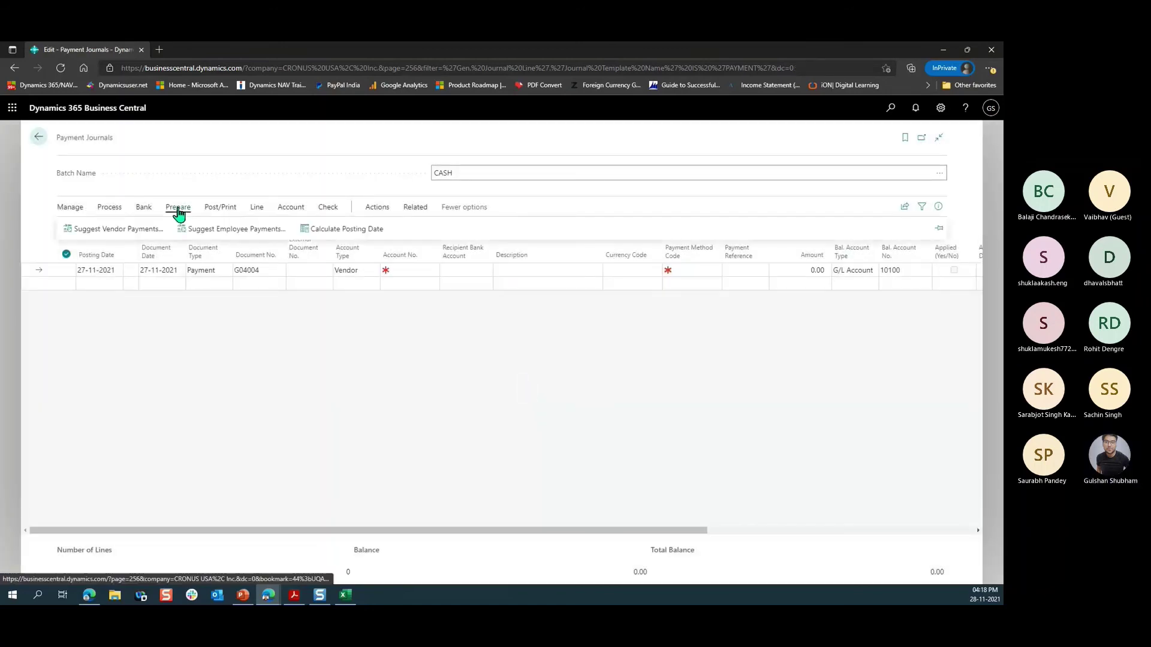
pyautogui.click(130, 231)
pyautogui.click(718, 318)
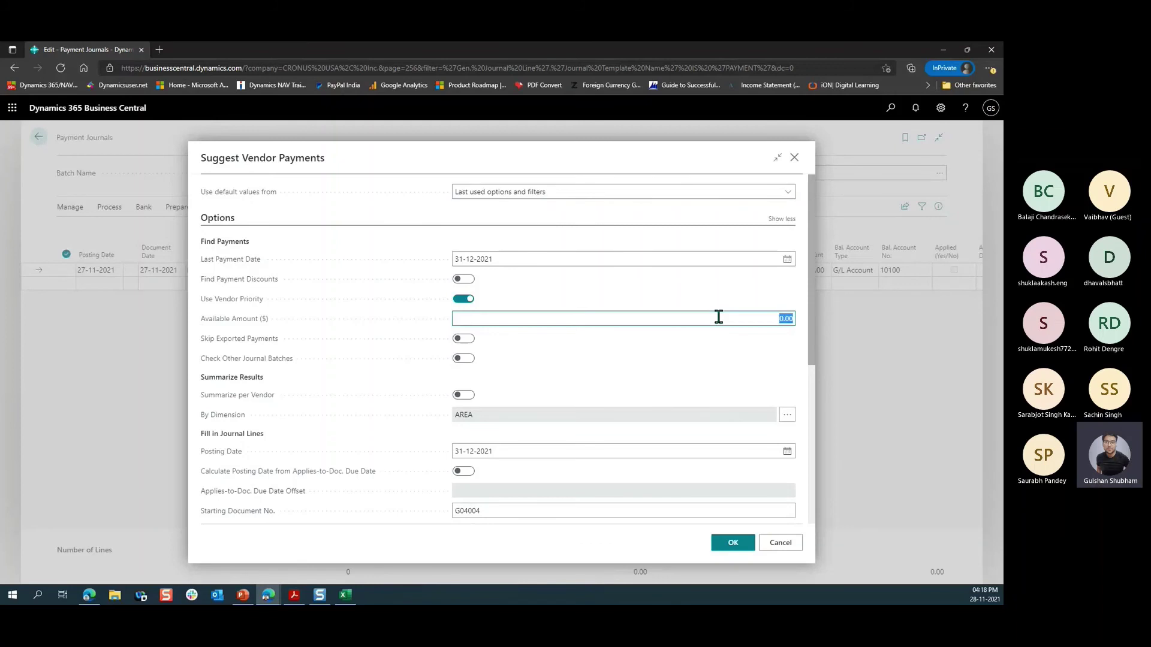
pyautogui.write('5000')
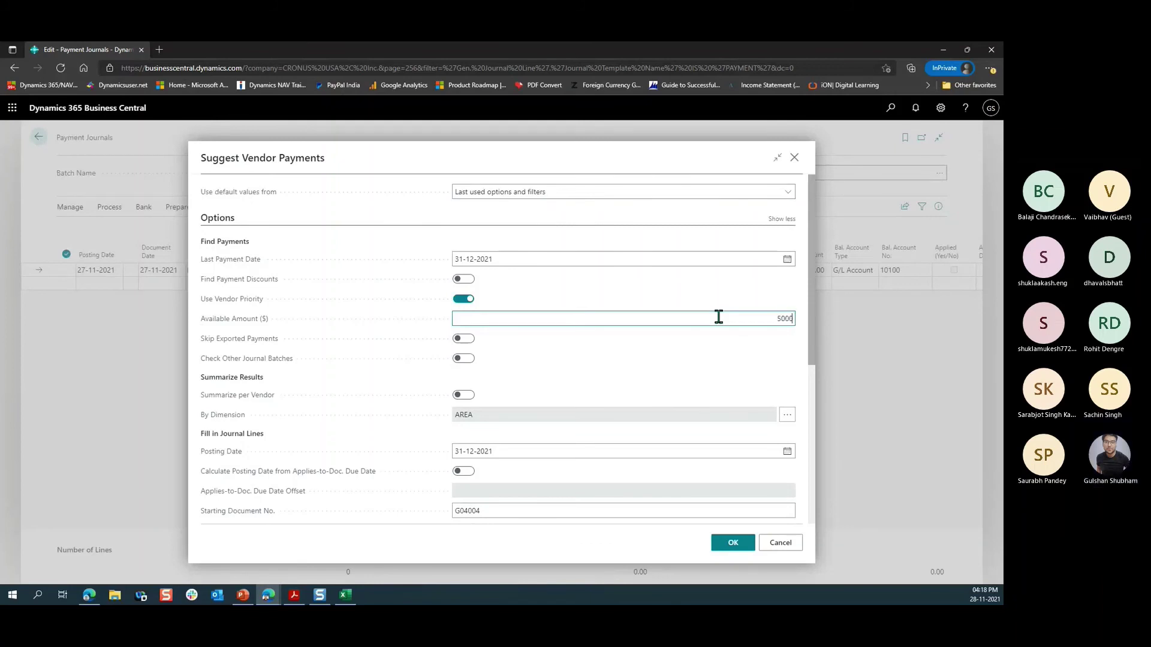
pyautogui.click(665, 368)
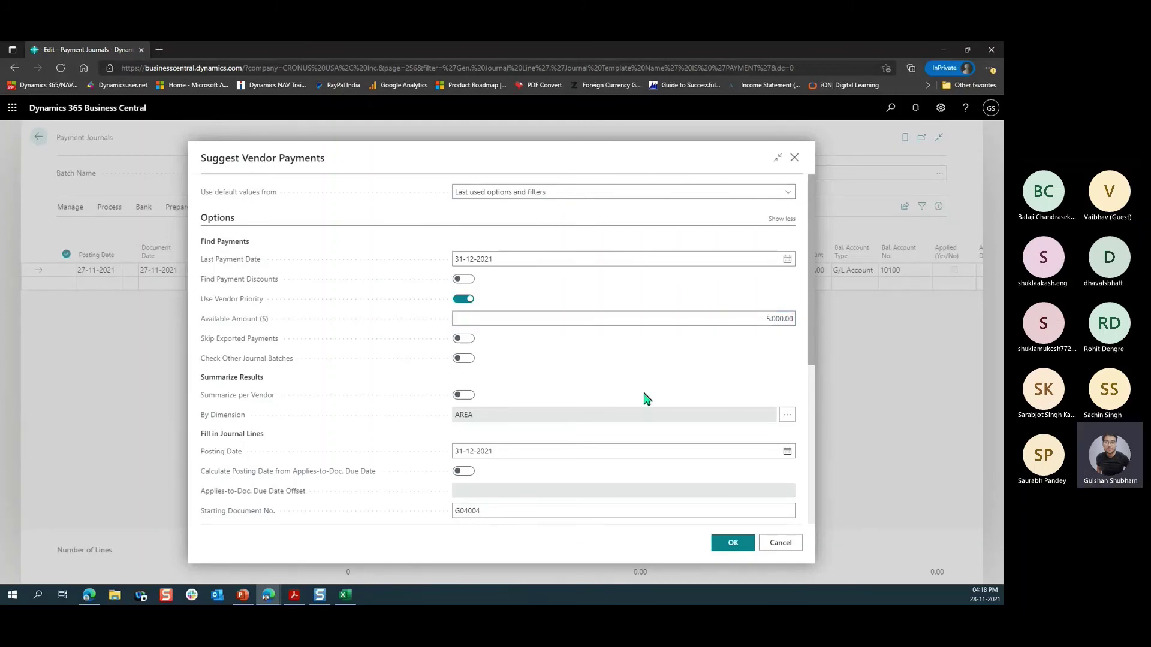
pyautogui.click(733, 543)
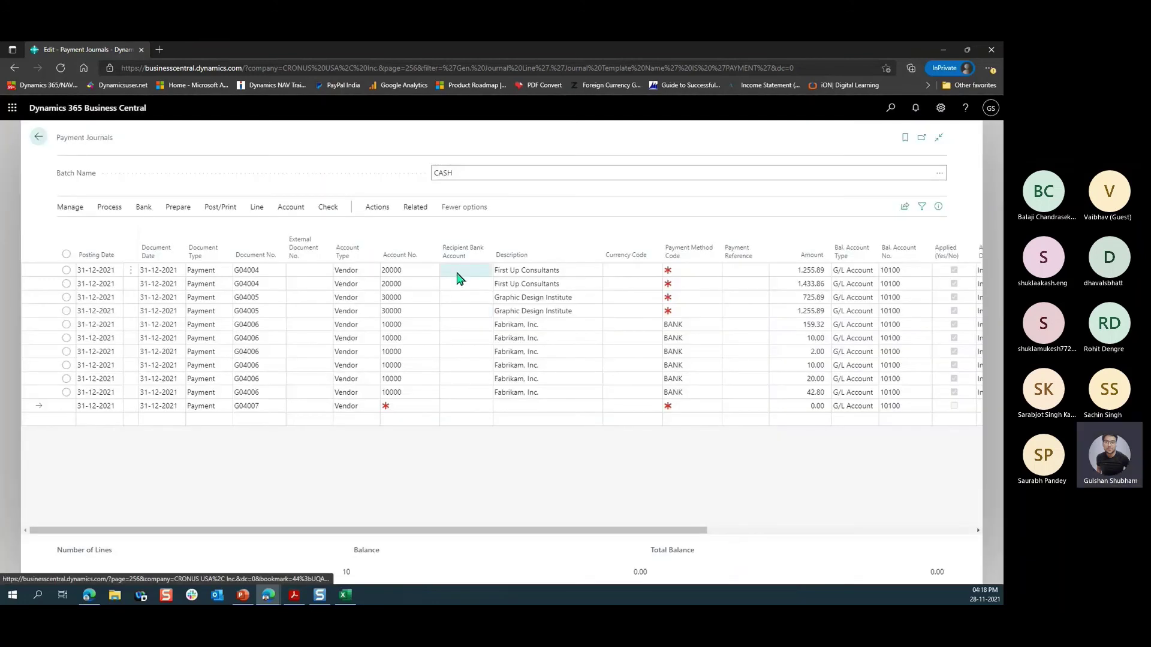
pyautogui.click(458, 271)
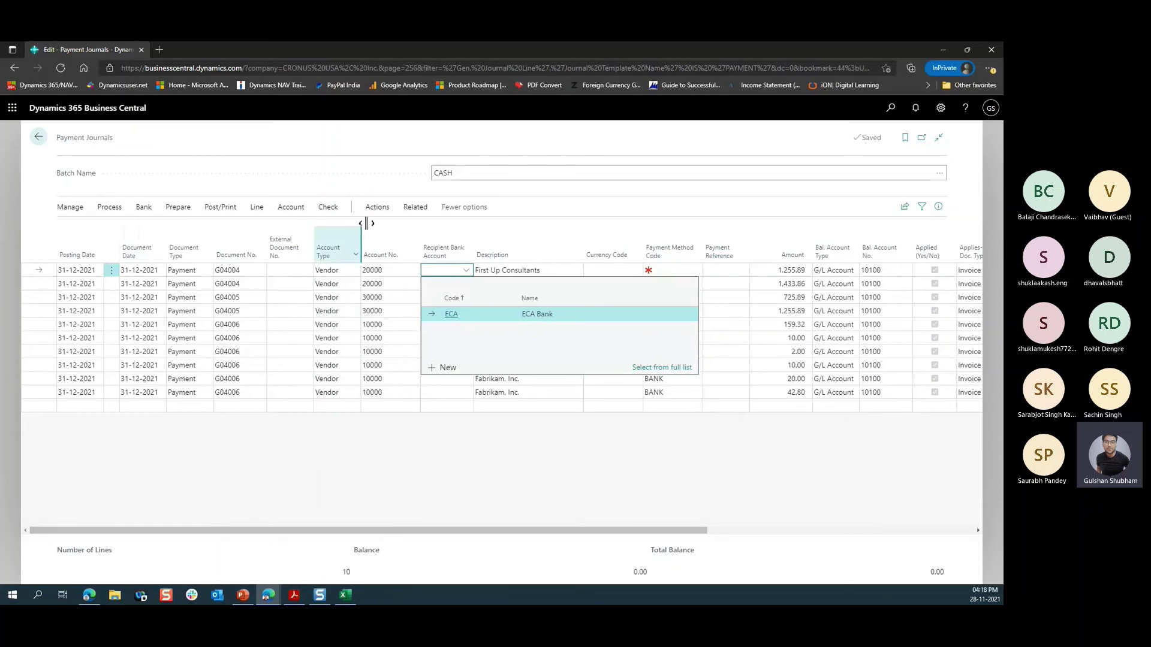
pyautogui.click(345, 139)
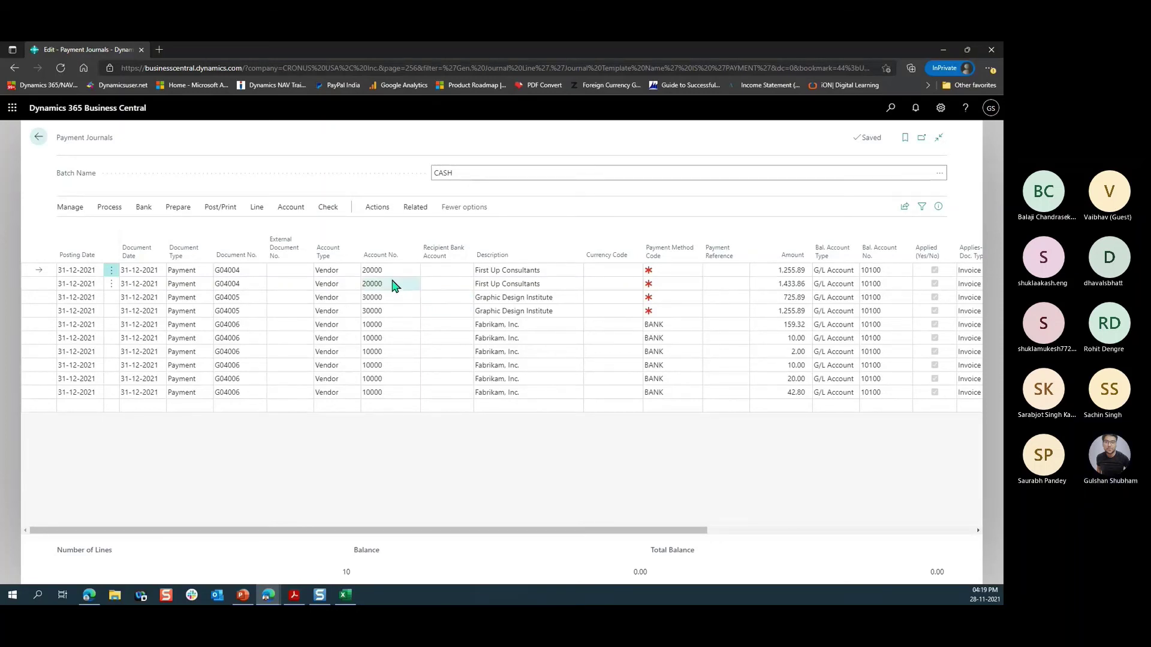
pyautogui.click(389, 300)
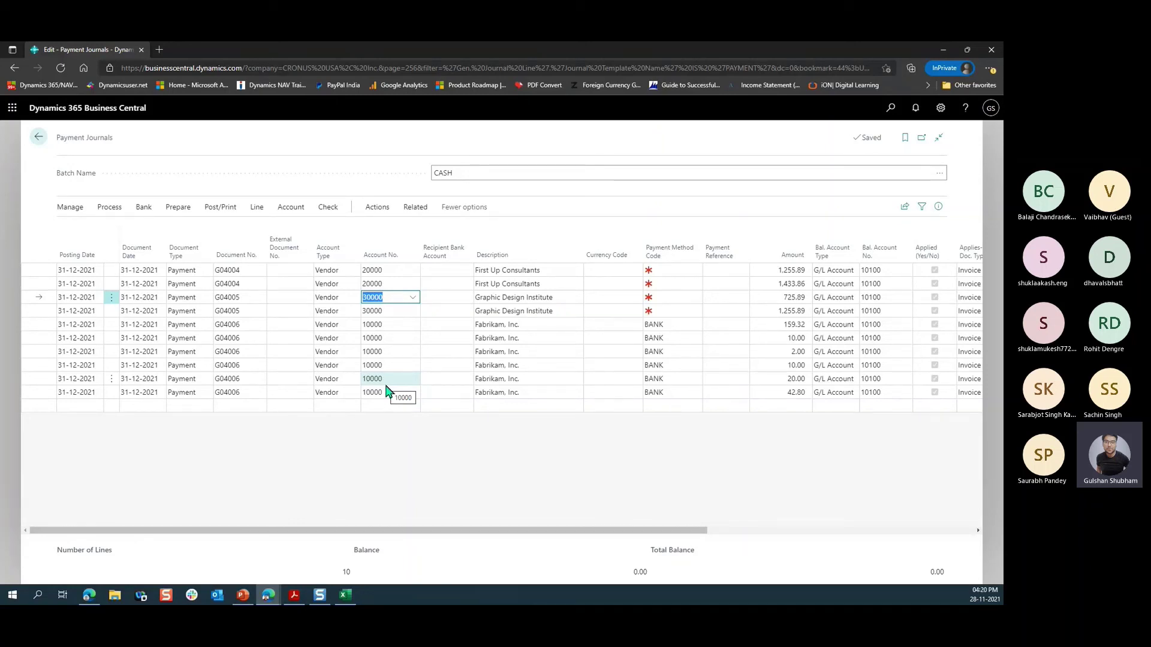
pyautogui.click(384, 298)
pyautogui.doubleClick(385, 298)
# Step: Delete all the payment lines suggested within the available amount from the CASH batch
pyautogui.click(278, 288)
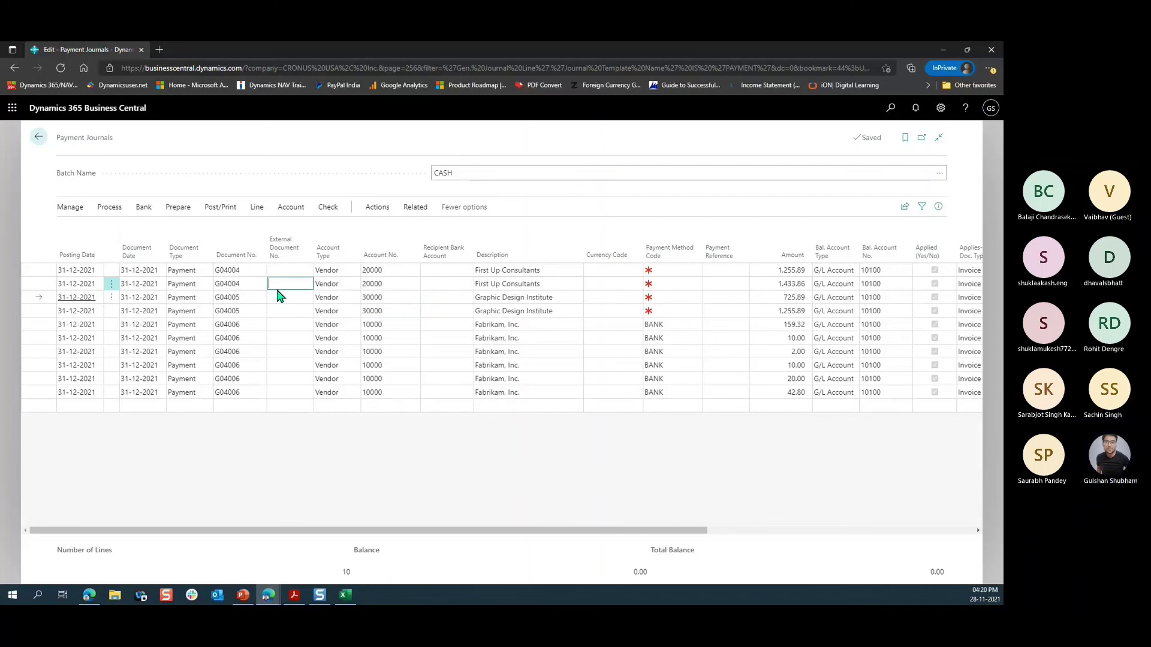
pyautogui.hotkey('ctrl', 'a')
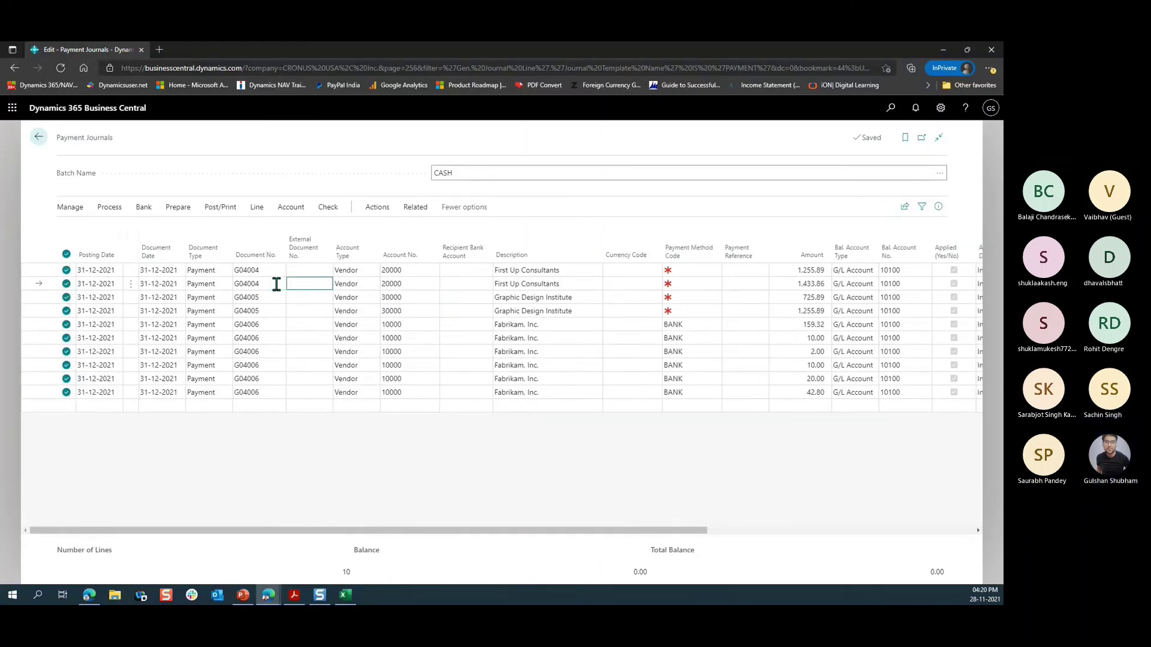
pyautogui.hotkey('ctrl', 'Delete')
pyautogui.click(538, 376)
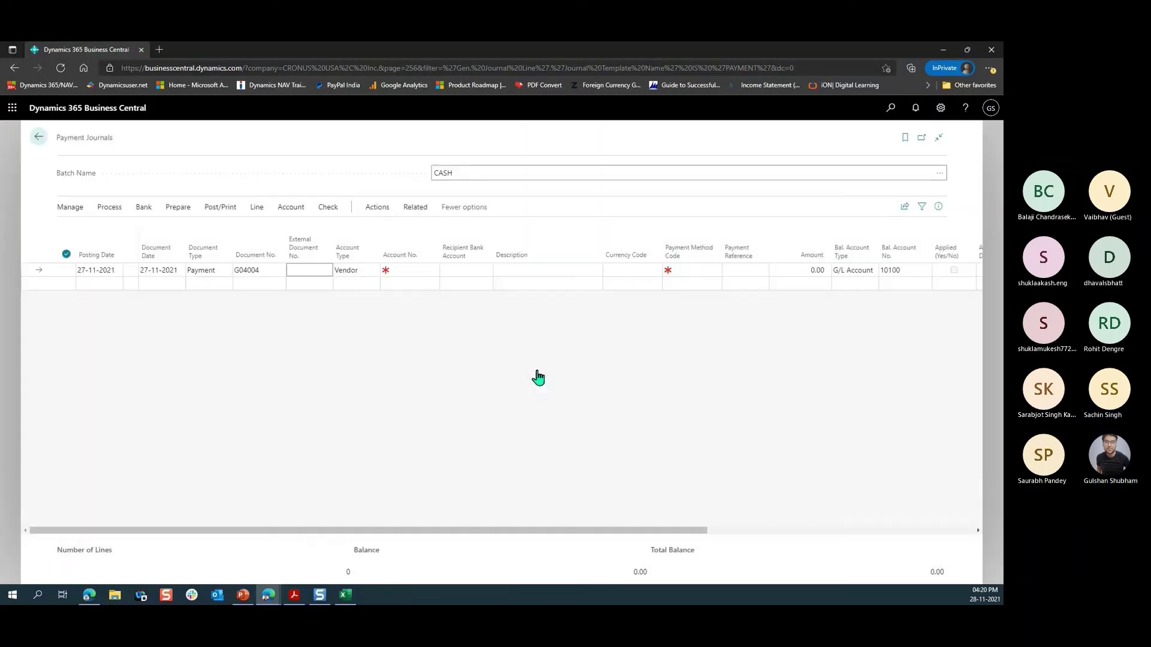
# Step: Review and dismiss the Suggest Vendor Payments options, and search for and open Vendor Ledger Entries
pyautogui.click(186, 207)
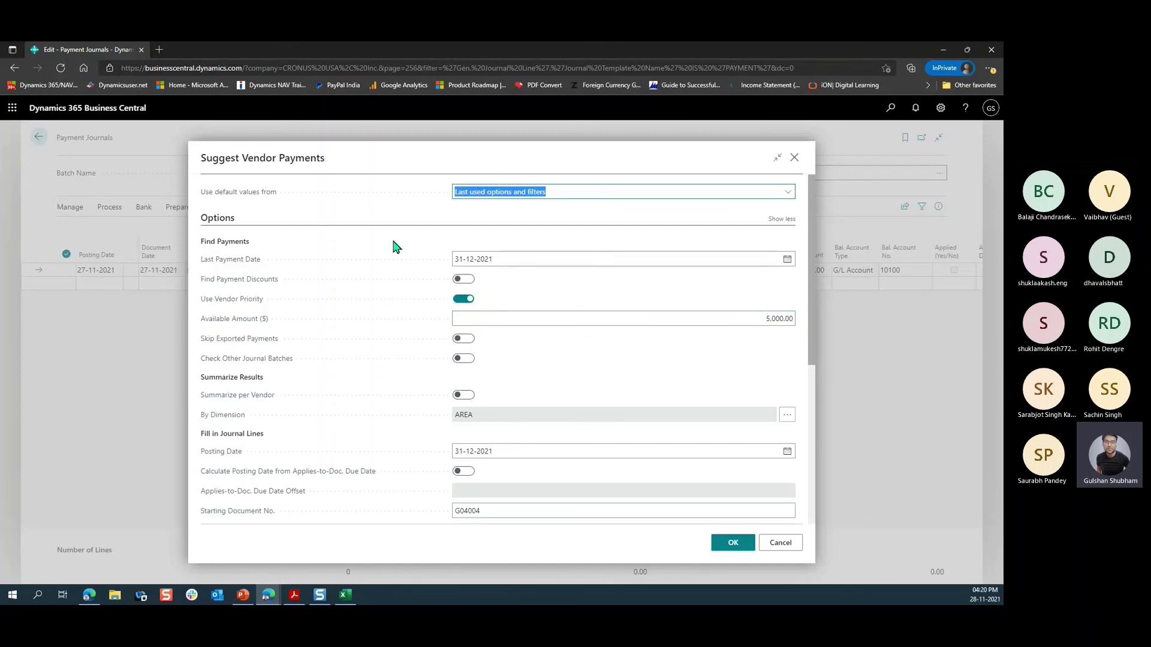
pyautogui.click(794, 158)
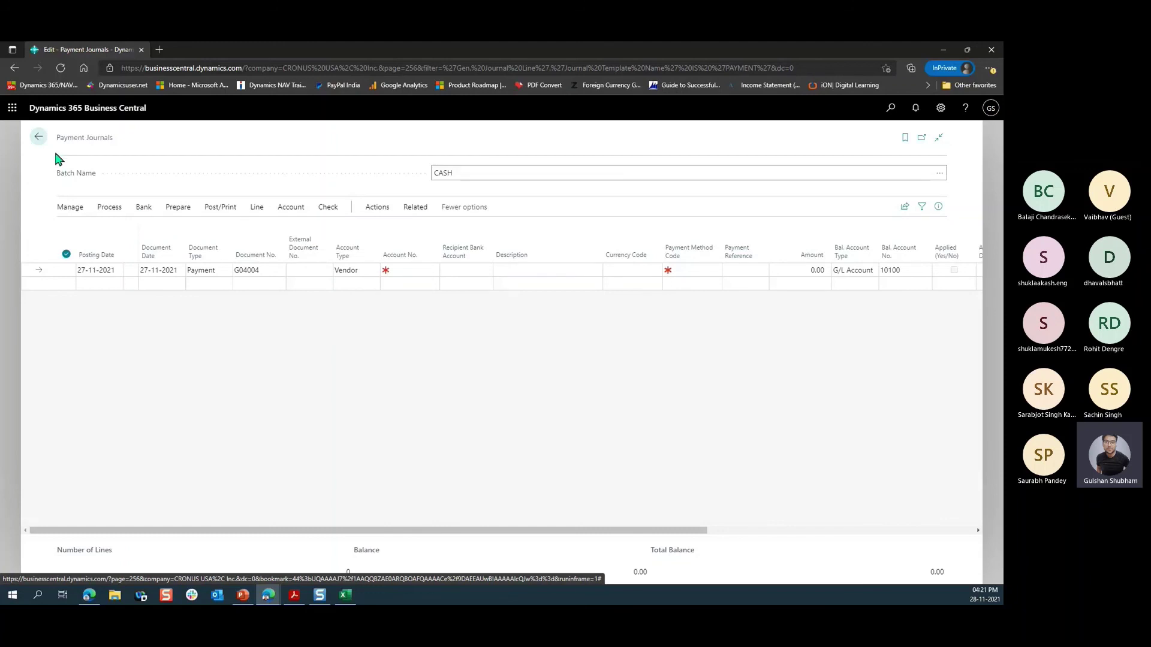
pyautogui.click(38, 137)
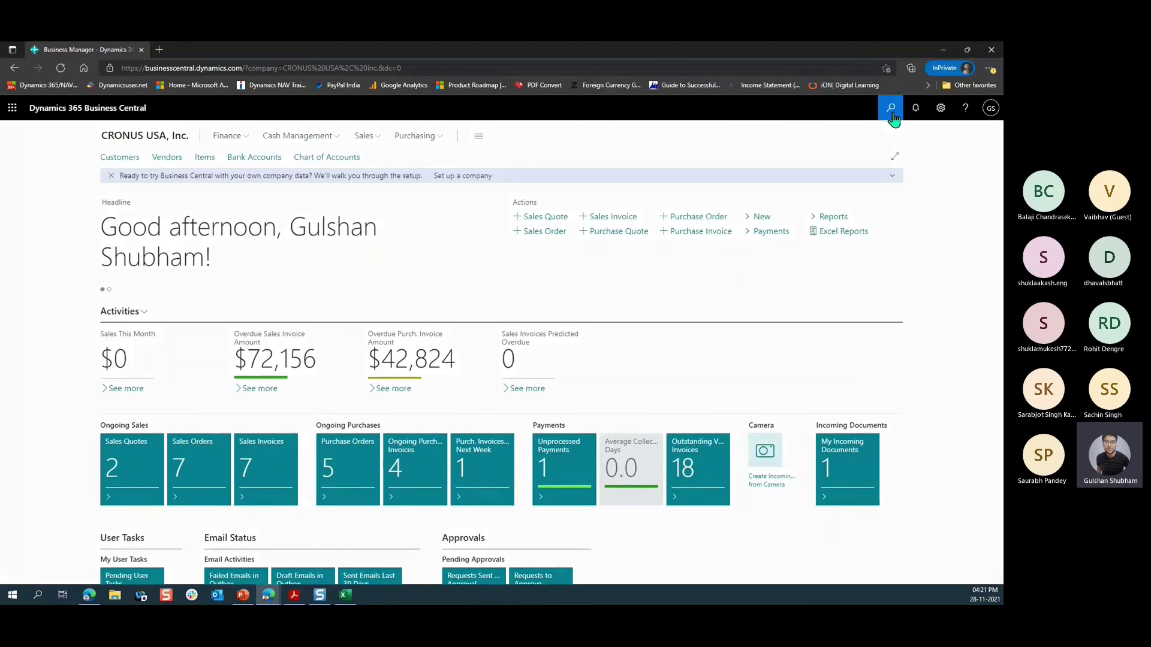
pyautogui.click(891, 110)
pyautogui.write('vendor led')
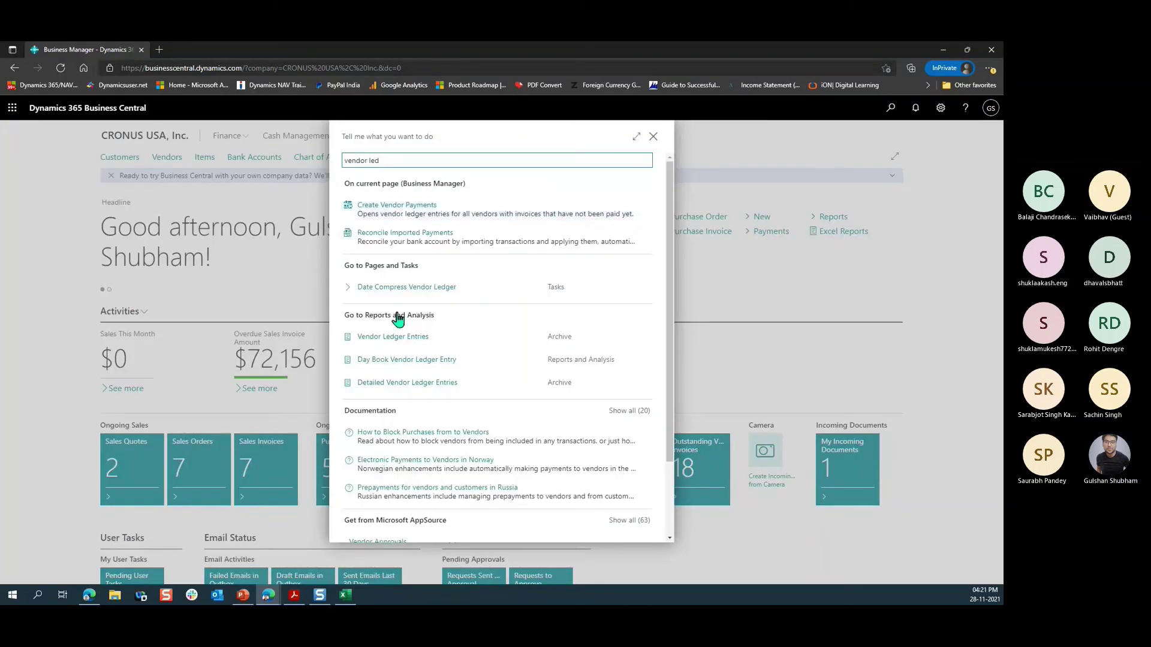
pyautogui.click(399, 338)
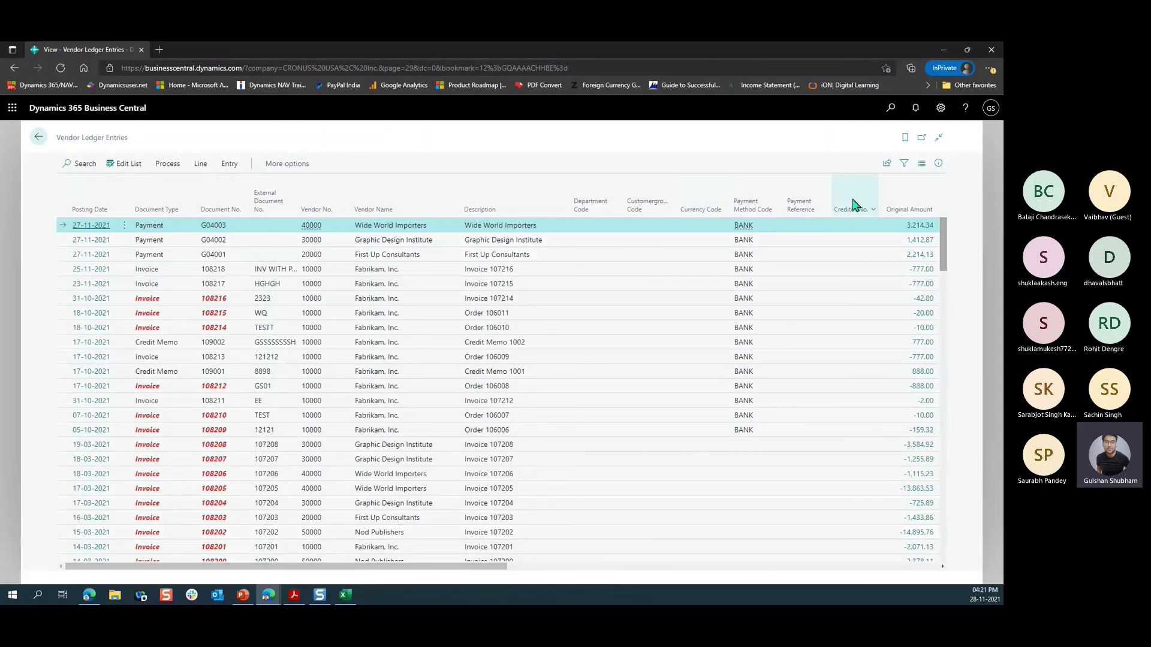
# Step: Filter the vendor ledger entries to Open = Yes and bring the On Hold and export-related columns into view
pyautogui.click(903, 163)
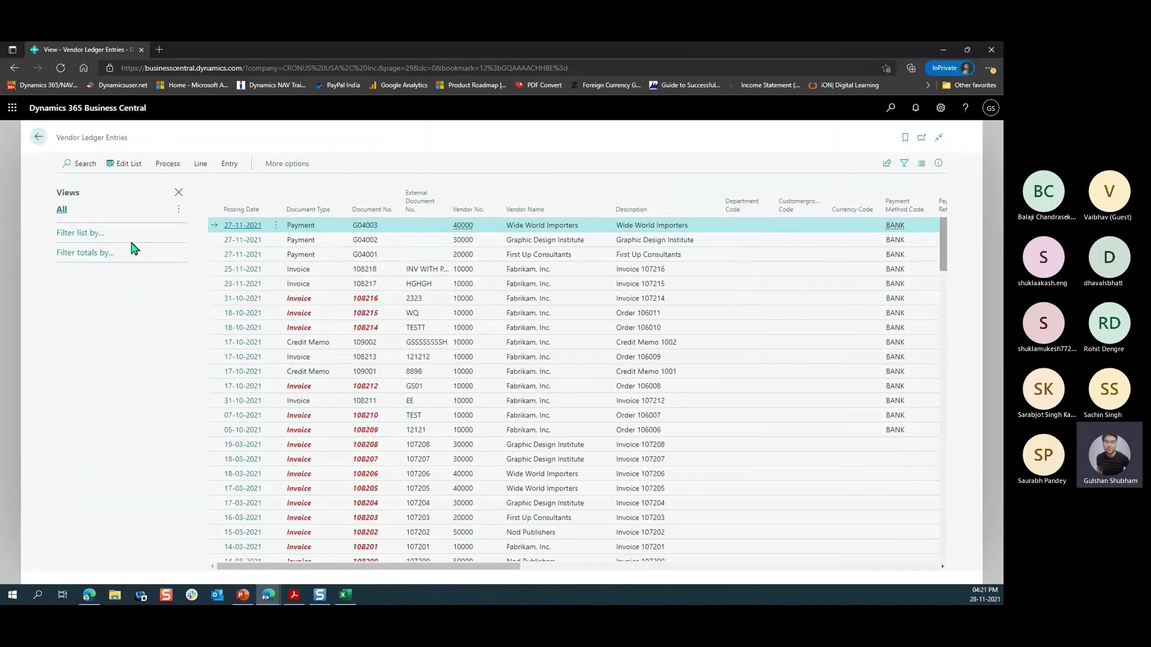
pyautogui.click(83, 232)
pyautogui.write('Open')
pyautogui.click(94, 459)
pyautogui.click(90, 261)
pyautogui.click(75, 313)
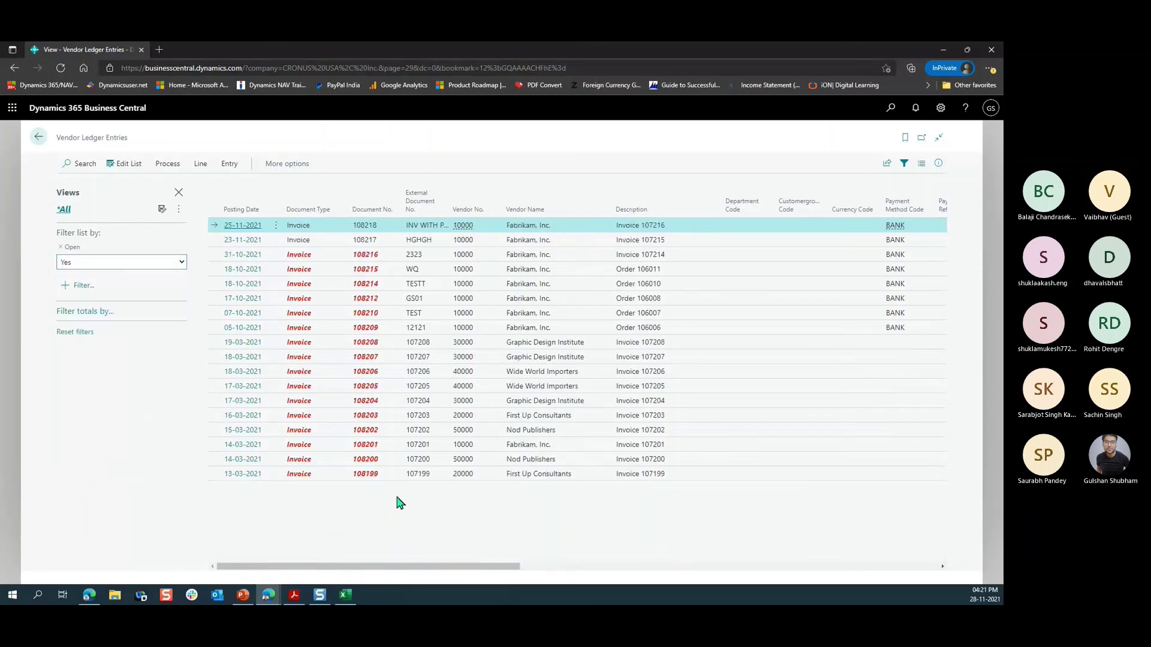
pyautogui.moveTo(419, 571); pyautogui.dragTo(917, 543)
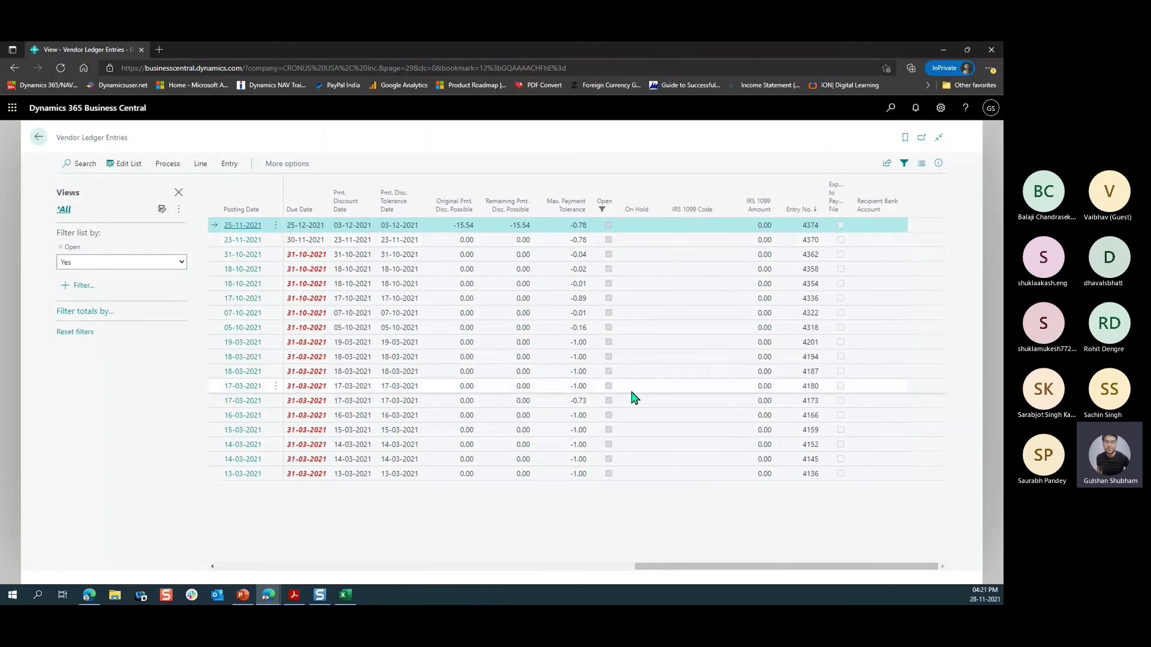
# Step: Set On Hold to YES for First Up Consultants' open invoice entry posted 13-03-2021, and check its vendor and amount details
pyautogui.click(134, 169)
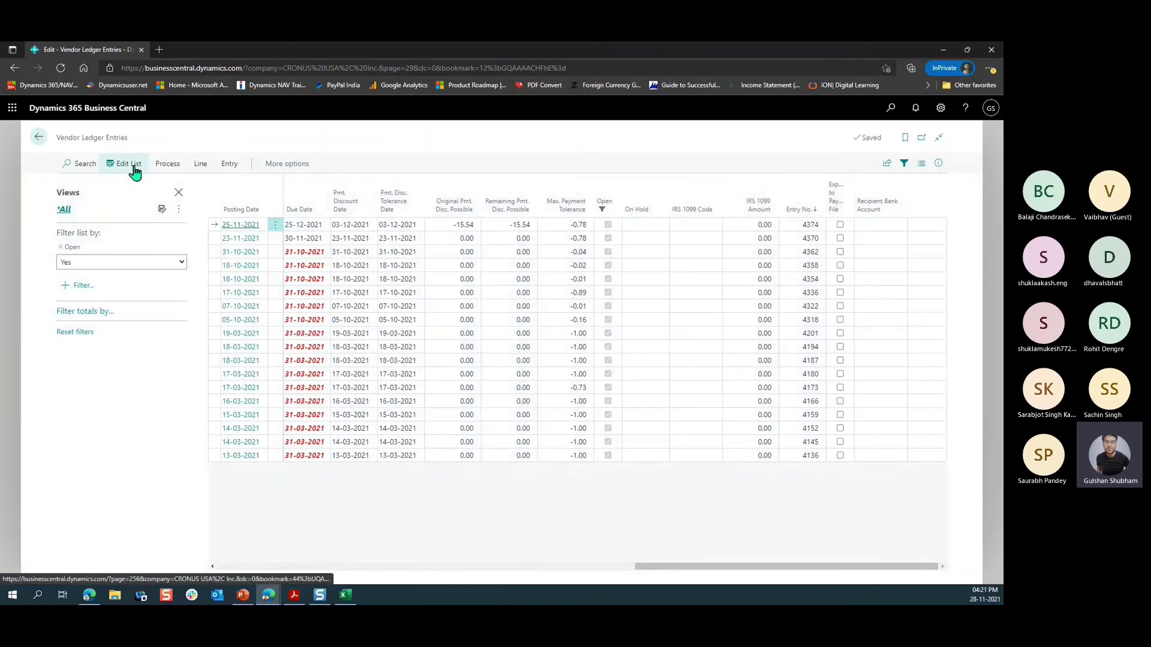
pyautogui.click(638, 454)
pyautogui.write('Yes')
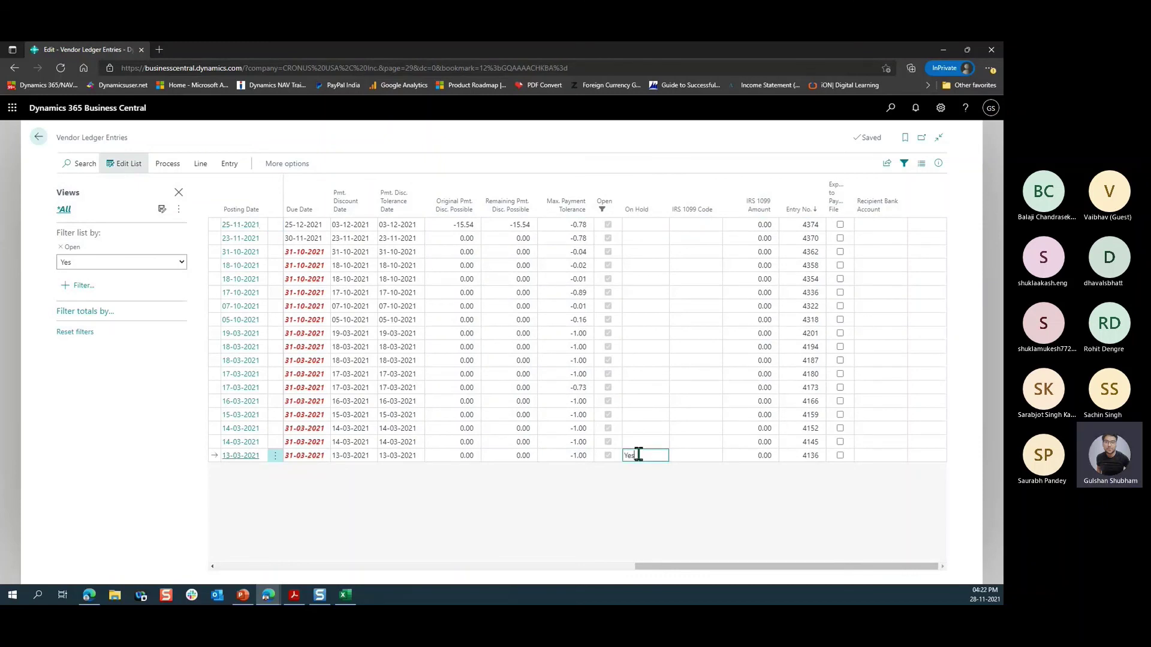
pyautogui.press('Tab')
pyautogui.click(644, 455)
pyautogui.press('Tab')
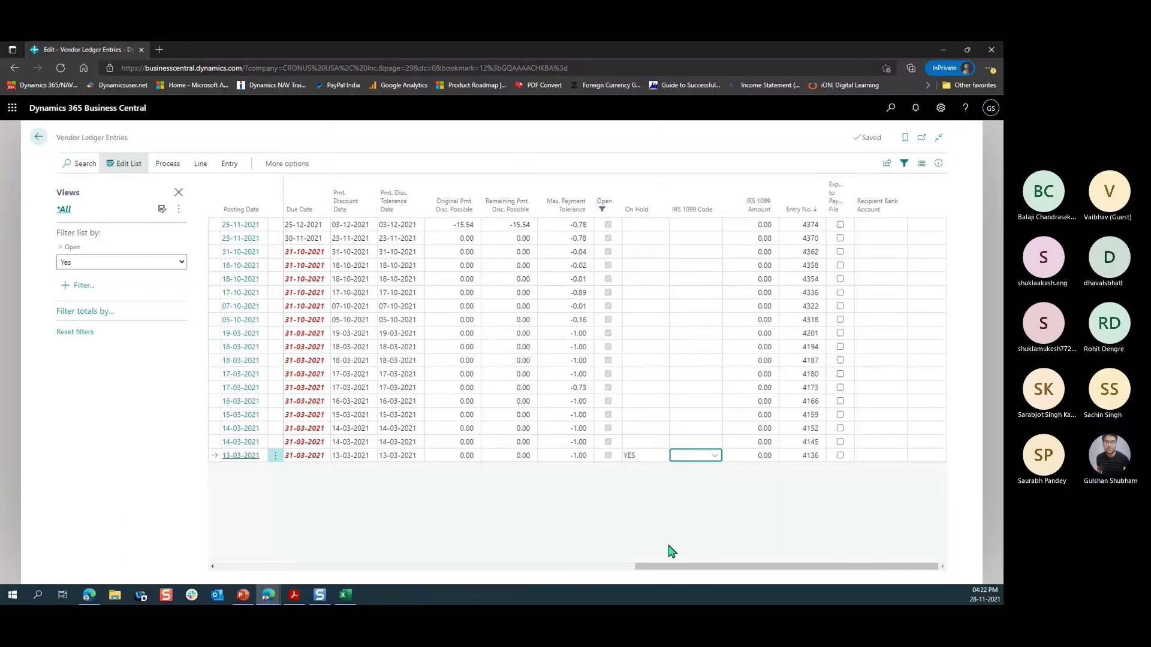
pyautogui.moveTo(678, 567); pyautogui.dragTo(275, 572)
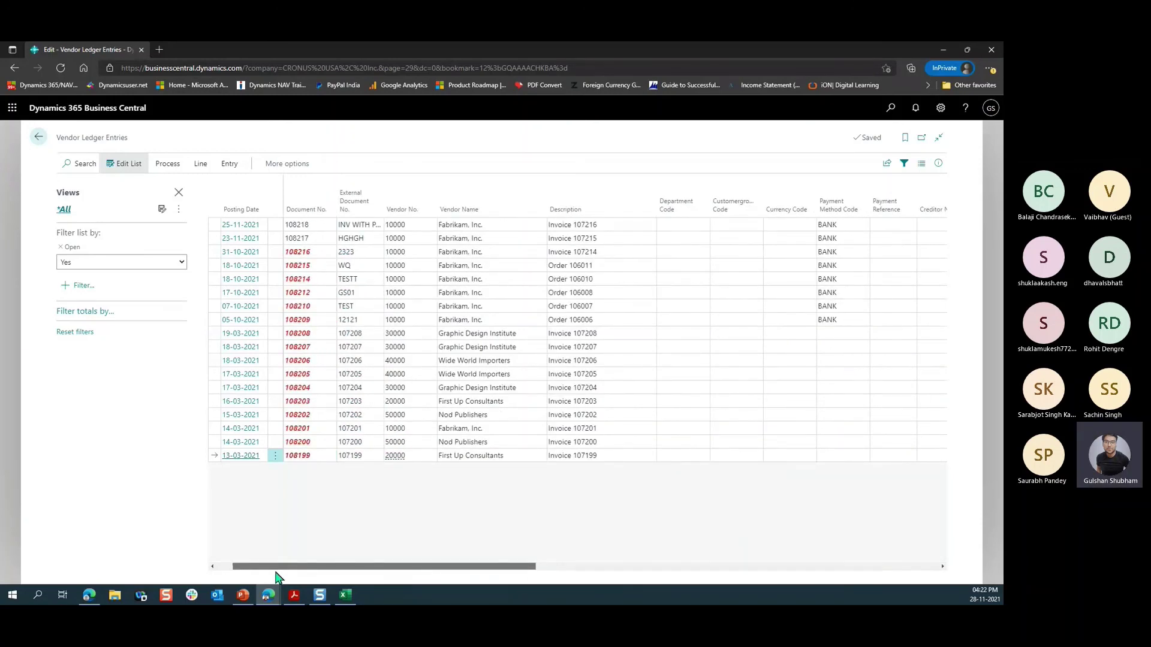
pyautogui.moveTo(278, 576); pyautogui.dragTo(603, 563)
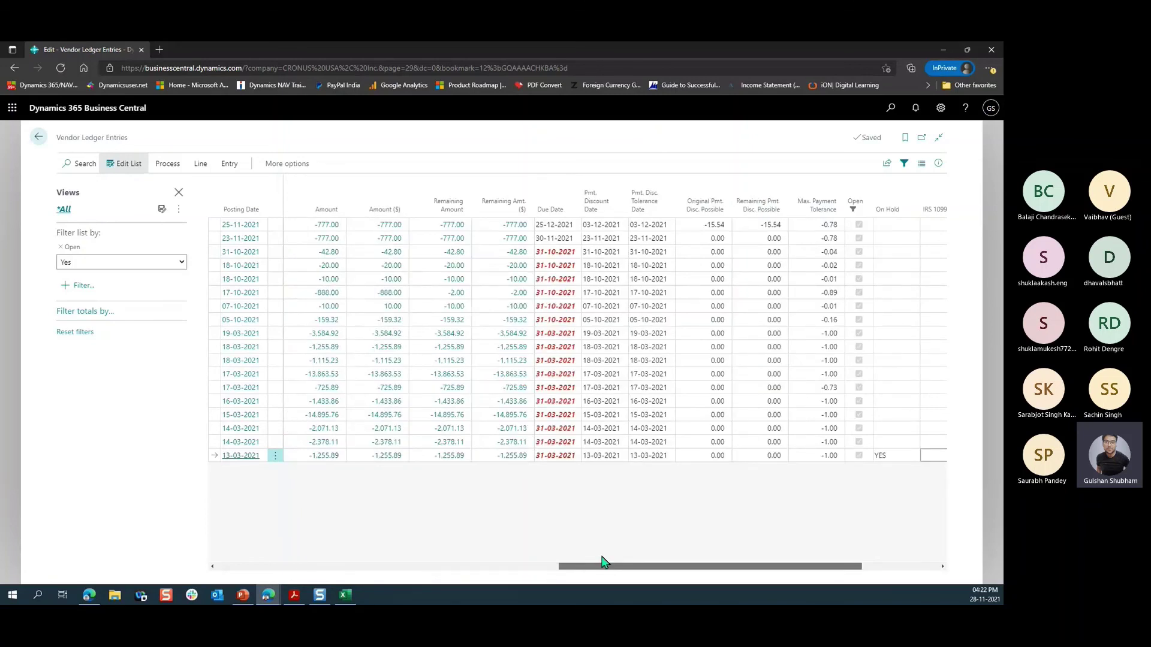
pyautogui.moveTo(602, 563); pyautogui.dragTo(619, 563)
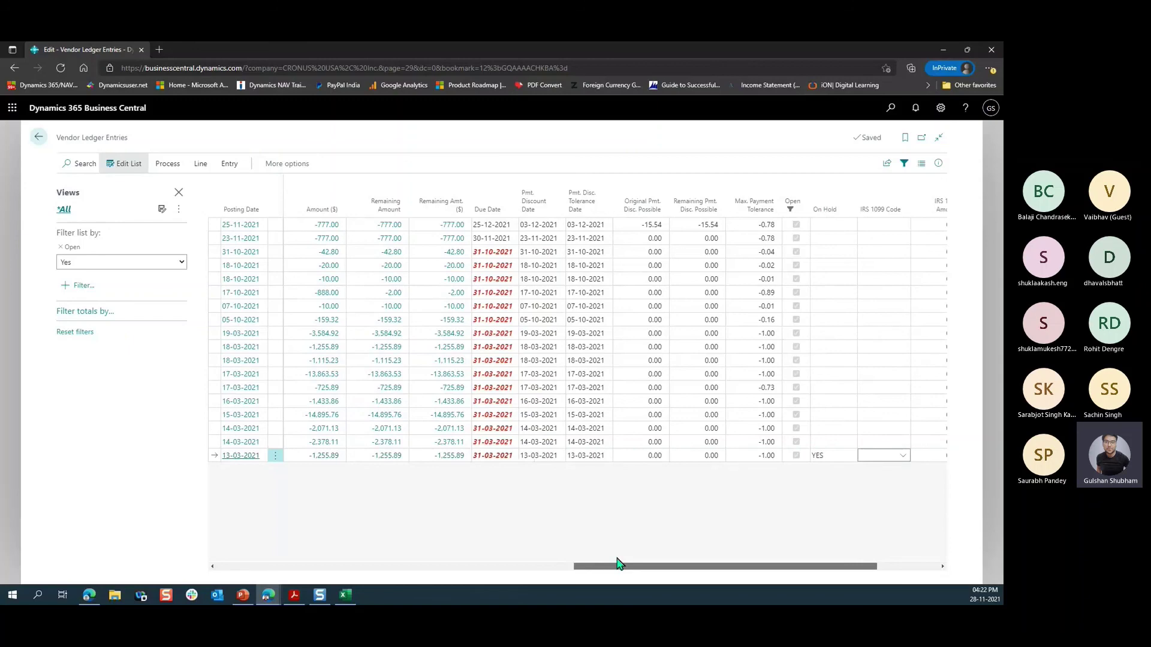
pyautogui.moveTo(638, 575); pyautogui.dragTo(272, 569)
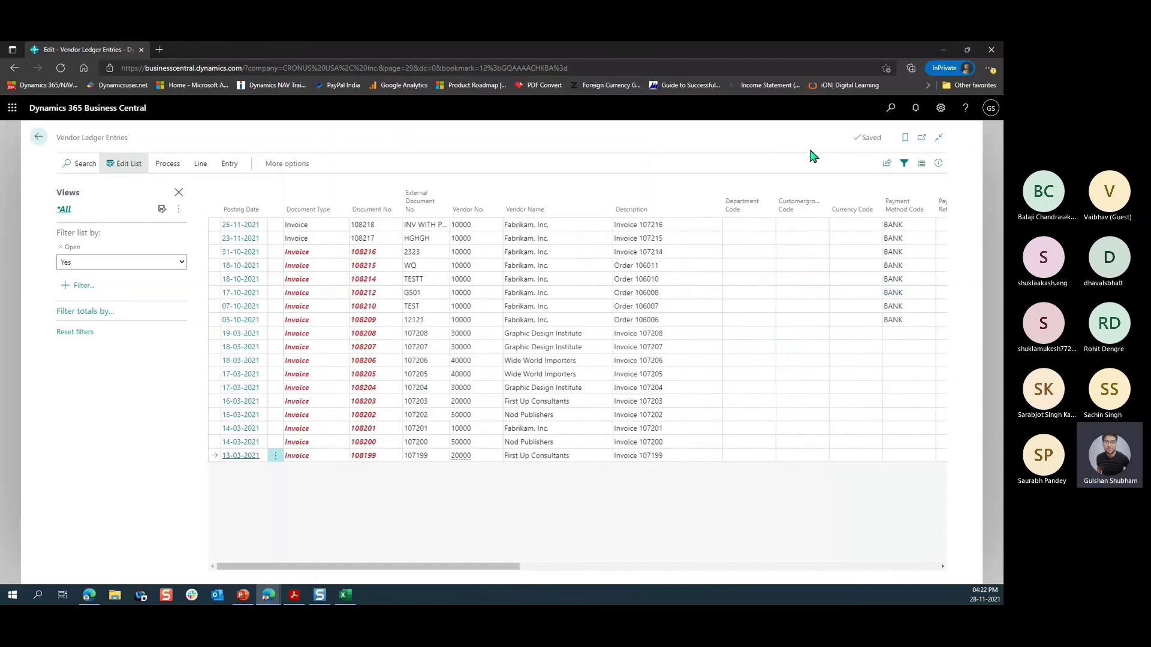
# Step: Search for and open Payment Journals, and start Suggest Vendor Payments for the CASH batch
pyautogui.click(886, 113)
pyautogui.write('pay jou')
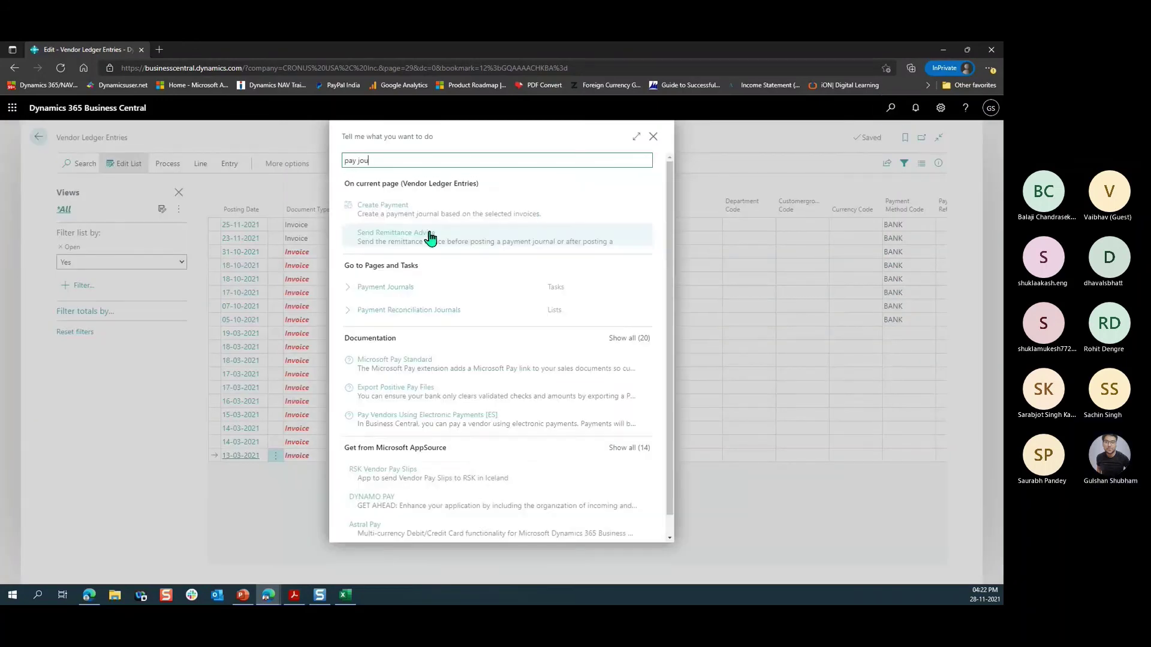
pyautogui.click(396, 288)
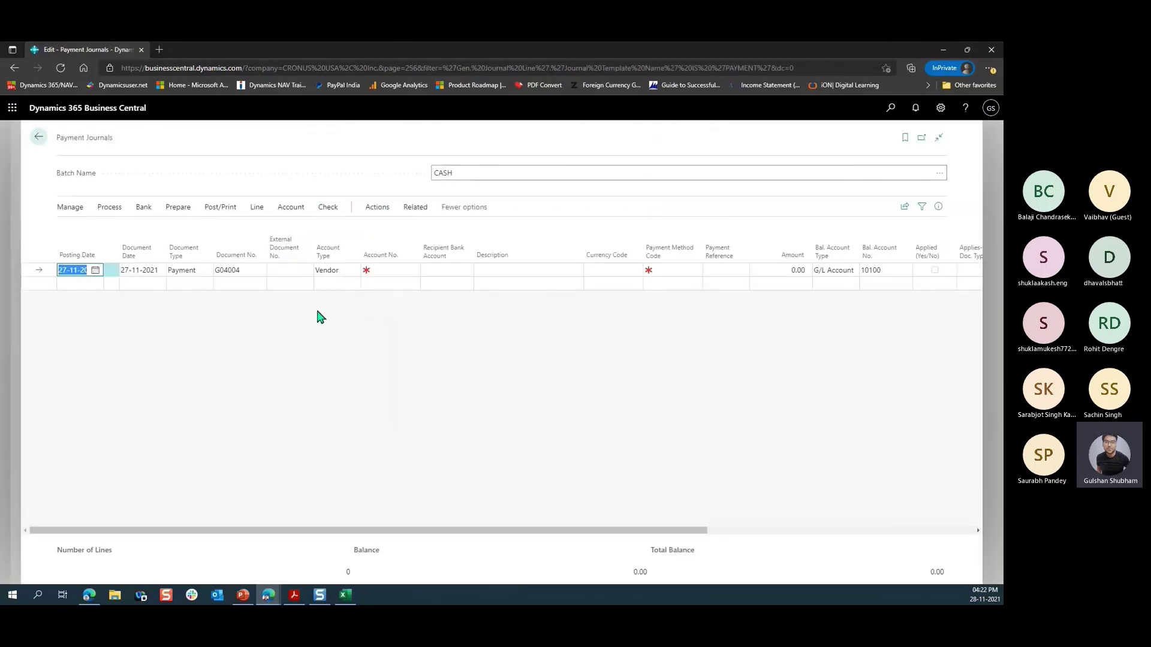
pyautogui.click(244, 270)
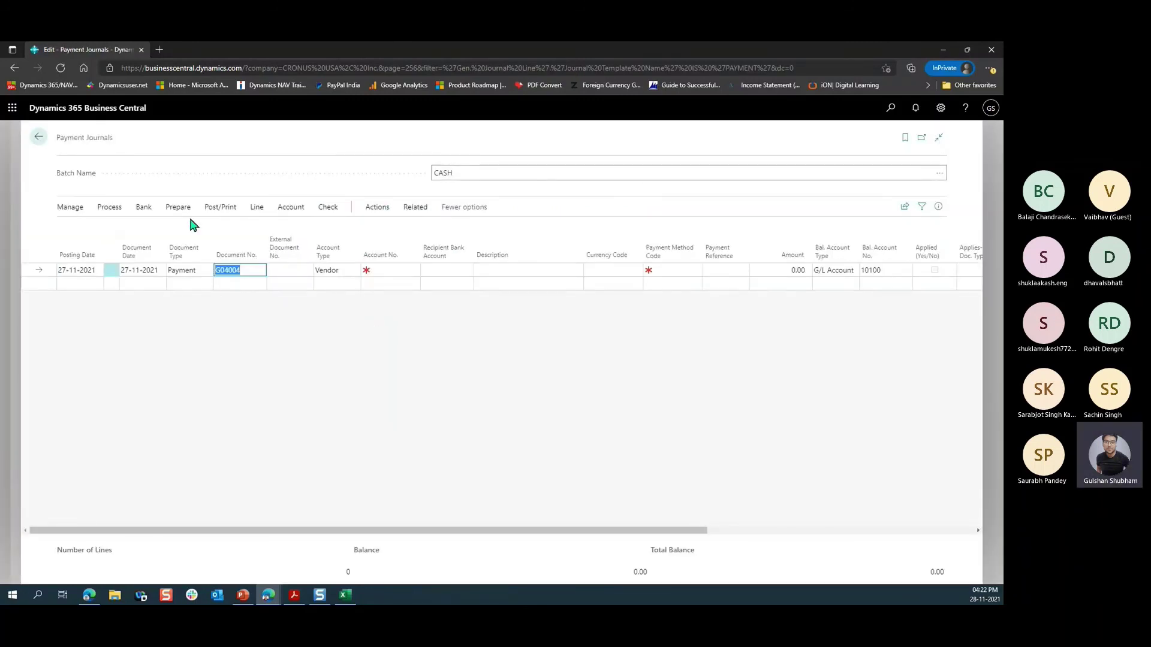
pyautogui.click(189, 215)
pyautogui.click(141, 230)
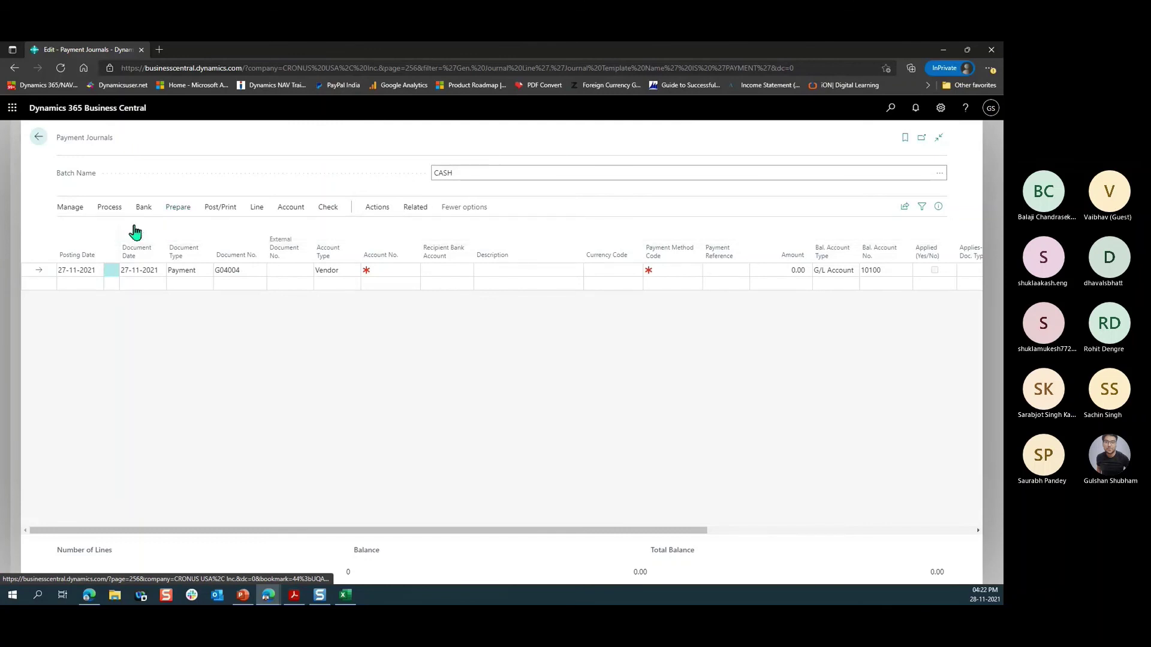
# Step: Turn off Use Vendor Priority and clear the Available Amount in the Suggest Vendor Payments options
pyautogui.click(465, 298)
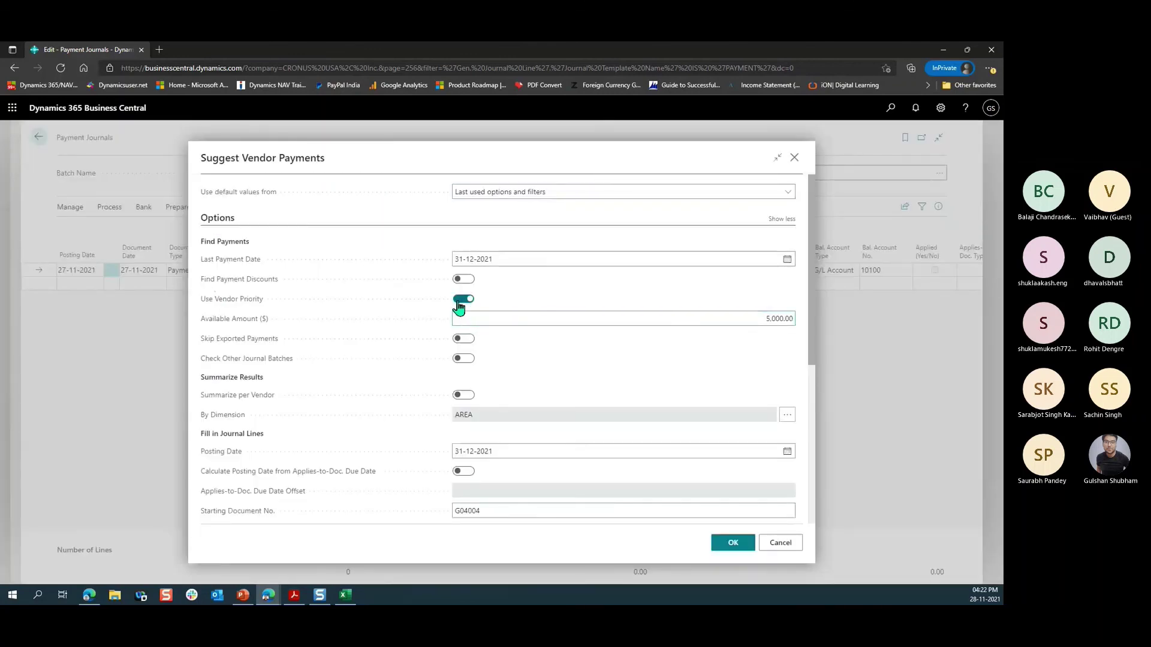
pyautogui.scroll(-5, 541, 404)
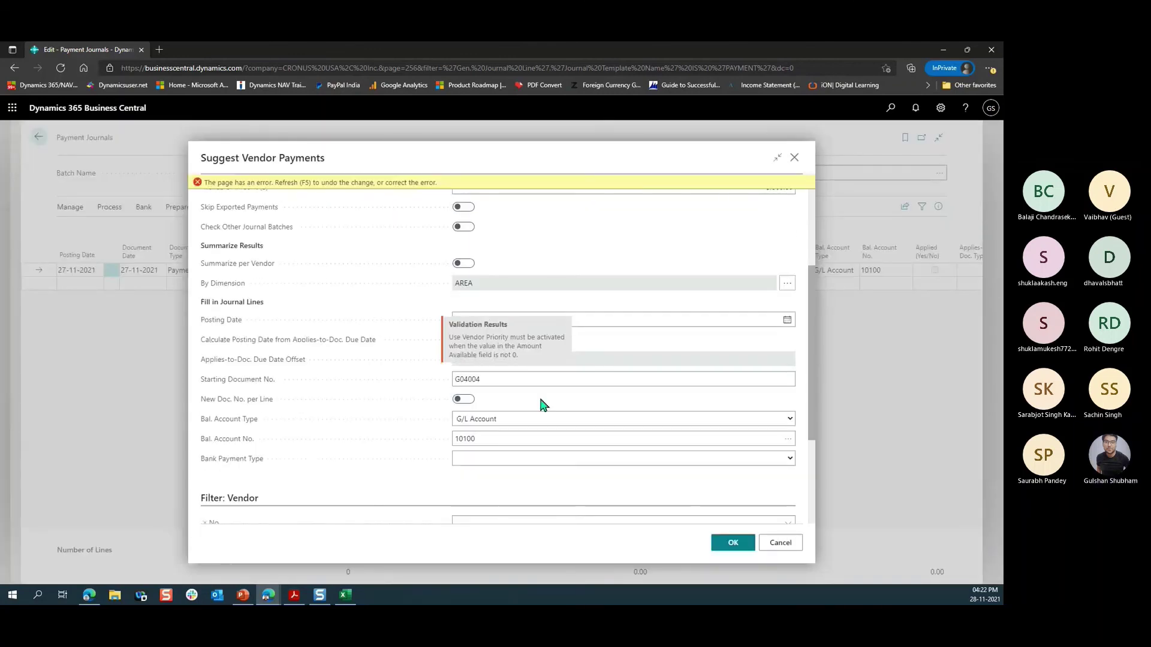
pyautogui.scroll(5, 547, 404)
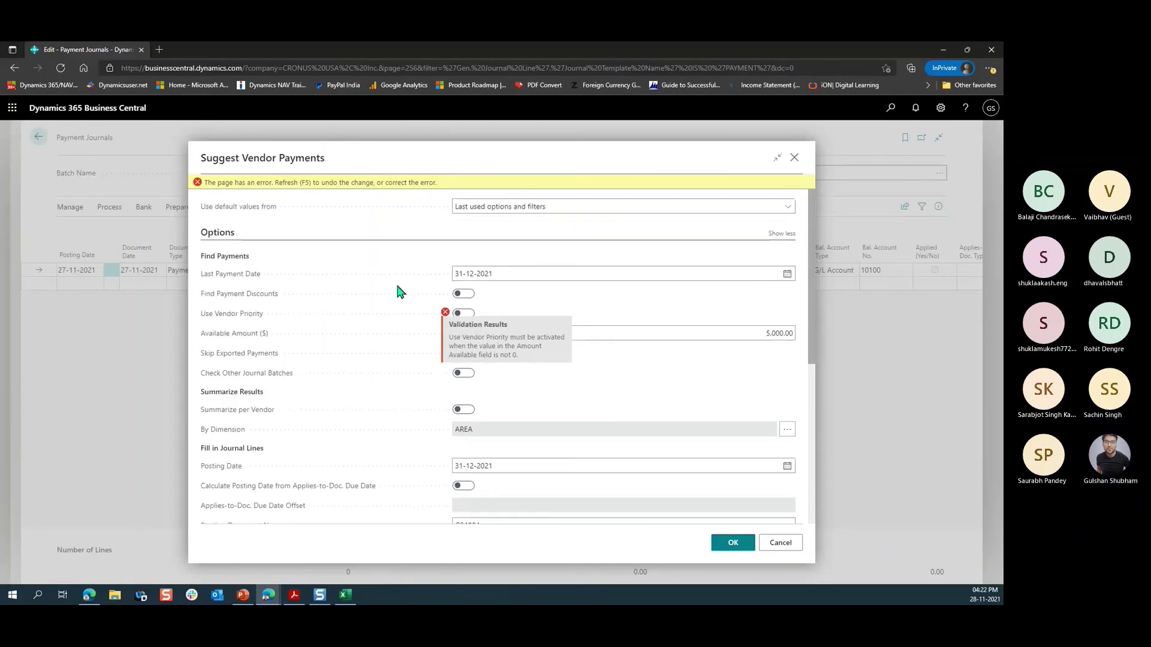
pyautogui.scroll(-5, 506, 348)
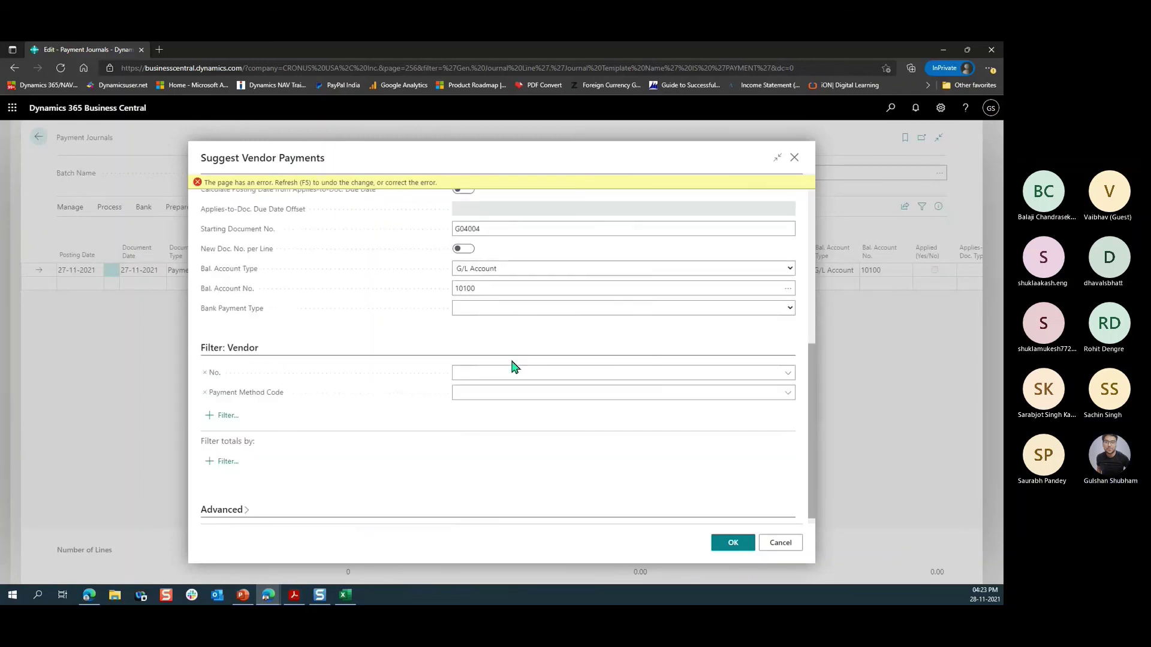
pyautogui.scroll(5, 505, 361)
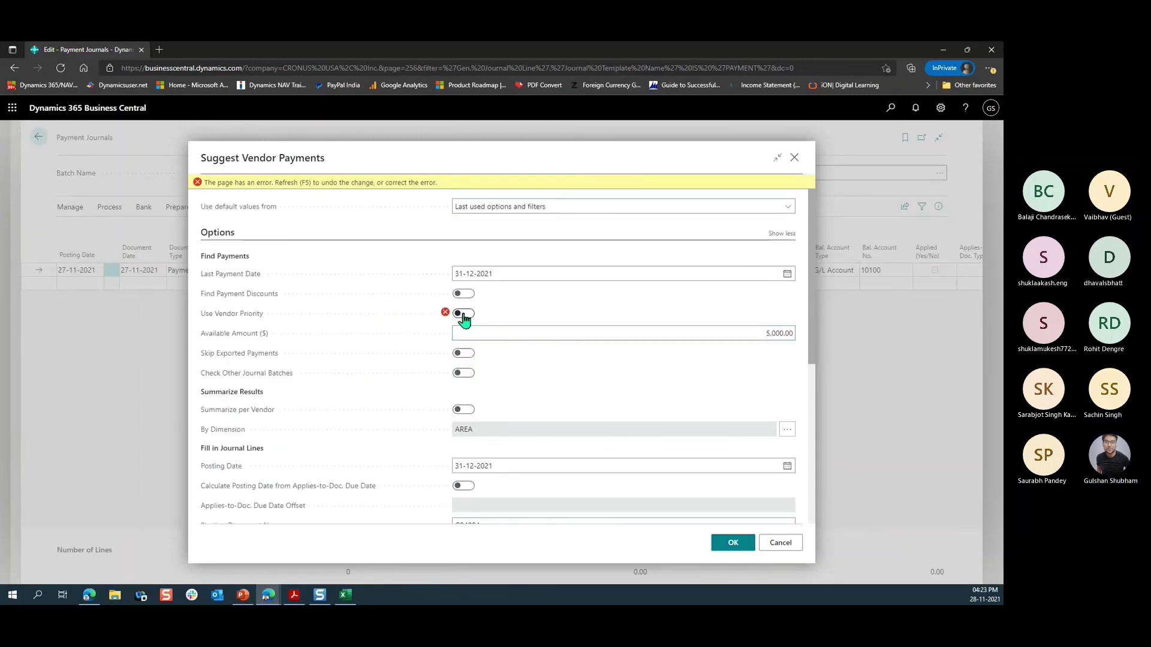
pyautogui.moveTo(450, 318)
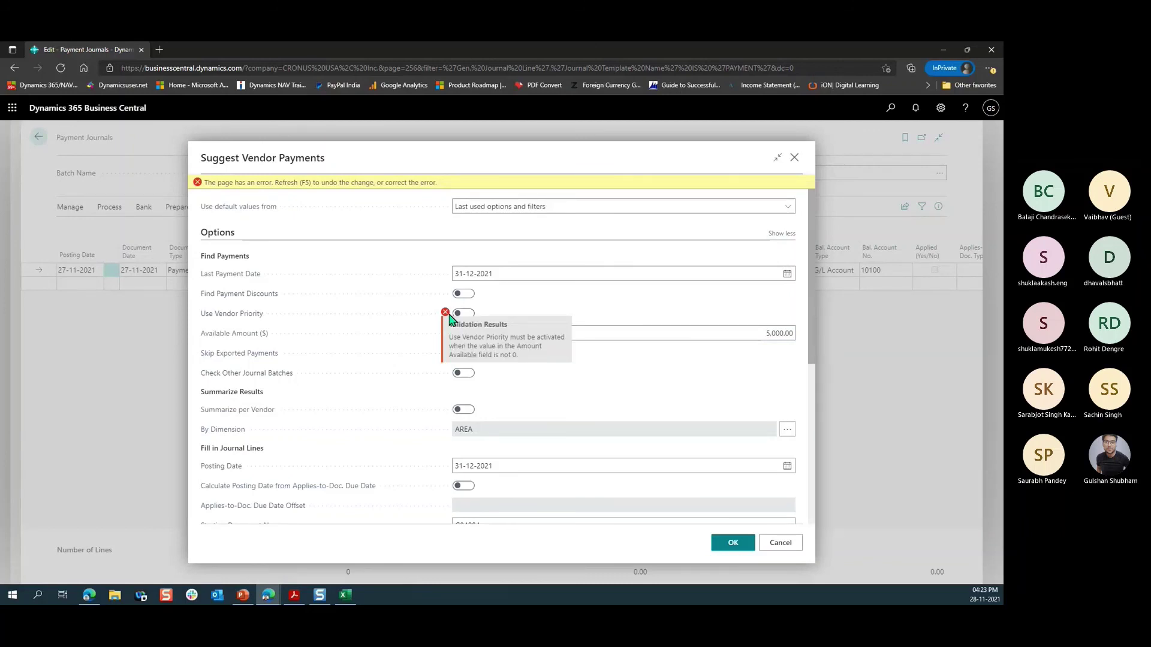
pyautogui.click(658, 327)
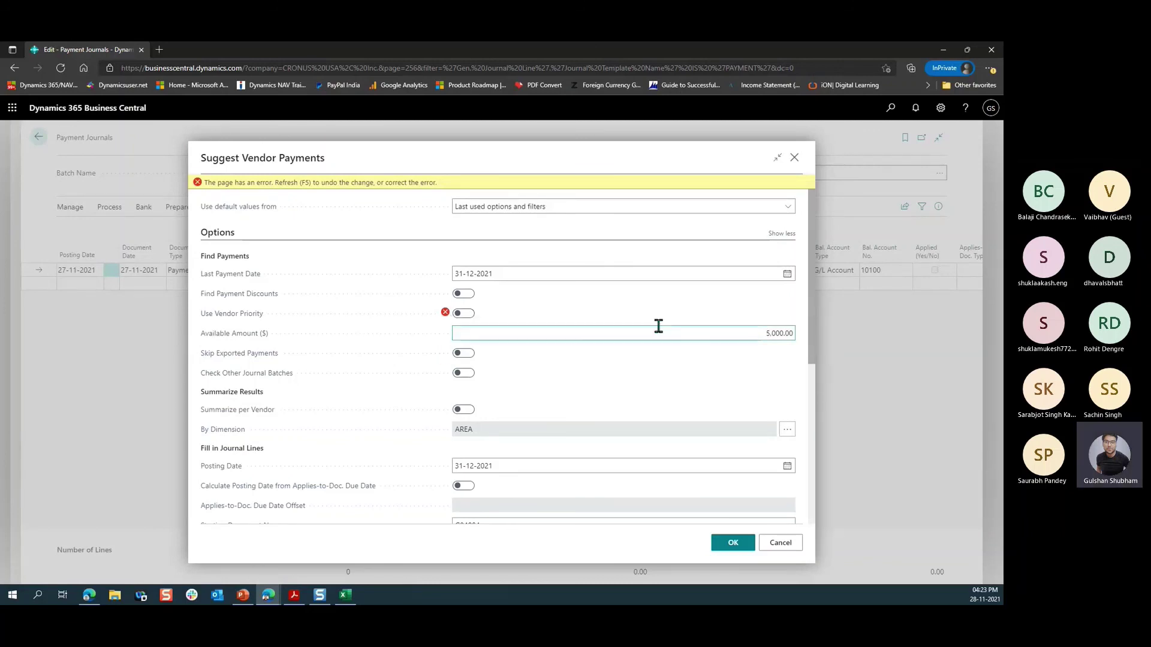
pyautogui.click(701, 330)
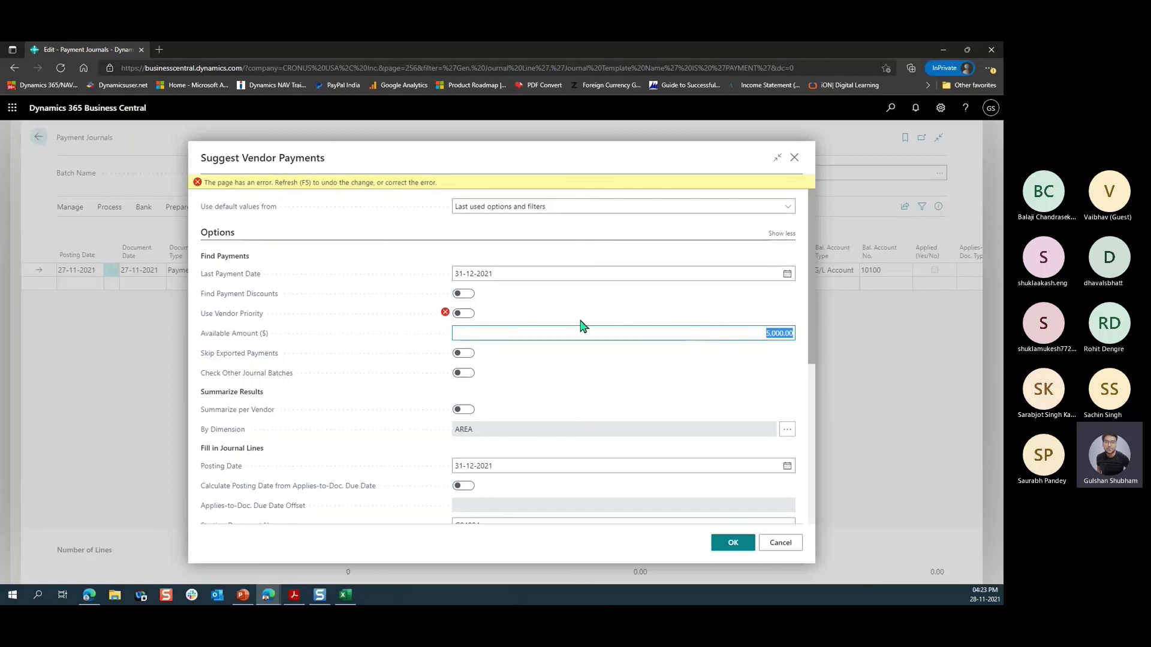
pyautogui.press('BackSpace')
pyautogui.press('Tab')
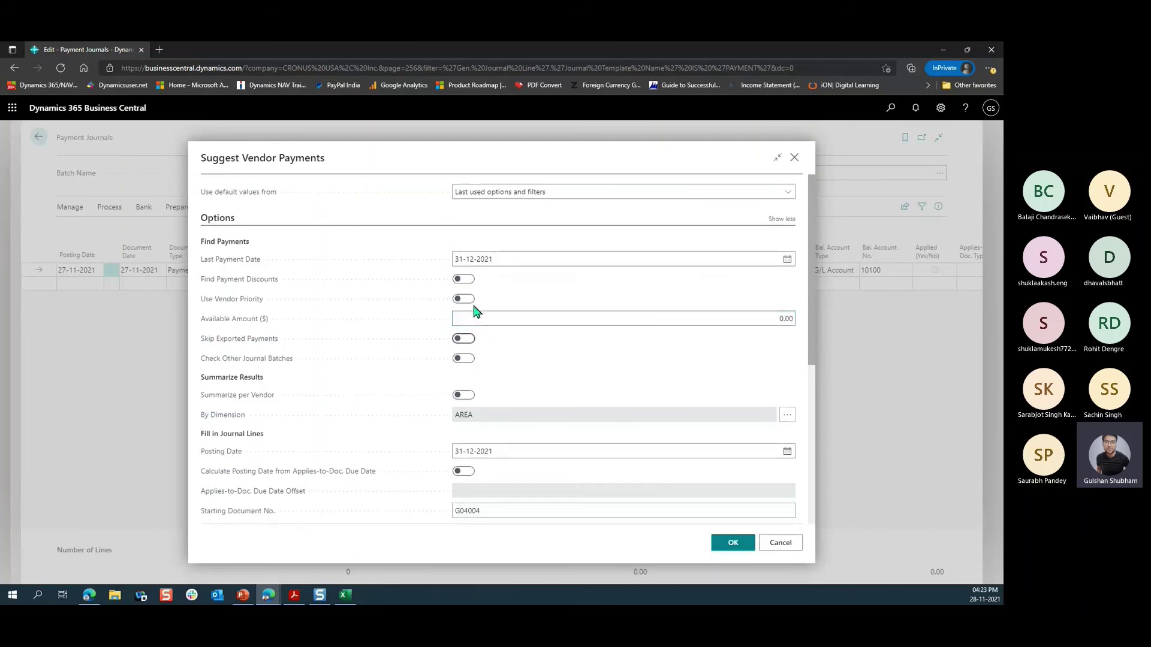
# Step: Try an Available Amount of 5,000 with Use Vendor Priority on, and reset both options
pyautogui.click(739, 316)
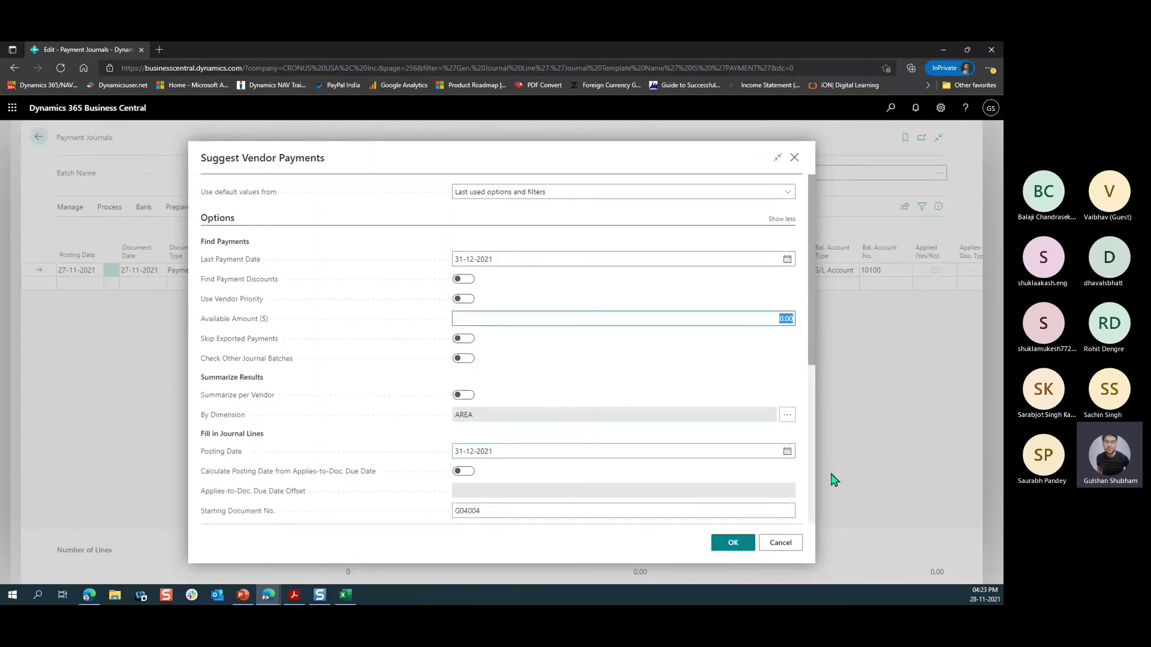
pyautogui.write('5000')
pyautogui.press('Tab')
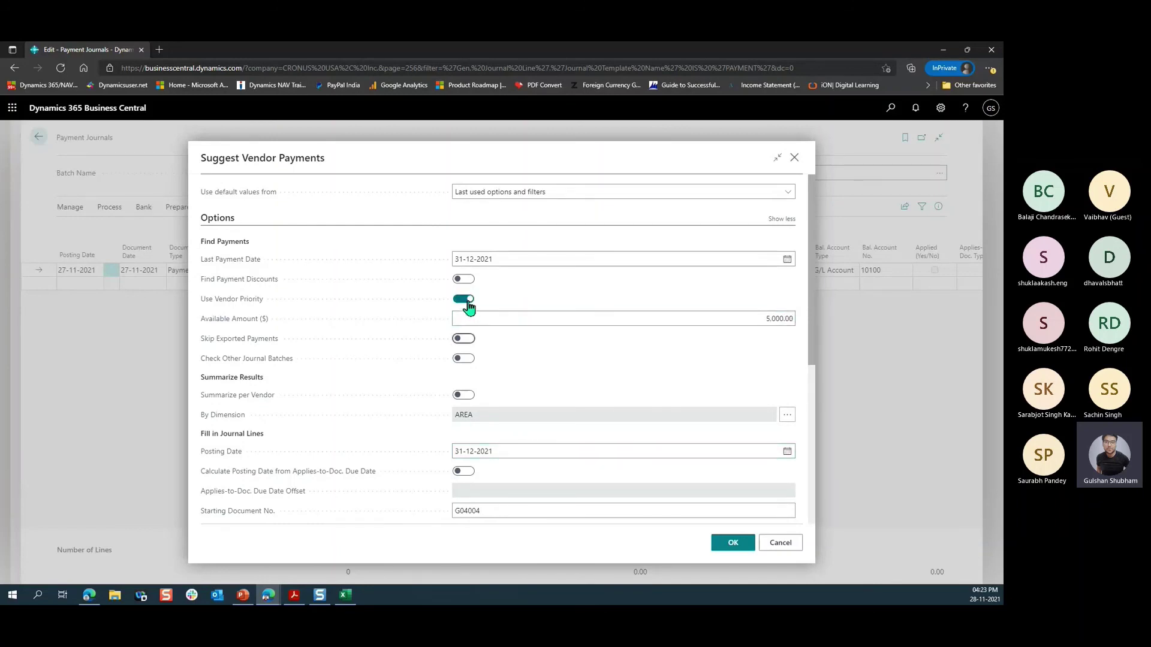
pyautogui.click(629, 321)
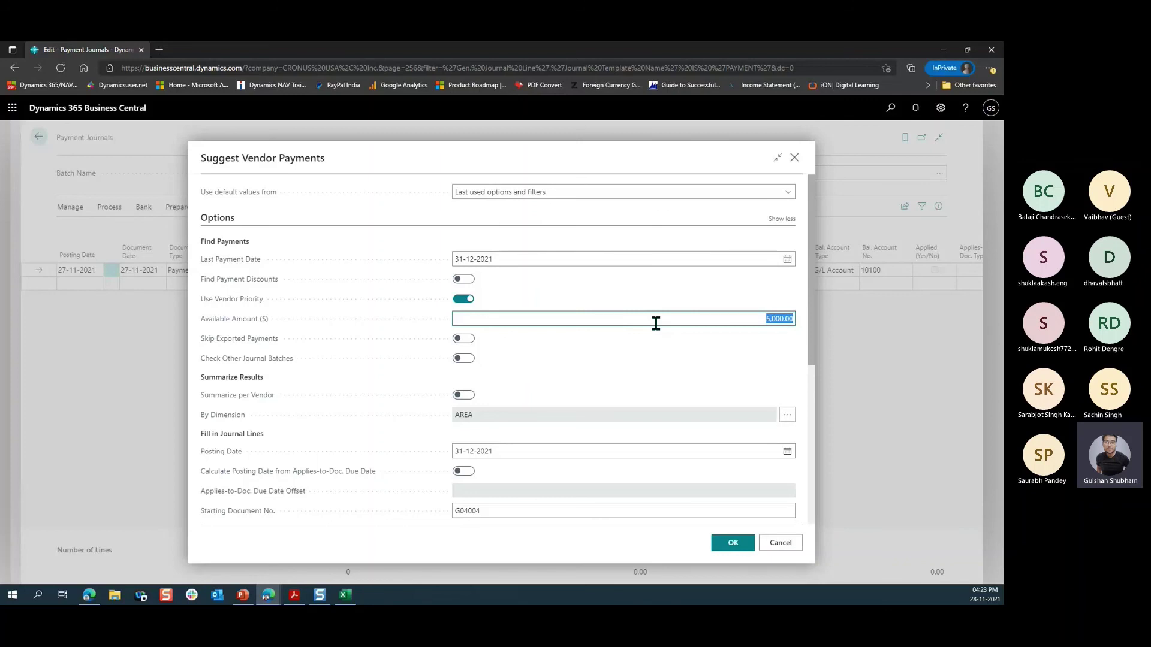
pyautogui.click(656, 324)
pyautogui.doubleClick(788, 321)
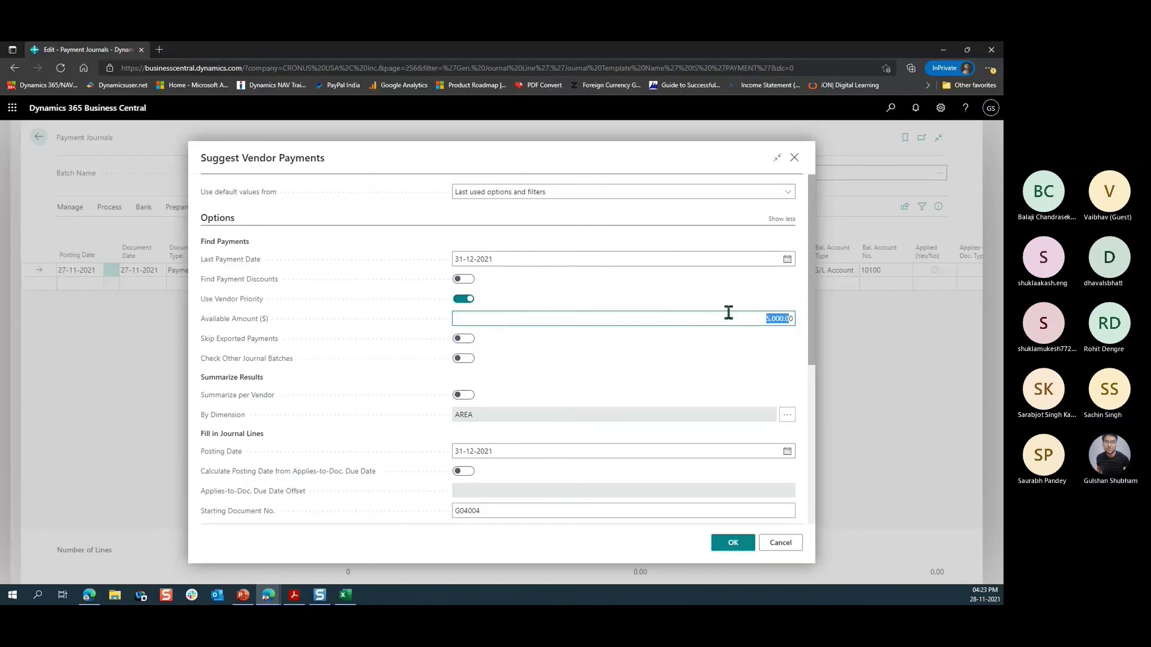
pyautogui.press('BackSpace')
pyautogui.click(464, 298)
# Step: Suggest vendor payments up to 31-12-2021, and check the suggested journal lines for the invoice placed on hold
pyautogui.click(481, 251)
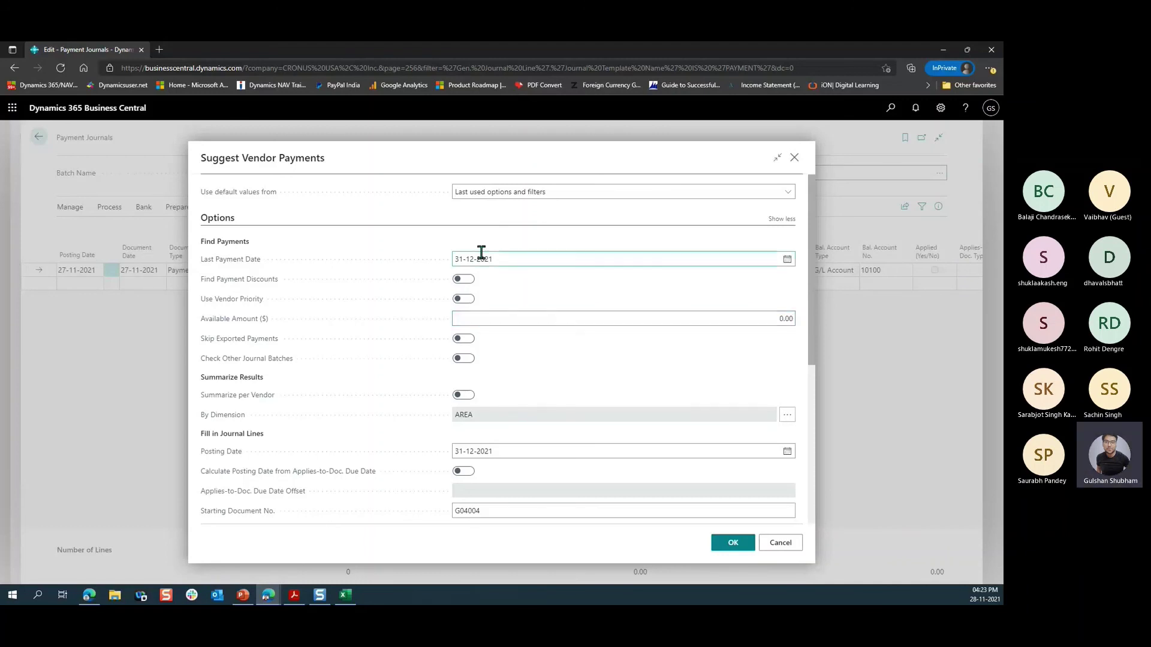
pyautogui.click(545, 258)
pyautogui.scroll(-4, 550, 300)
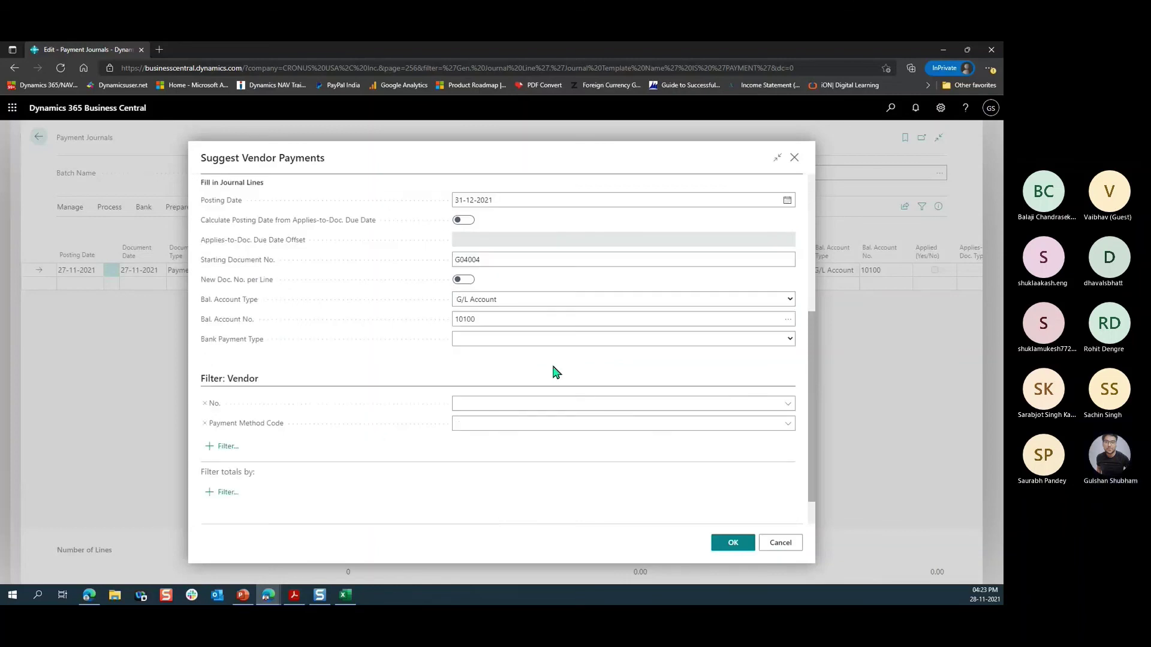
pyautogui.scroll(-2, 642, 418)
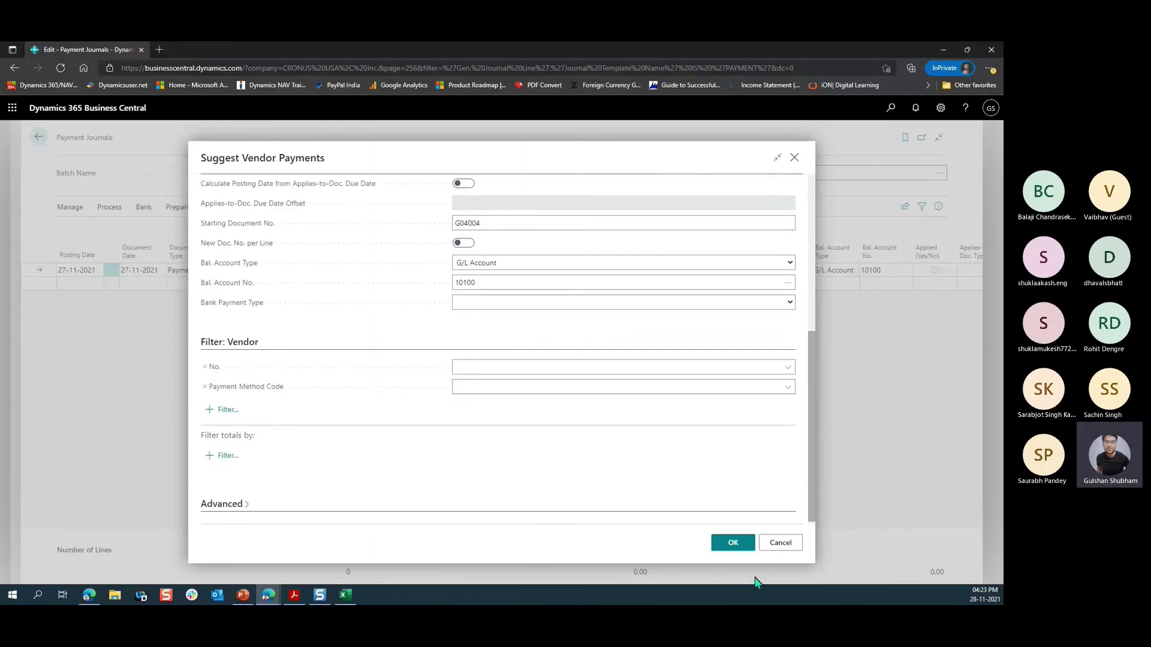
pyautogui.click(728, 544)
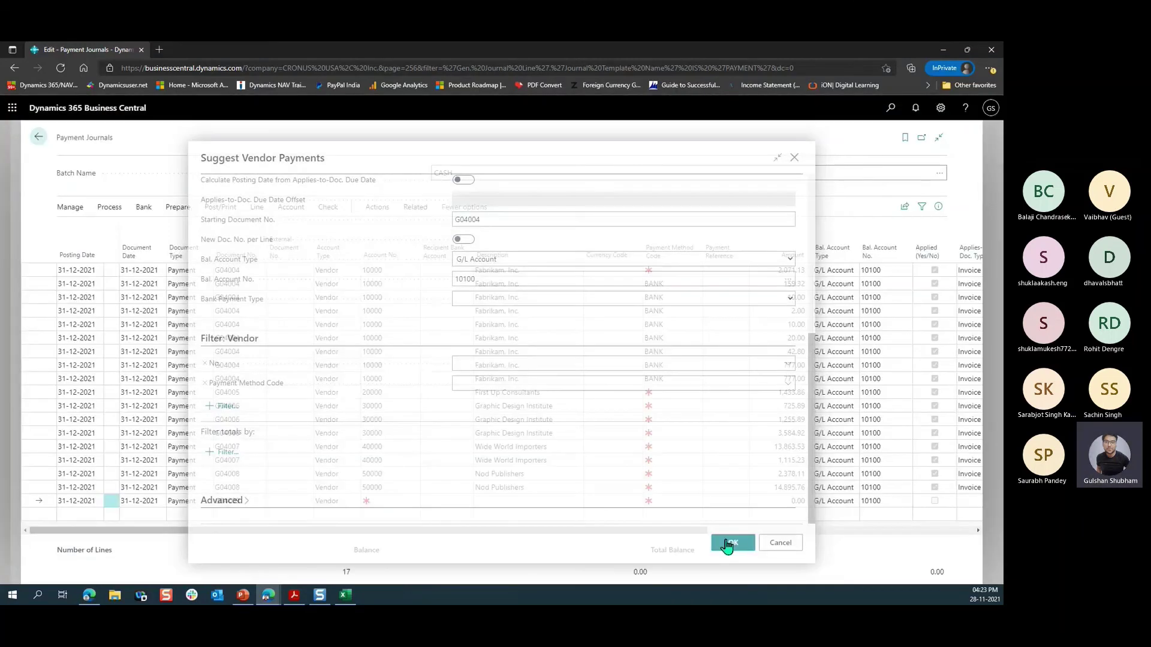
pyautogui.click(401, 490)
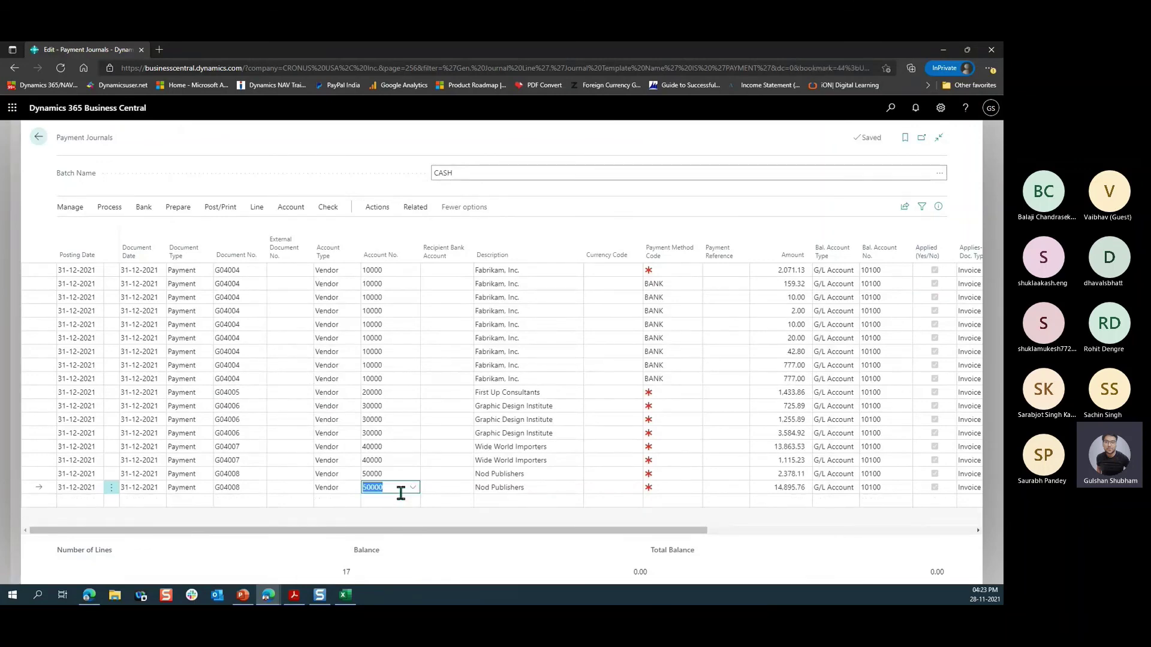
pyautogui.moveTo(442, 531); pyautogui.dragTo(300, 552)
# Step: Leave the payment journal, search for Purchase Invoices, and open the first listed invoice for Fabrikam, Inc
pyautogui.click(37, 139)
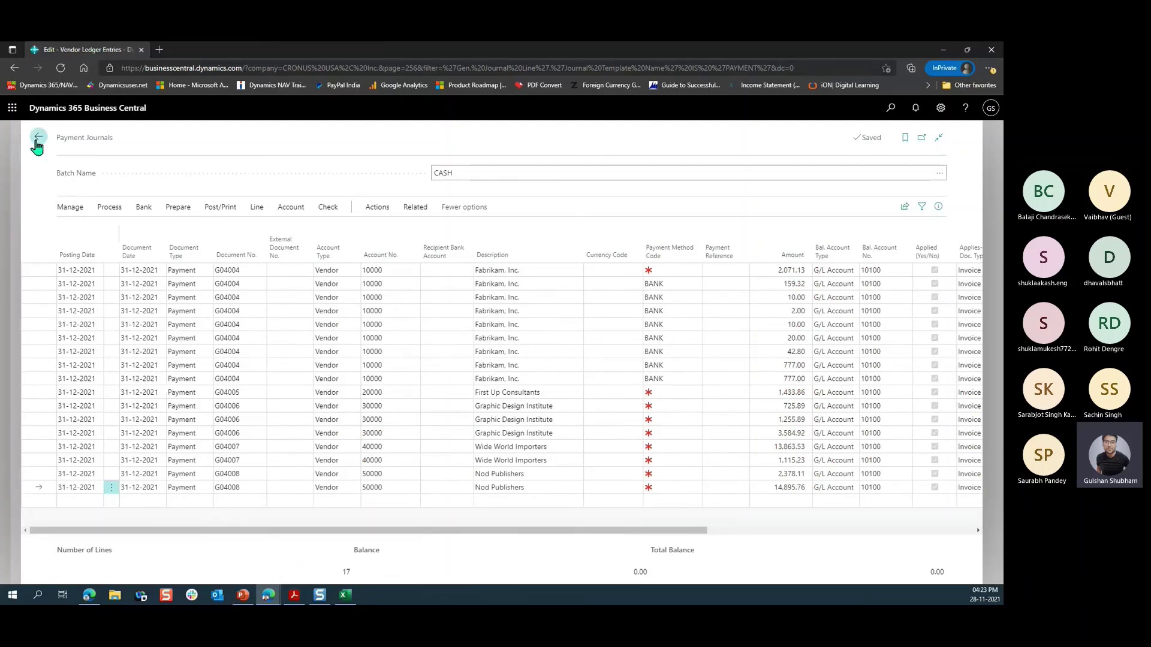
pyautogui.click(38, 139)
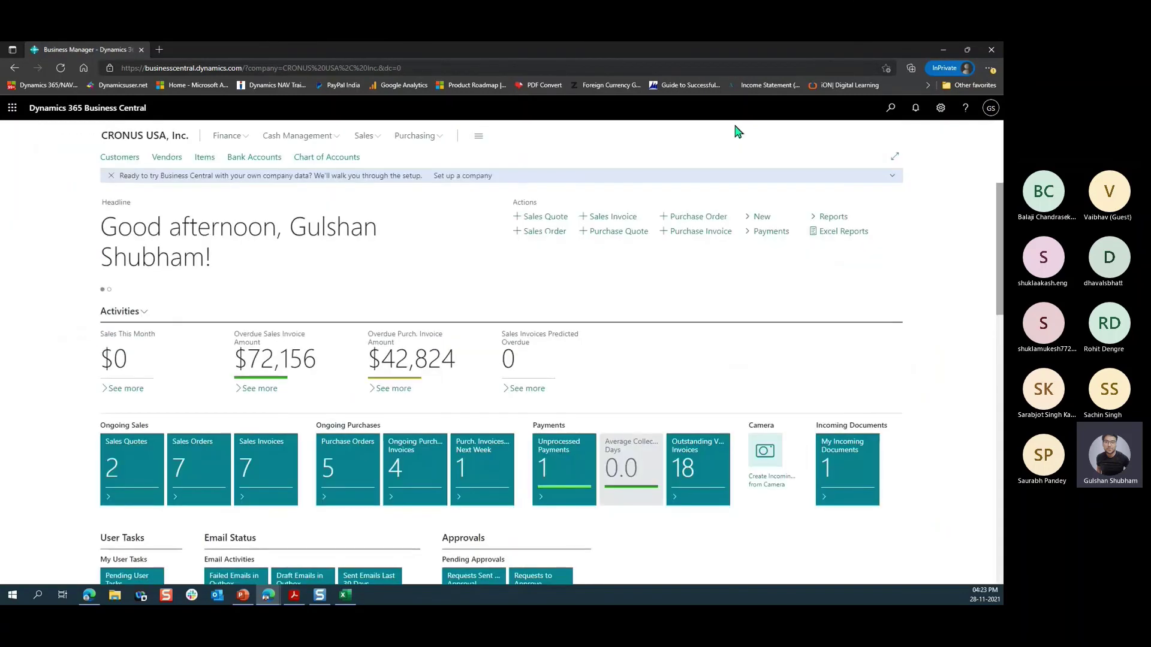
pyautogui.click(883, 111)
pyautogui.write('pur')
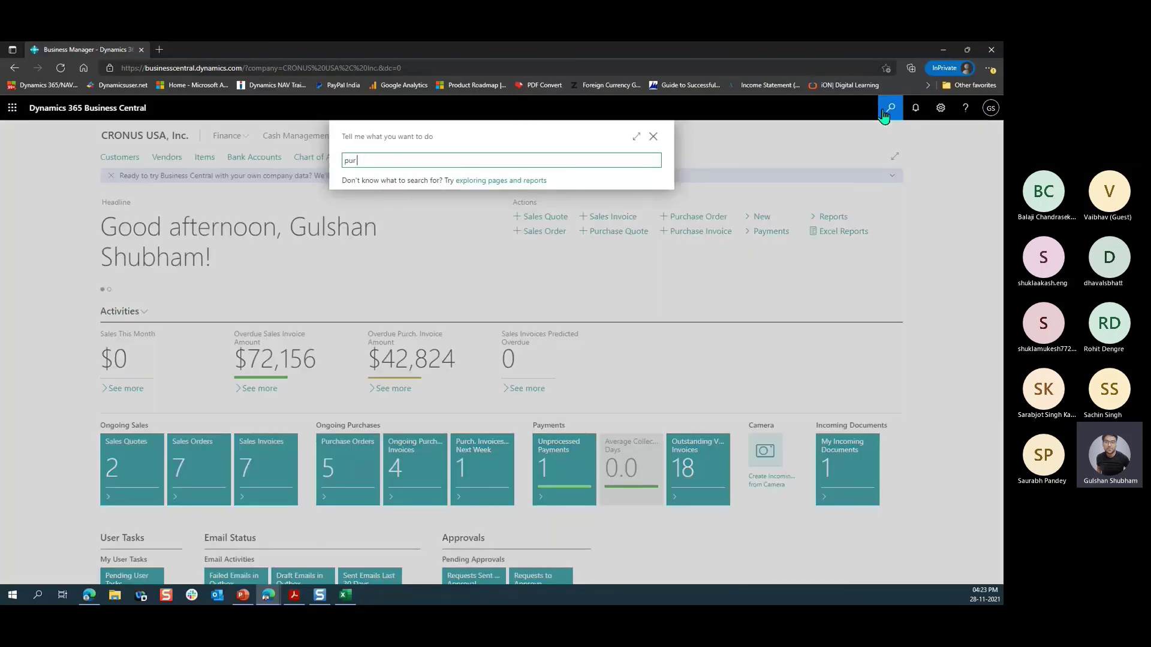
pyautogui.write(' inv')
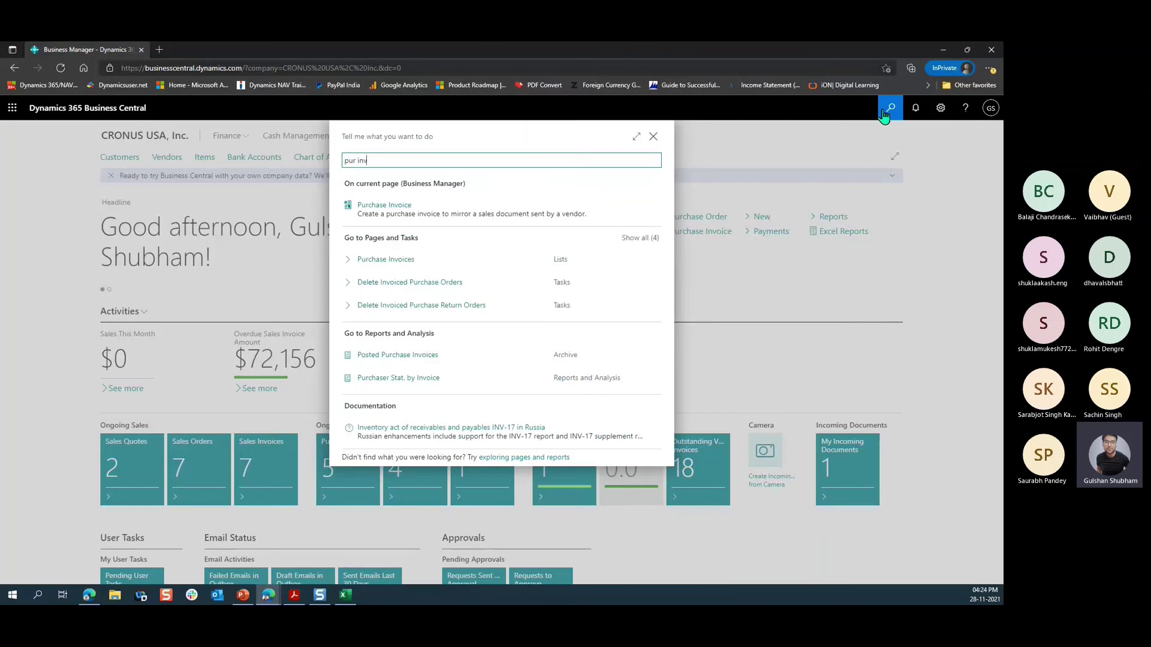
pyautogui.click(377, 264)
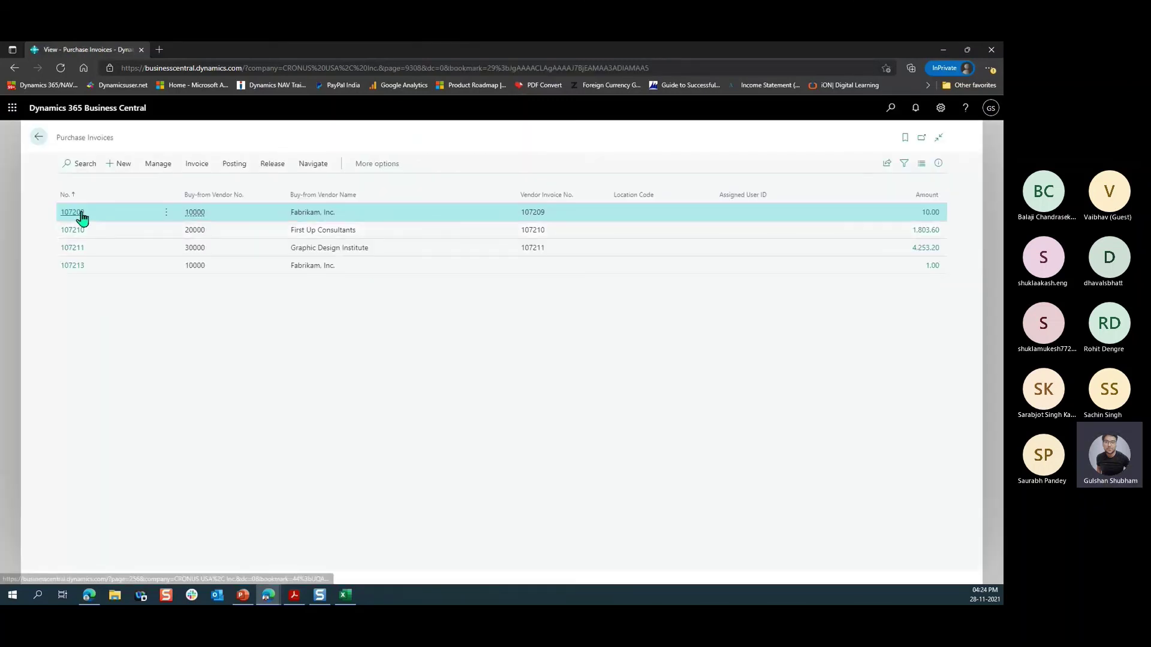
pyautogui.click(78, 213)
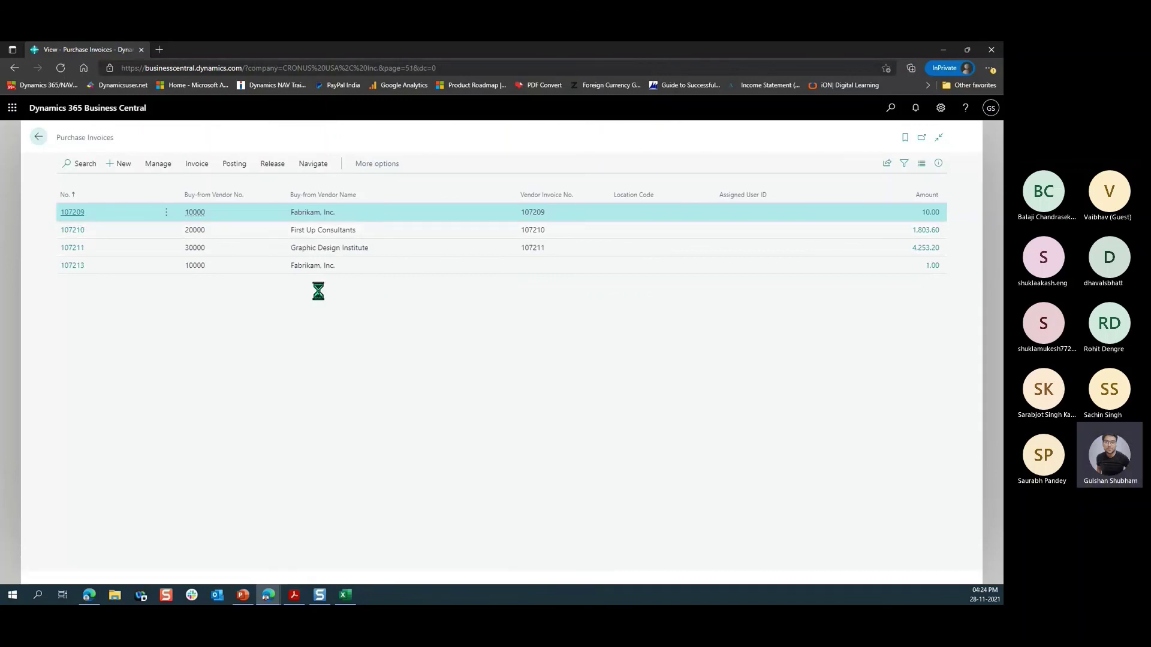
# Step: Set On Hold to YES in the Fabrikam, Inc. invoice's Invoice Details, and exit the invoice without posting it
pyautogui.scroll(-3, 749, 503)
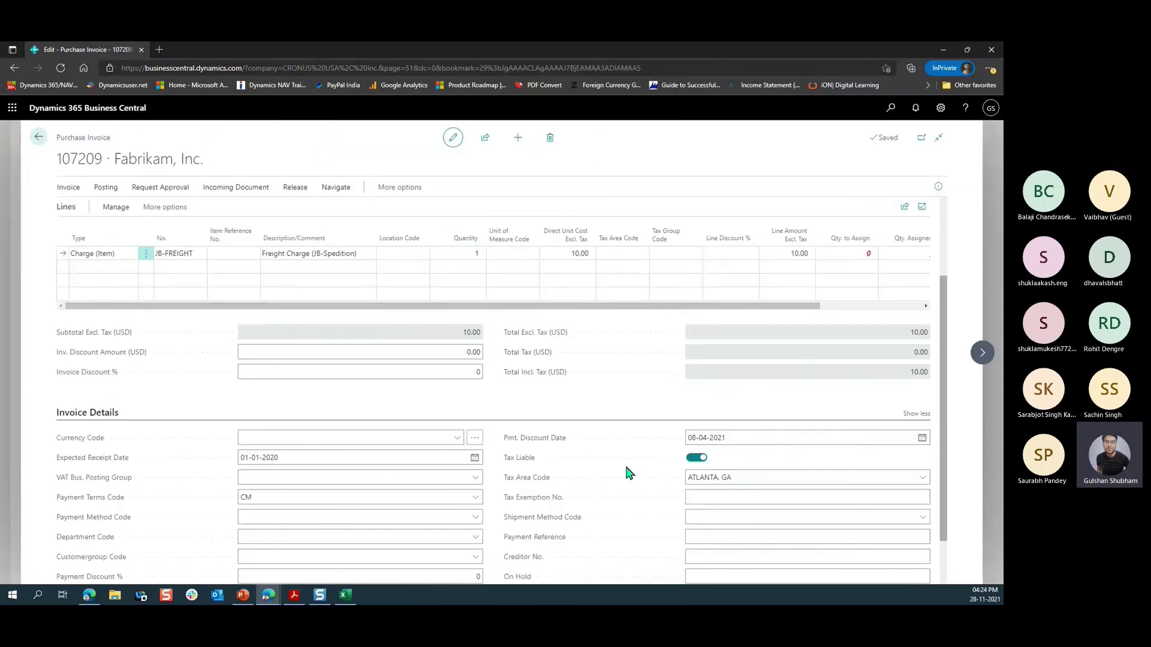
pyautogui.click(804, 512)
pyautogui.write('Yes')
pyautogui.press('Tab')
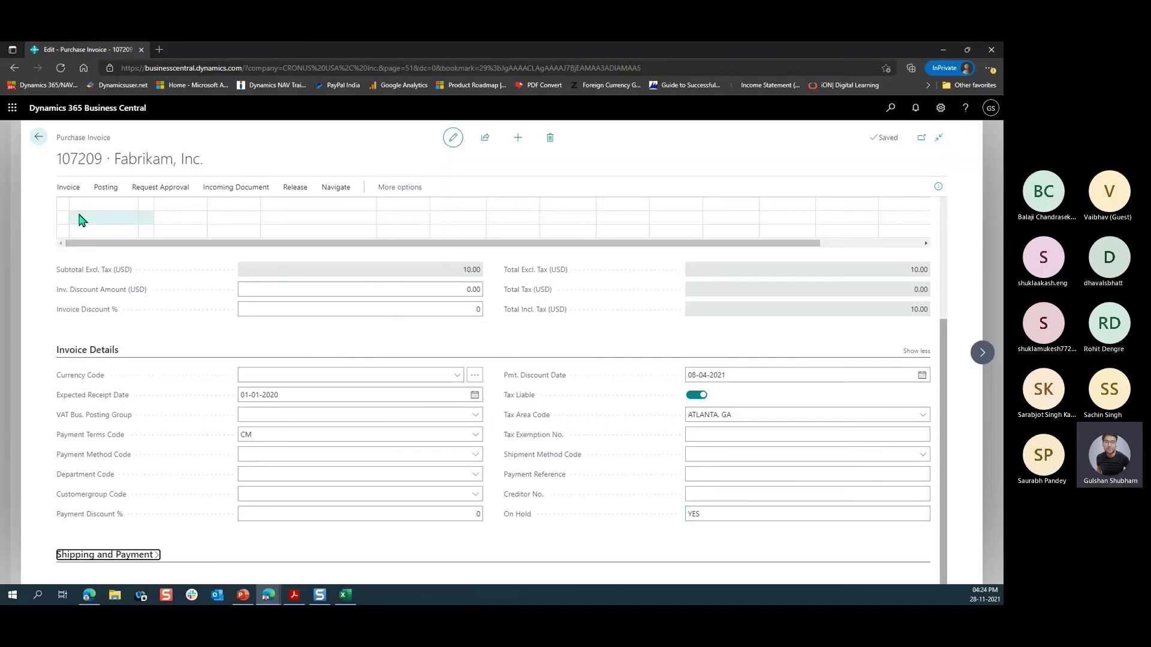
pyautogui.click(38, 137)
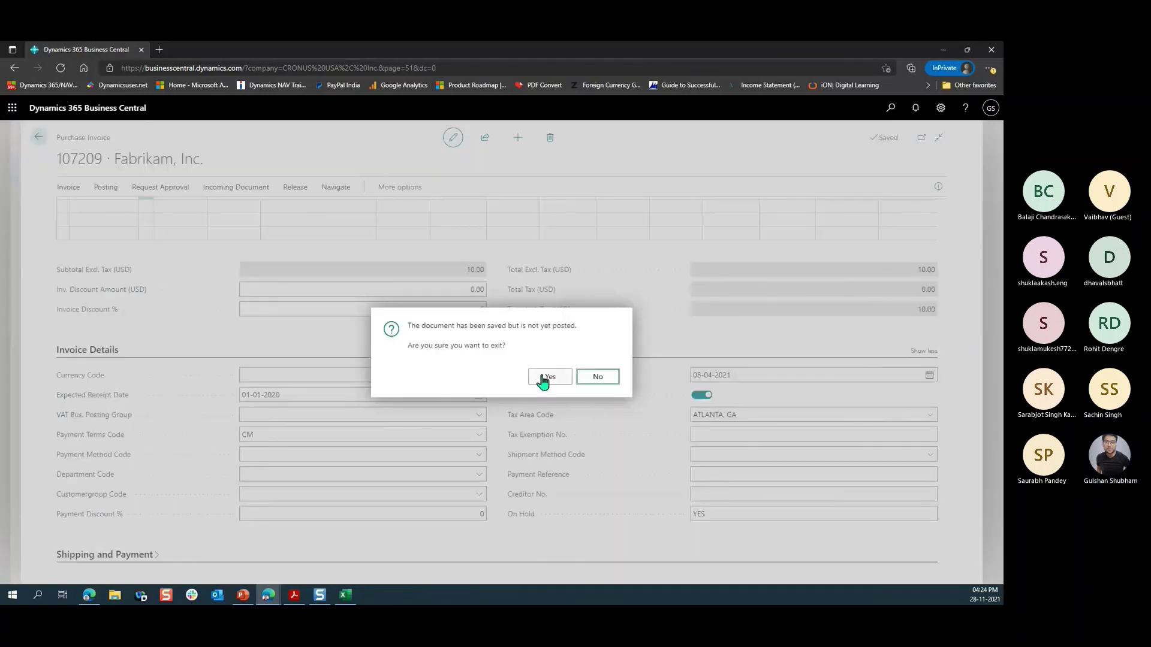
pyautogui.click(546, 378)
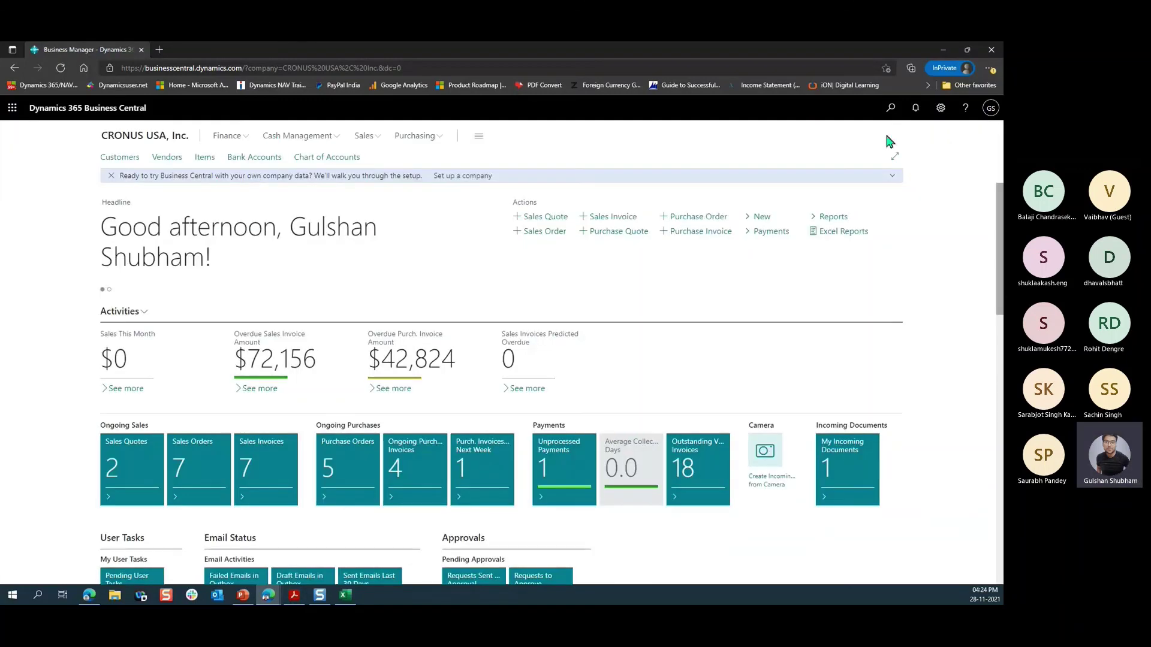
# Step: Search for "pay jou" and open the Payment Journals page
pyautogui.click(893, 110)
pyautogui.write('pay jou')
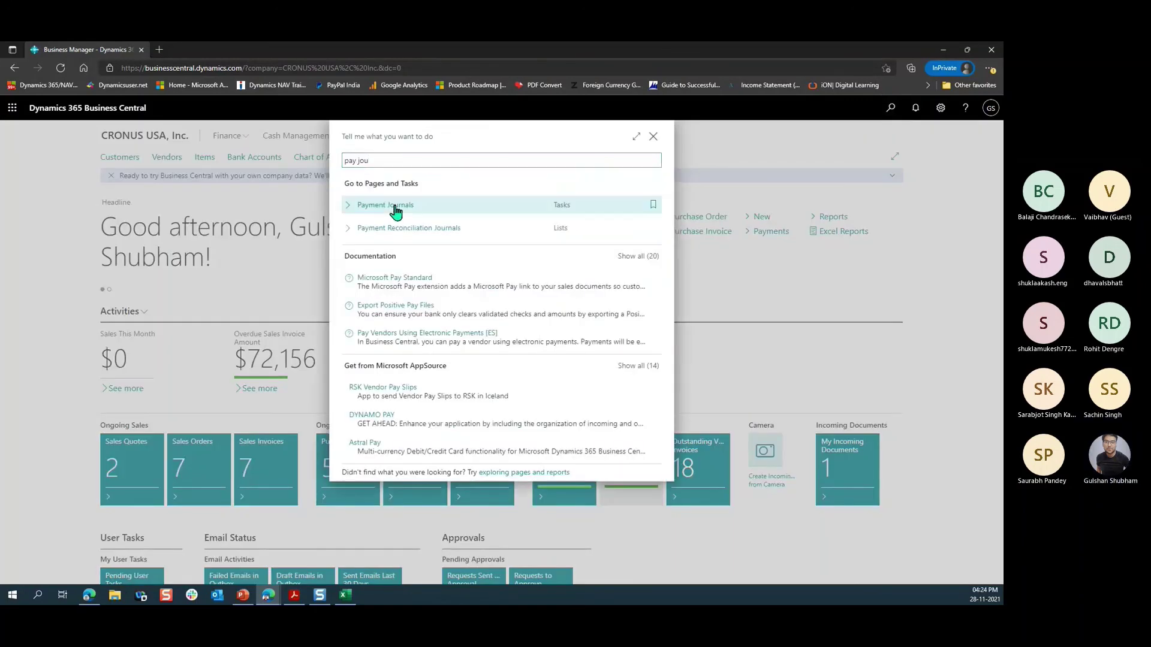
pyautogui.click(395, 207)
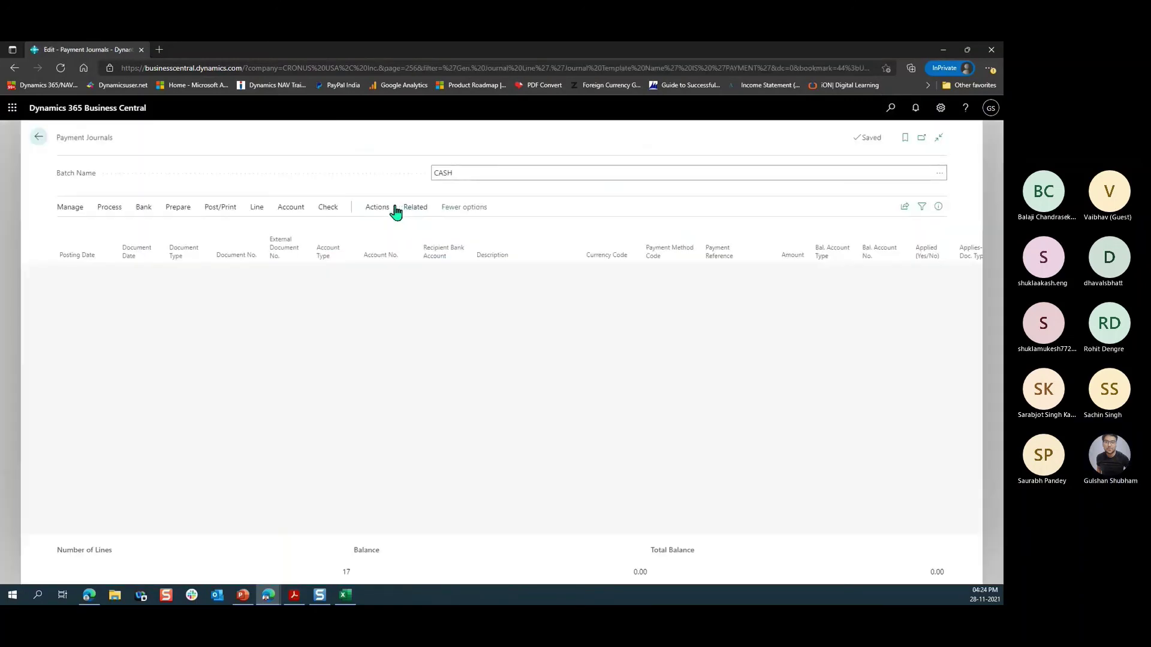
# Step: Open Suggest Vendor Payments from the CASH payment journal and review its options and vendor filters
pyautogui.click(218, 209)
pyautogui.click(178, 209)
pyautogui.click(133, 229)
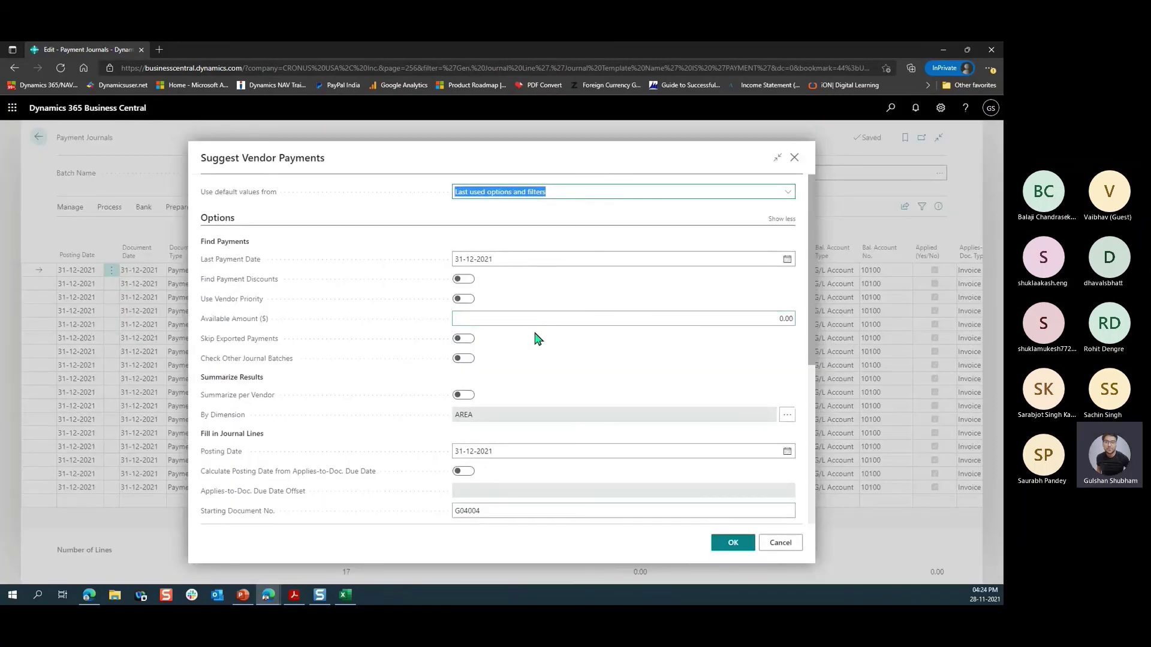
pyautogui.scroll(-4, 536, 338)
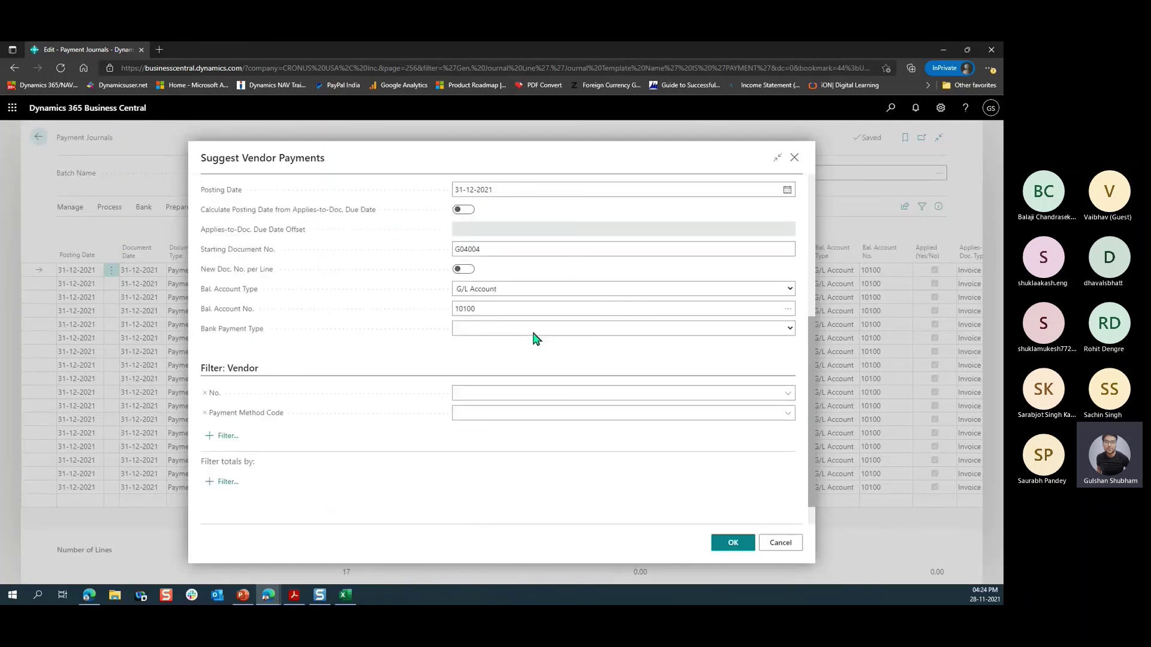
pyautogui.scroll(4, 536, 339)
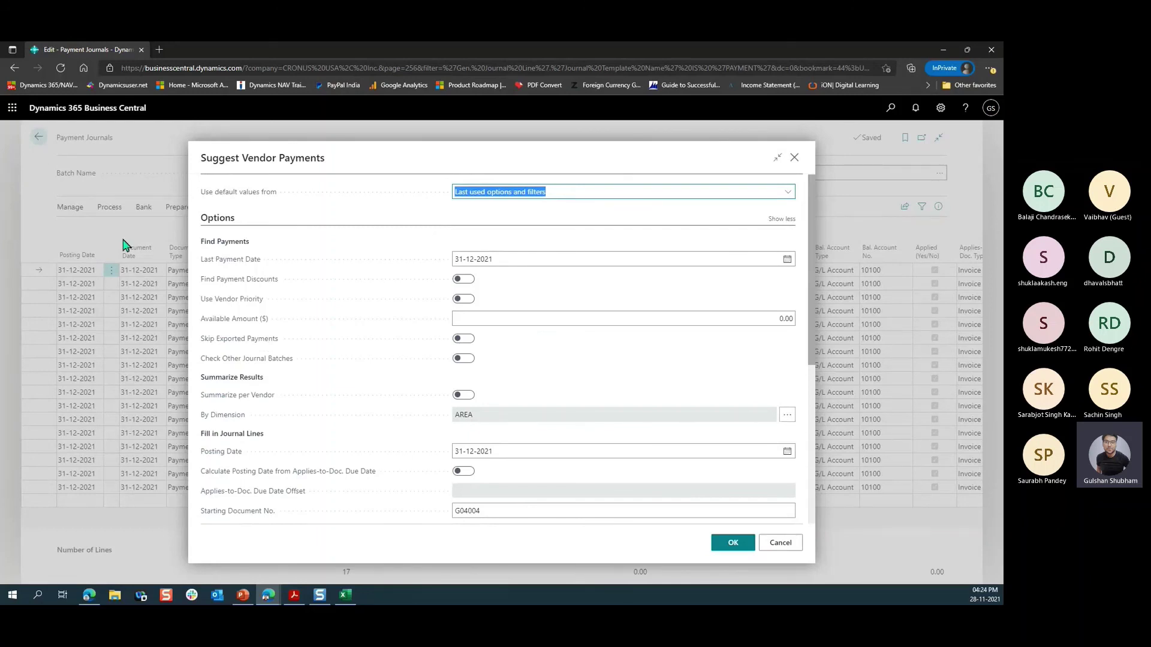
# Step: Switch to the Suggest Vendor Payment presentation in PowerPoint, and minimize the browser window
pyautogui.moveTo(236, 603)
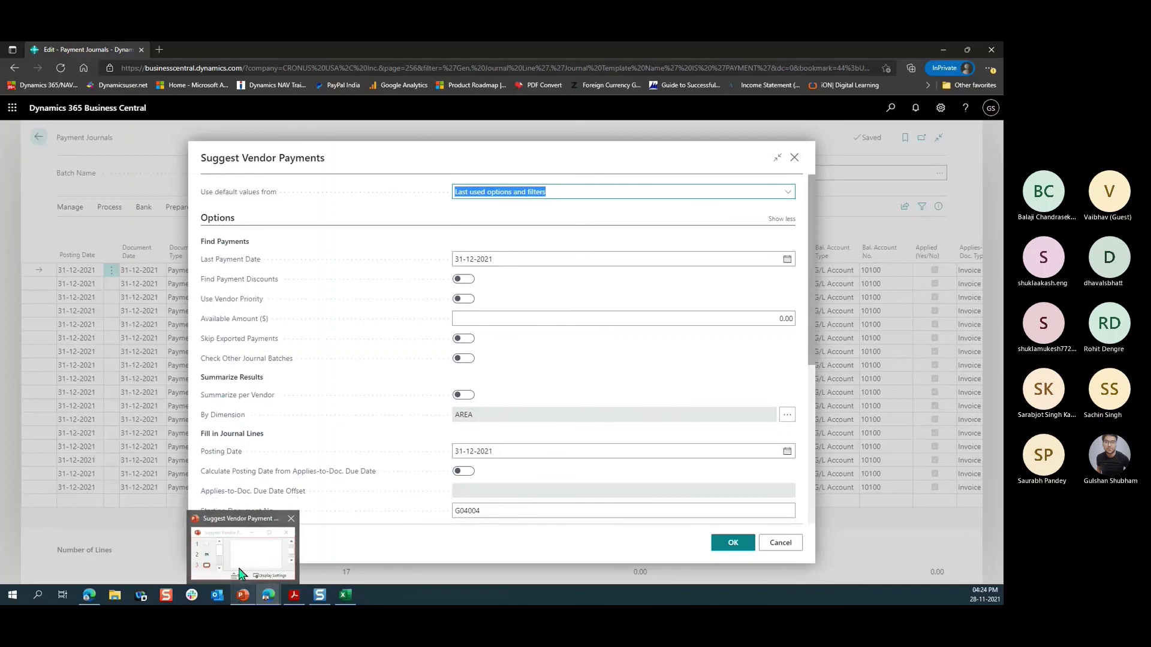
pyautogui.click(240, 596)
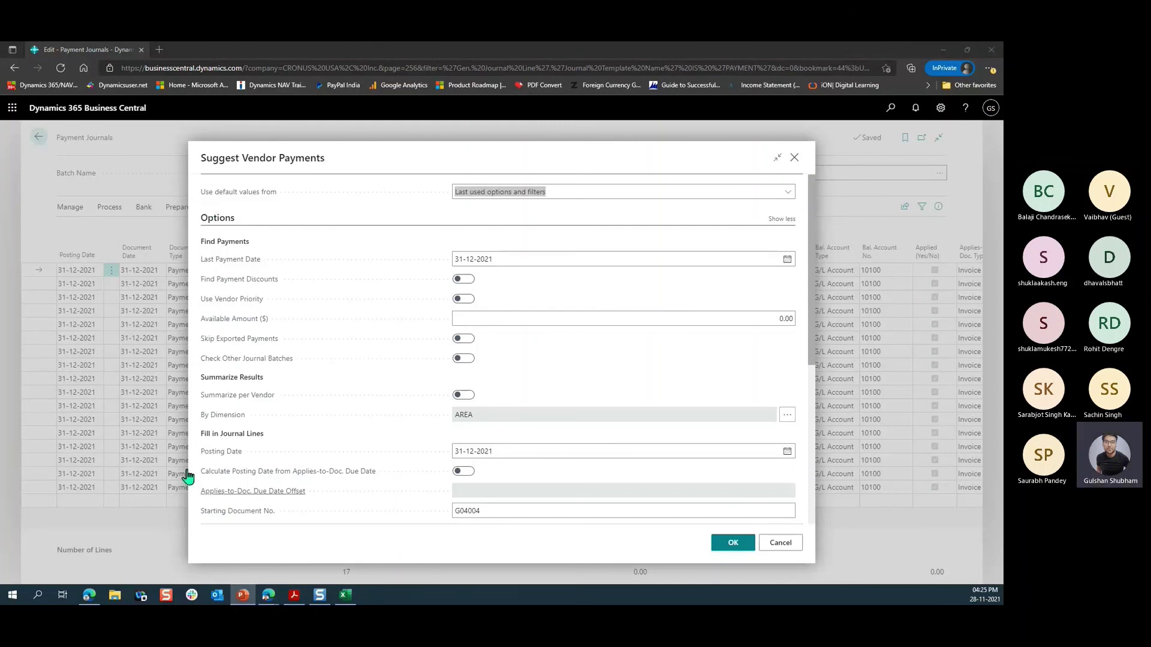
pyautogui.click(934, 57)
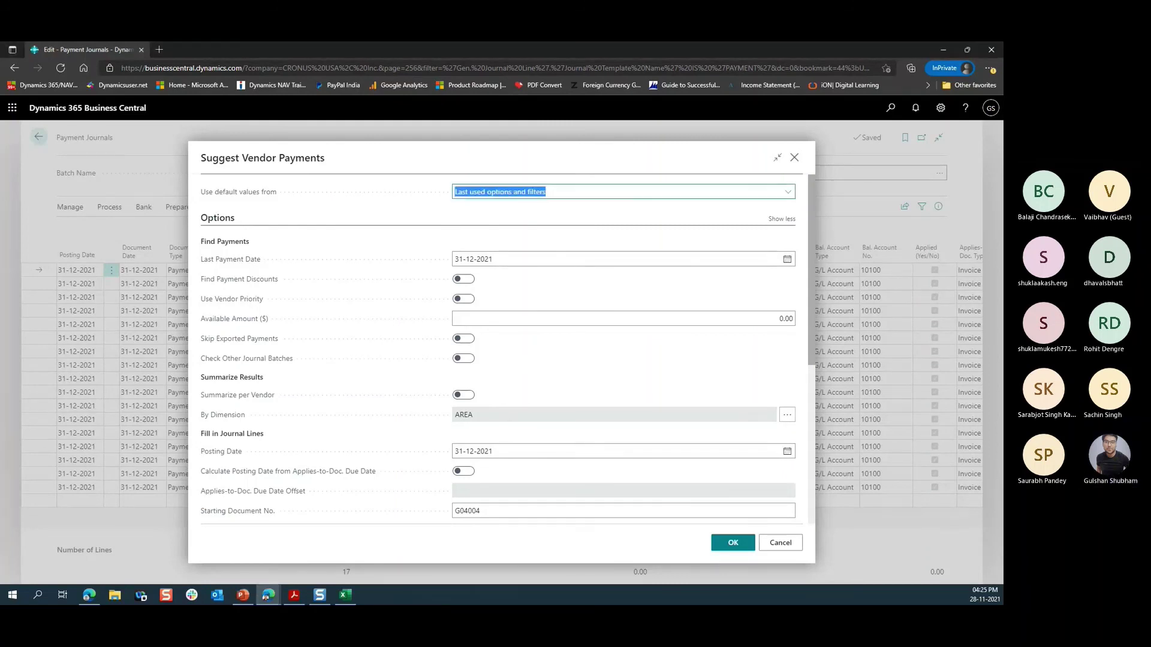
pyautogui.click(943, 50)
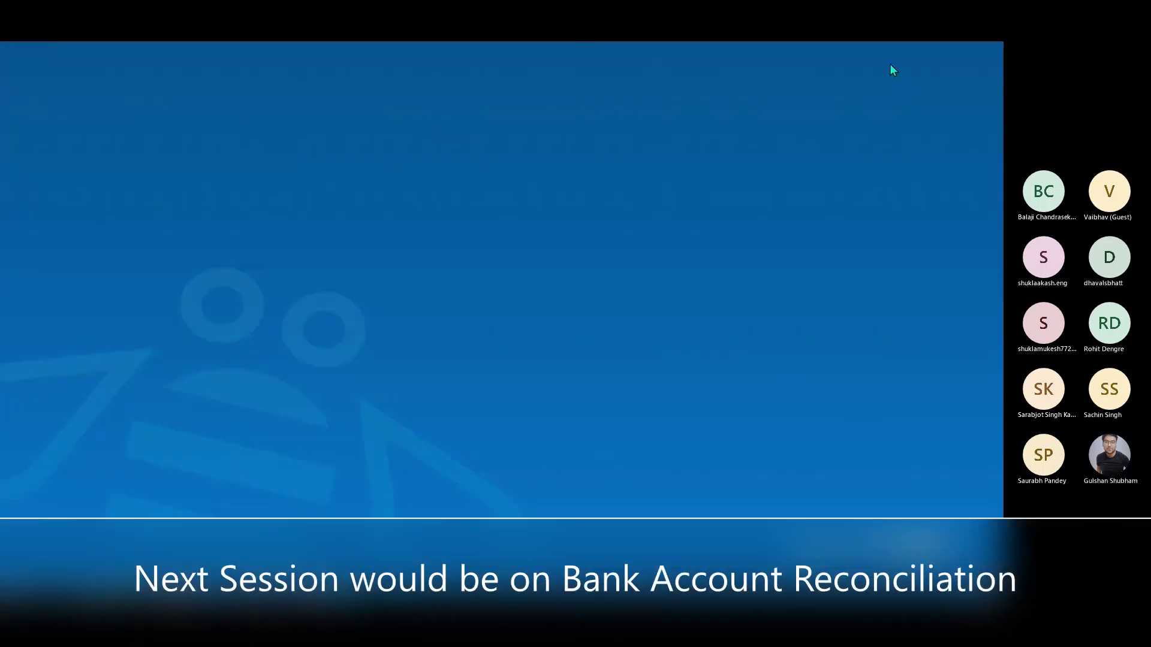